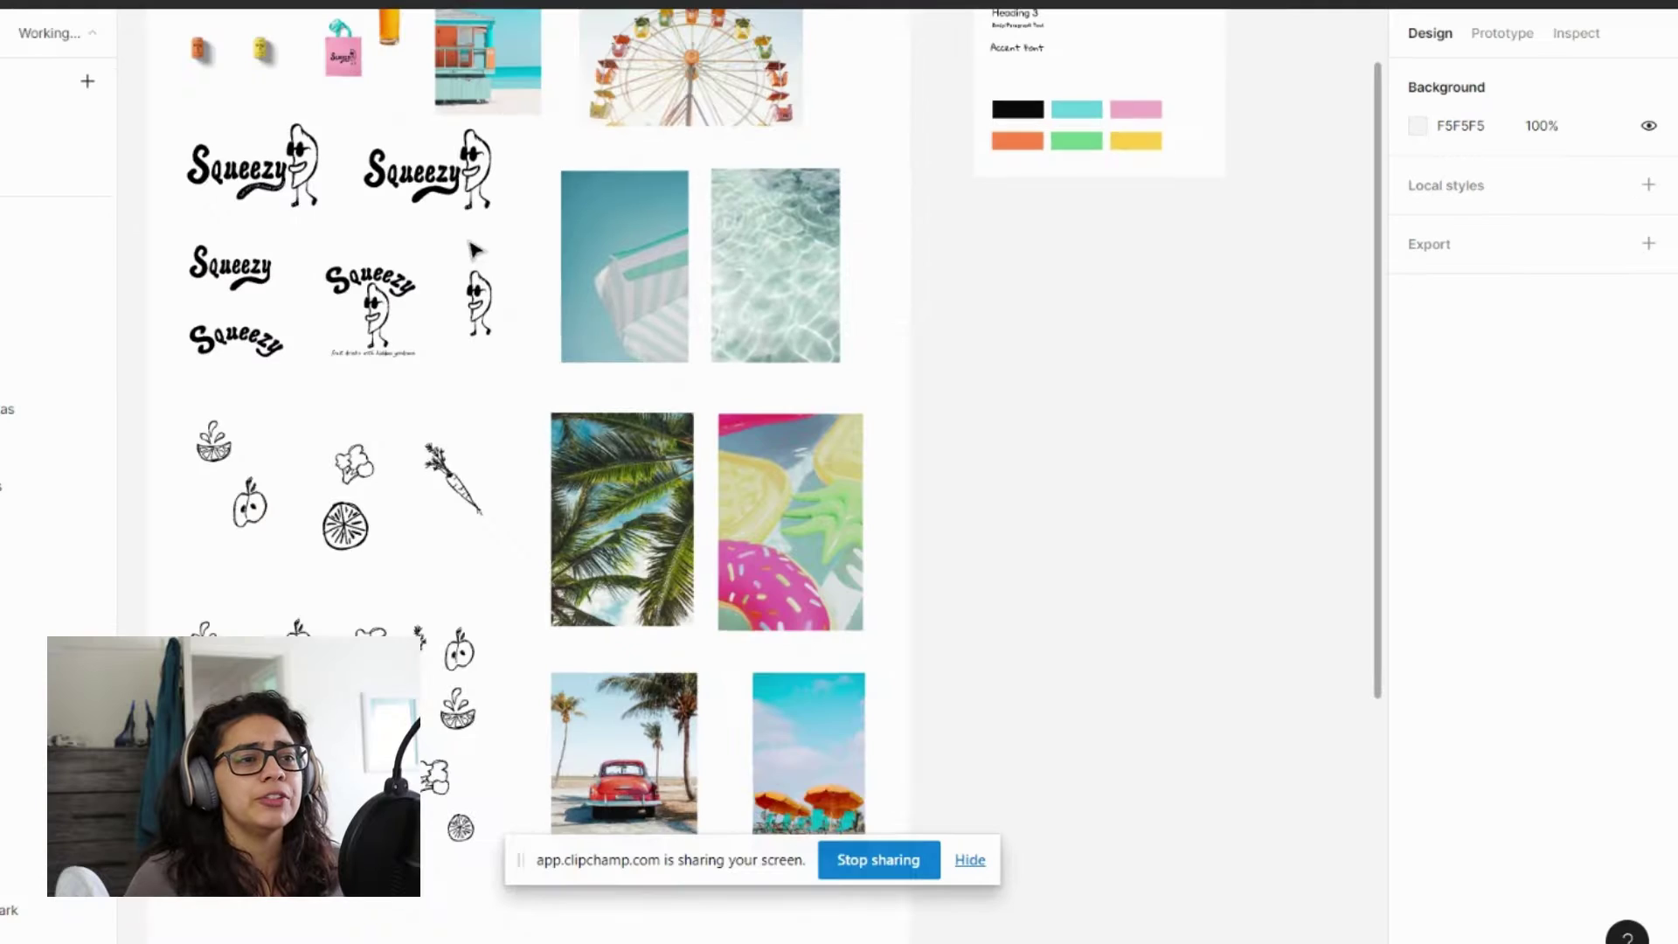
- Examine the primary Squeezy logo with its walking mascot and the tagline set inside the swoosh
scroll(477, 254, up, 3)
scroll(533, 339, left, 1)
scroll(534, 338, left, 3)
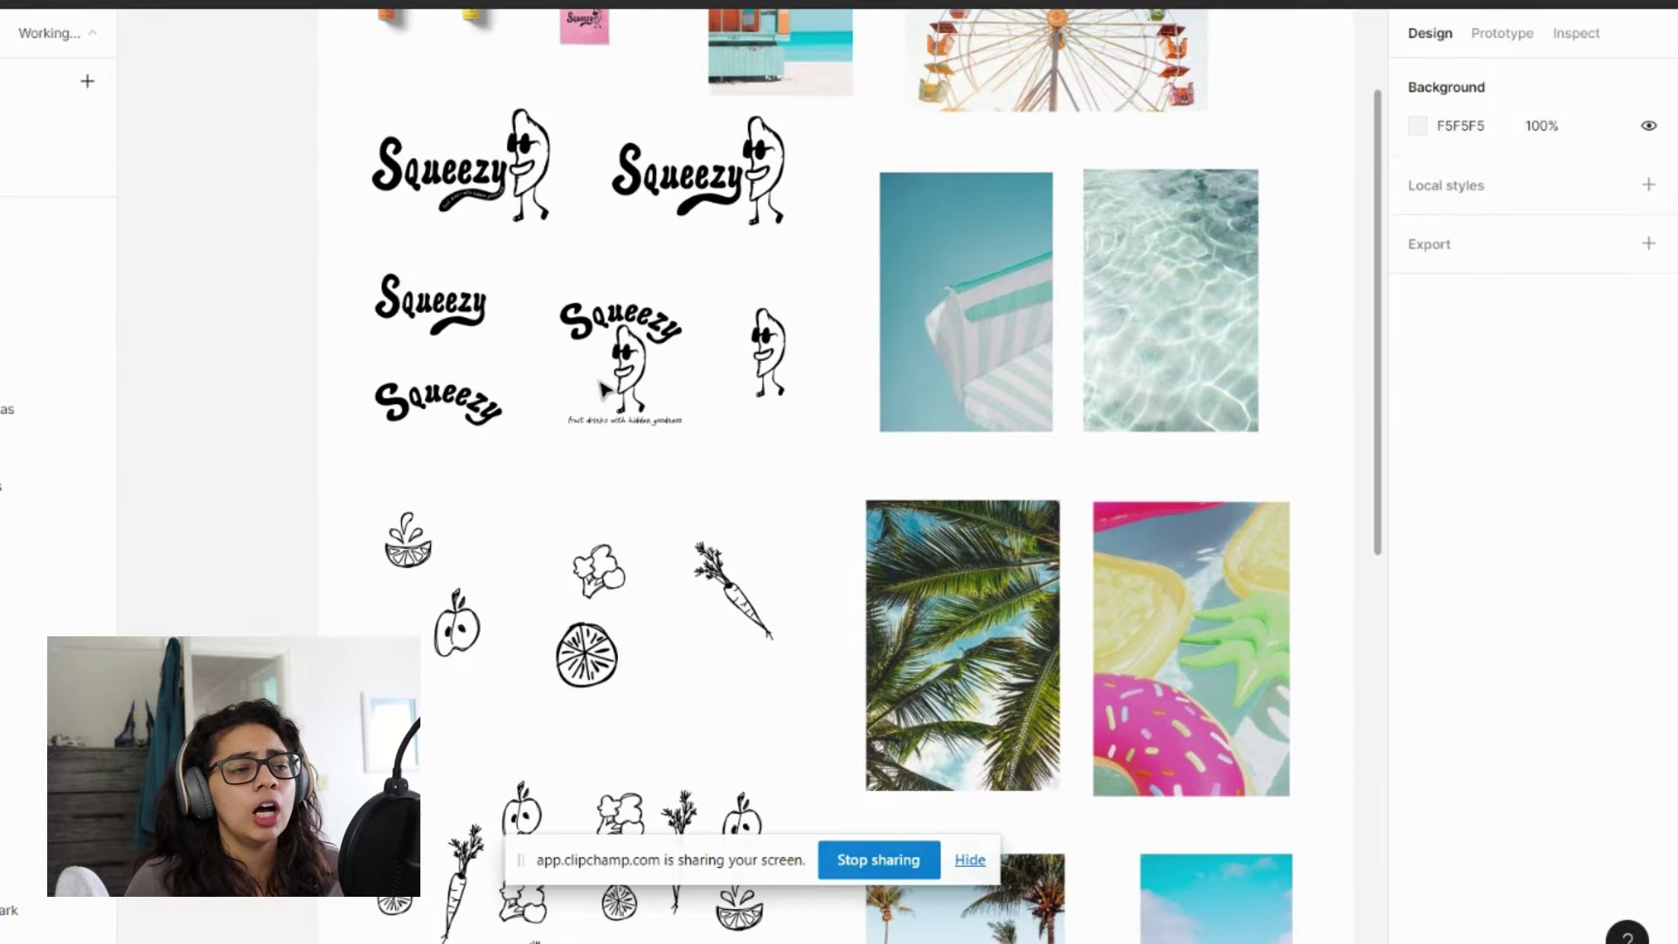
scroll(693, 472, up, 3)
scroll(724, 547, up, 3)
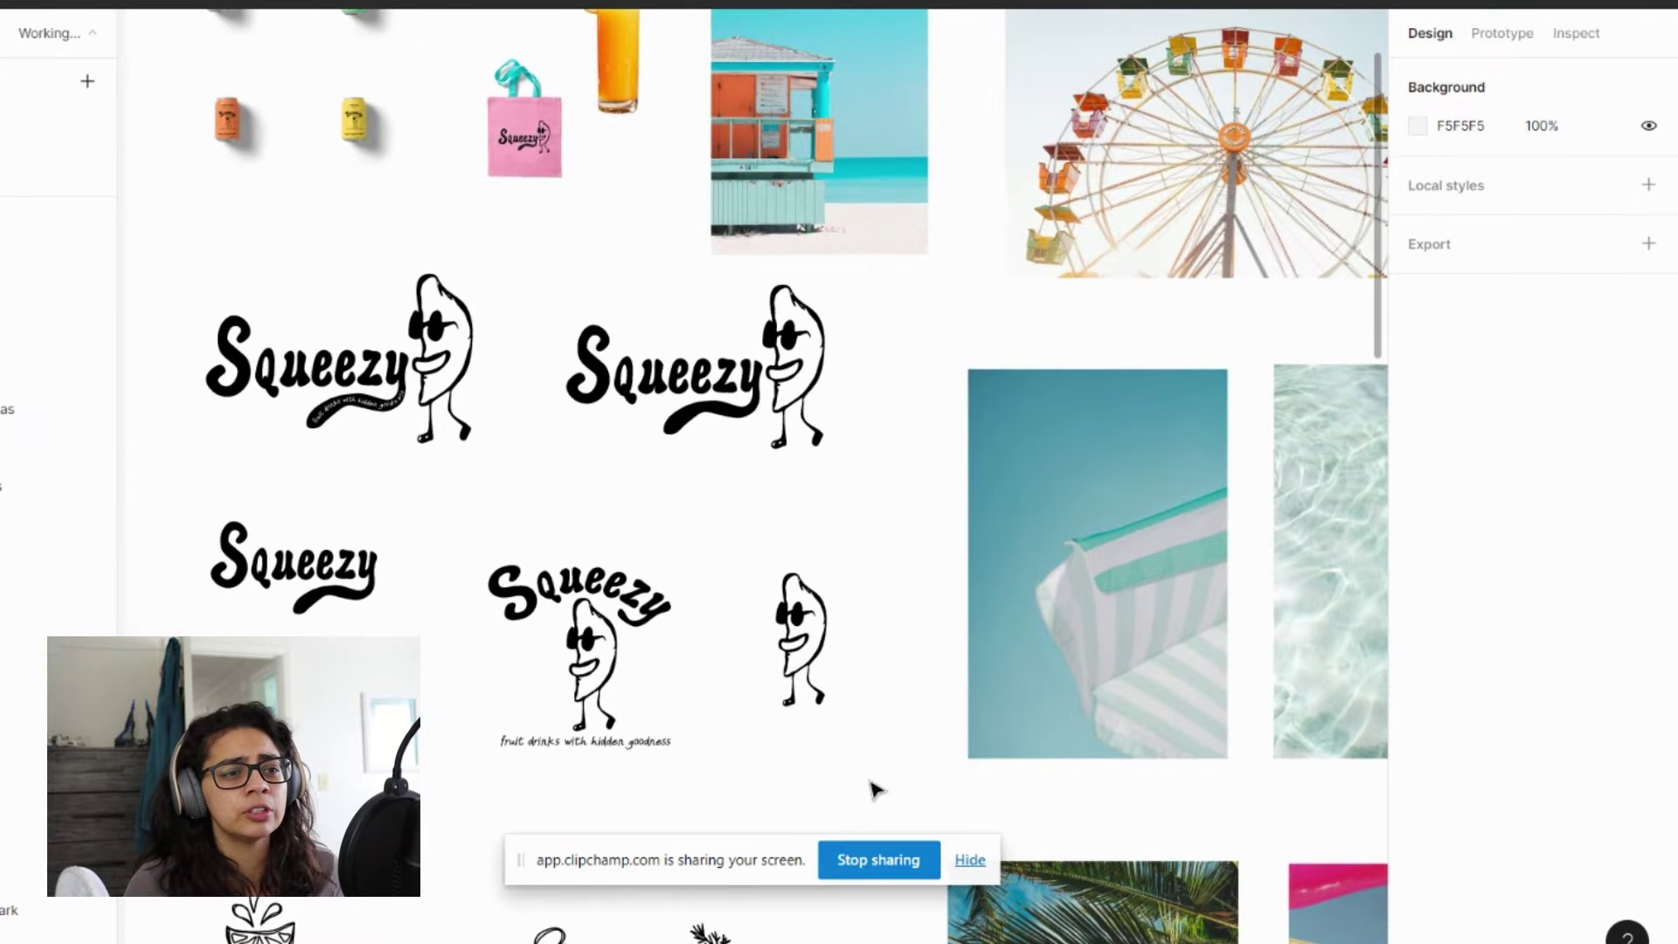
drag(870, 781, 148, 257)
click(148, 234)
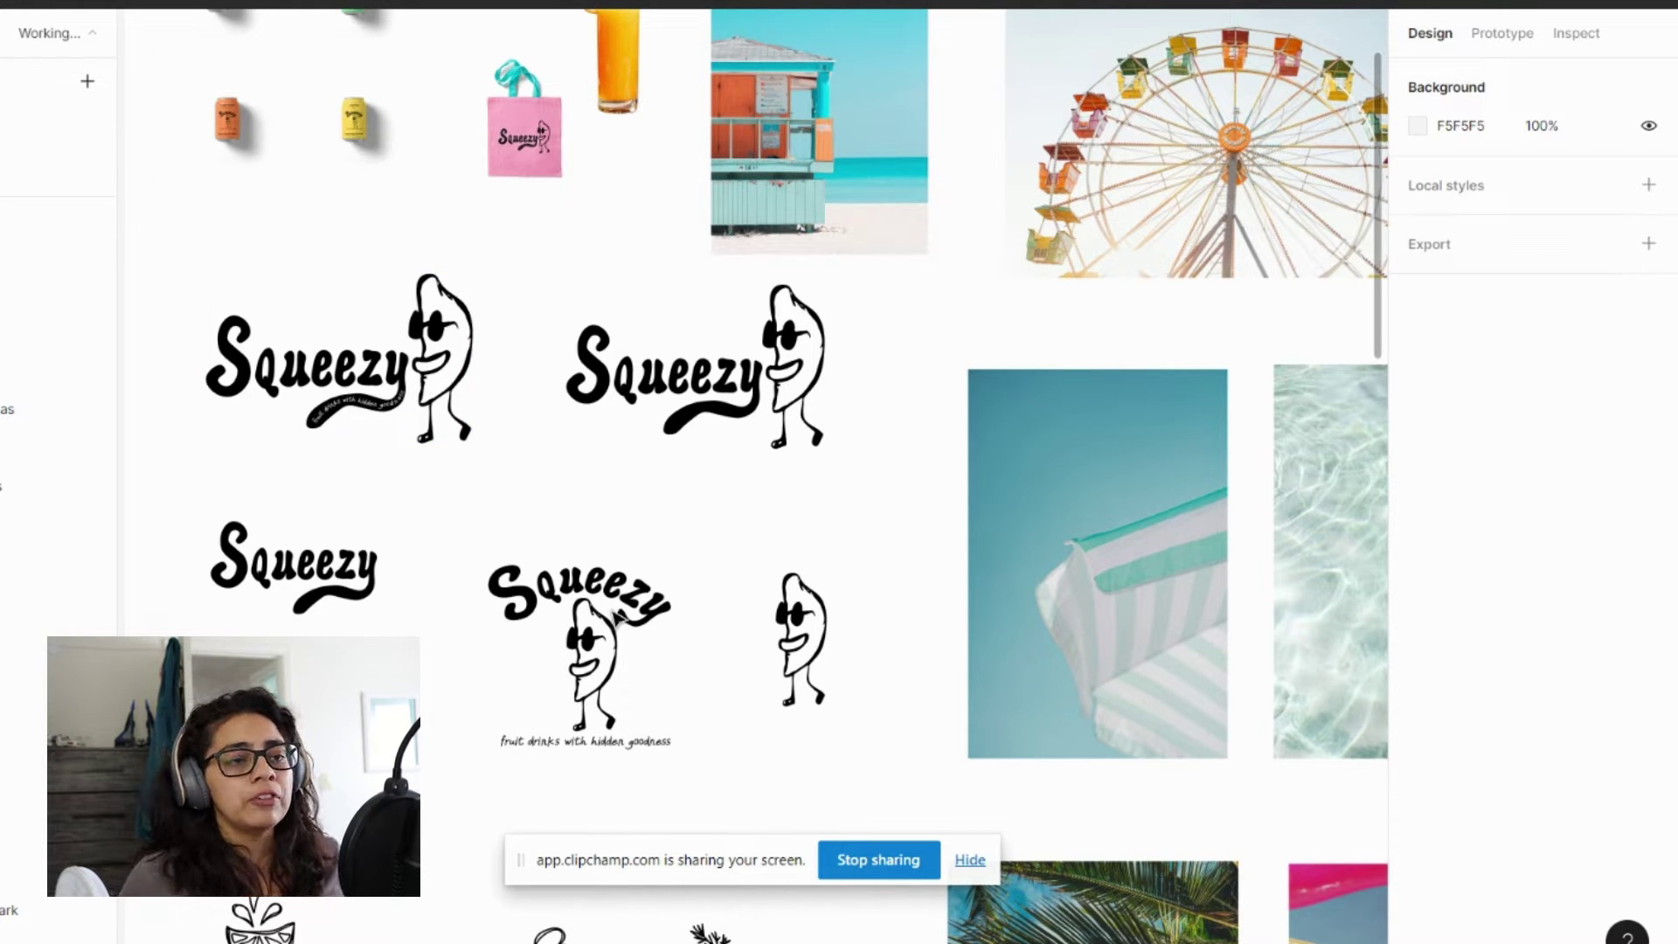
scroll(310, 376, up, 5)
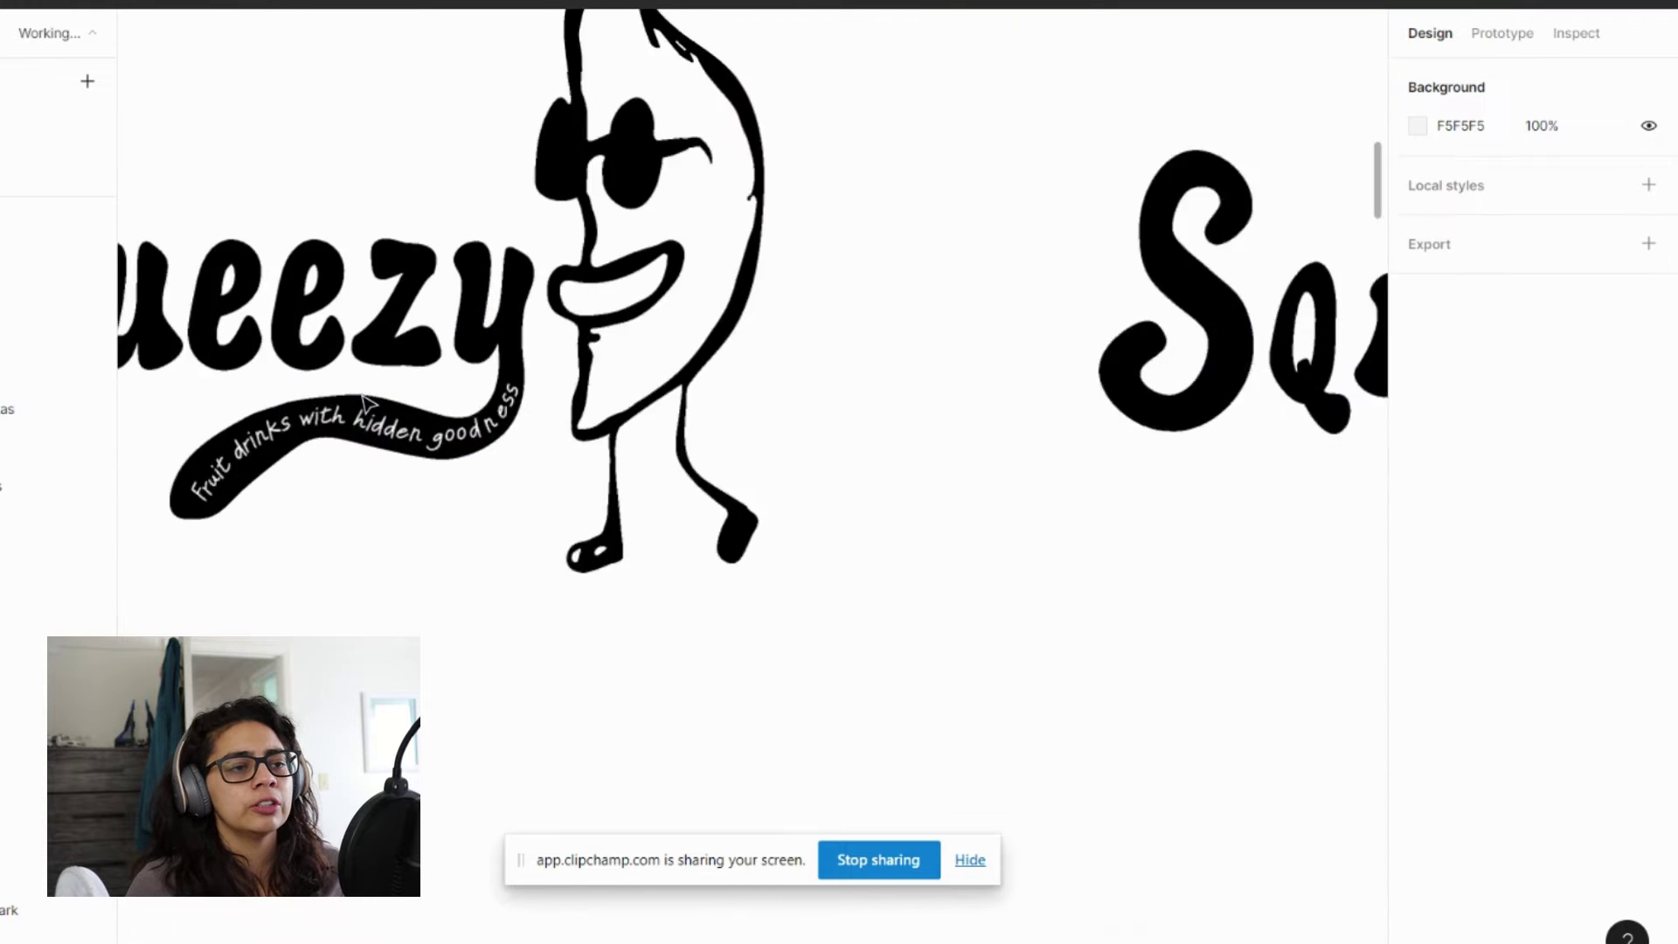
scroll(551, 494, left, 3)
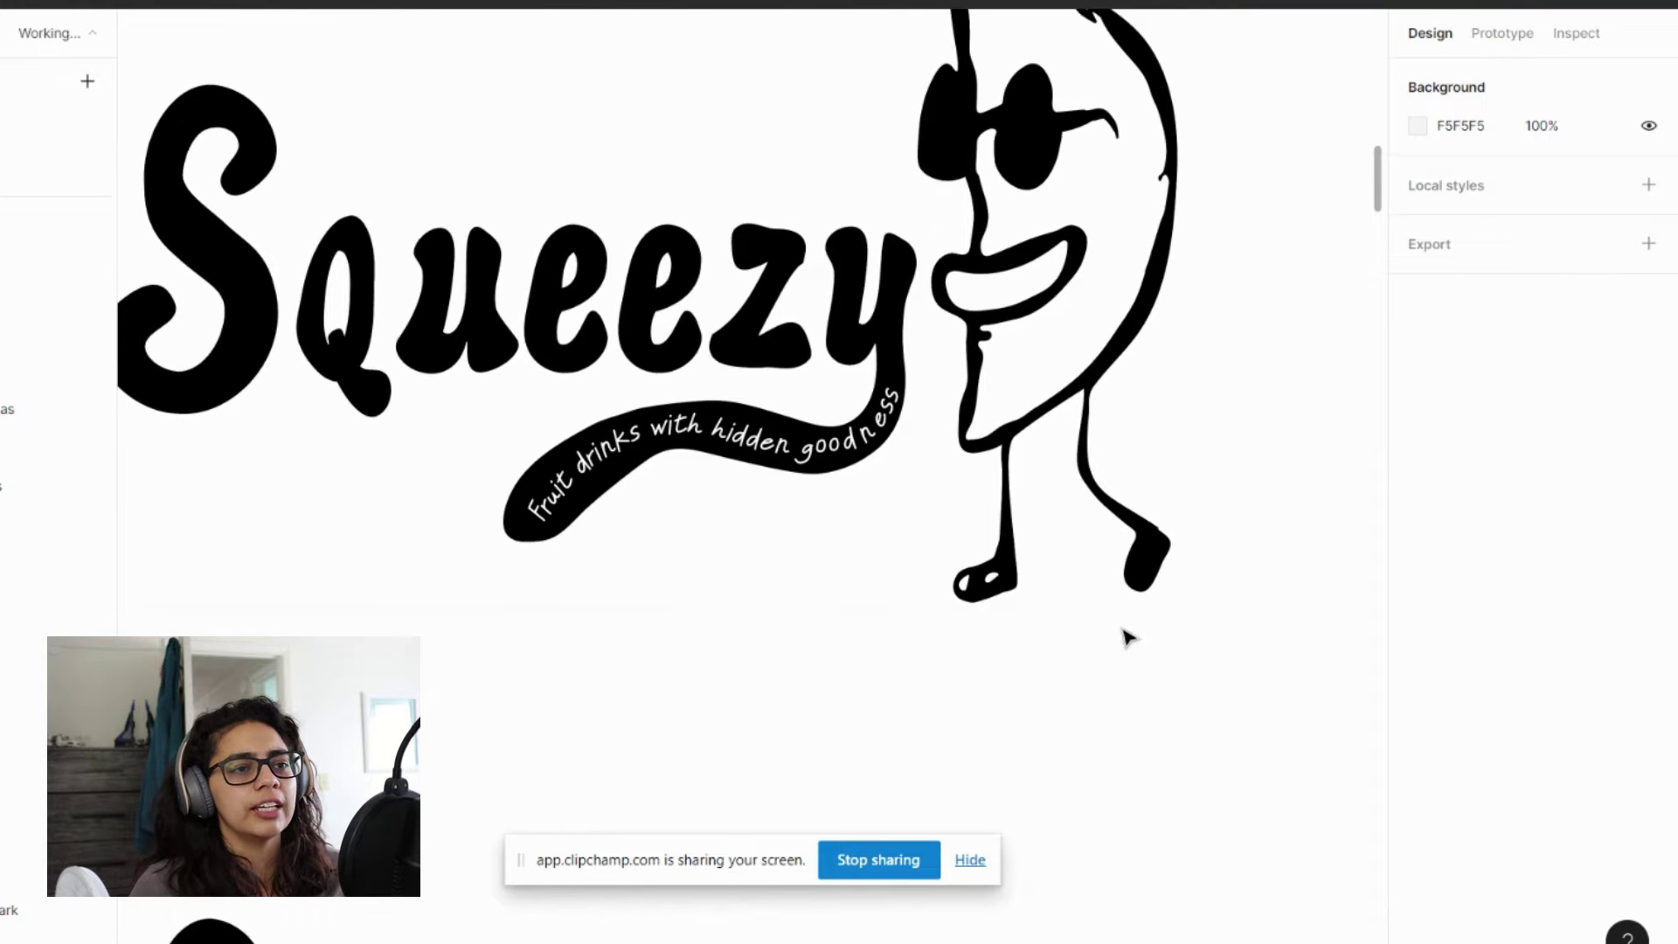
scroll(1248, 677, up, 3)
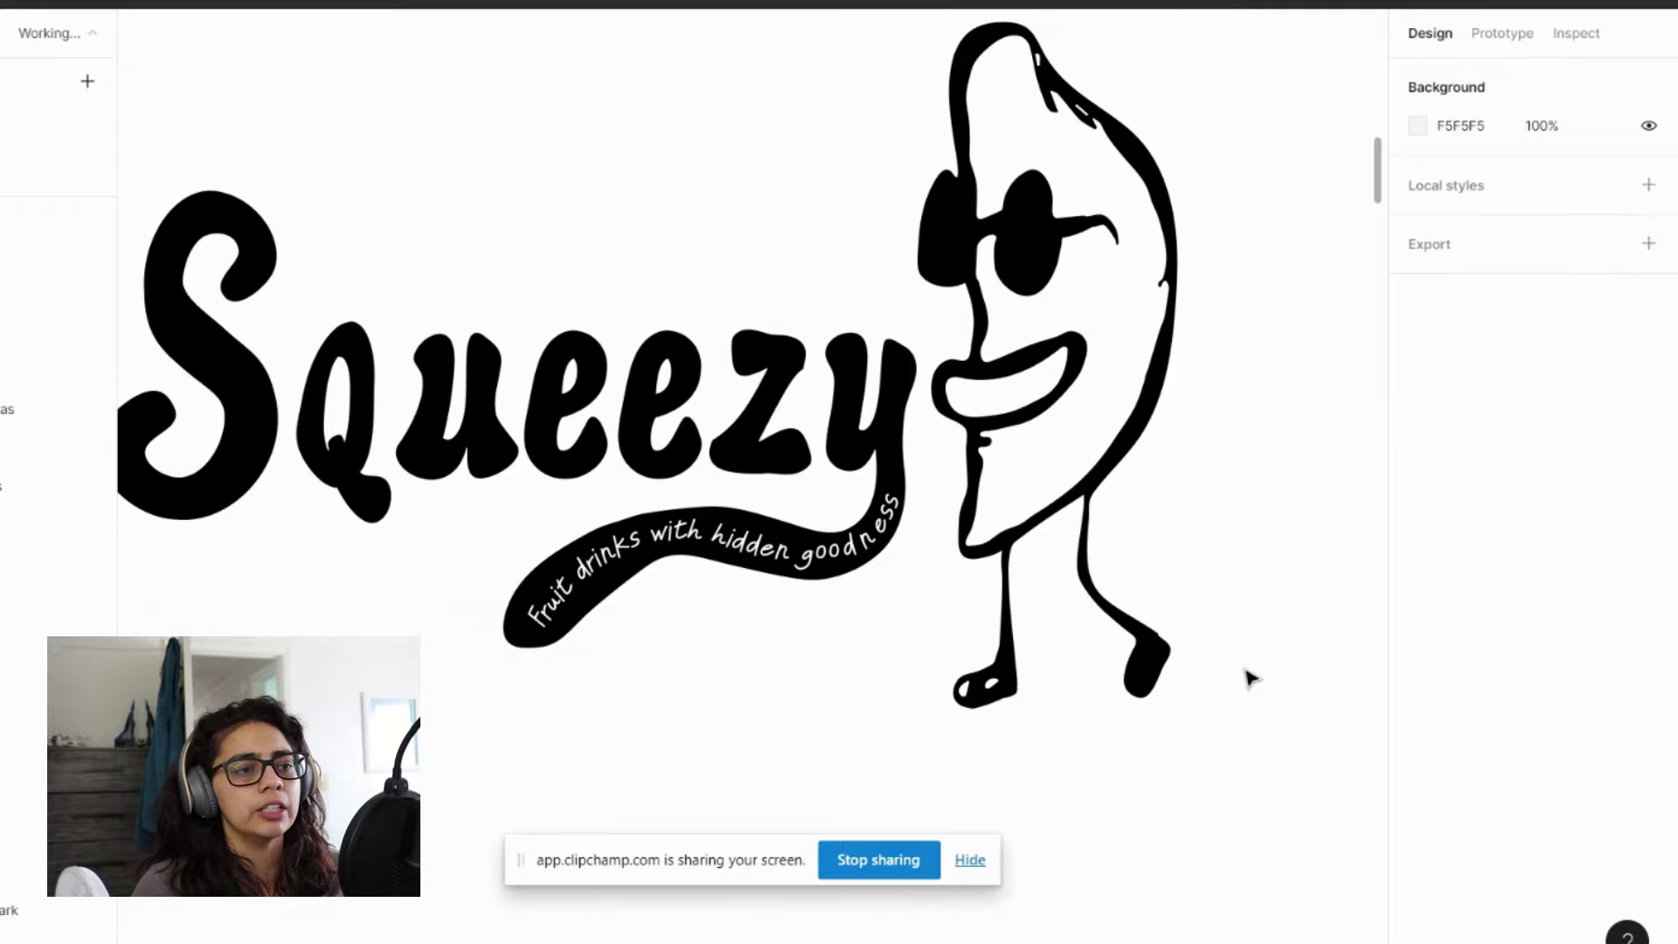
drag(747, 860, 847, 229)
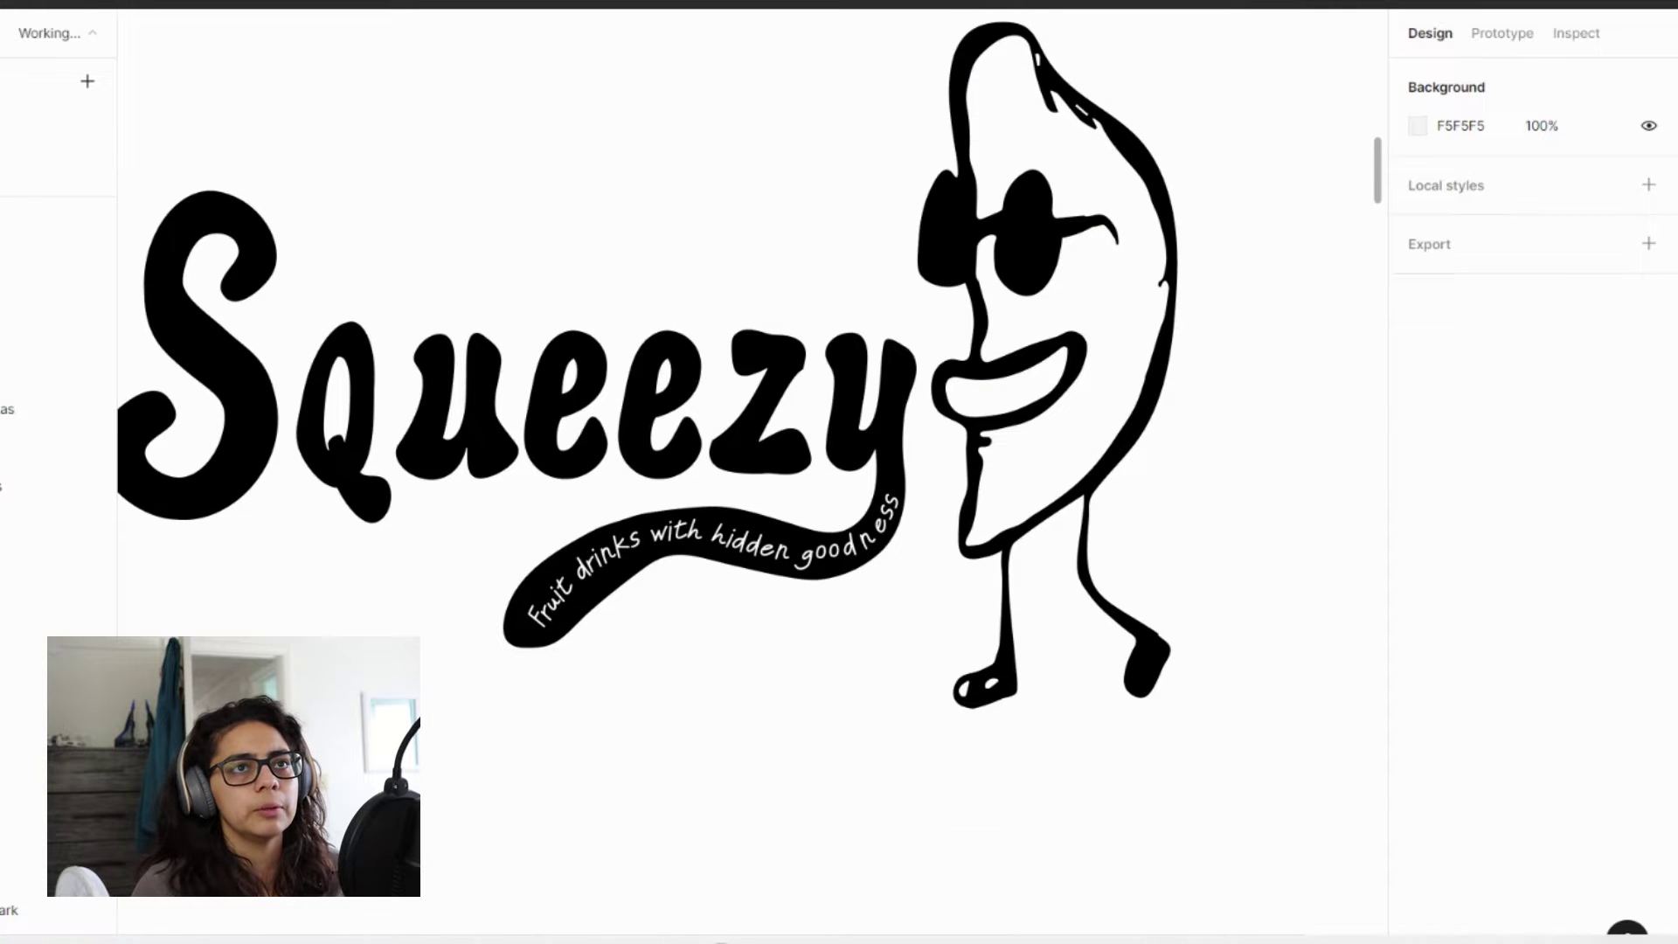
scroll(783, 762, down, 5)
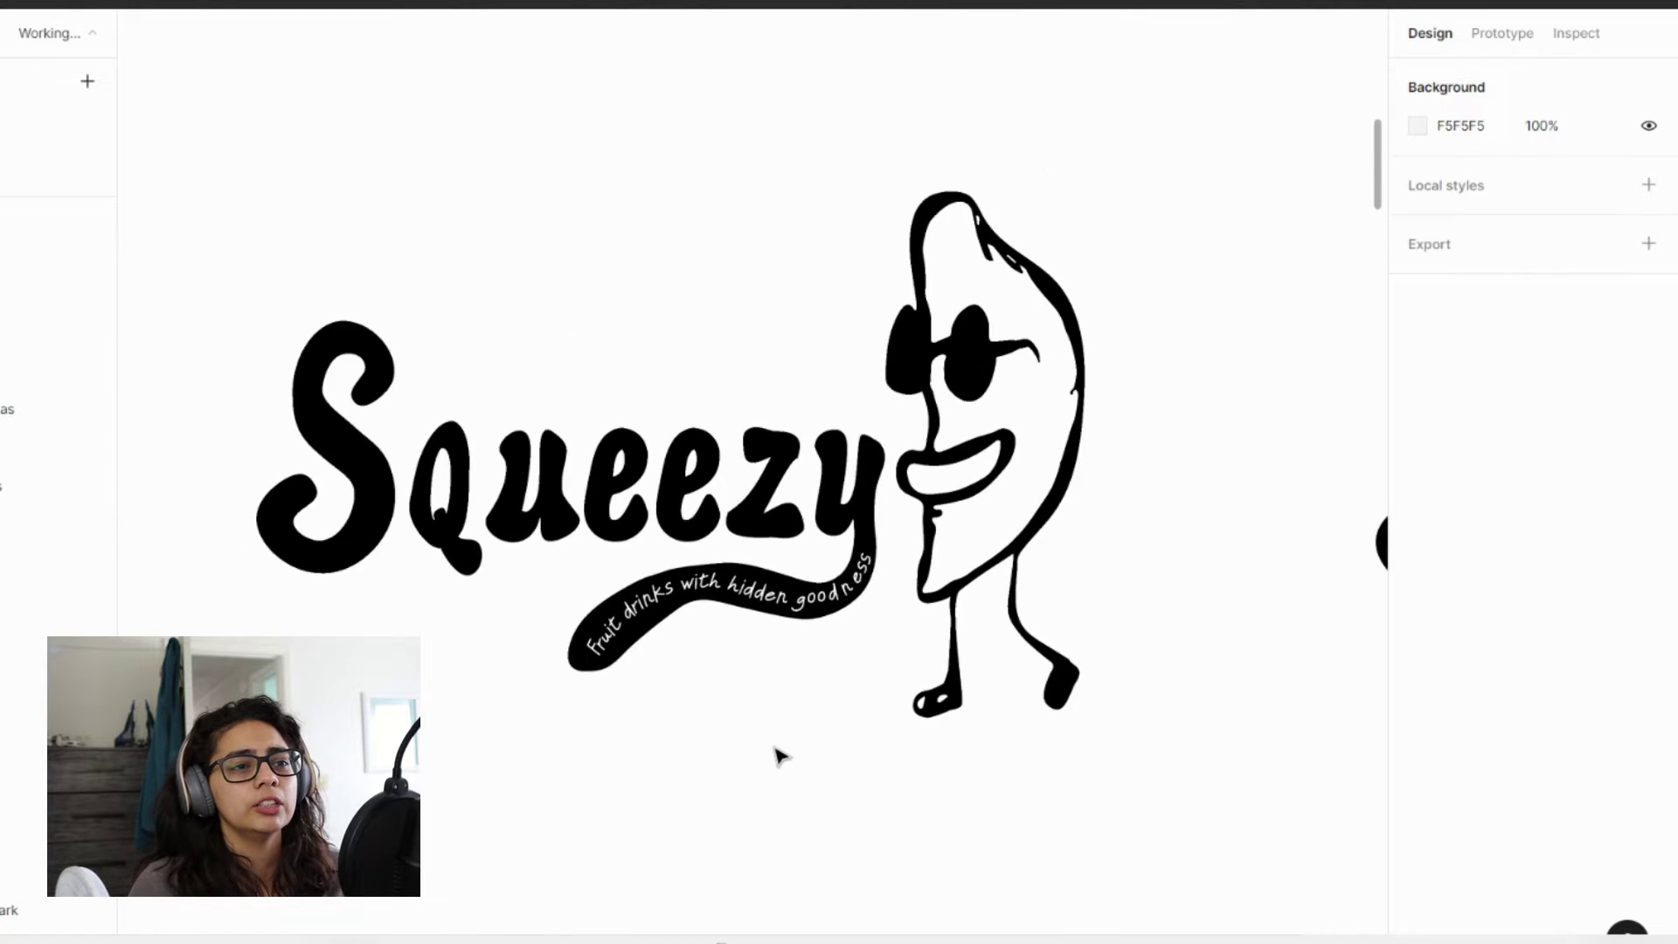
scroll(847, 678, down, 3)
scroll(847, 678, up, 1)
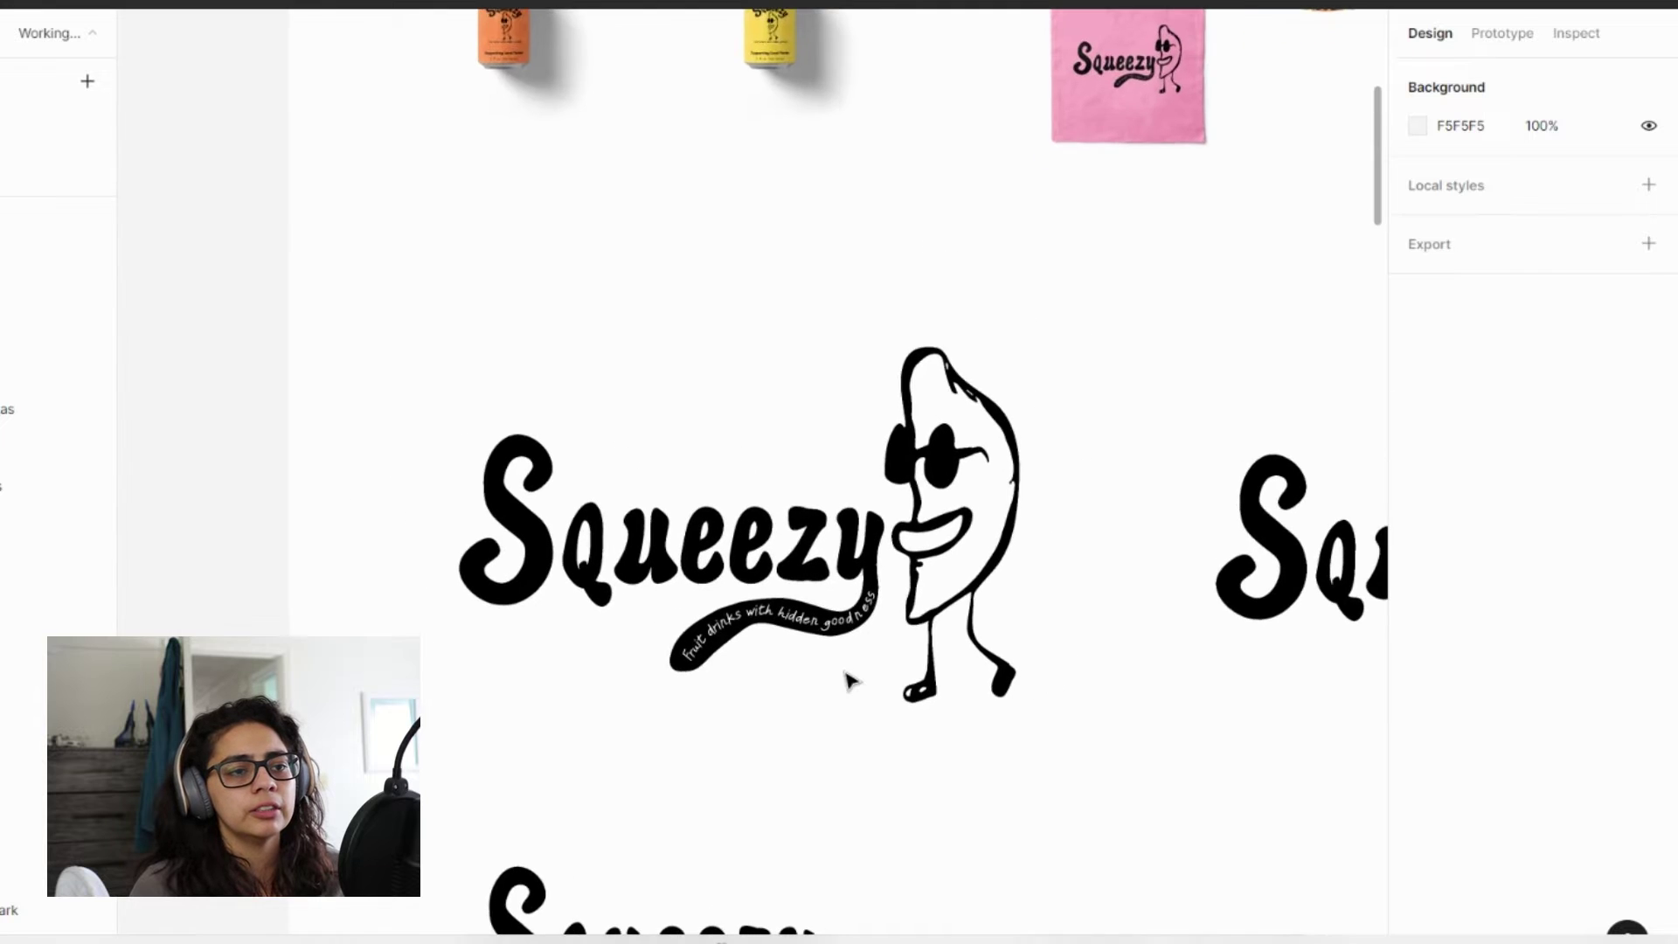
- Review the logo variations: the version without tagline, the stacked logo, the straight and arched wordmarks, and the standalone mascot
scroll(847, 678, right, 3)
scroll(847, 679, right, 3)
scroll(970, 711, down, 1)
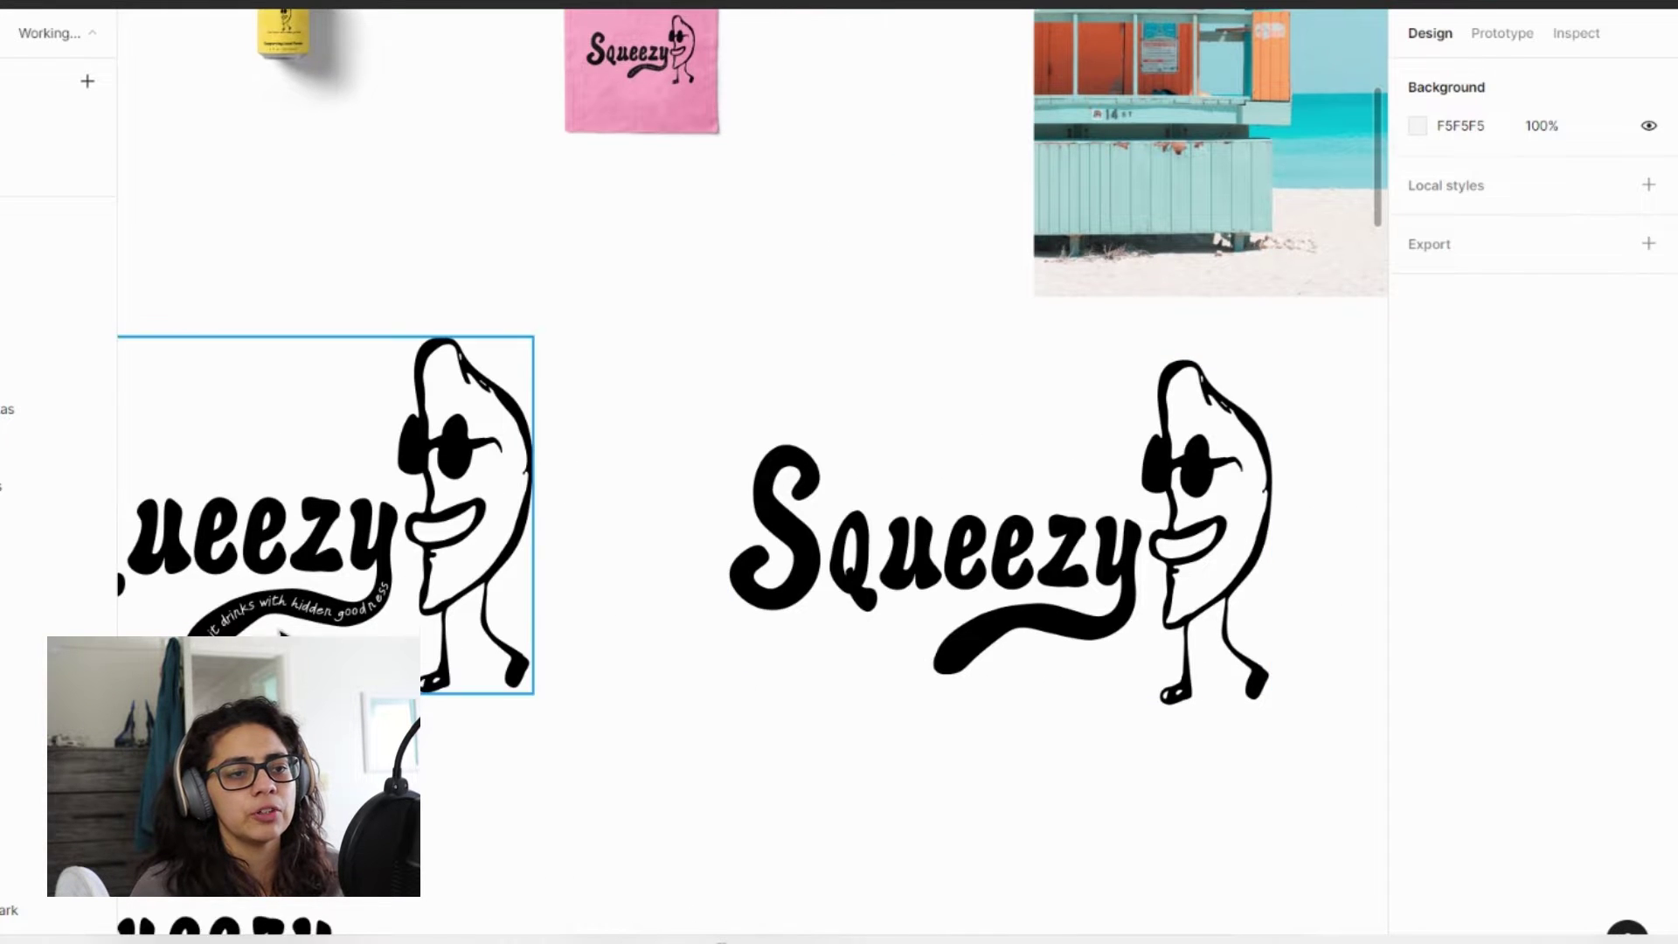
scroll(741, 705, down, 10)
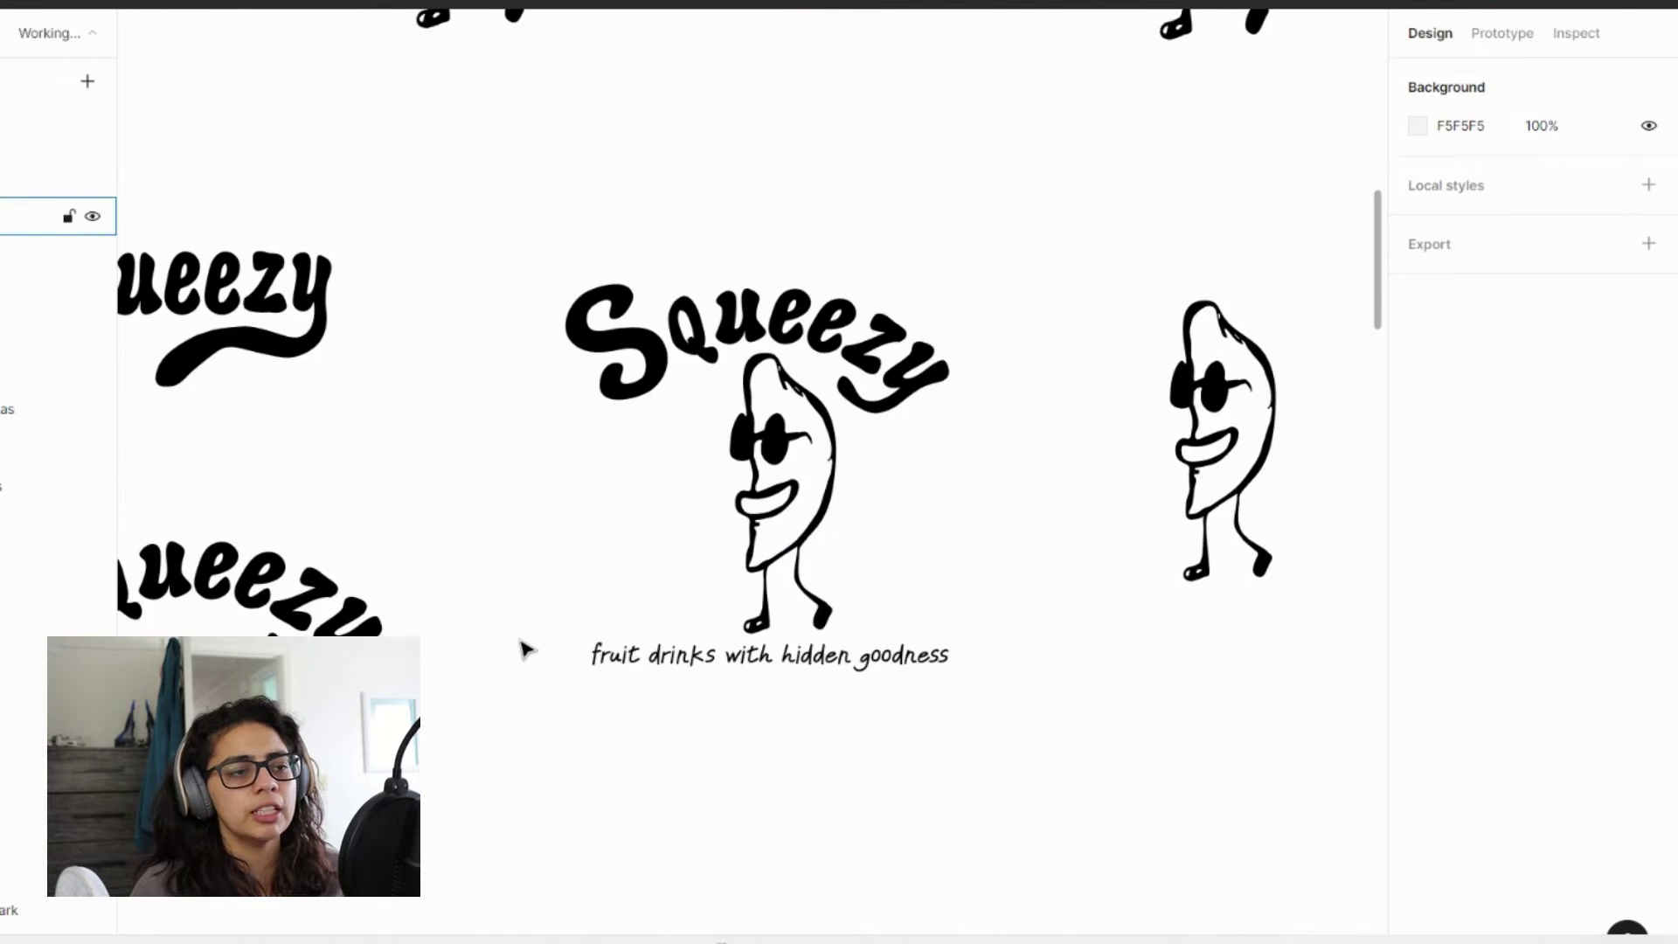
scroll(519, 647, left, 3)
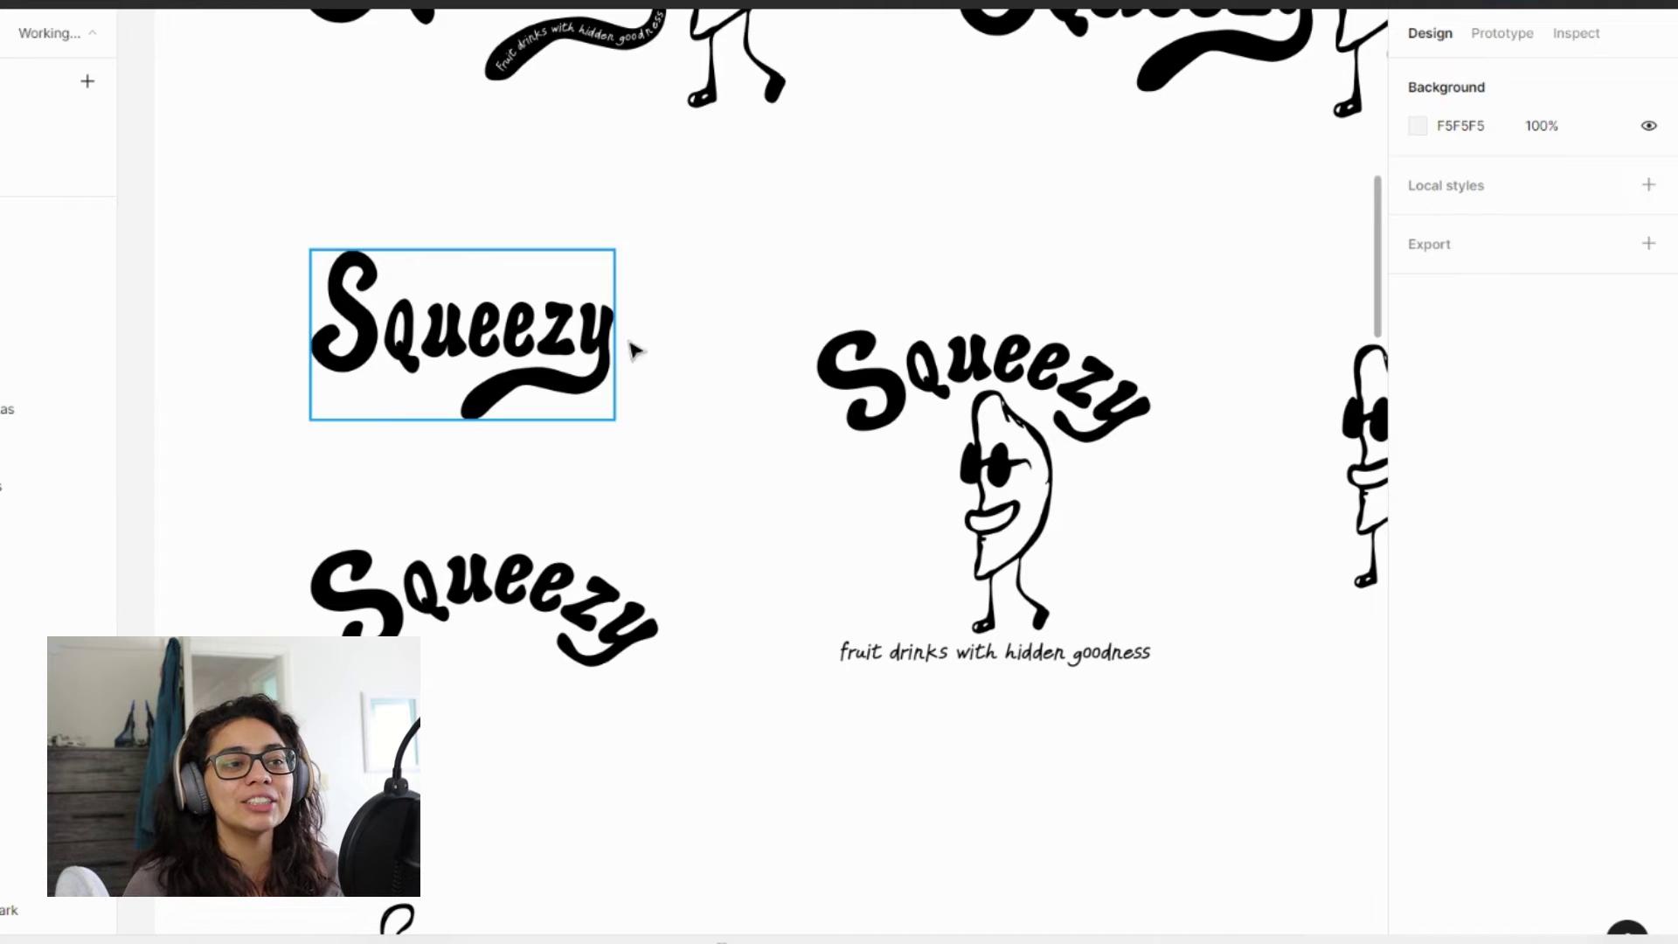
scroll(722, 648, down, 2)
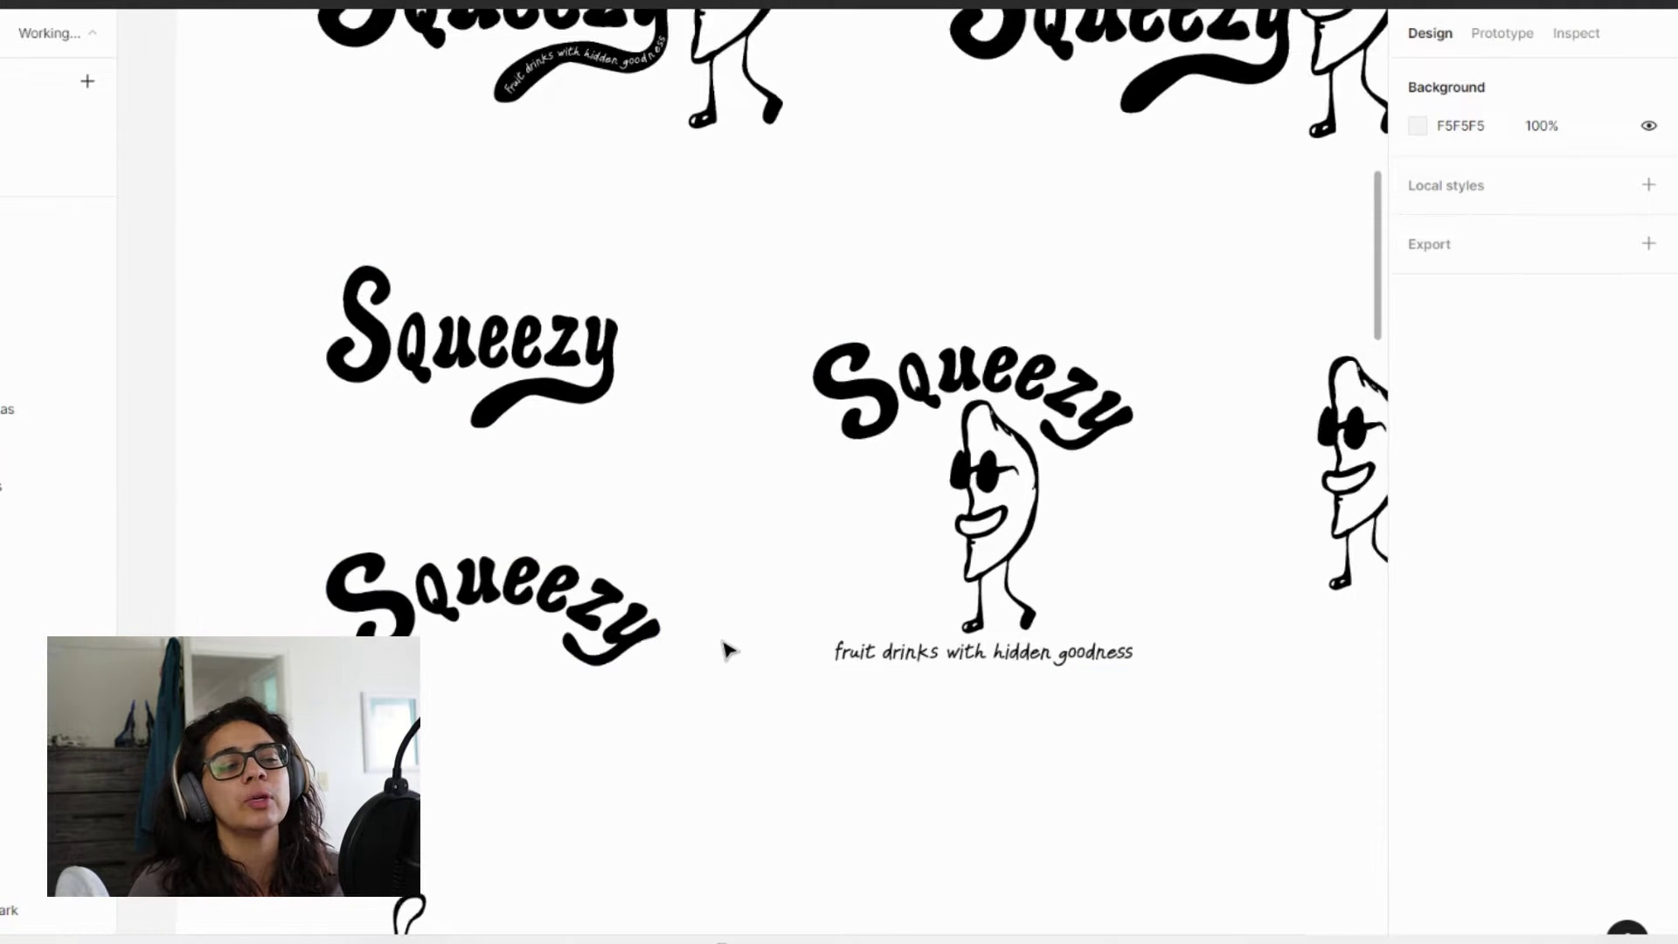
scroll(723, 648, right, 5)
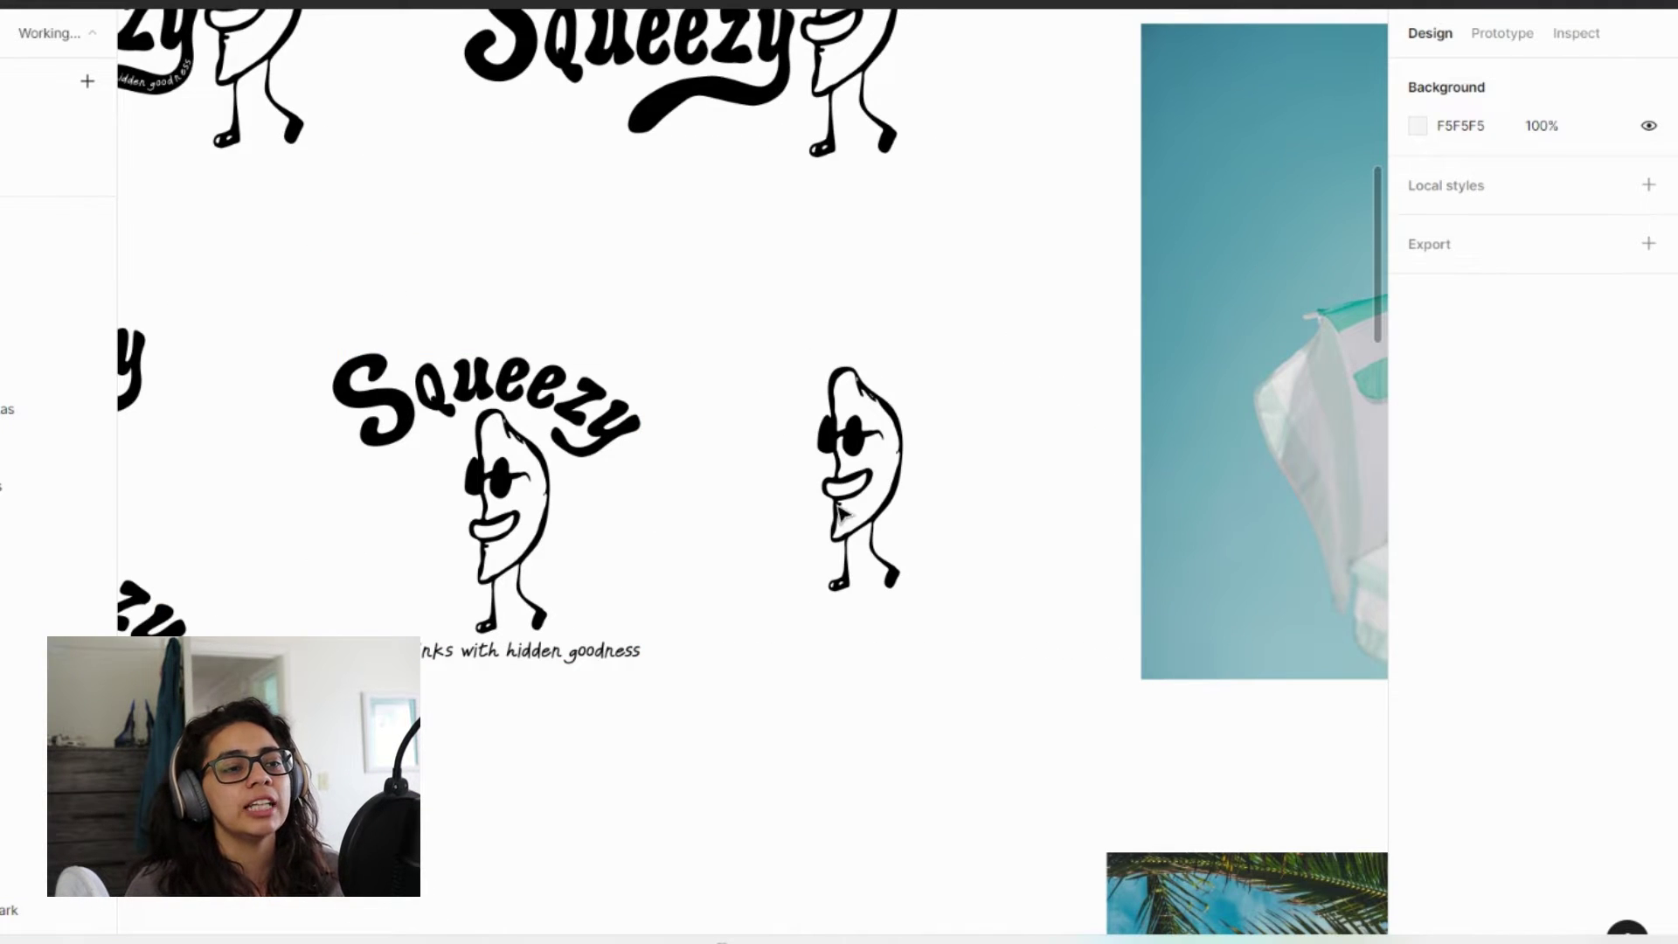
scroll(884, 531, down, 2)
scroll(854, 576, left, 2)
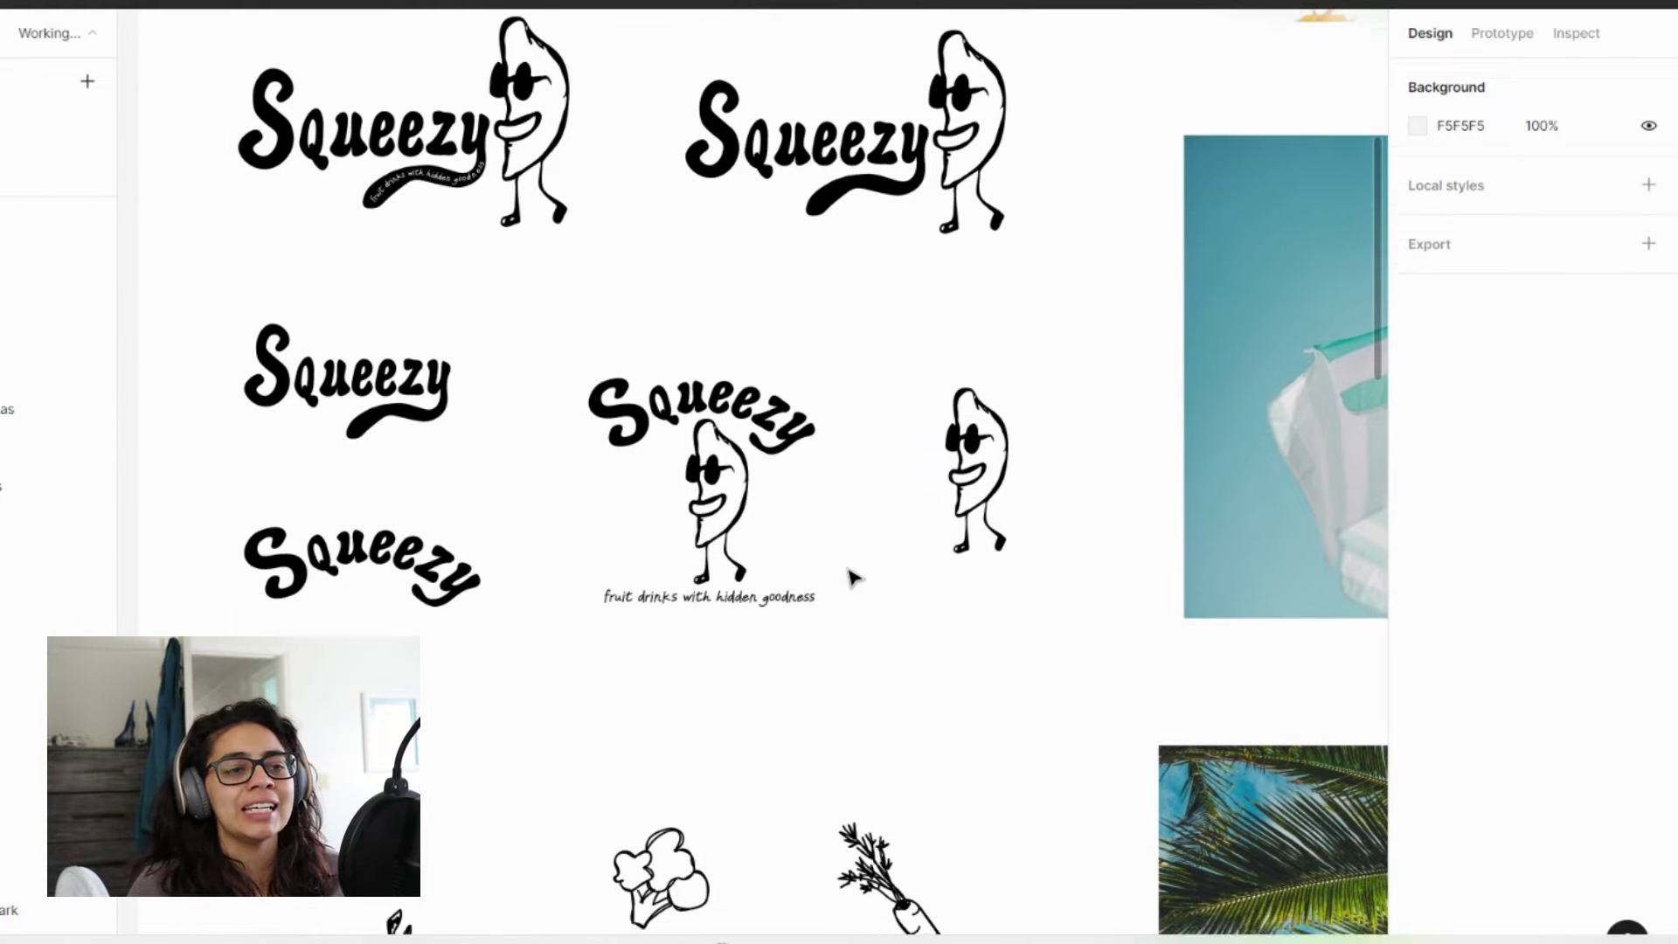
- Examine the individual hand-drawn fruit and vegetable illustrations below the logos
scroll(850, 576, down, 3)
scroll(852, 575, down, 3)
scroll(854, 577, down, 5)
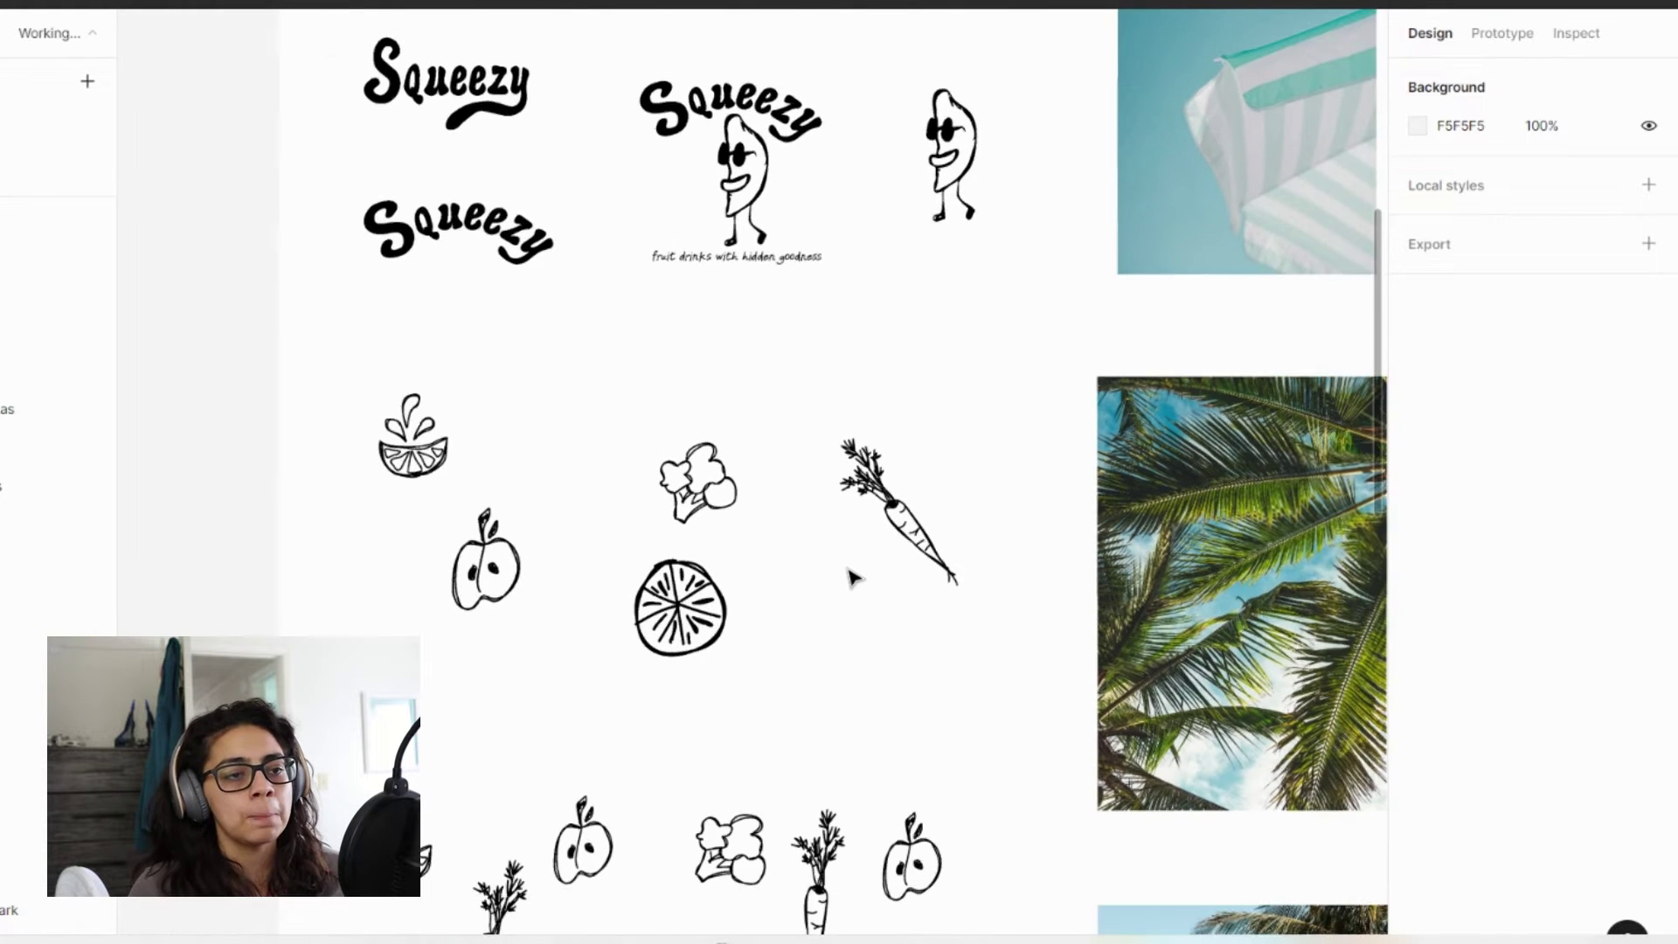
scroll(853, 577, up, 6)
scroll(854, 577, left, 2)
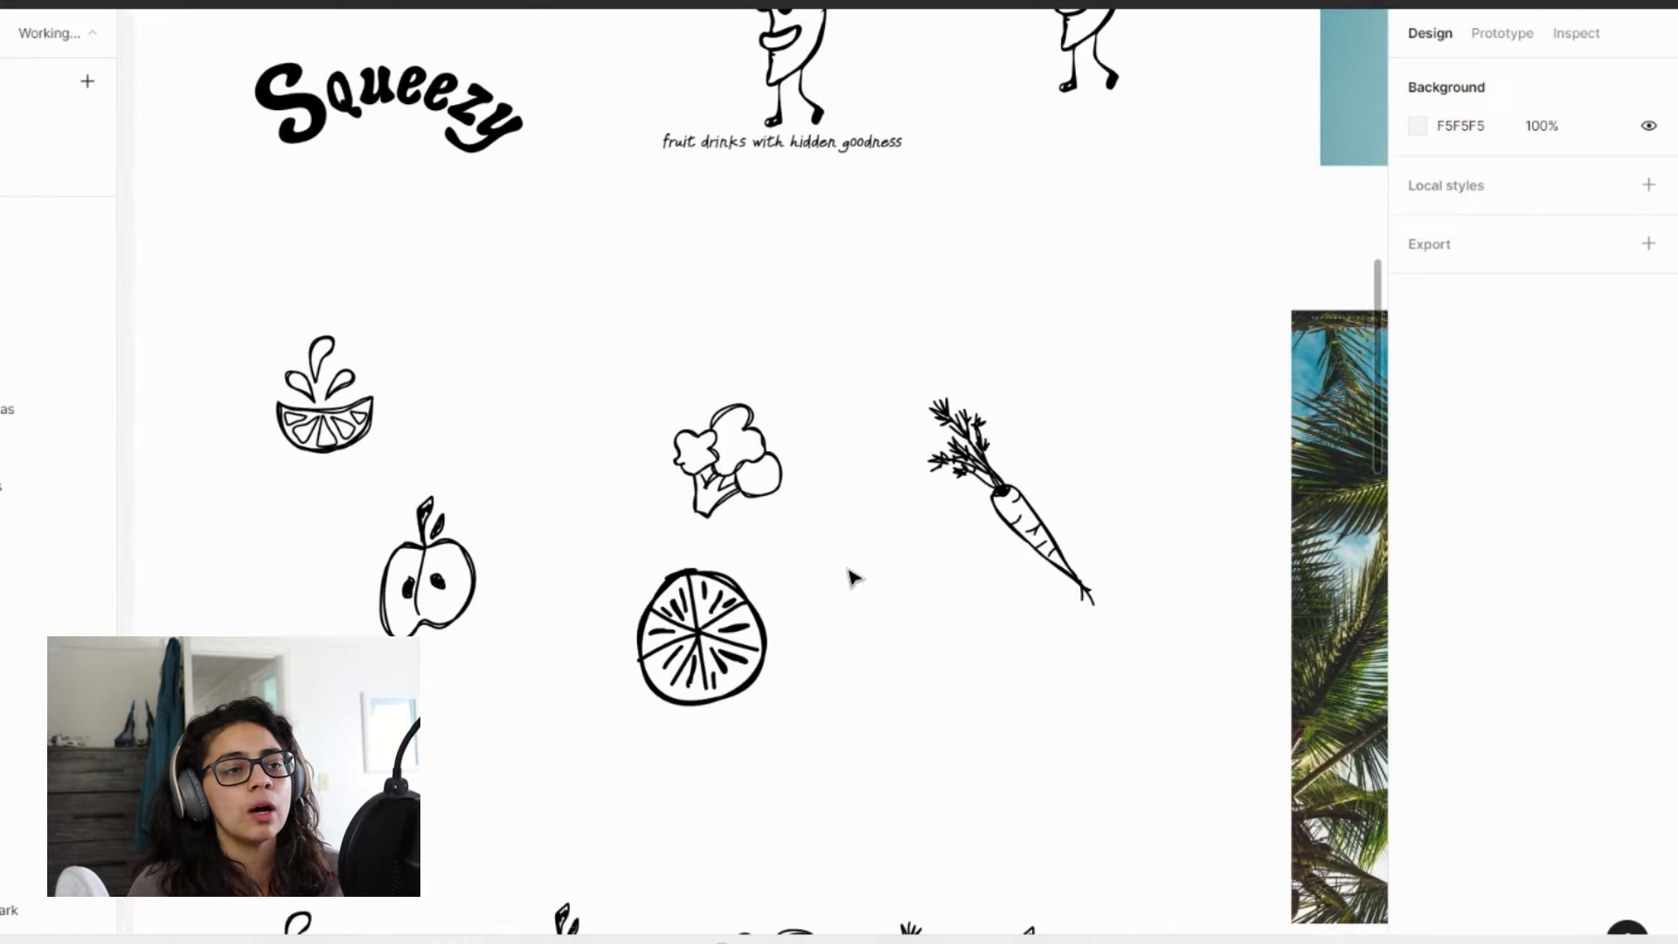
scroll(854, 577, up, 4)
scroll(854, 577, down, 2)
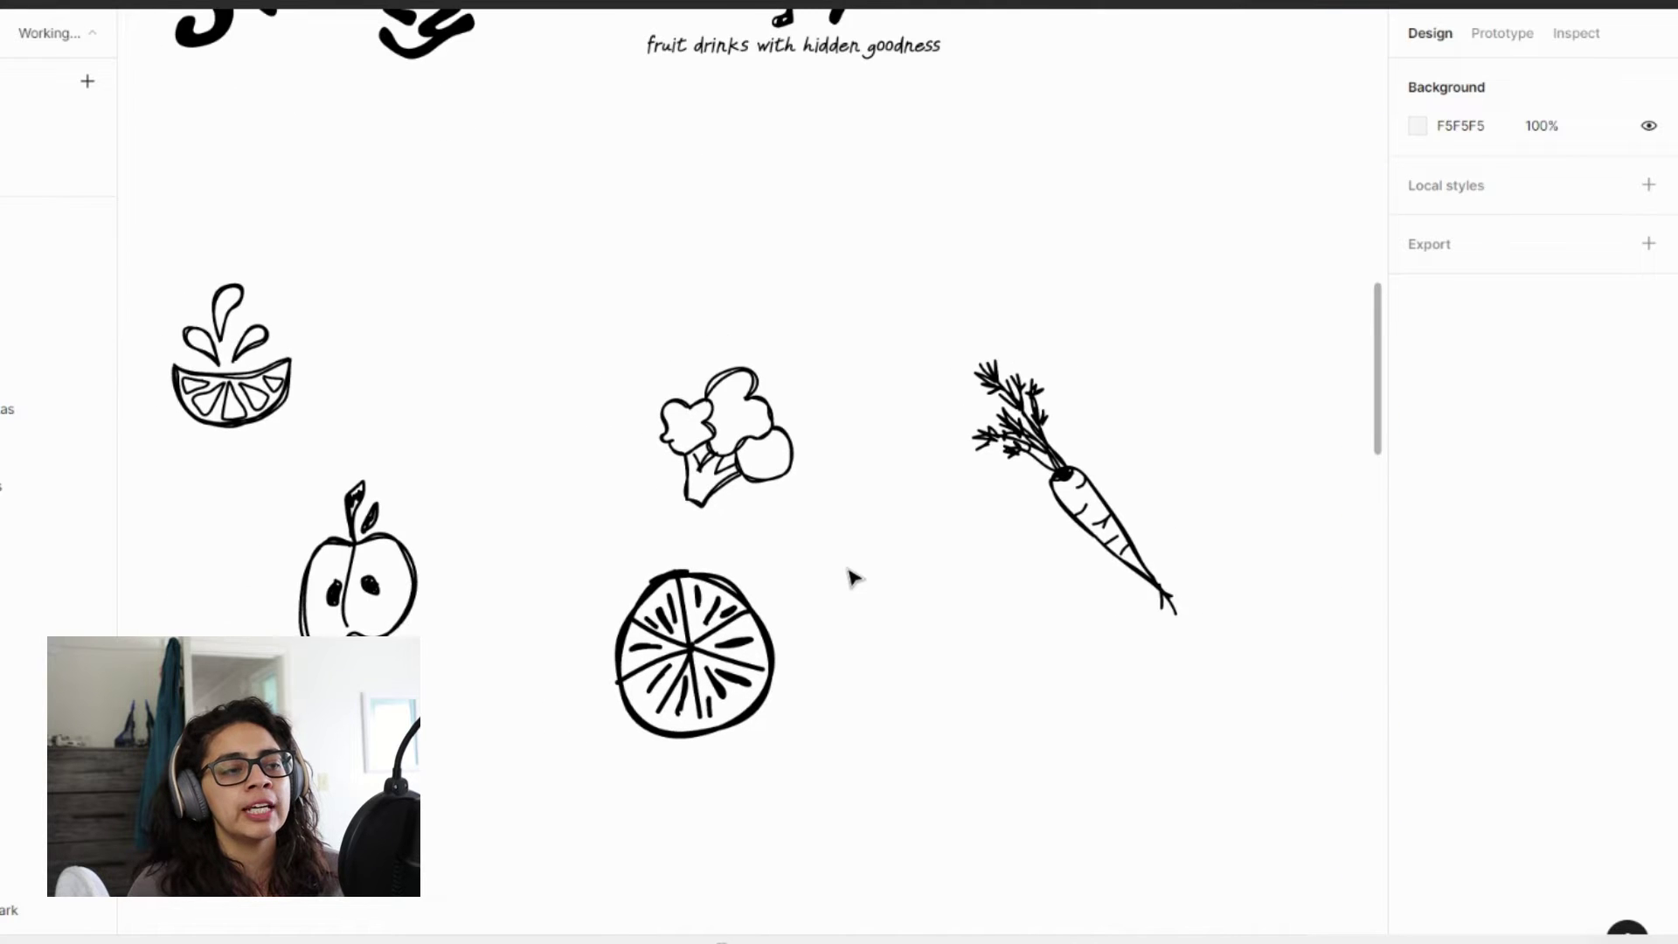
scroll(854, 577, left, 2)
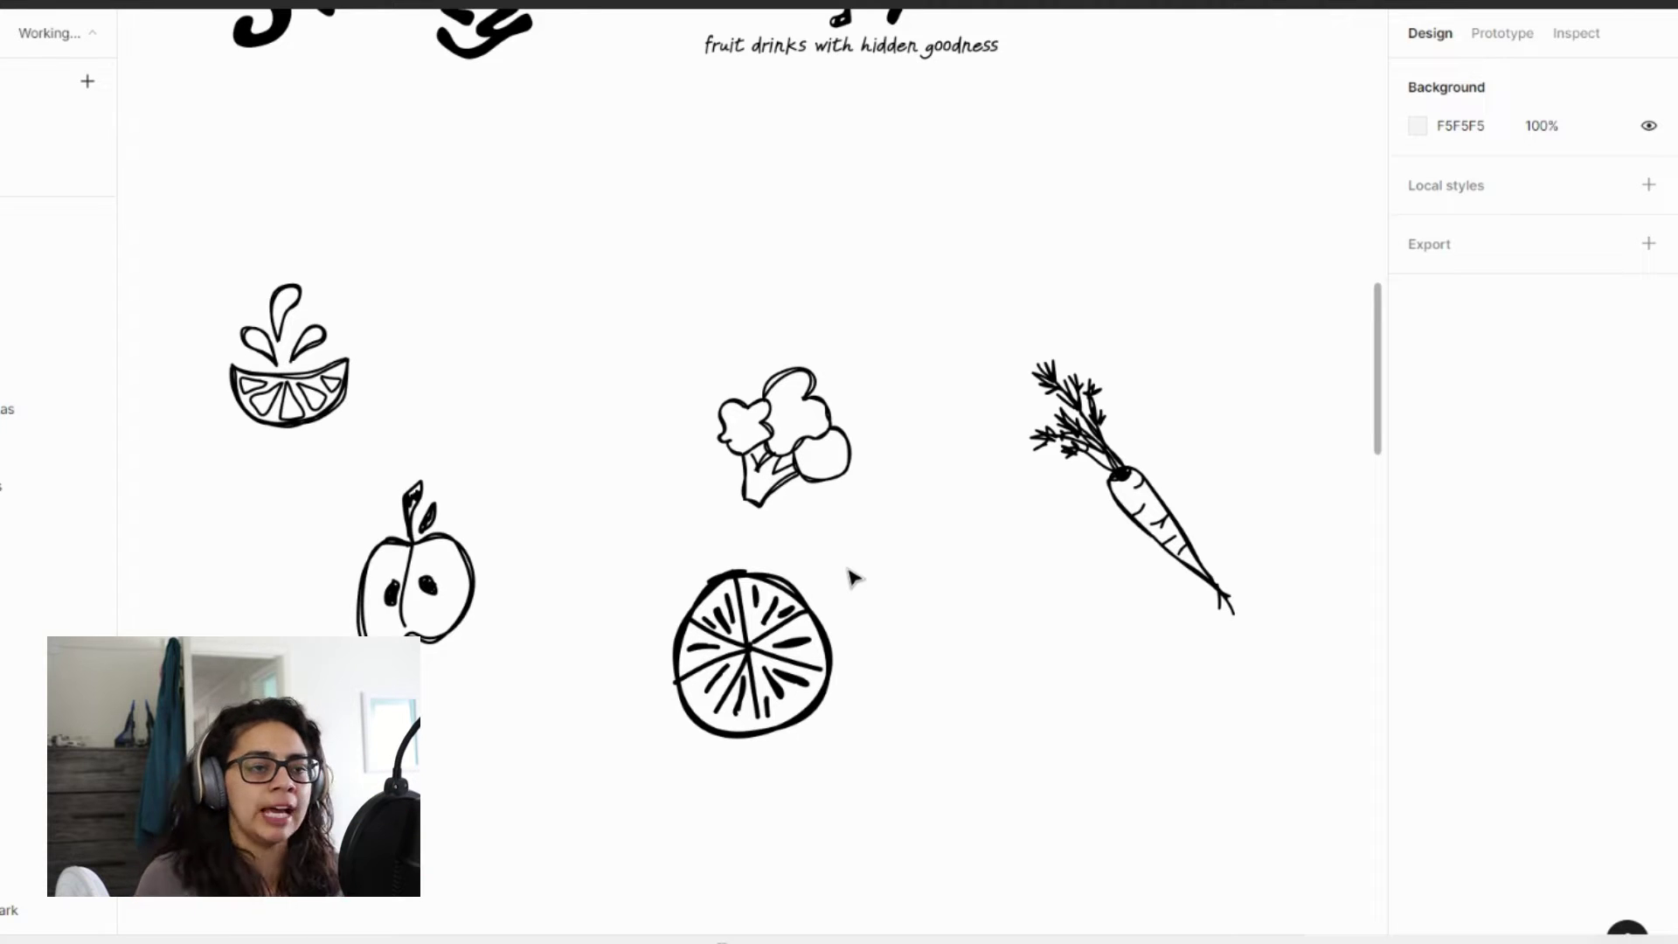
- Compare the fruit-and-vegetable pattern with the single illustrations it is built from
scroll(854, 576, down, 3)
scroll(852, 608, right, 2)
scroll(854, 607, down, 5)
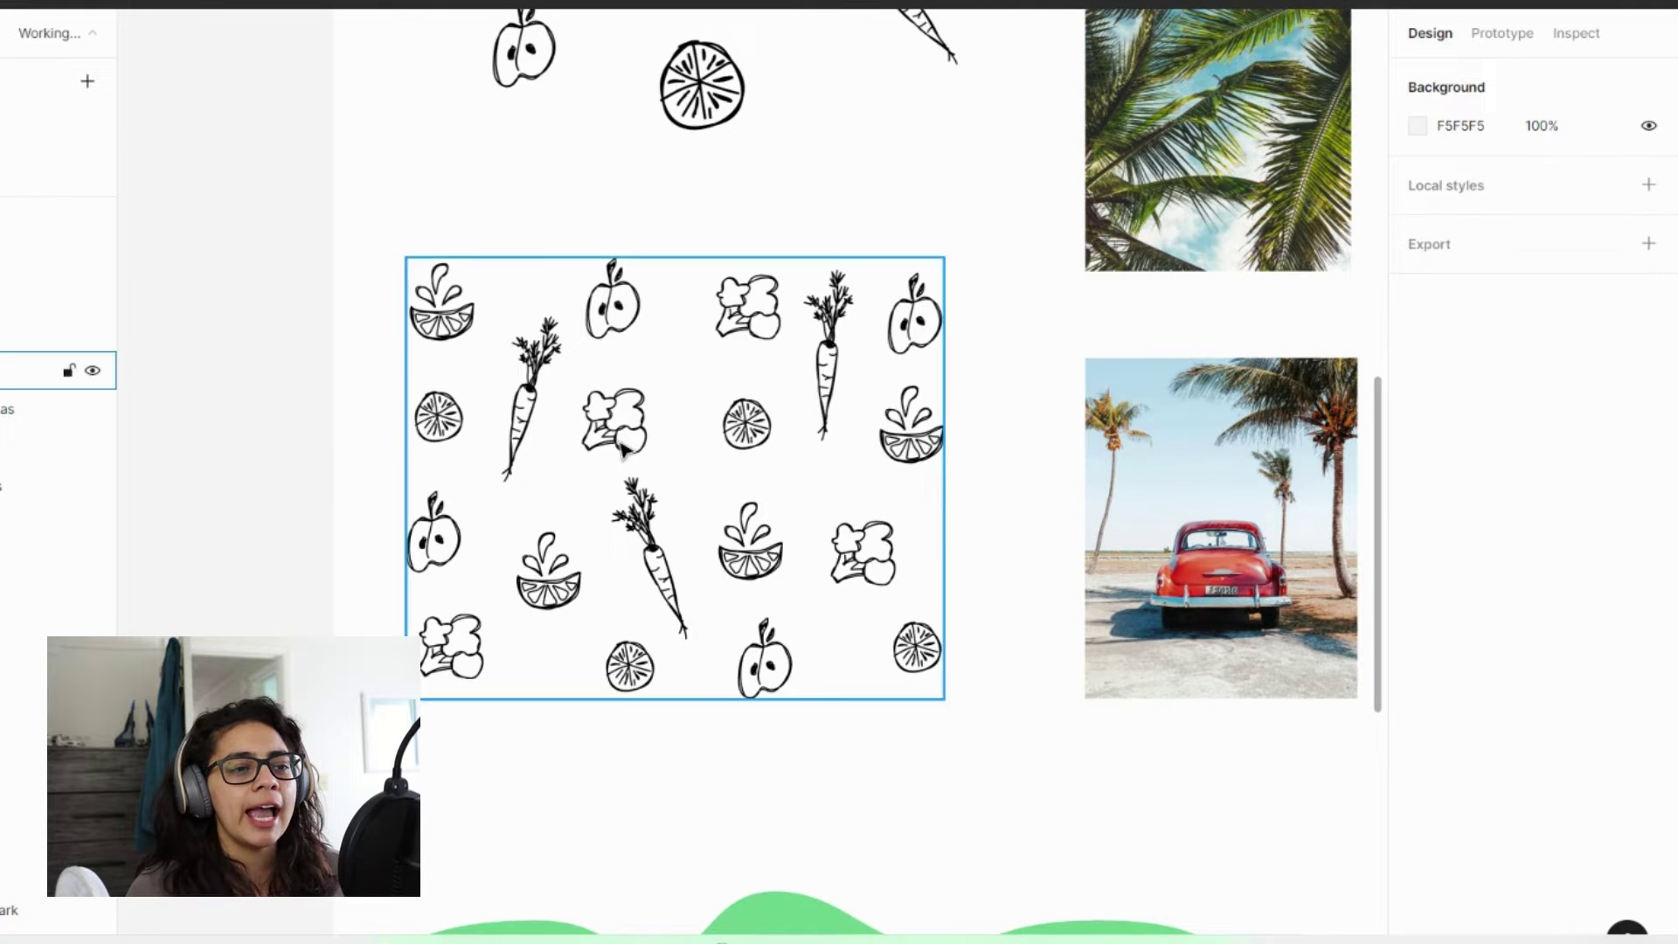
scroll(542, 378, up, 3)
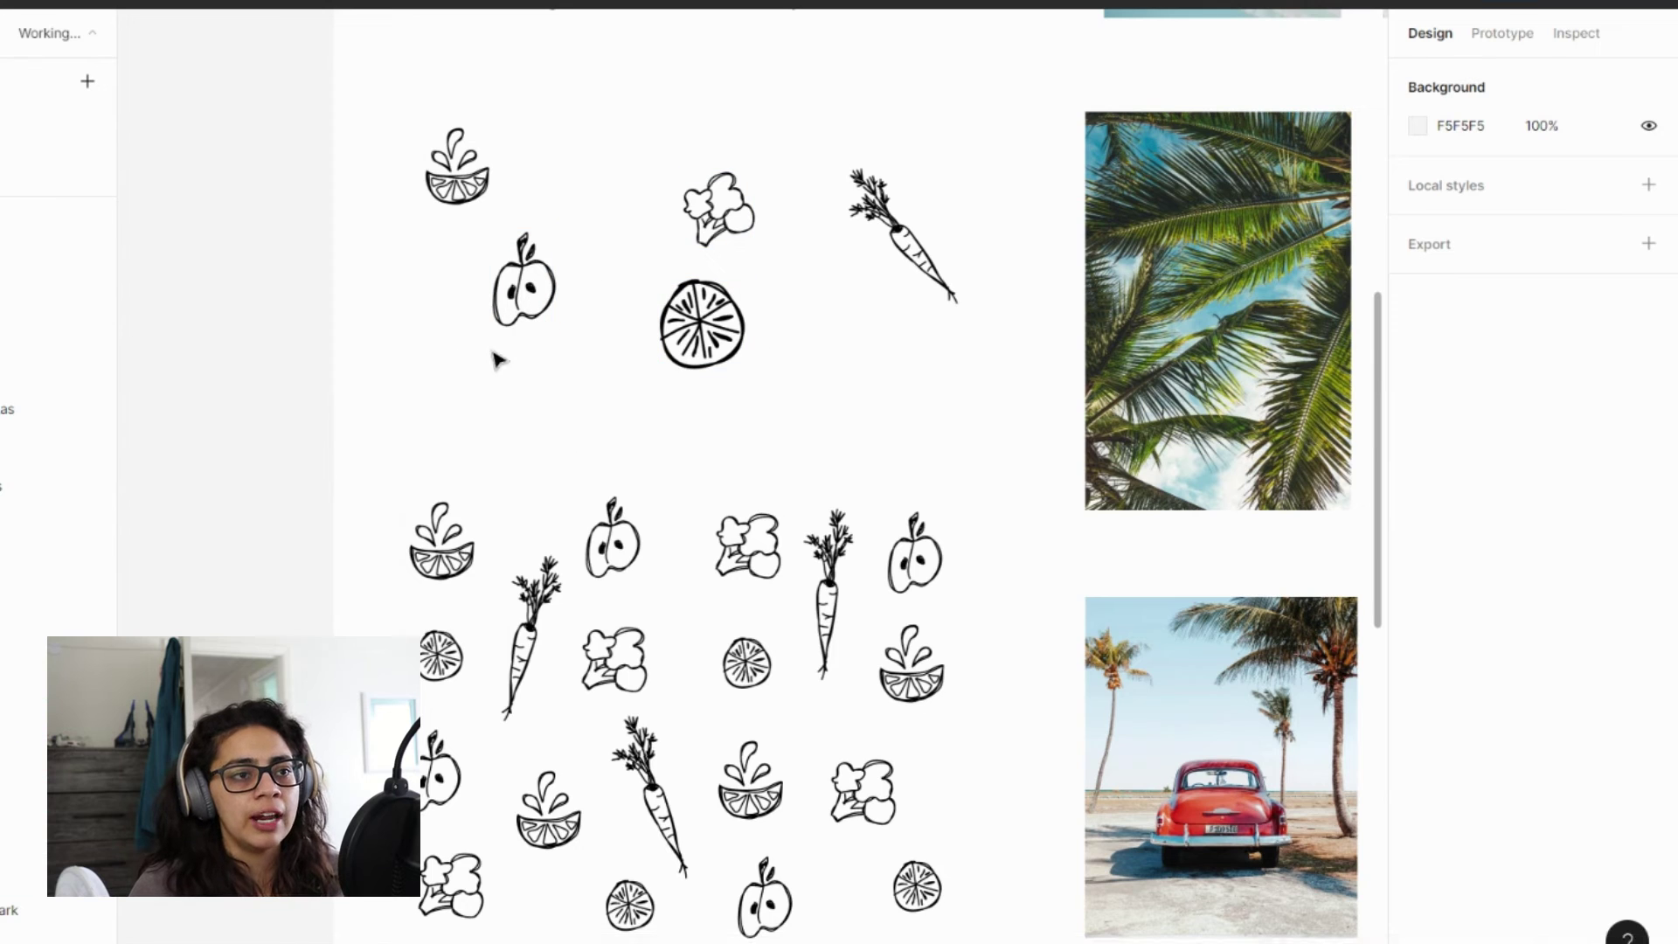
click(523, 289)
click(588, 437)
scroll(974, 441, down, 10)
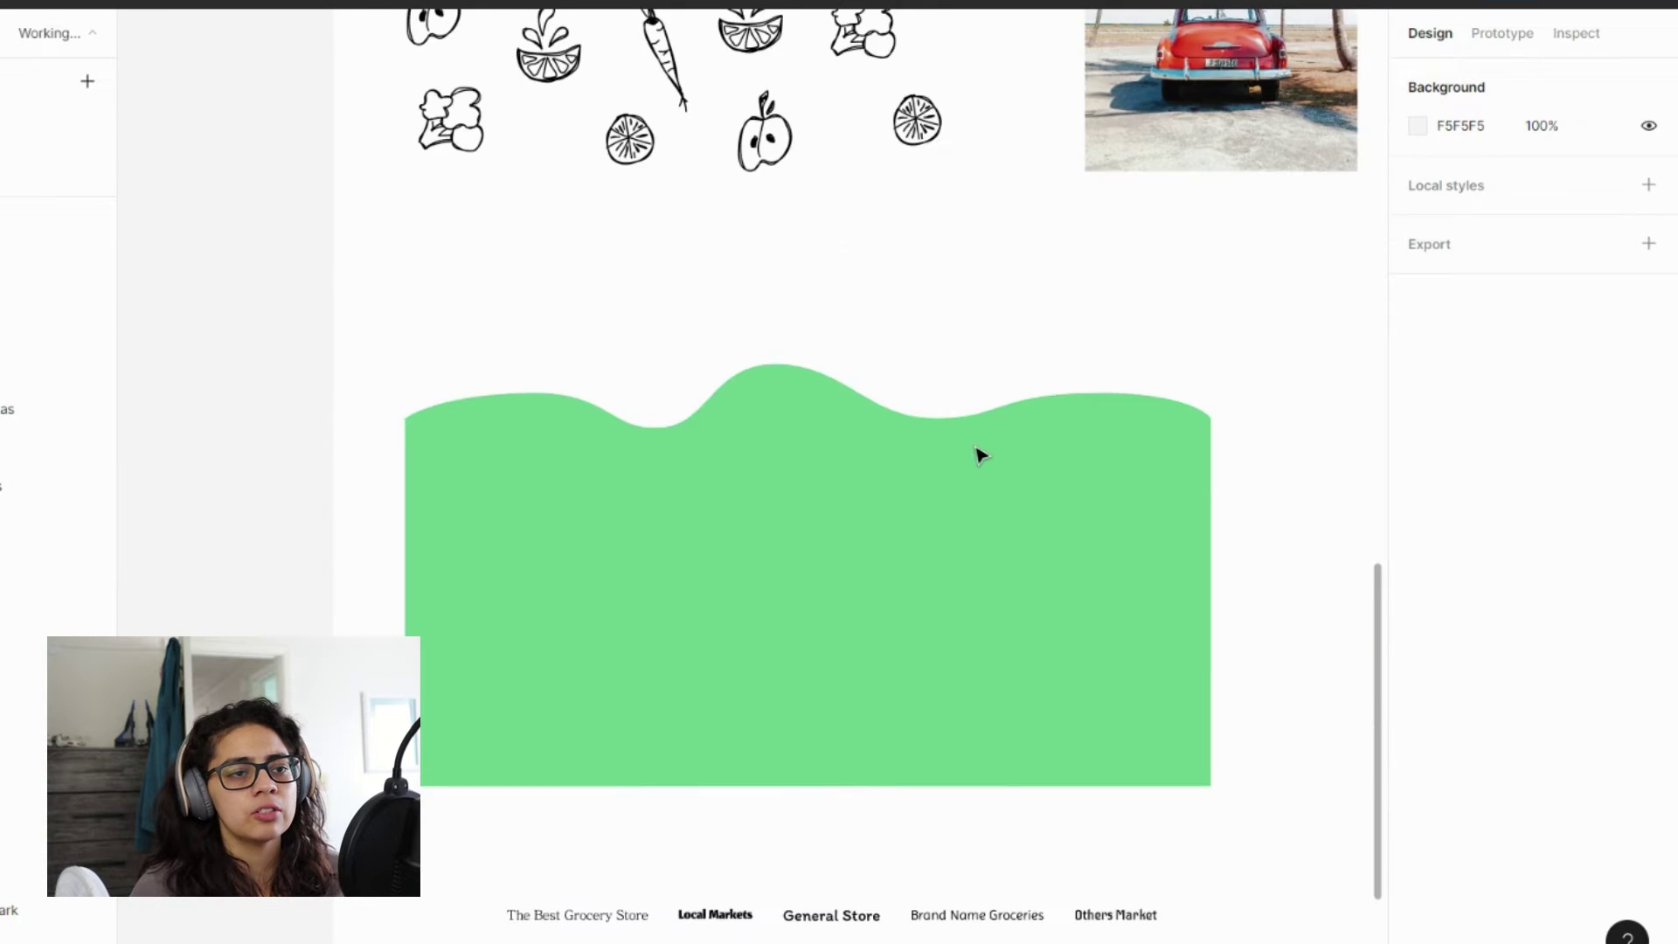
scroll(852, 472, up, 8)
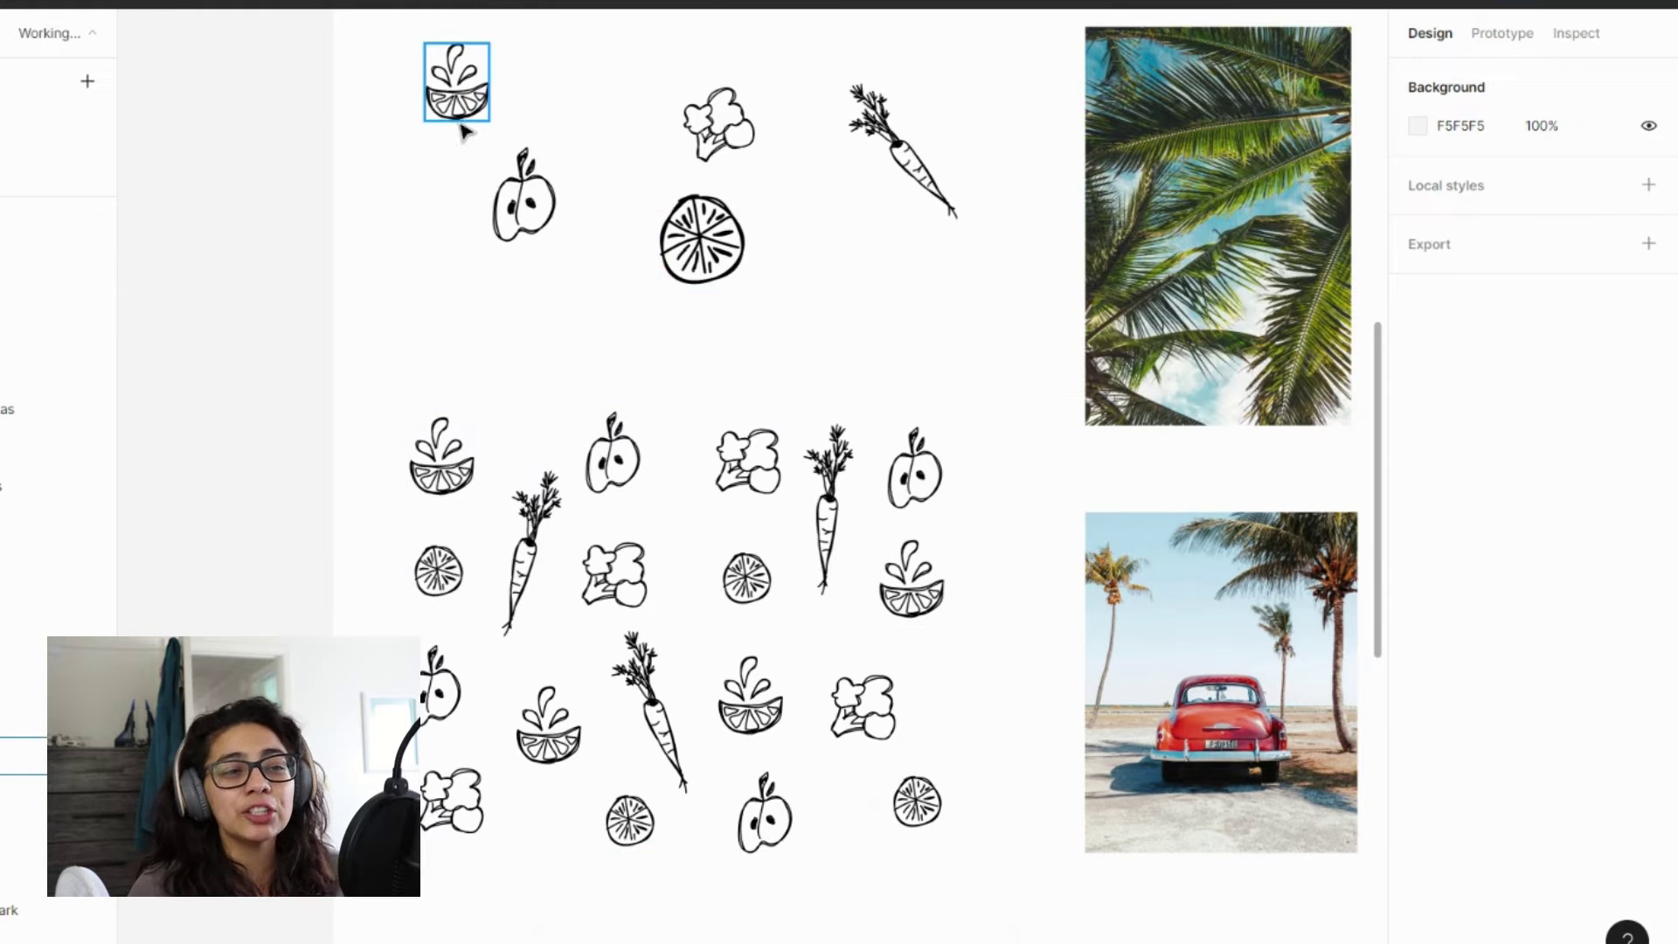
scroll(667, 592, up, 5)
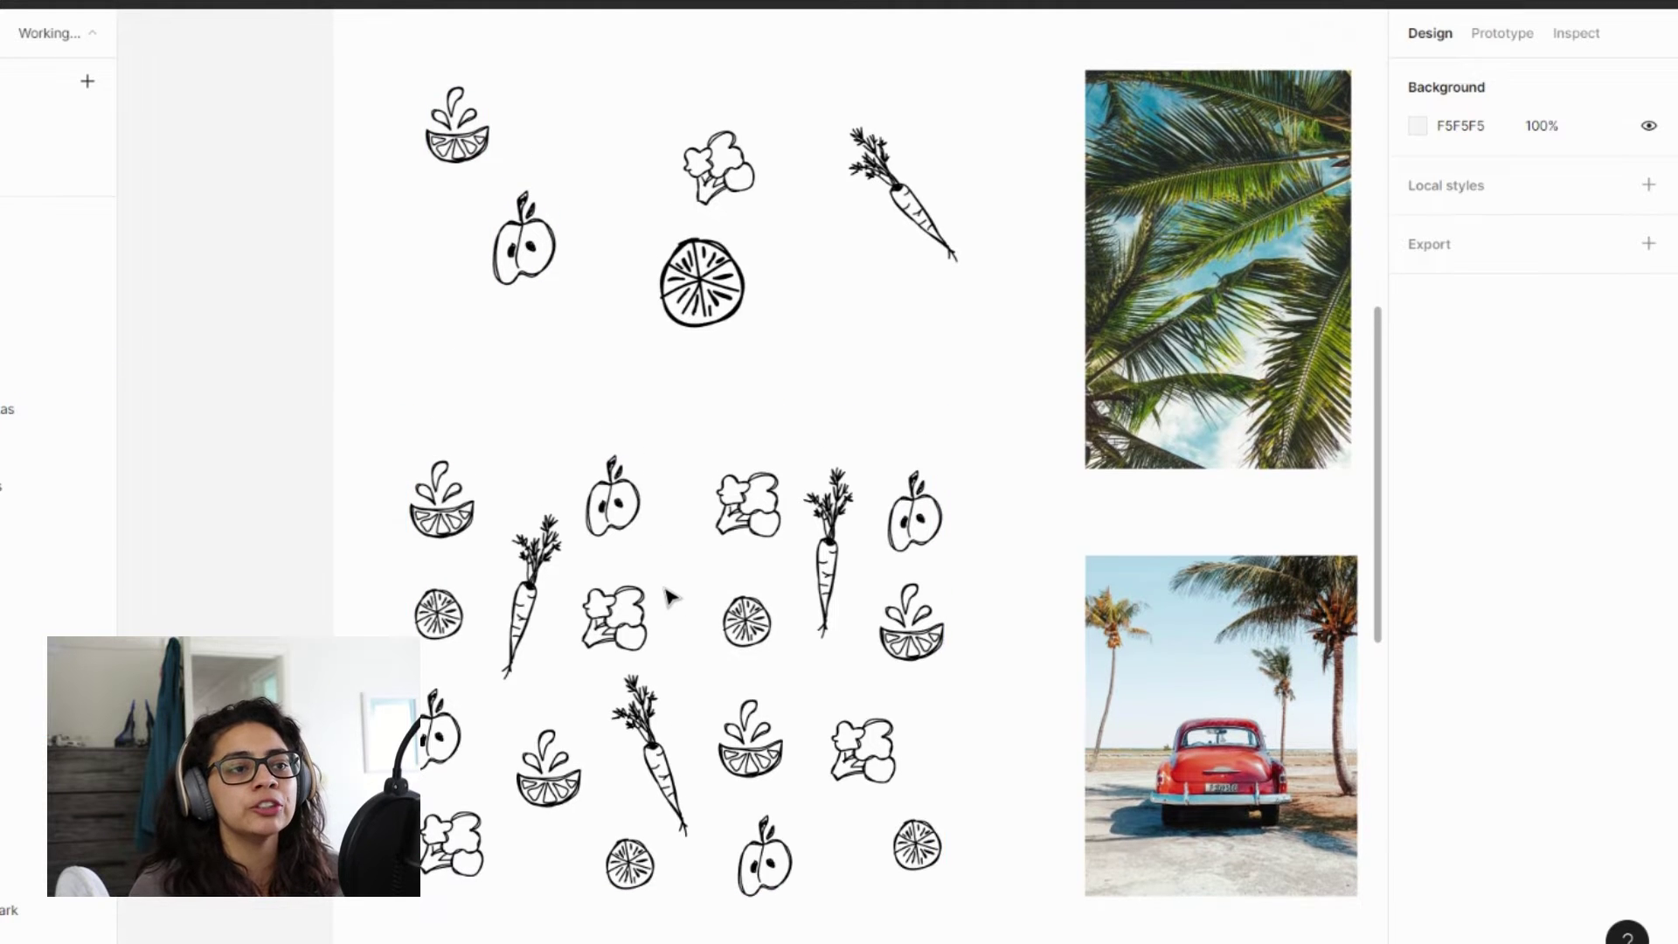
scroll(670, 394, up, 1)
scroll(970, 664, down, 3)
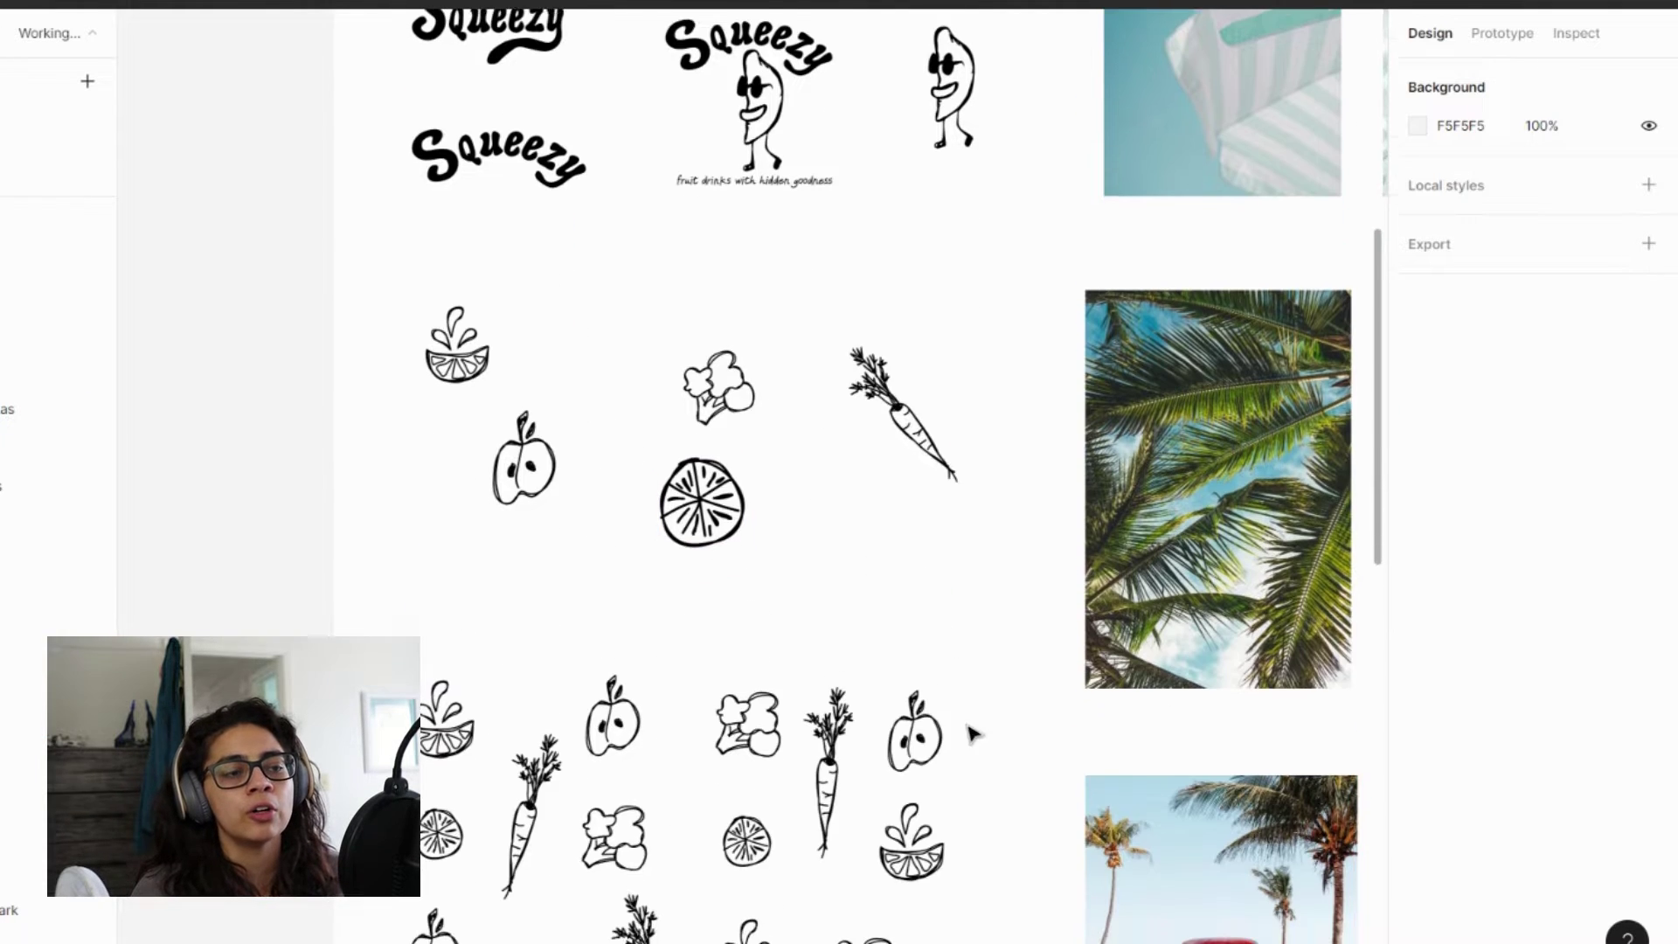
scroll(973, 593, down, 3)
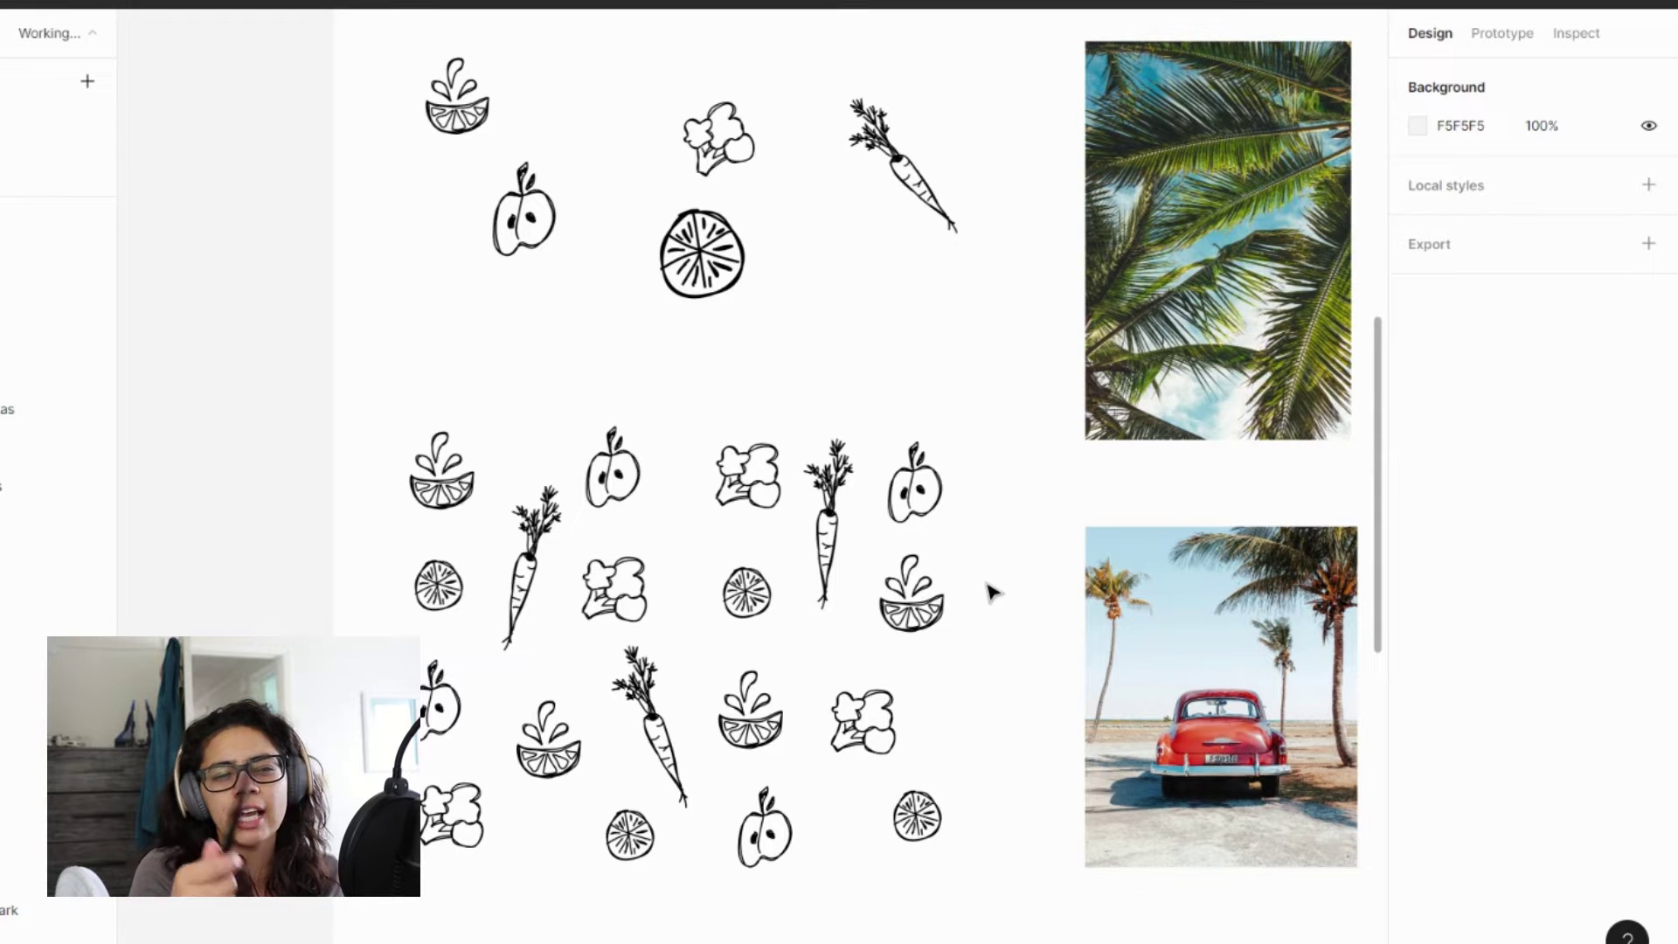
scroll(992, 592, up, 2)
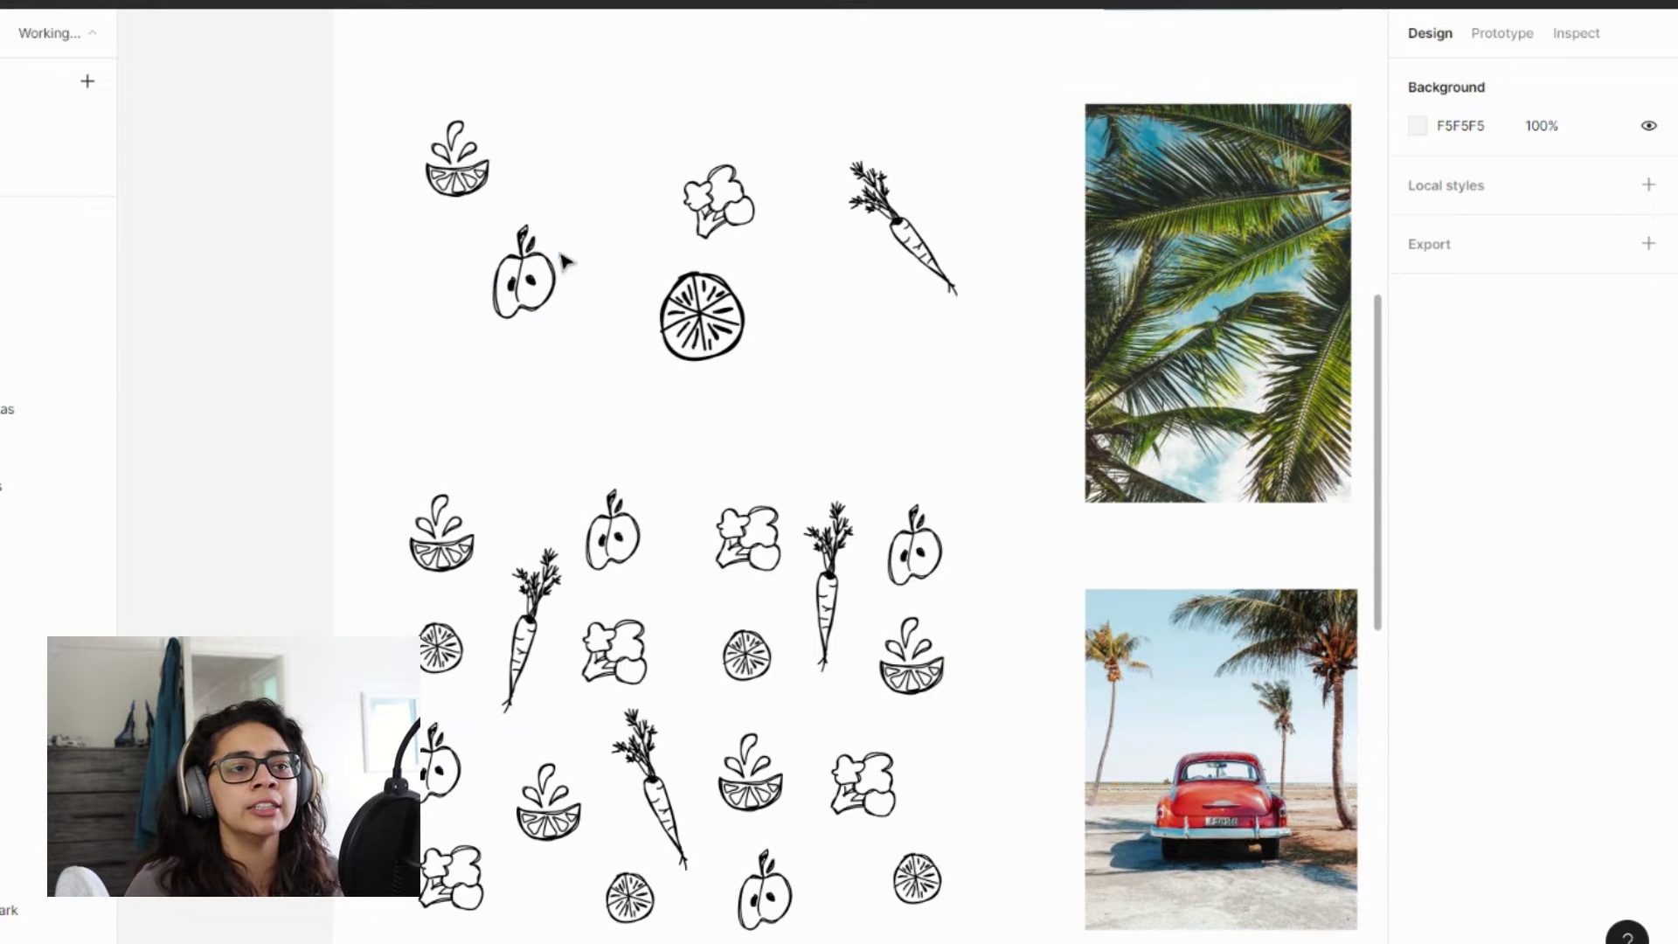
scroll(996, 412, down, 1)
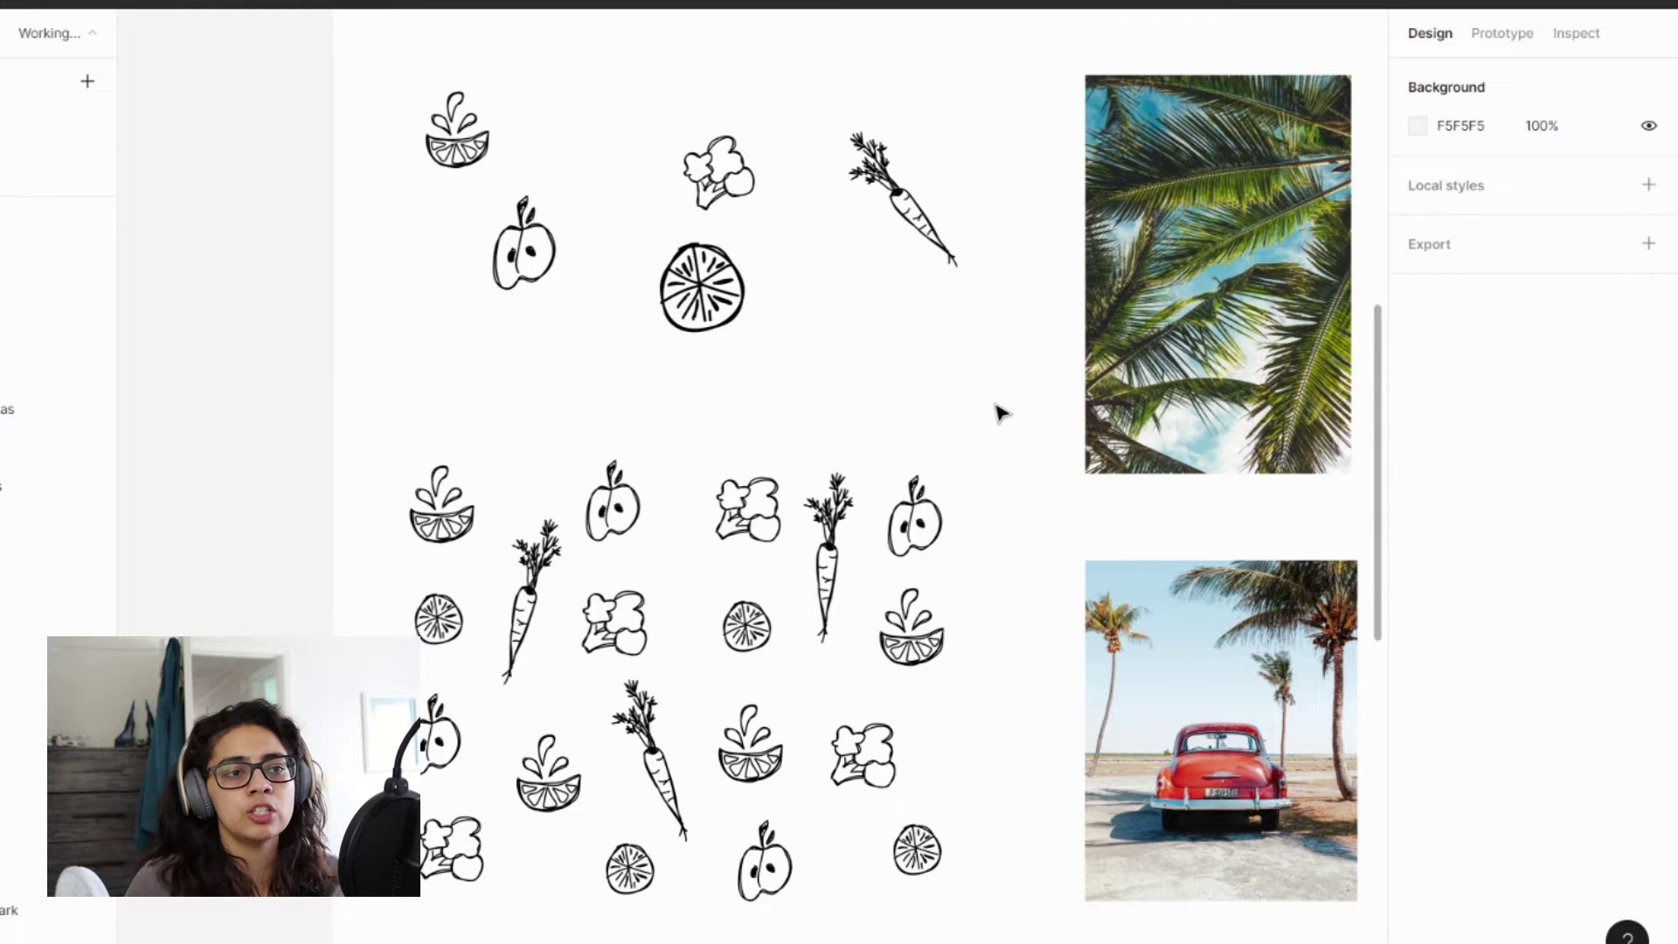
scroll(1000, 413, up, 4)
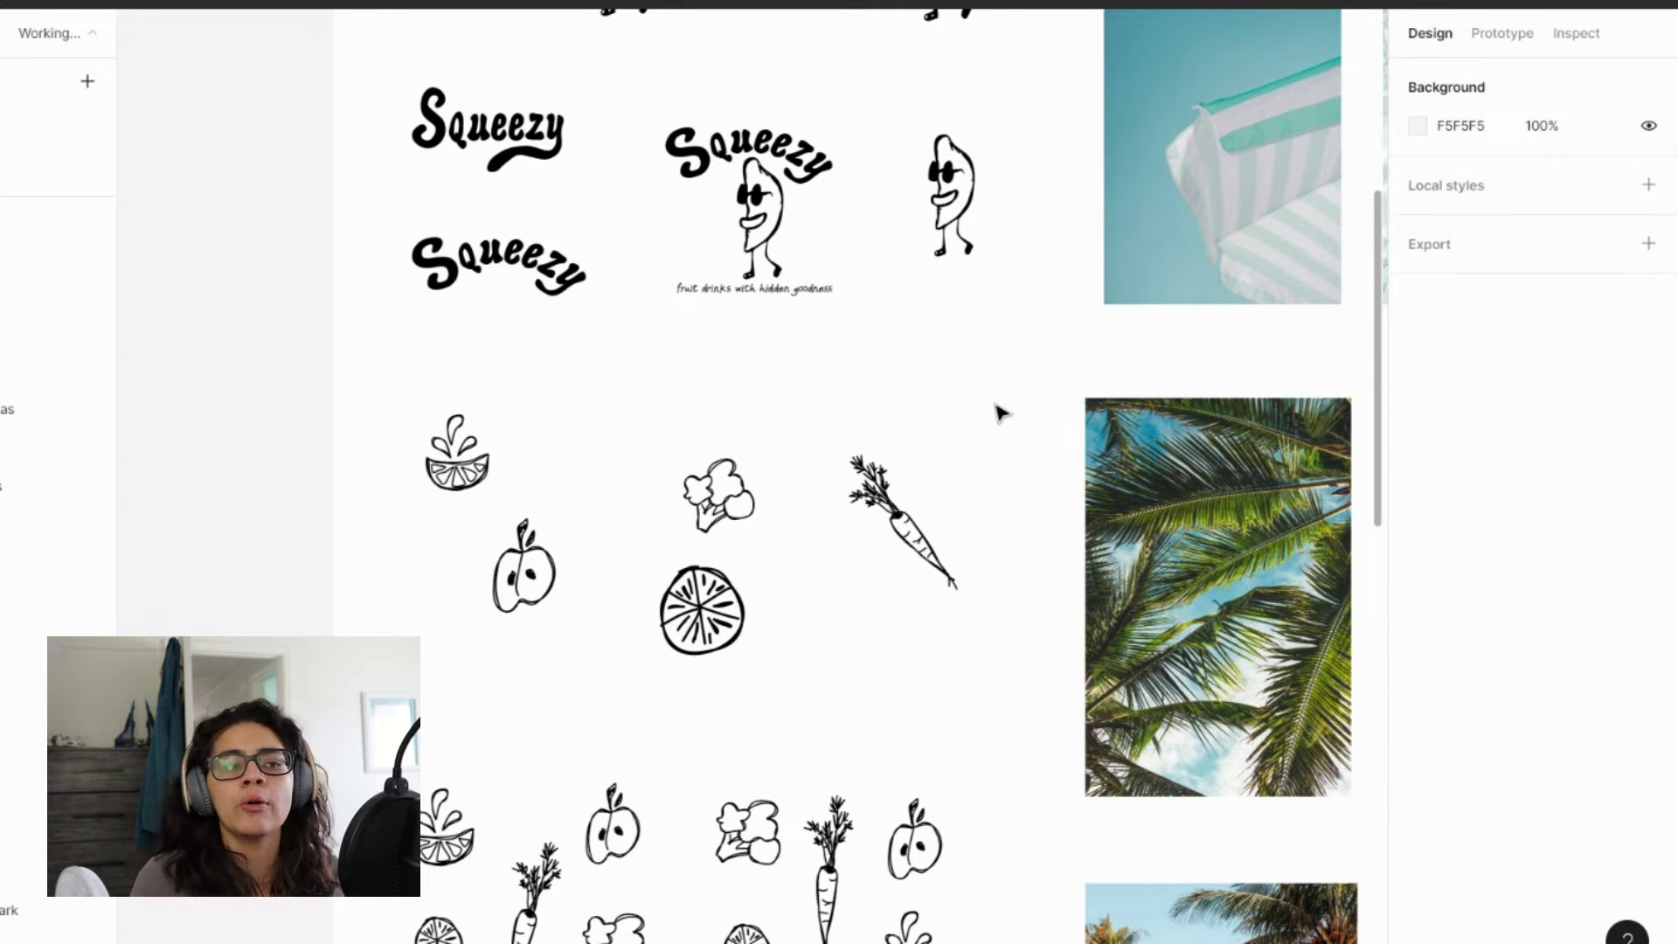
scroll(1001, 412, down, 1)
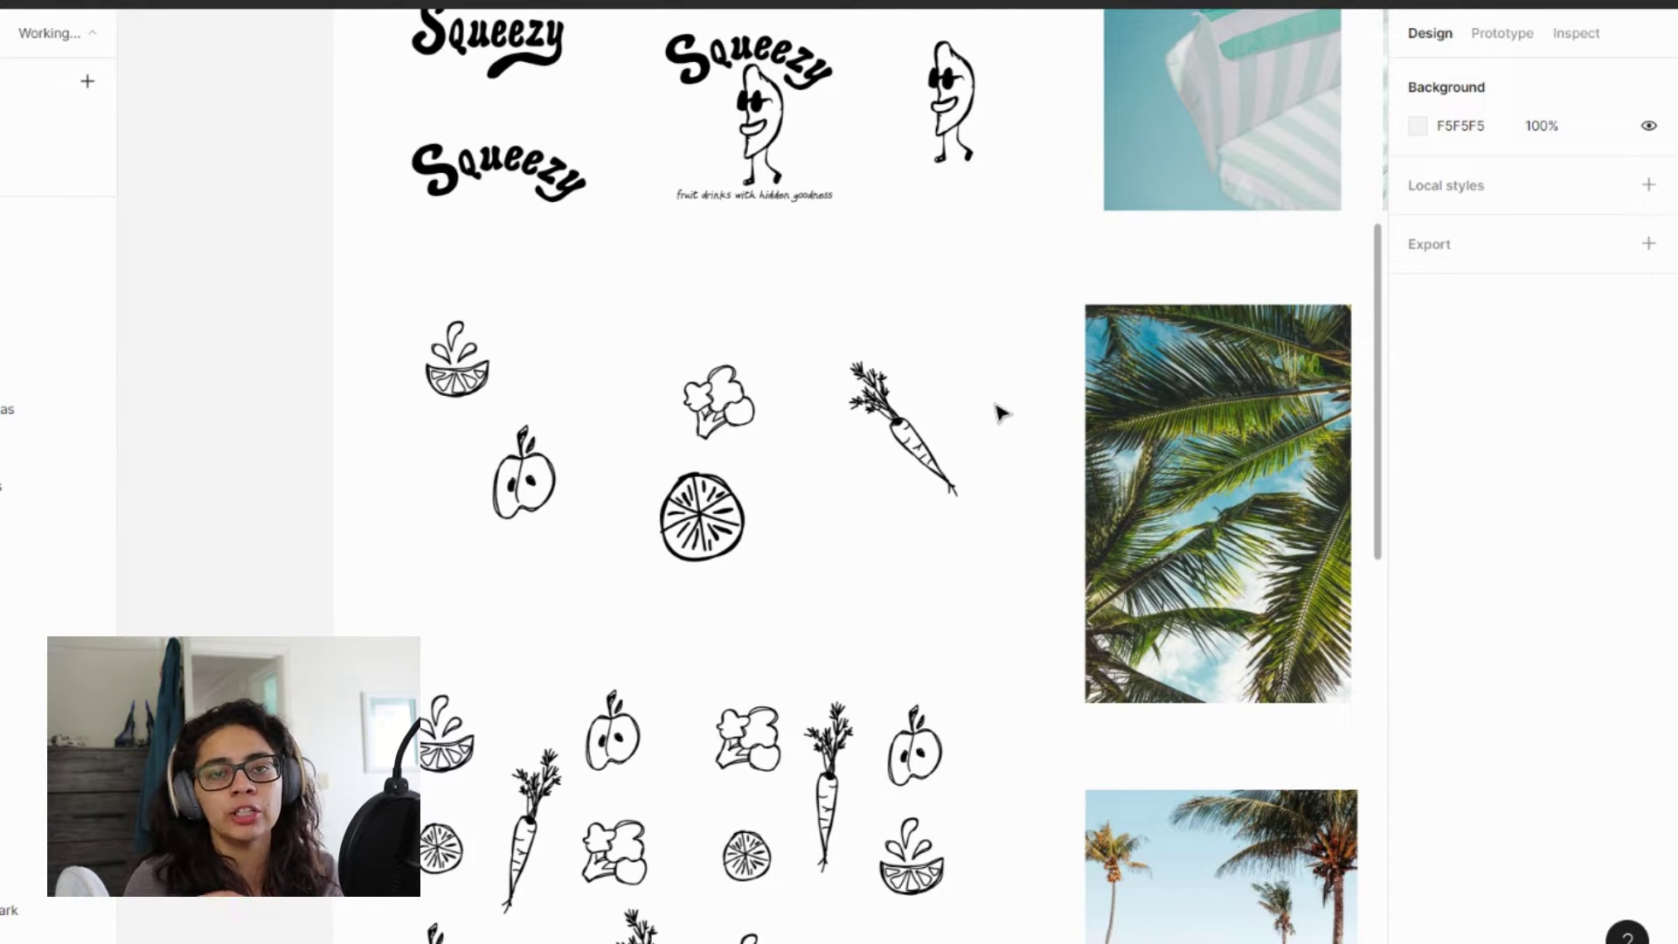
- Inspect the green wavy shape below the pattern and the area beside it under the beach photos
scroll(997, 393, down, 8)
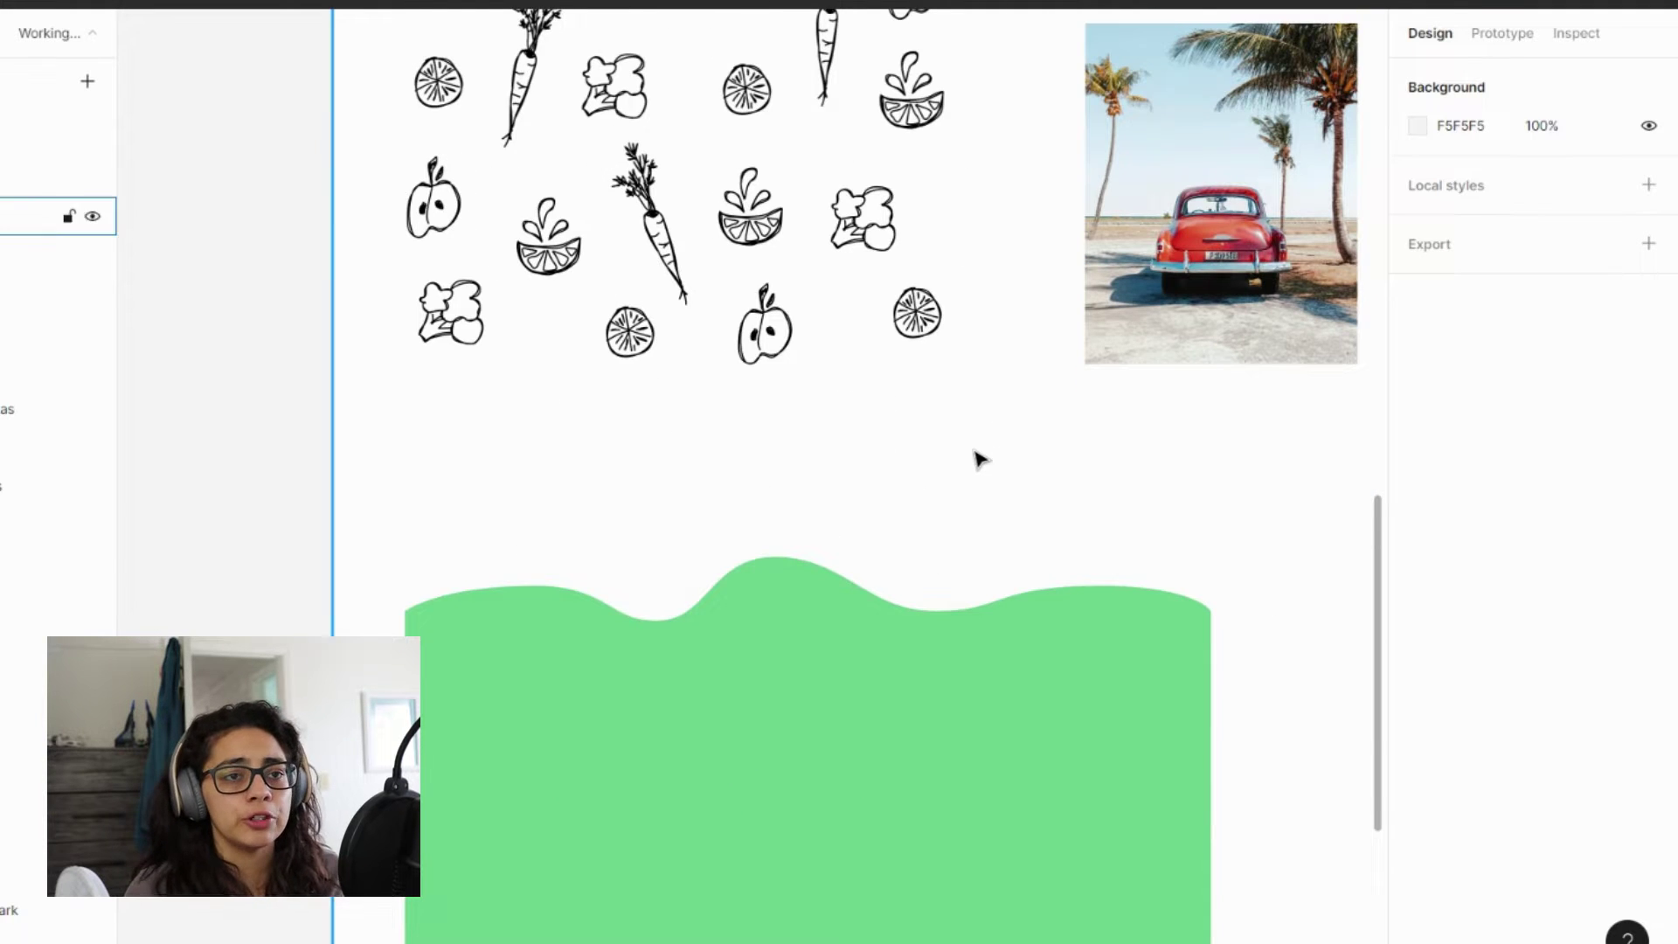
click(725, 729)
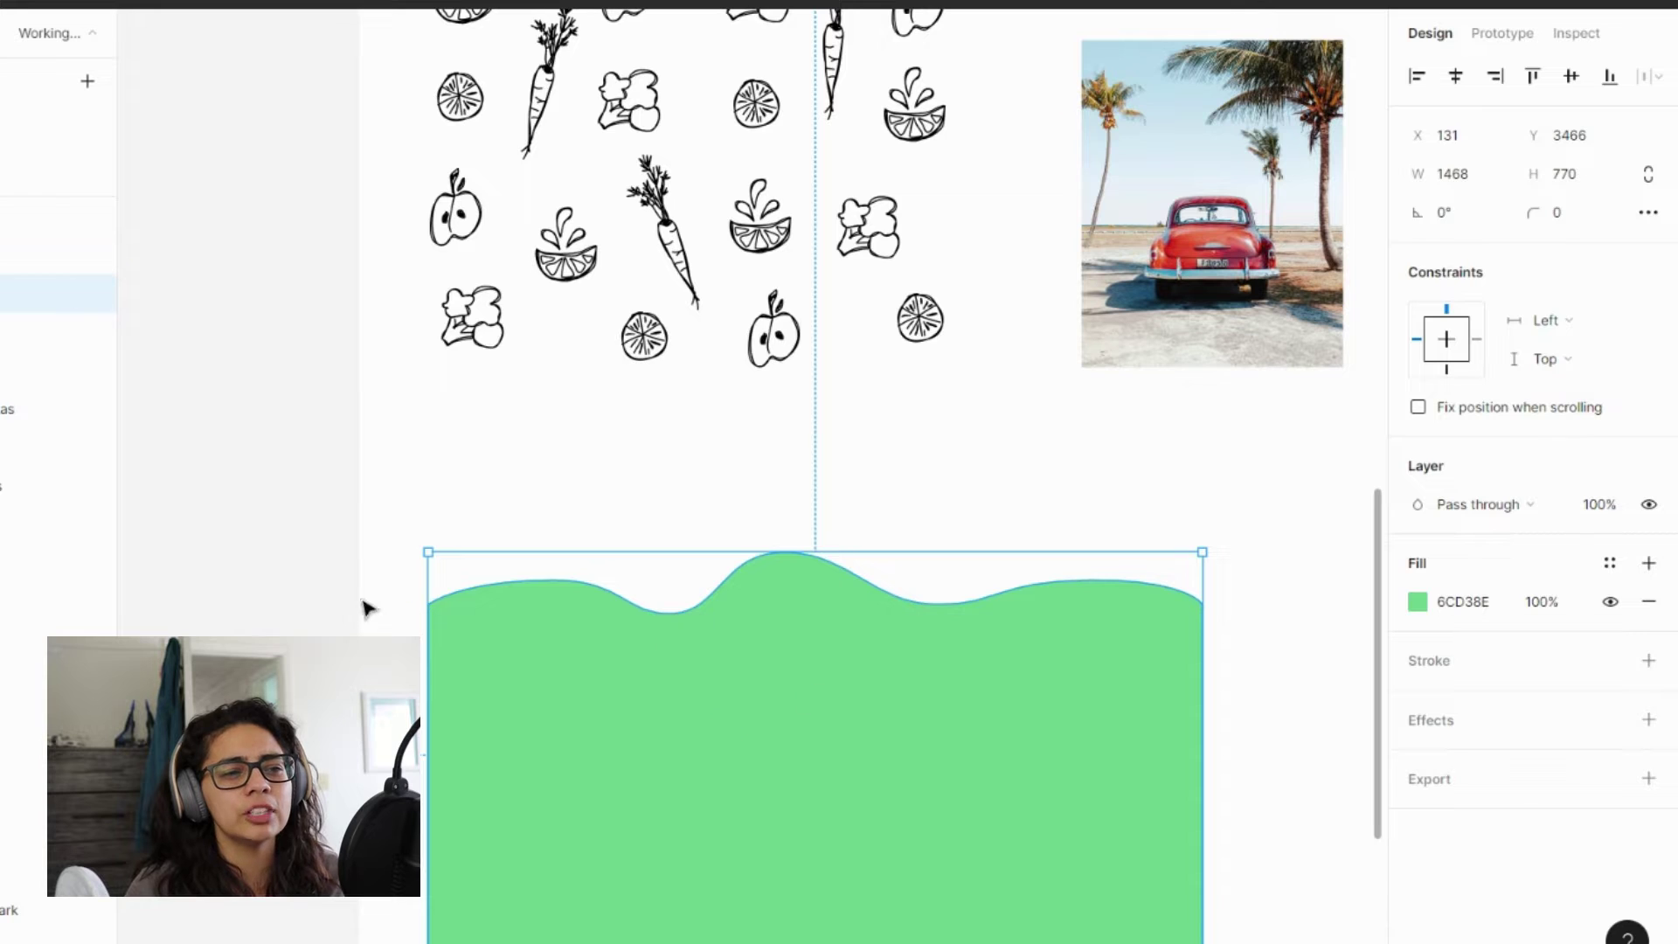
click(252, 605)
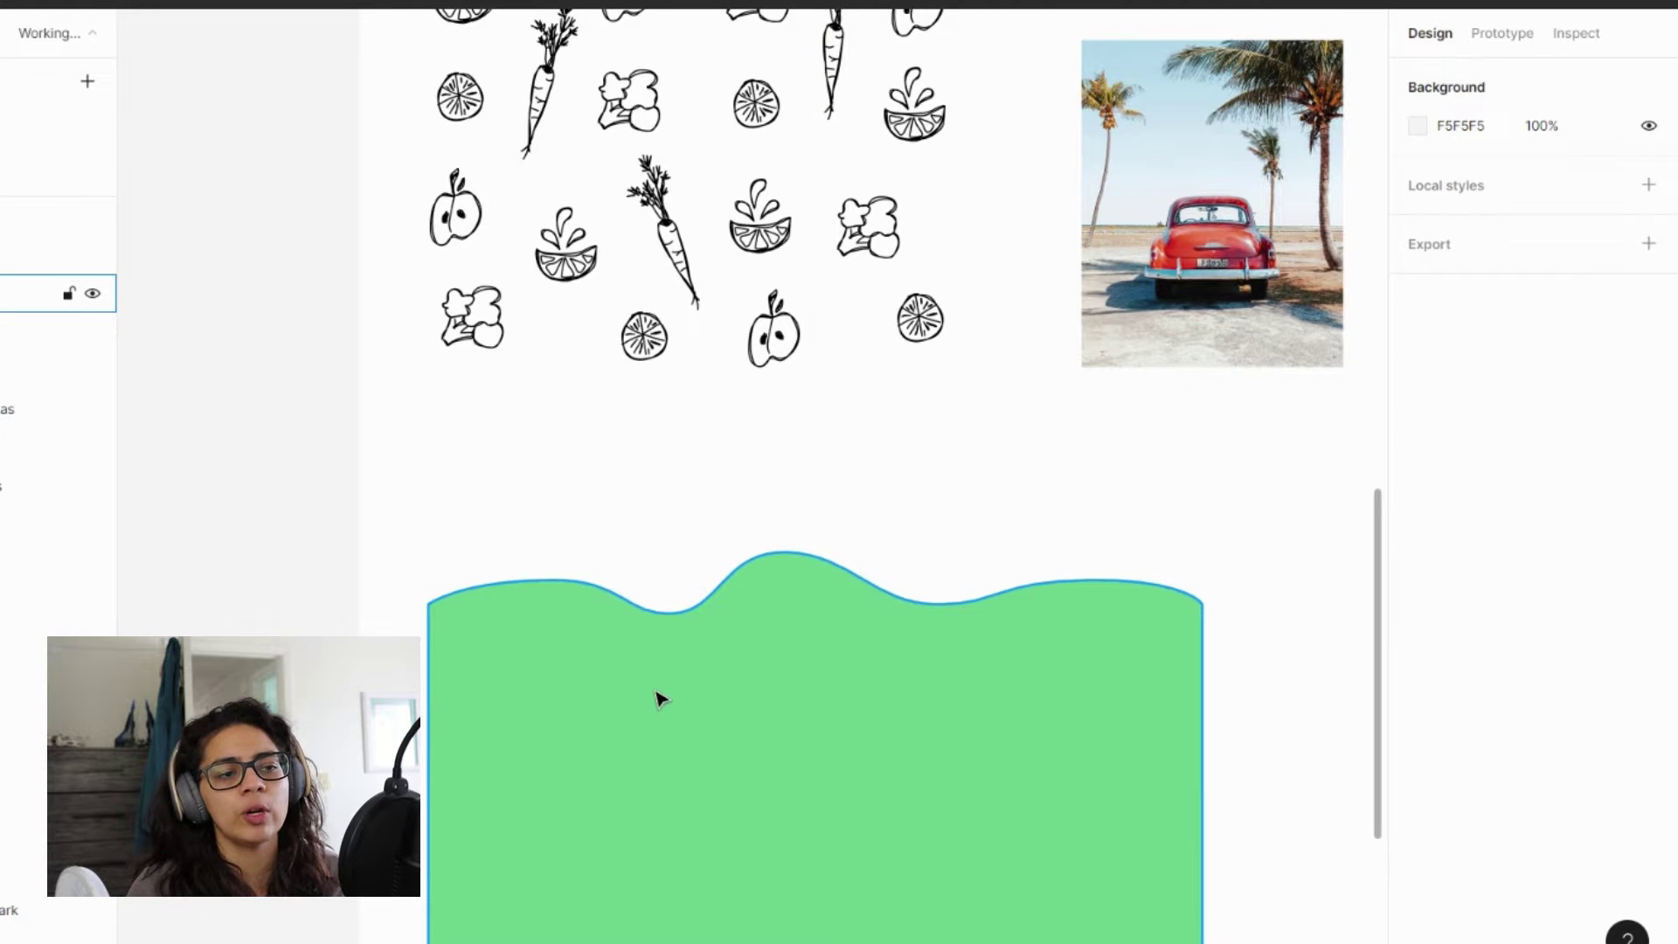
scroll(662, 699, down, 1)
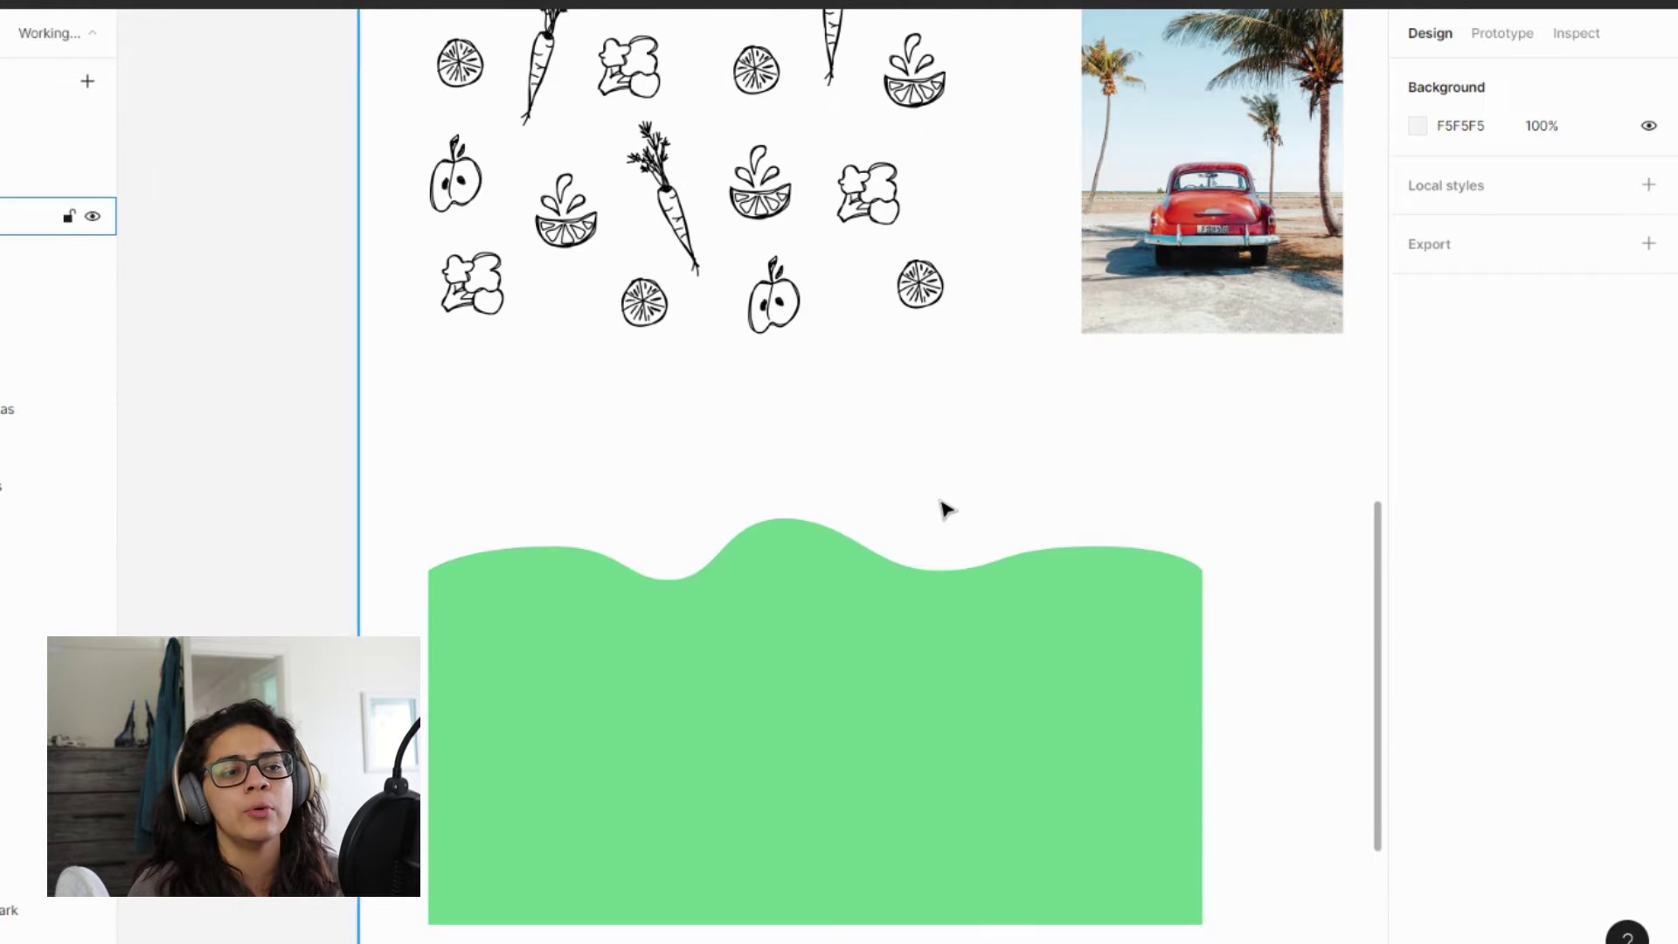
scroll(947, 510, down, 1)
scroll(946, 510, right, 3)
scroll(947, 510, right, 5)
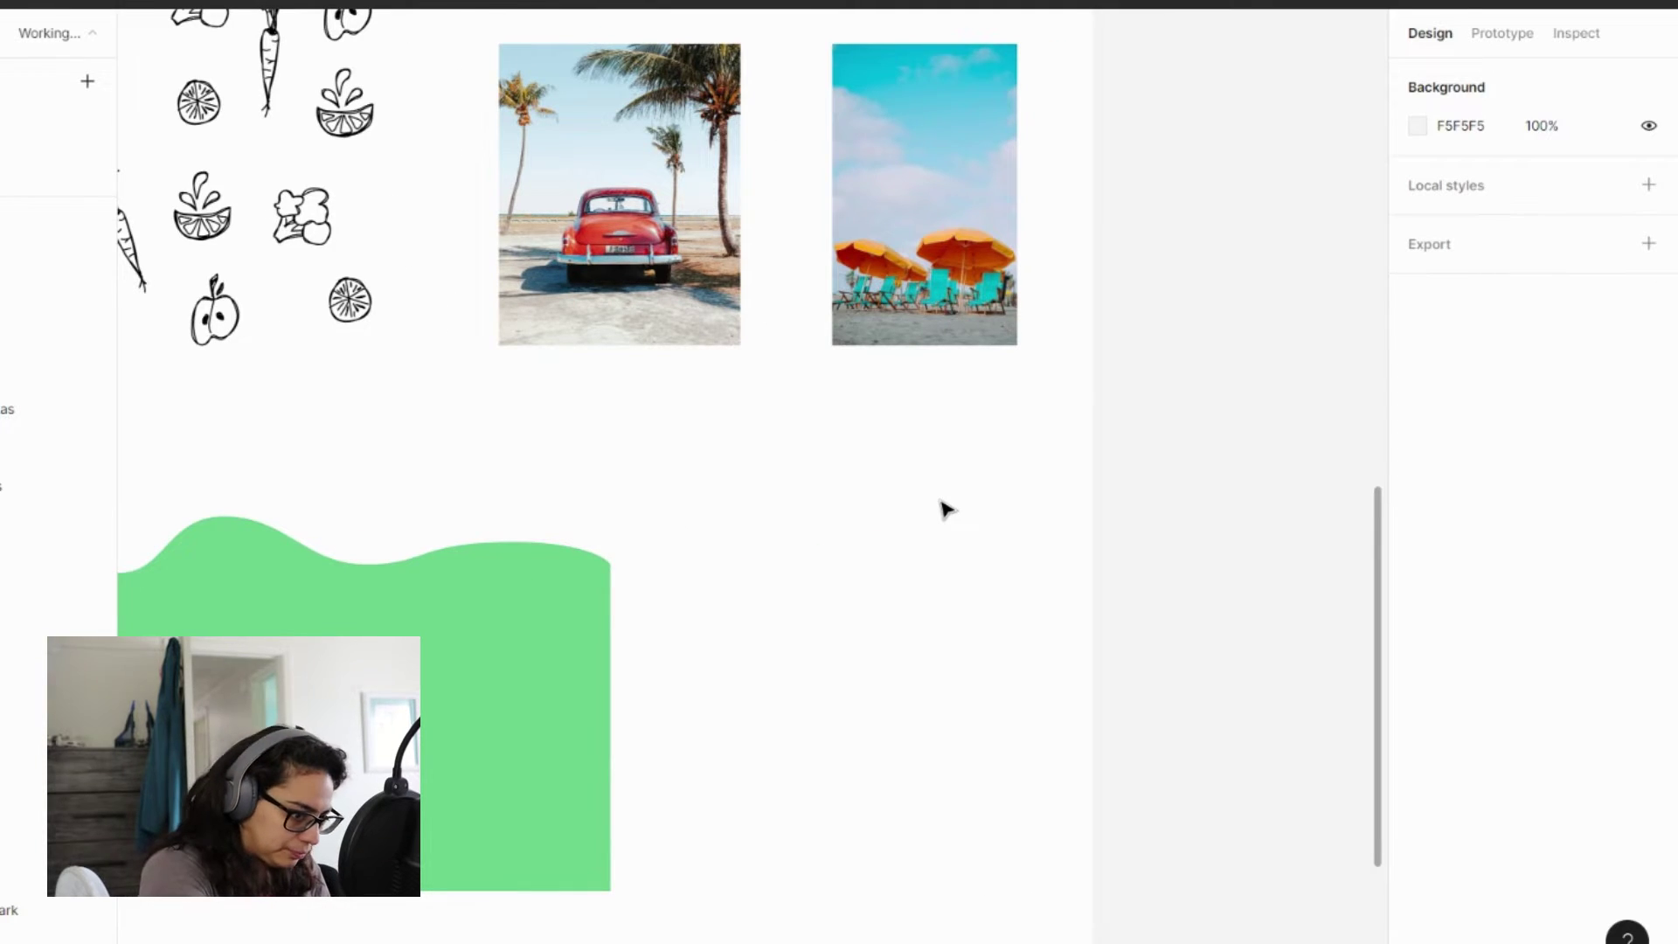
- Examine the summer photos on the Assets frame, from the palm leaves and pool floats to the lifeguard tower and Ferris wheel
scroll(667, 618, up, 5)
scroll(667, 618, down, 4)
scroll(741, 715, up, 5)
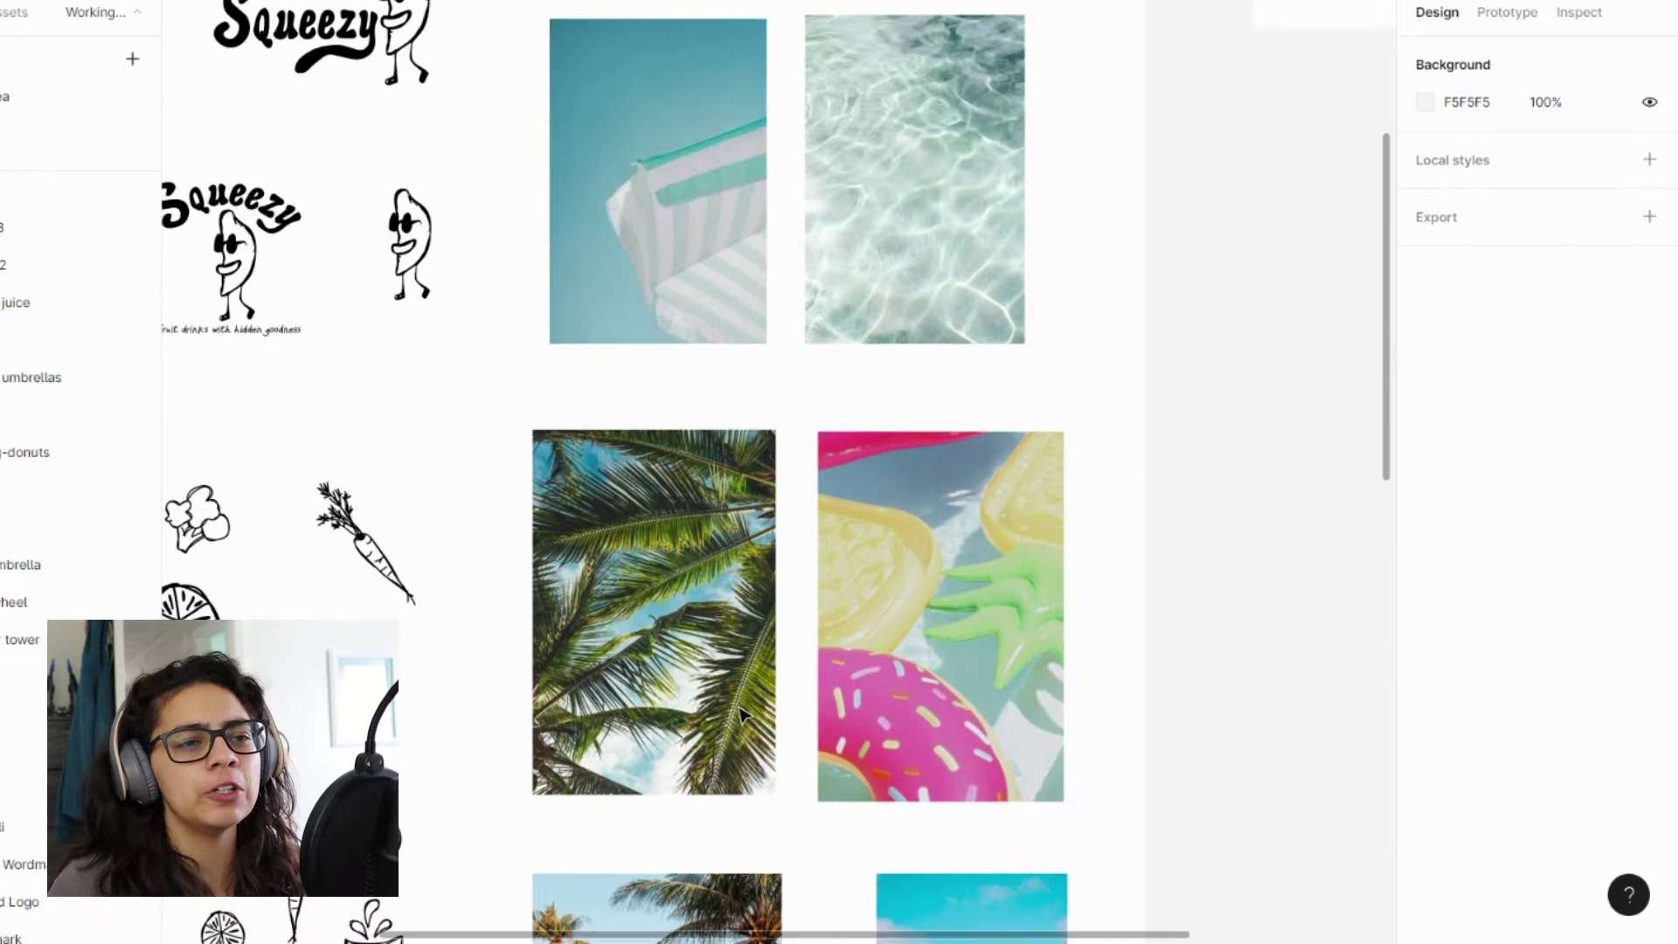
scroll(742, 715, up, 2)
scroll(741, 714, down, 5)
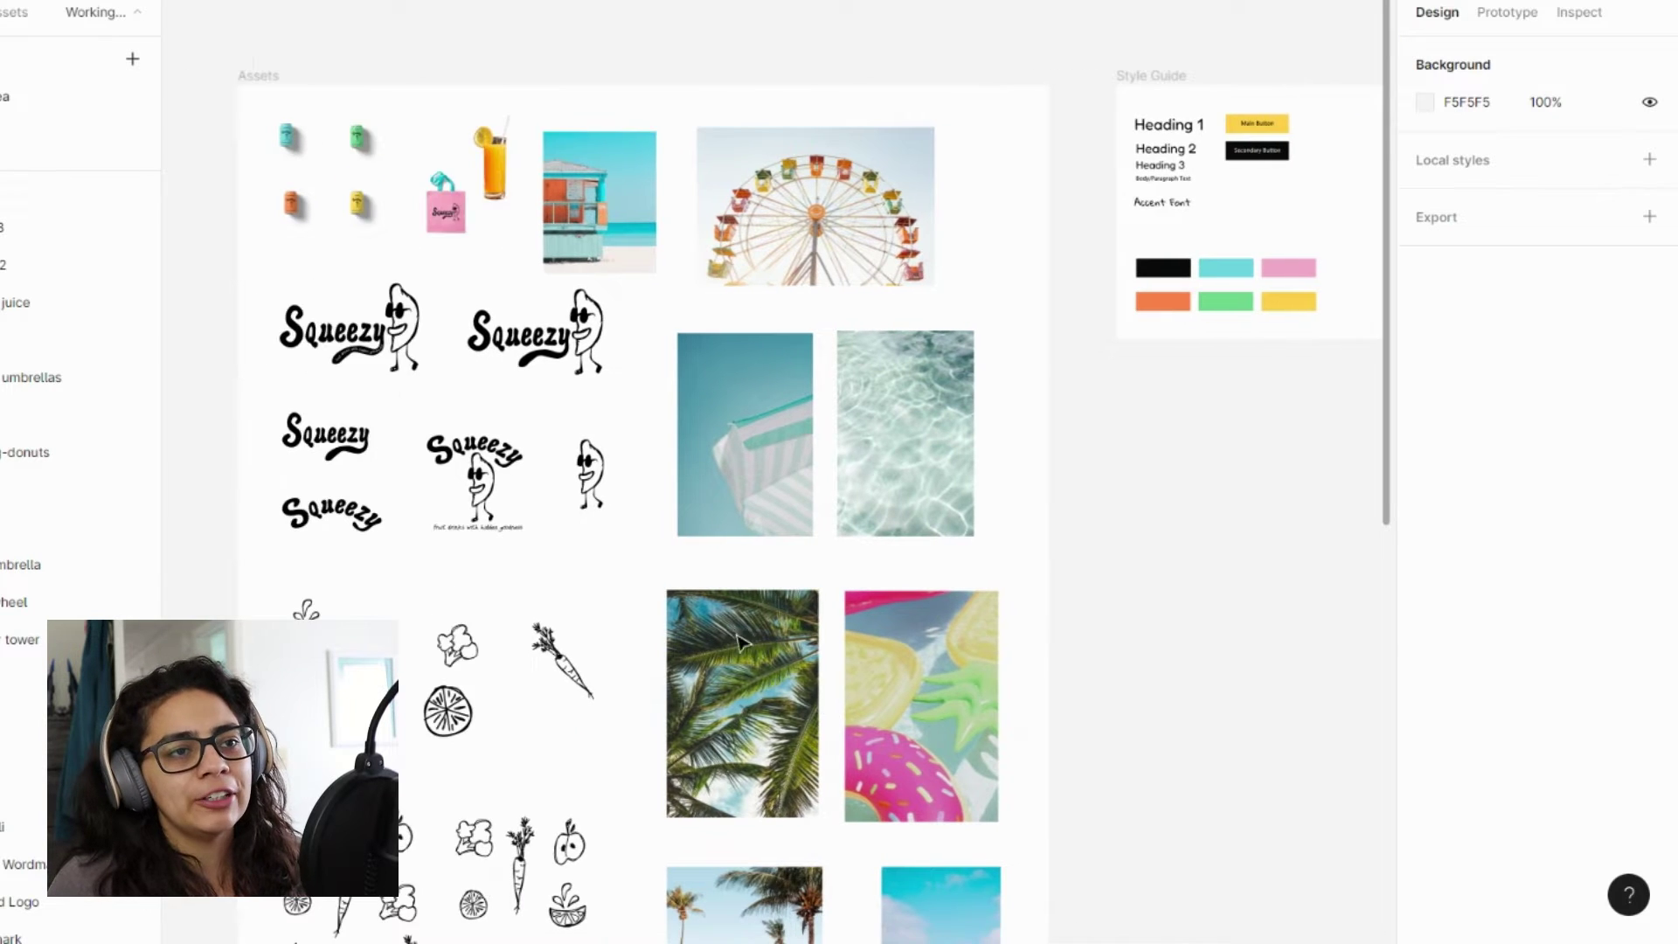
scroll(739, 642, down, 4)
scroll(763, 594, up, 4)
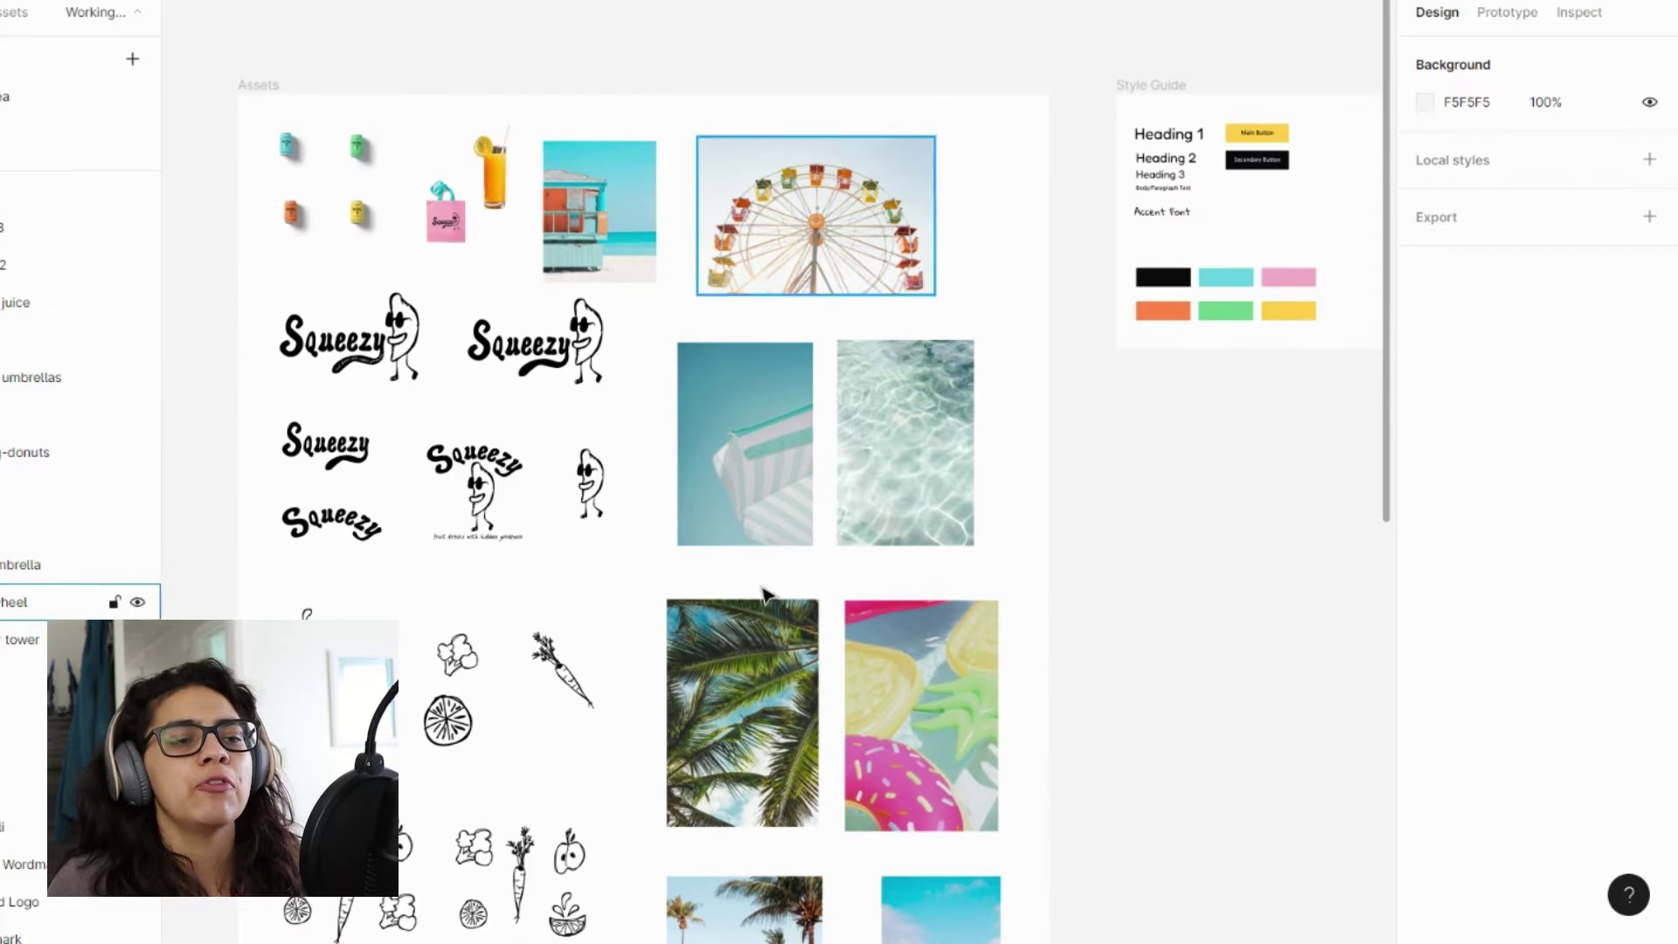
scroll(734, 563, down, 4)
scroll(769, 581, up, 4)
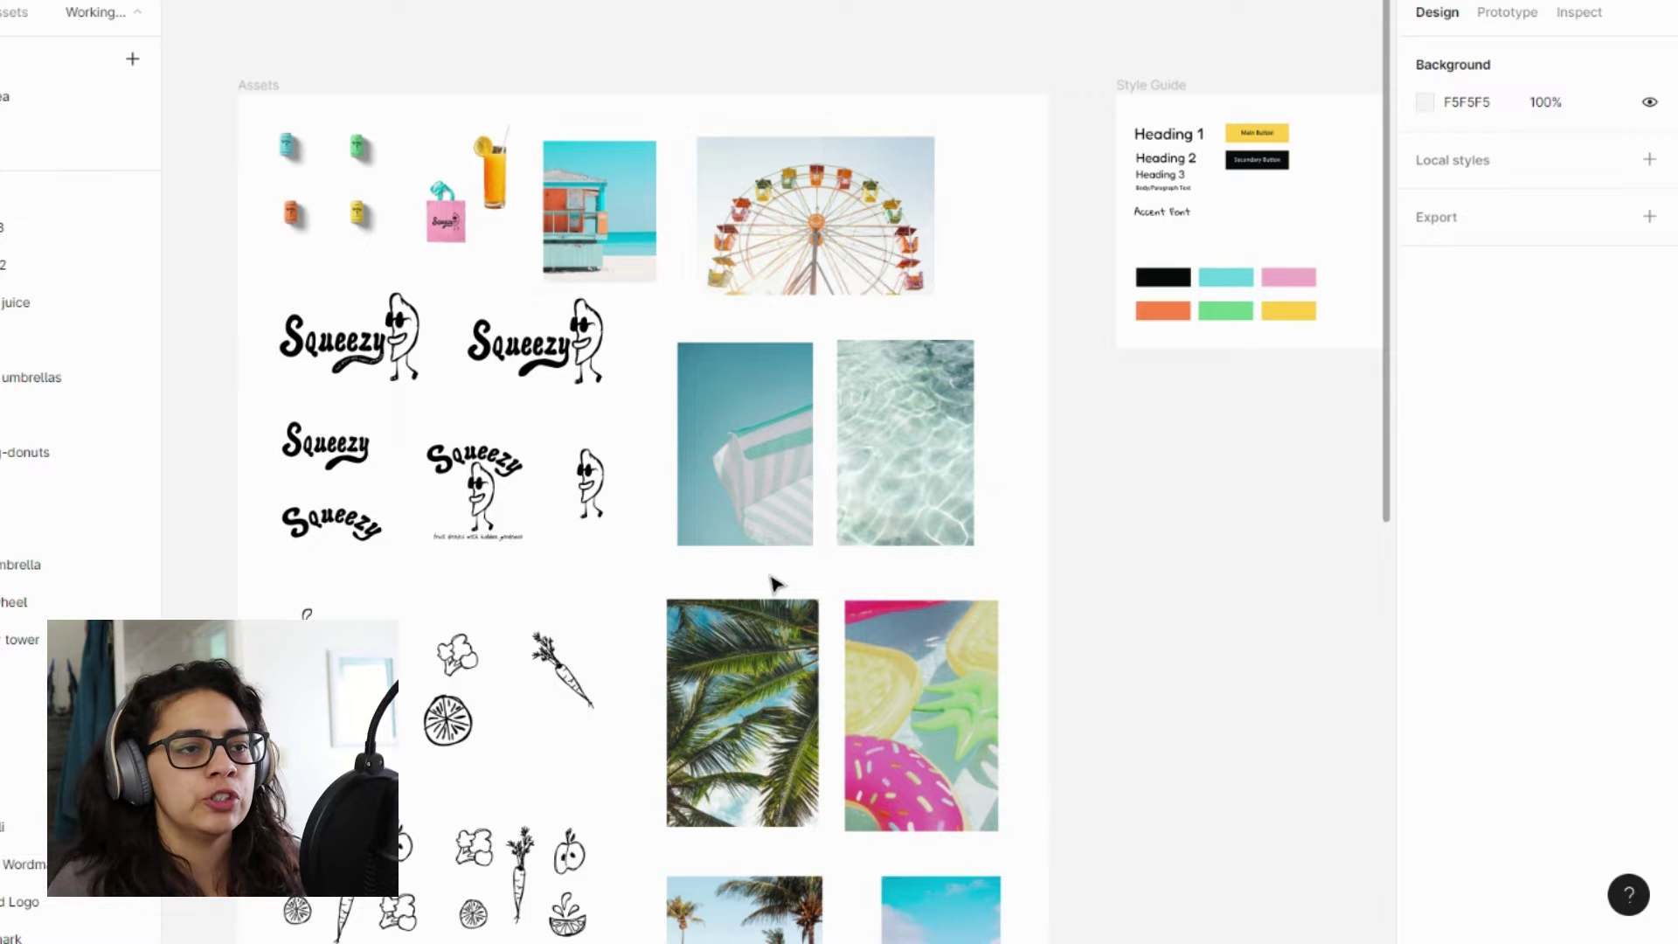
- Inspect the label artwork and flavour text on the orange and blue Squeezy can mockups at close range
scroll(367, 213, up, 6)
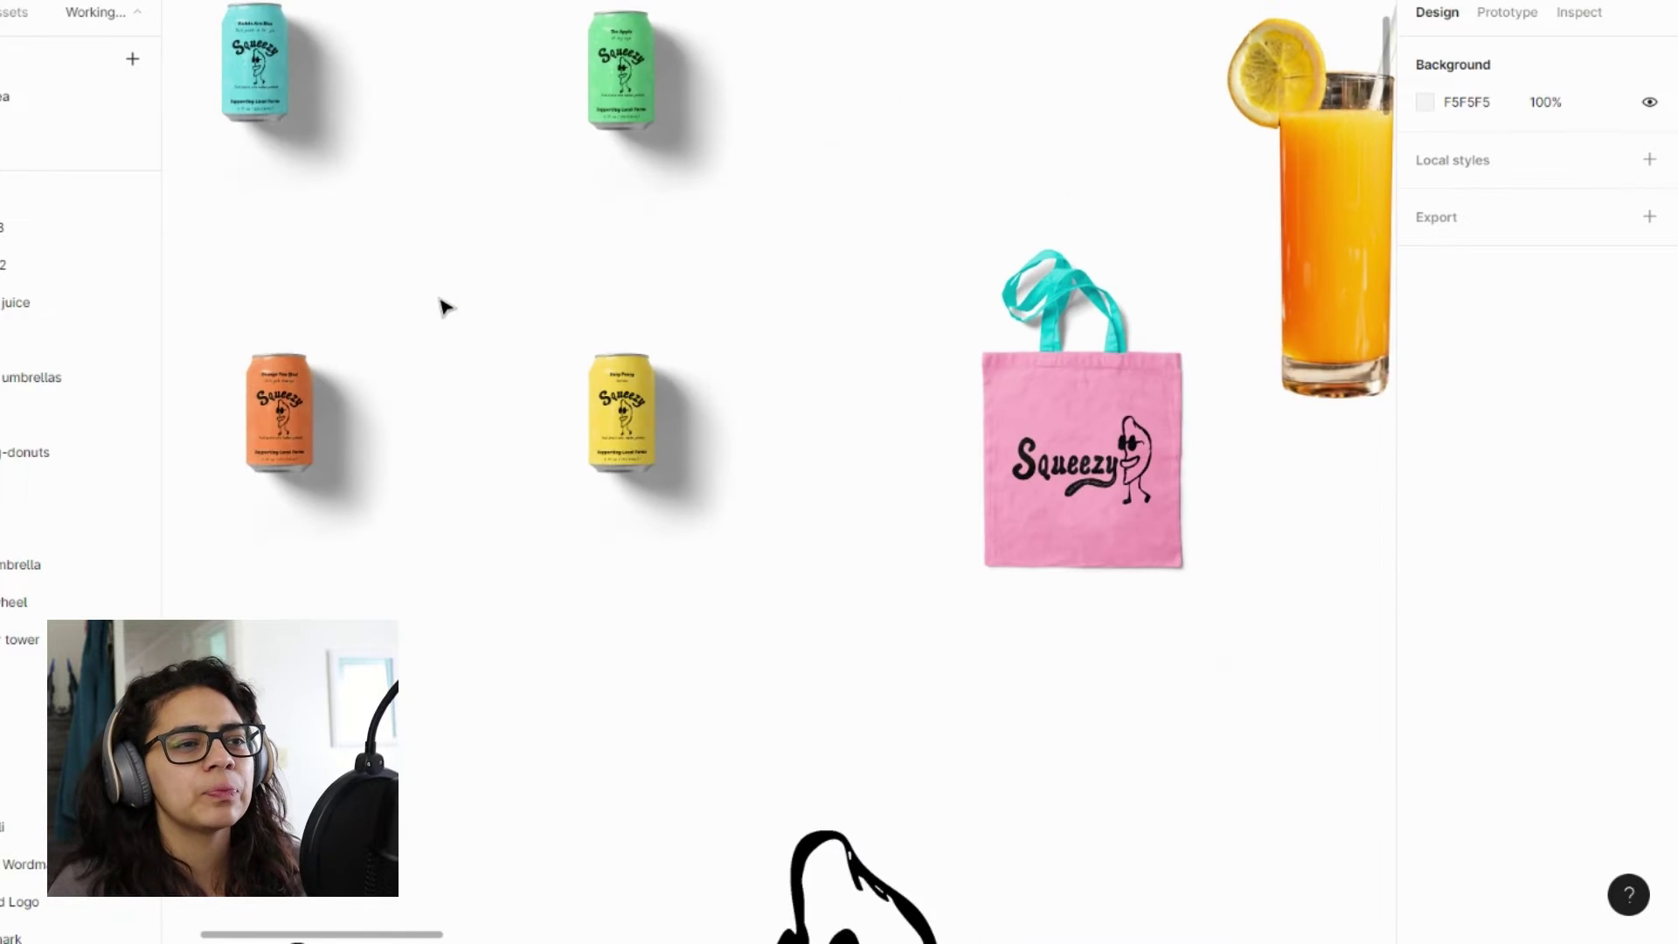
scroll(644, 475, left, 3)
scroll(749, 270, up, 2)
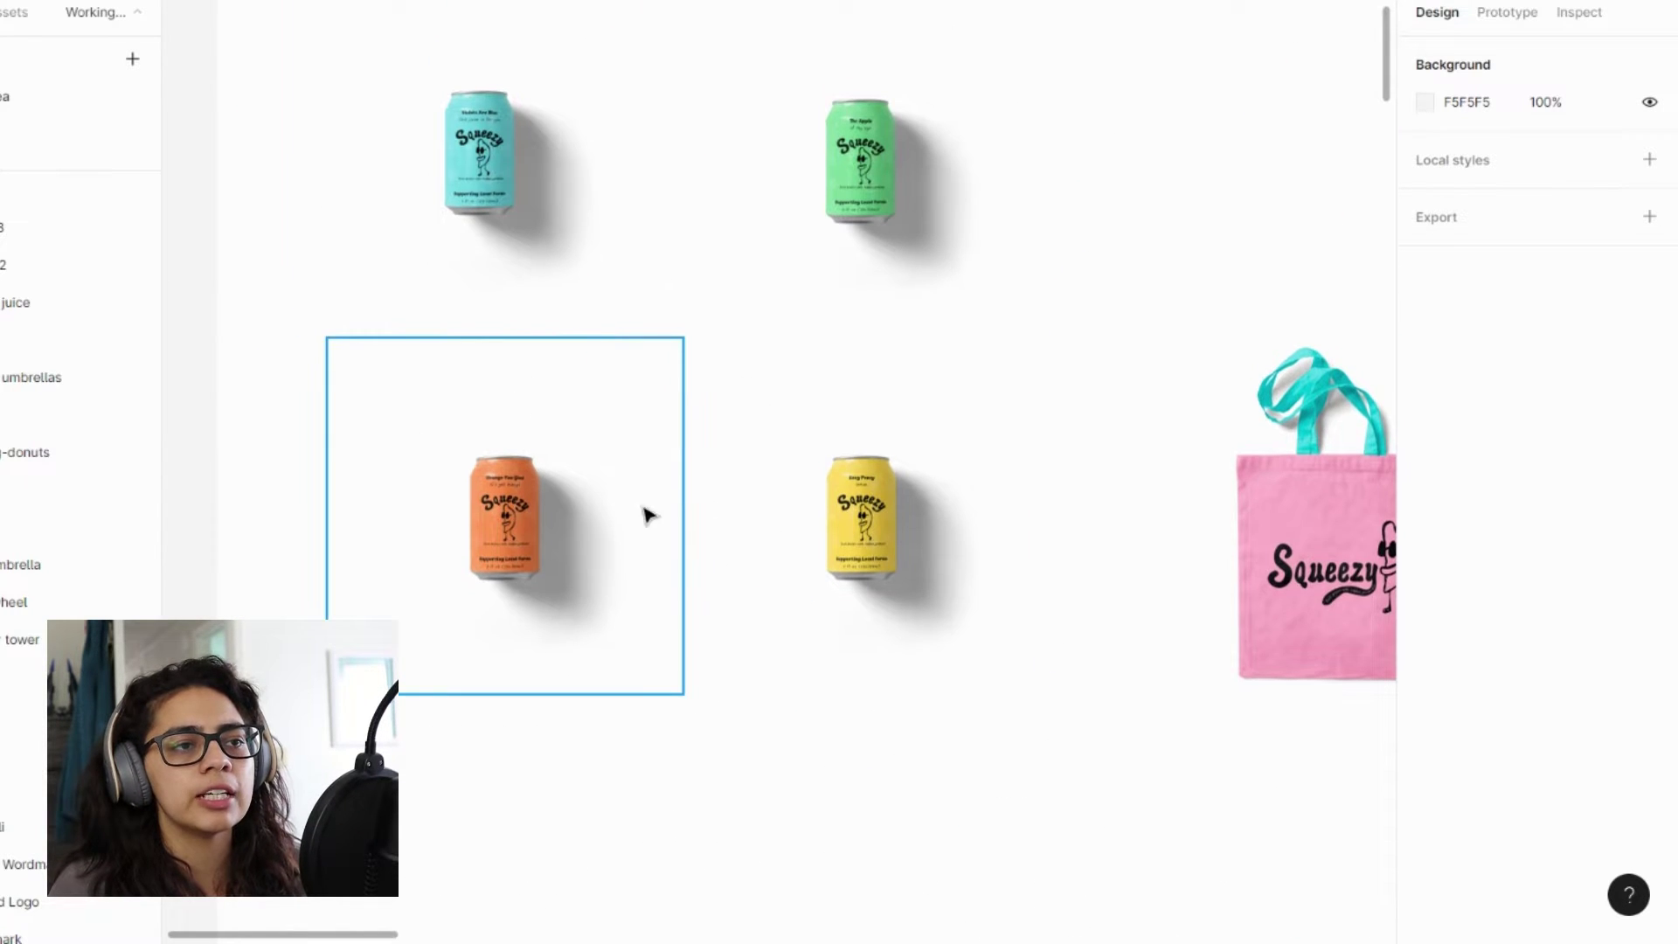
scroll(647, 516, down, 2)
scroll(621, 558, up, 6)
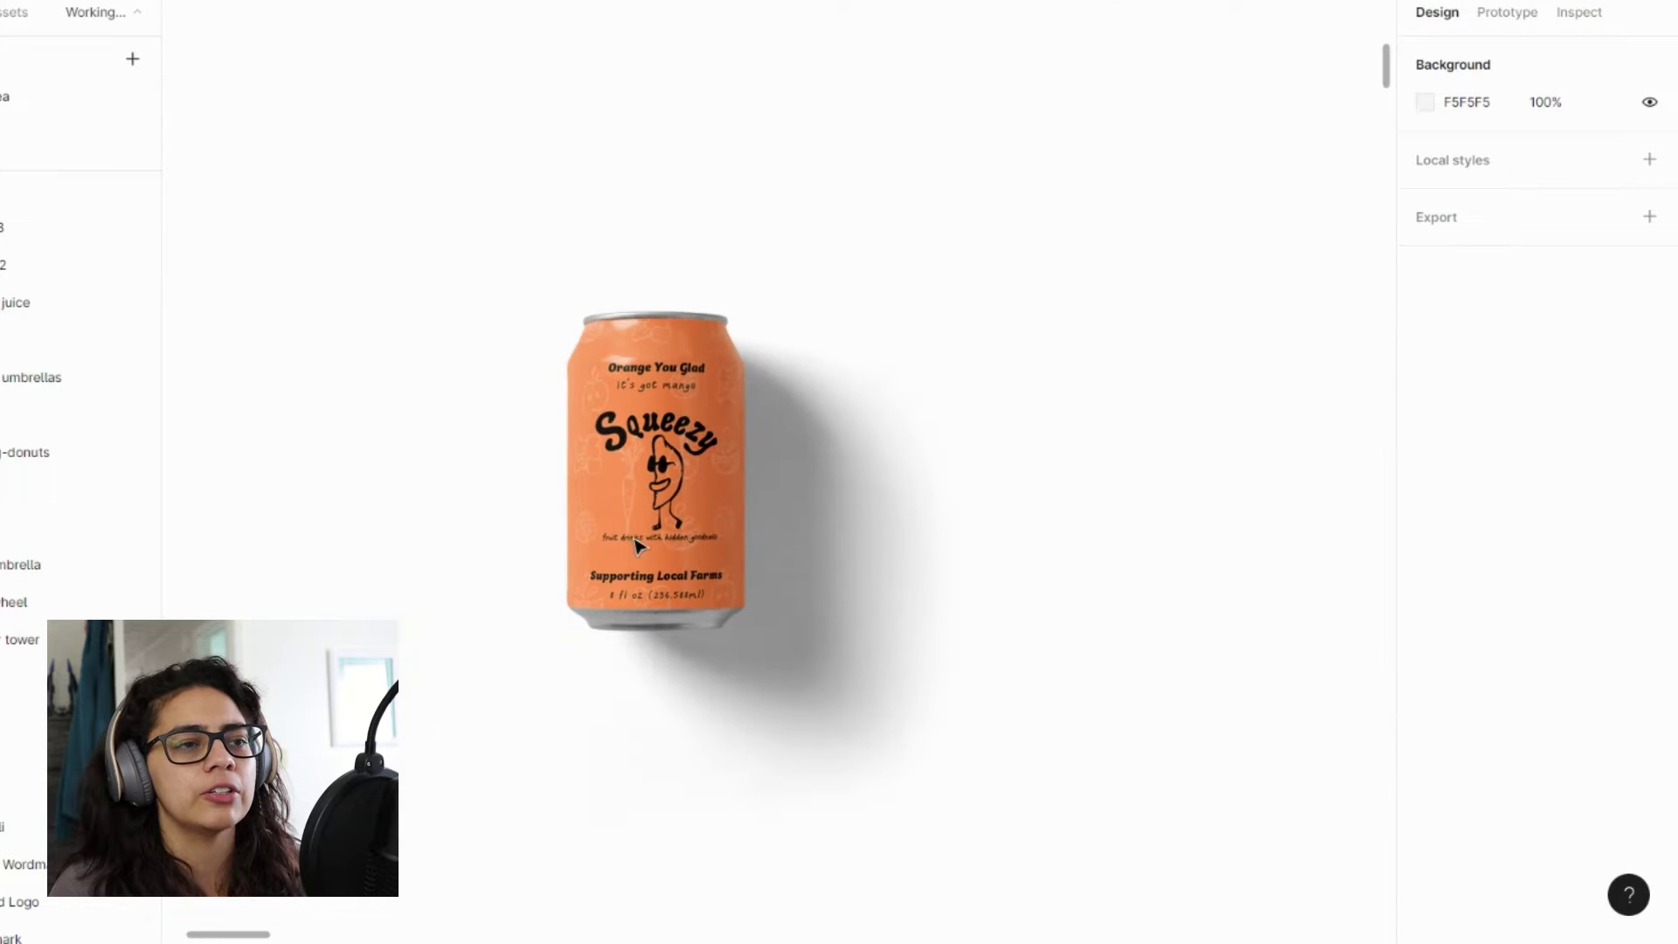
scroll(620, 498, down, 1)
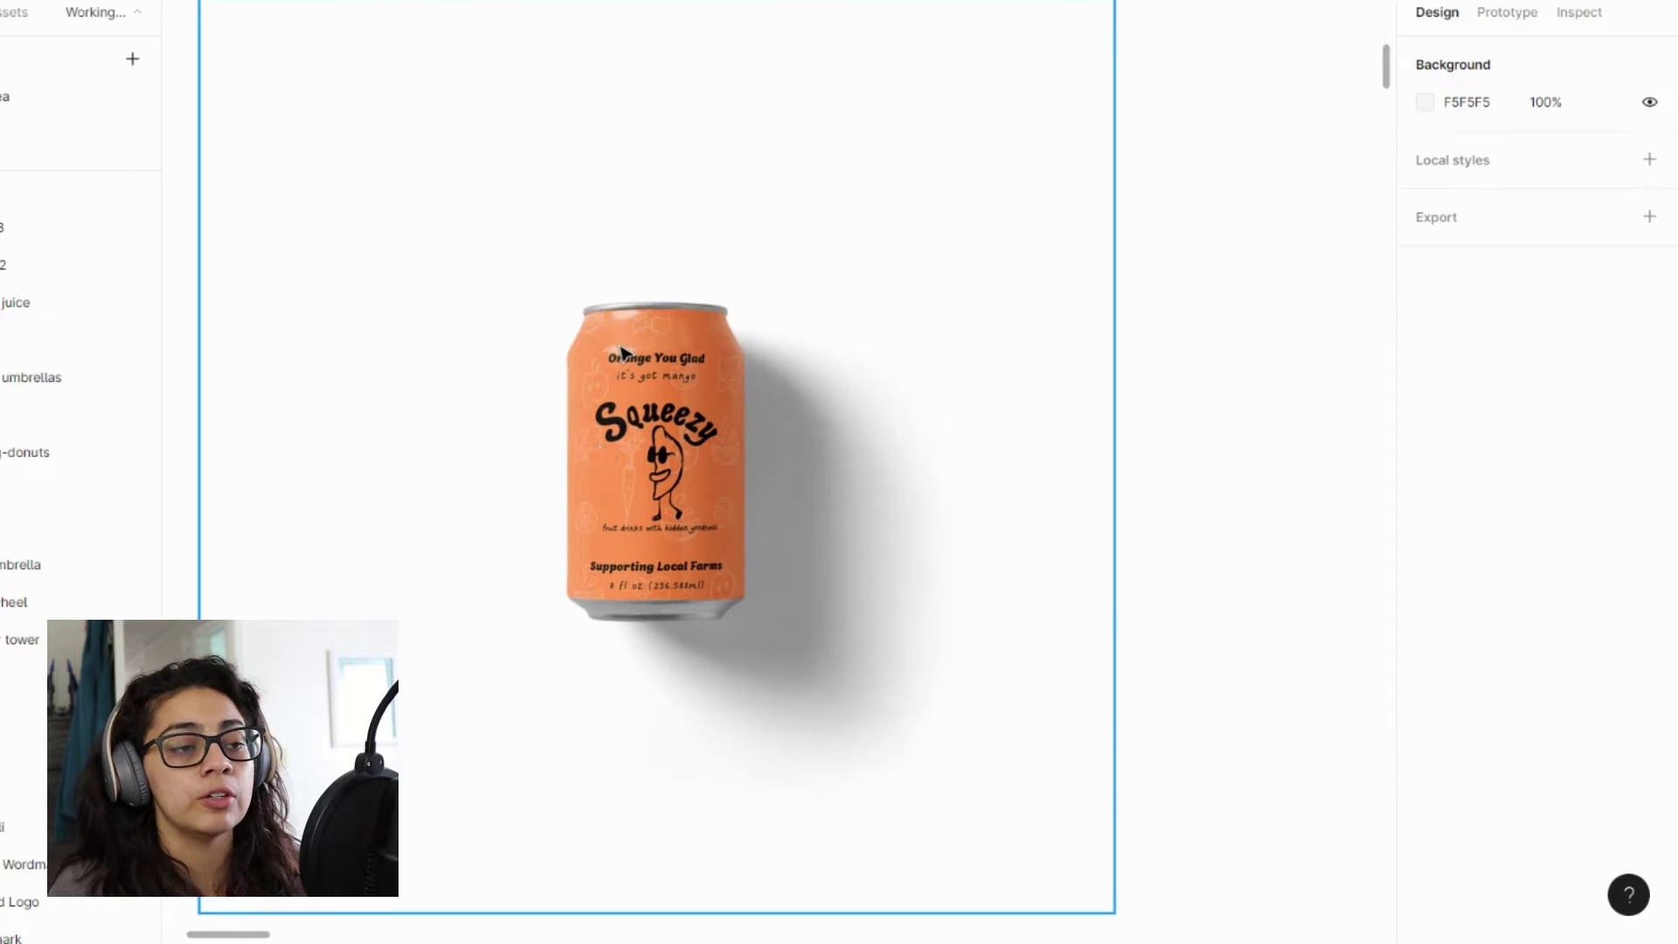
scroll(620, 354, up, 5)
scroll(690, 467, down, 1)
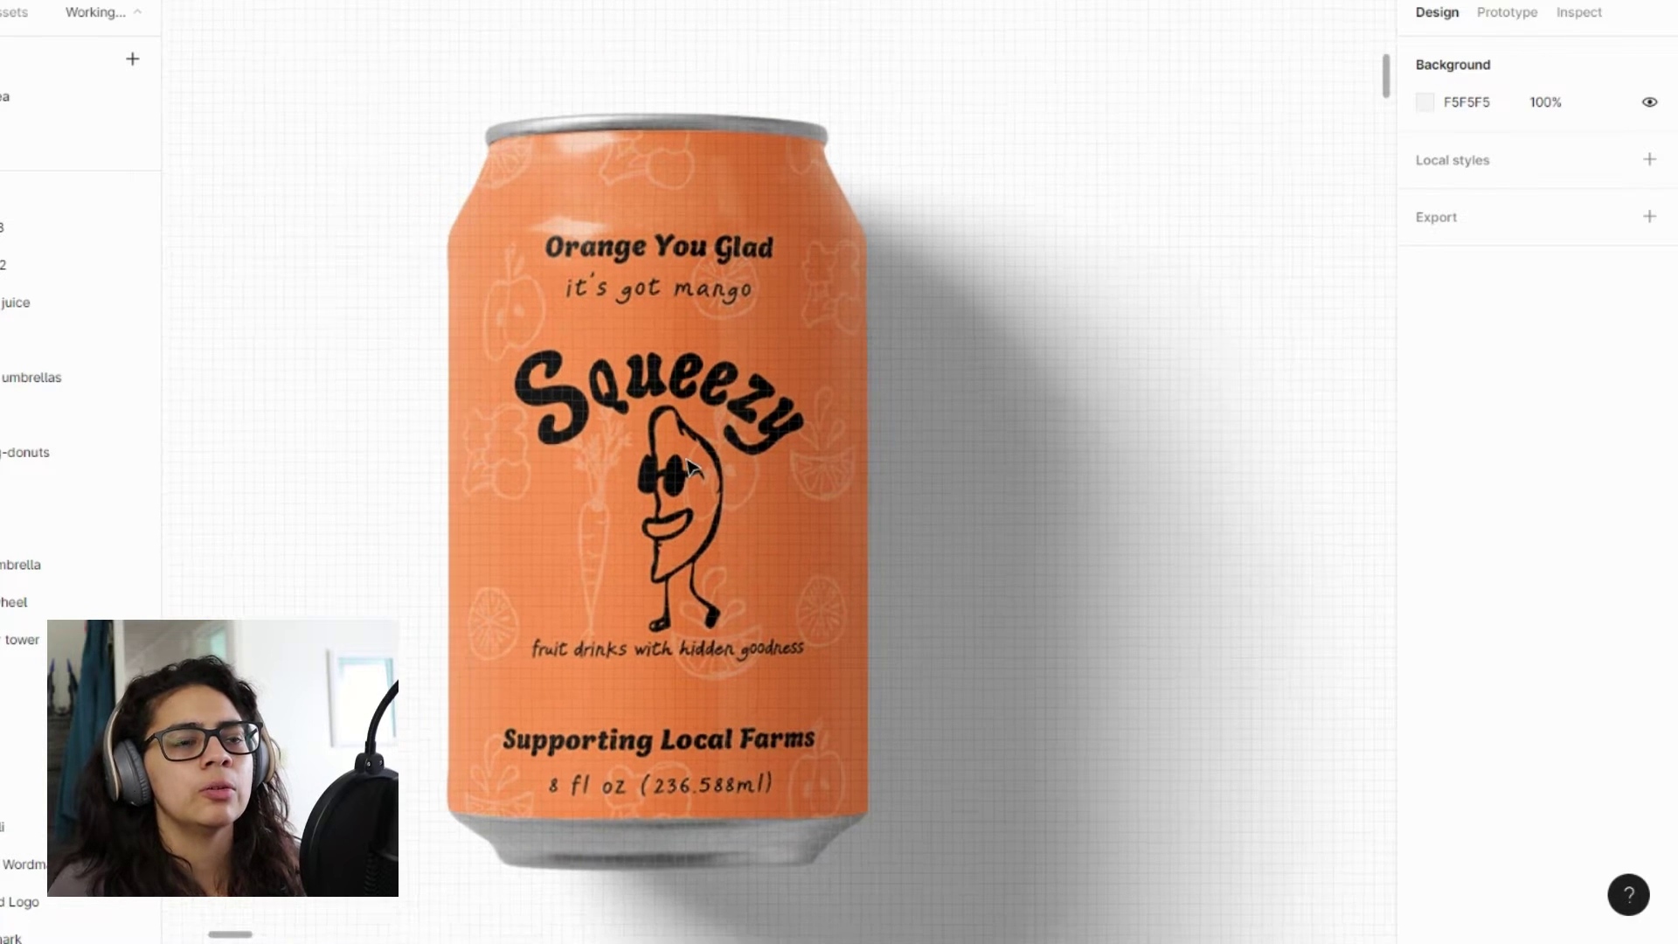
scroll(690, 468, down, 1)
scroll(936, 726, up, 10)
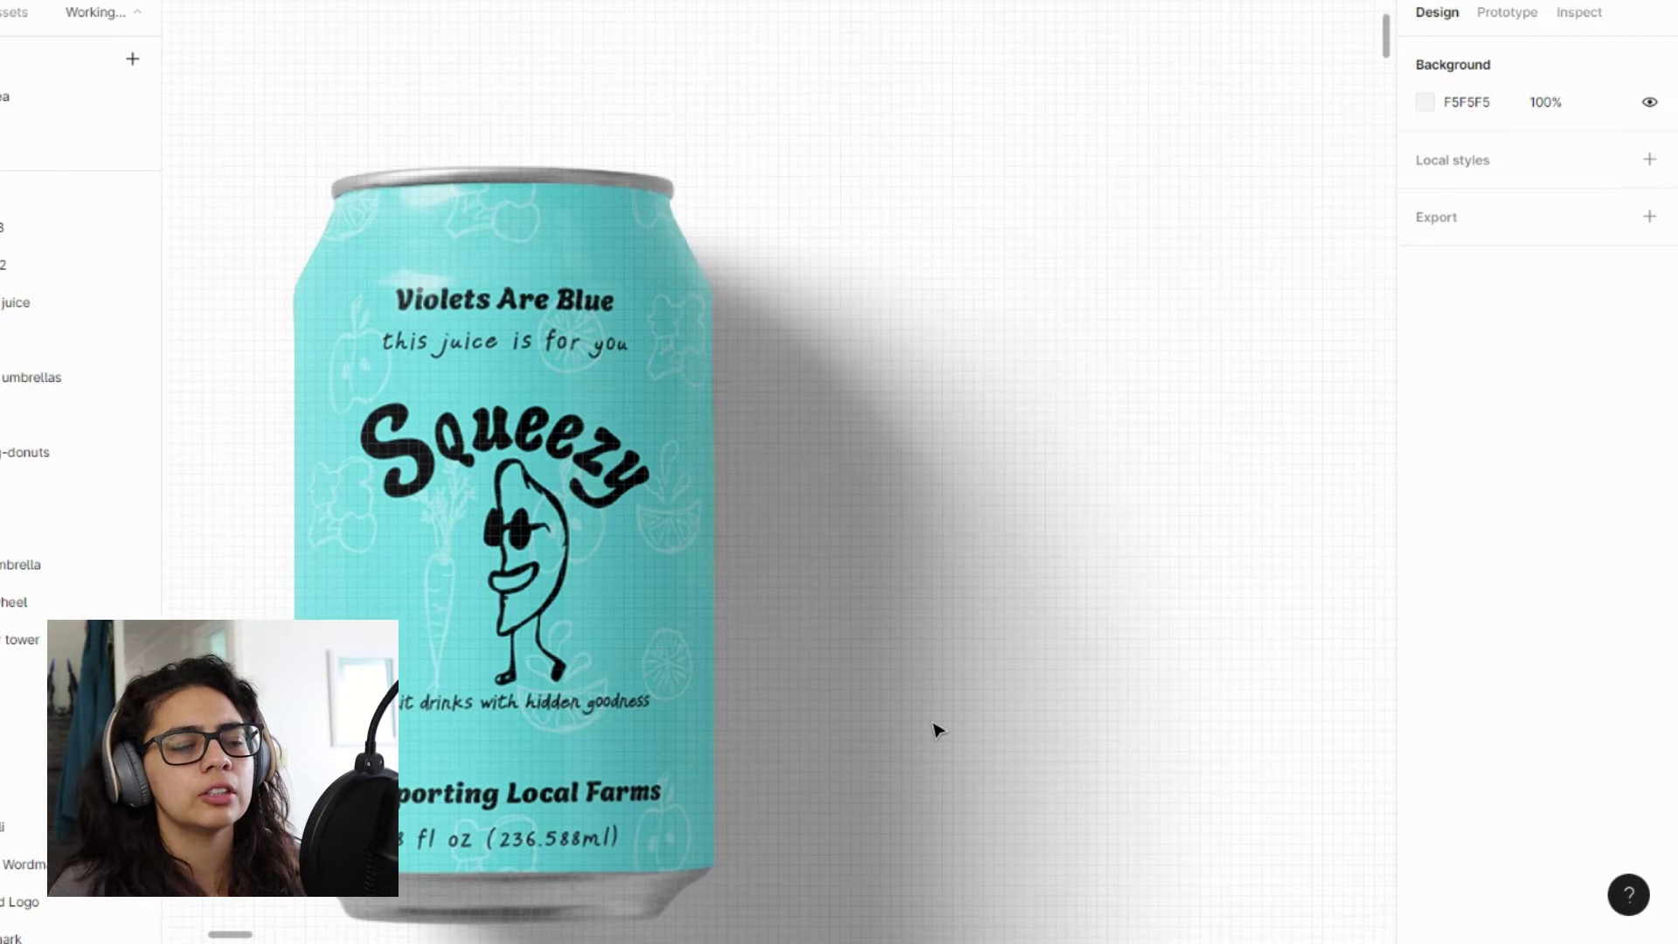
- Inspect the green and yellow can mockups up close and compare all four can flavours side by side
scroll(936, 728, down, 5)
scroll(936, 728, right, 10)
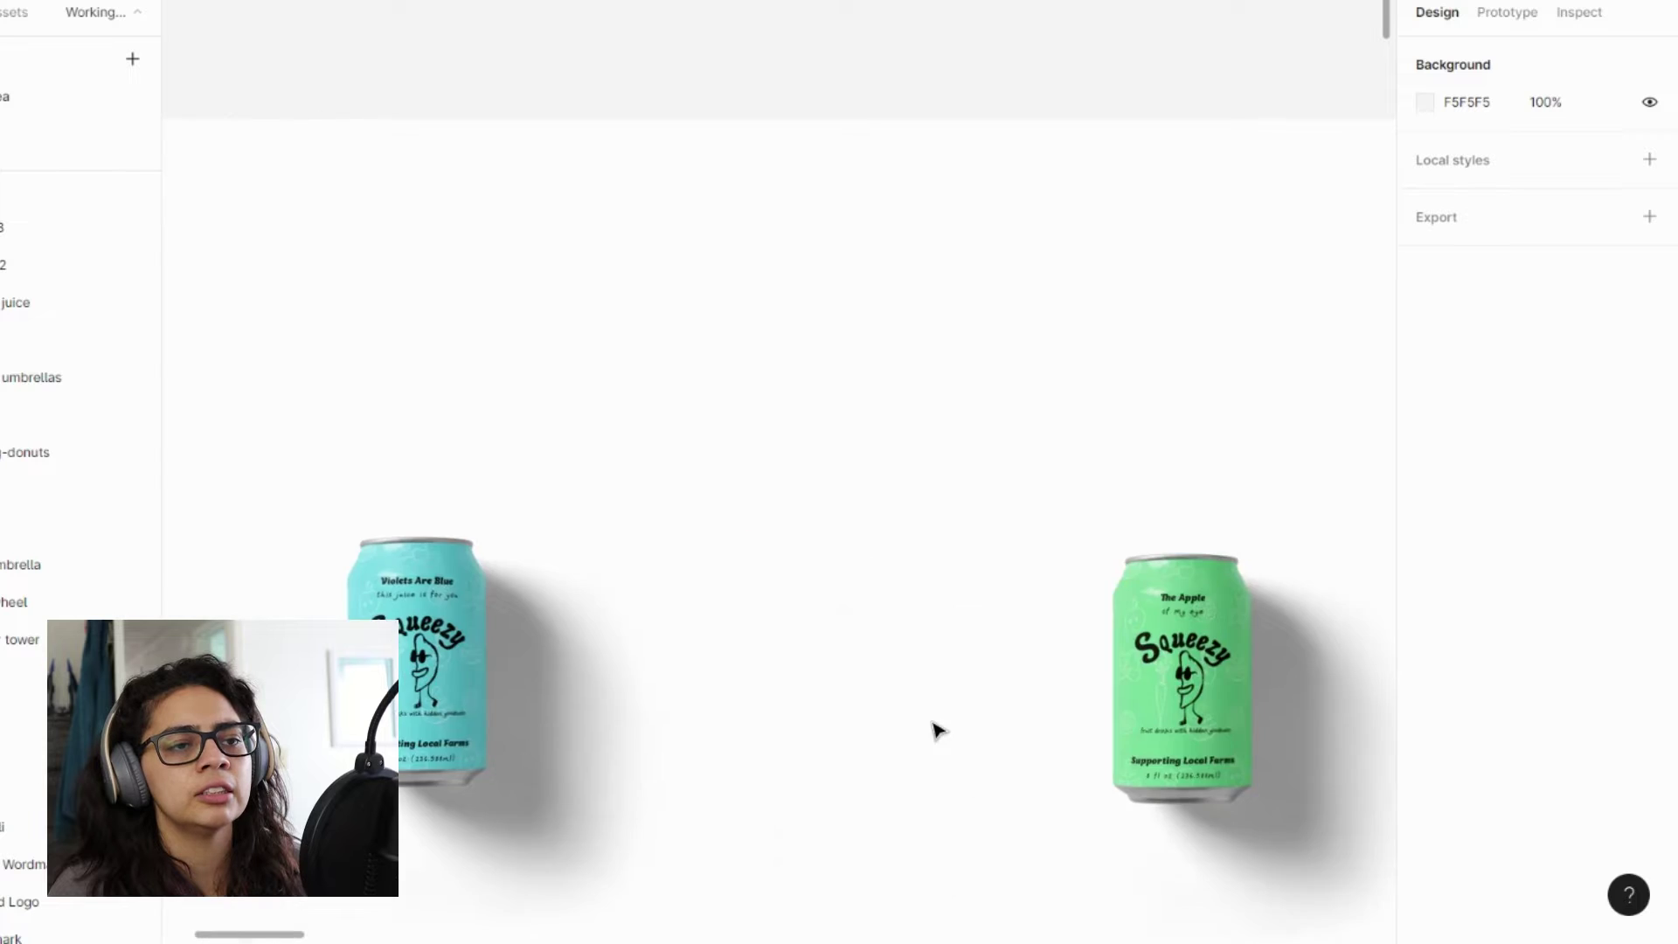
scroll(934, 729, down, 10)
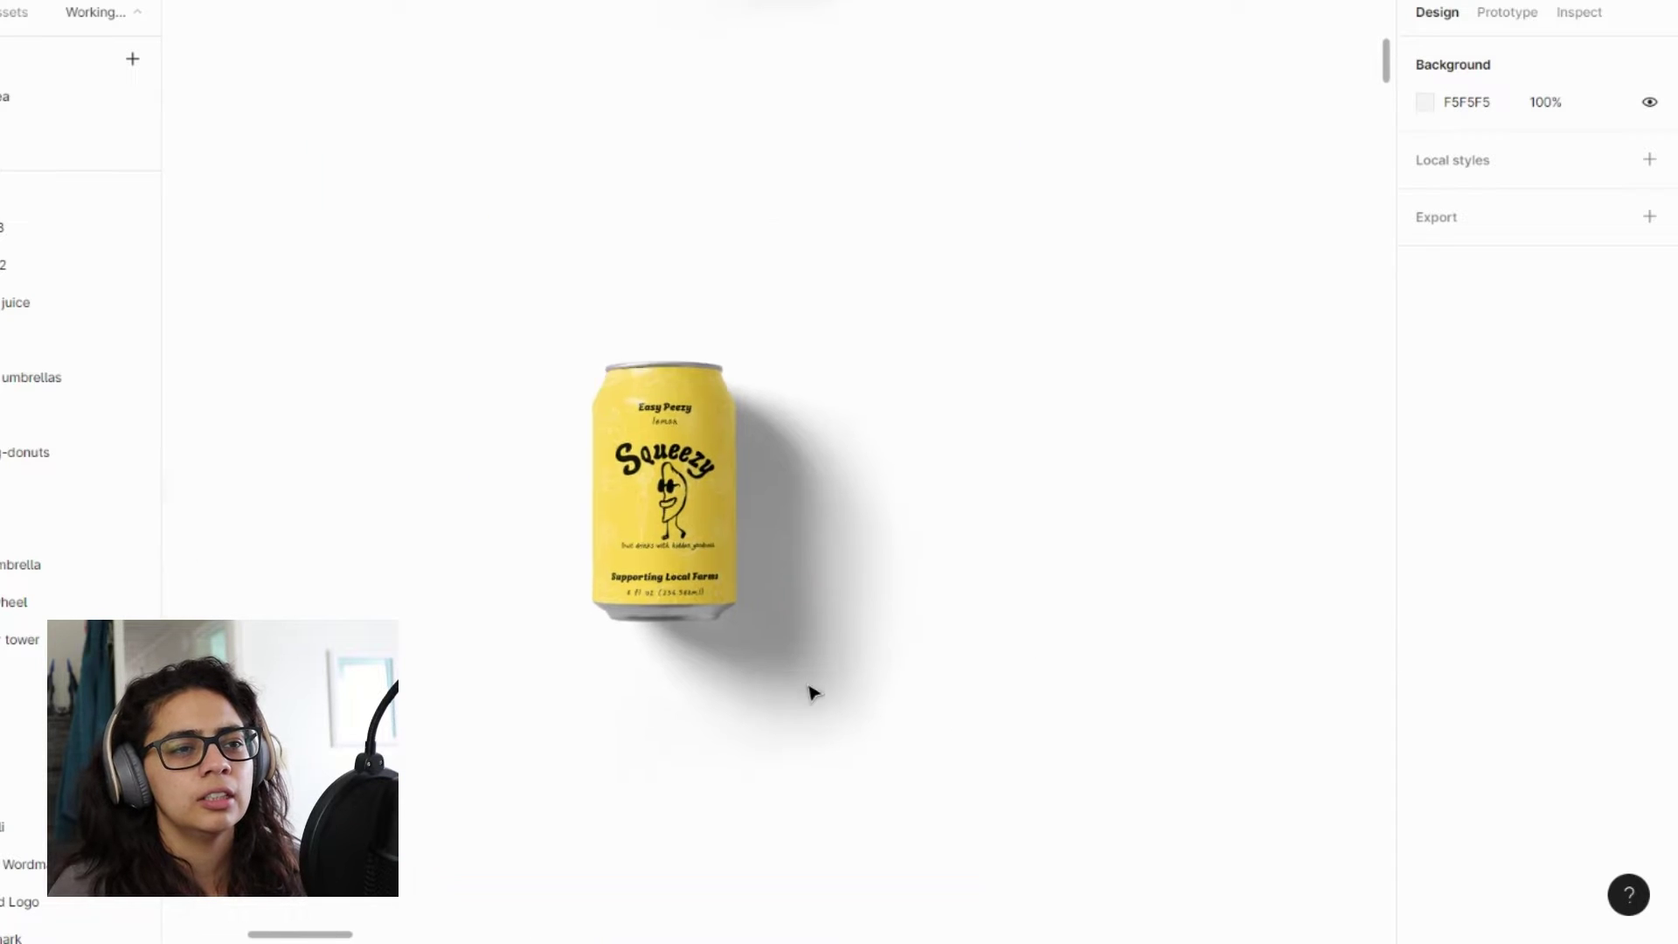
scroll(809, 689, up, 5)
scroll(813, 693, left, 5)
scroll(879, 651, up, 2)
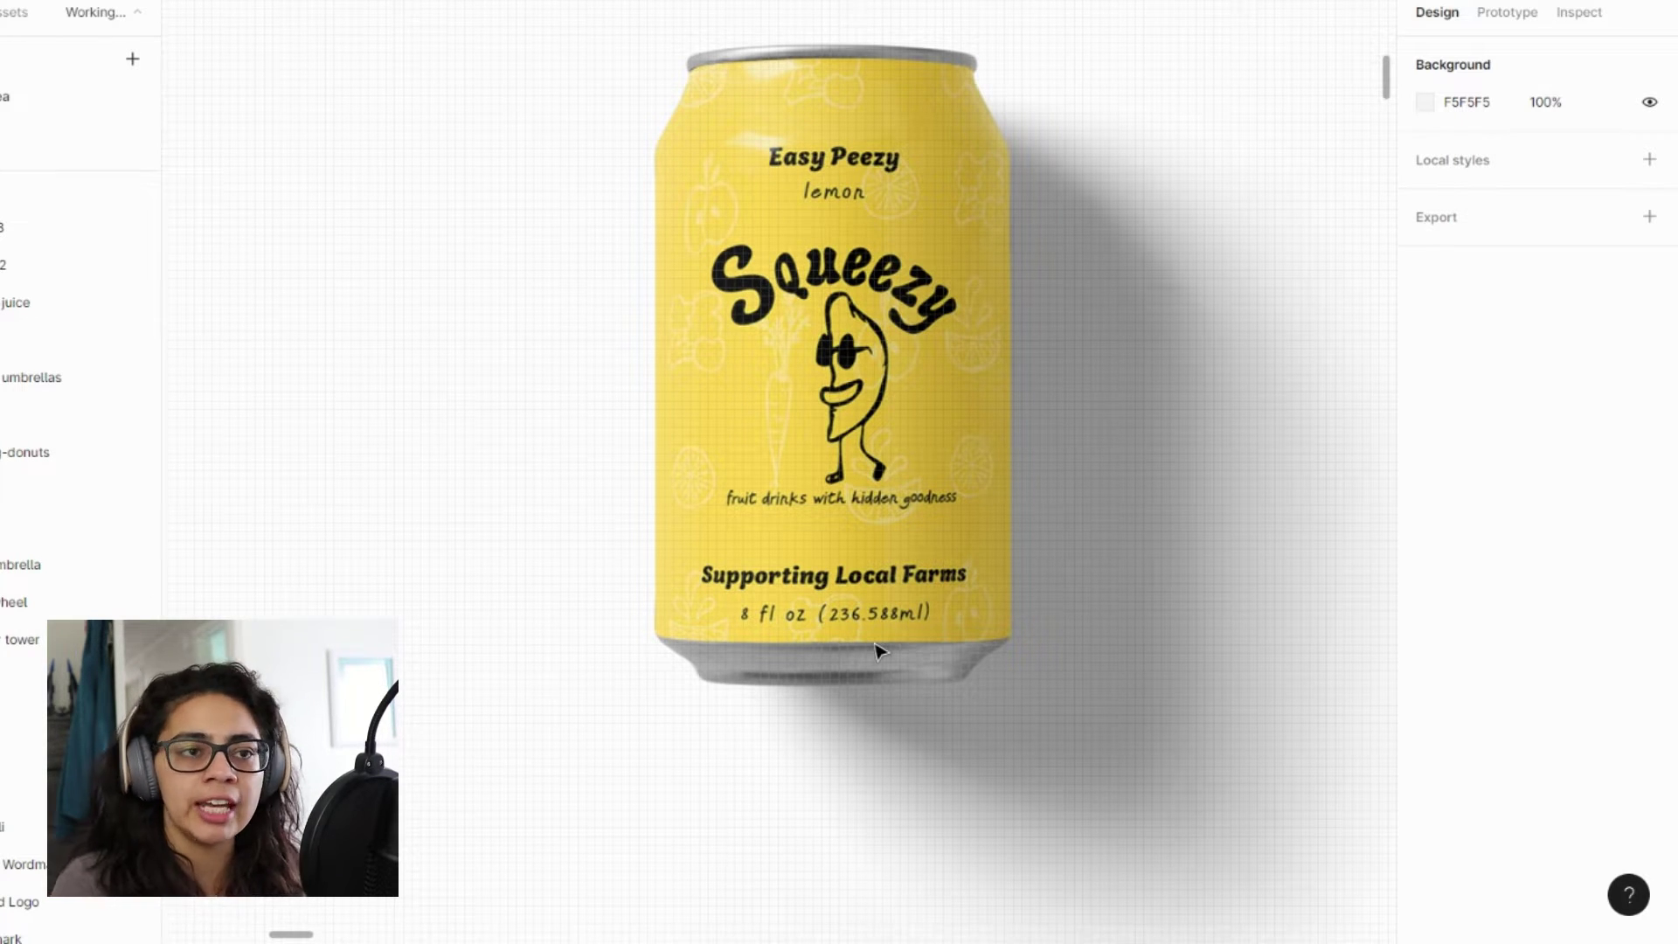
scroll(878, 652, up, 1)
scroll(877, 652, down, 5)
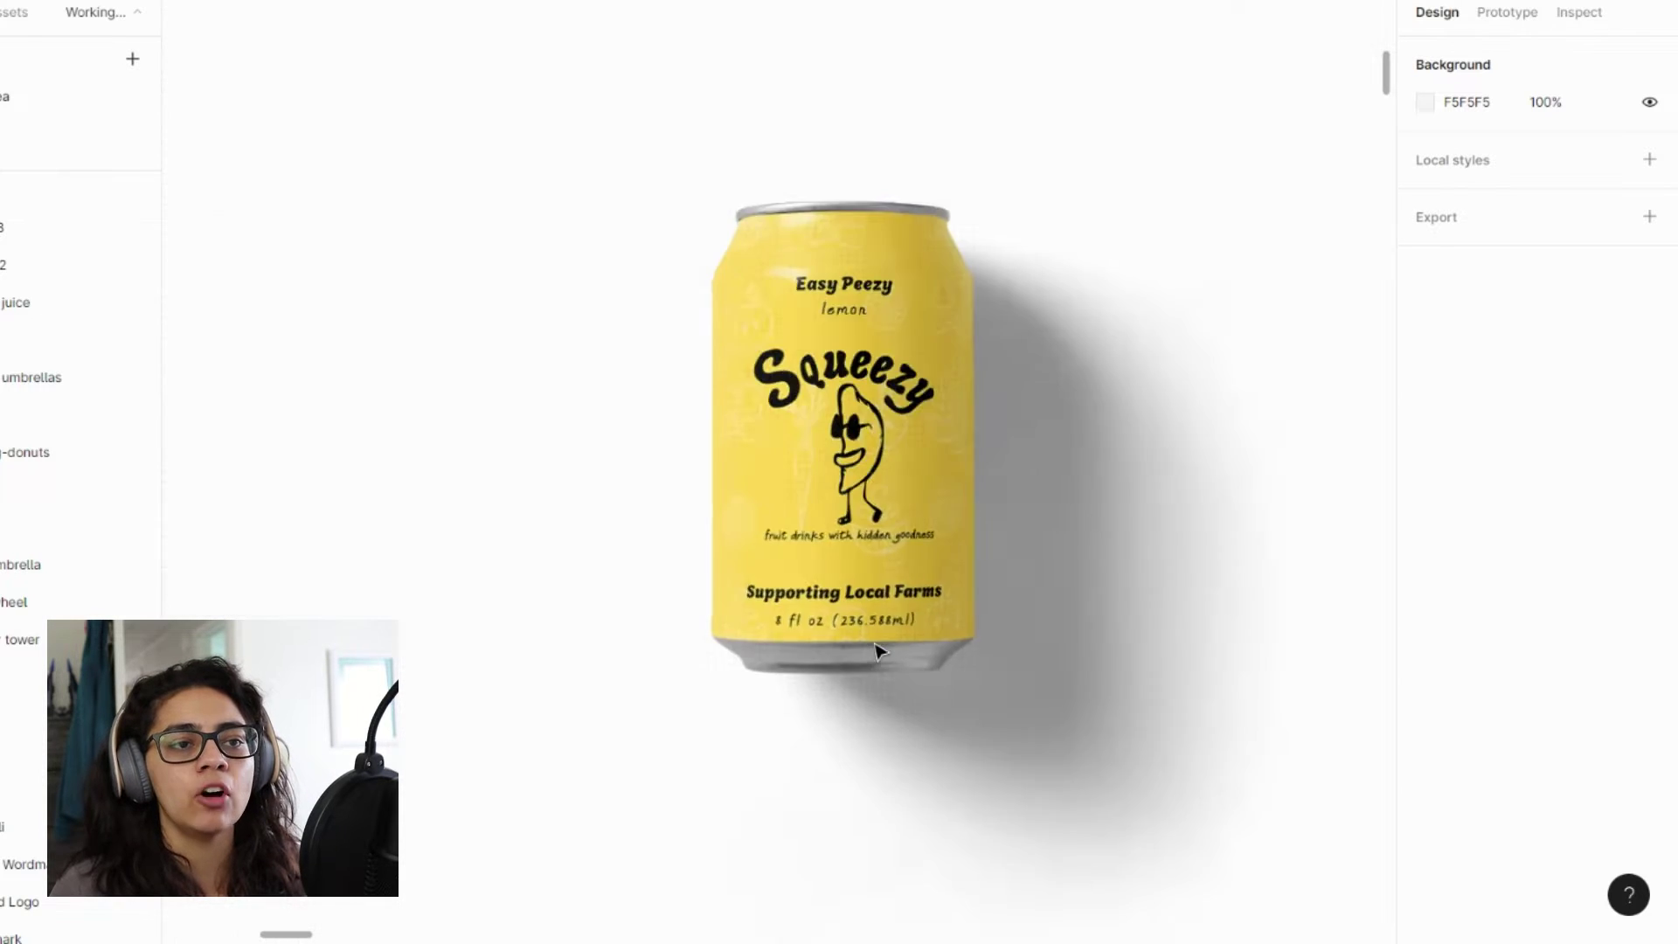
scroll(877, 651, down, 2)
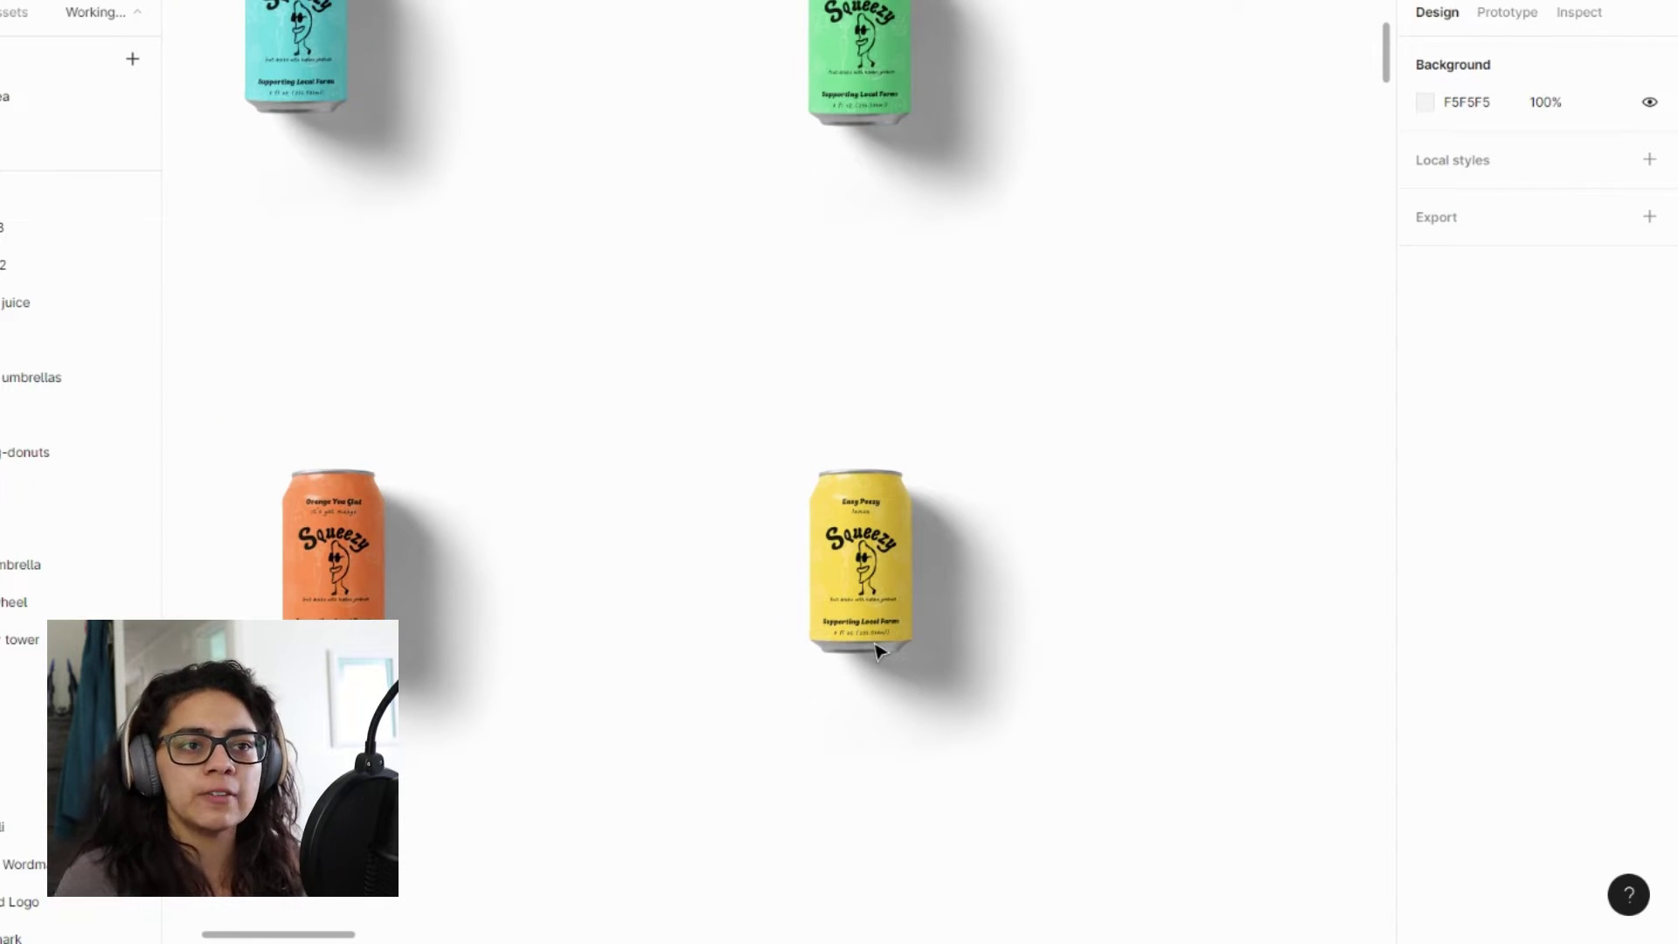
scroll(878, 651, down, 2)
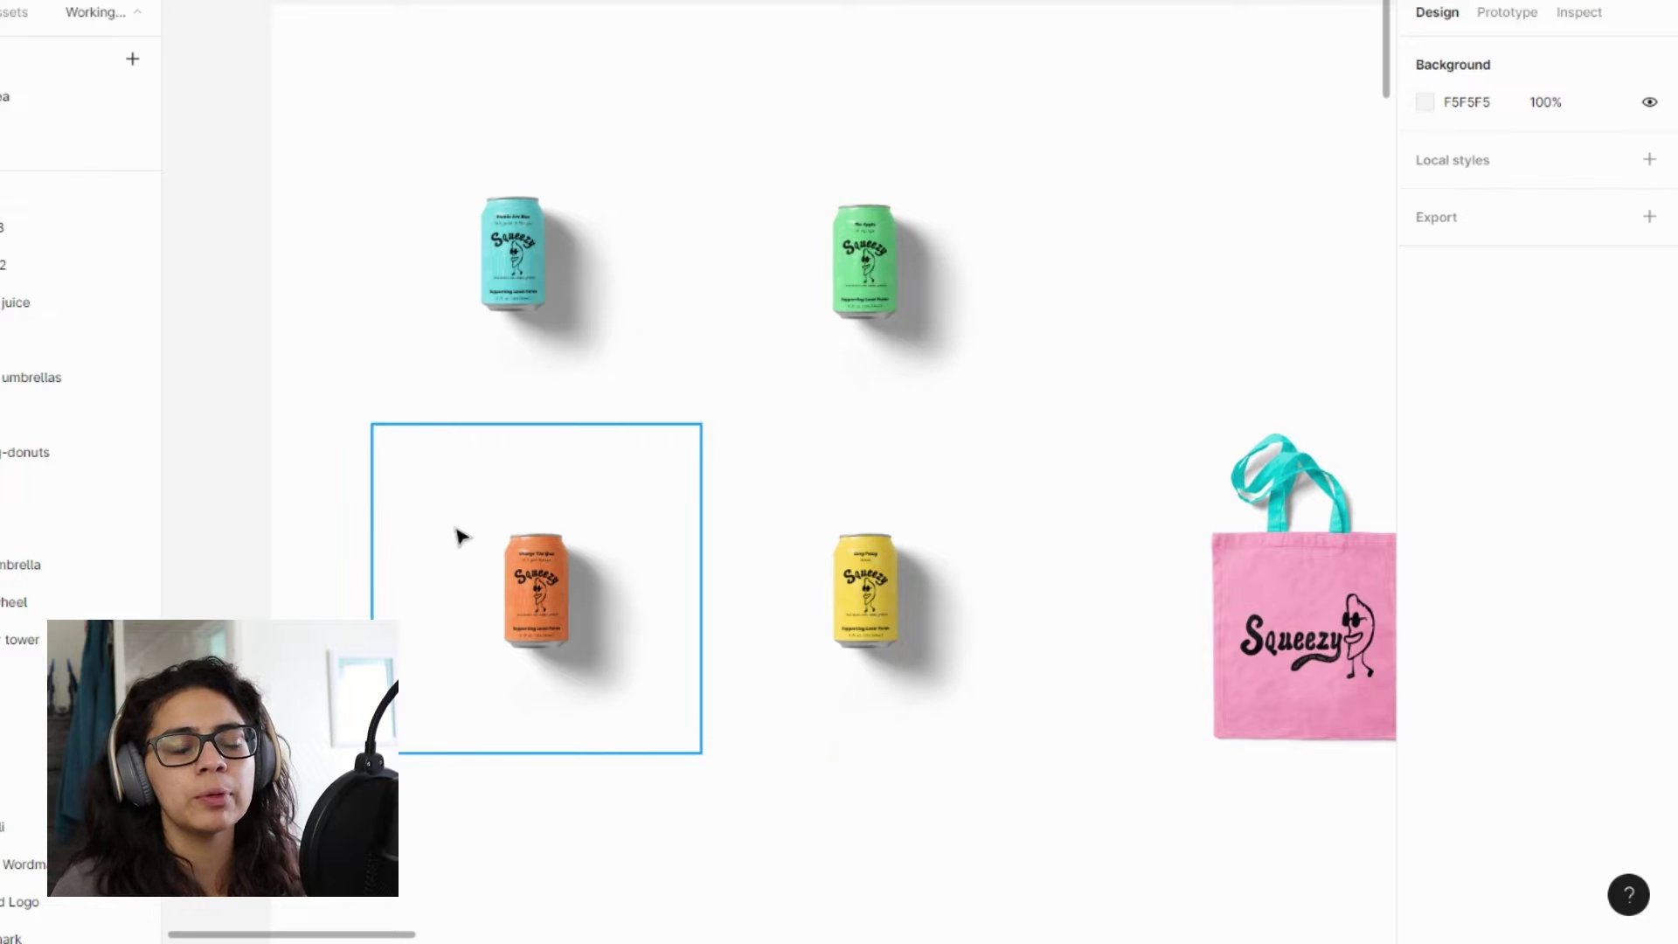
- Move the orange can mockup left to X 38, Y 270, beneath the blue can, and deselect it
drag(468, 588, 427, 588)
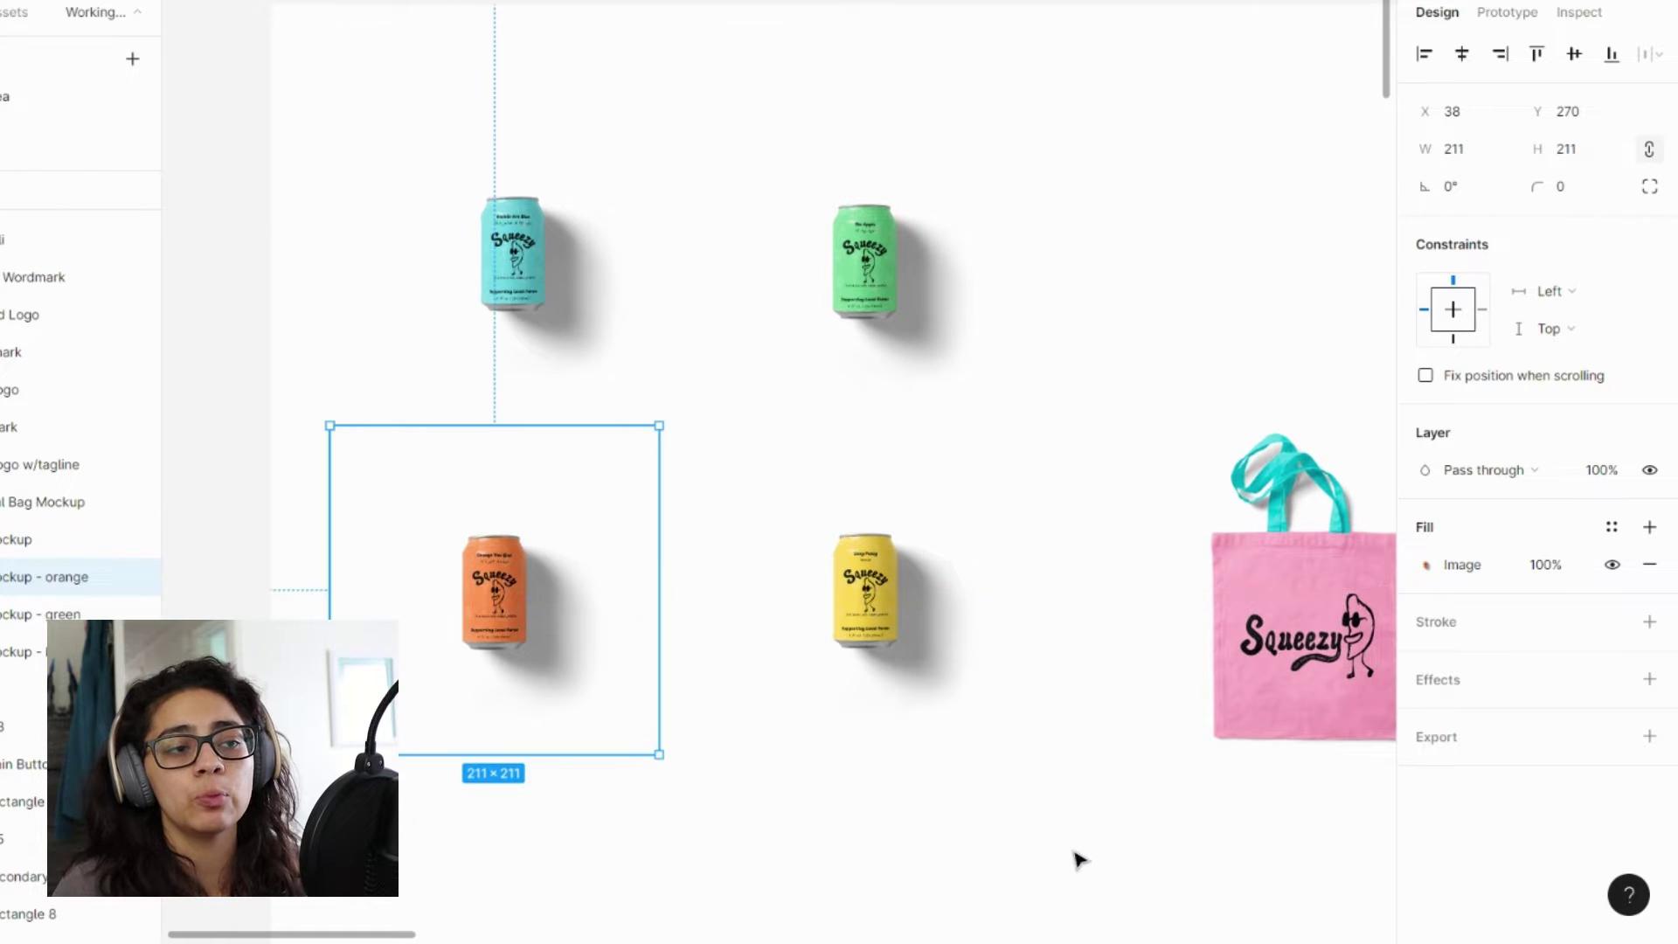
click(1066, 791)
scroll(1031, 831, down, 2)
scroll(1031, 830, up, 2)
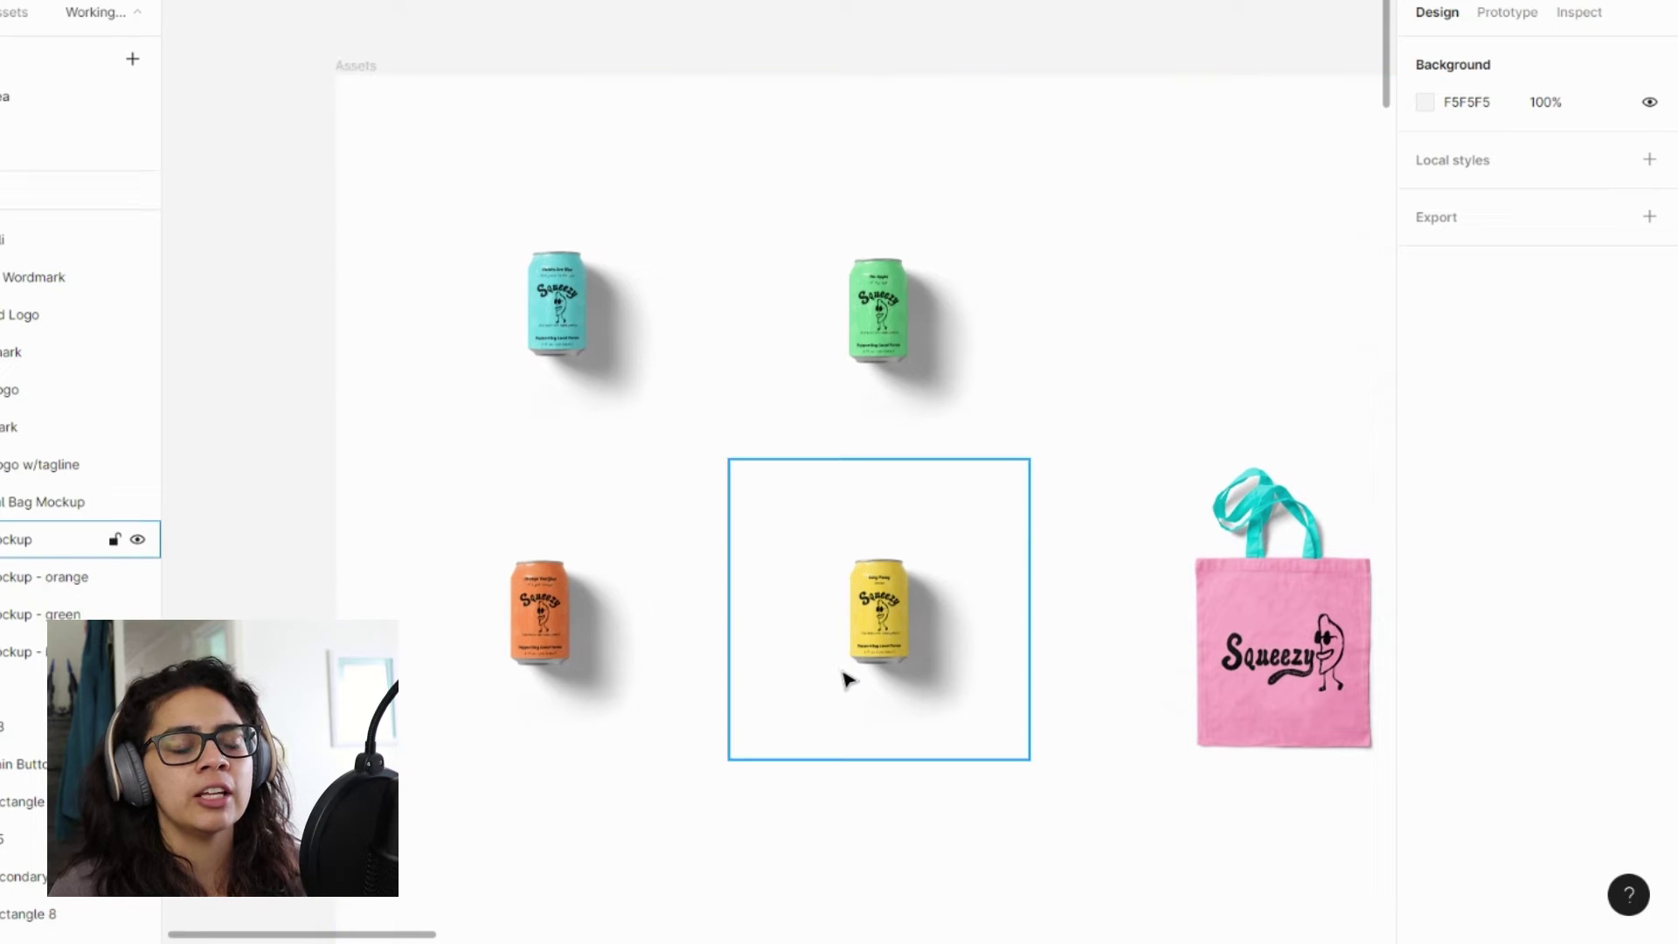
- Review the yellow can mockup, the pink tote bag mockup and the orange juice glass image
scroll(896, 624, up, 4)
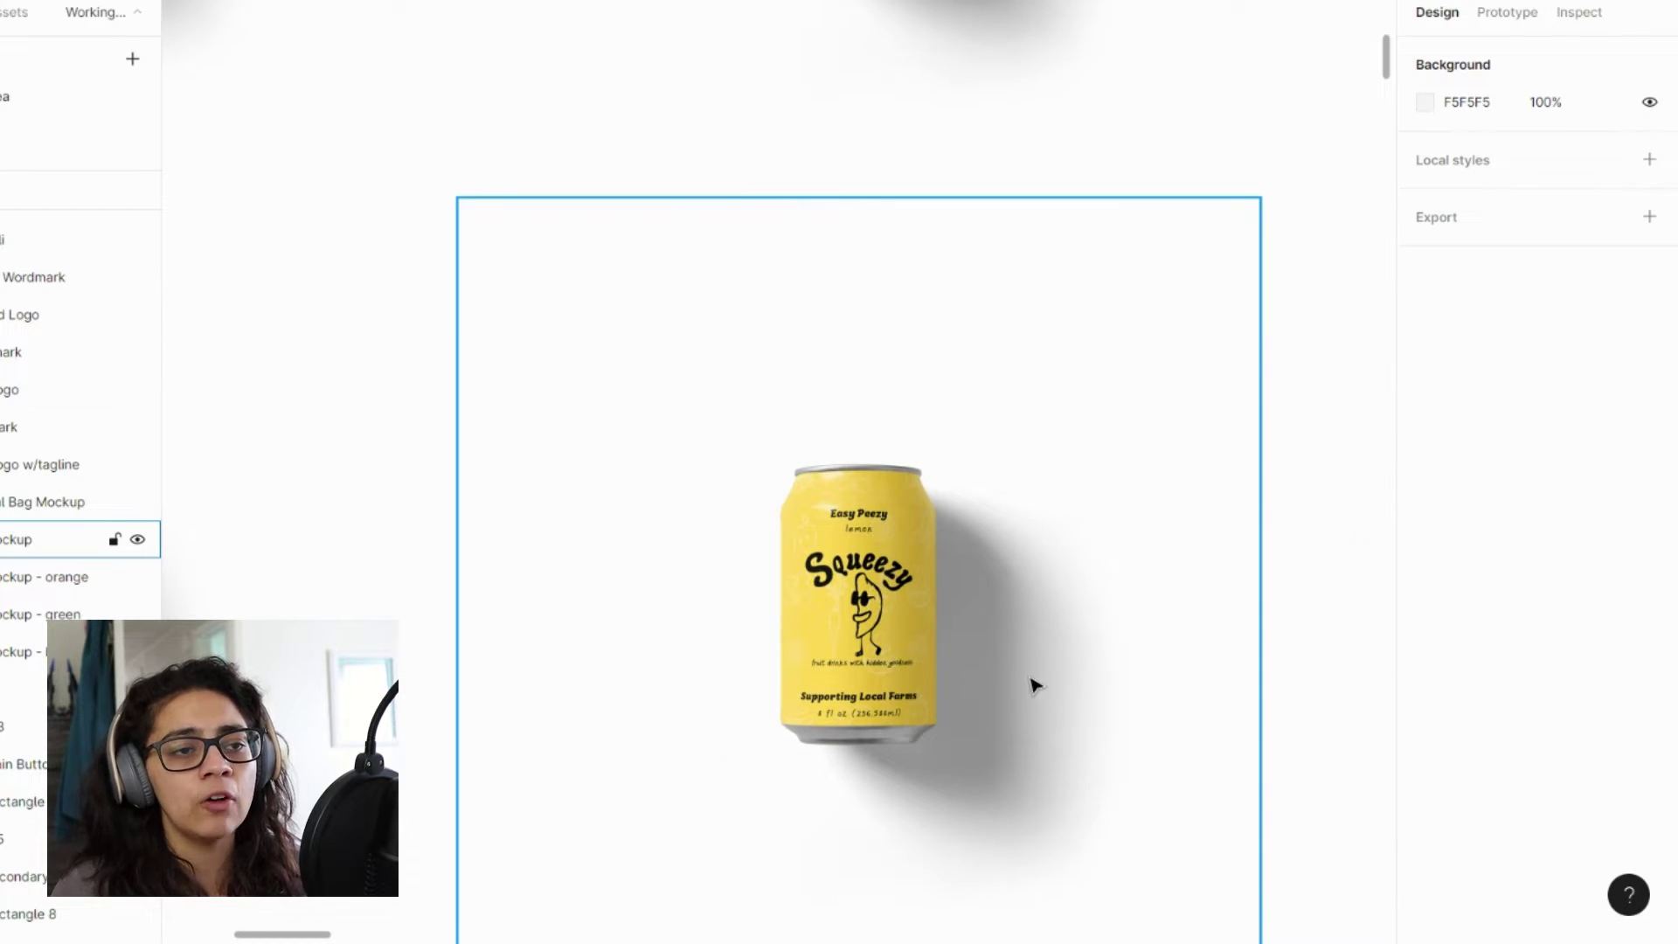
key(n)
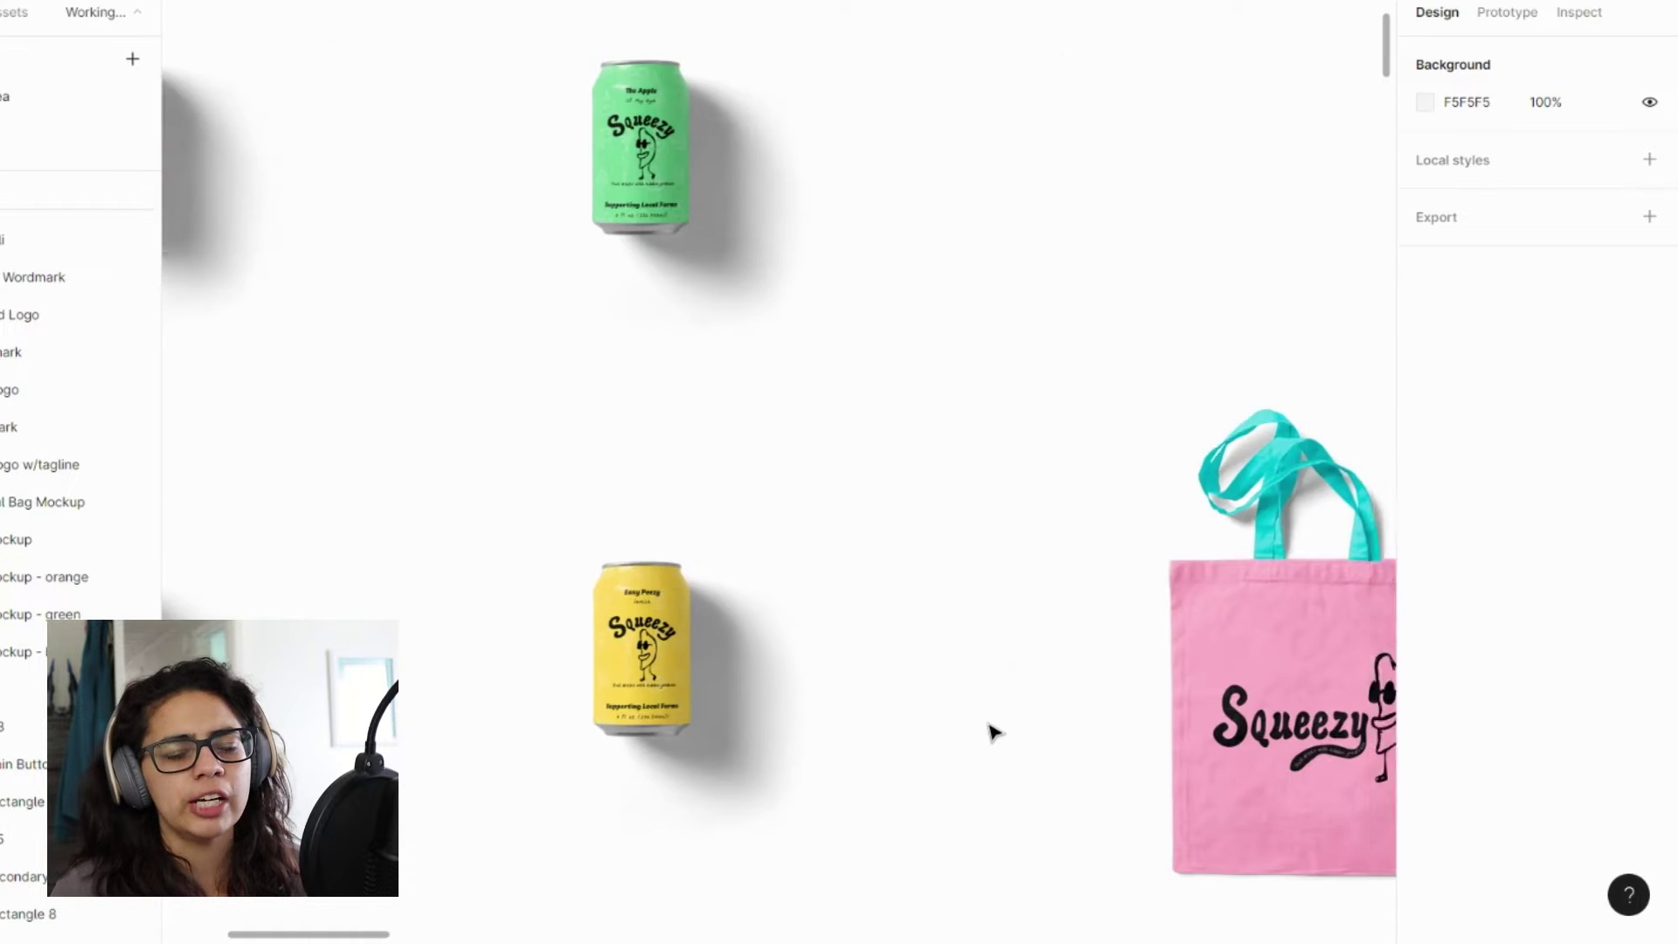
scroll(995, 733, up, 3)
scroll(1031, 394, down, 1)
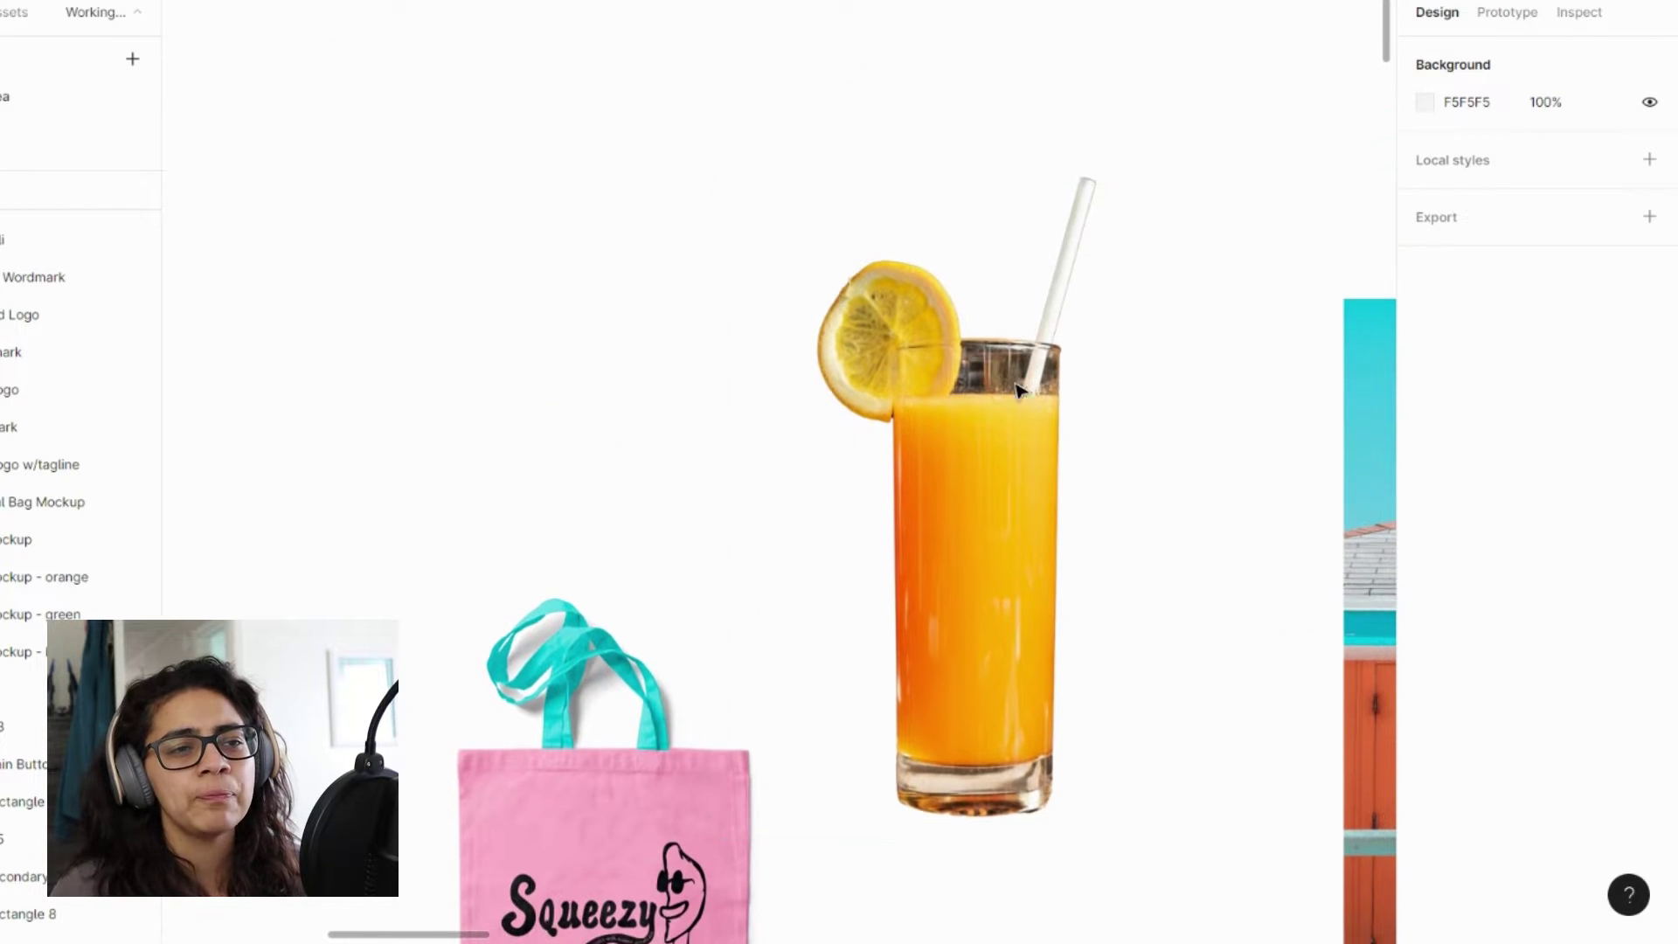
scroll(999, 429, down, 3)
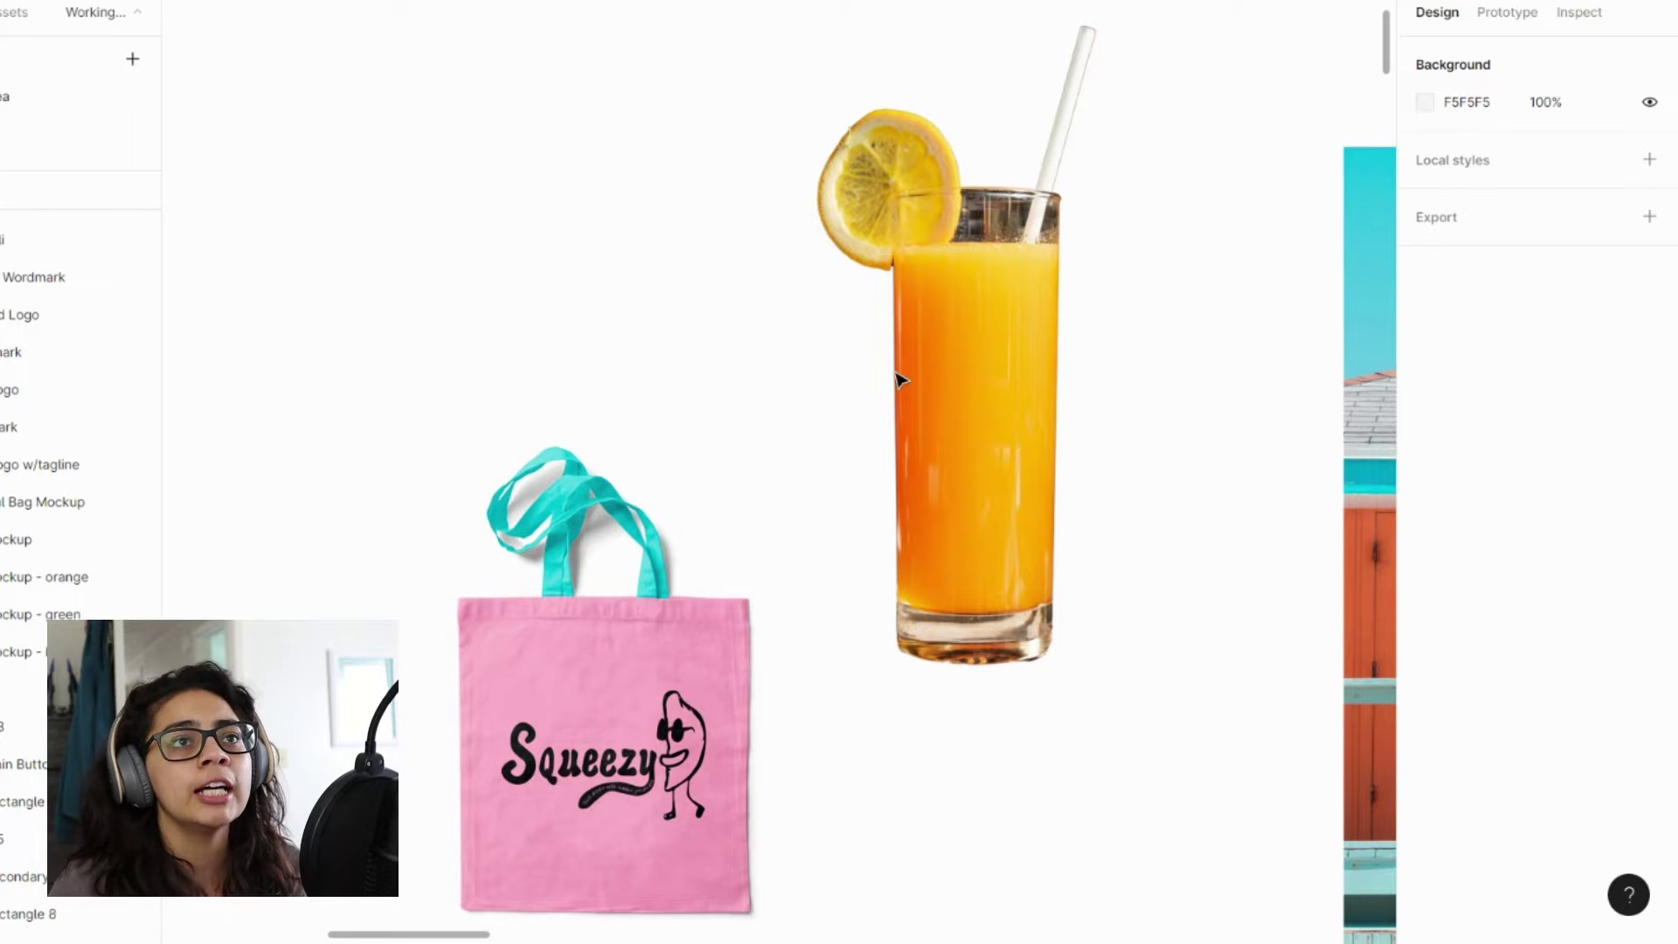
scroll(965, 442, down, 1)
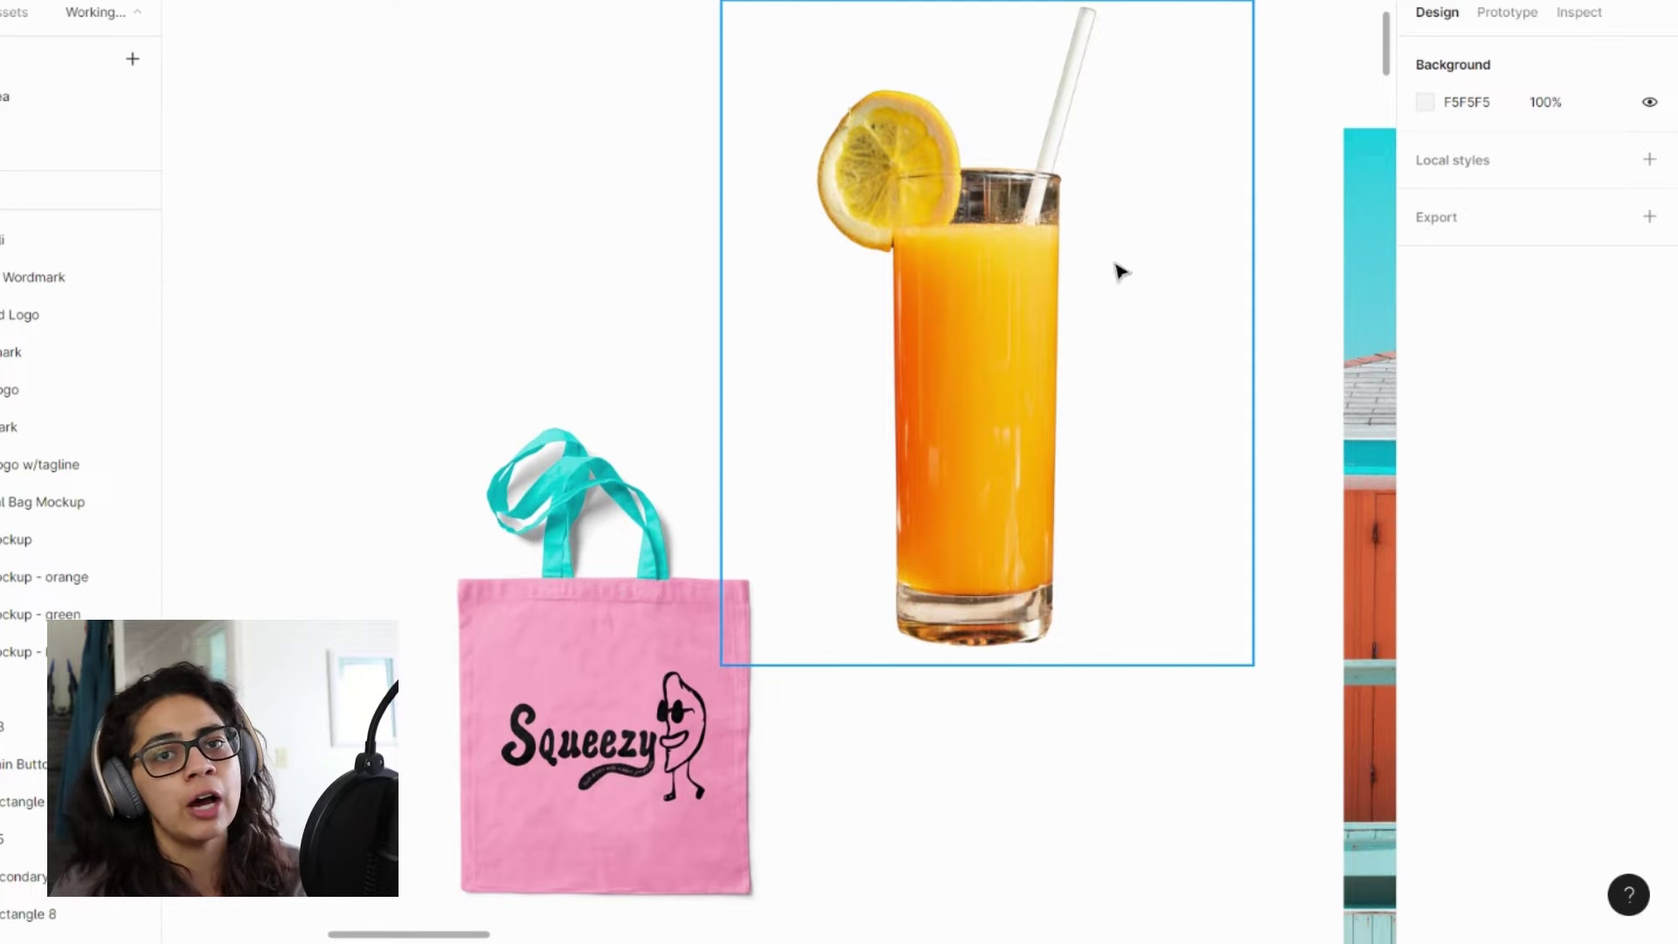
- Move the orange juice image to X 722, Y 136 and the pink tote bag mockup to X 459, Y 215
drag(1030, 377, 1049, 473)
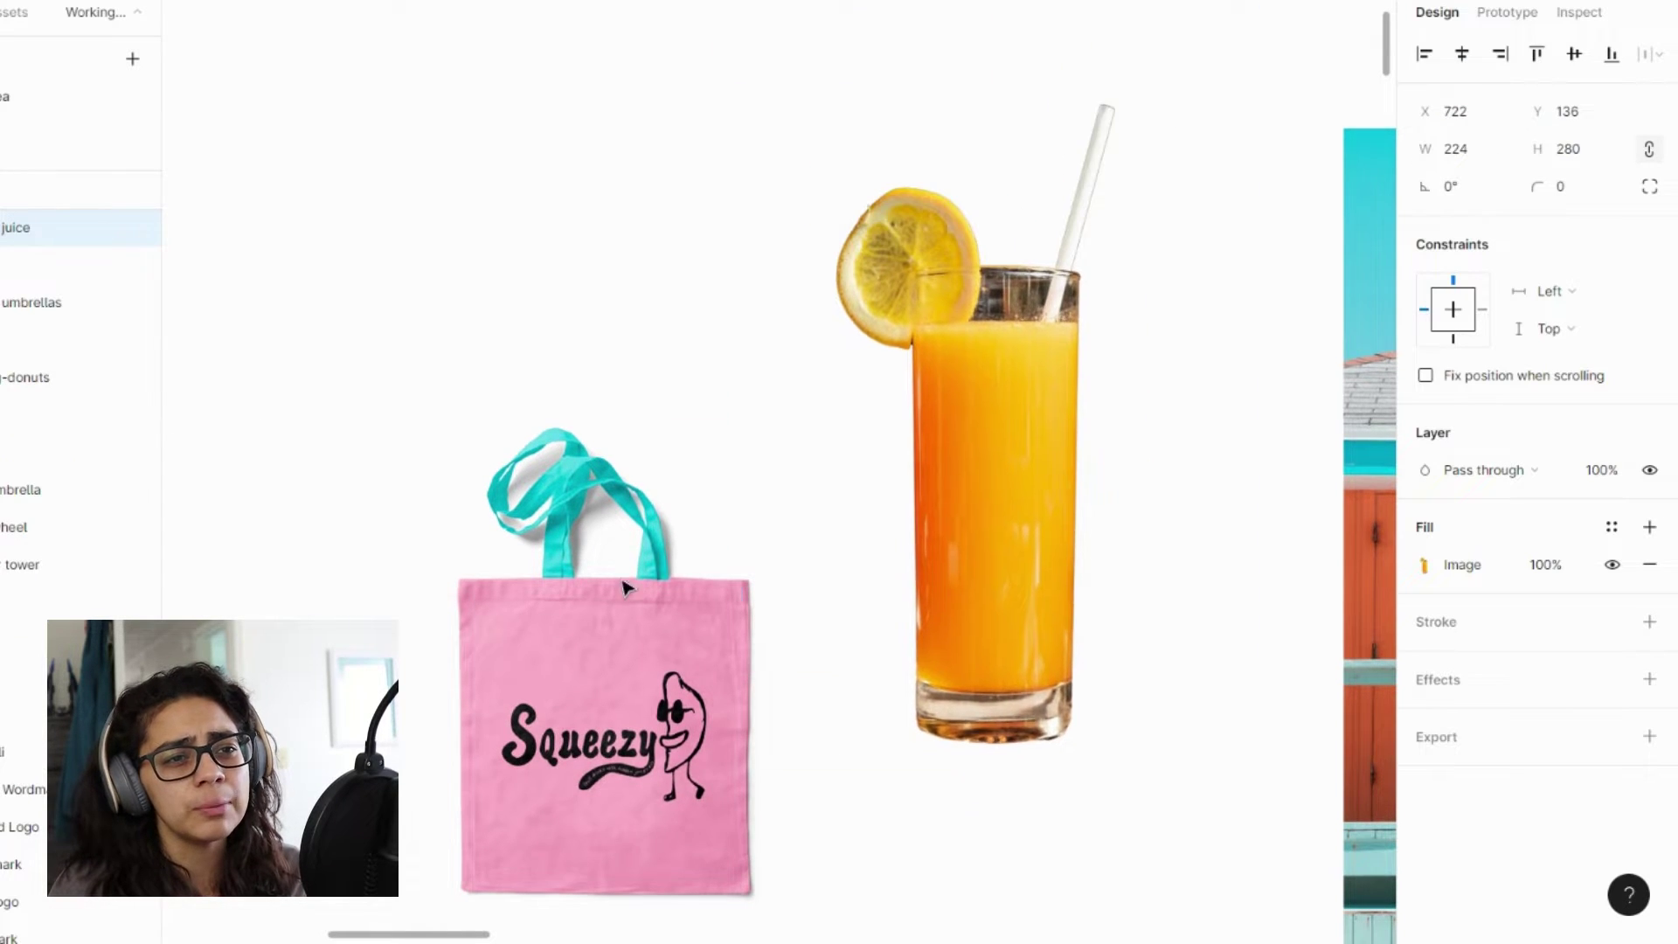
scroll(626, 588, down, 5)
drag(529, 534, 418, 516)
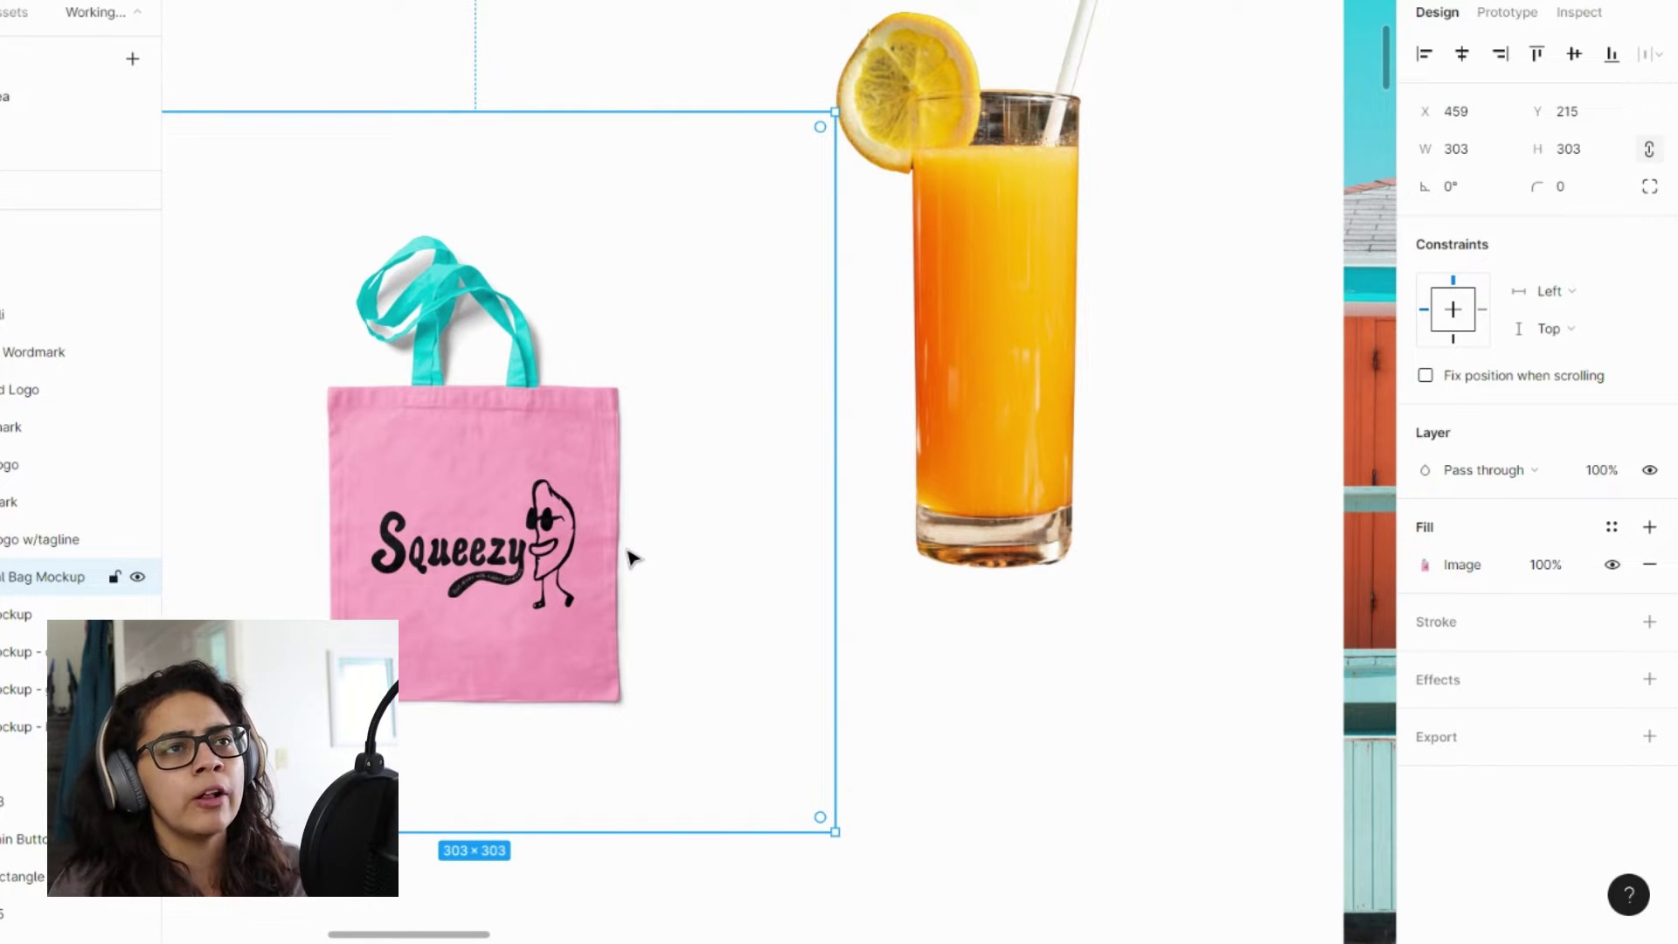
scroll(632, 558, down, 6)
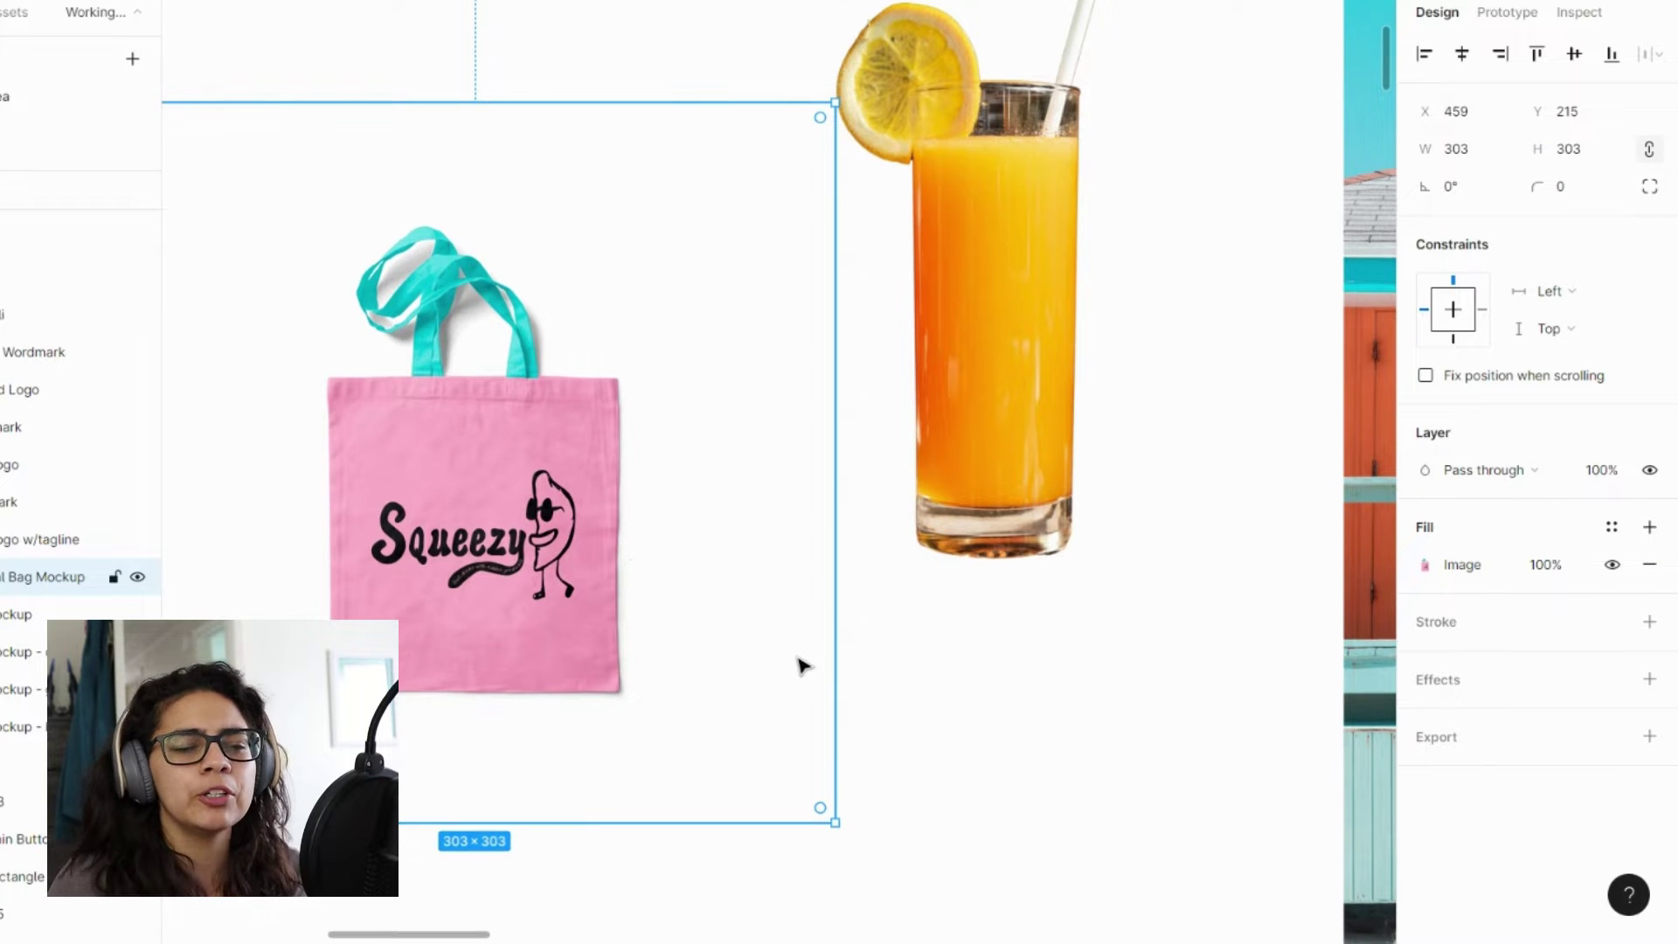
- Look over the whole Assets frame, covering the mockups, logos, illustrations, pattern, photos and green wave, with the Style Guide beside it
scroll(821, 663, down, 5)
scroll(829, 671, left, 3)
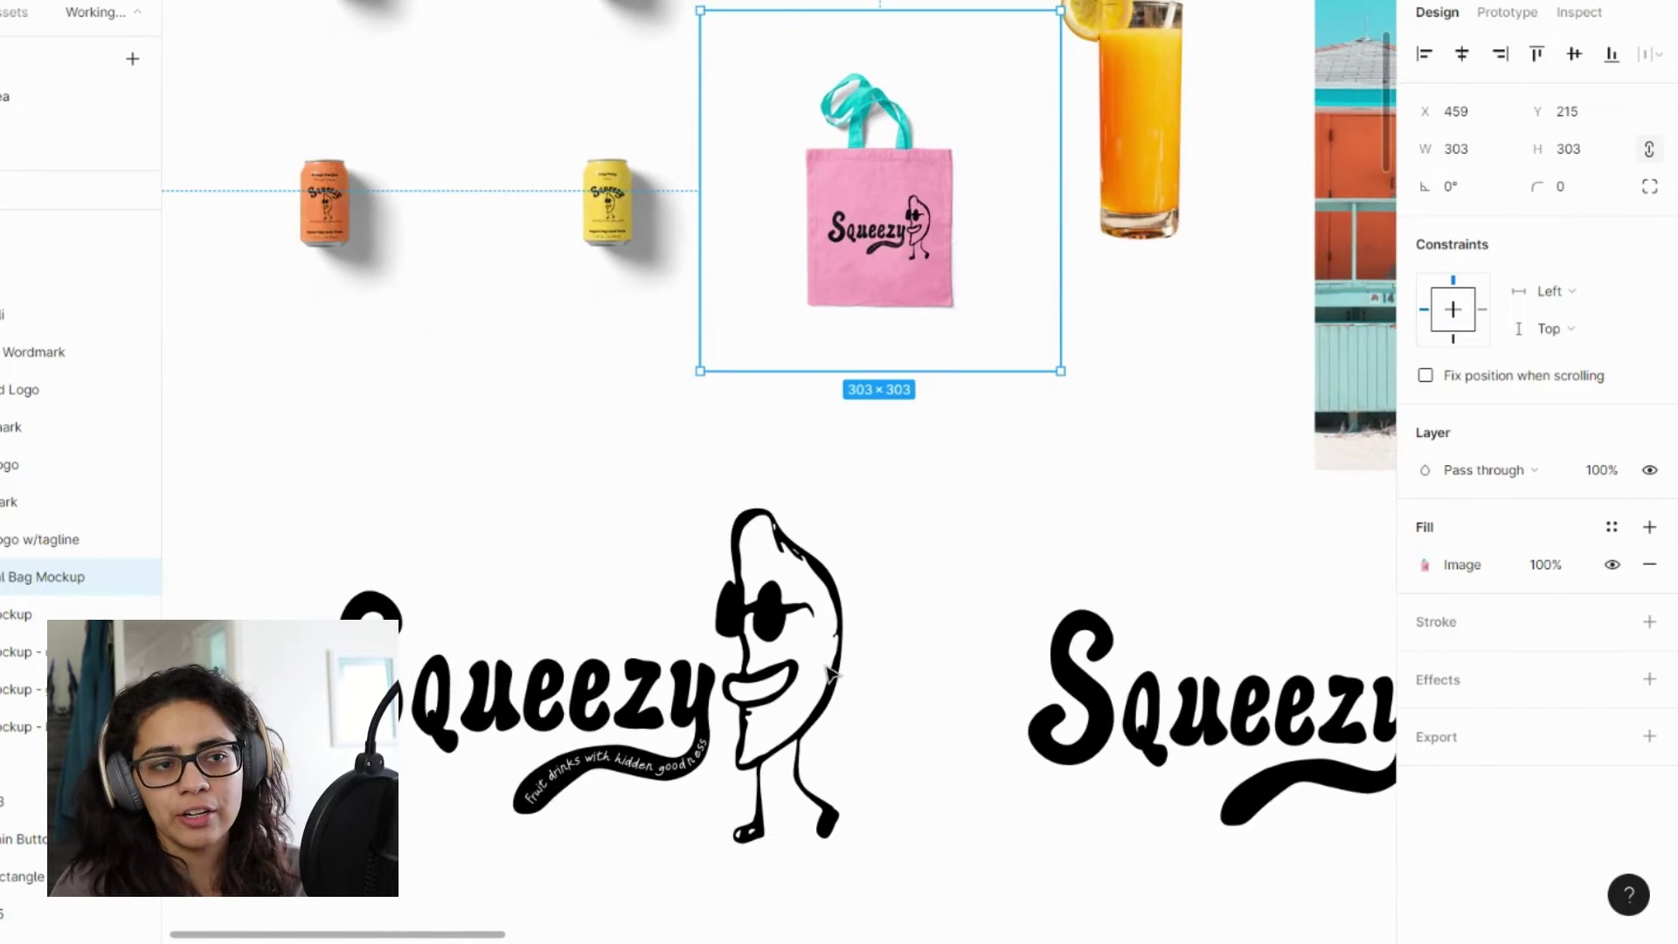
scroll(828, 672, right, 6)
scroll(829, 671, up, 4)
scroll(828, 671, down, 5)
scroll(1041, 618, down, 6)
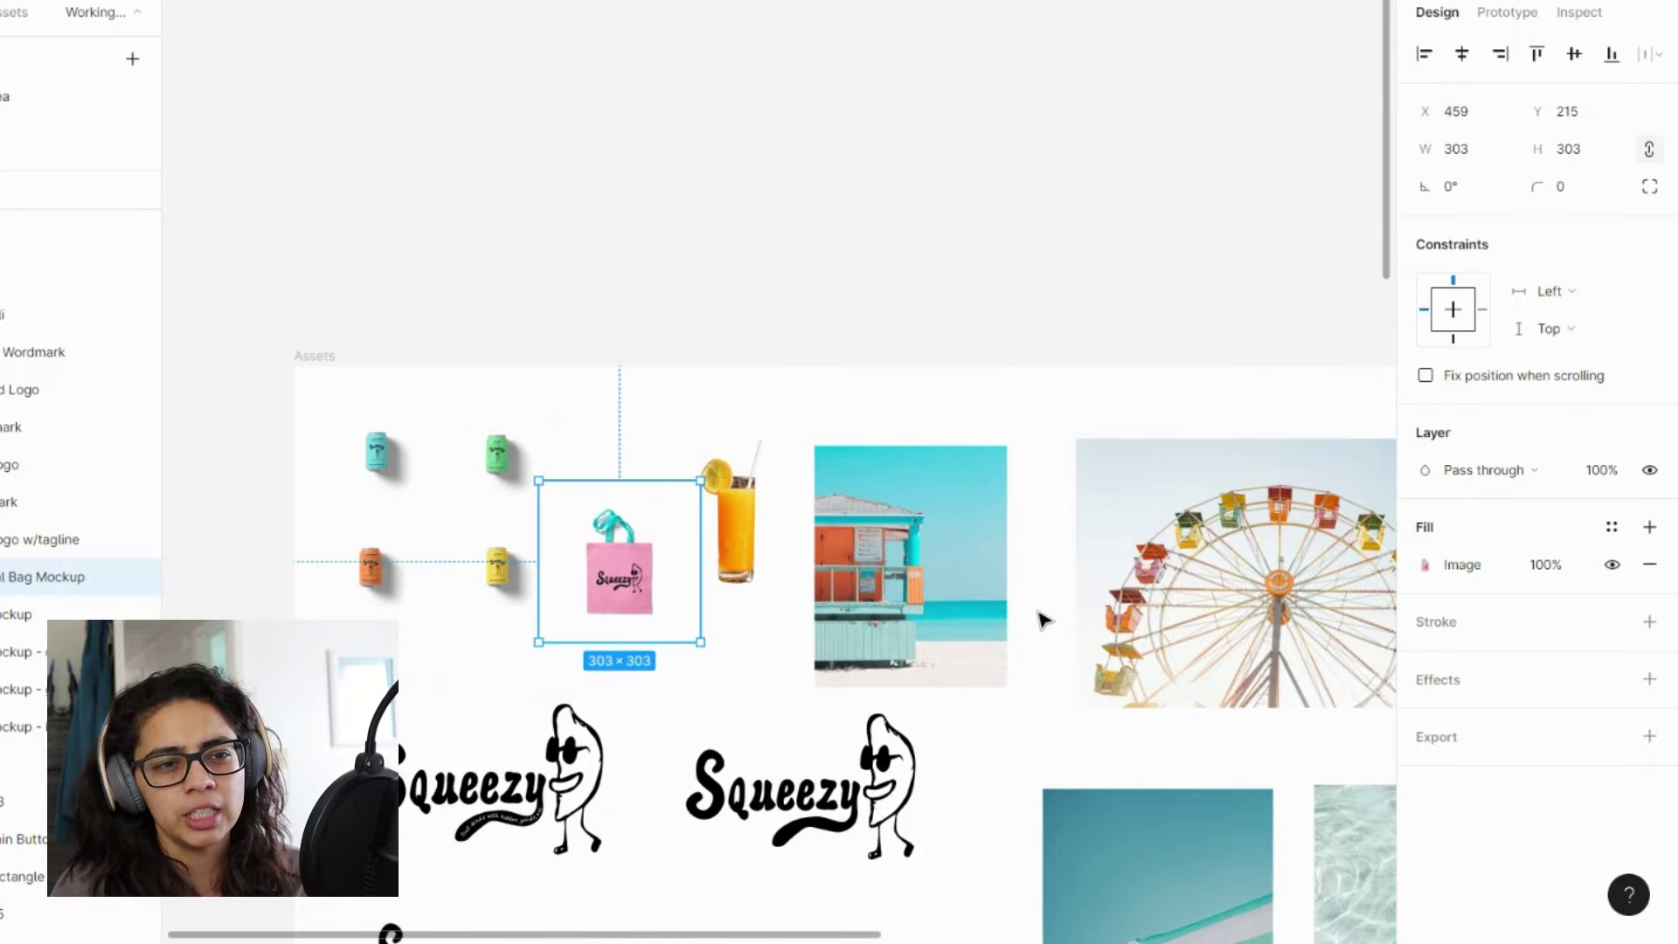
scroll(1041, 617, down, 5)
scroll(1040, 618, down, 5)
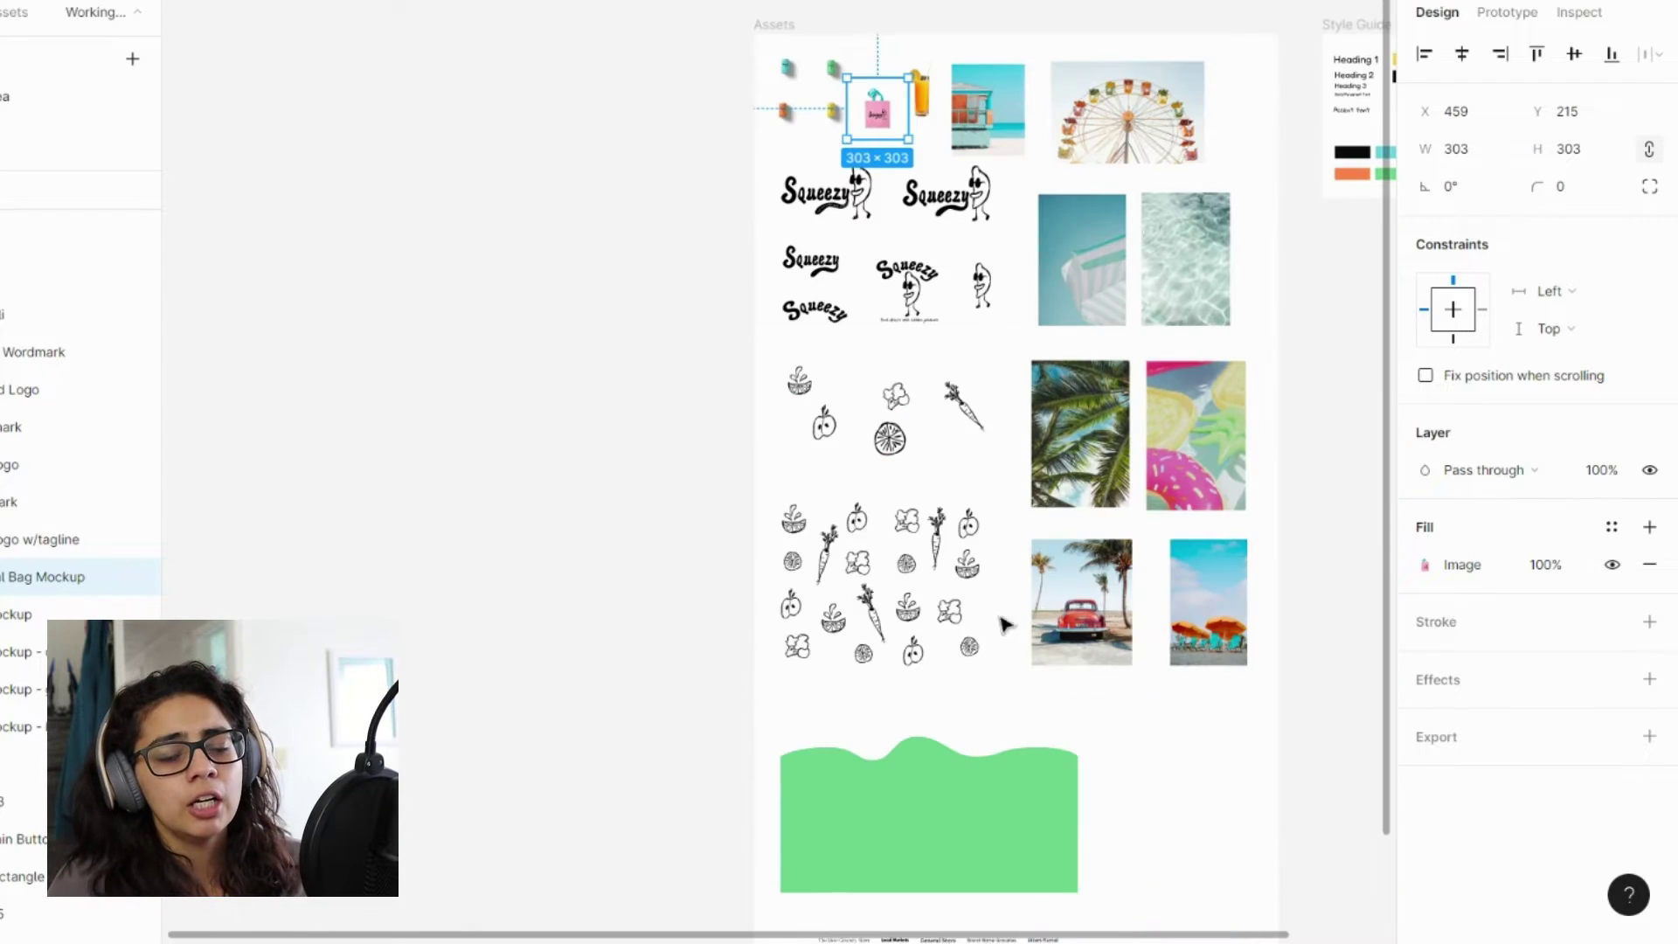
scroll(985, 624, up, 5)
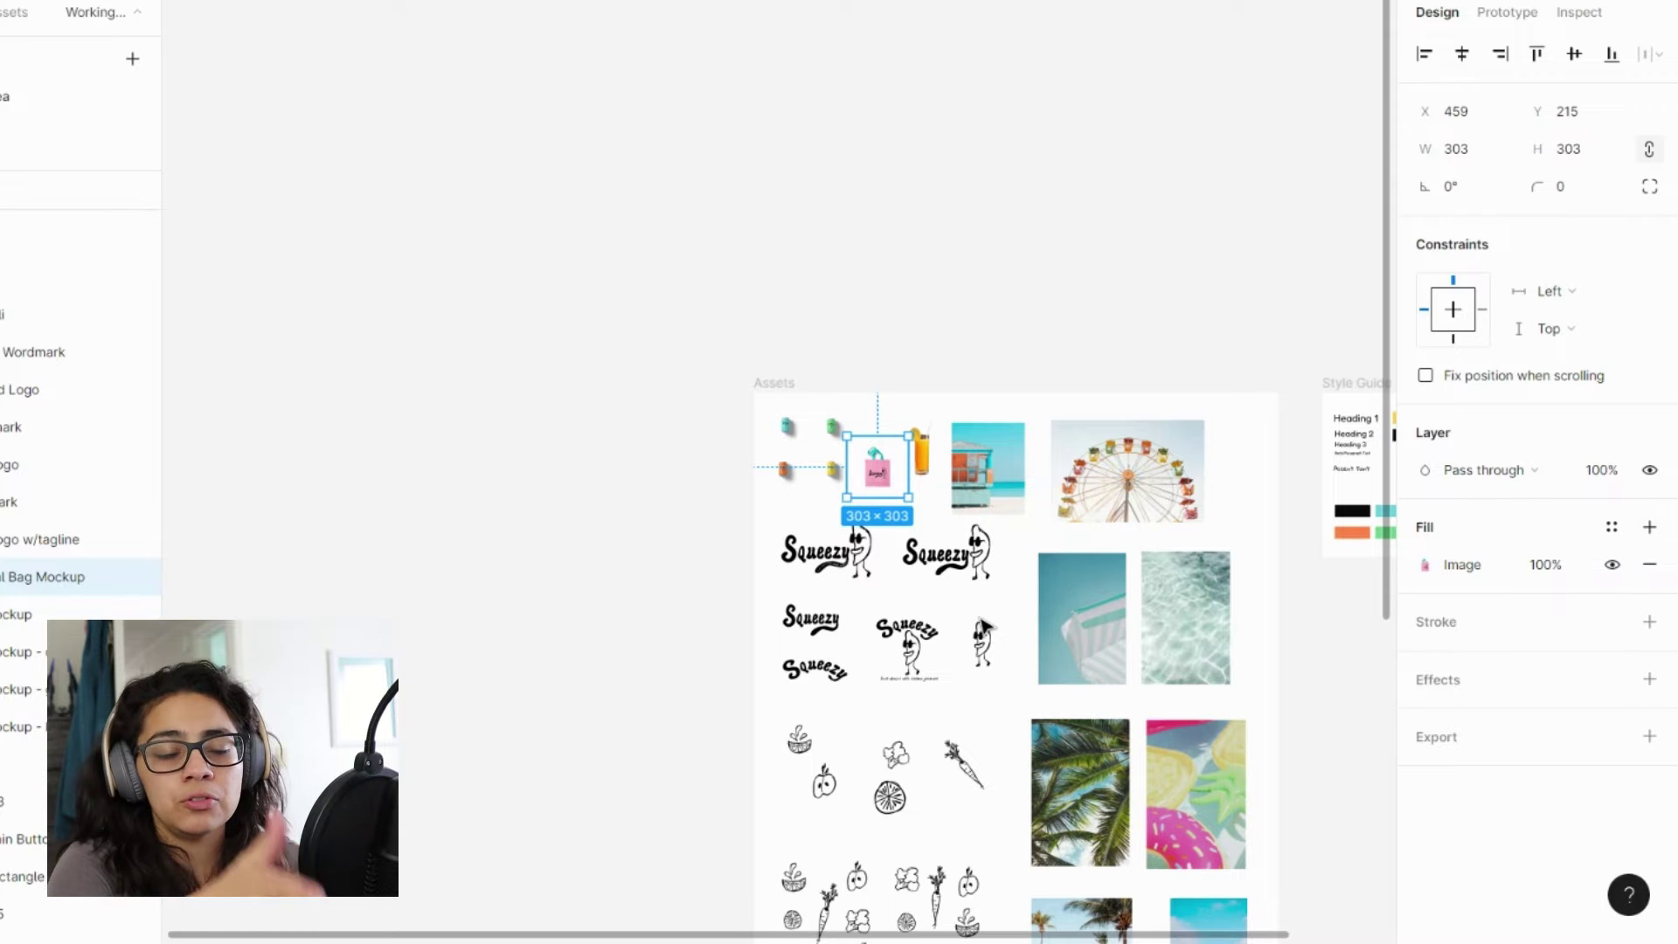
scroll(983, 627, down, 3)
scroll(1198, 674, down, 1)
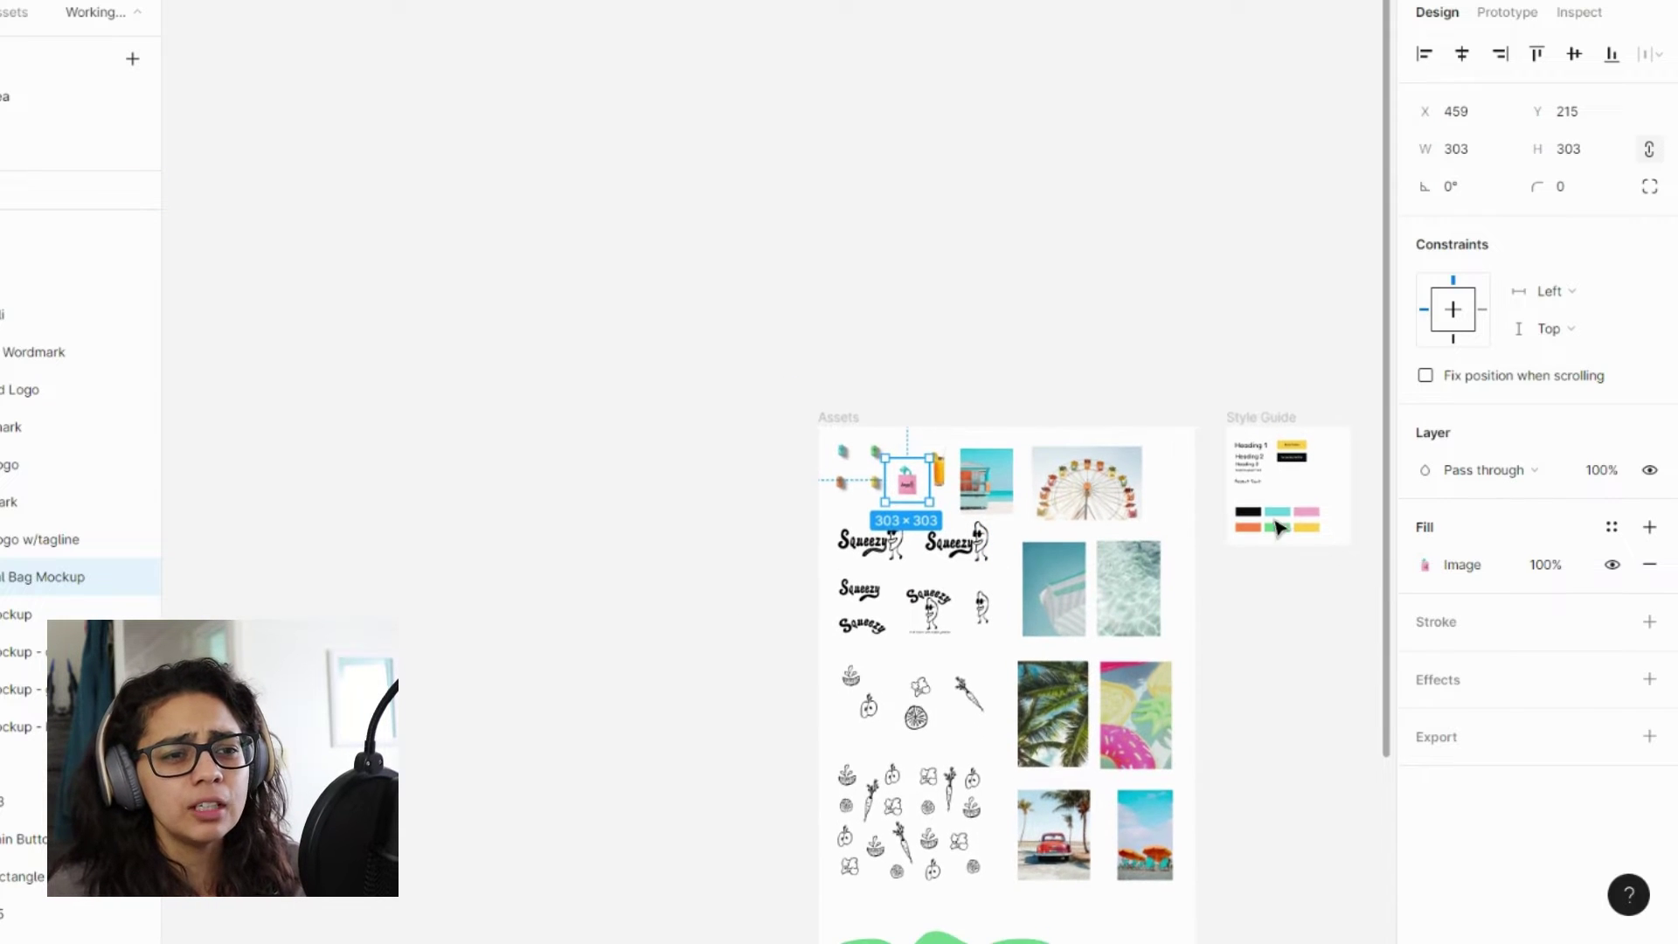
- Examine the Style Guide's buttons and colour swatches, and inspect the text properties of Heading 1 and the body text
scroll(1328, 503, up, 10)
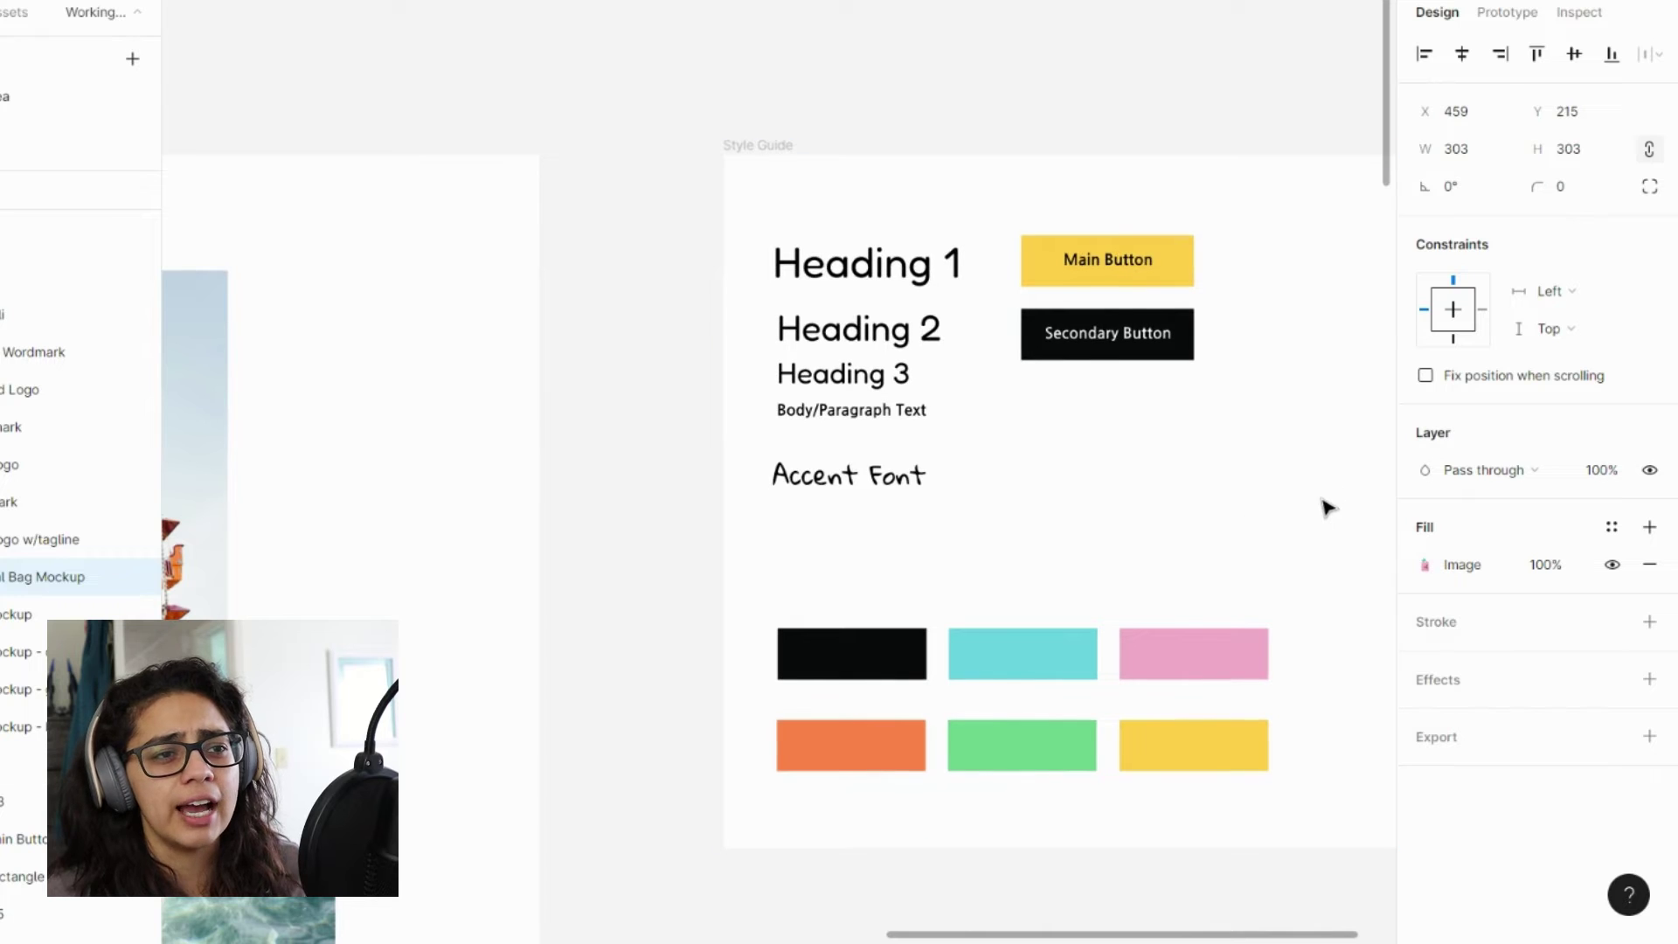
click(626, 408)
scroll(367, 424, right, 5)
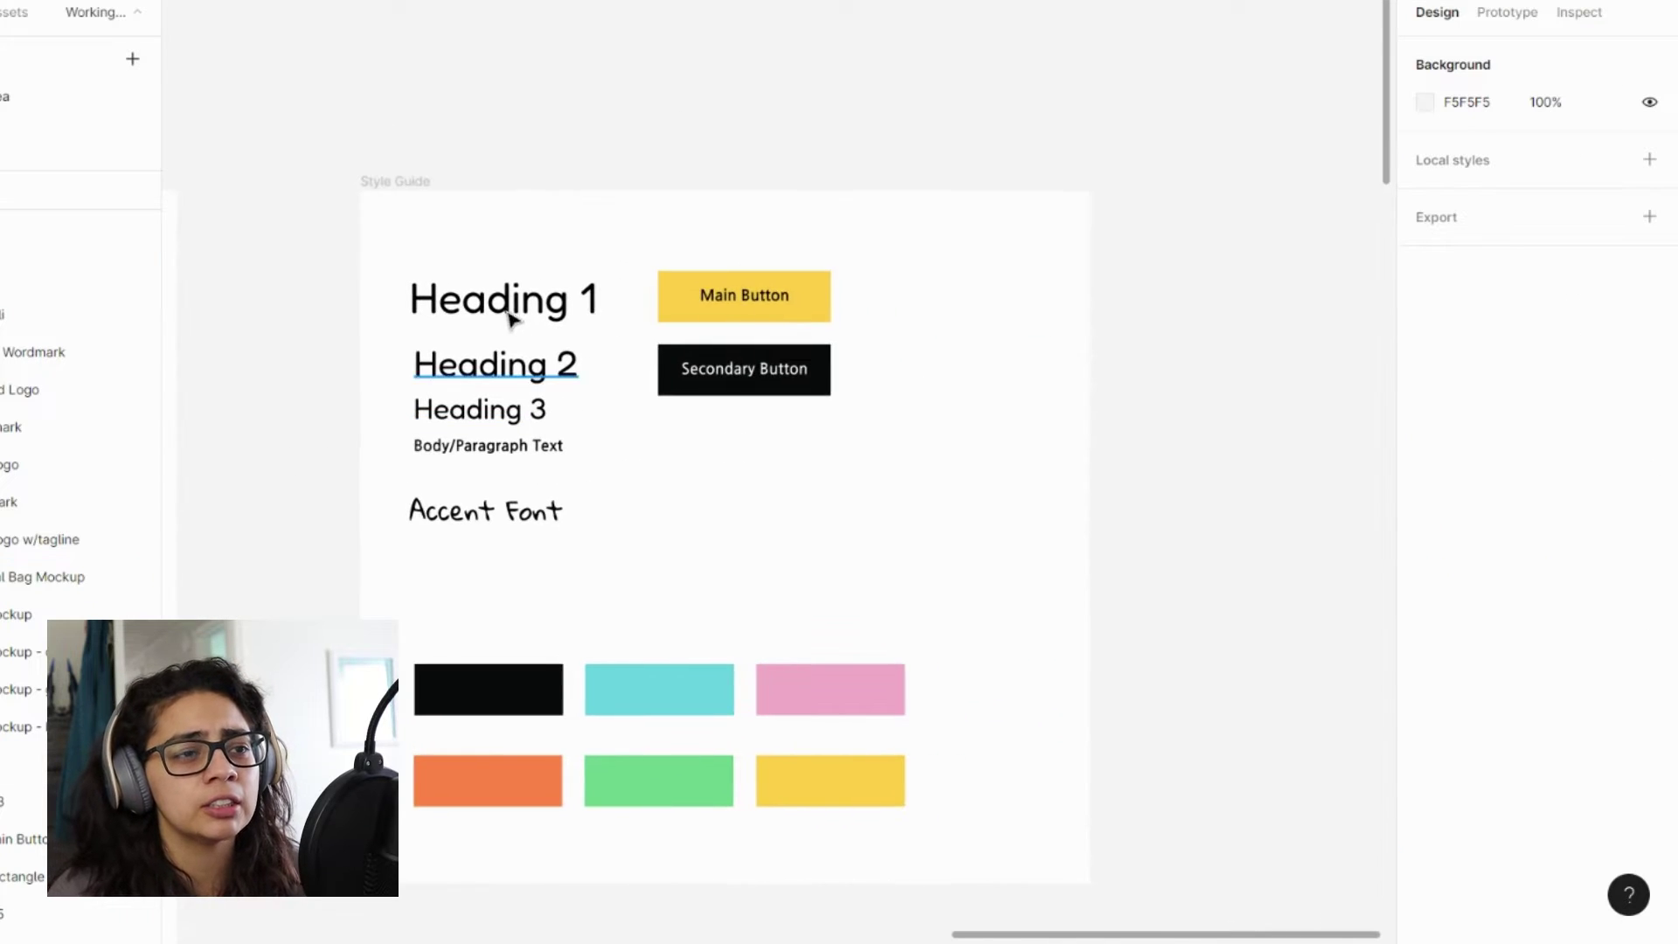
click(513, 301)
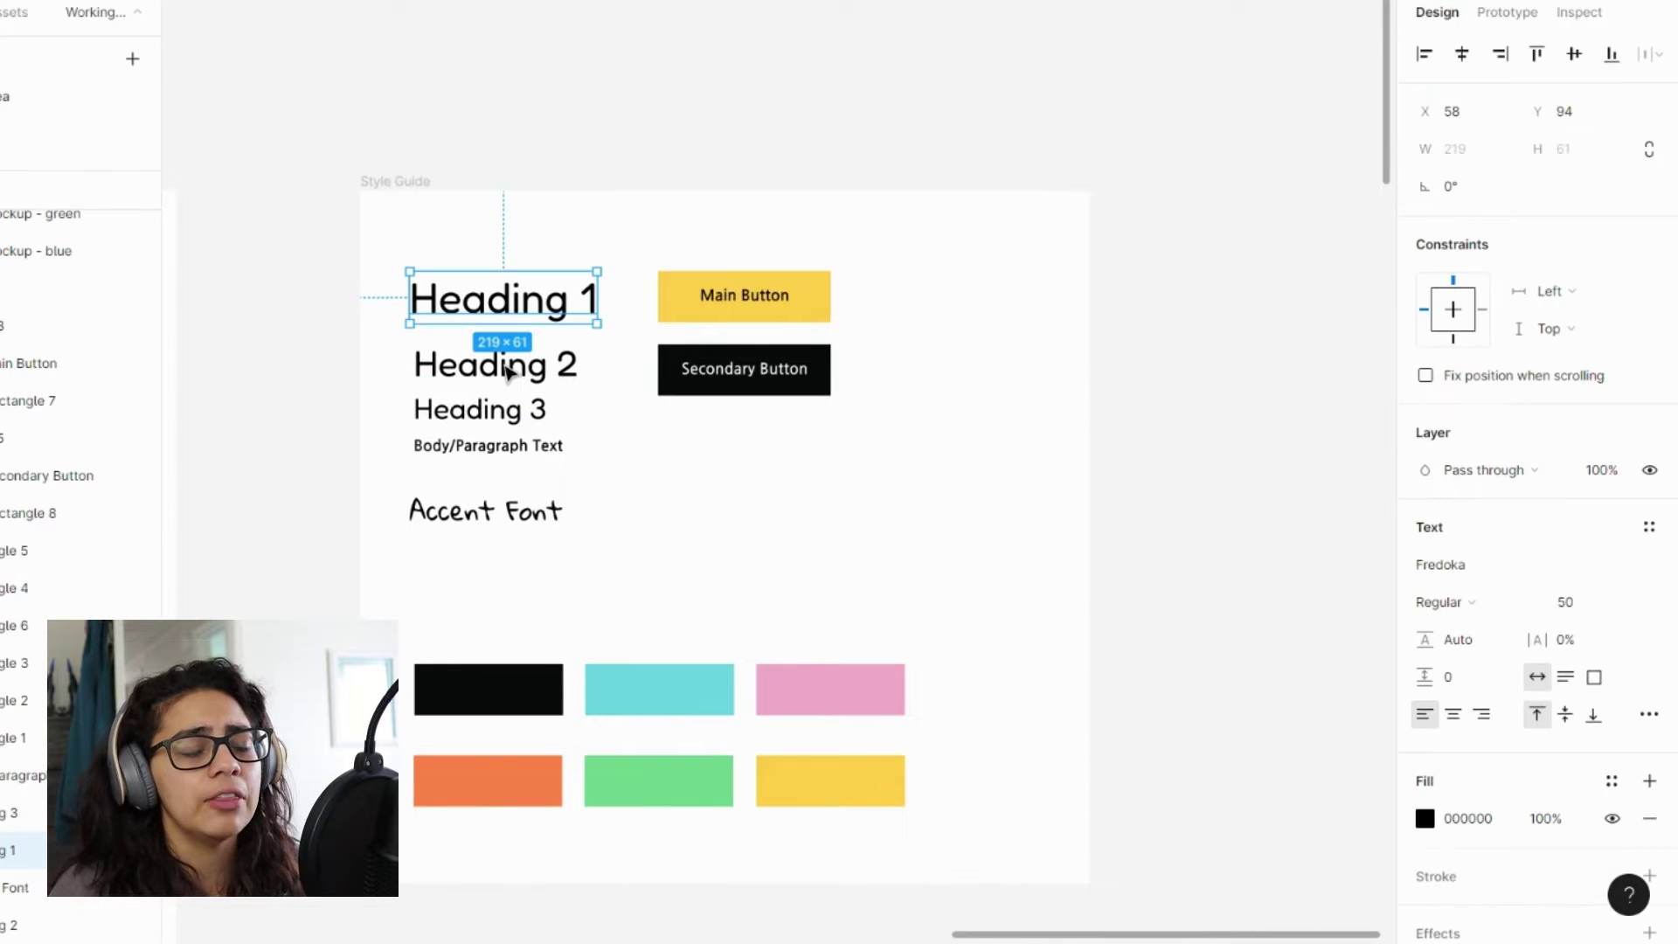
click(491, 453)
click(678, 487)
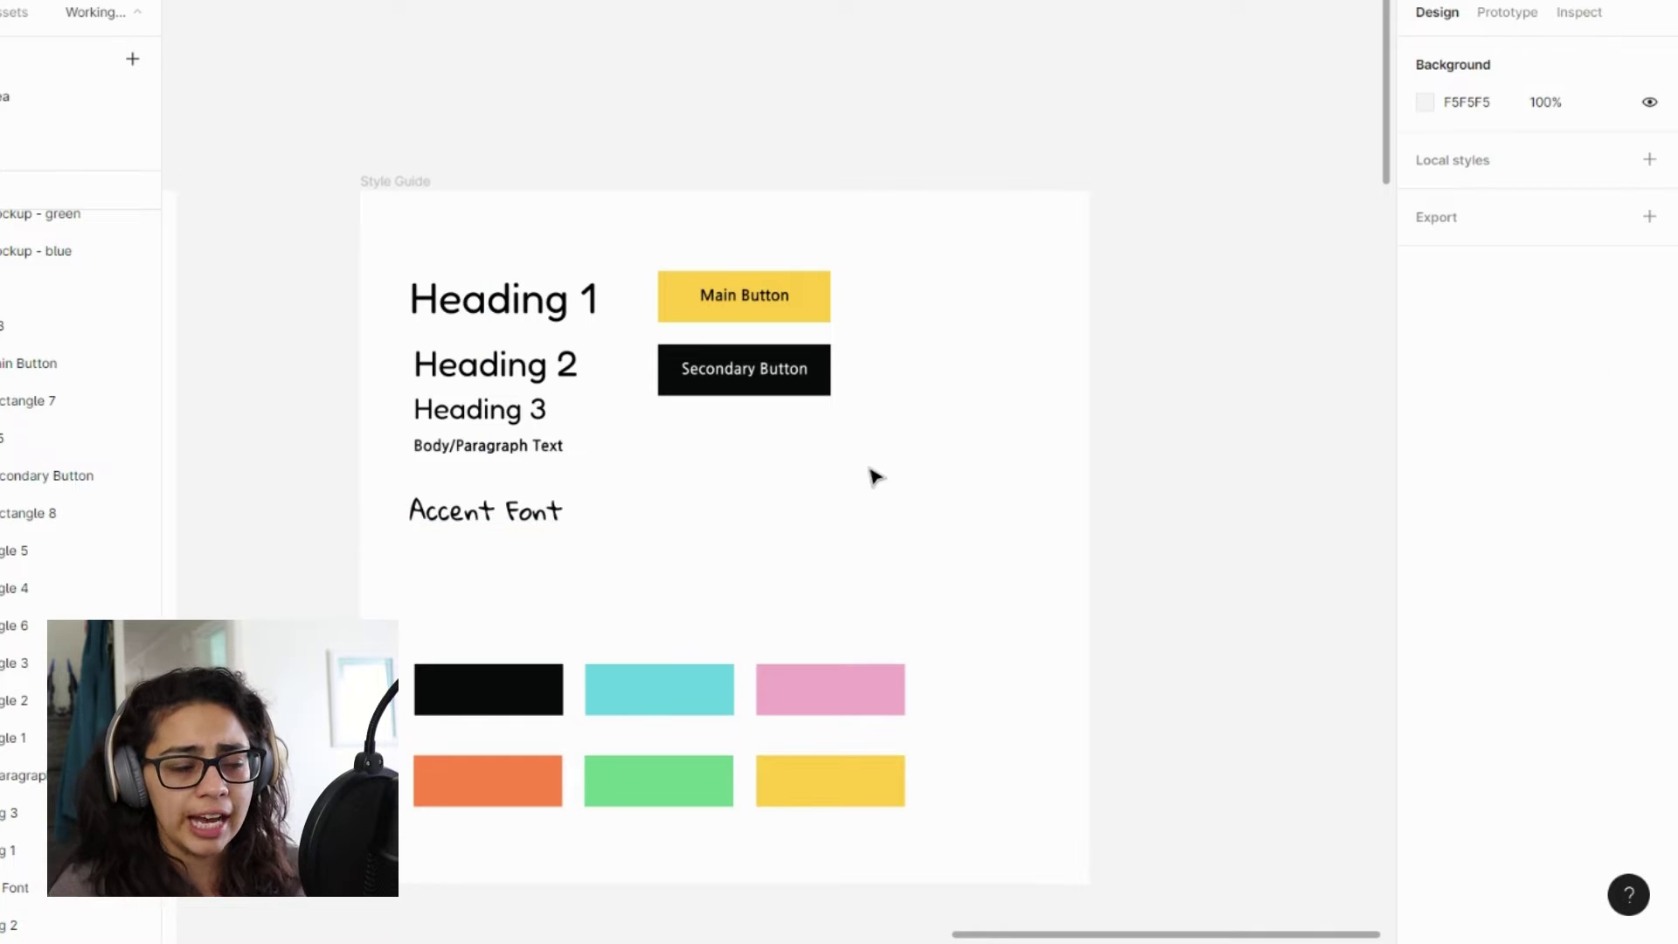
- Review the Style Guide's text styles, buttons and colour swatches alongside the Assets frame's logos, illustrations and photos
drag(521, 163, 914, 356)
click(910, 405)
drag(907, 416, 669, 213)
click(974, 384)
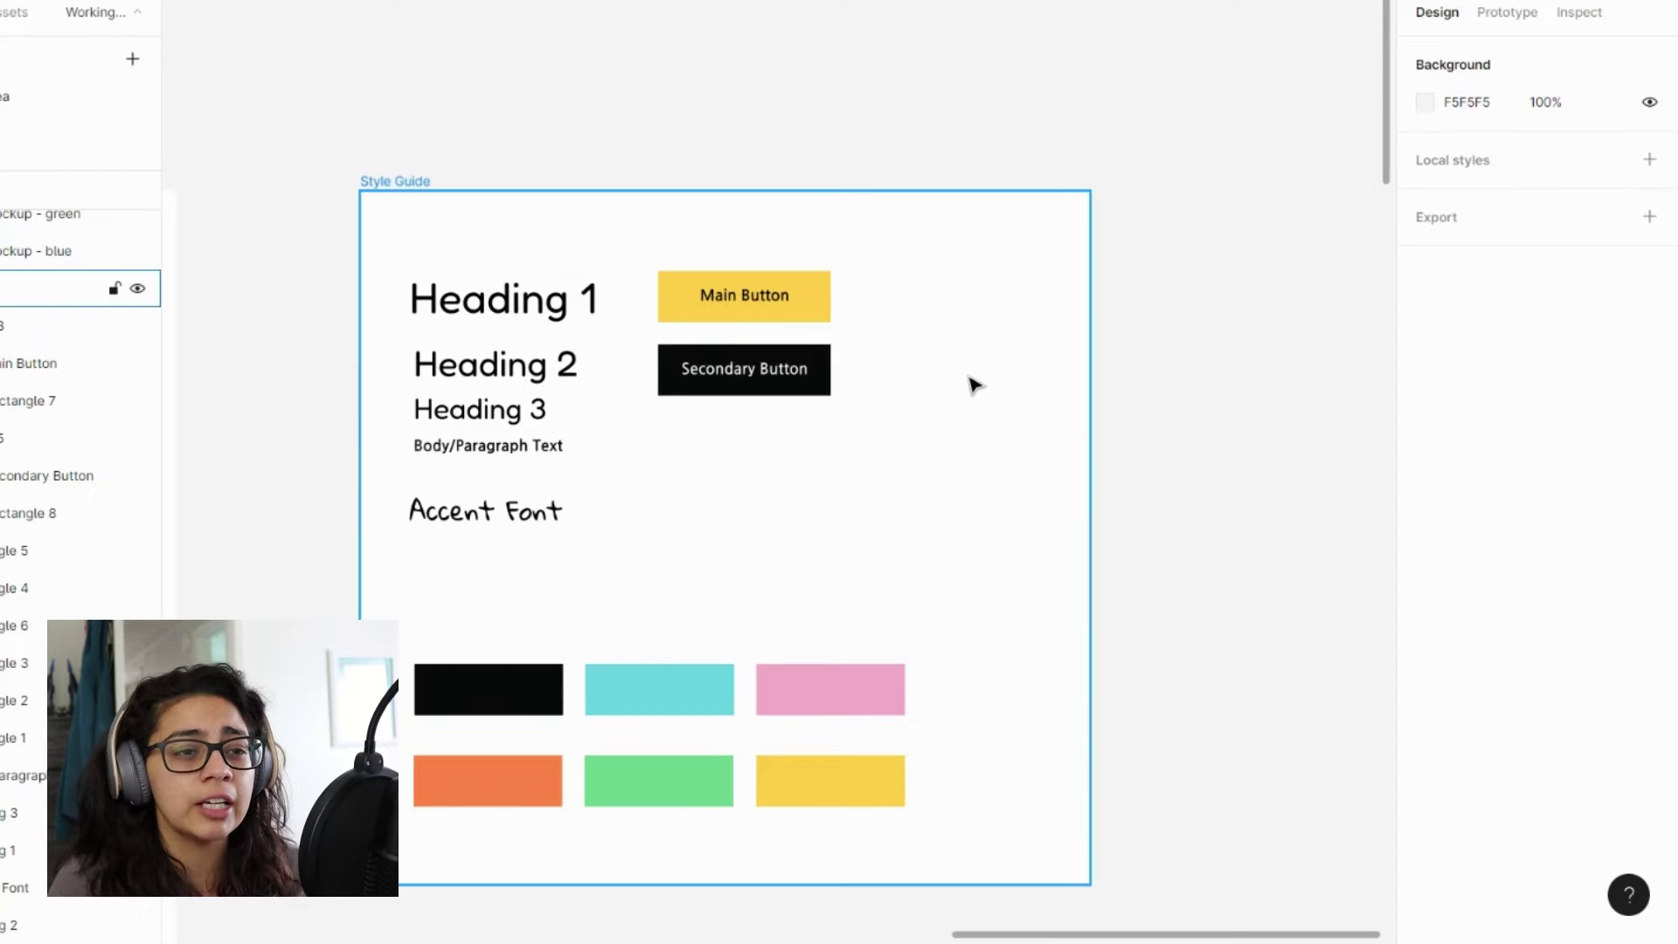
scroll(975, 385, down, 3)
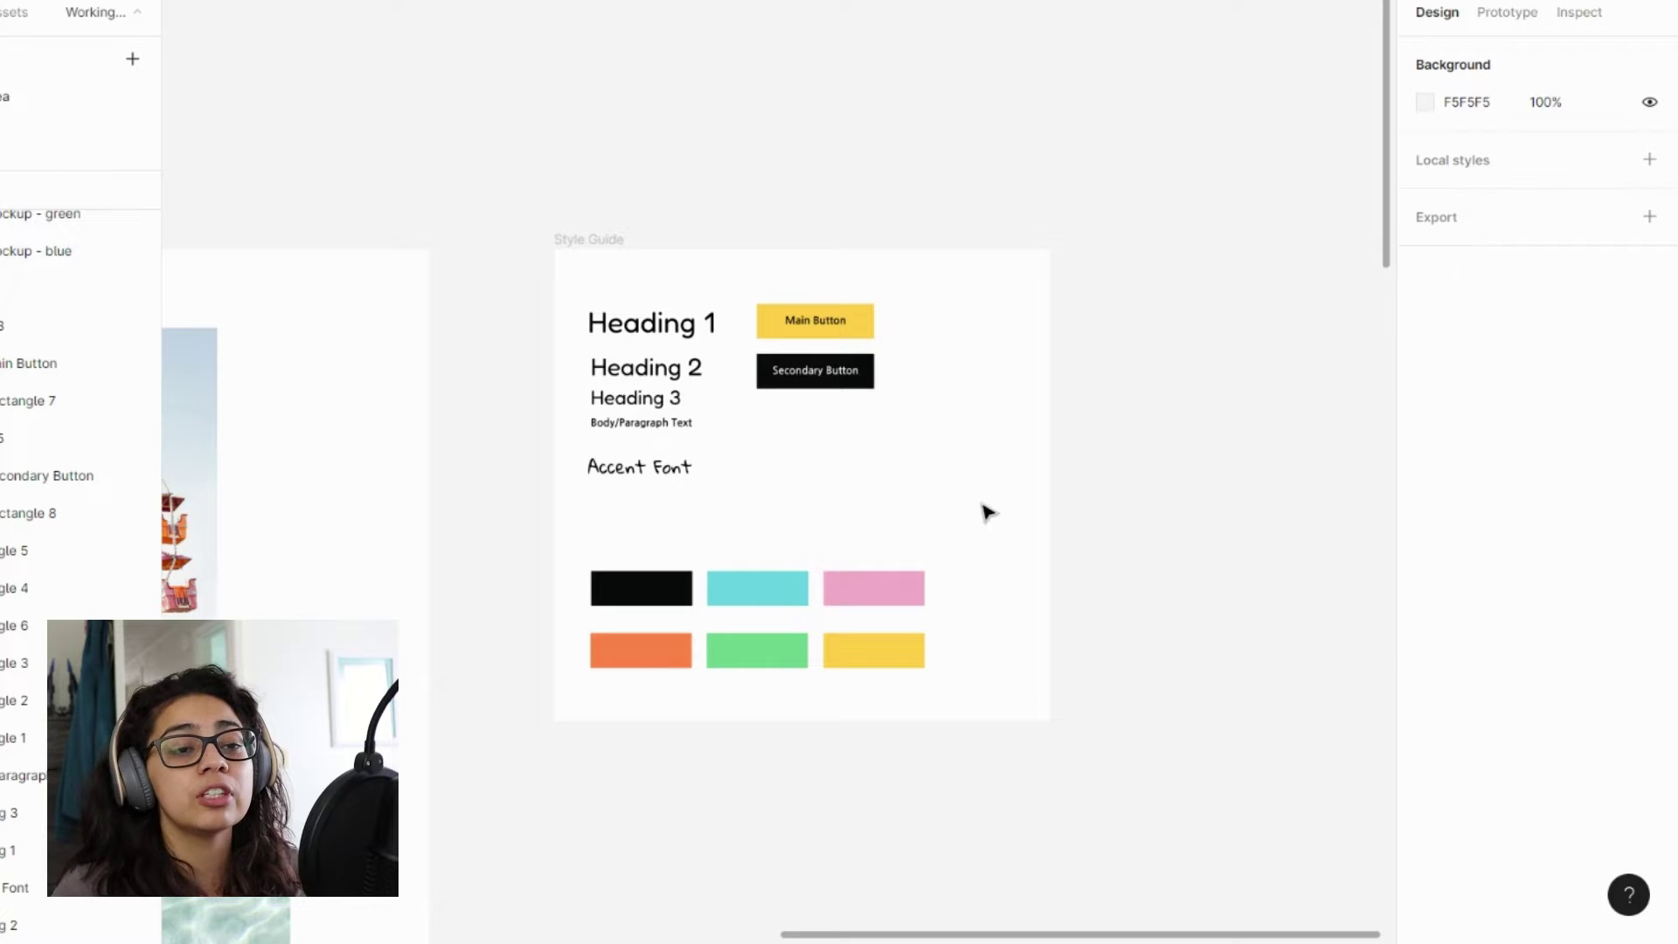
scroll(934, 691, down, 5)
scroll(933, 690, down, 5)
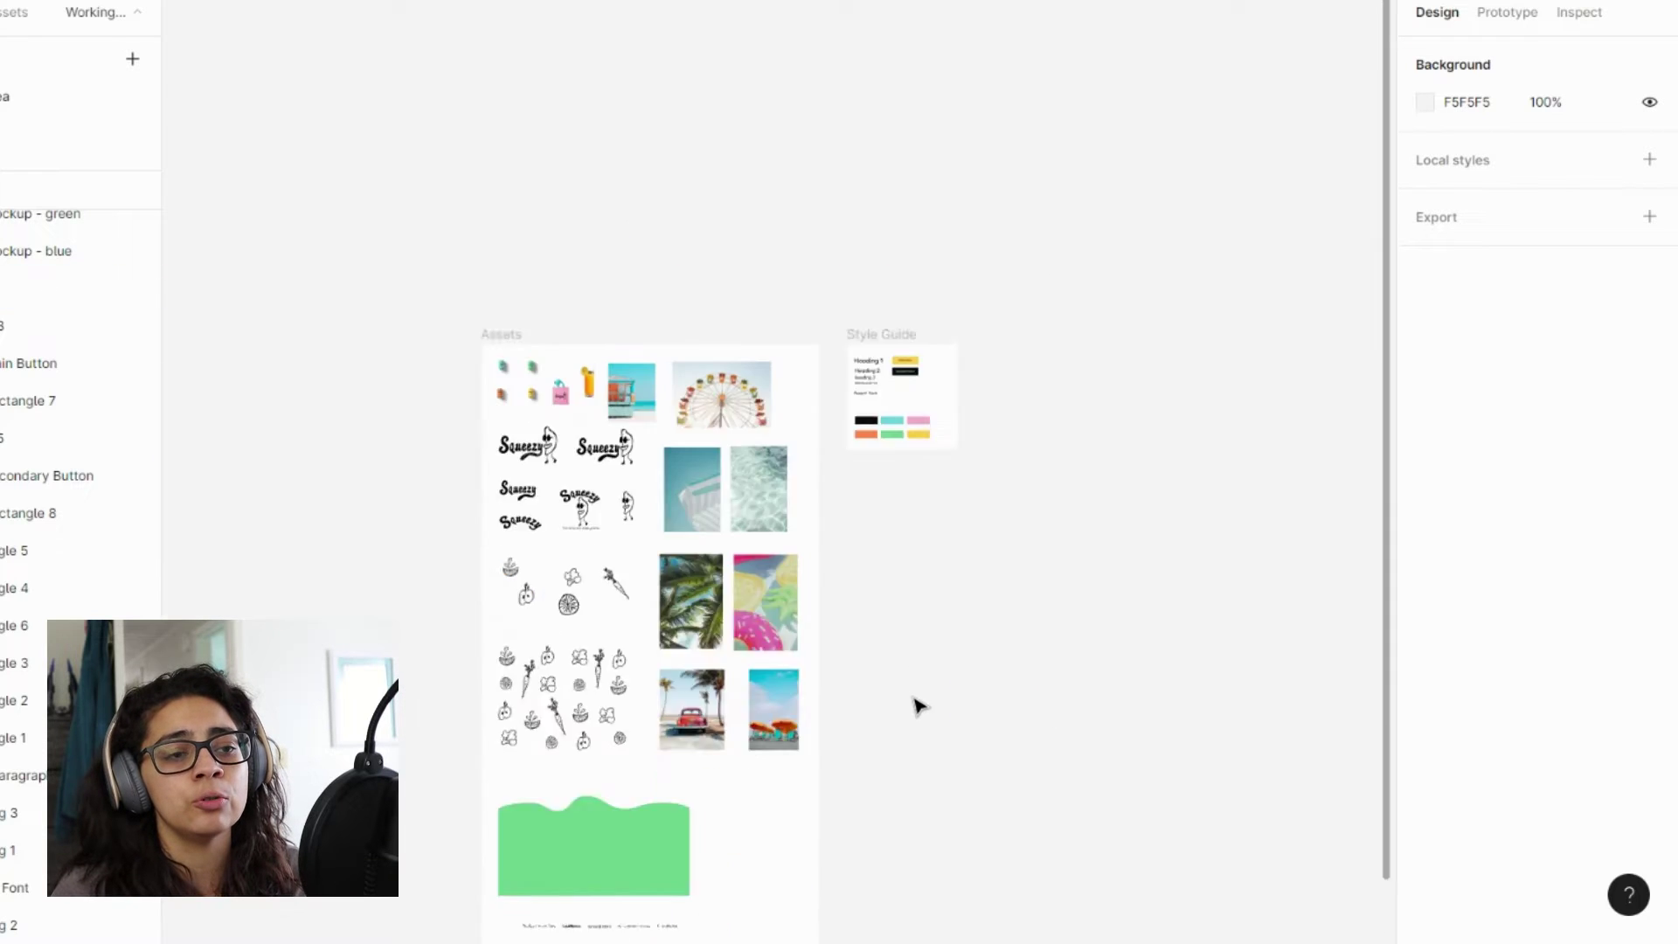
scroll(888, 551, up, 4)
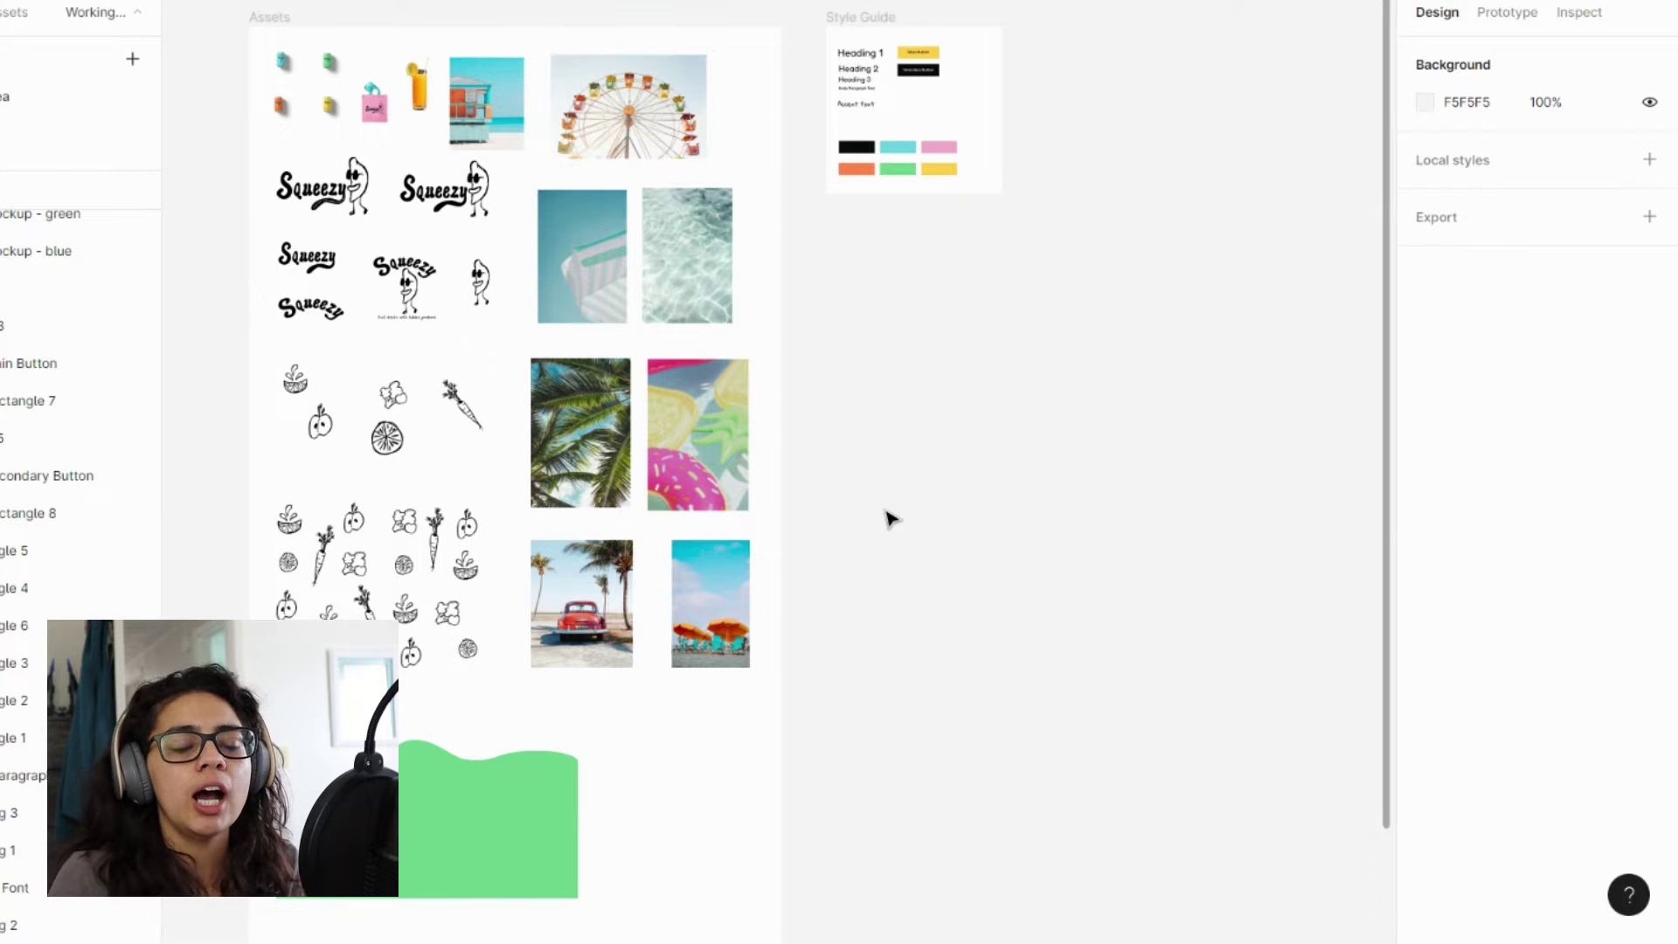
scroll(857, 449, up, 3)
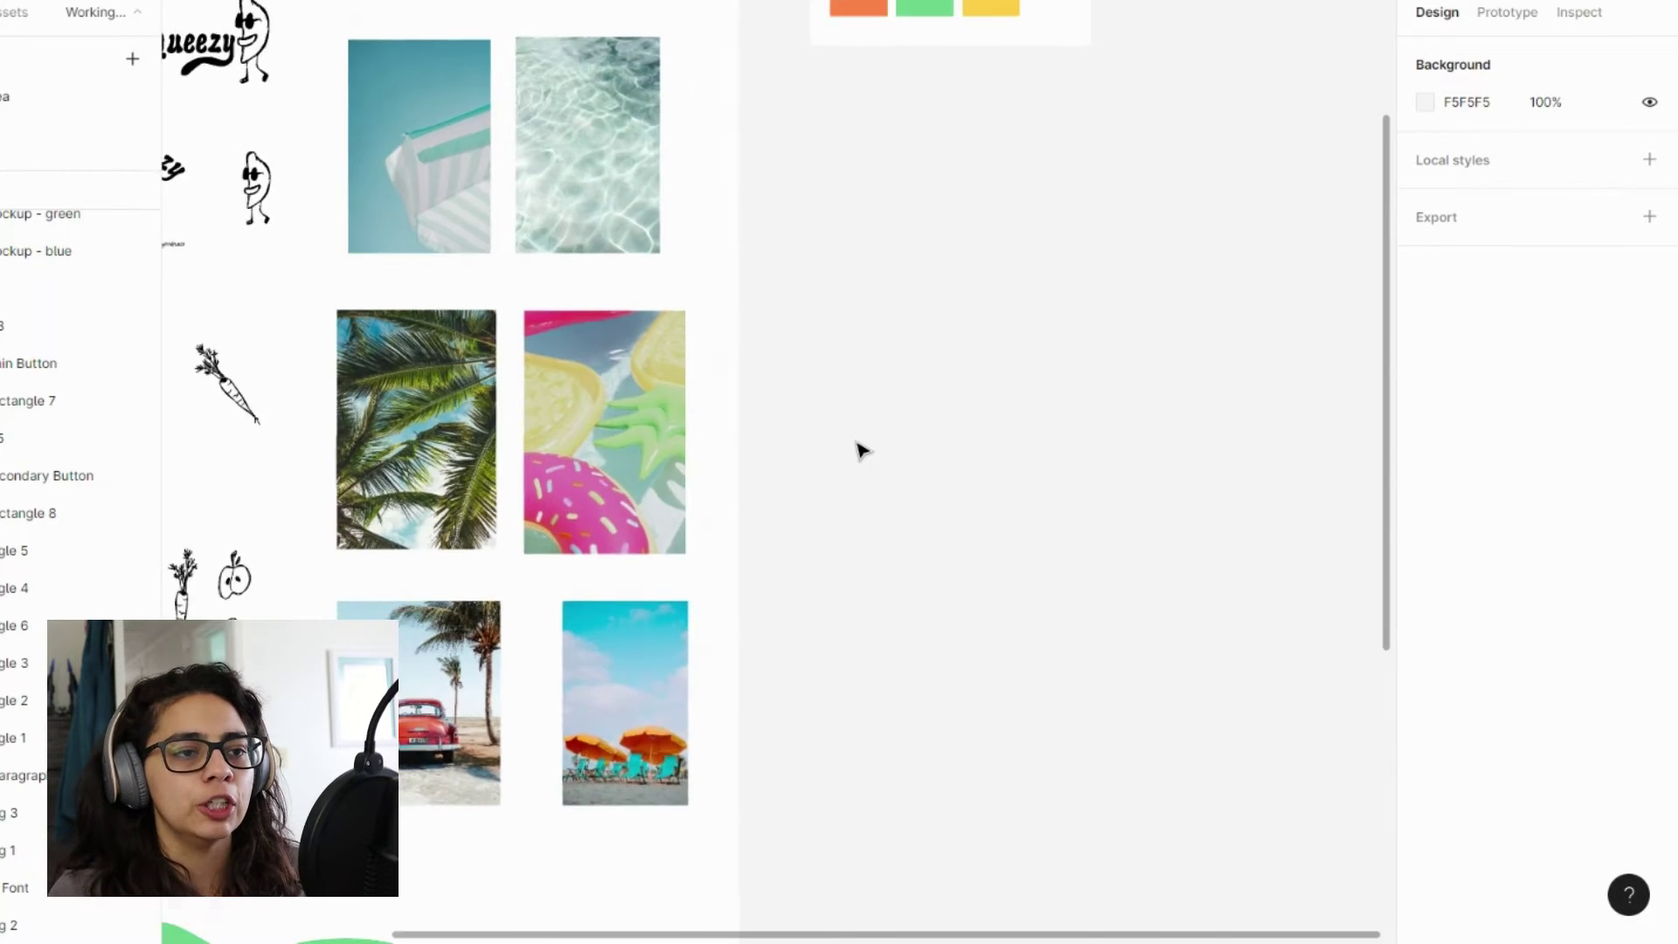
scroll(857, 450, down, 4)
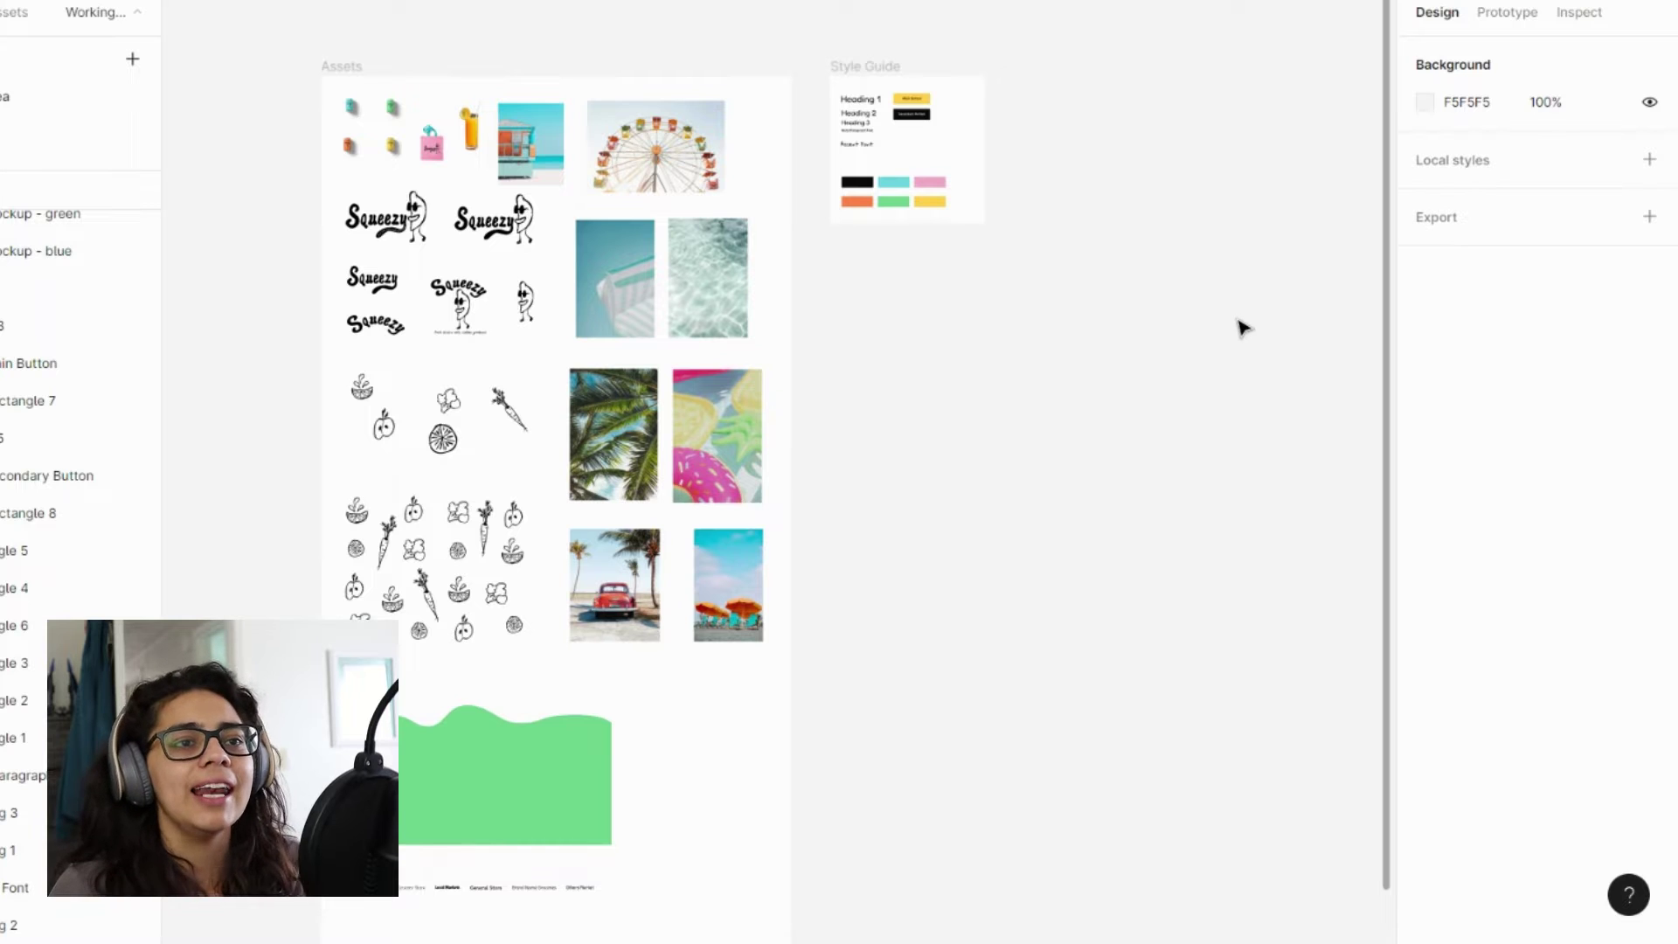
- Create a 1440 × 1024 Desktop preset frame beside the Style Guide
scroll(1114, 359, down, 3)
scroll(1114, 358, right, 3)
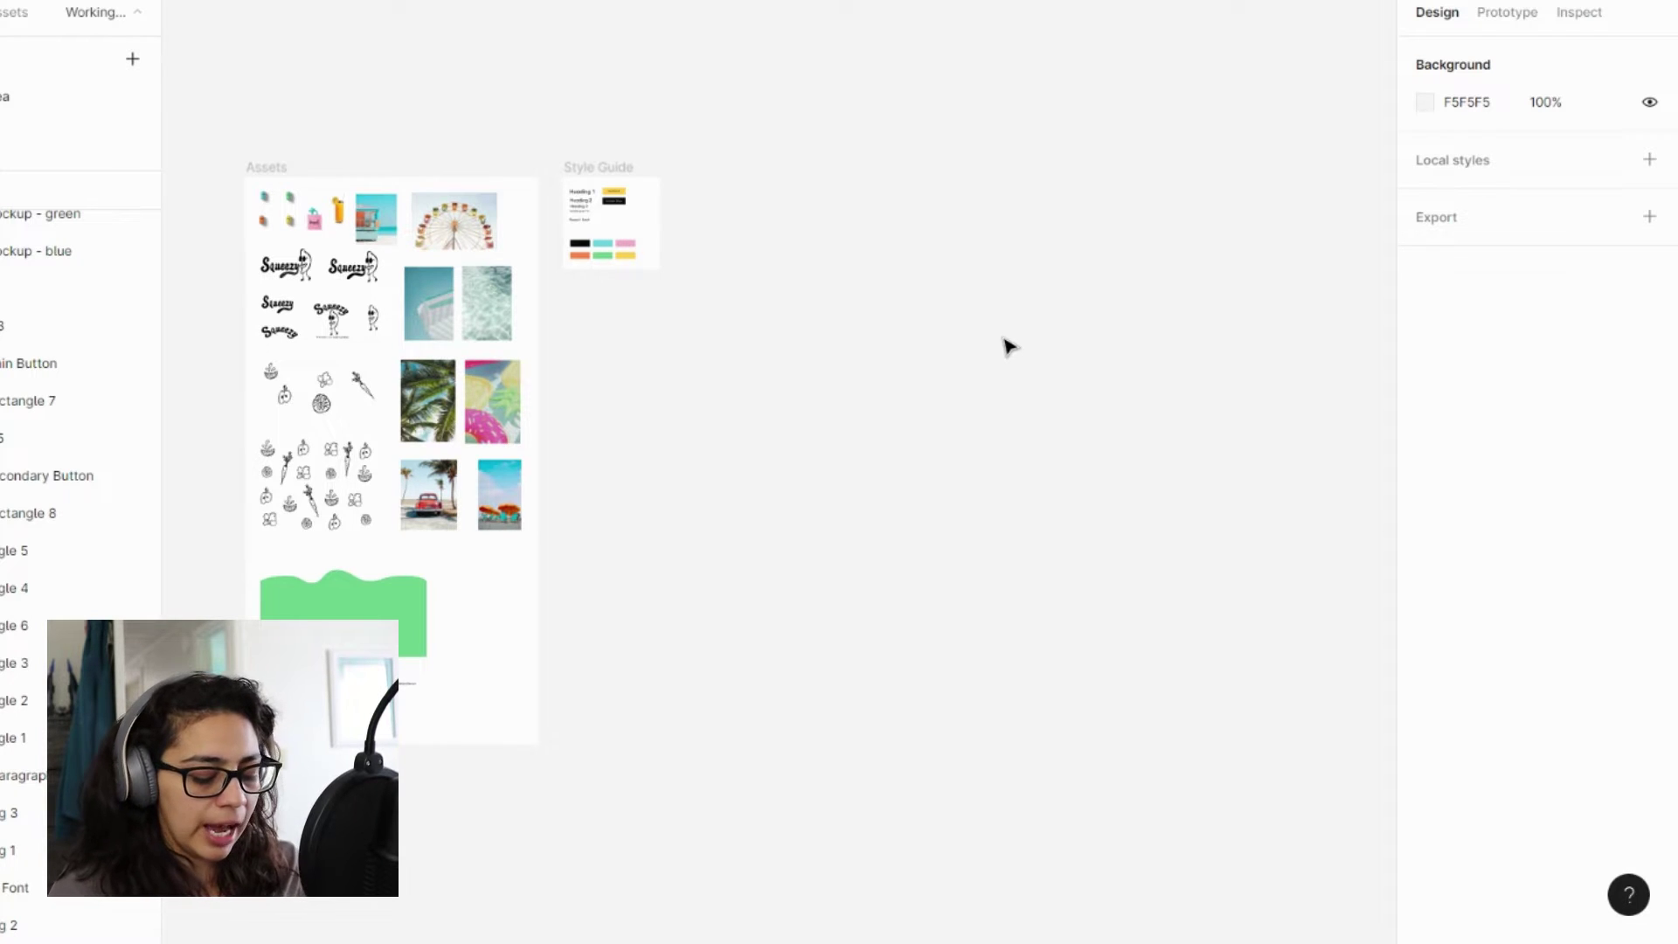
key(f)
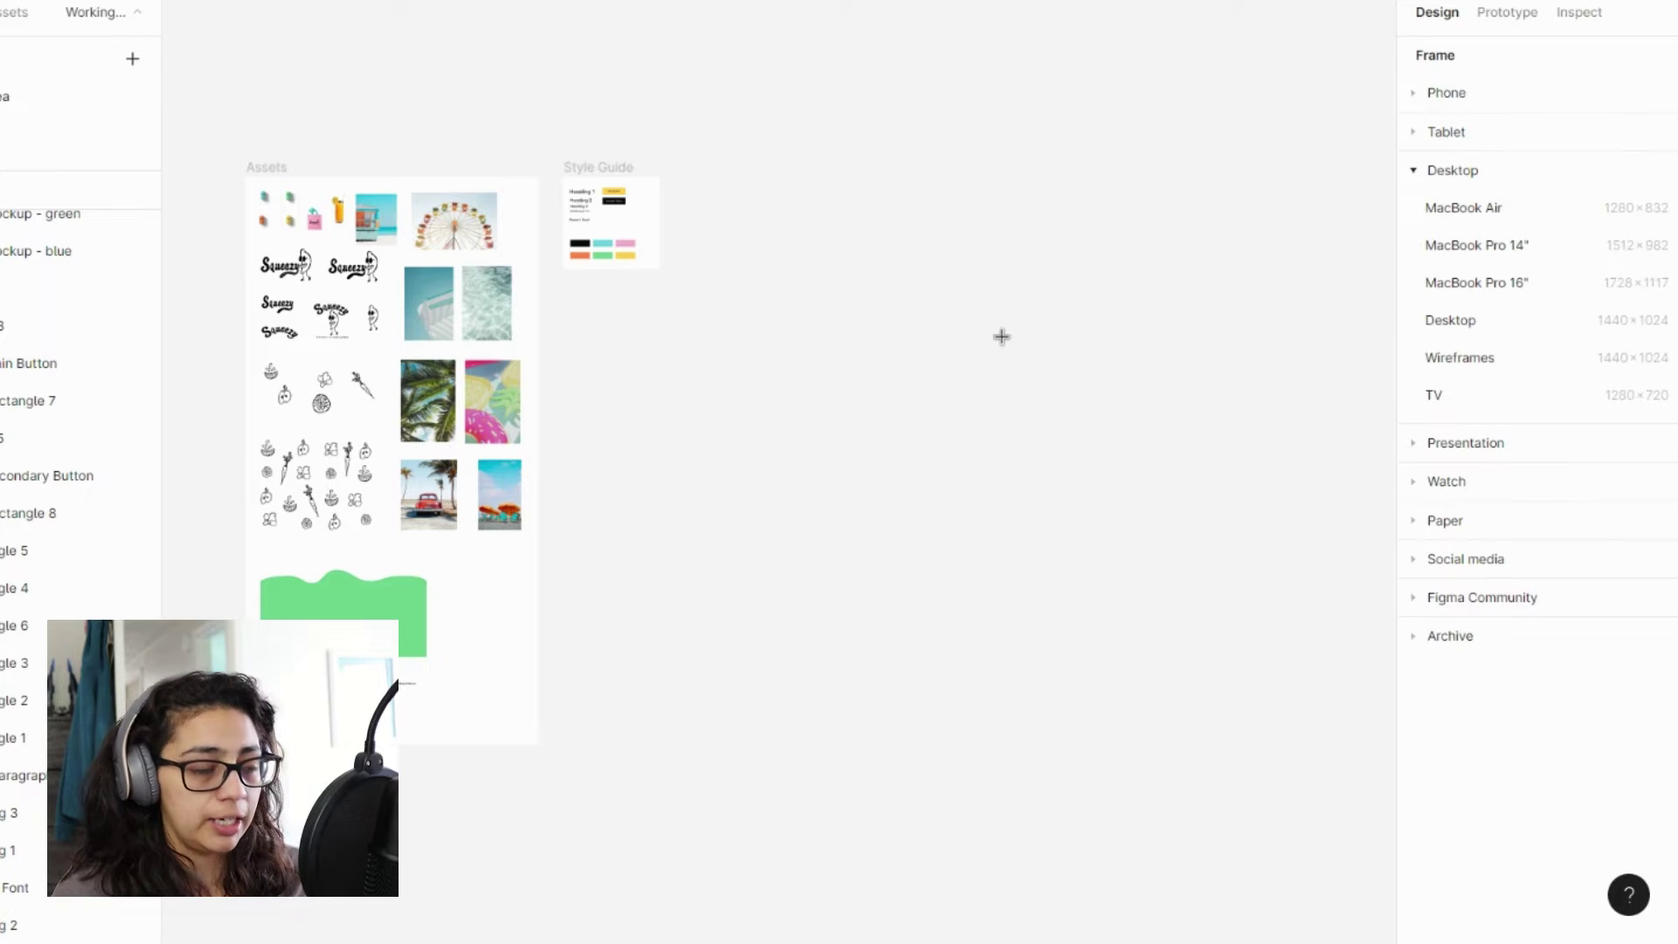
click(1489, 323)
drag(828, 490, 842, 255)
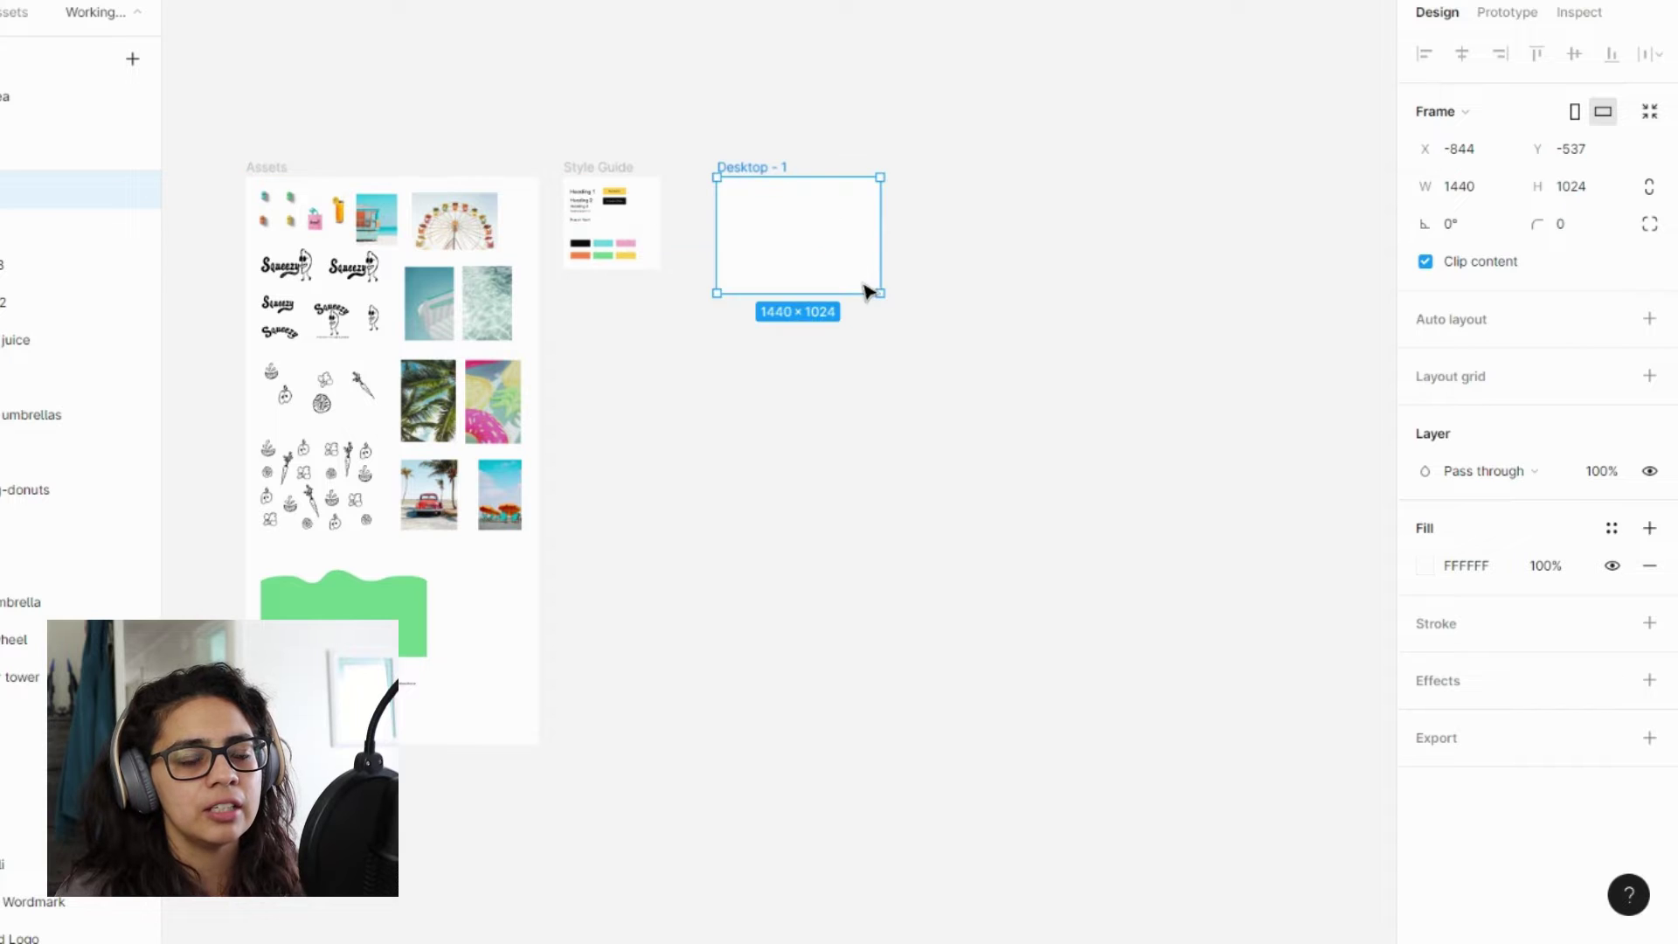
key(Escape)
scroll(802, 254, up, 3)
scroll(805, 256, up, 3)
click(809, 243)
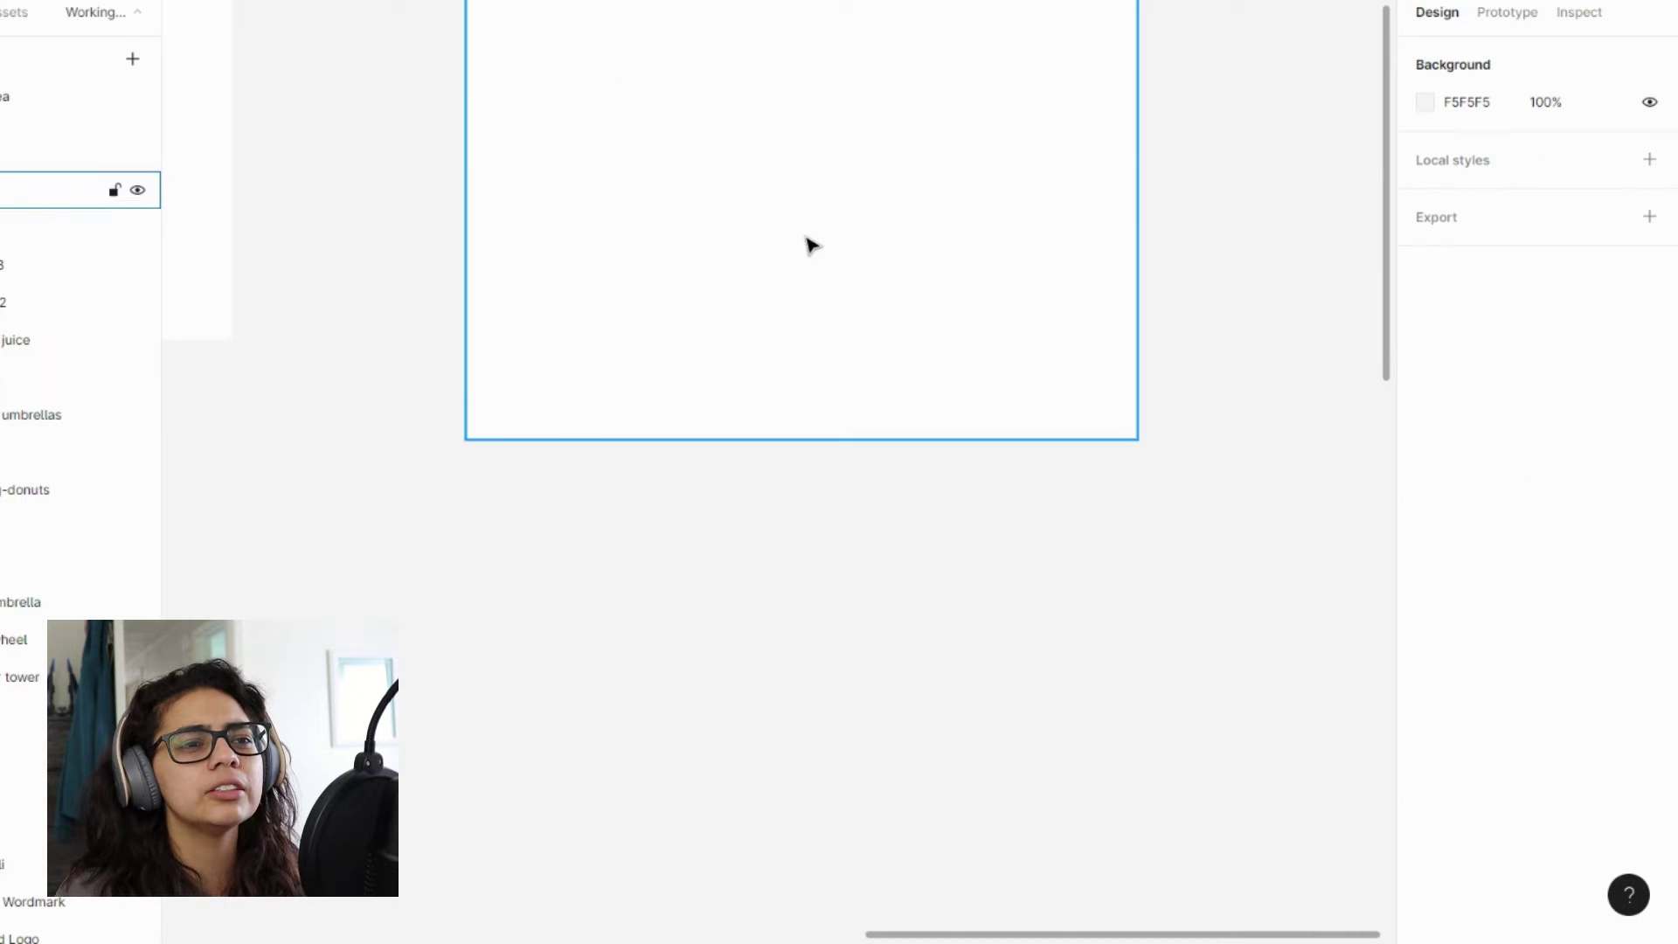
scroll(809, 244, up, 2)
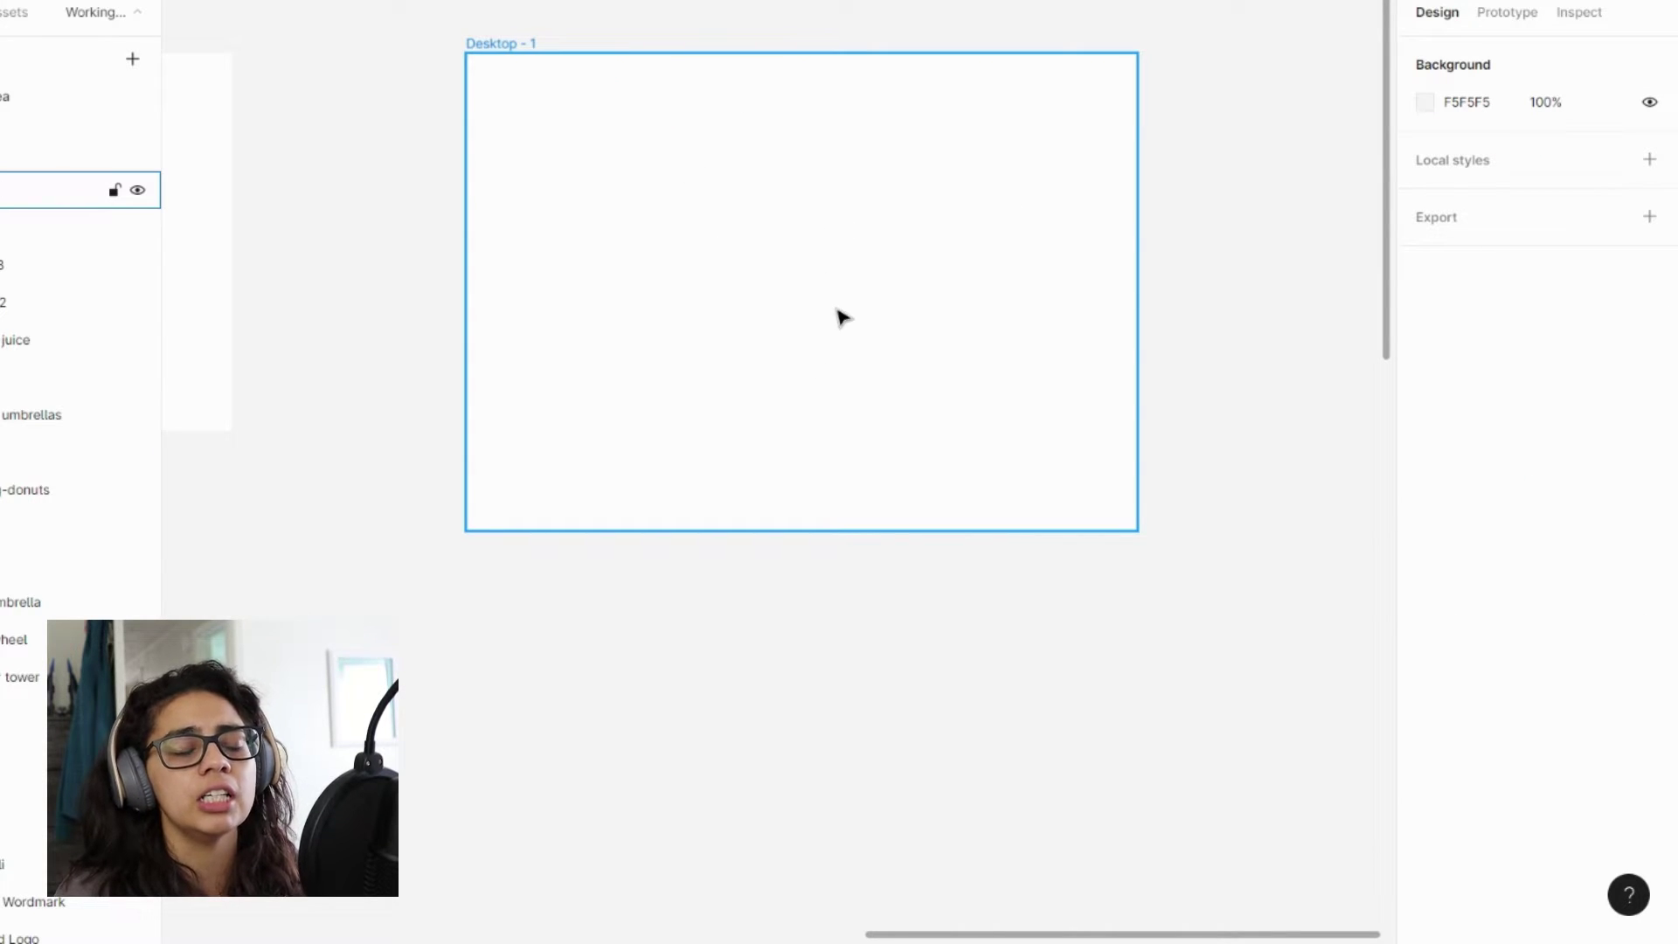
scroll(835, 315, up, 1)
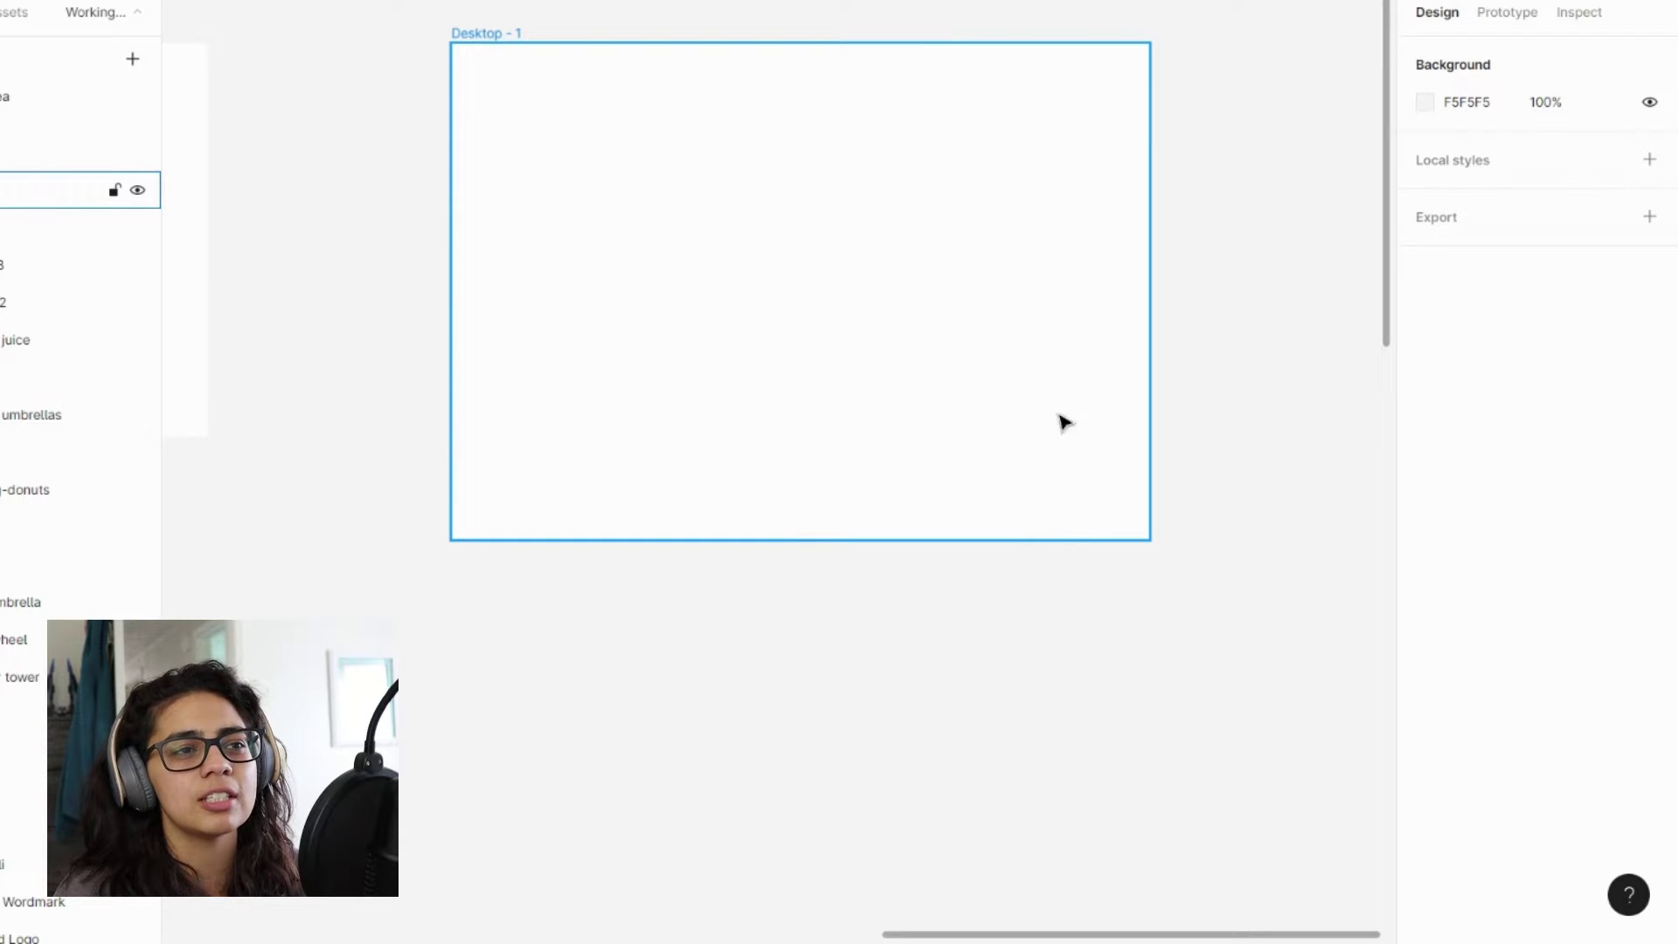
- Try narrowing the empty desktop frame to 504 px wide, and undo the resize
key(Escape)
scroll(960, 282, up, 1)
scroll(961, 281, up, 1)
click(854, 457)
key(Escape)
scroll(854, 458, up, 3)
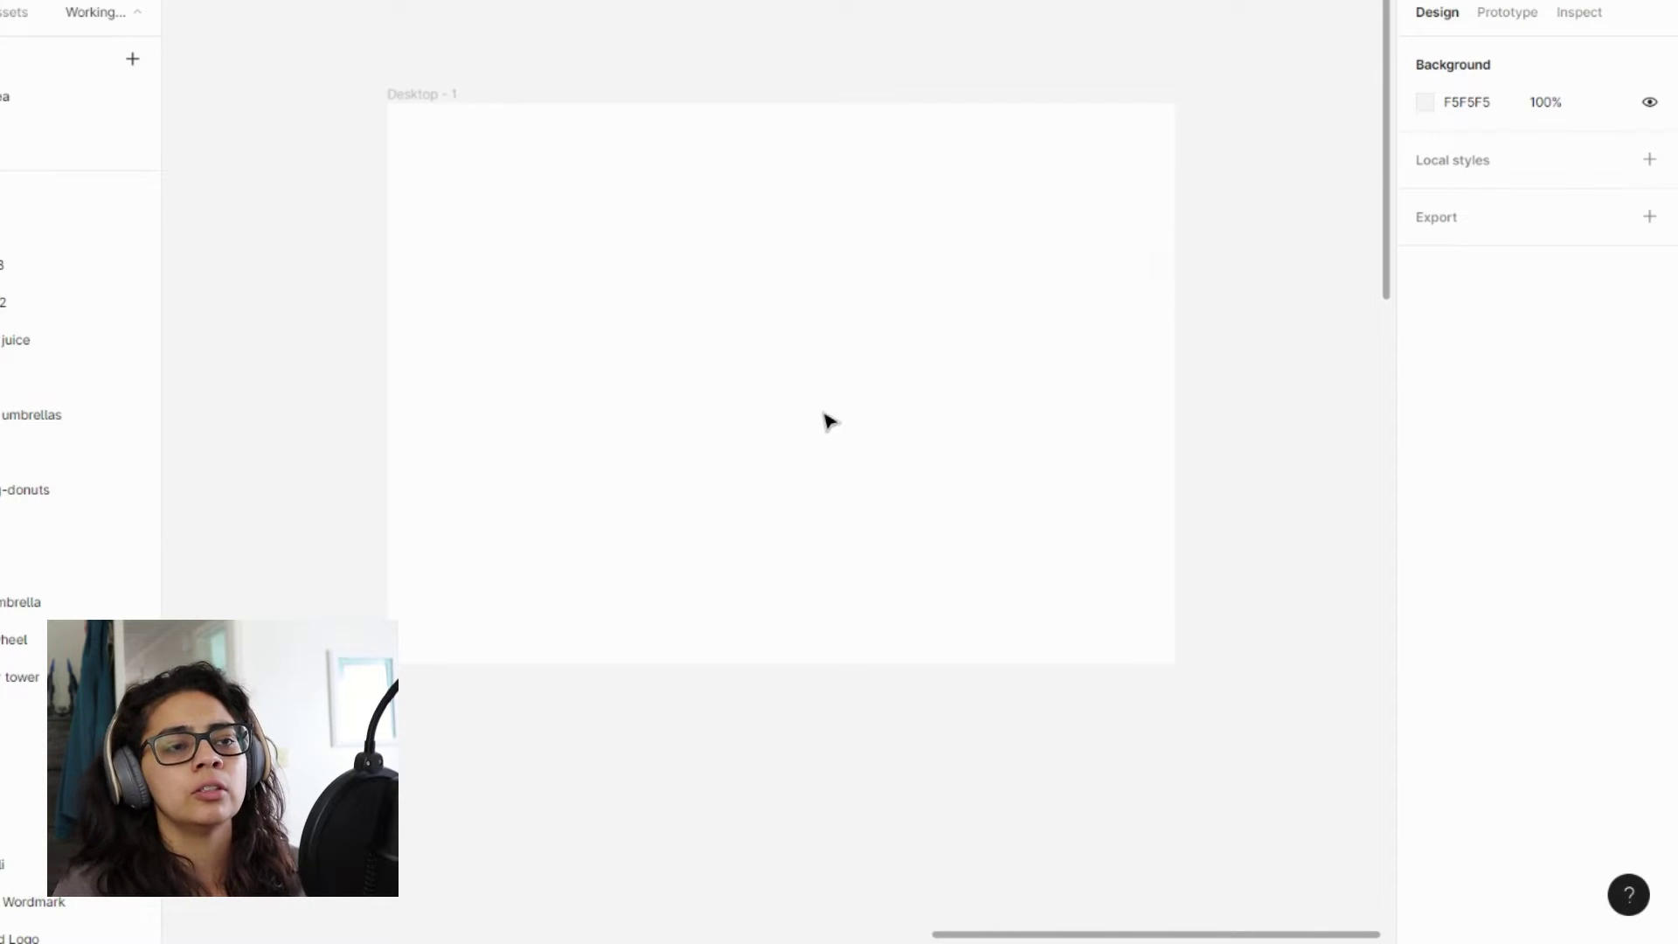
click(1170, 449)
drag(1072, 452, 663, 468)
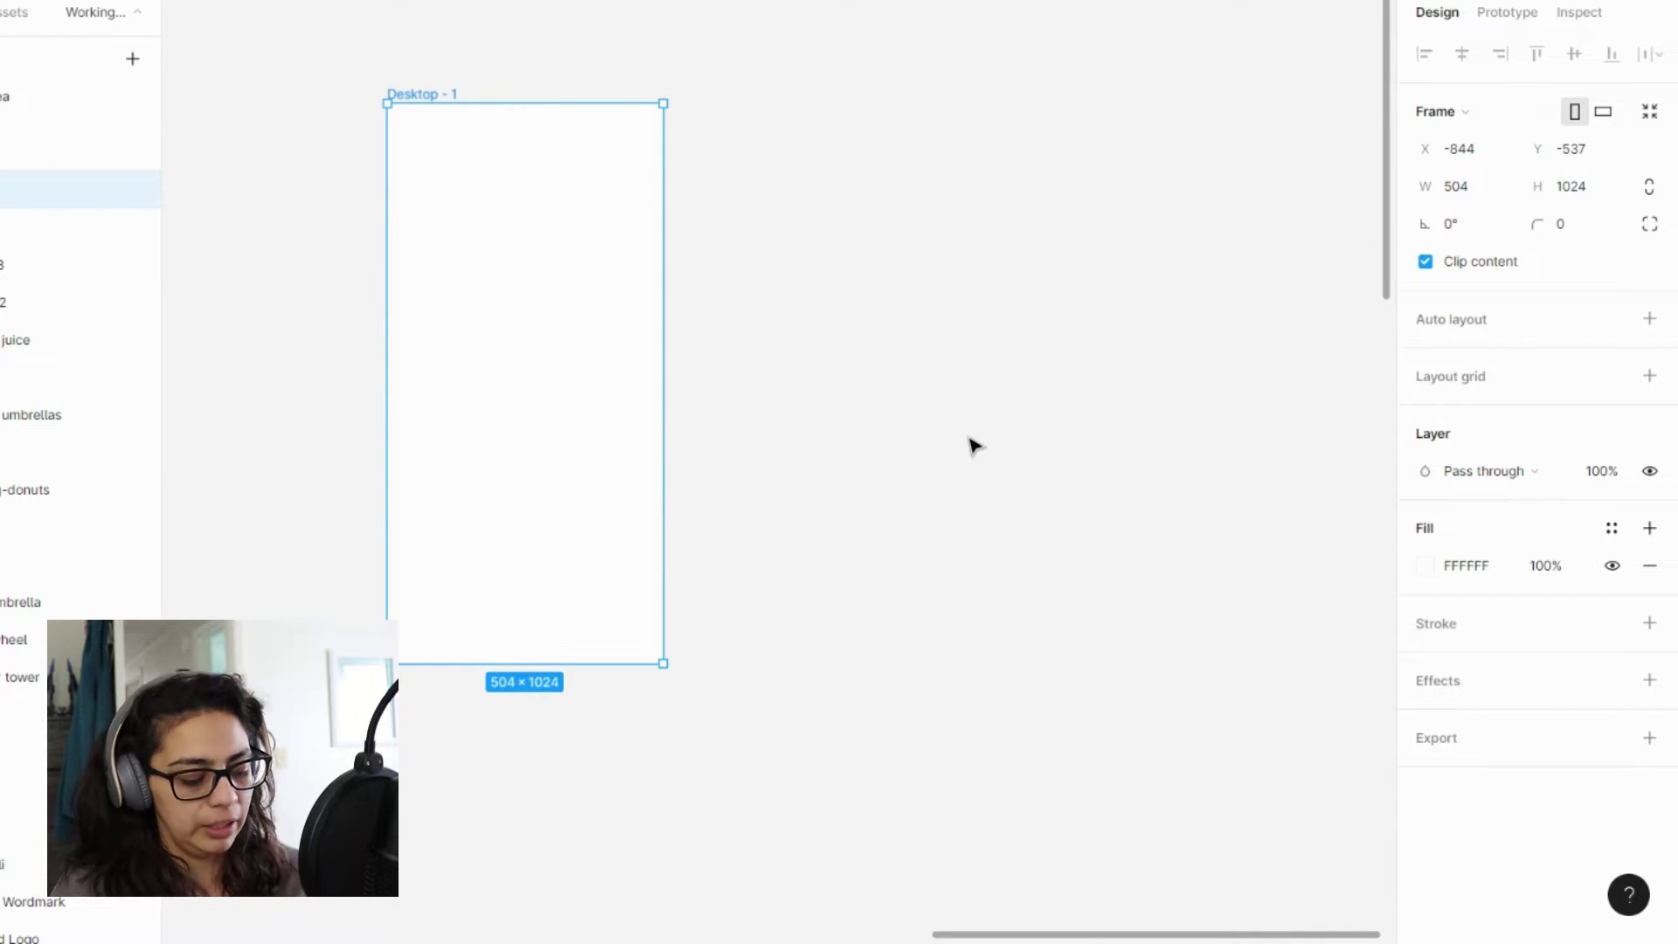
key(ctrl+z)
click(1259, 513)
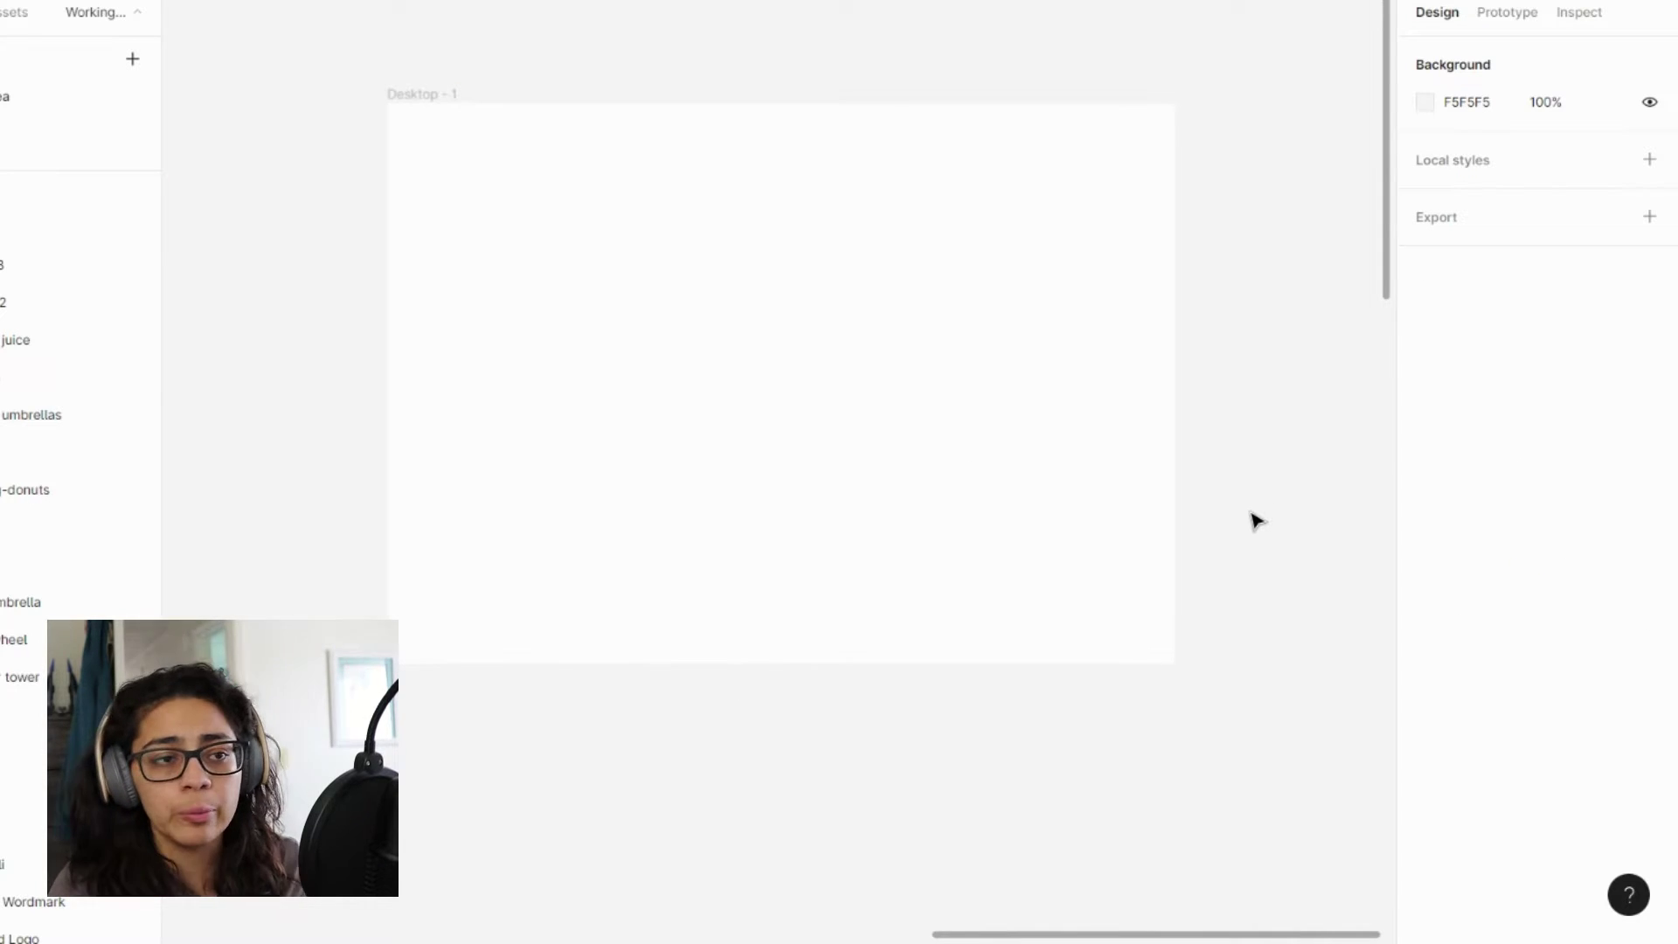
- Duplicate the water photo from the Assets frame into Desktop - 1 and size it to 1440 × 1024 at X 0, Y 0
scroll(1256, 521, down, 5)
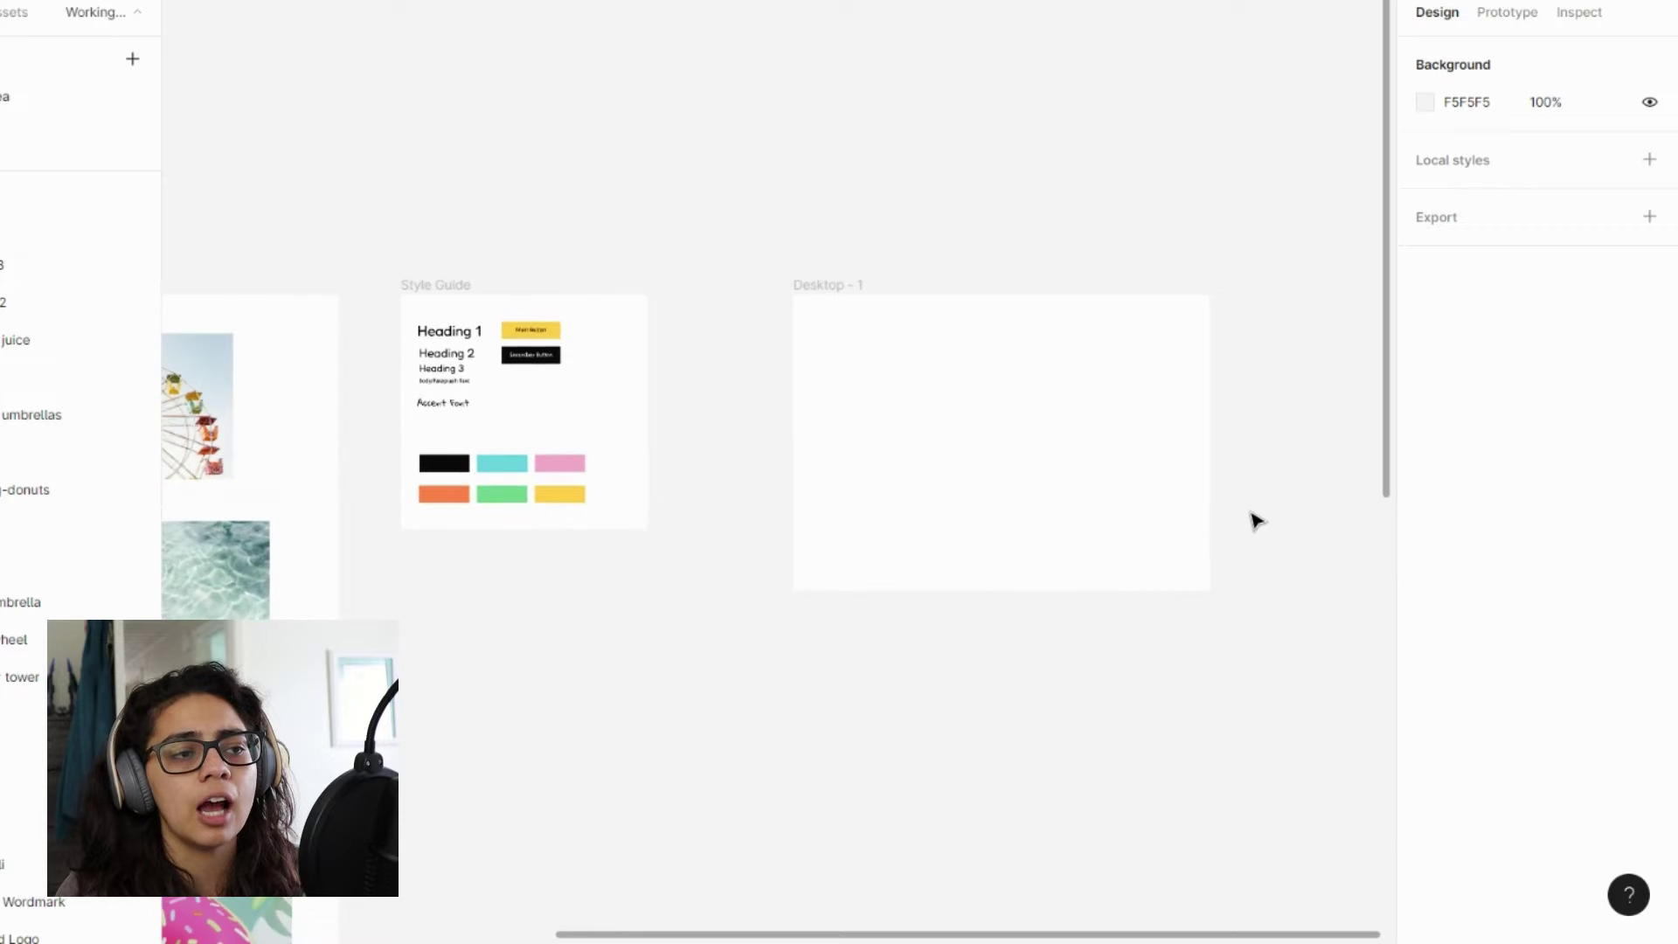
scroll(1256, 521, down, 5)
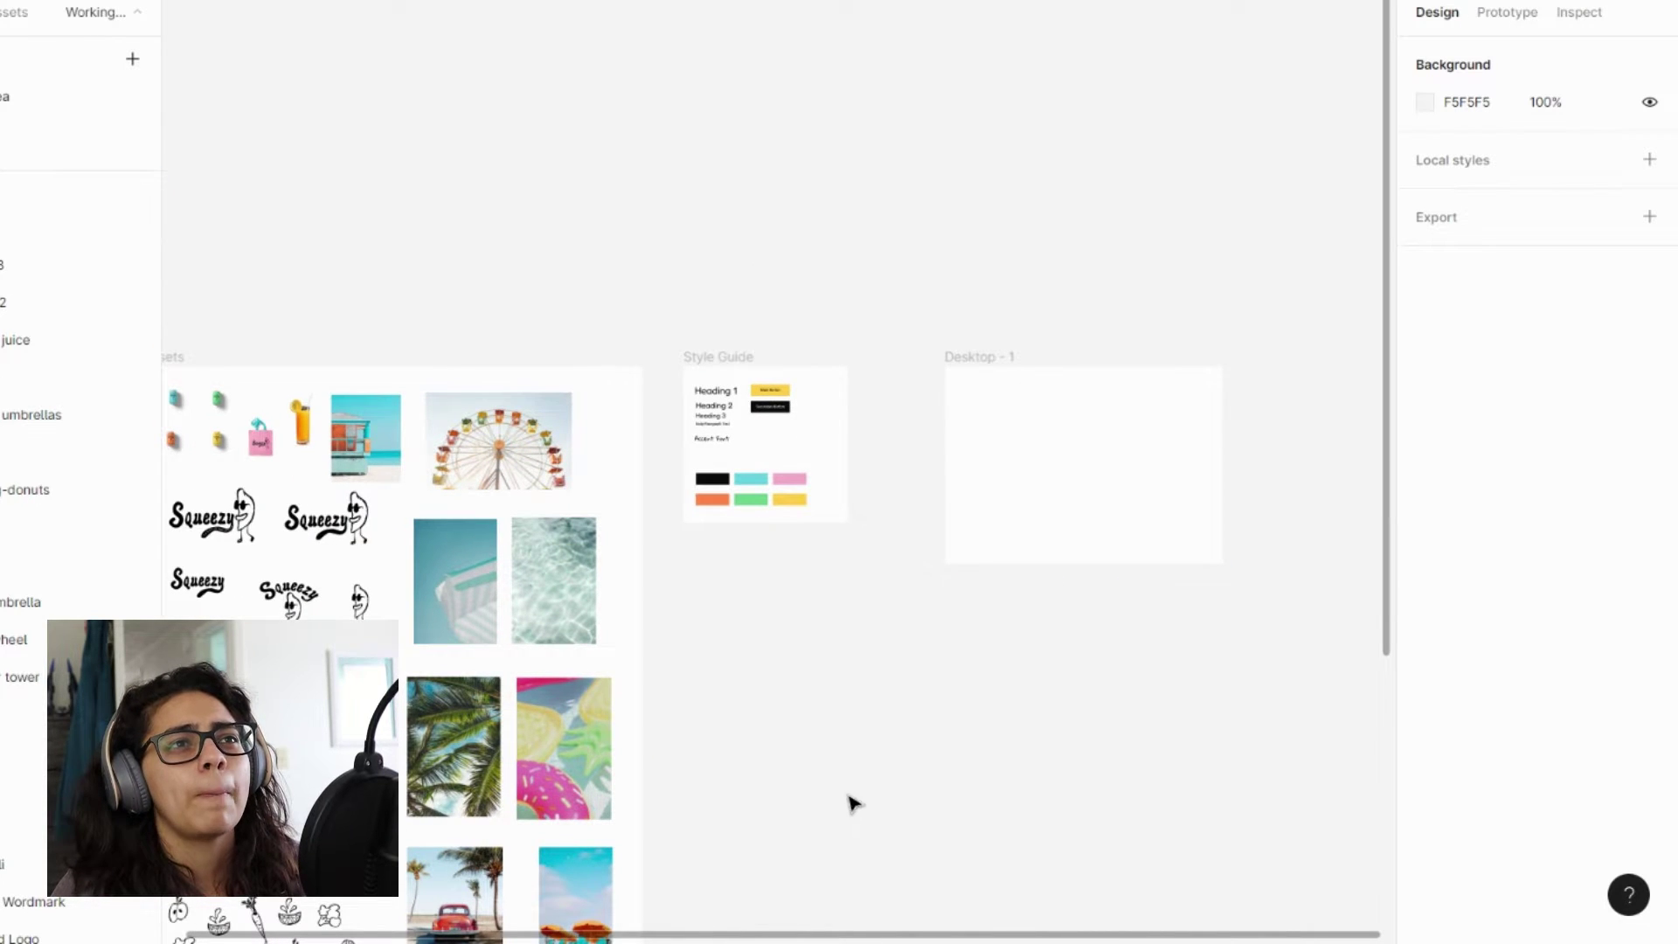
scroll(697, 682, down, 2)
scroll(700, 673, up, 2)
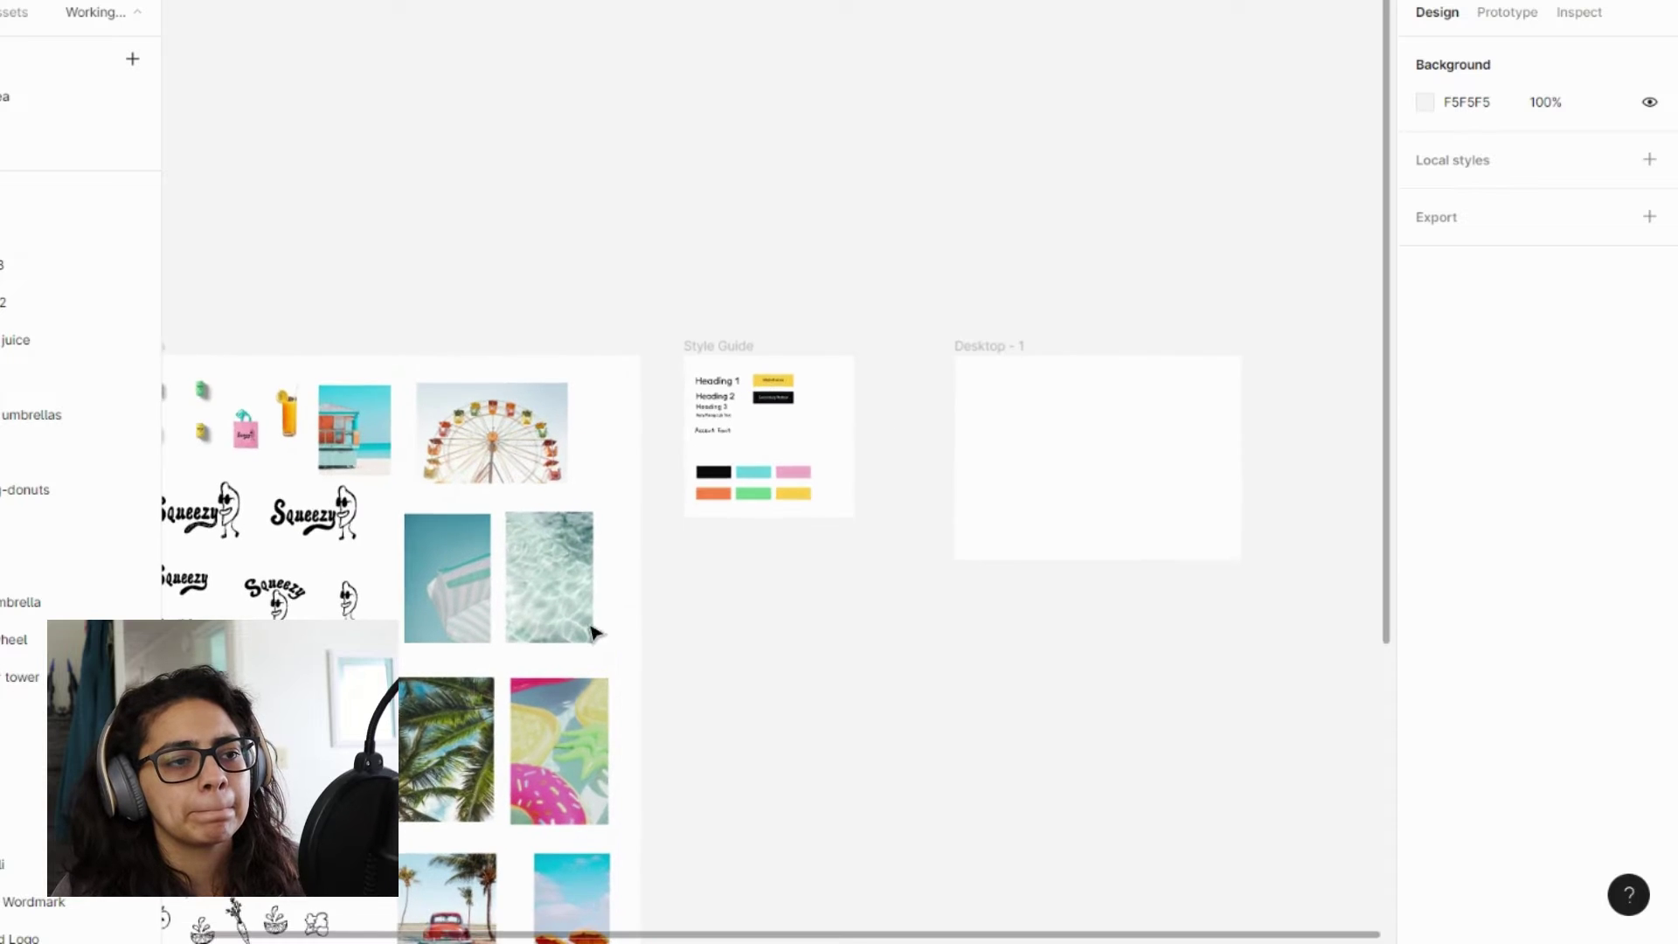
click(592, 630)
click(926, 677)
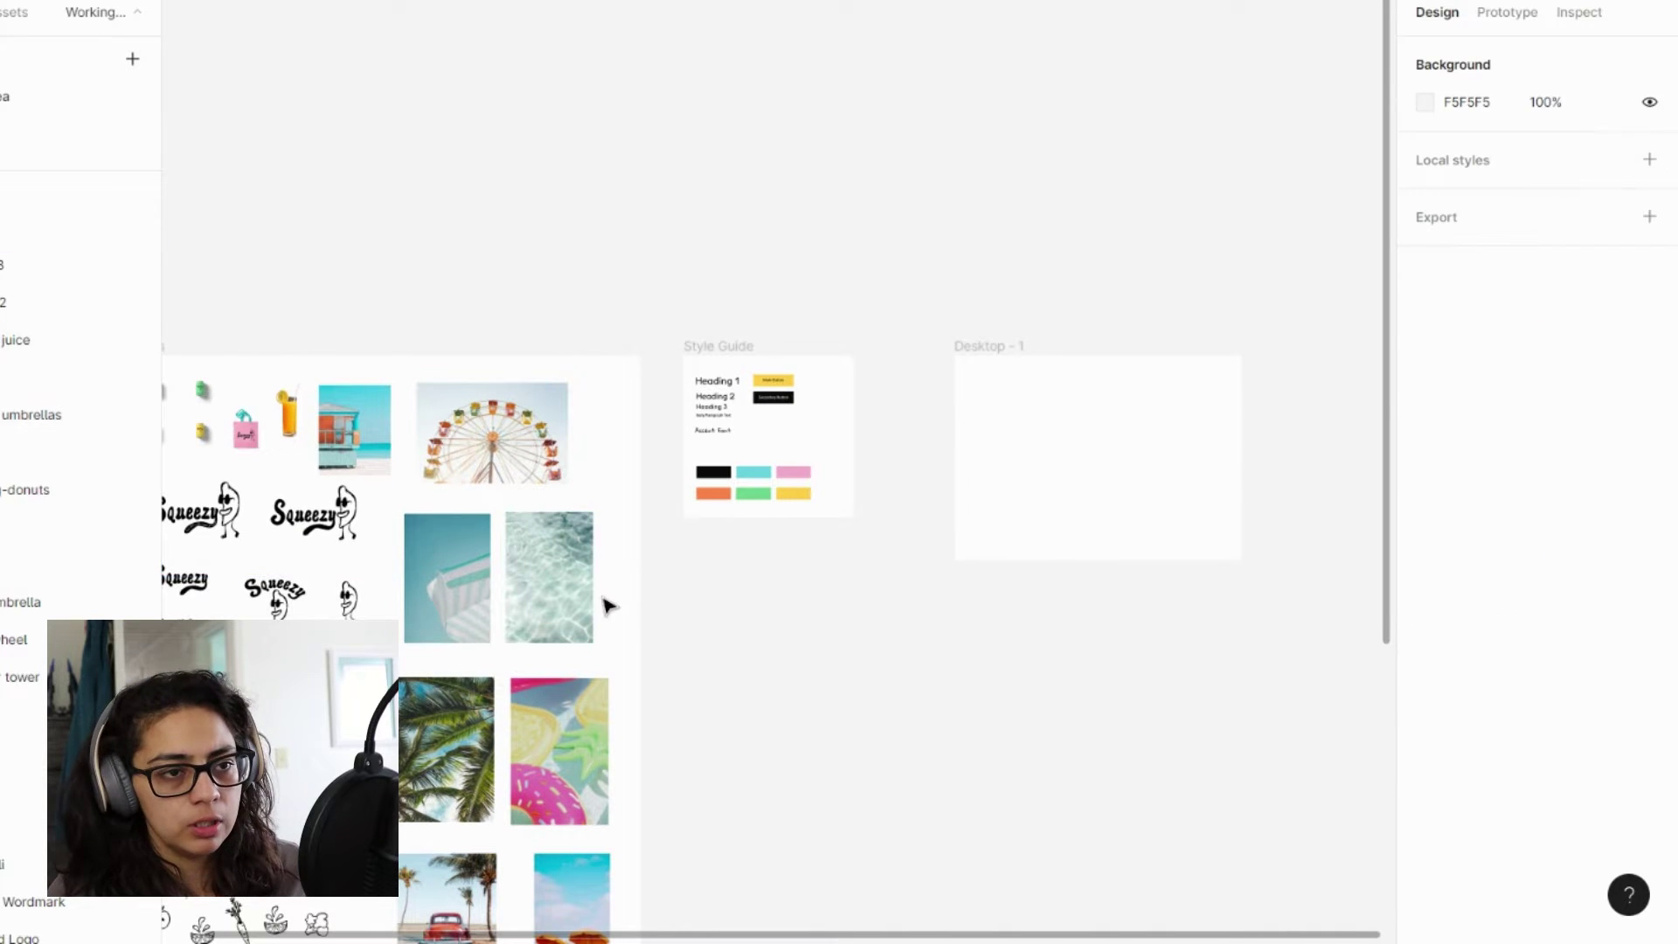
click(588, 602)
key(ctrl+v)
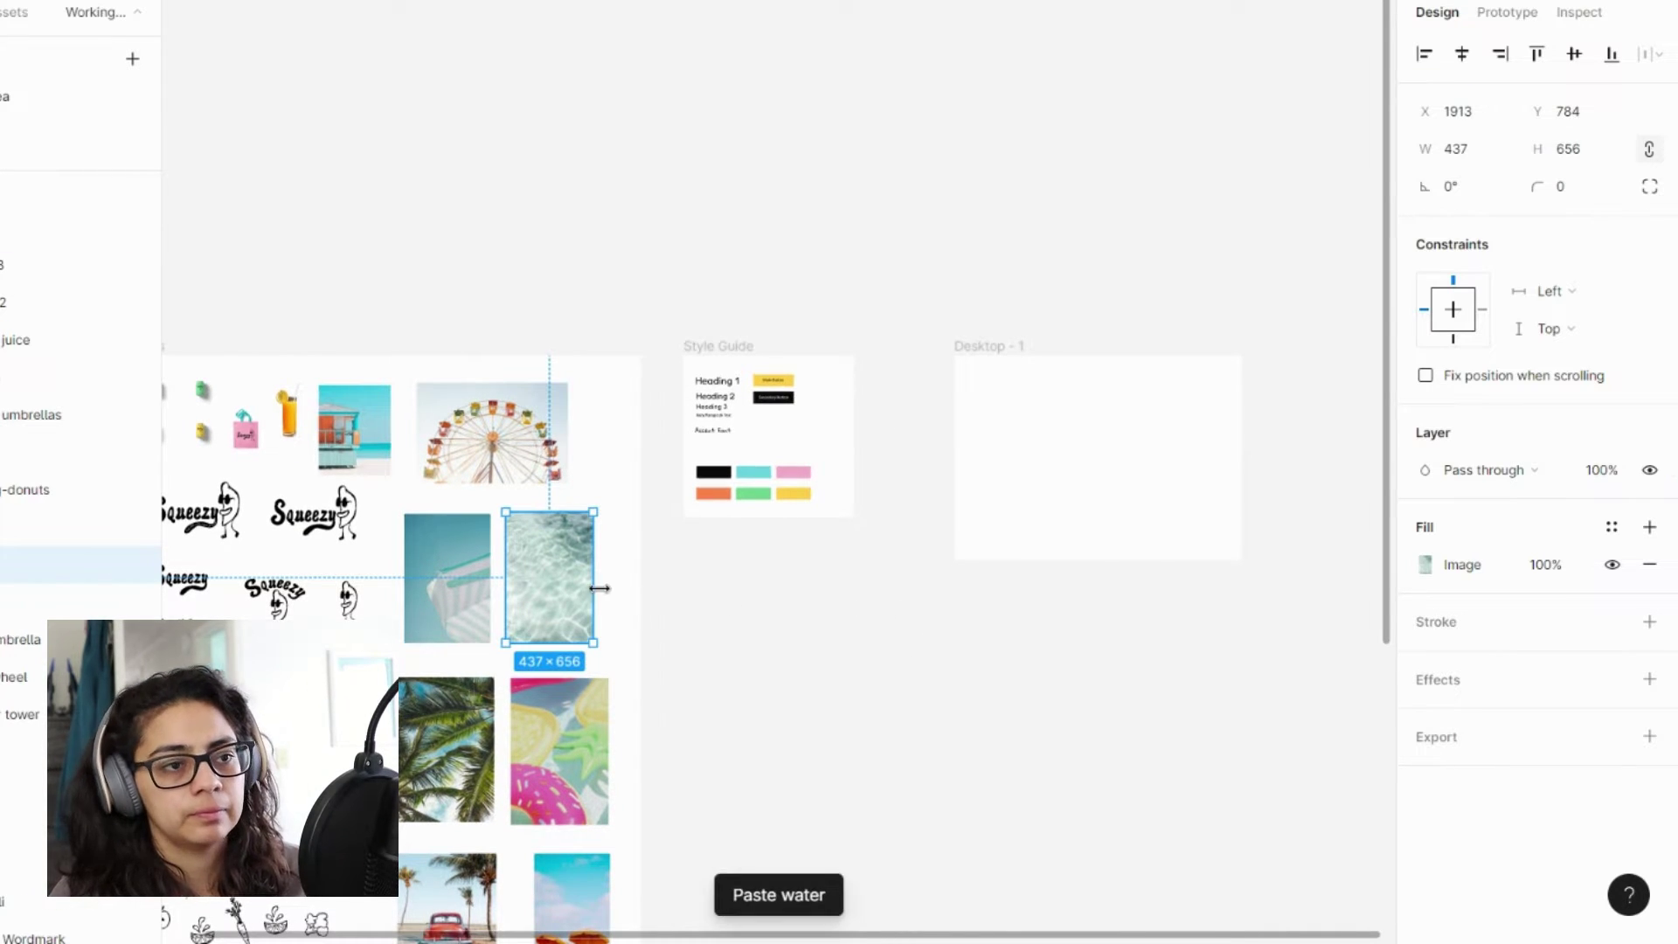
drag(569, 598, 1238, 560)
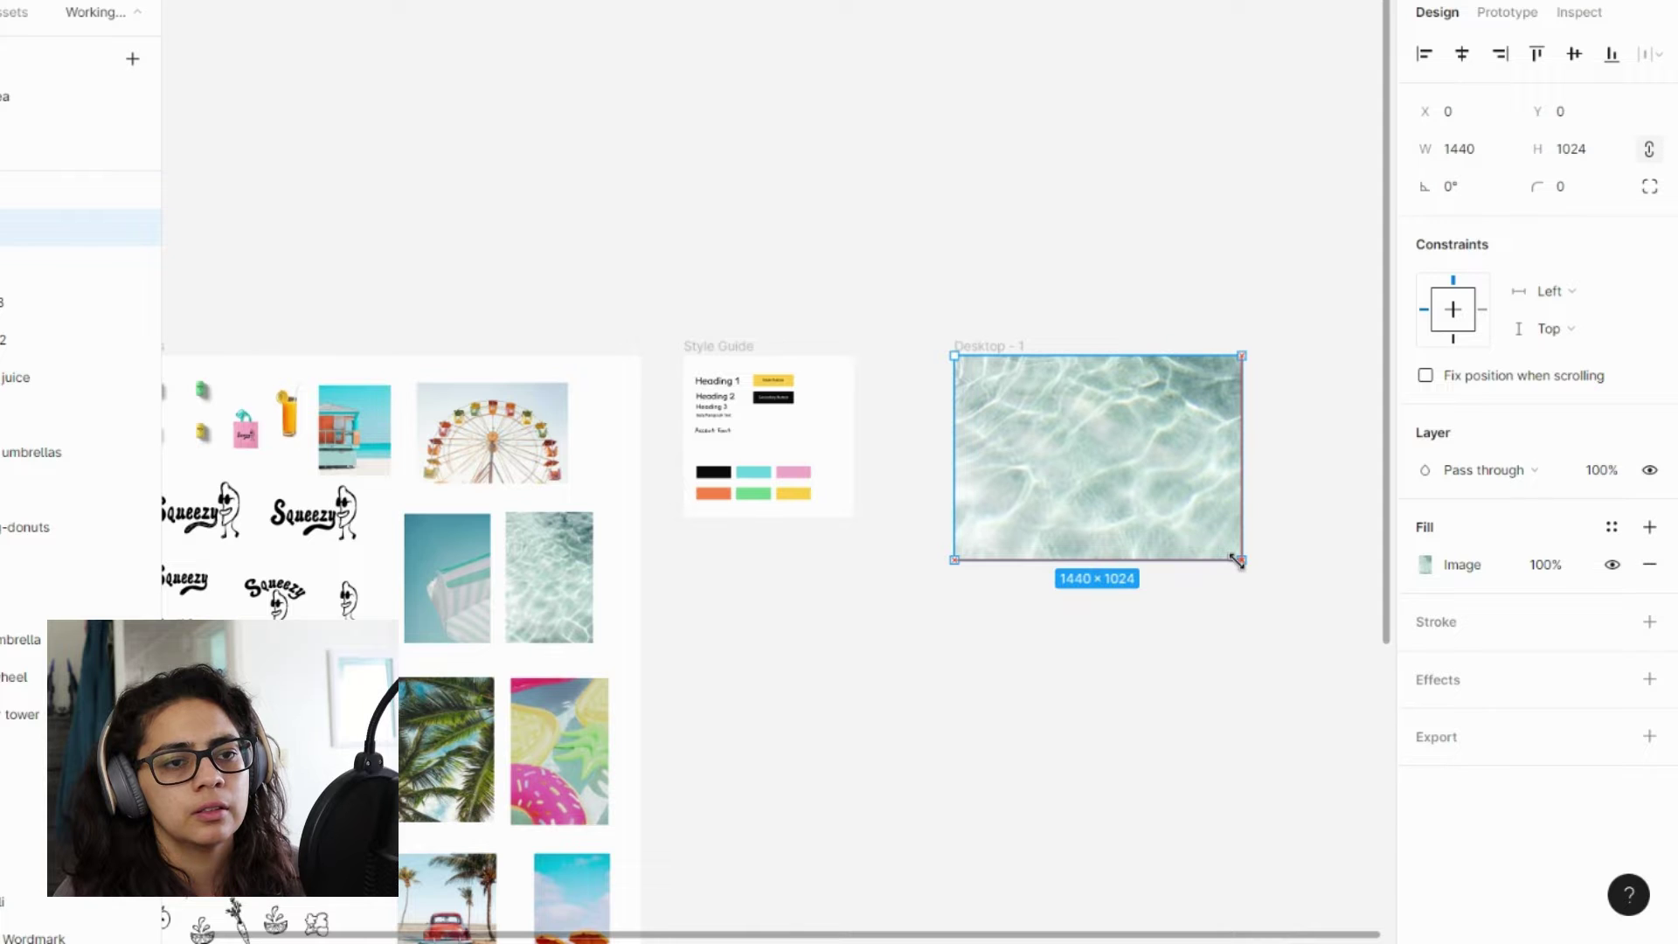
click(1300, 528)
- Try duplicating the Desktop - 1 frame and repositioning the copy, and undo the duplication
scroll(1300, 528, up, 5)
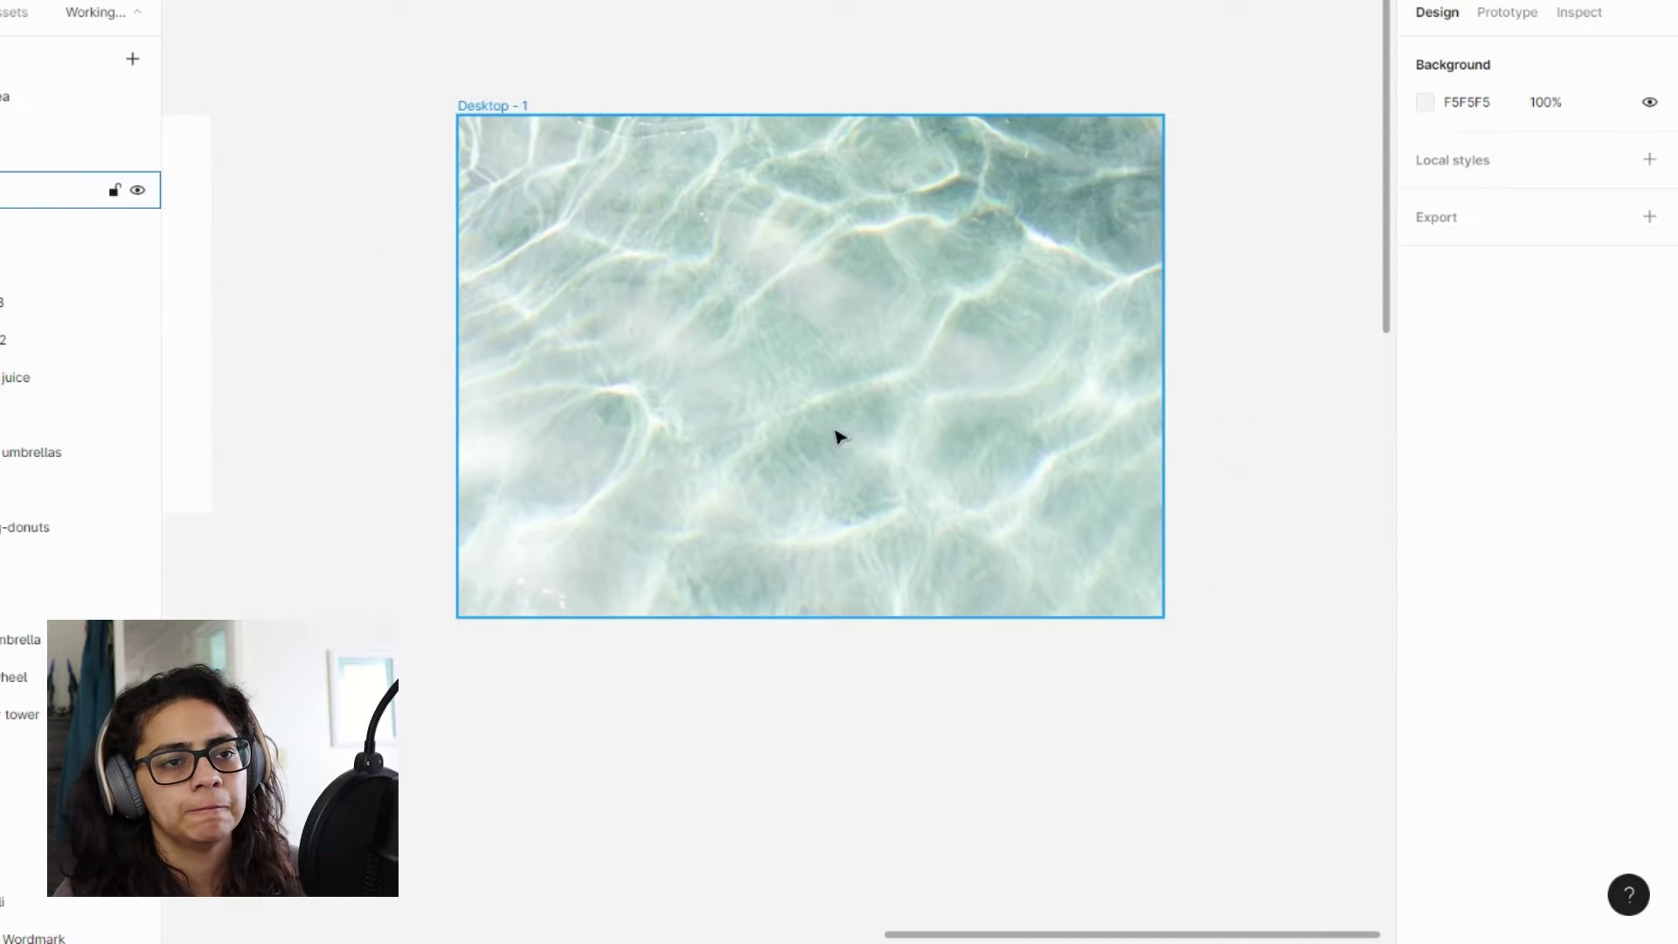
click(888, 423)
key(ctrl+d)
drag(1135, 516, 450, 488)
scroll(962, 510, up, 2)
scroll(962, 509, down, 3)
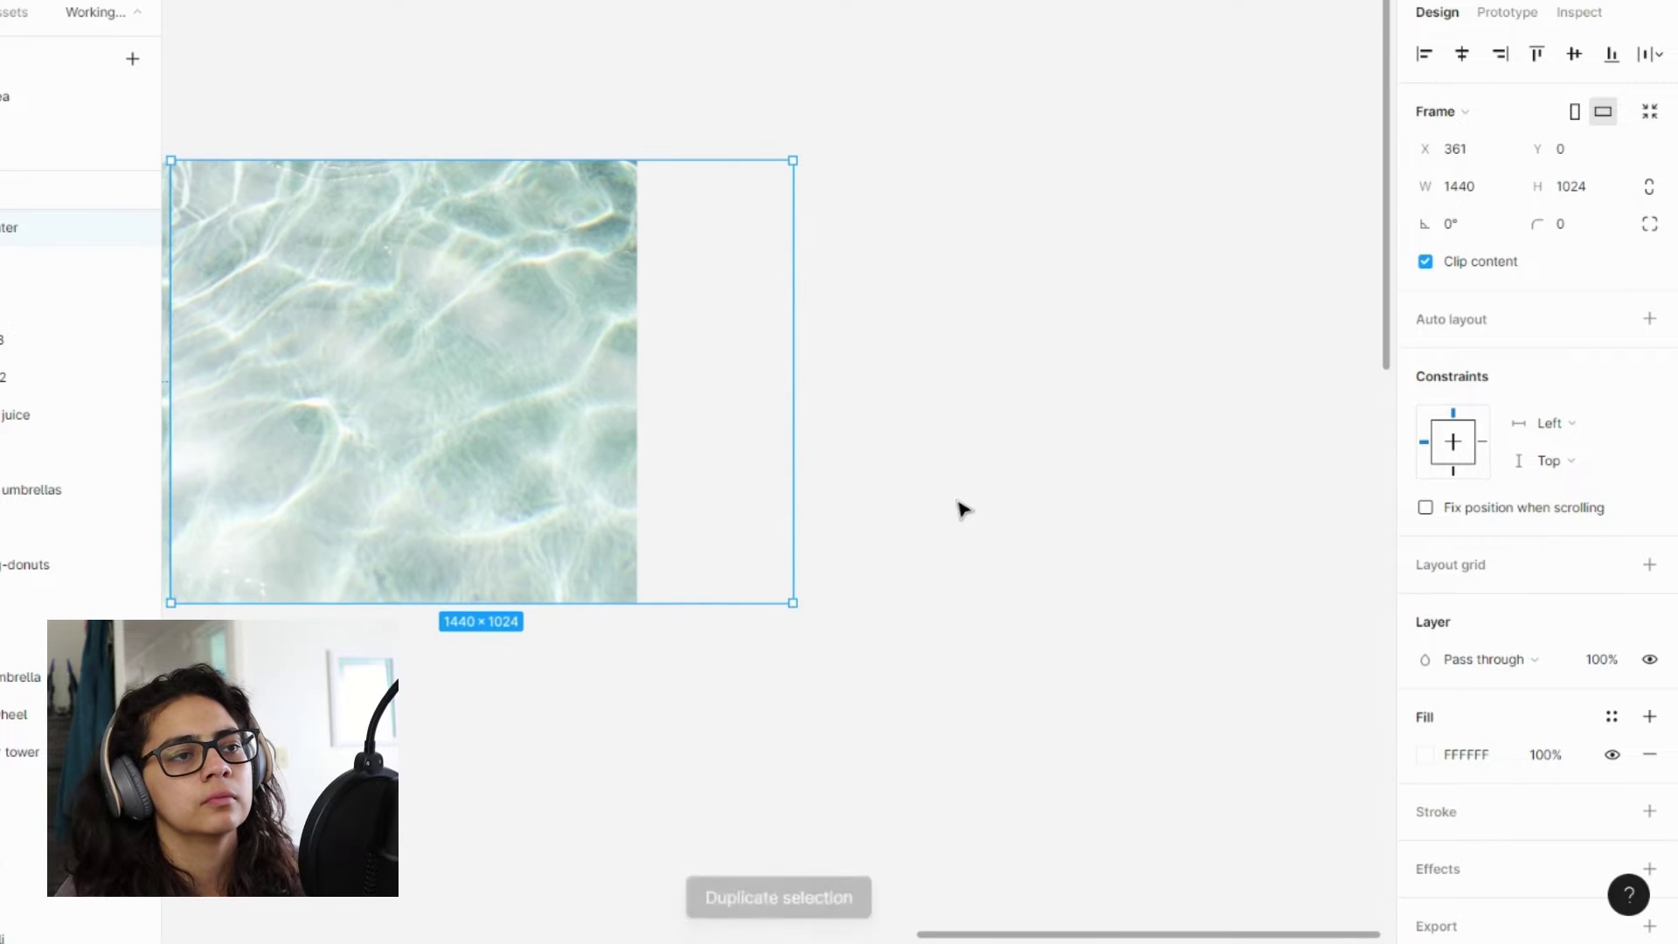
scroll(961, 510, left, 10)
drag(900, 490, 752, 483)
key(ctrl+z)
key(ctrl+z)
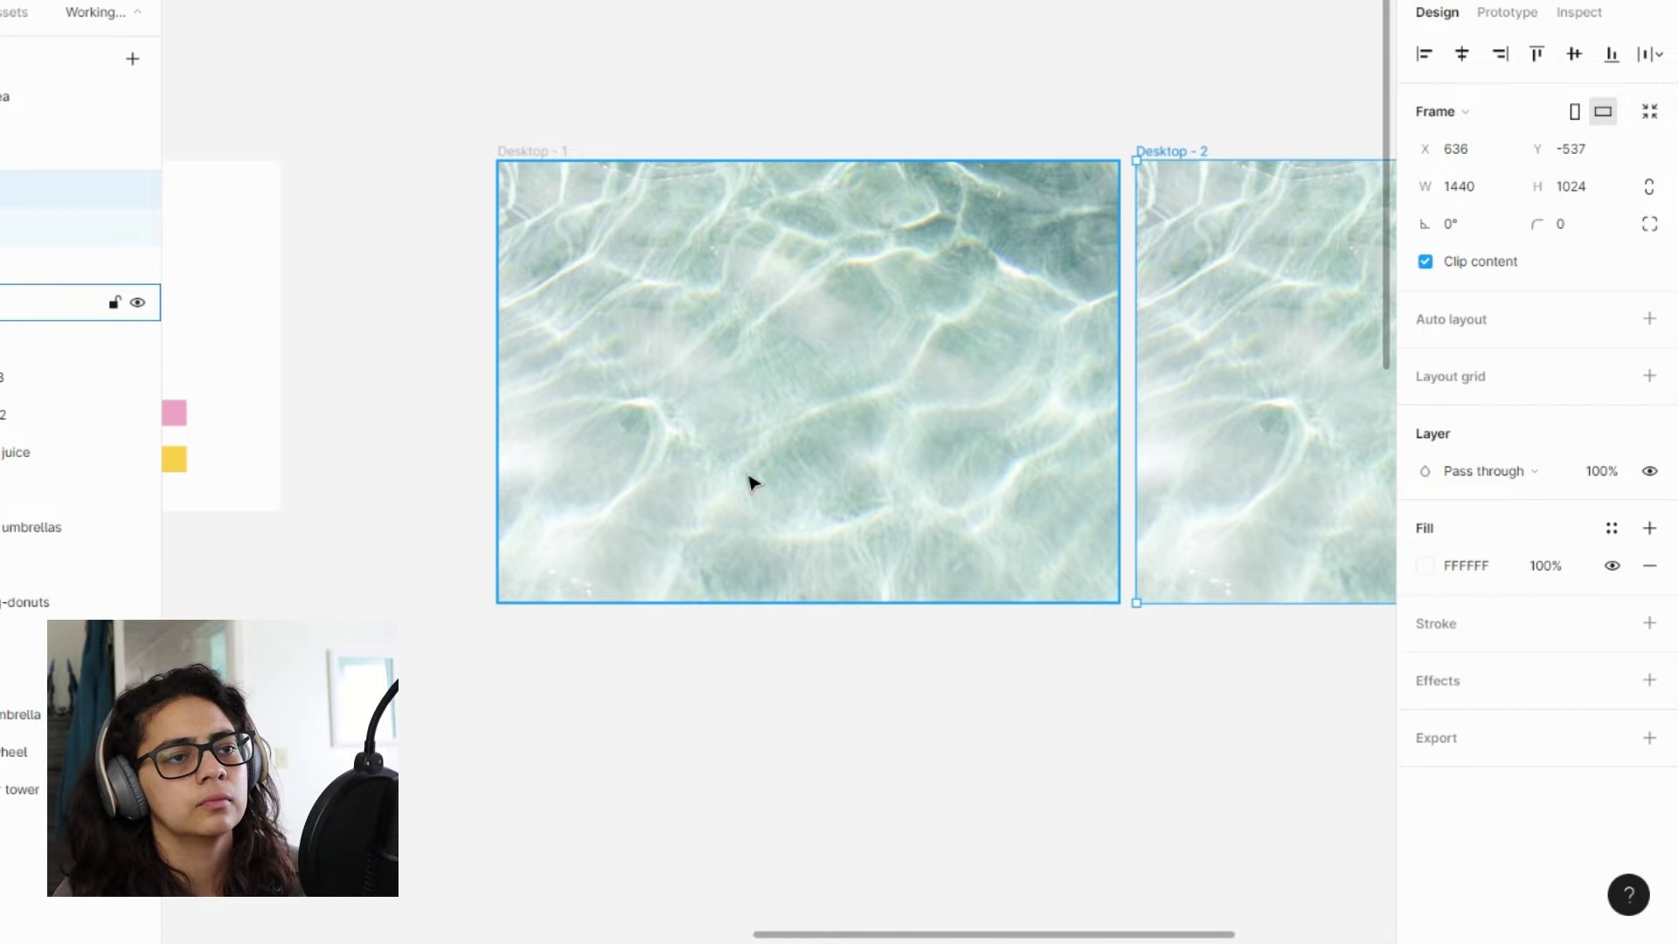
key(ctrl+shift+z)
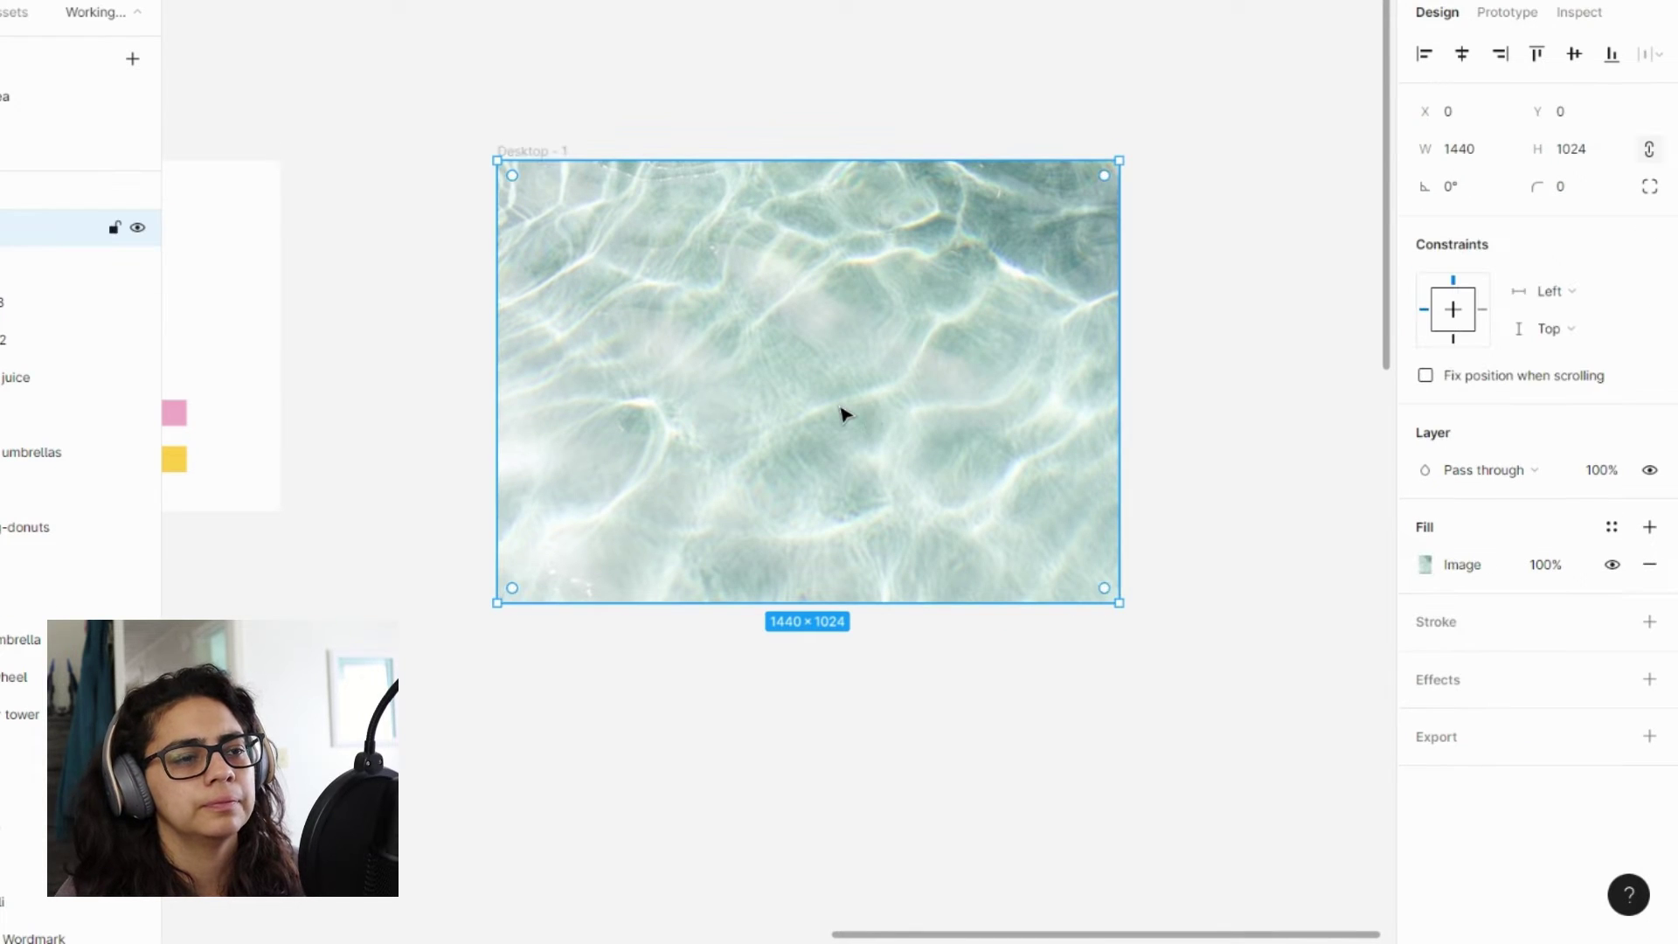
- Duplicate the water photo in place within the Desktop - 1 frame
double_click(844, 414)
click(1181, 271)
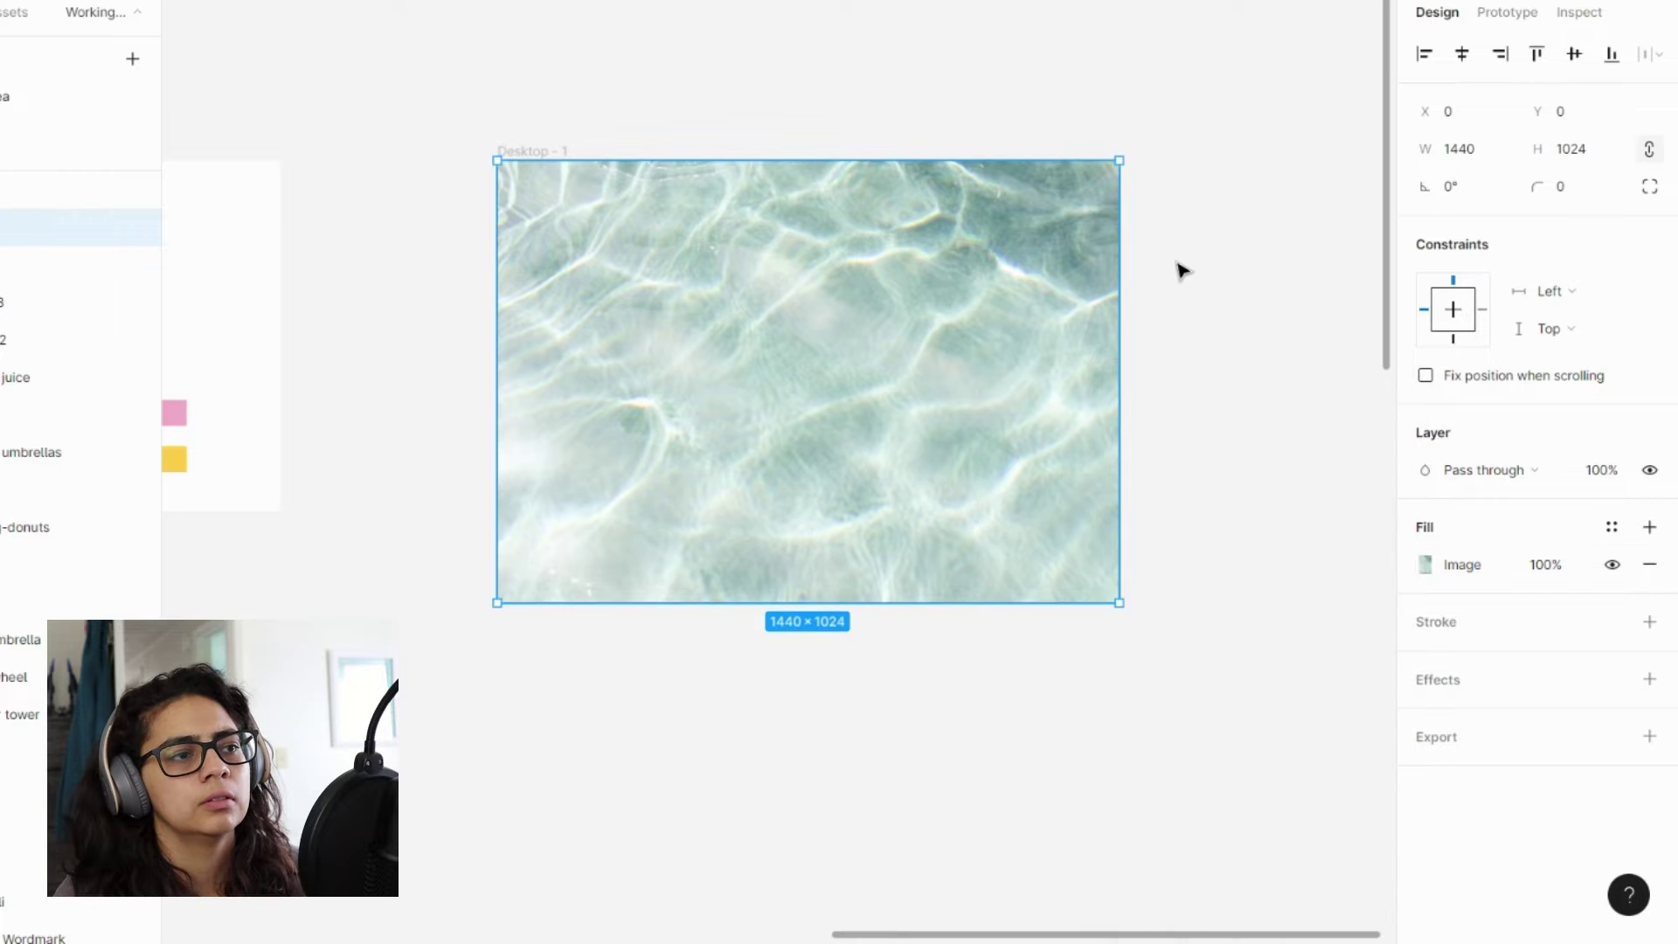
key(ctrl+d)
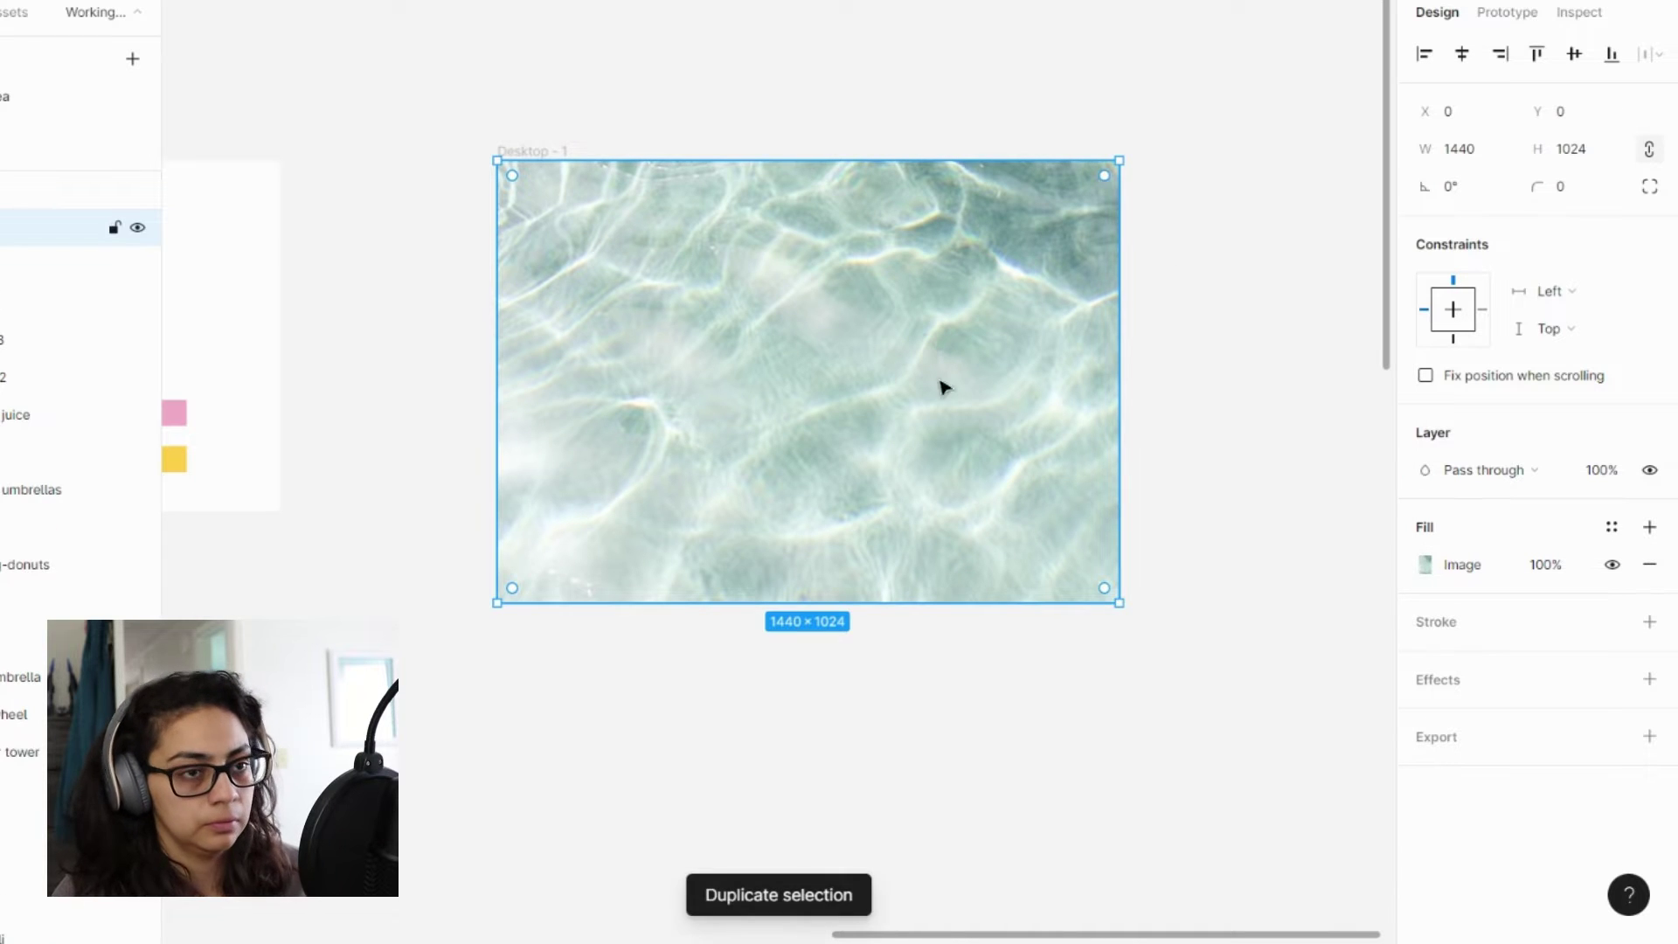
- Change the duplicated photo's fill to solid teal 67D2E0 and send that layer behind the water photo
click(1425, 564)
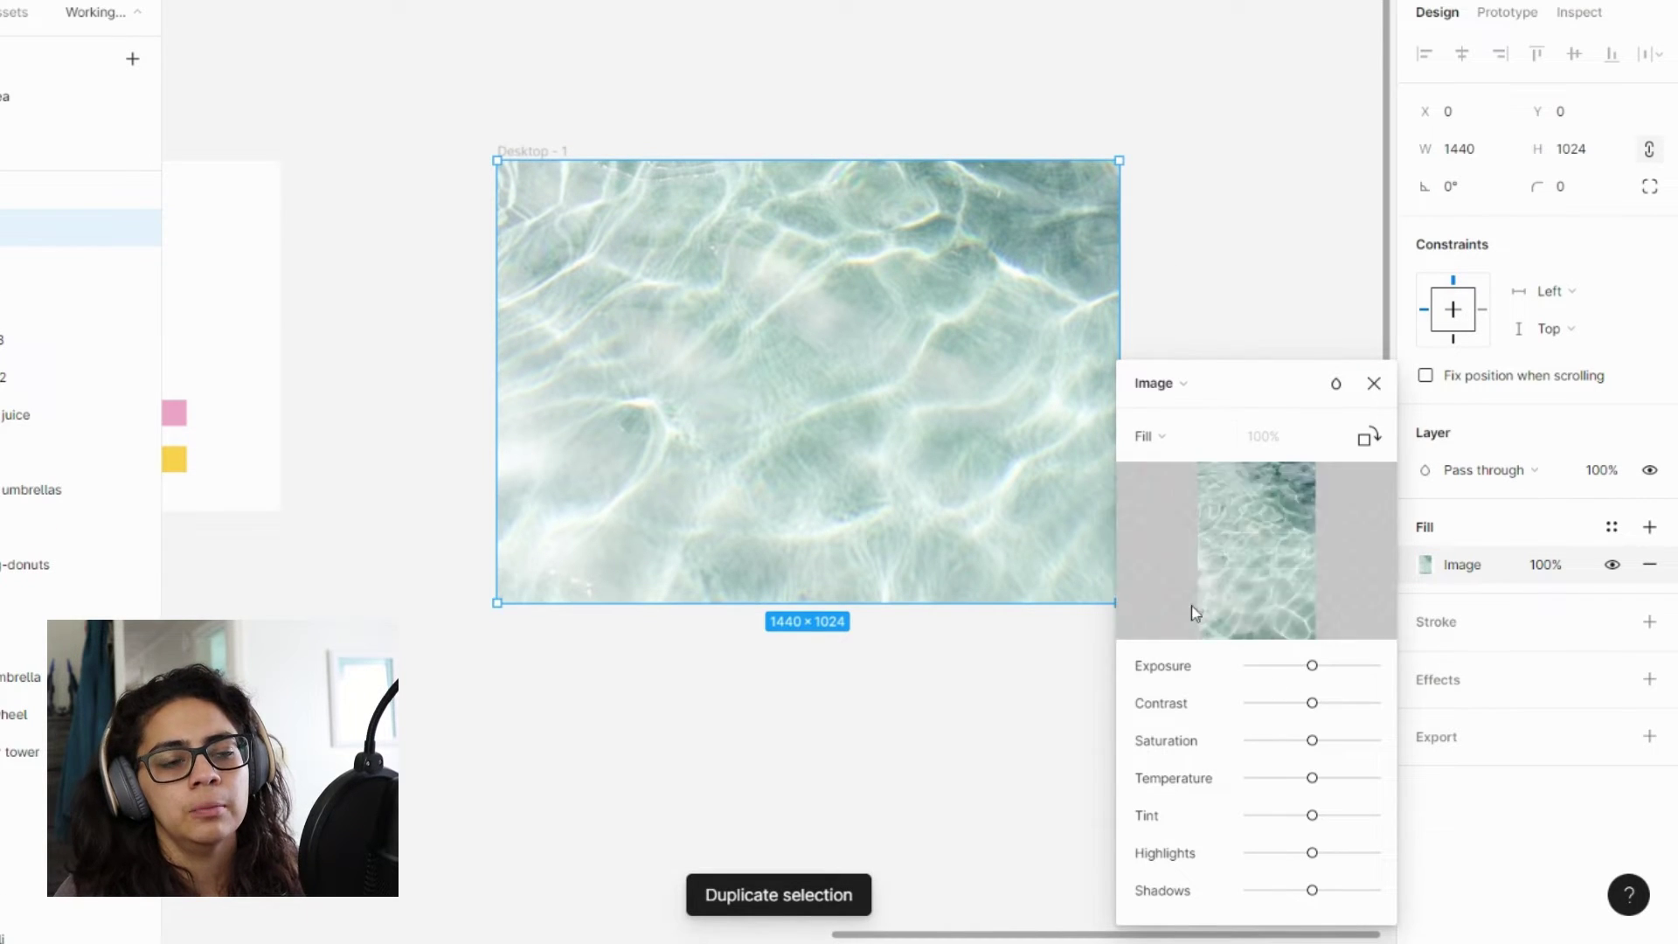
click(1167, 436)
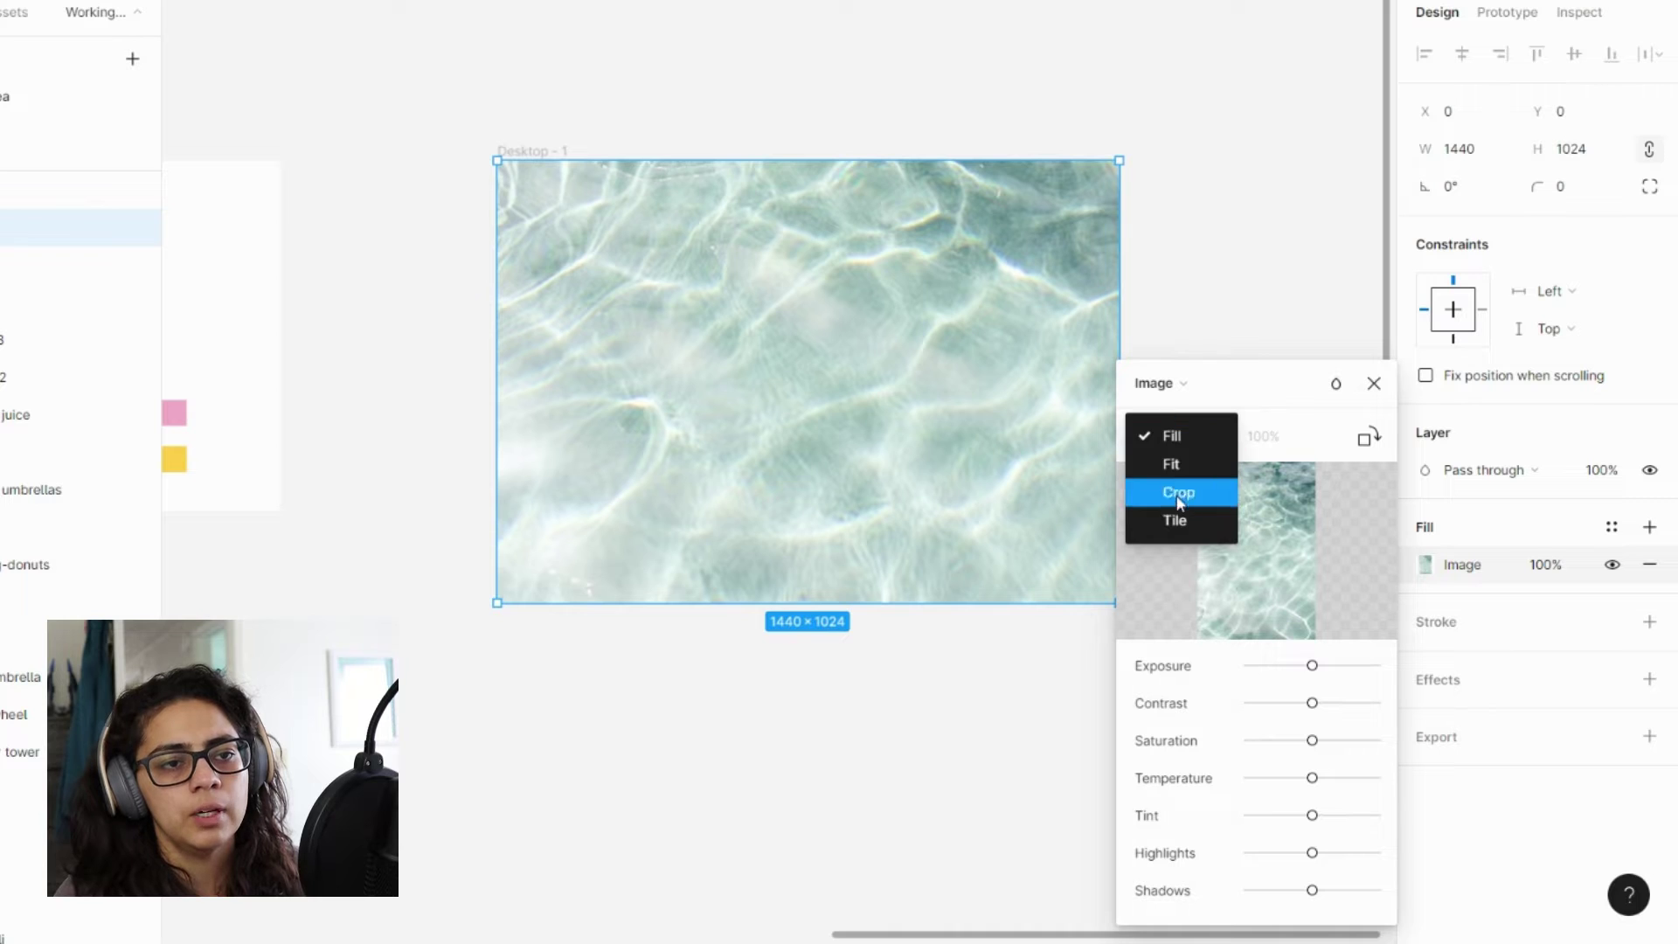
click(1175, 435)
click(1178, 437)
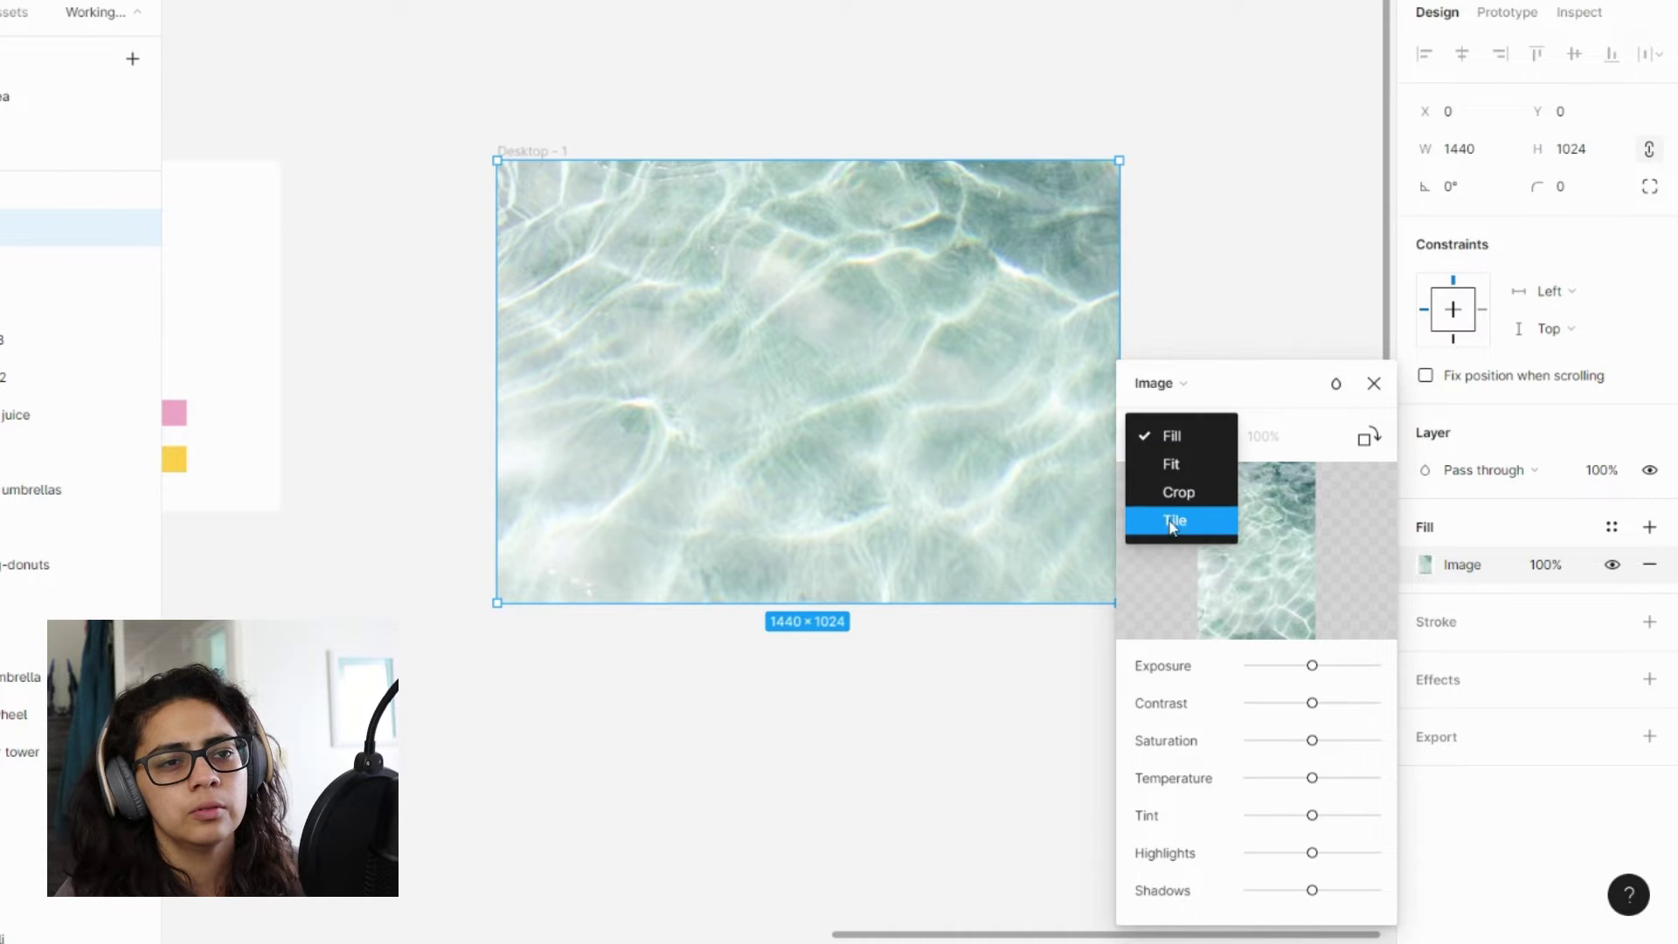
click(1171, 437)
click(1184, 381)
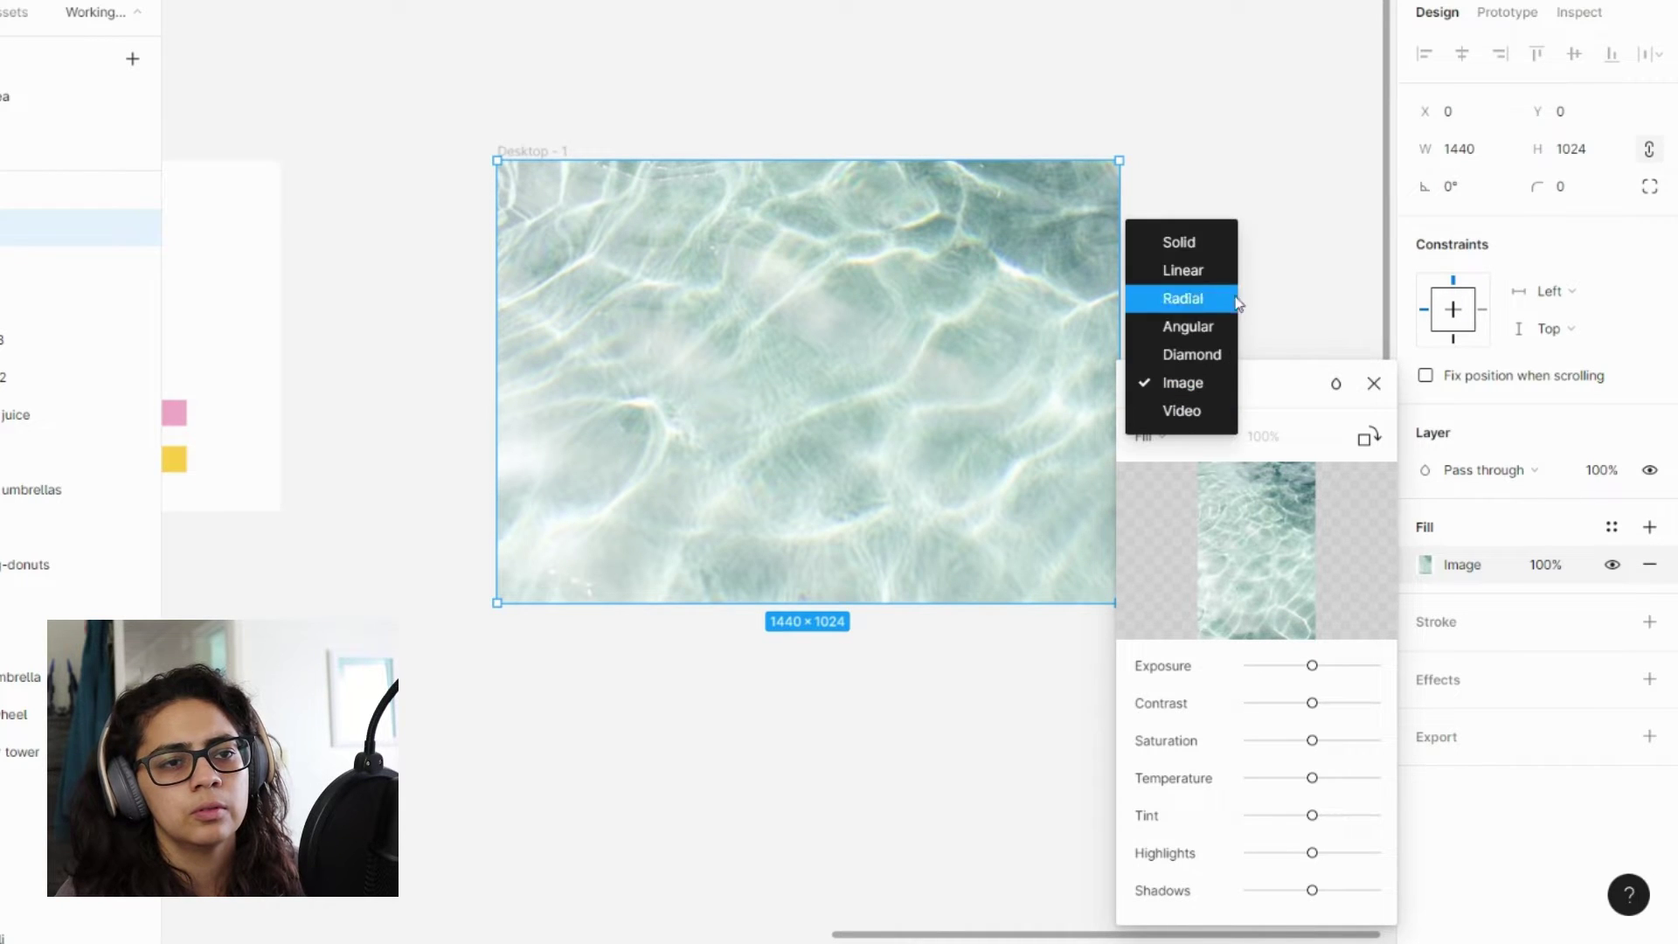
click(1205, 245)
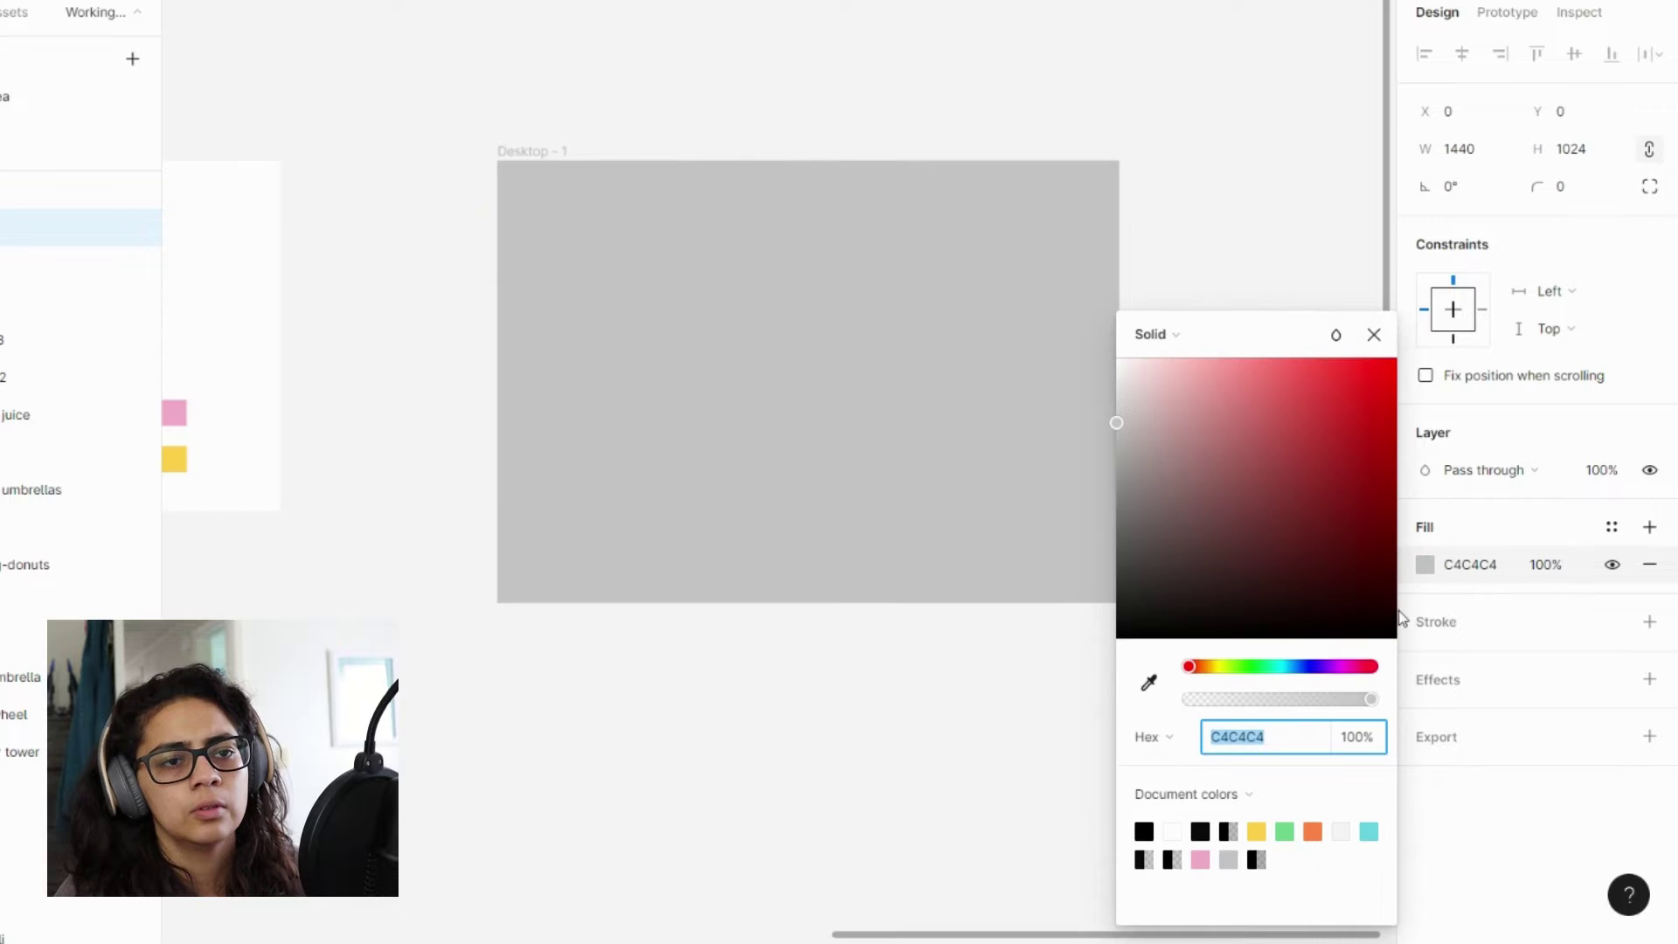
click(1371, 831)
click(1374, 336)
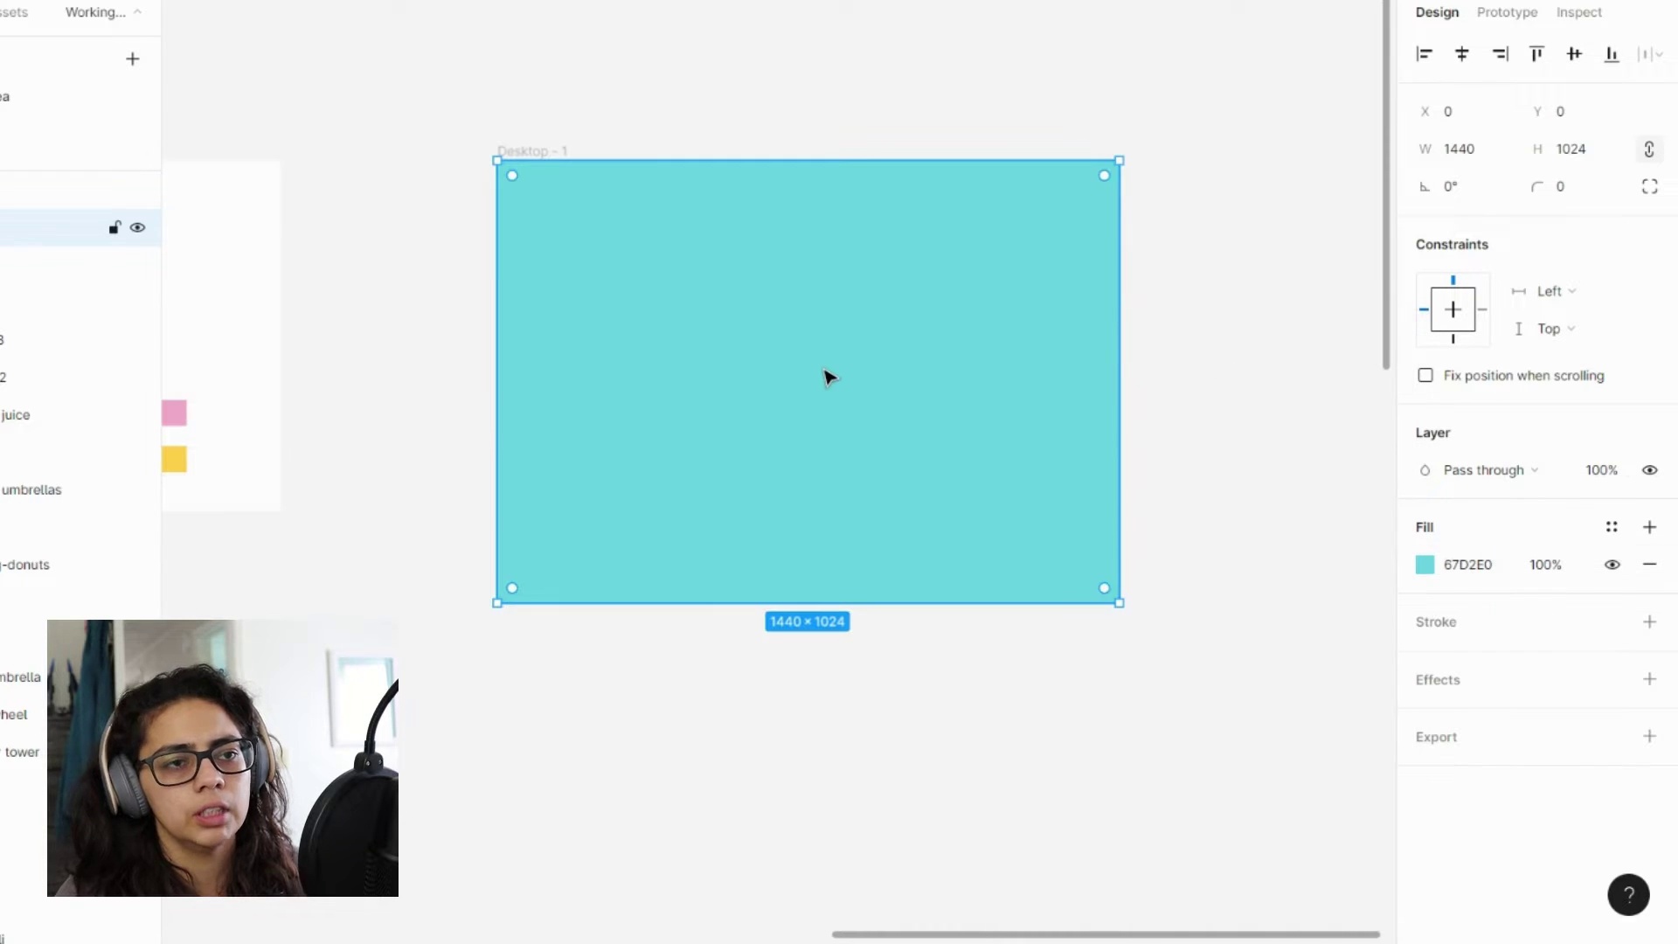
key(ctrl+v)
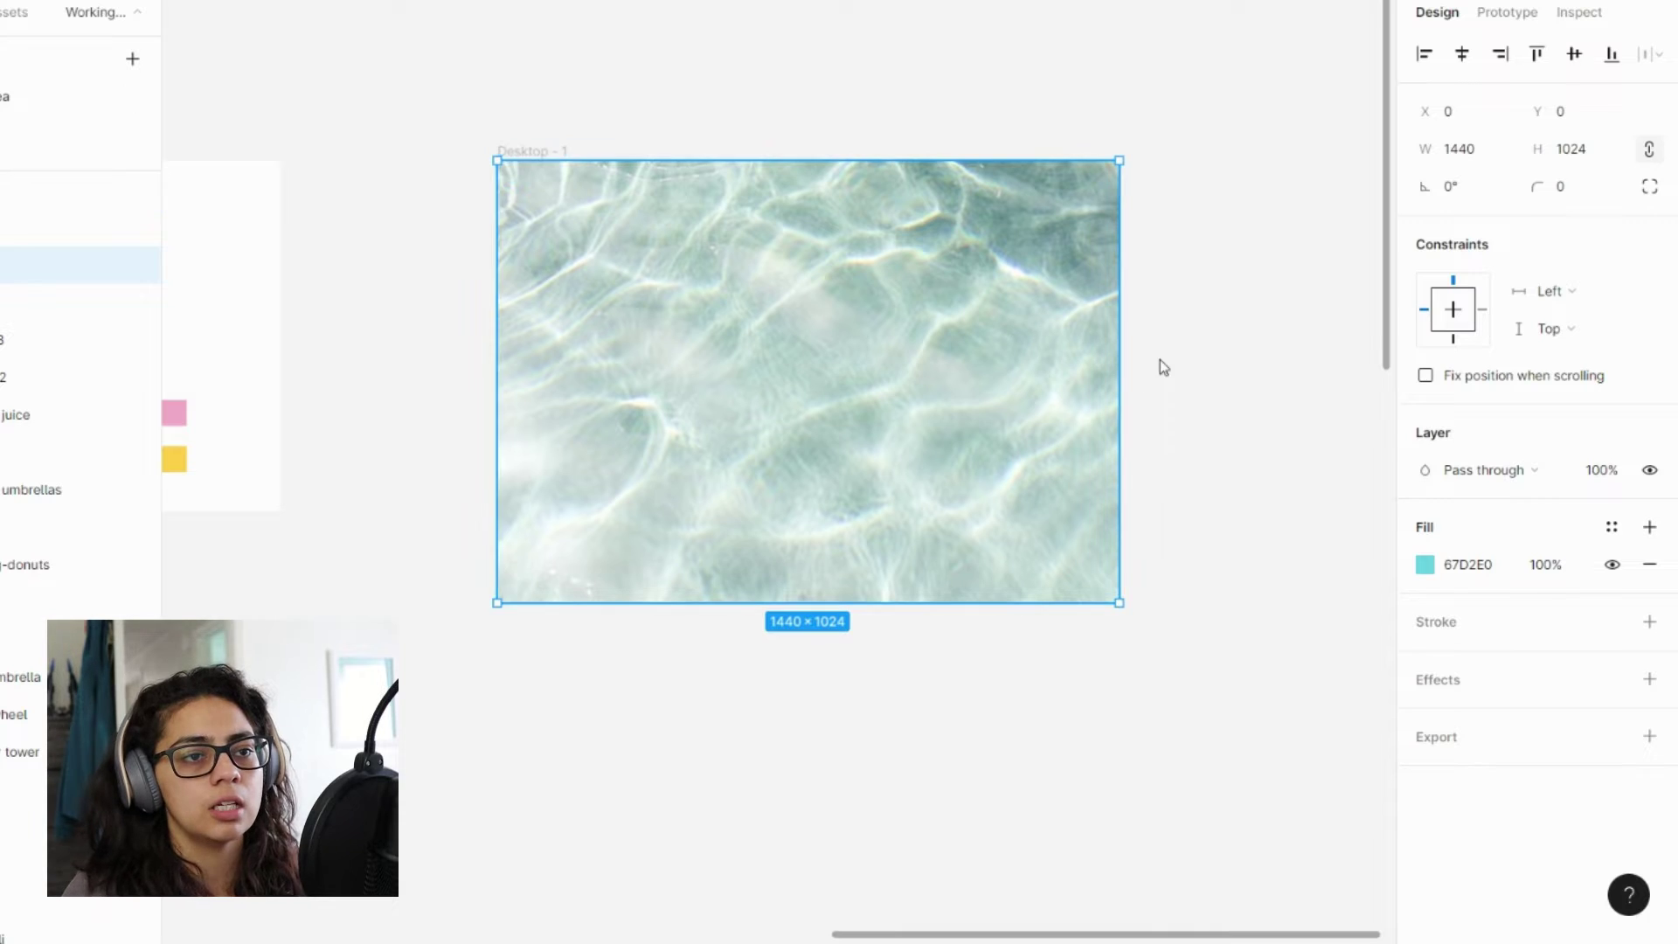
key(Escape)
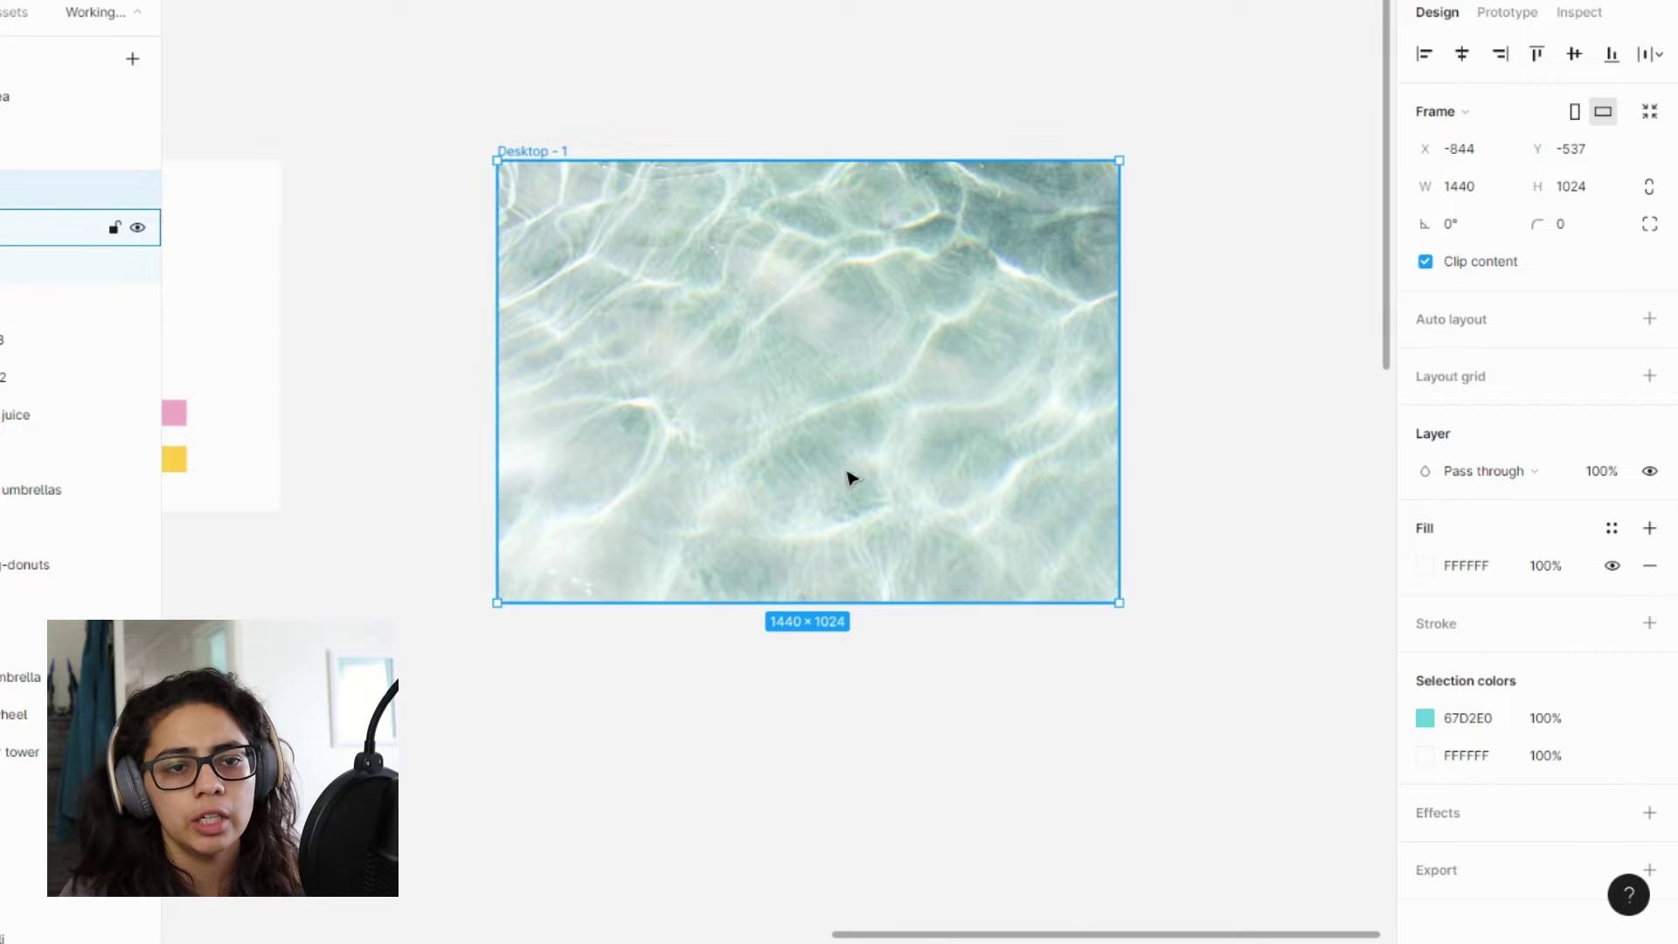
- Lower the opacity of the water photo's image fill in Desktop - 1 to let the teal layer show through
click(874, 398)
click(1561, 571)
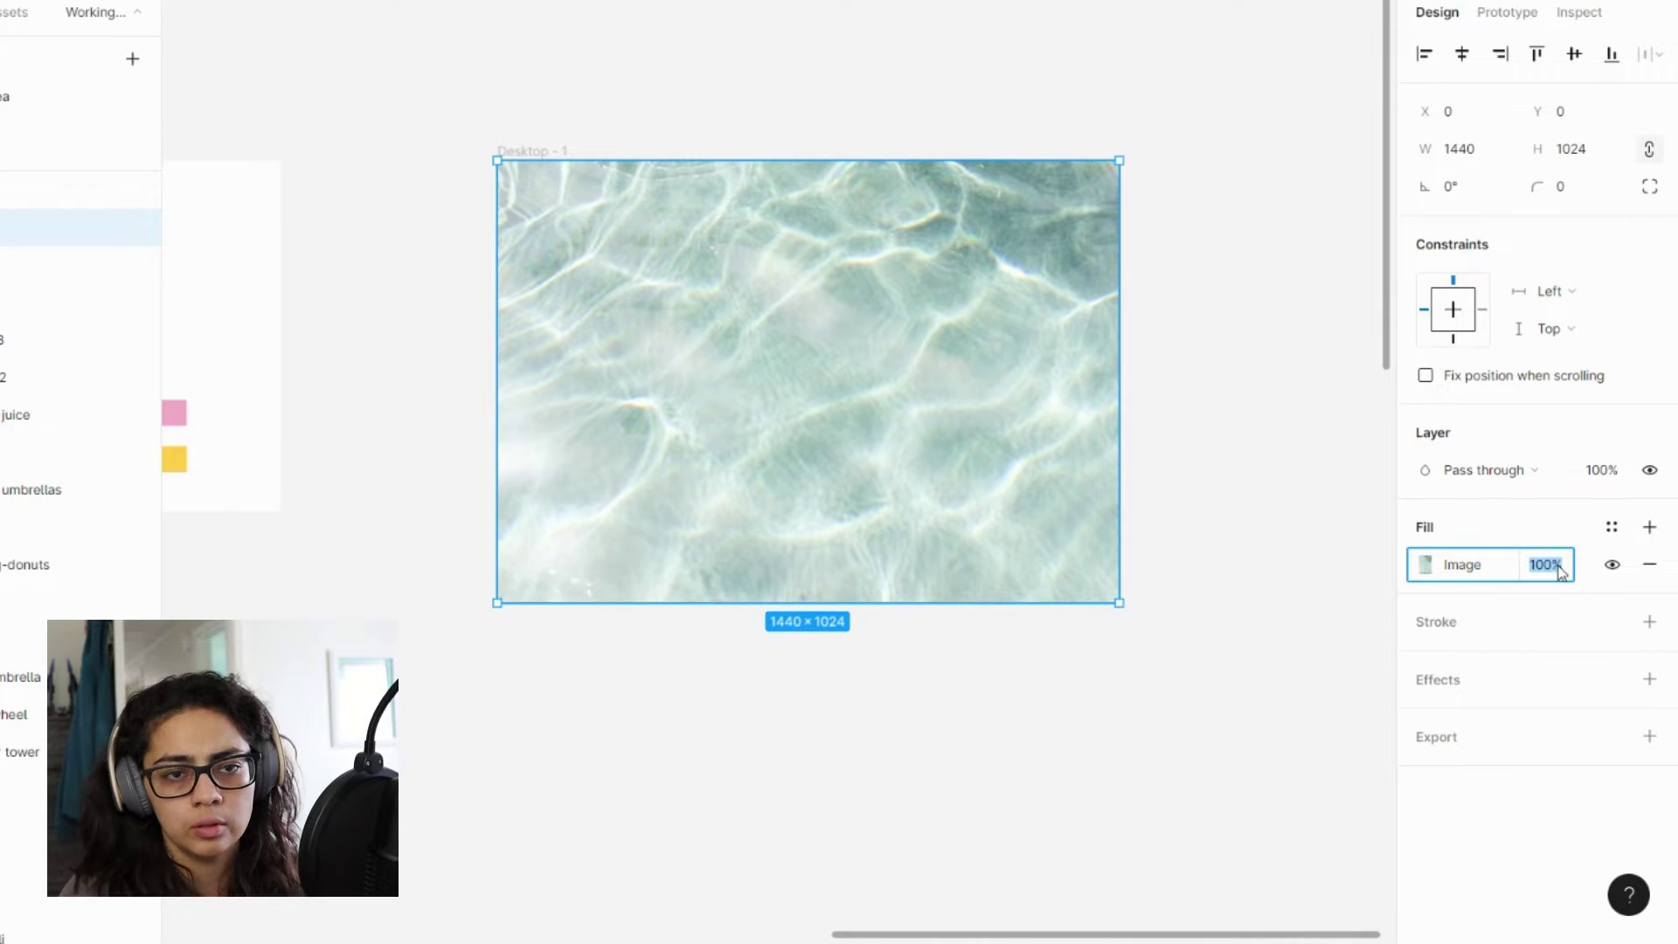
click(1245, 686)
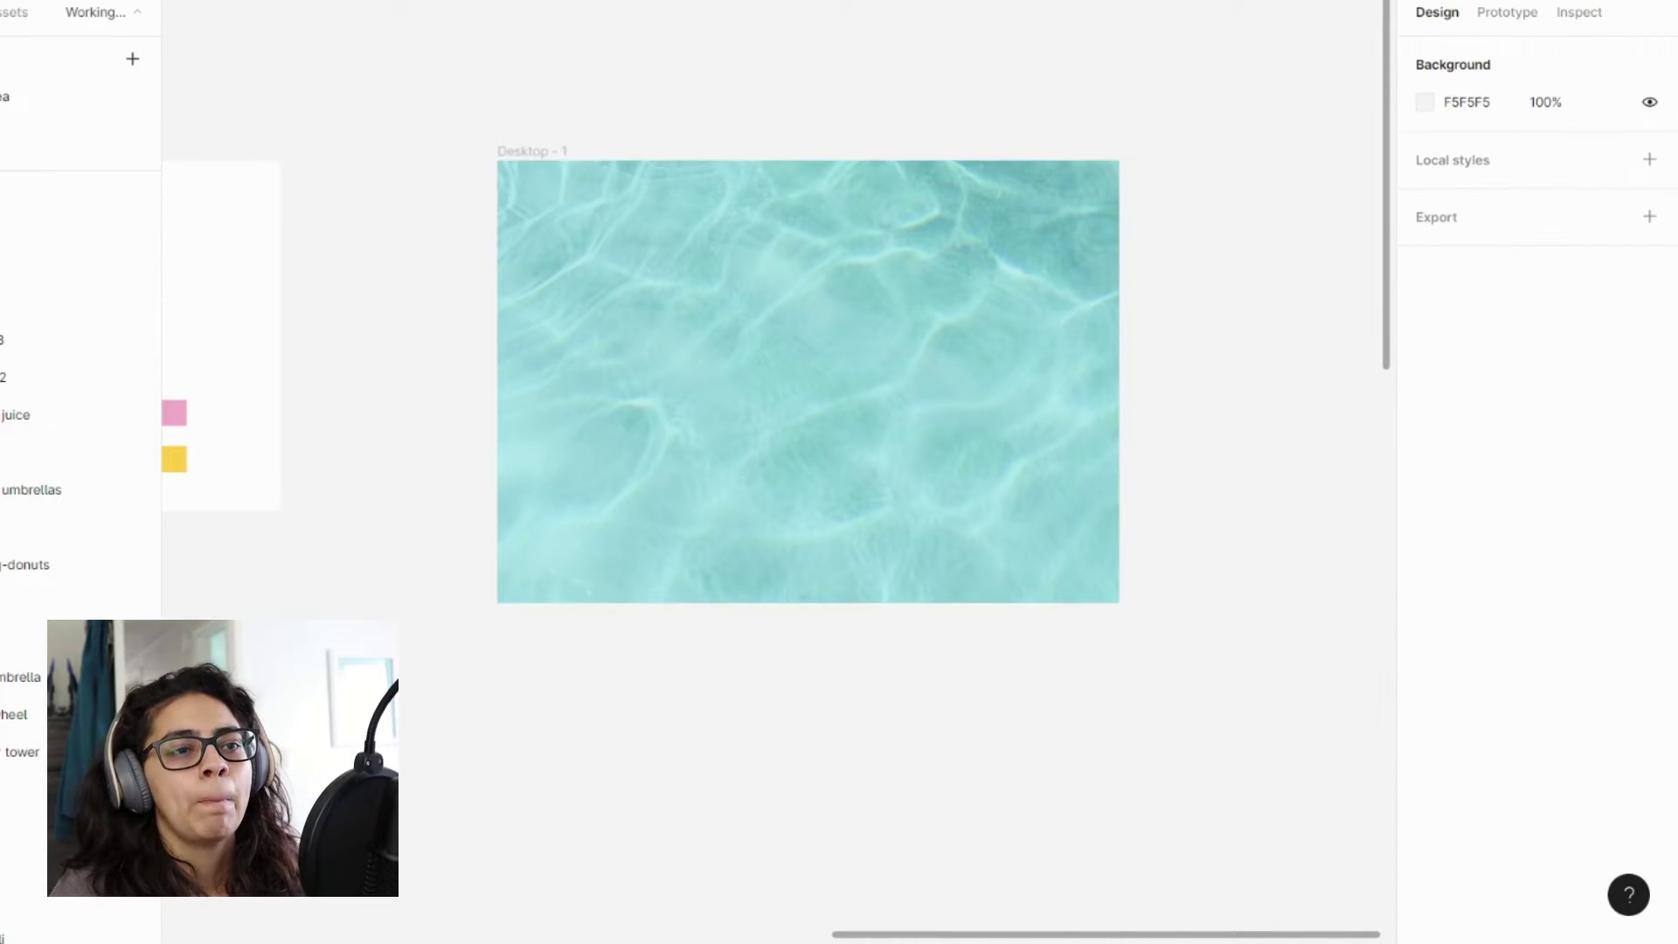
- Copy the black Squeezy wordmark without the character from the Assets frame into Desktop - 1 and place it in the frame's upper-left corner
scroll(745, 629, down, 2)
scroll(746, 629, left, 5)
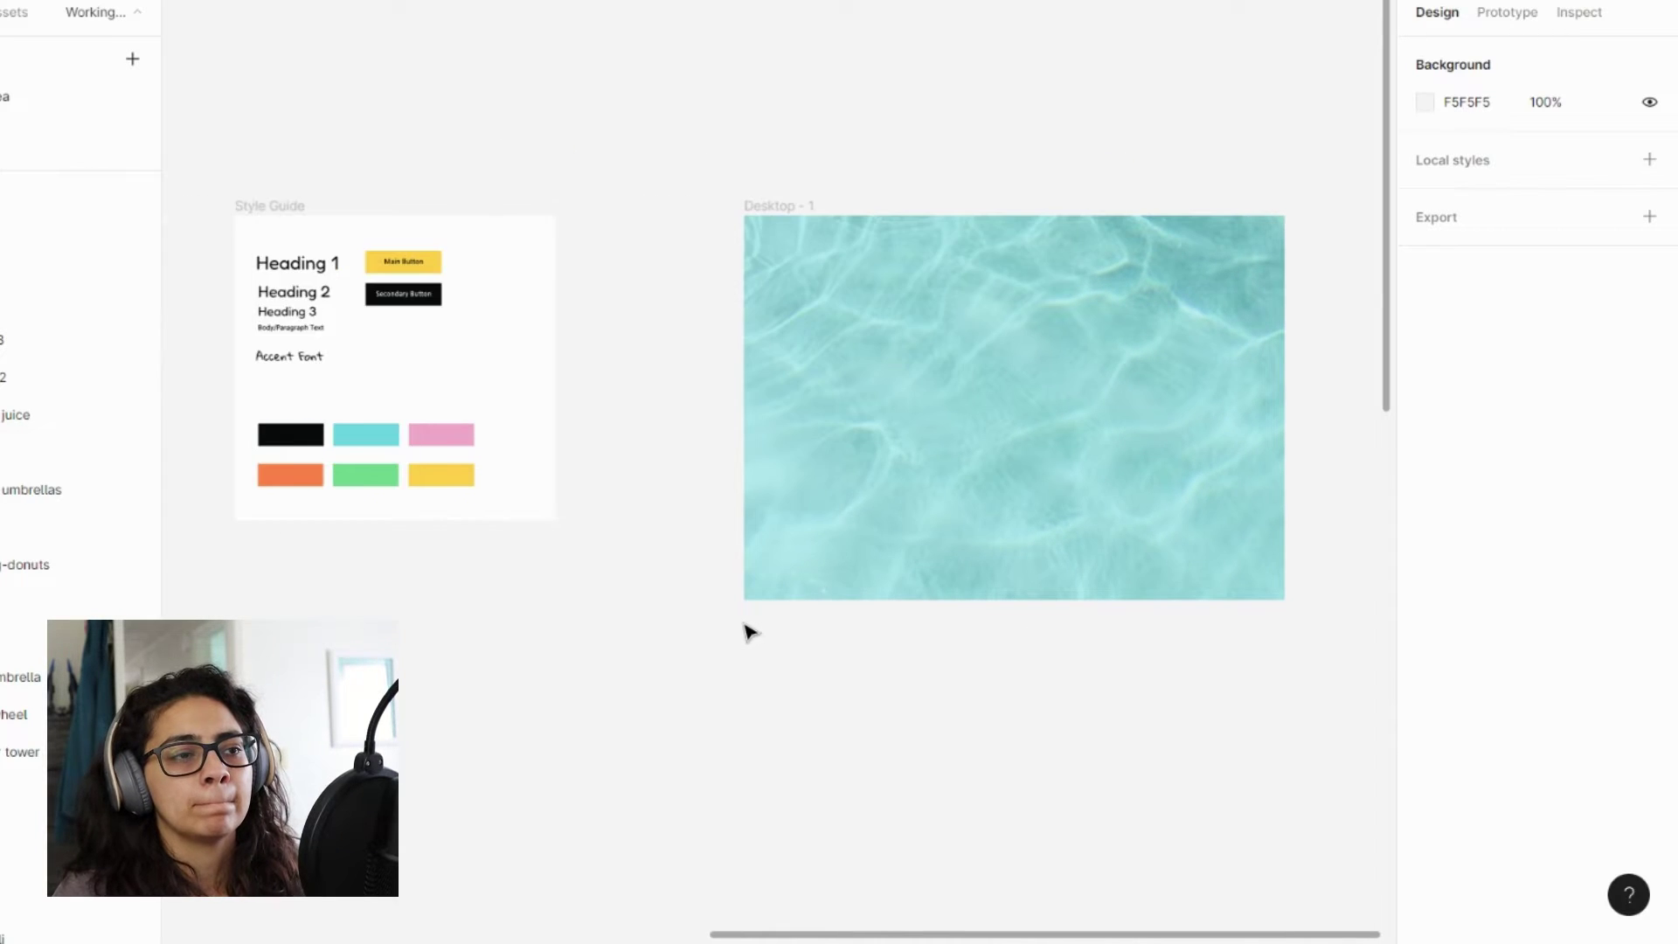
scroll(749, 631, left, 1)
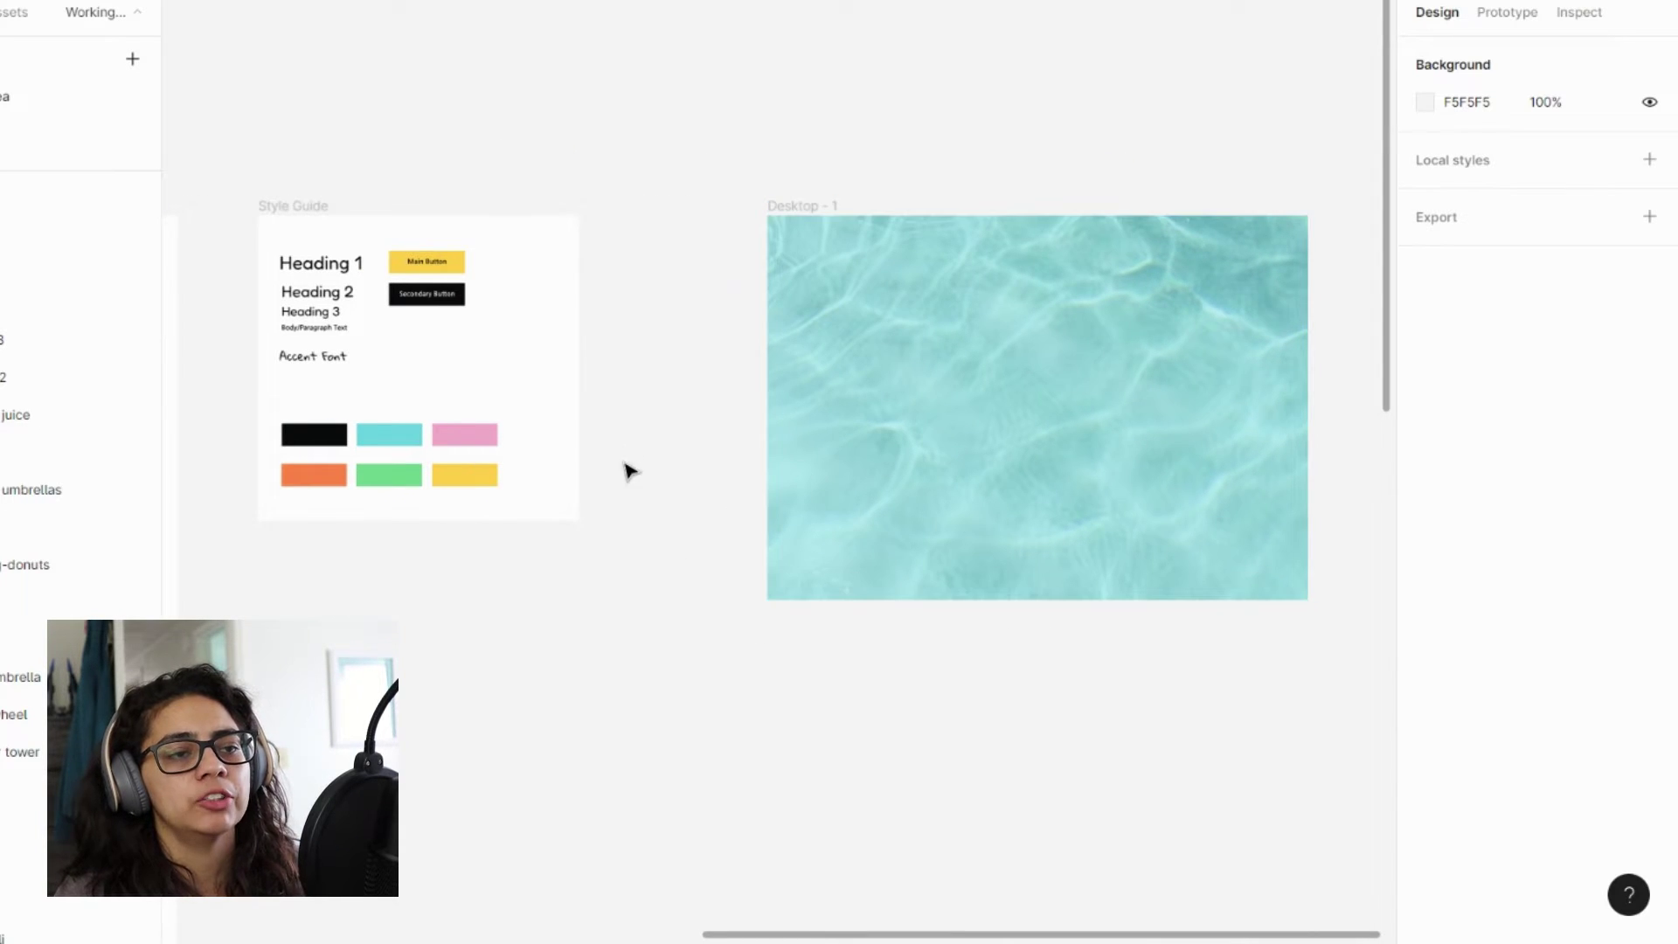
scroll(600, 554, up, 3)
scroll(601, 554, left, 15)
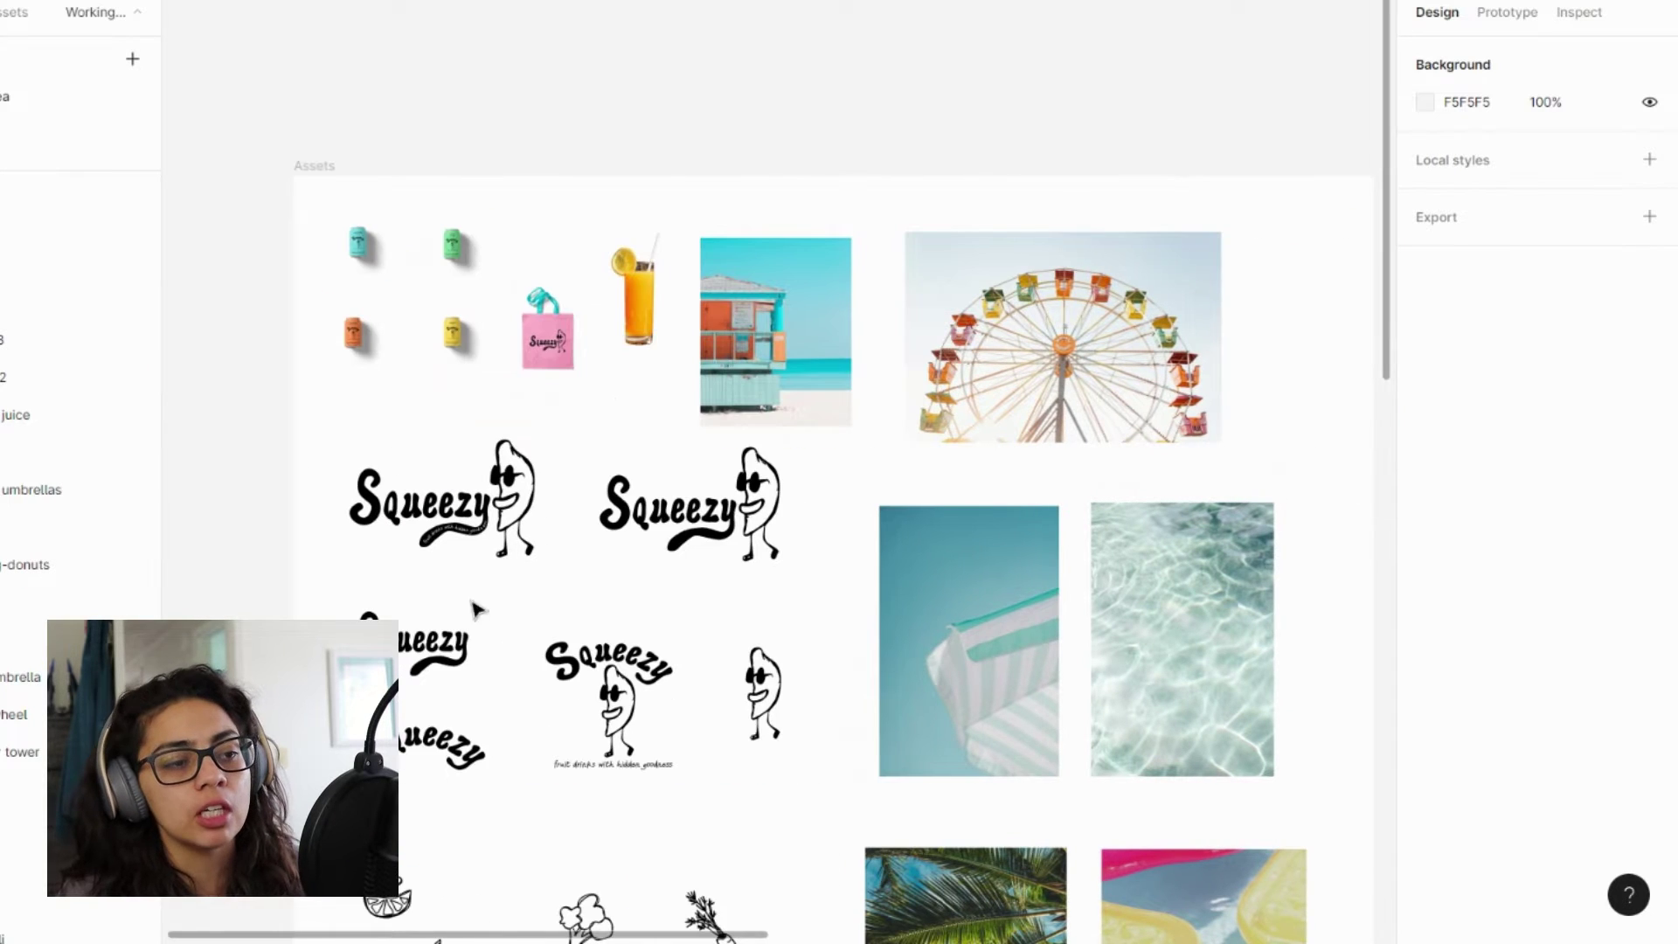
click(429, 659)
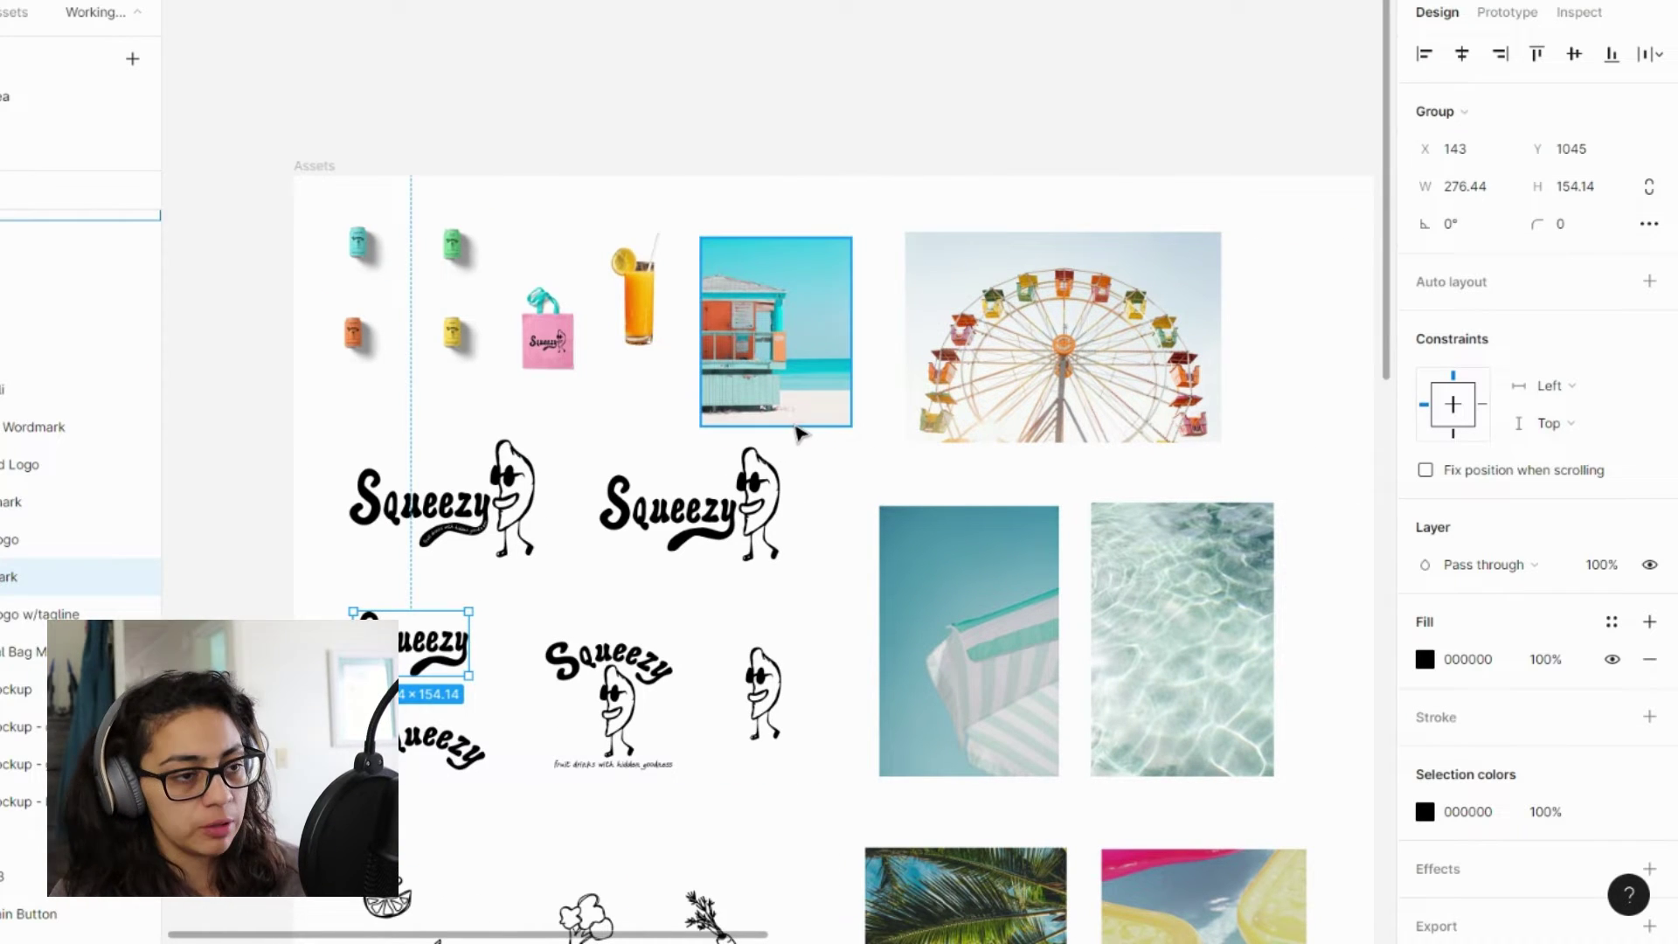
scroll(1077, 456, down, 2)
scroll(1077, 456, up, 10)
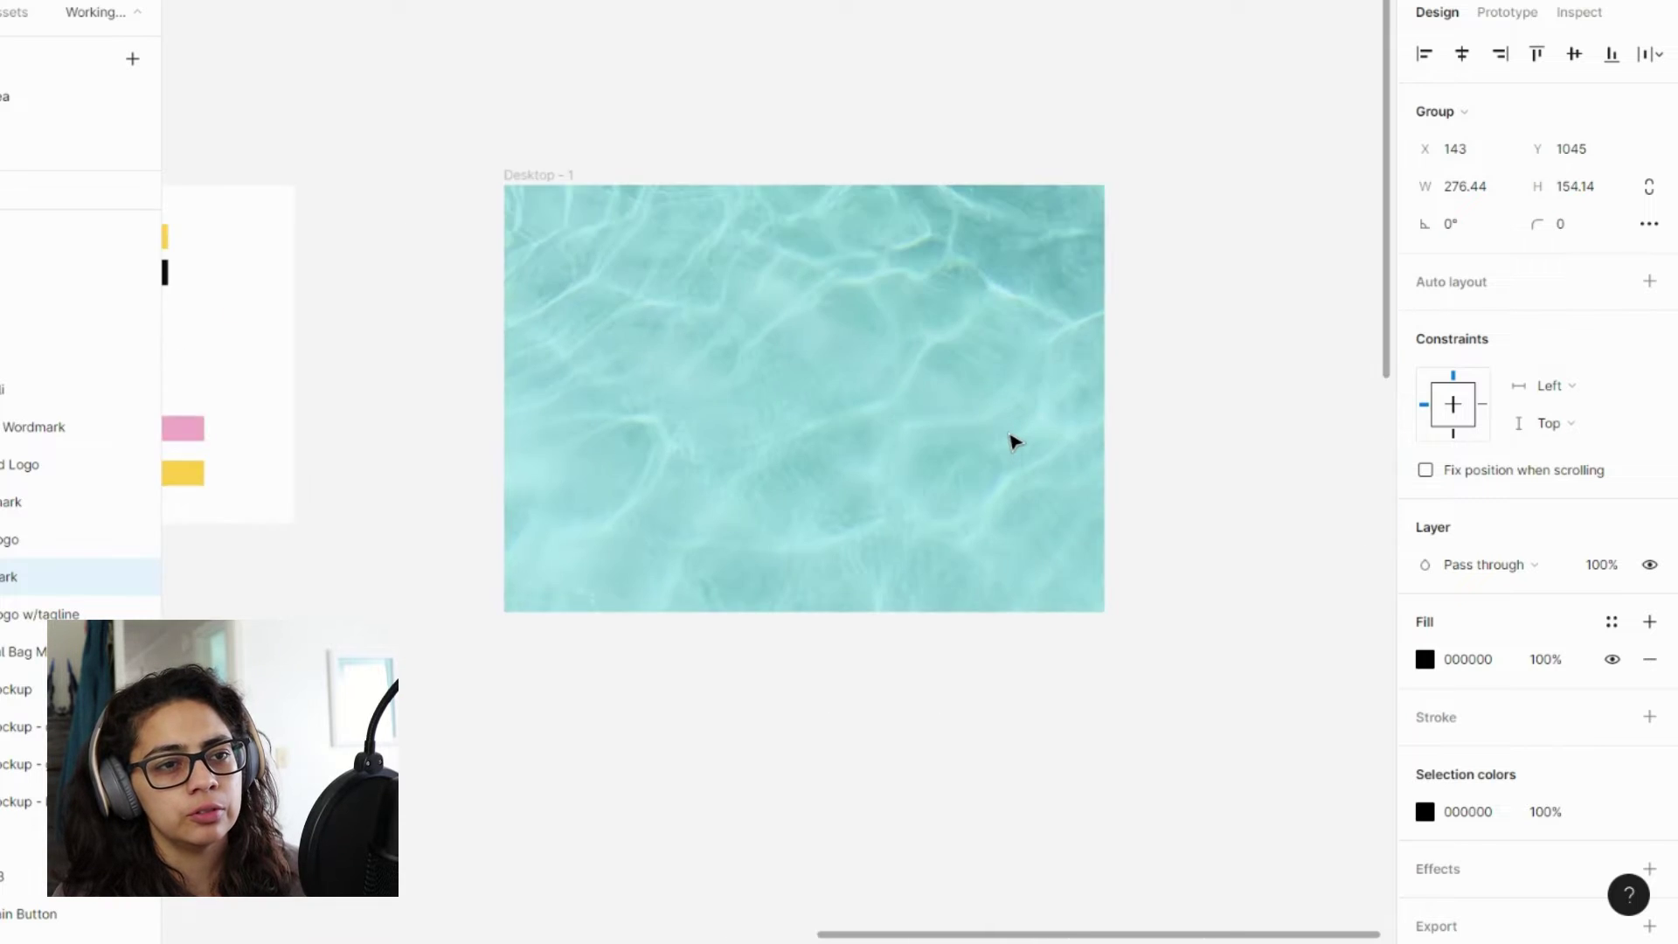
key(ctrl+v)
scroll(772, 495, down, 3)
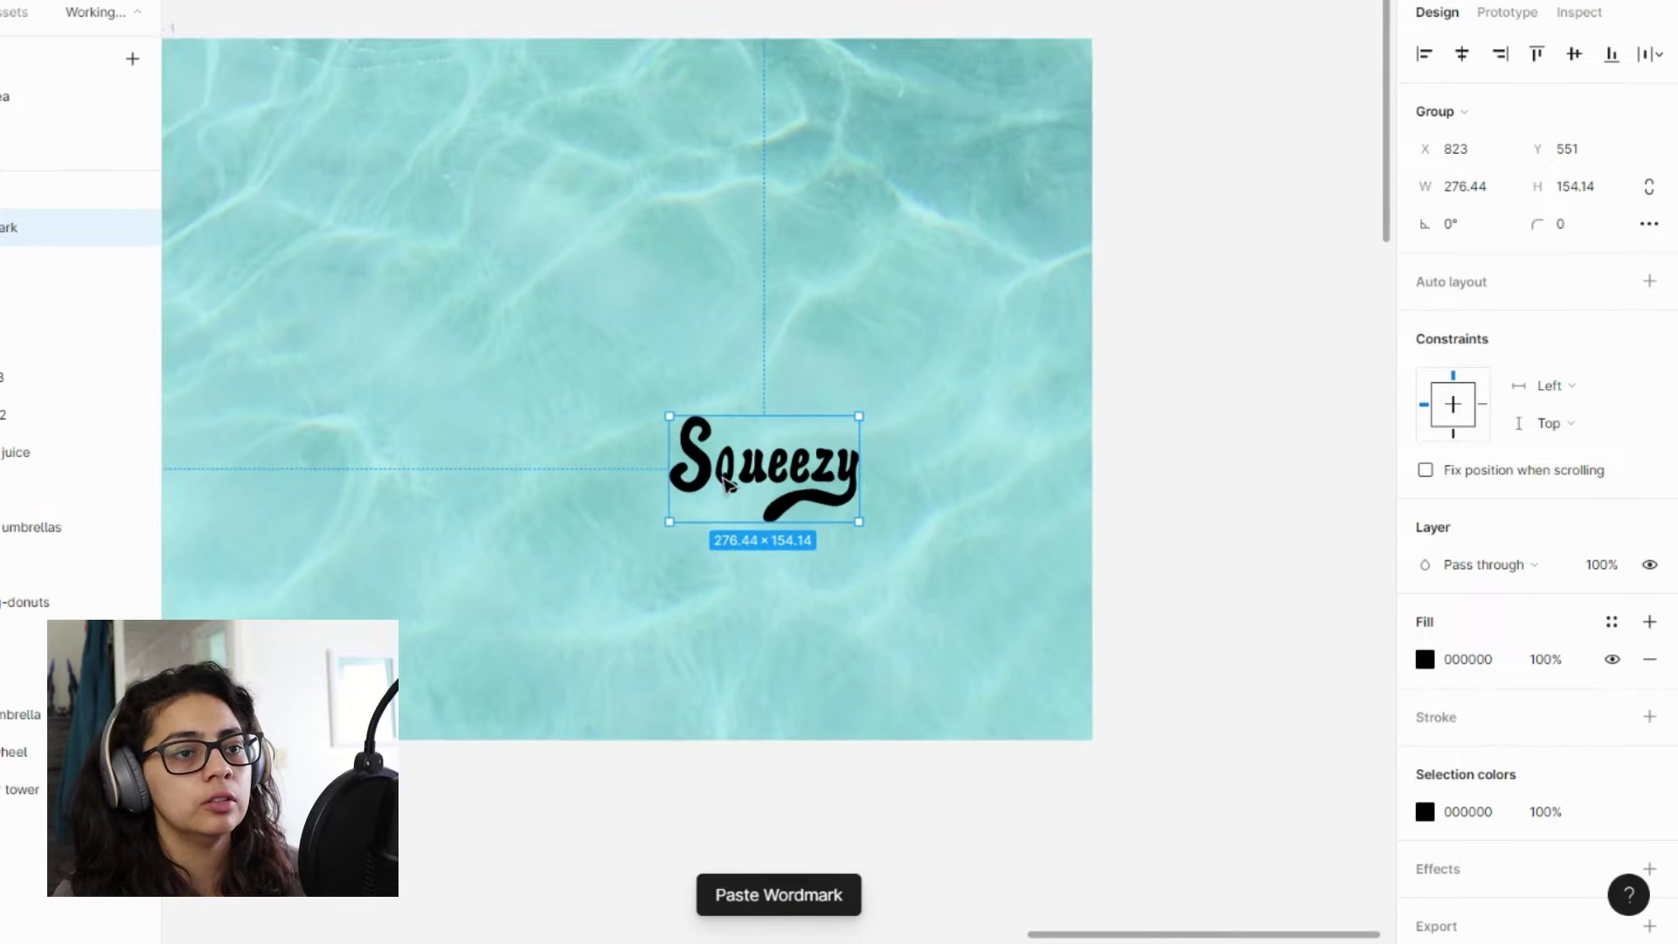
drag(992, 518, 409, 147)
key(Escape)
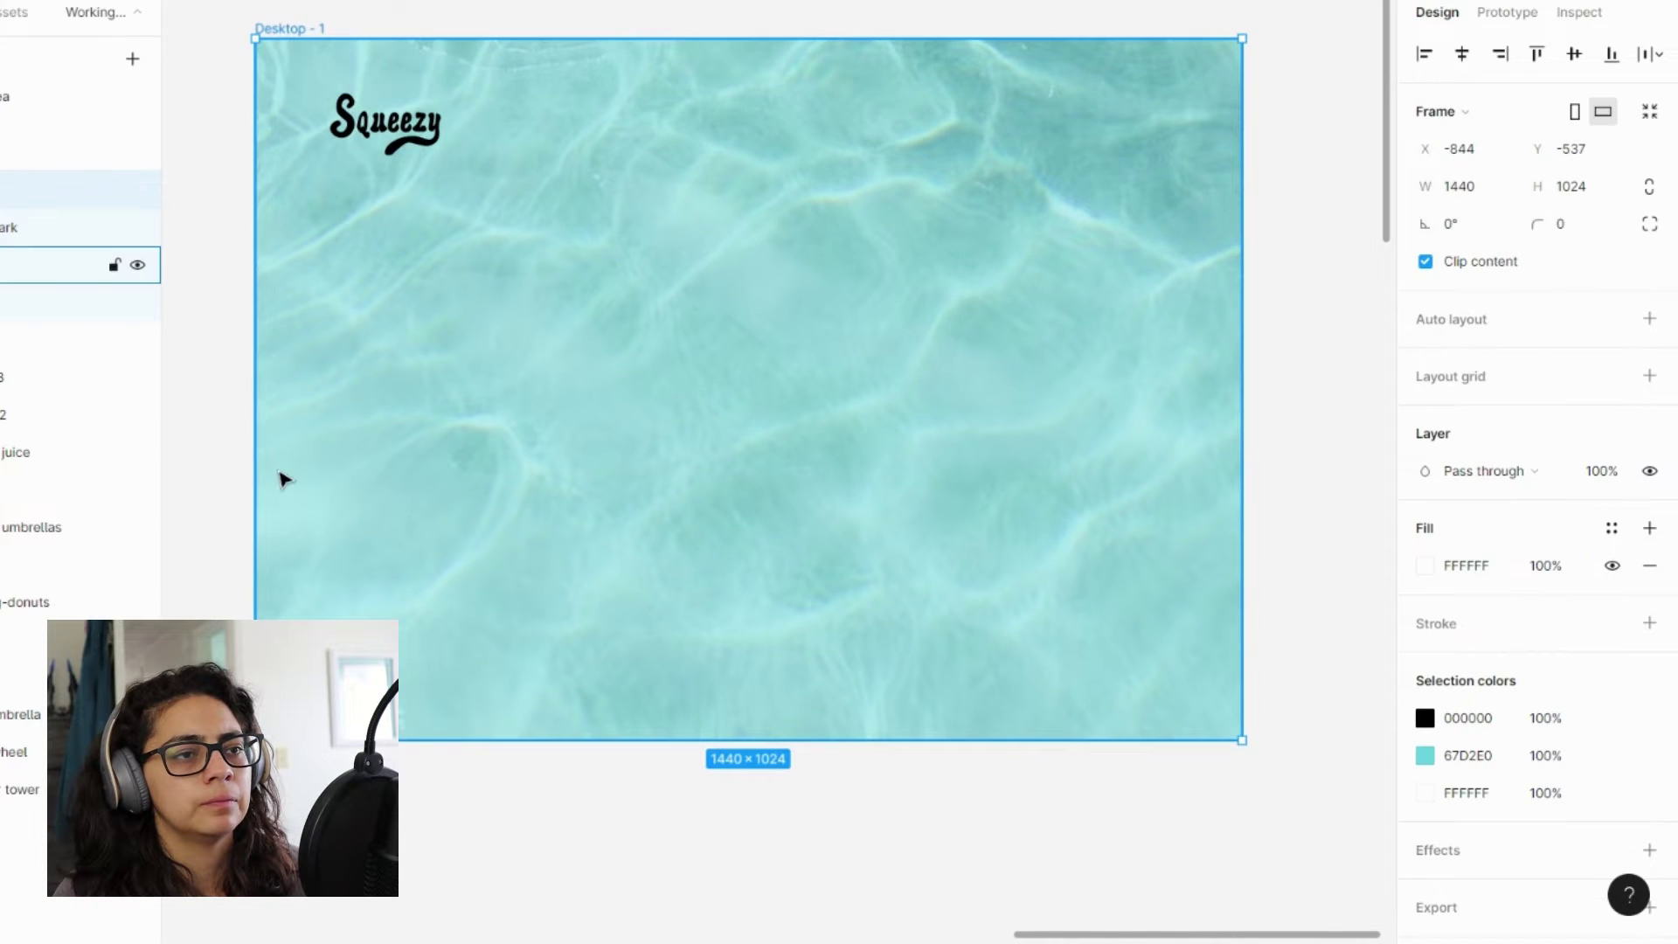
- Scale the Squeezy wordmark in Desktop - 1 proportionally to about 182 × 101
click(386, 135)
drag(442, 156, 457, 169)
click(223, 366)
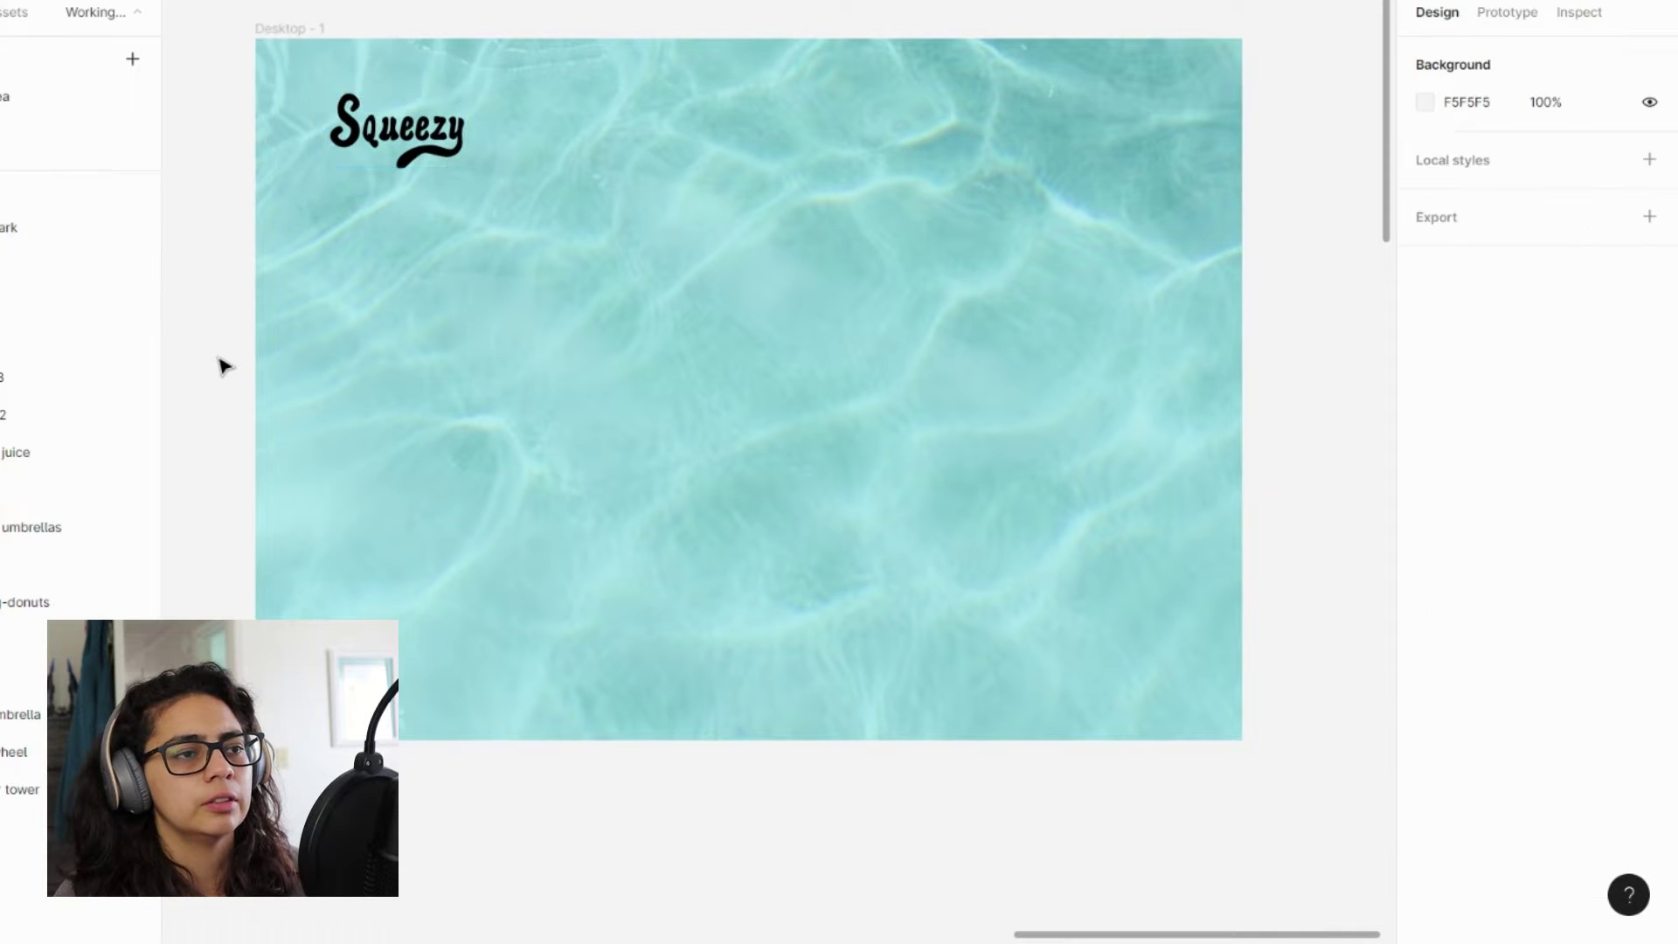
click(366, 162)
drag(466, 169, 455, 164)
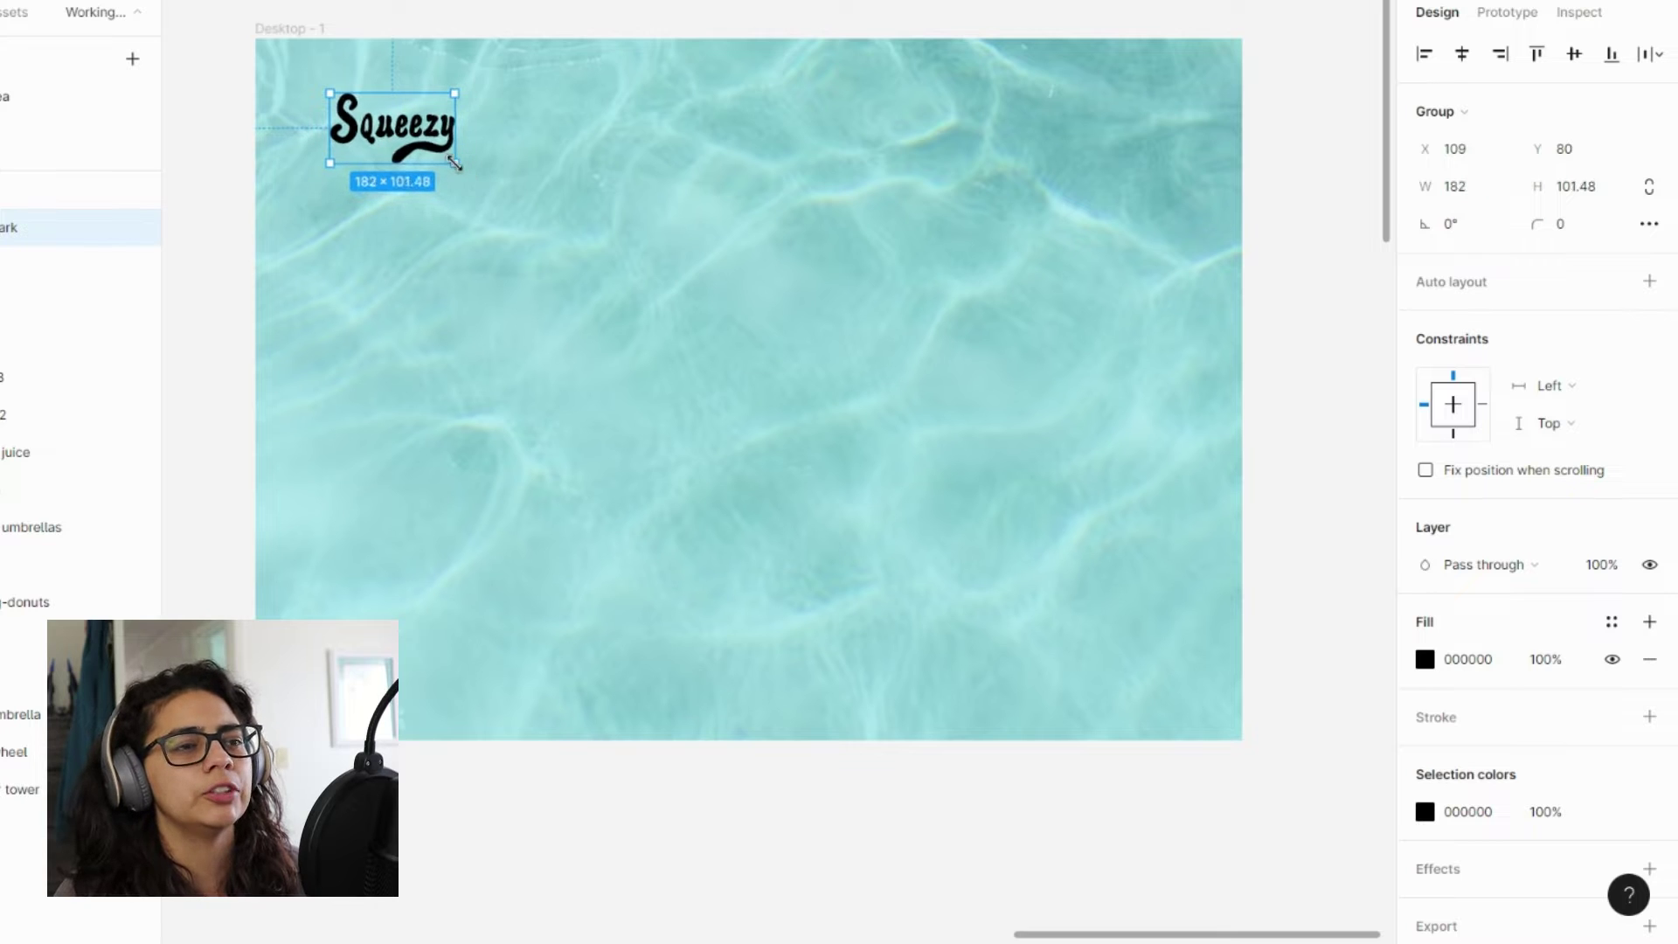
click(229, 276)
- Copy the Body/Paragraph Text sample from the Style Guide into Desktop - 1 and place it level with the wordmark at about X 859, Y 121
scroll(229, 275, down, 3)
scroll(231, 284, left, 10)
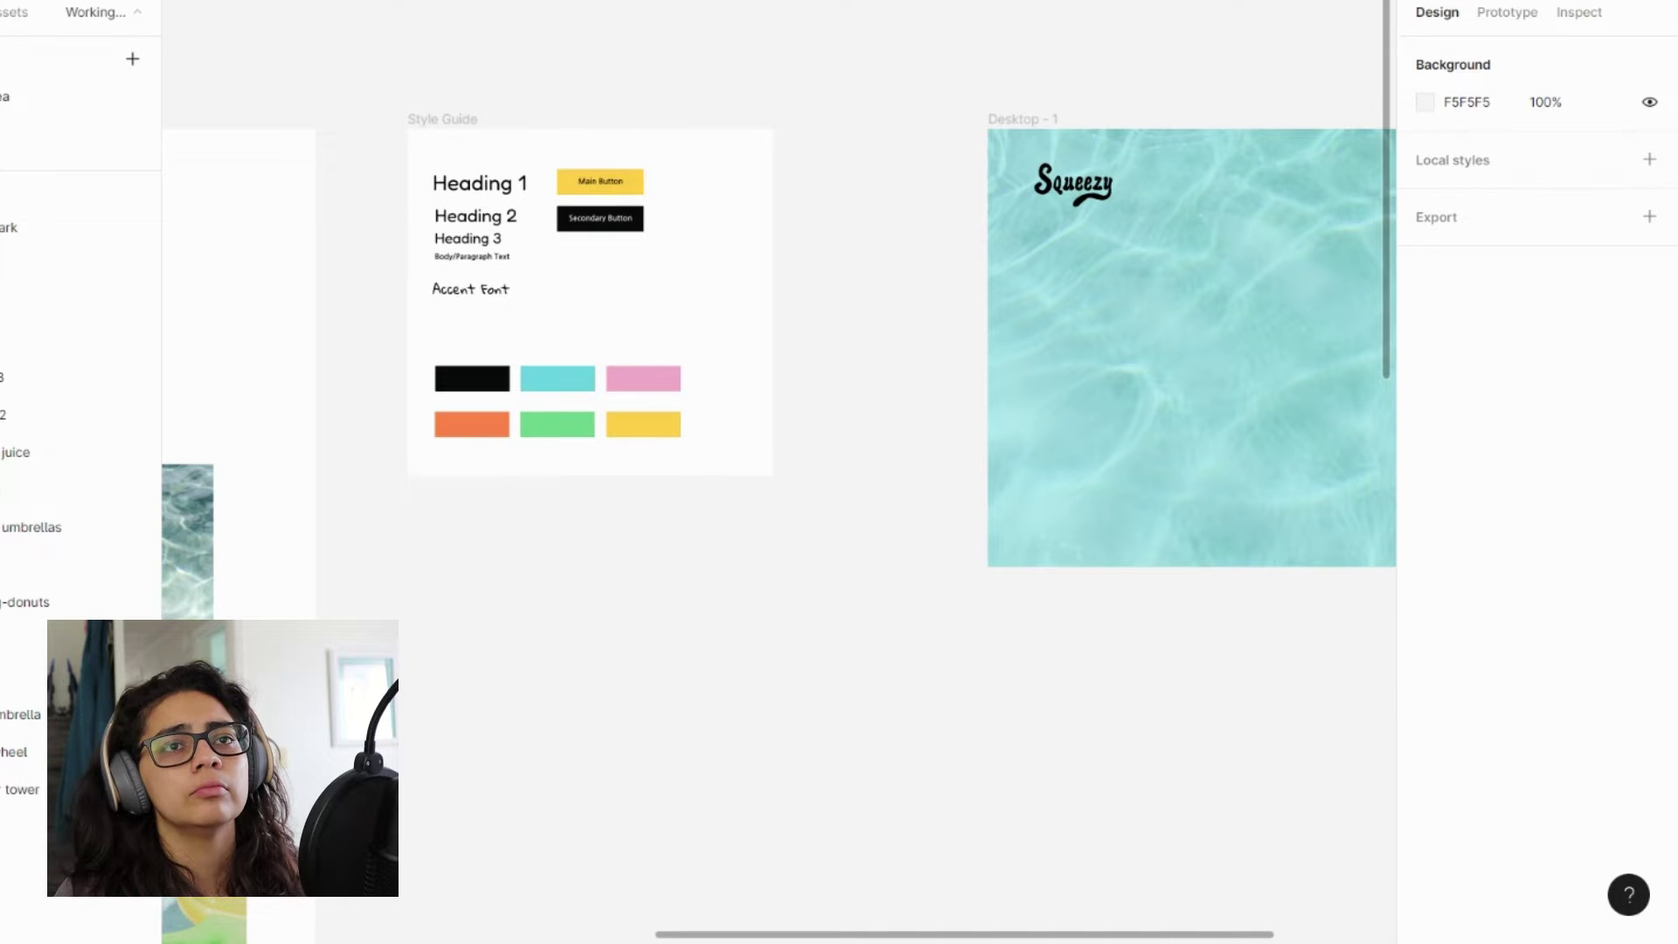
scroll(502, 311, up, 3)
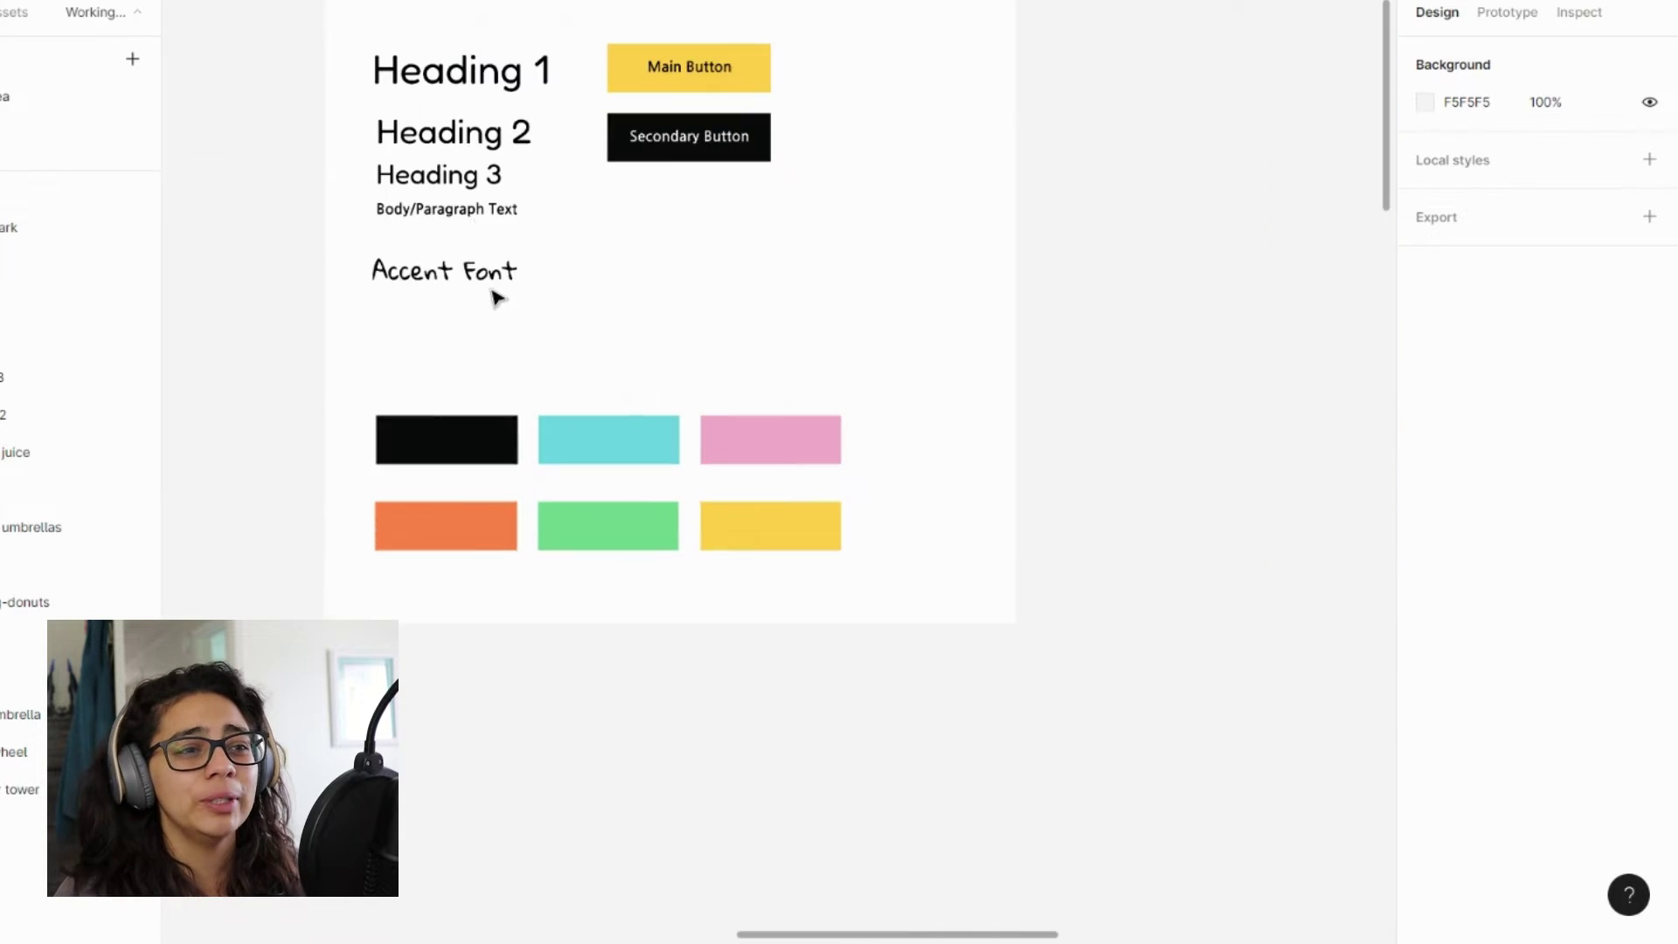
click(472, 211)
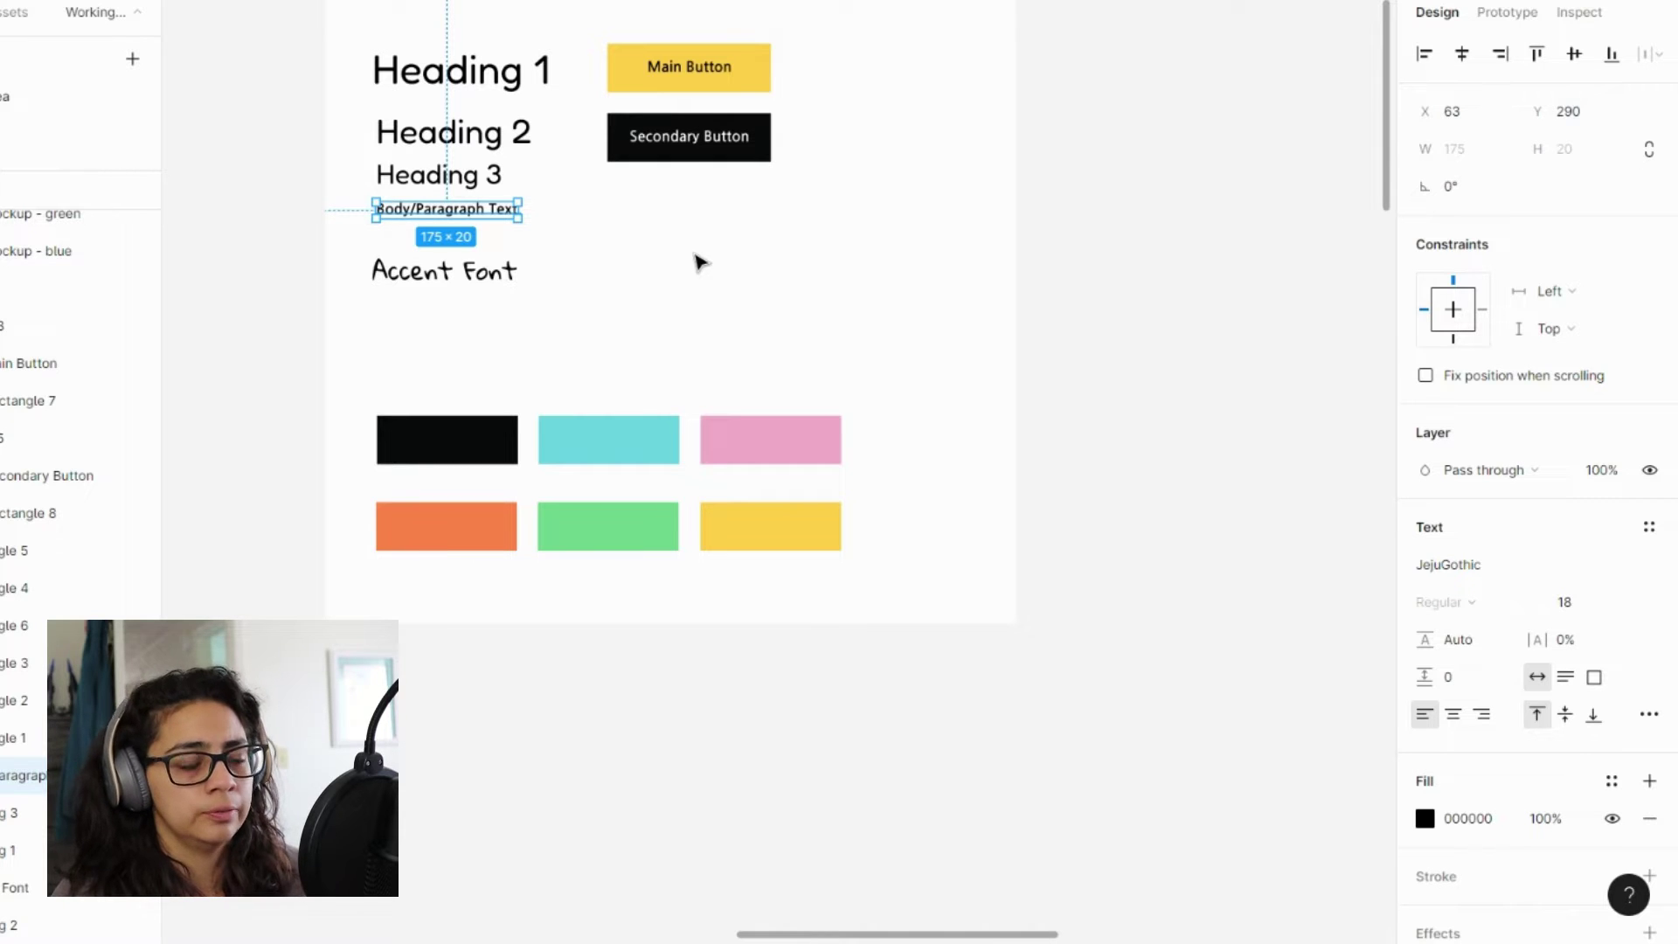
scroll(879, 288, down, 5)
click(878, 289)
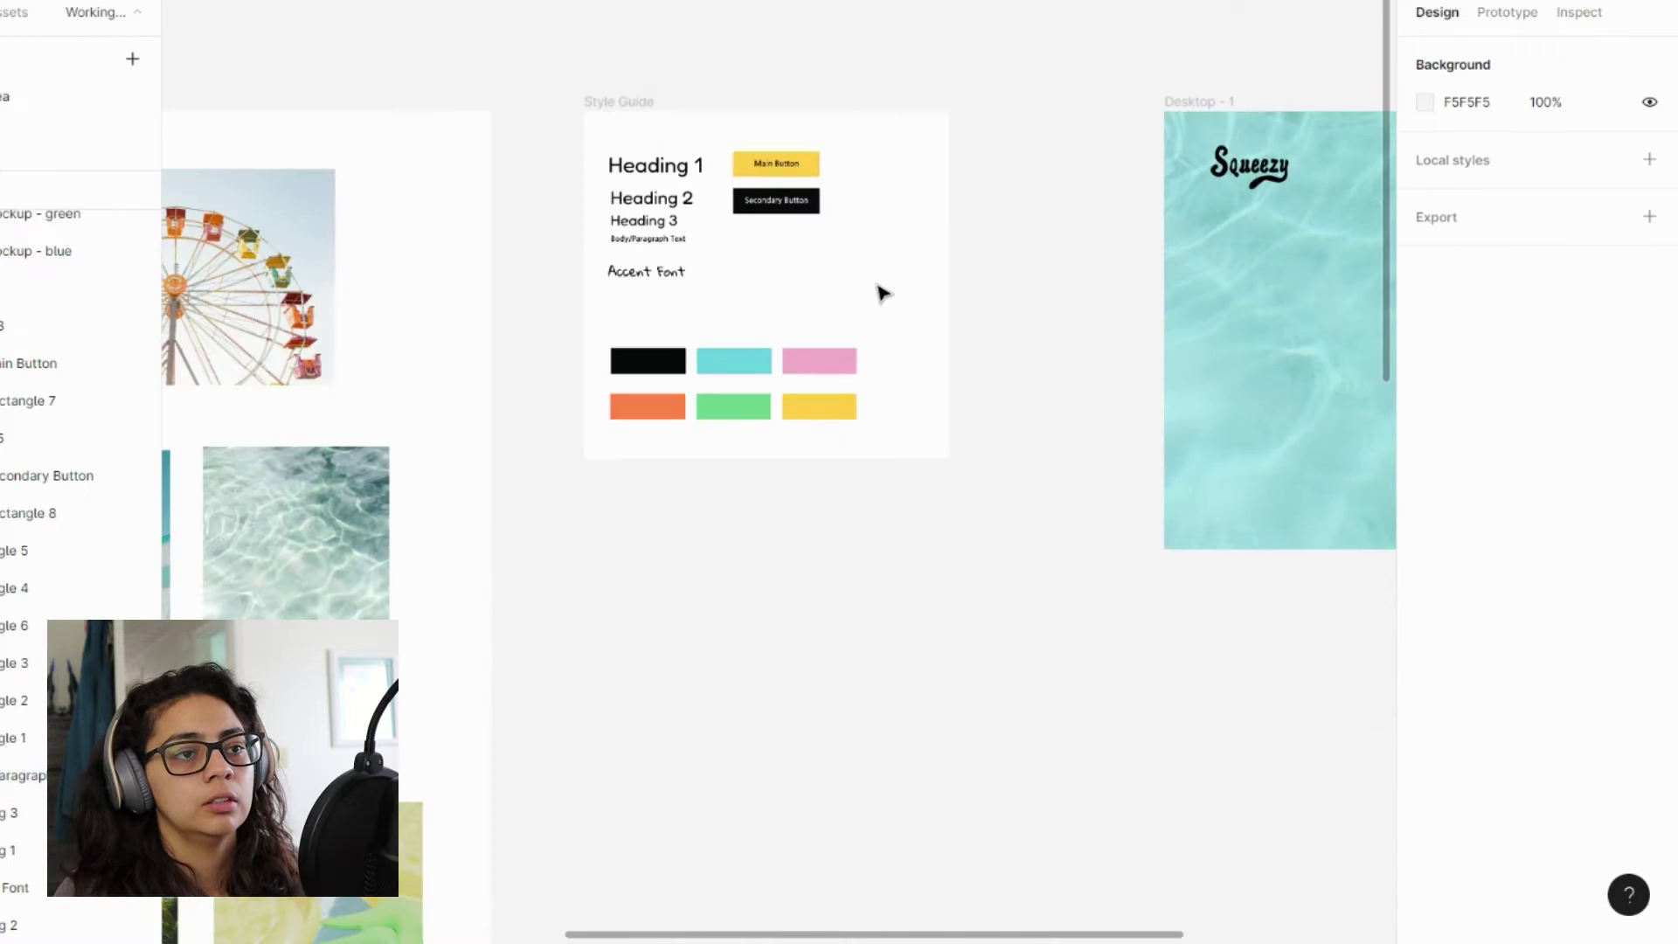
scroll(880, 292, right, 5)
scroll(887, 254, up, 3)
click(1044, 154)
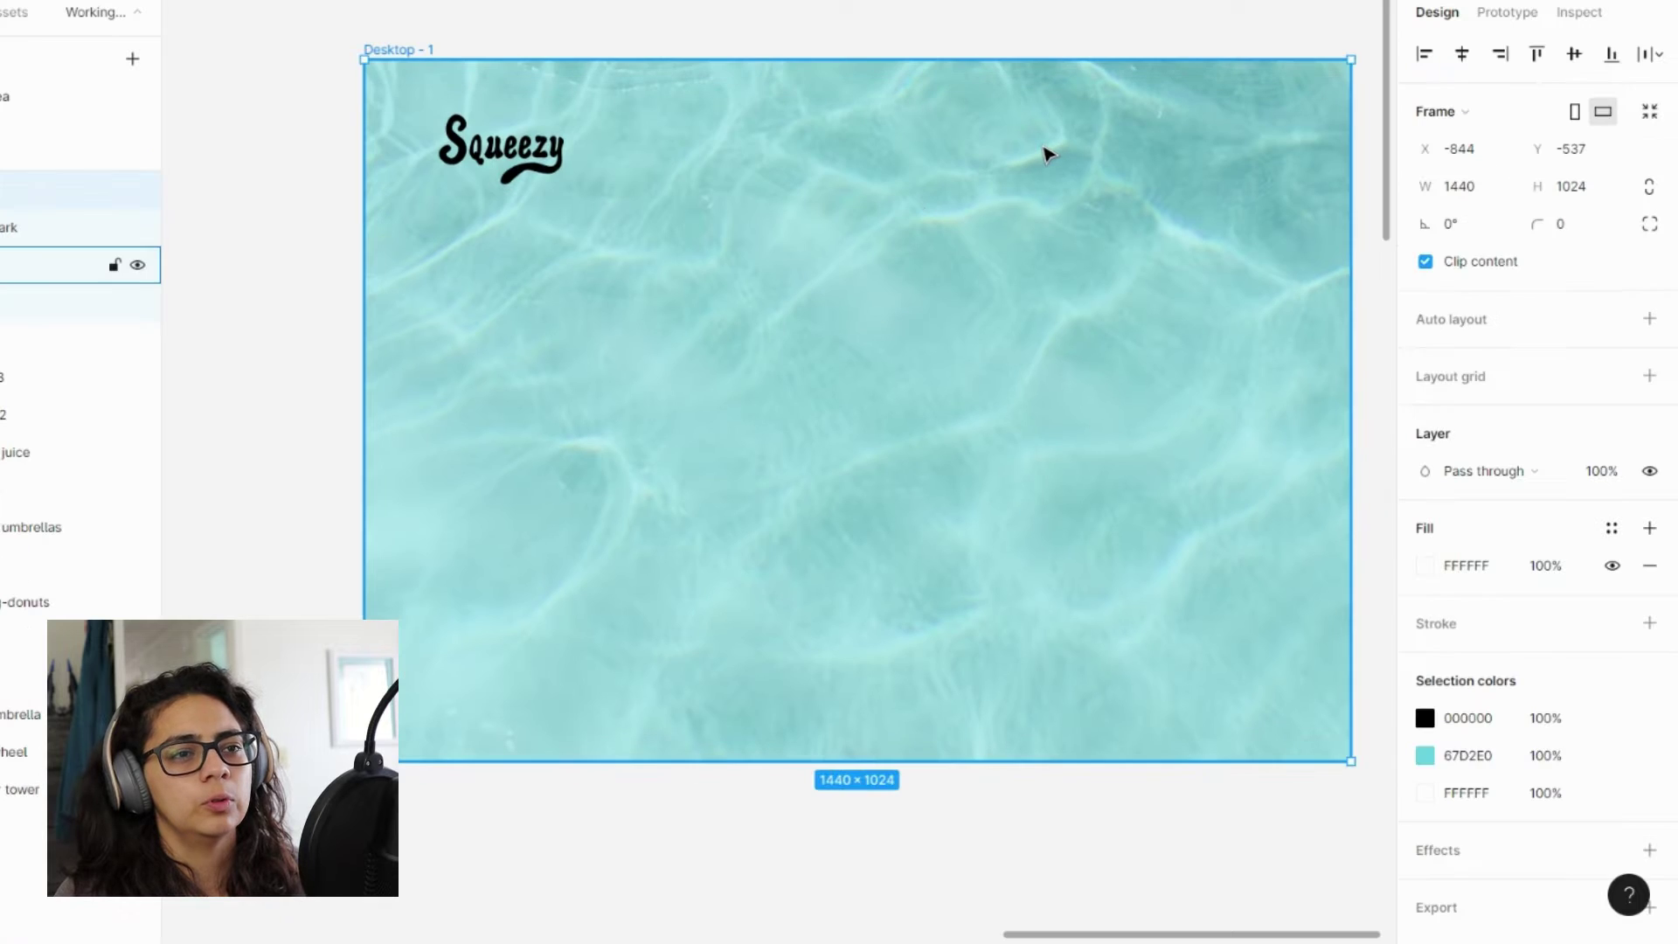
key(ctrl+v)
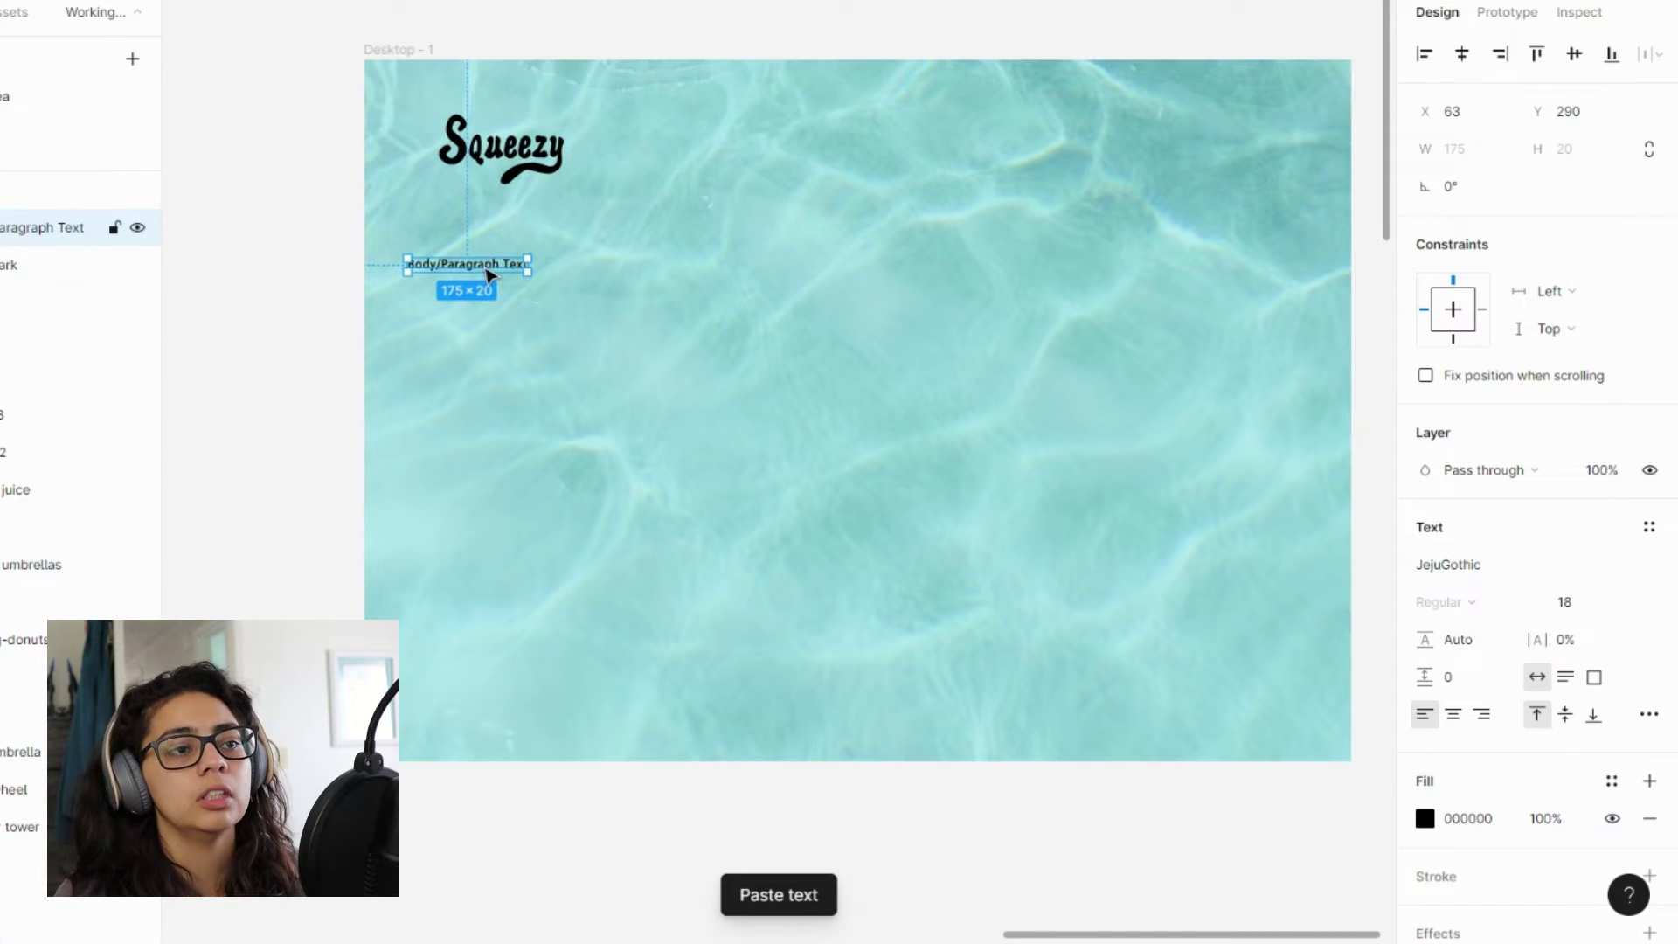
drag(517, 265, 1034, 157)
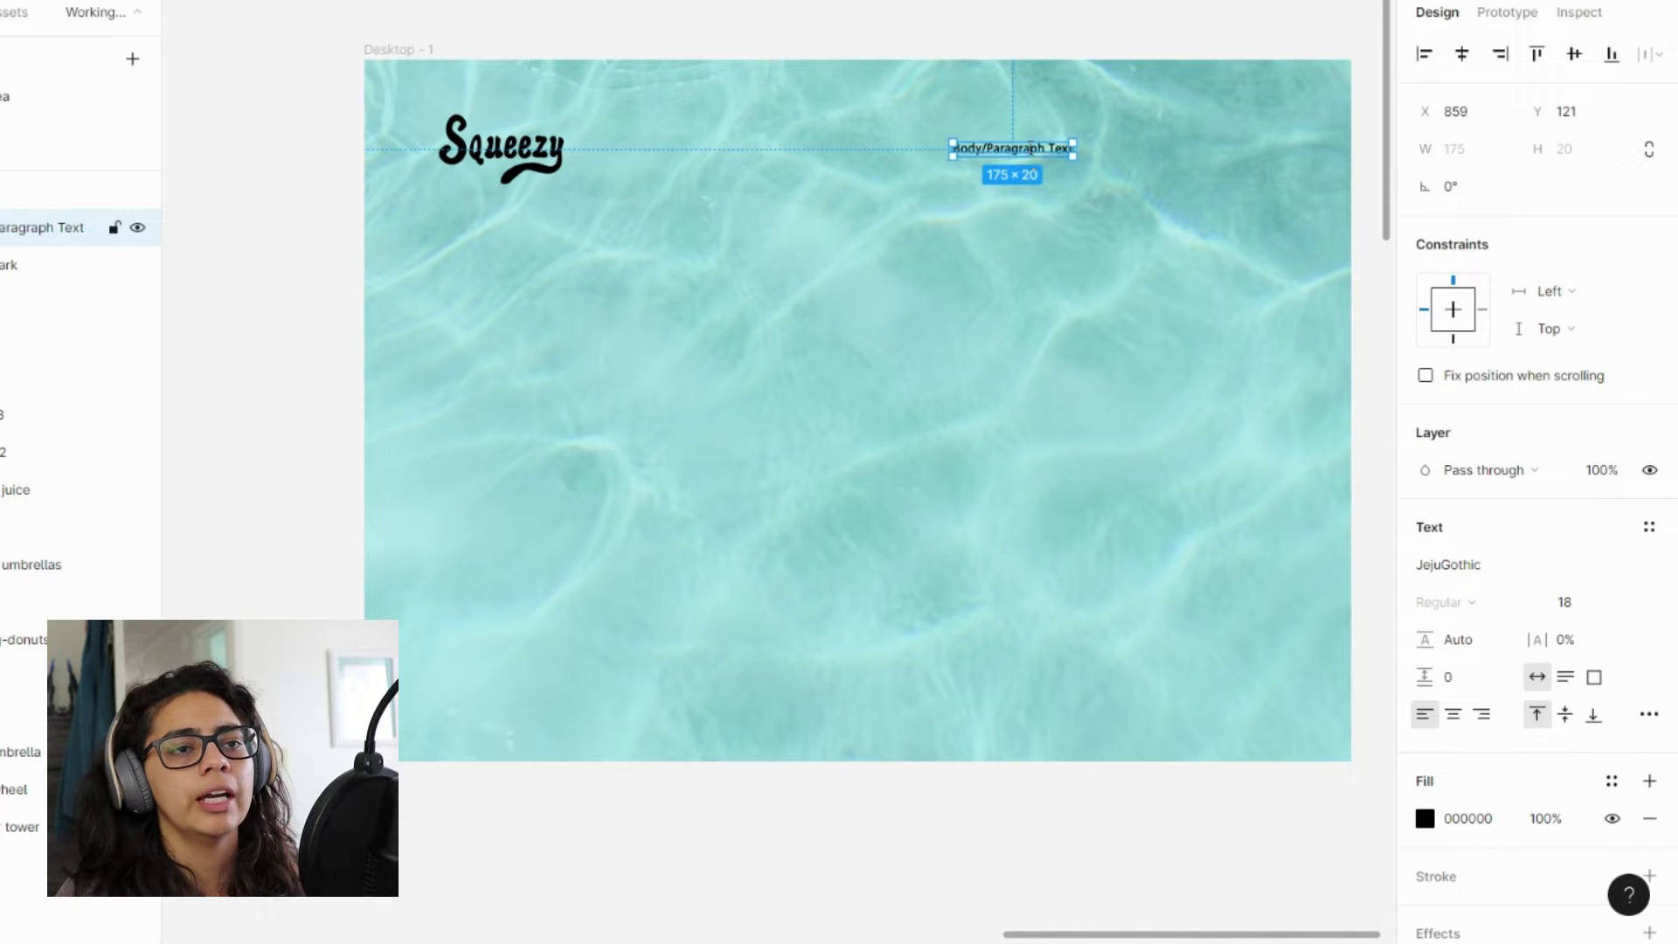
- Change the pasted body text in the header to "Our Flavors"
double_click(1031, 147)
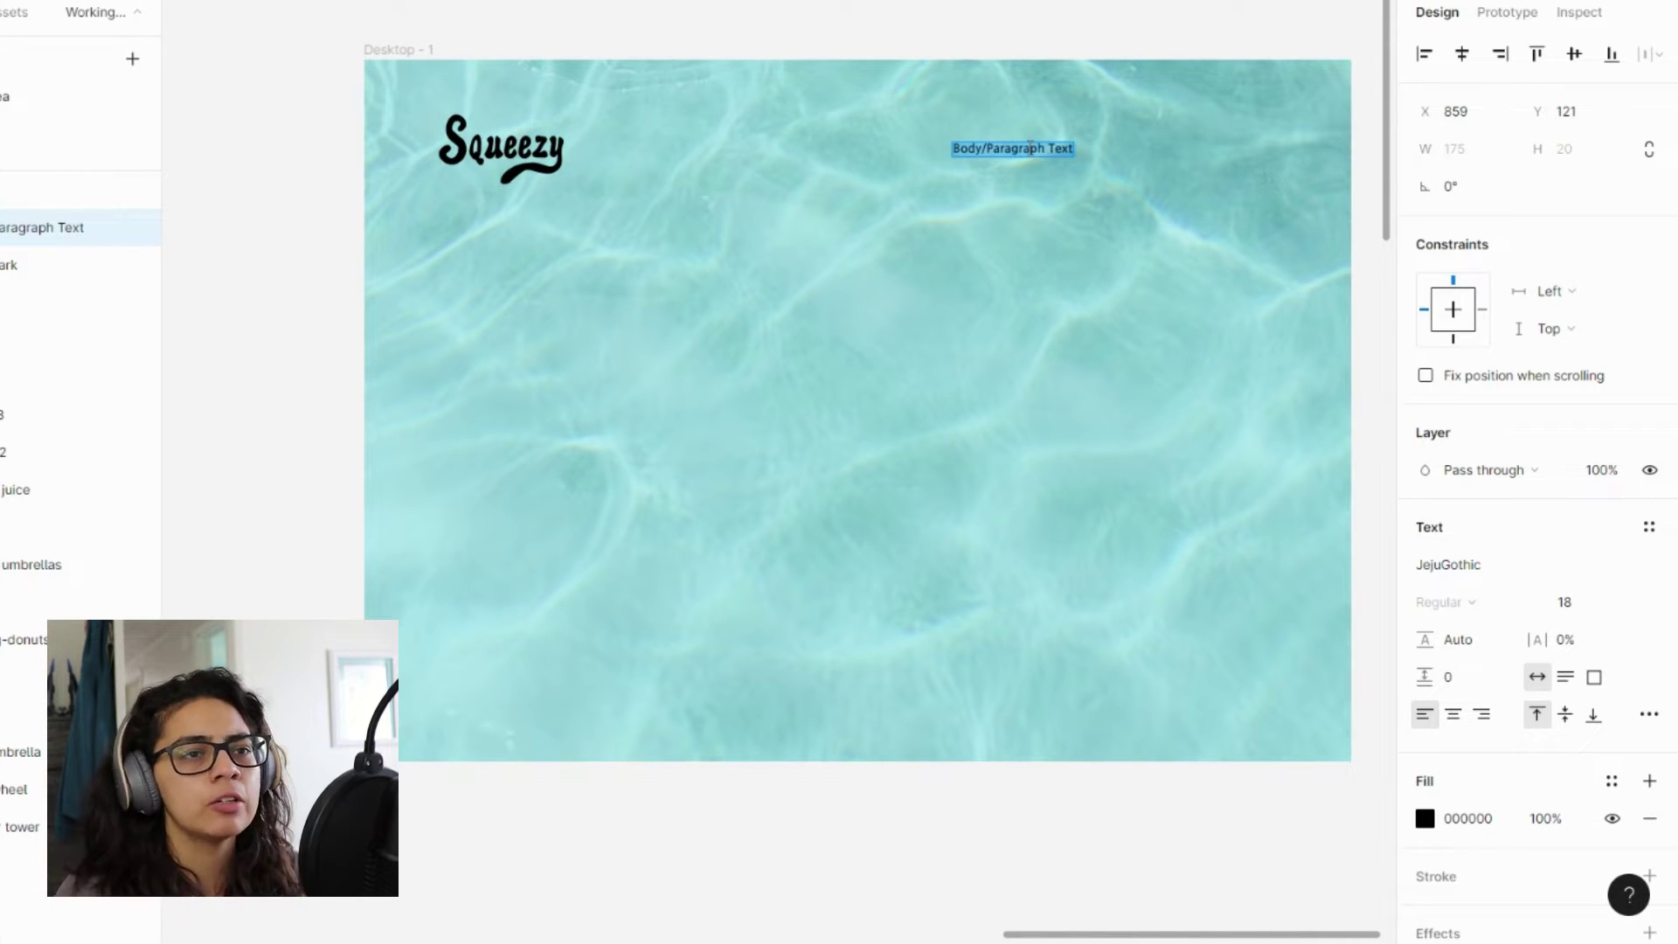
text(Our Flo)
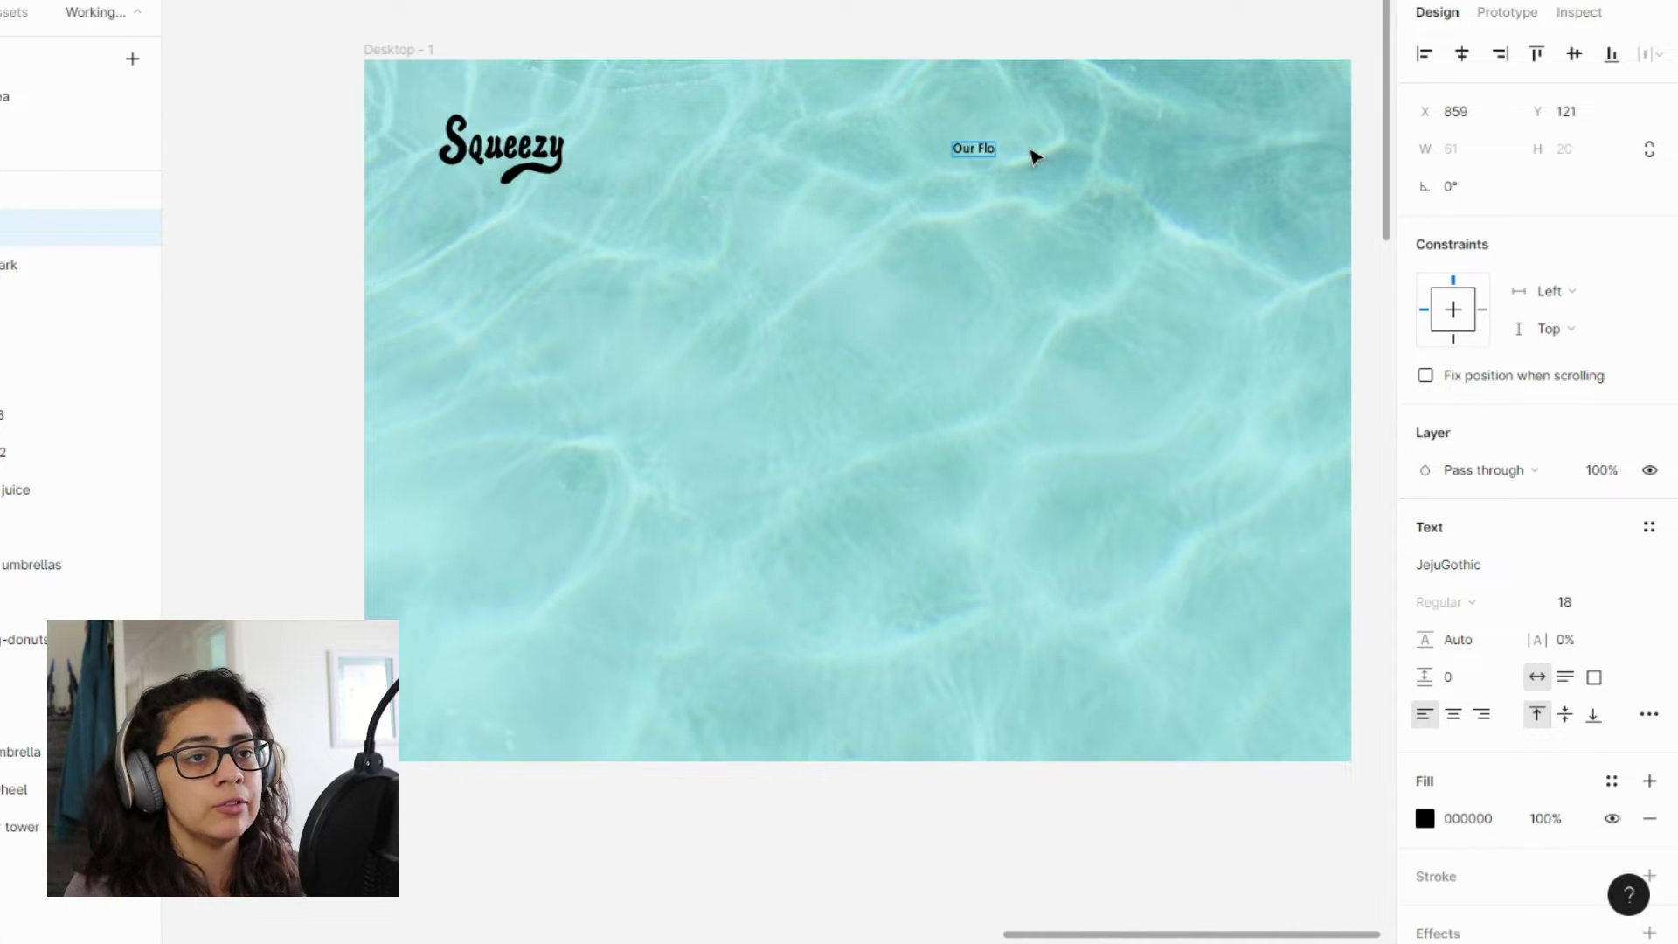
text(vors)
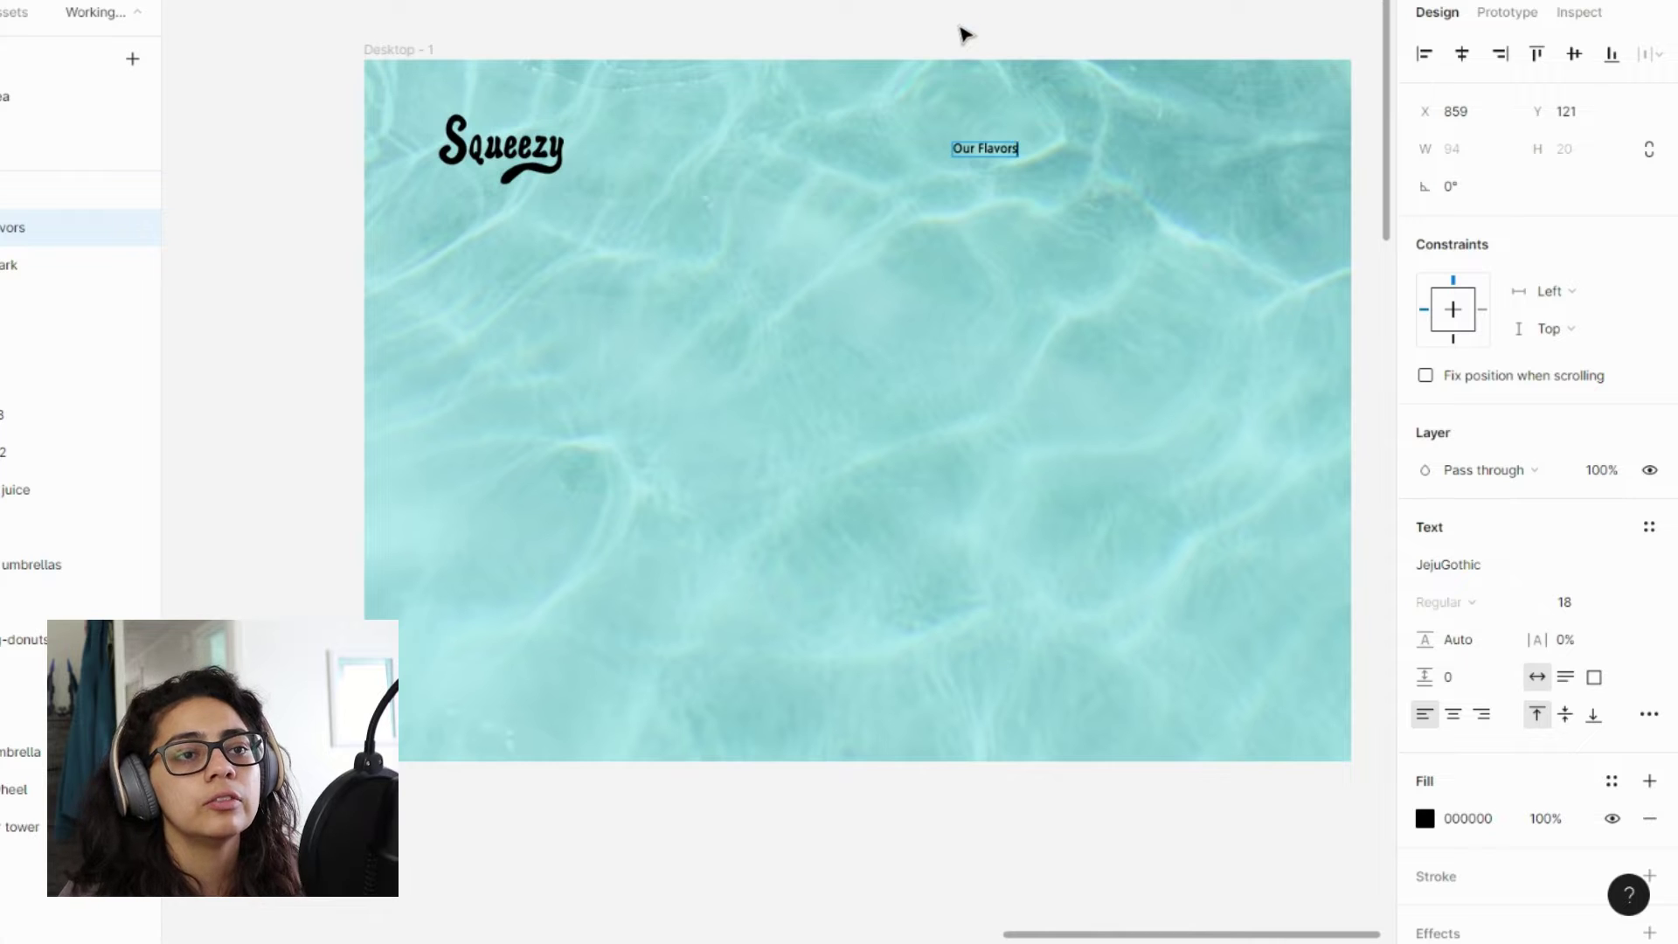
key(Escape)
- Duplicate the Our Flavors label, place the copy to its right at about X 1049, and change its text to "Squeezy's Story"
key(ctrl+d)
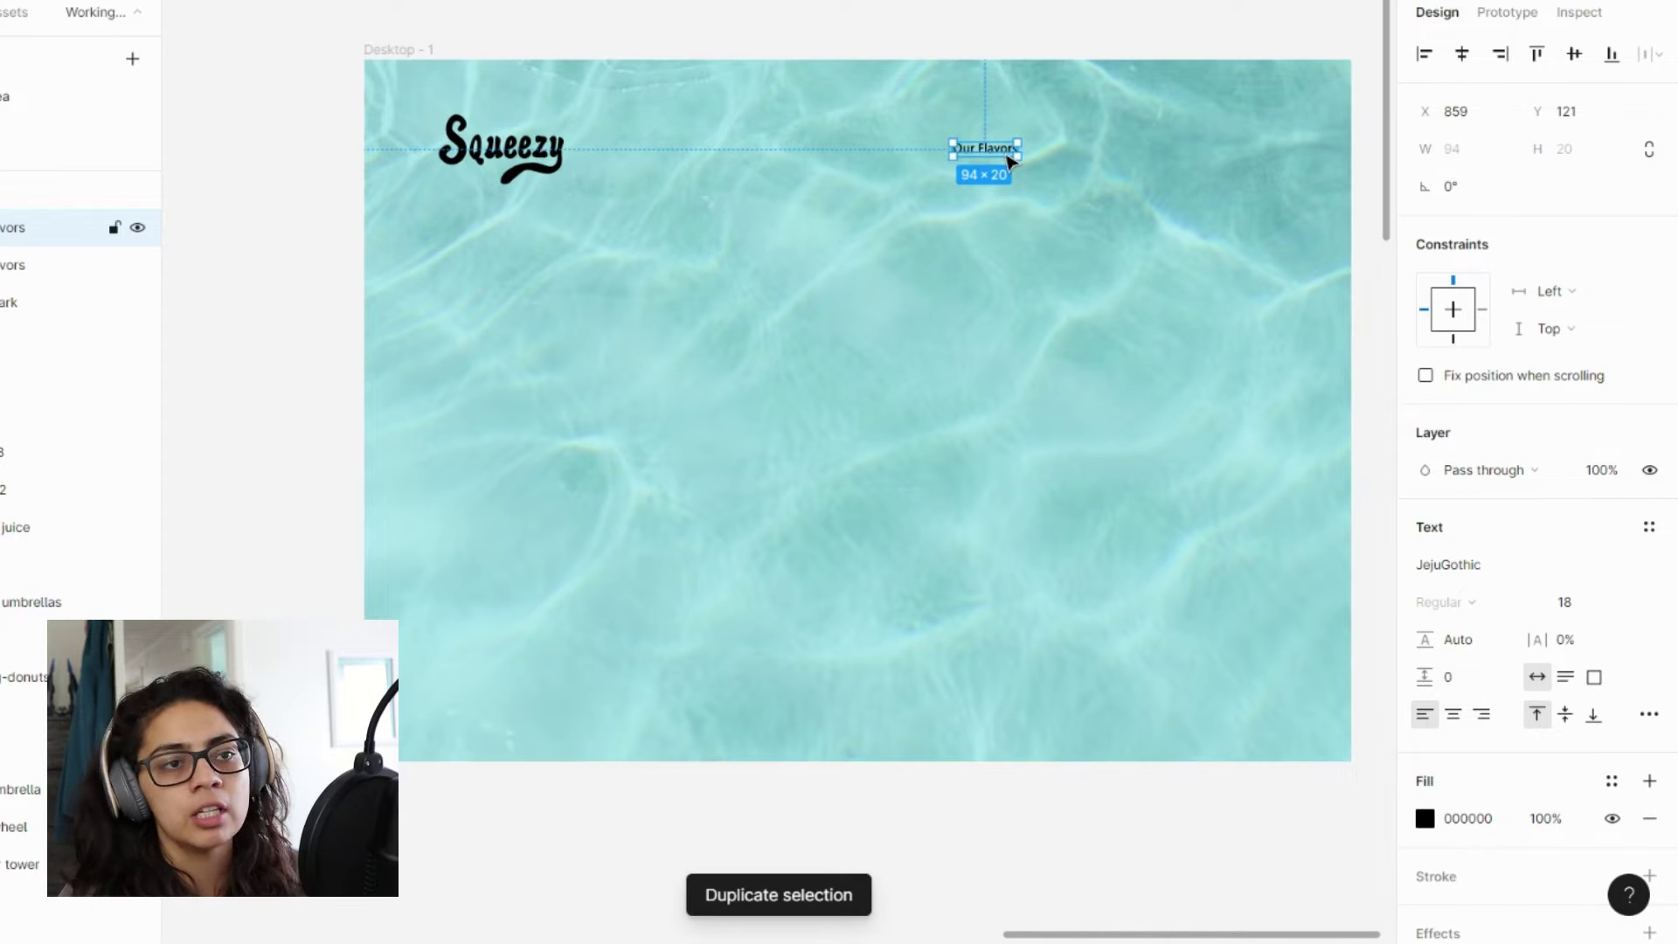
drag(1011, 158, 1141, 162)
key(Return)
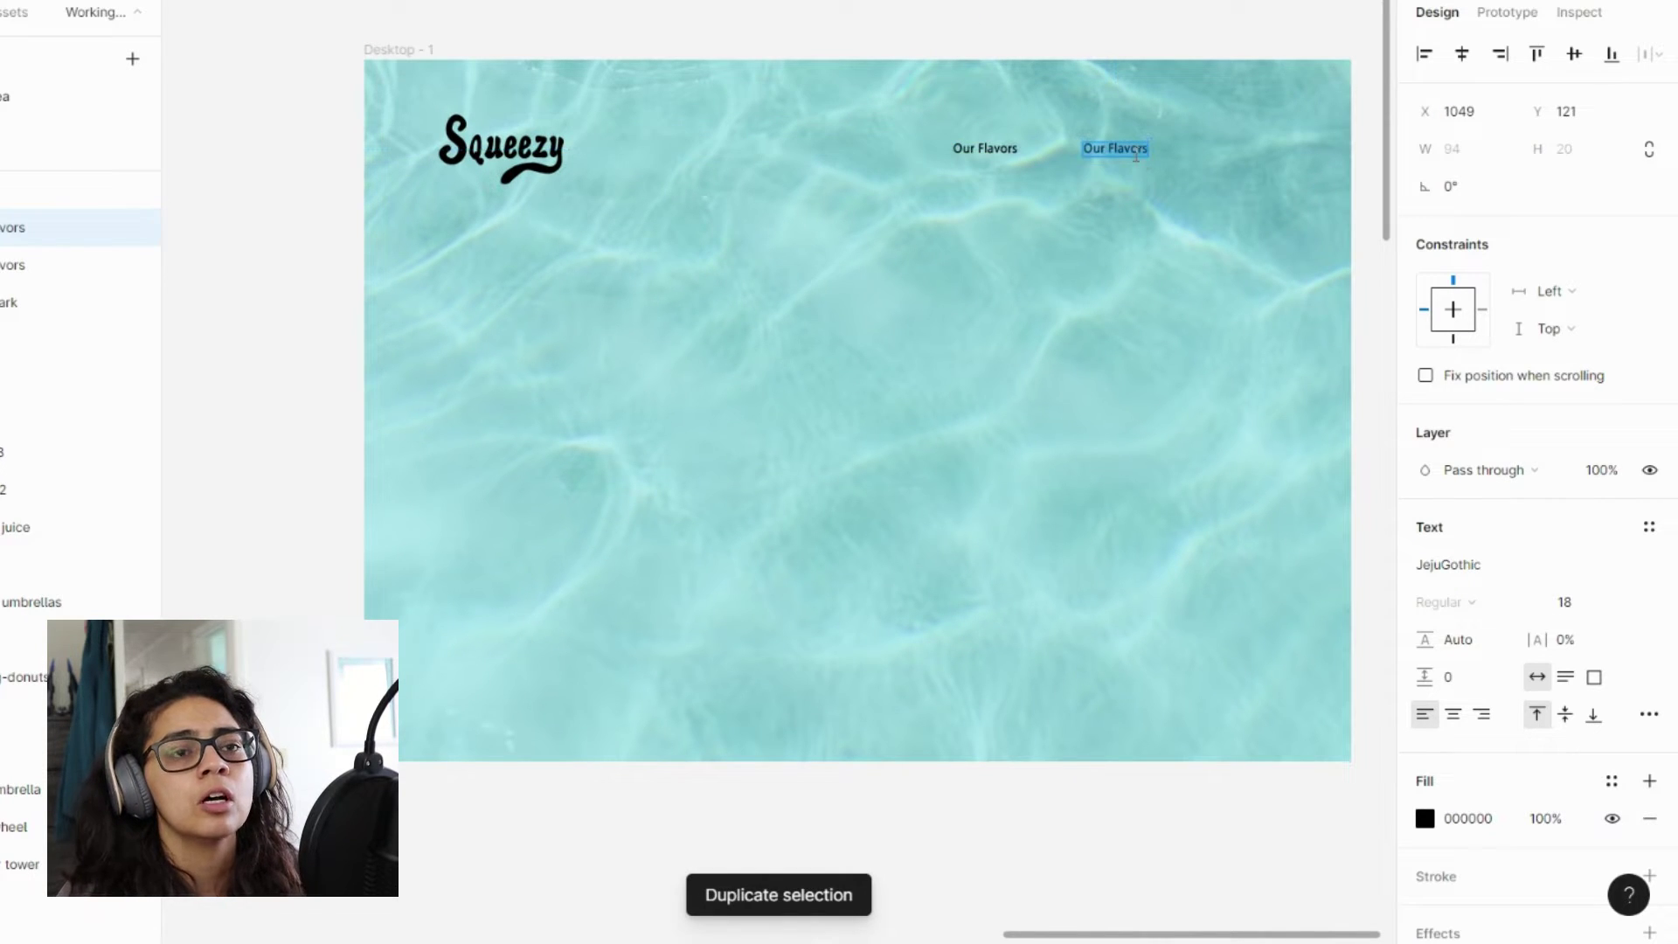
text(Squeezy's Story)
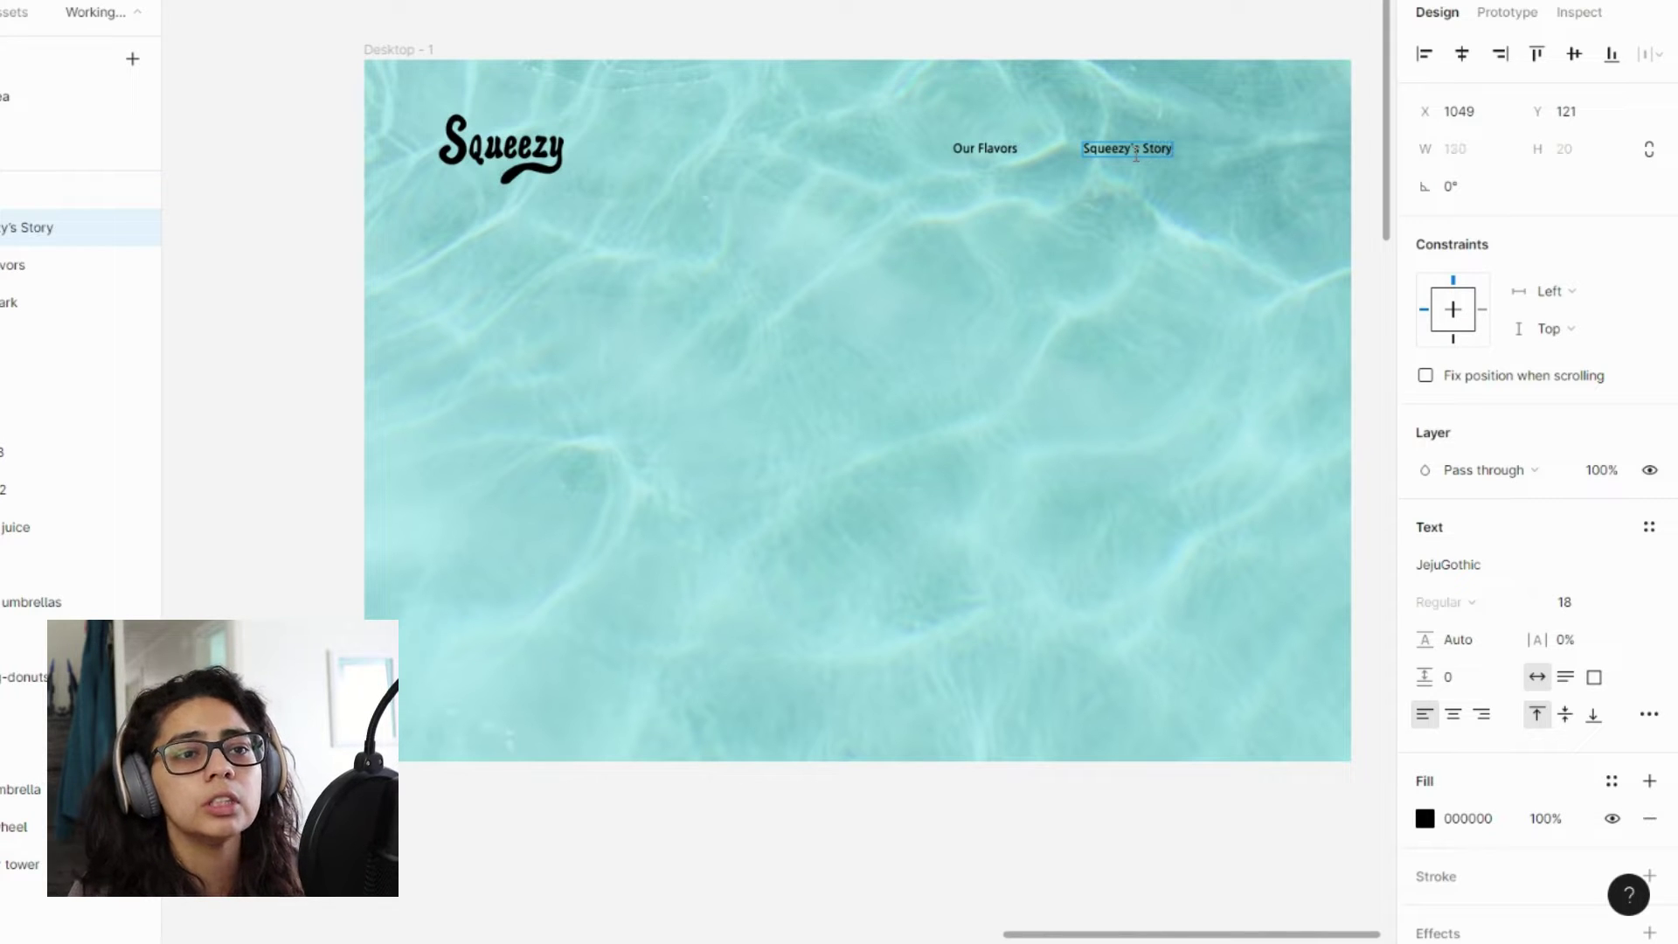
key(Escape)
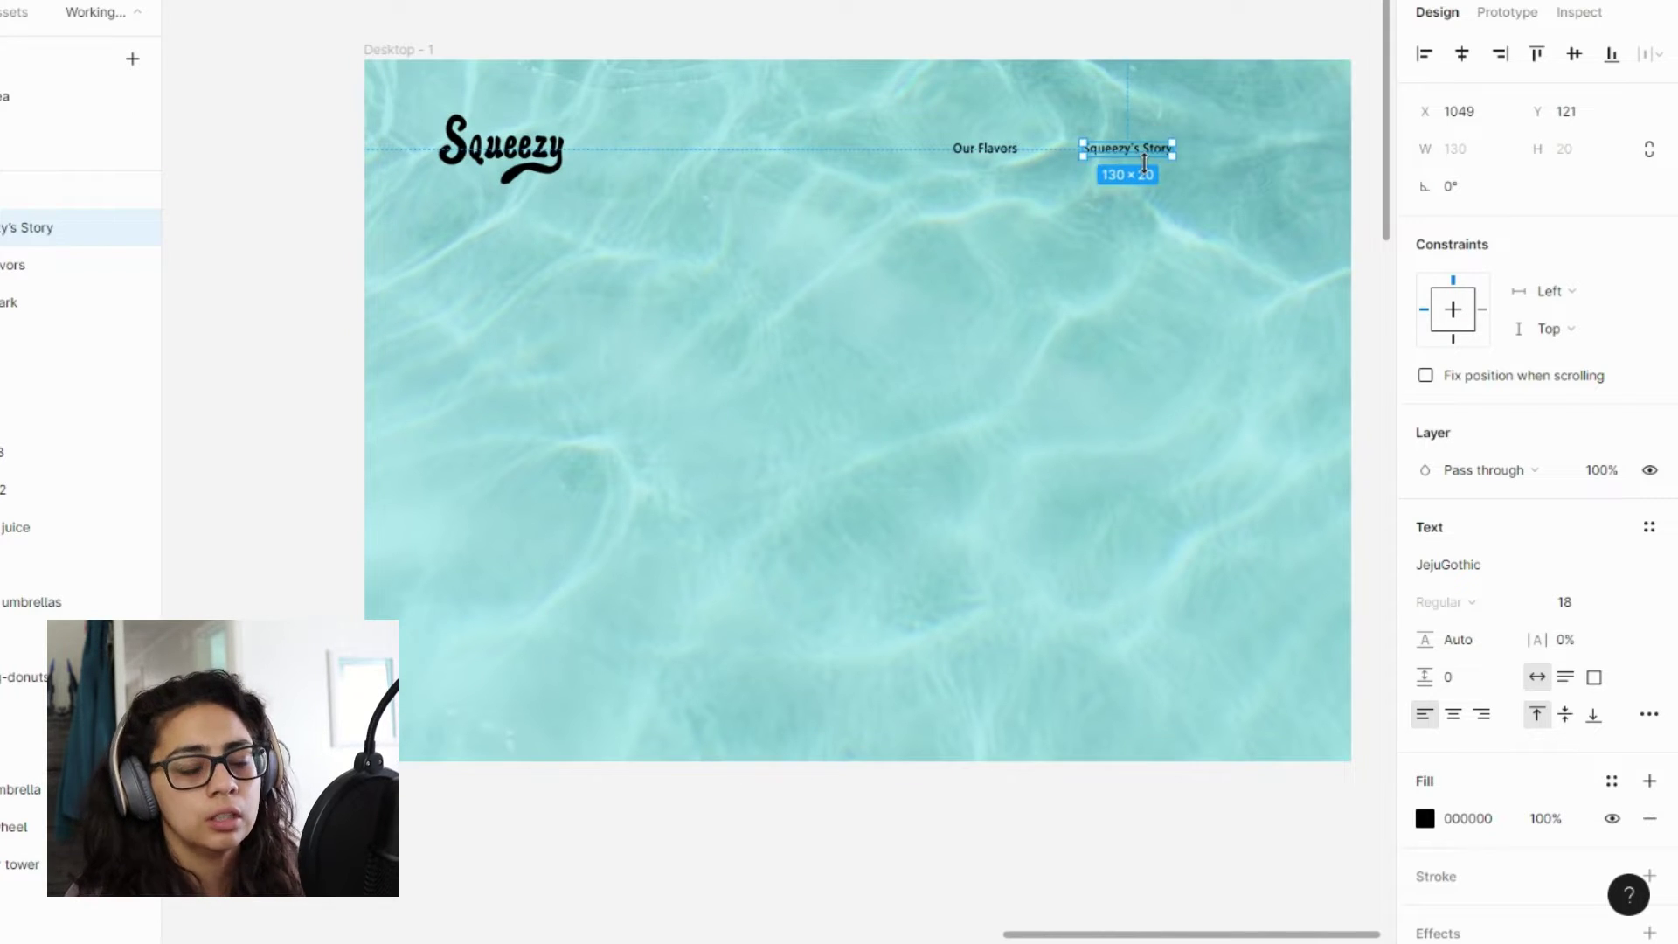
- Duplicate the Squeezy's Story label, place the copy to its right at about X 1266, and change its text to "Recipies"
key(ctrl+d)
drag(1136, 150, 1285, 161)
key(Return)
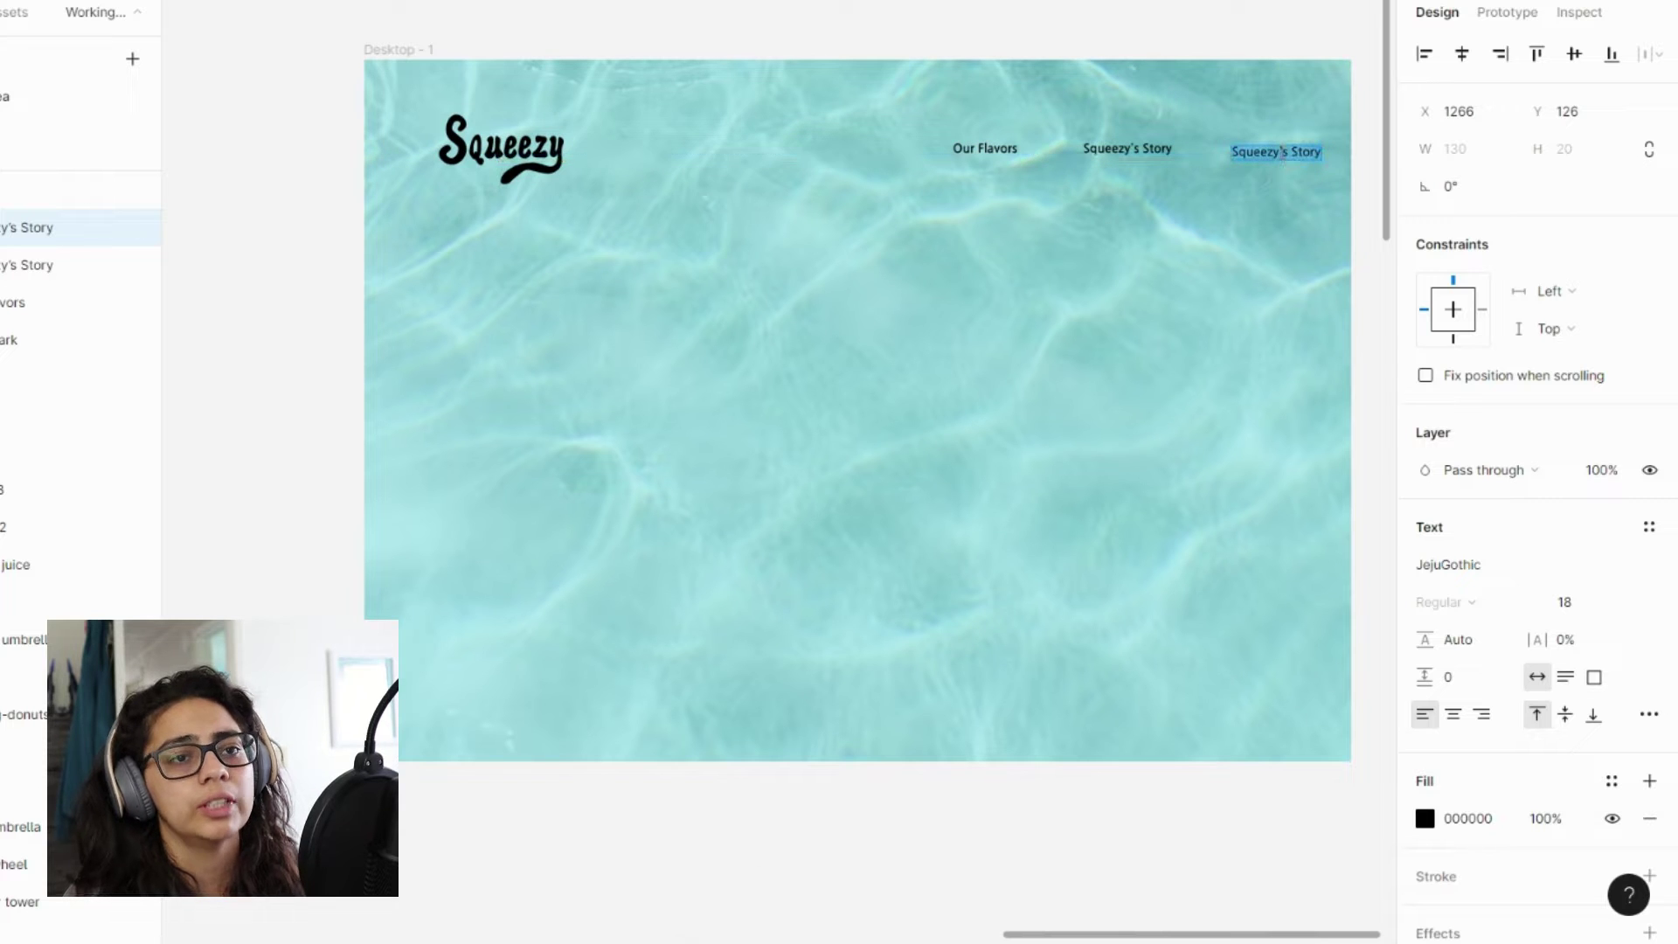
text(Recipies)
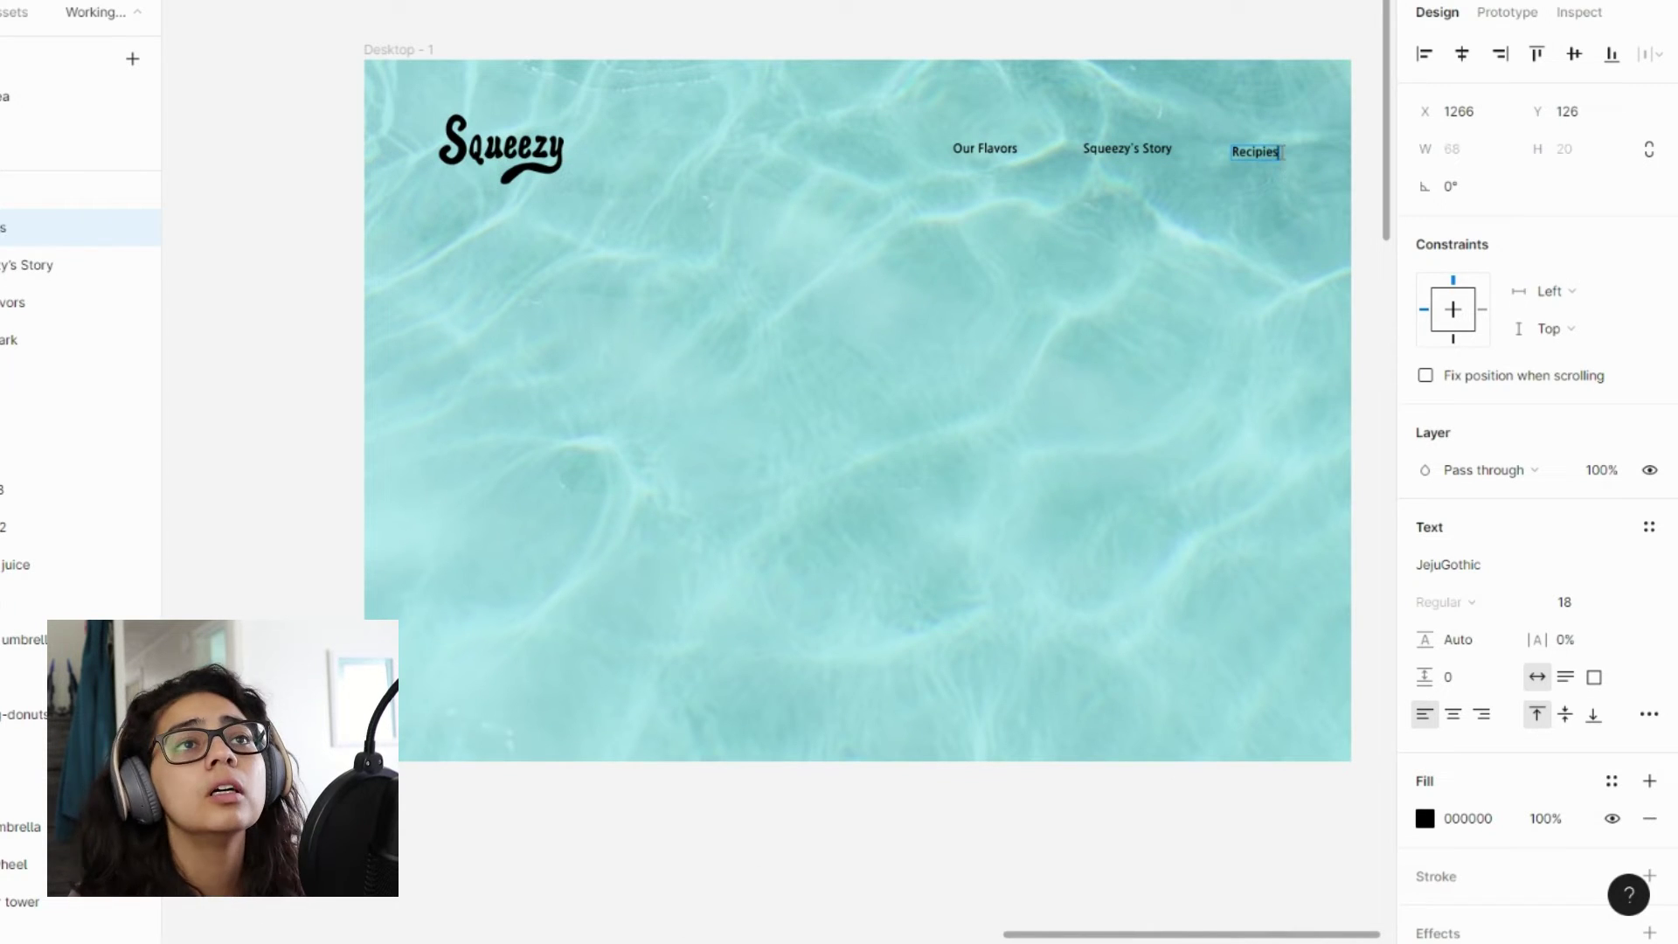
click(1155, 150)
click(1255, 156)
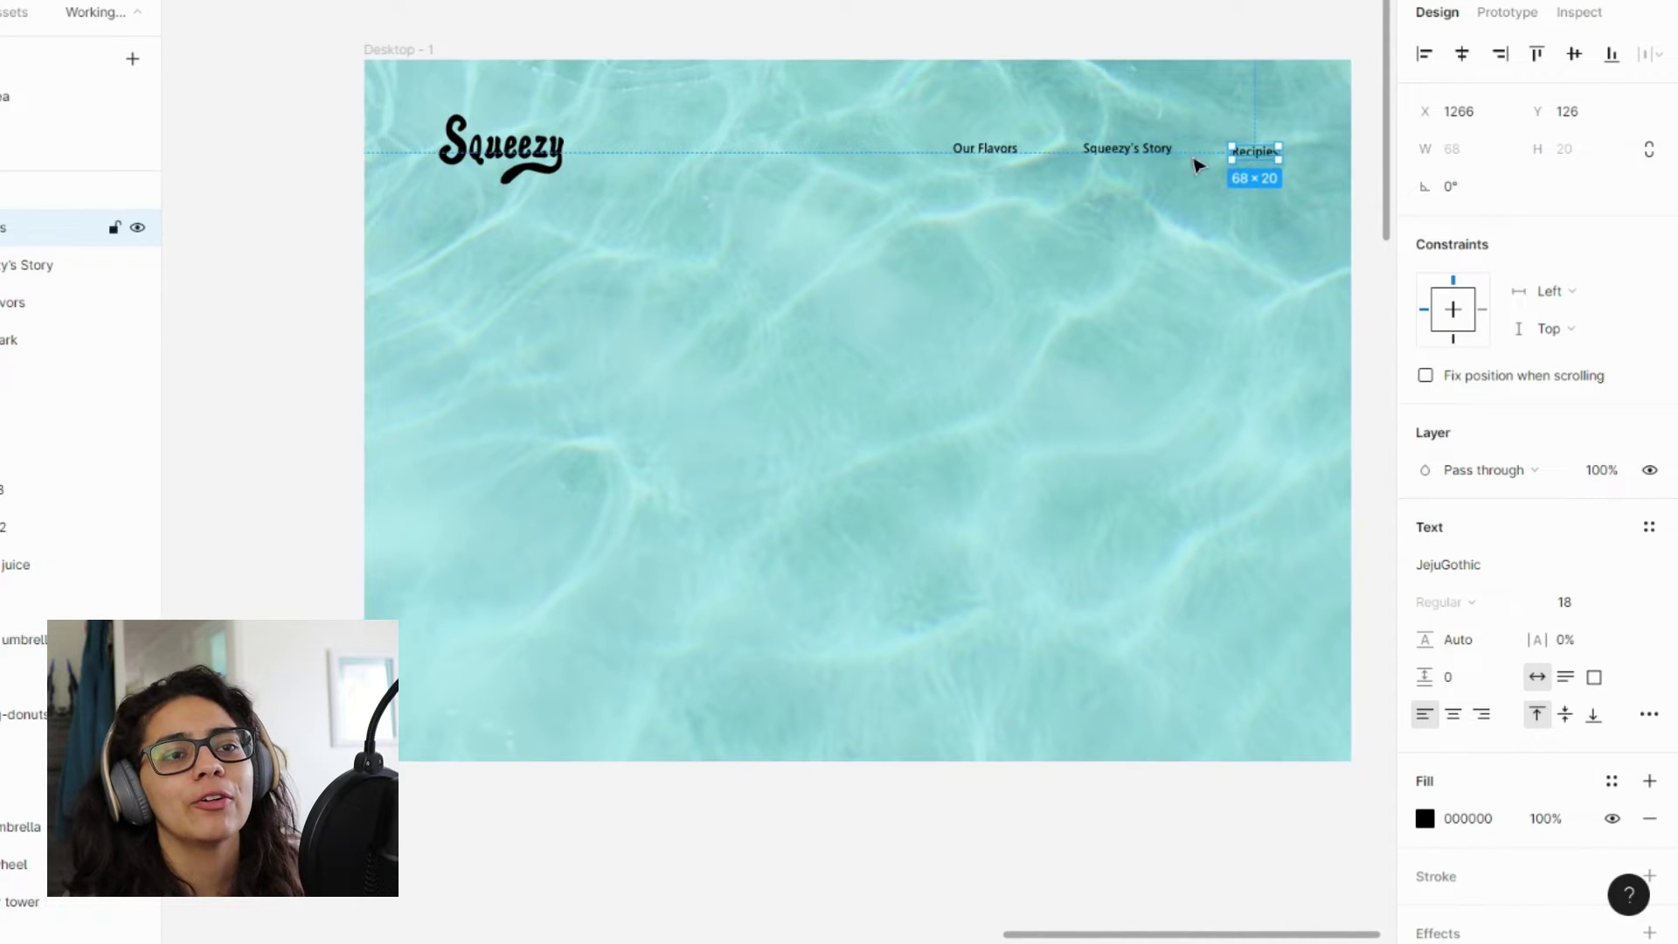
- Align the wordmark and the three navigation labels on their vertical centers and distribute their horizontal spacing evenly
shift+click(1136, 149)
shift+click(1009, 159)
shift+click(551, 157)
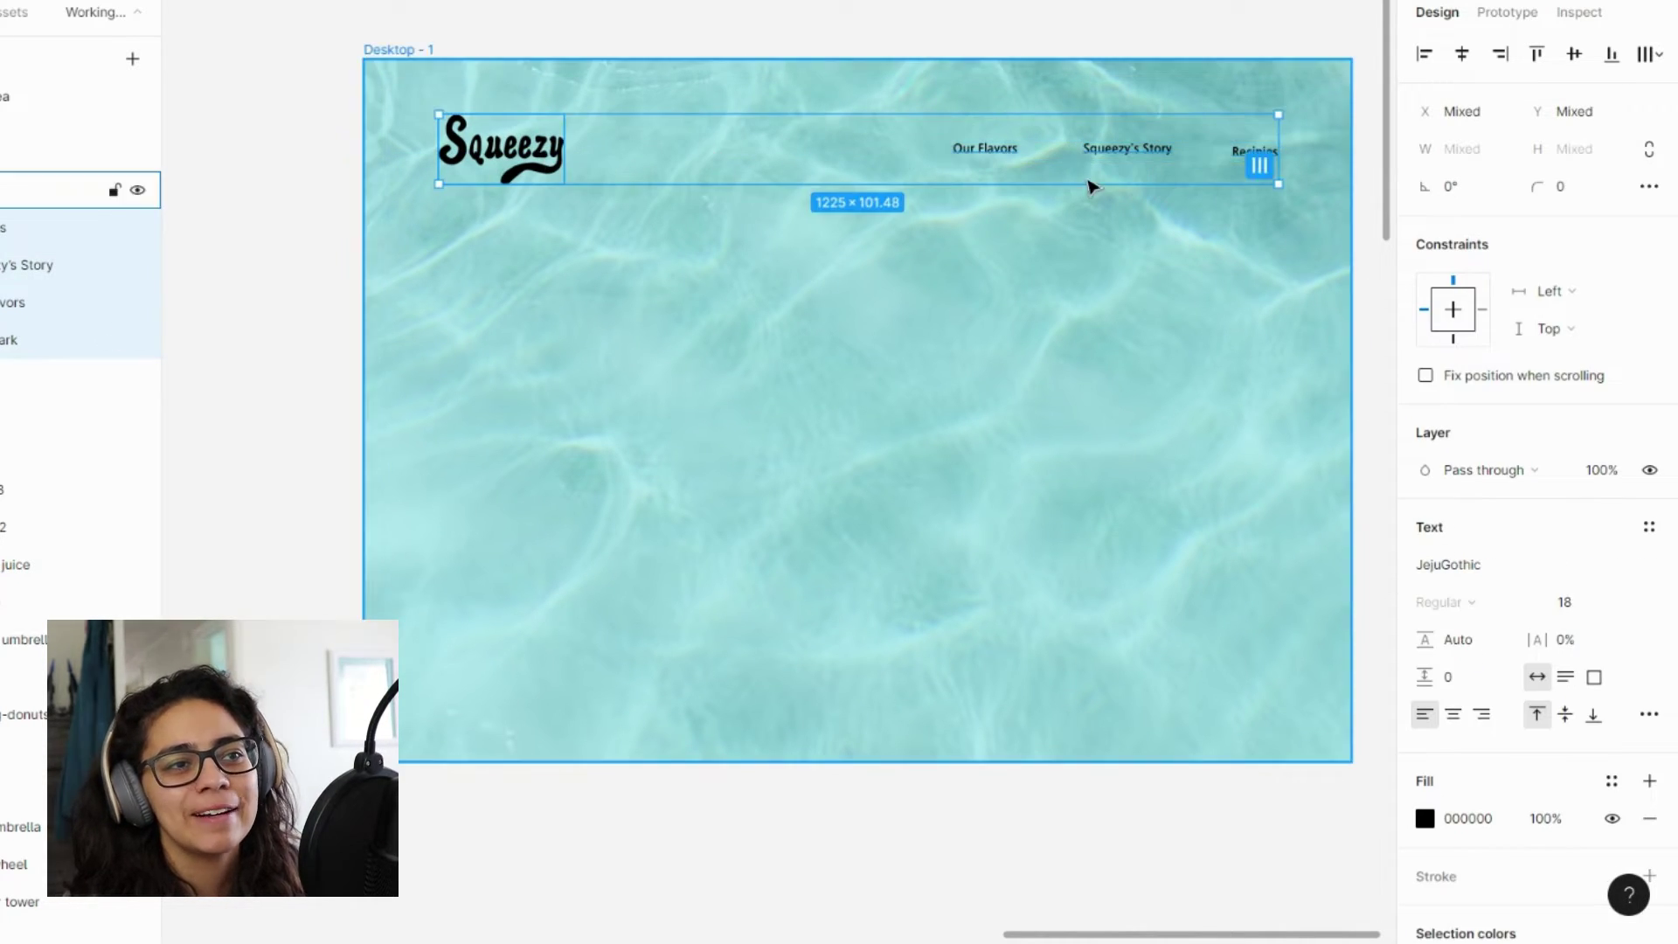
click(1461, 54)
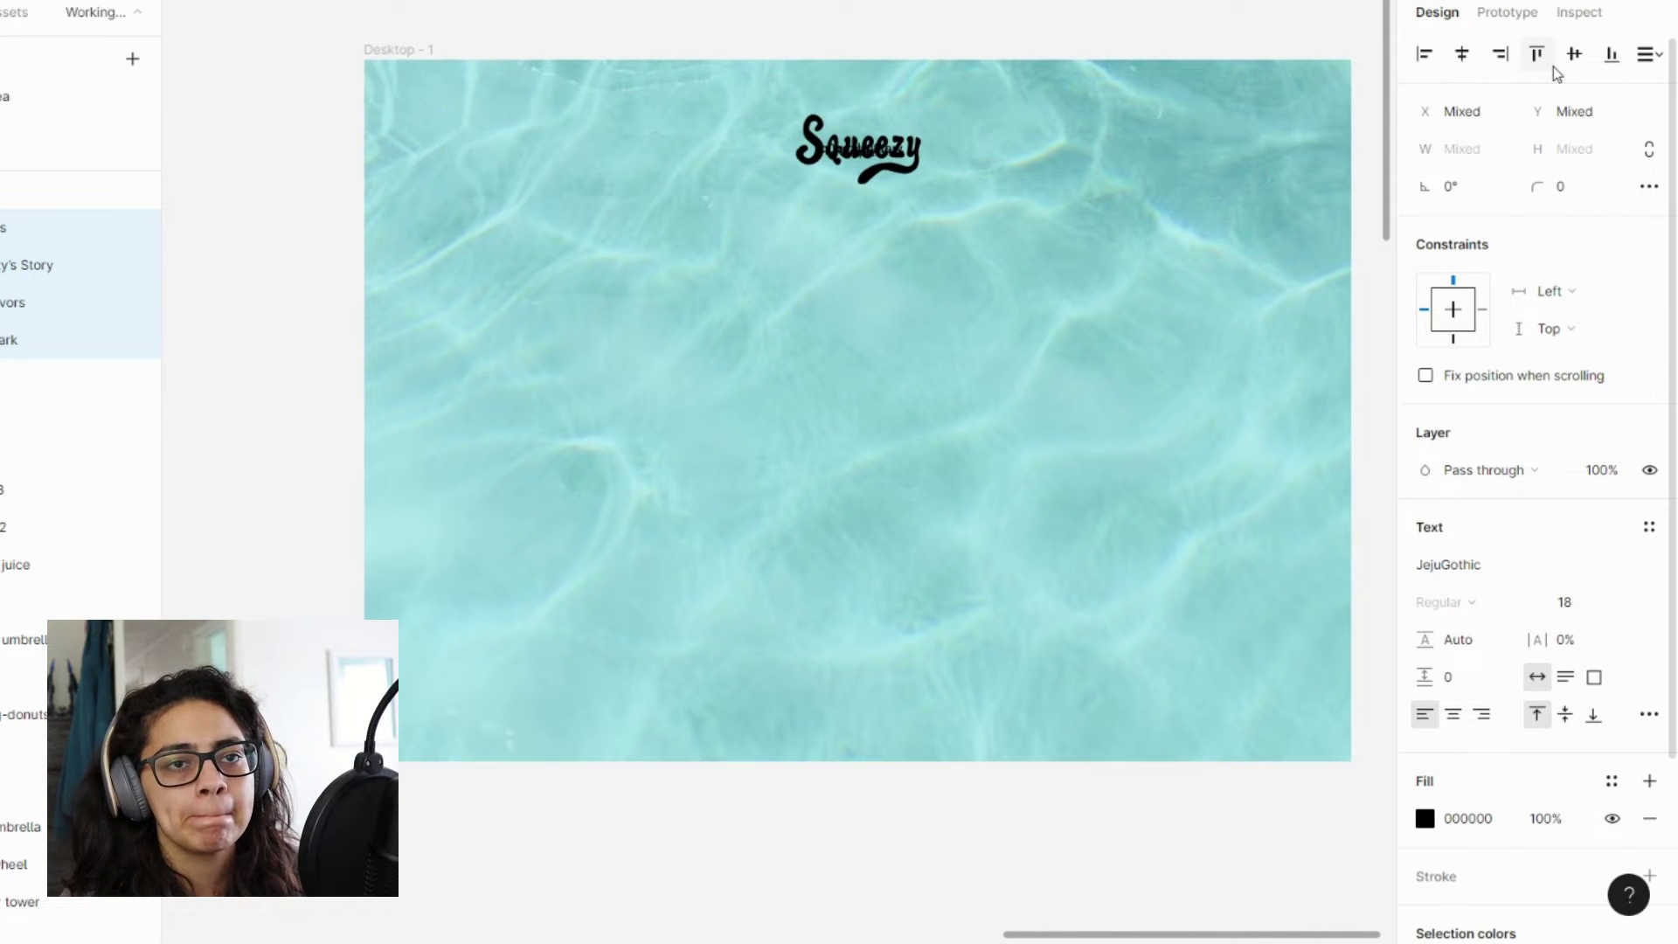
key(ctrl+z)
click(1649, 54)
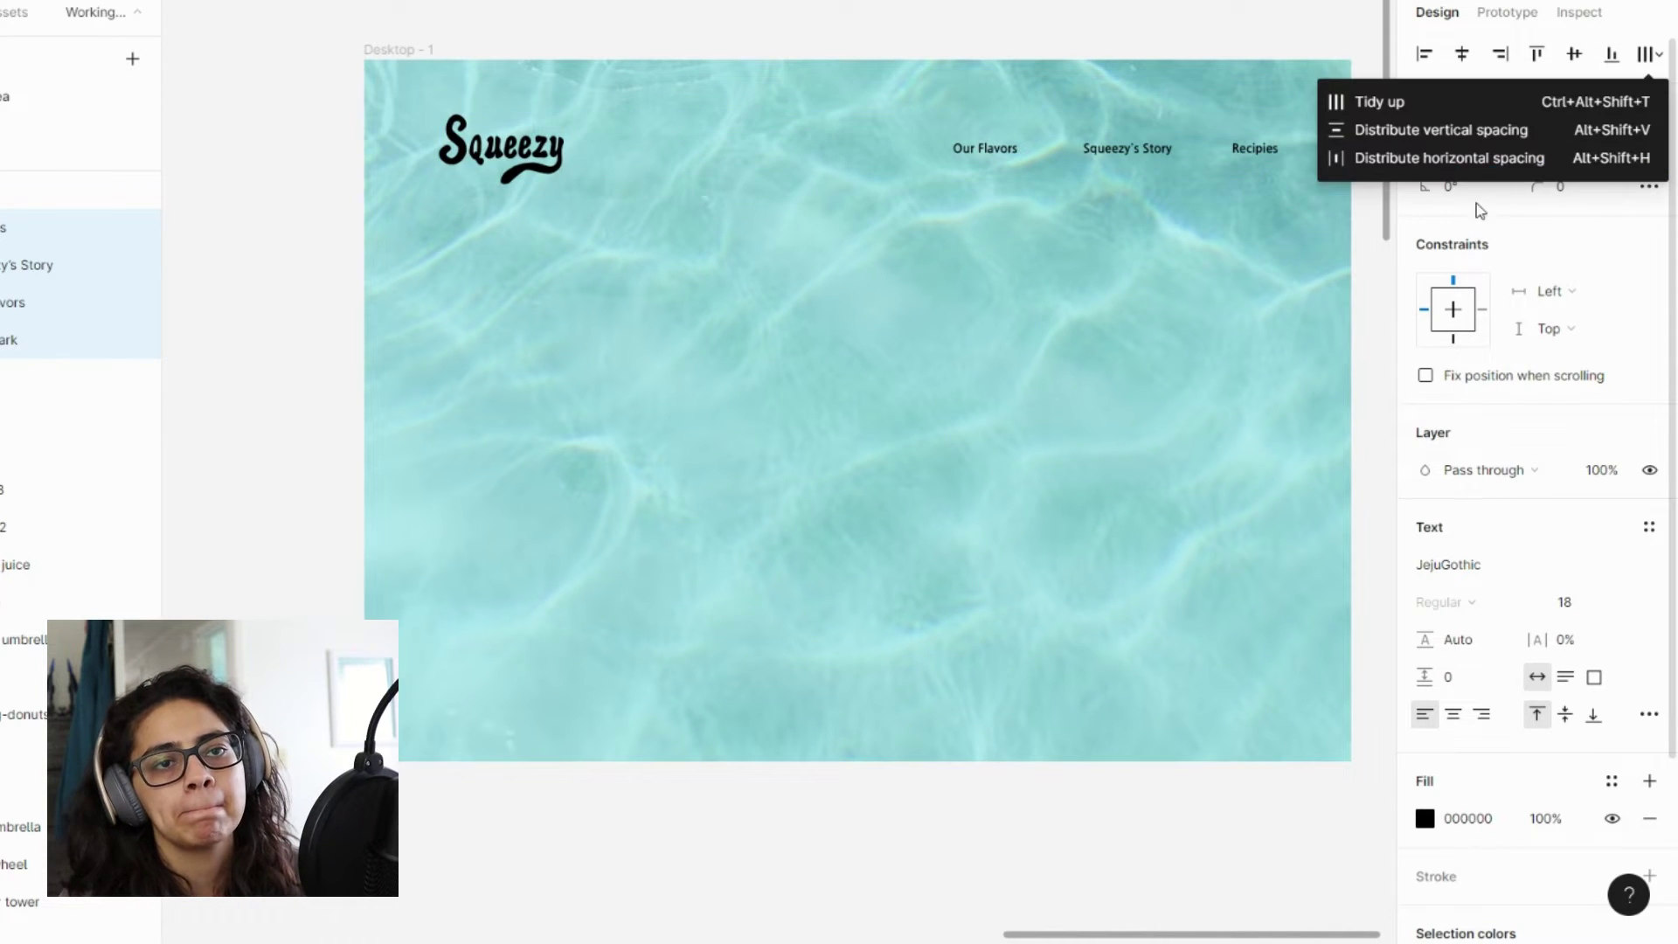
click(1434, 157)
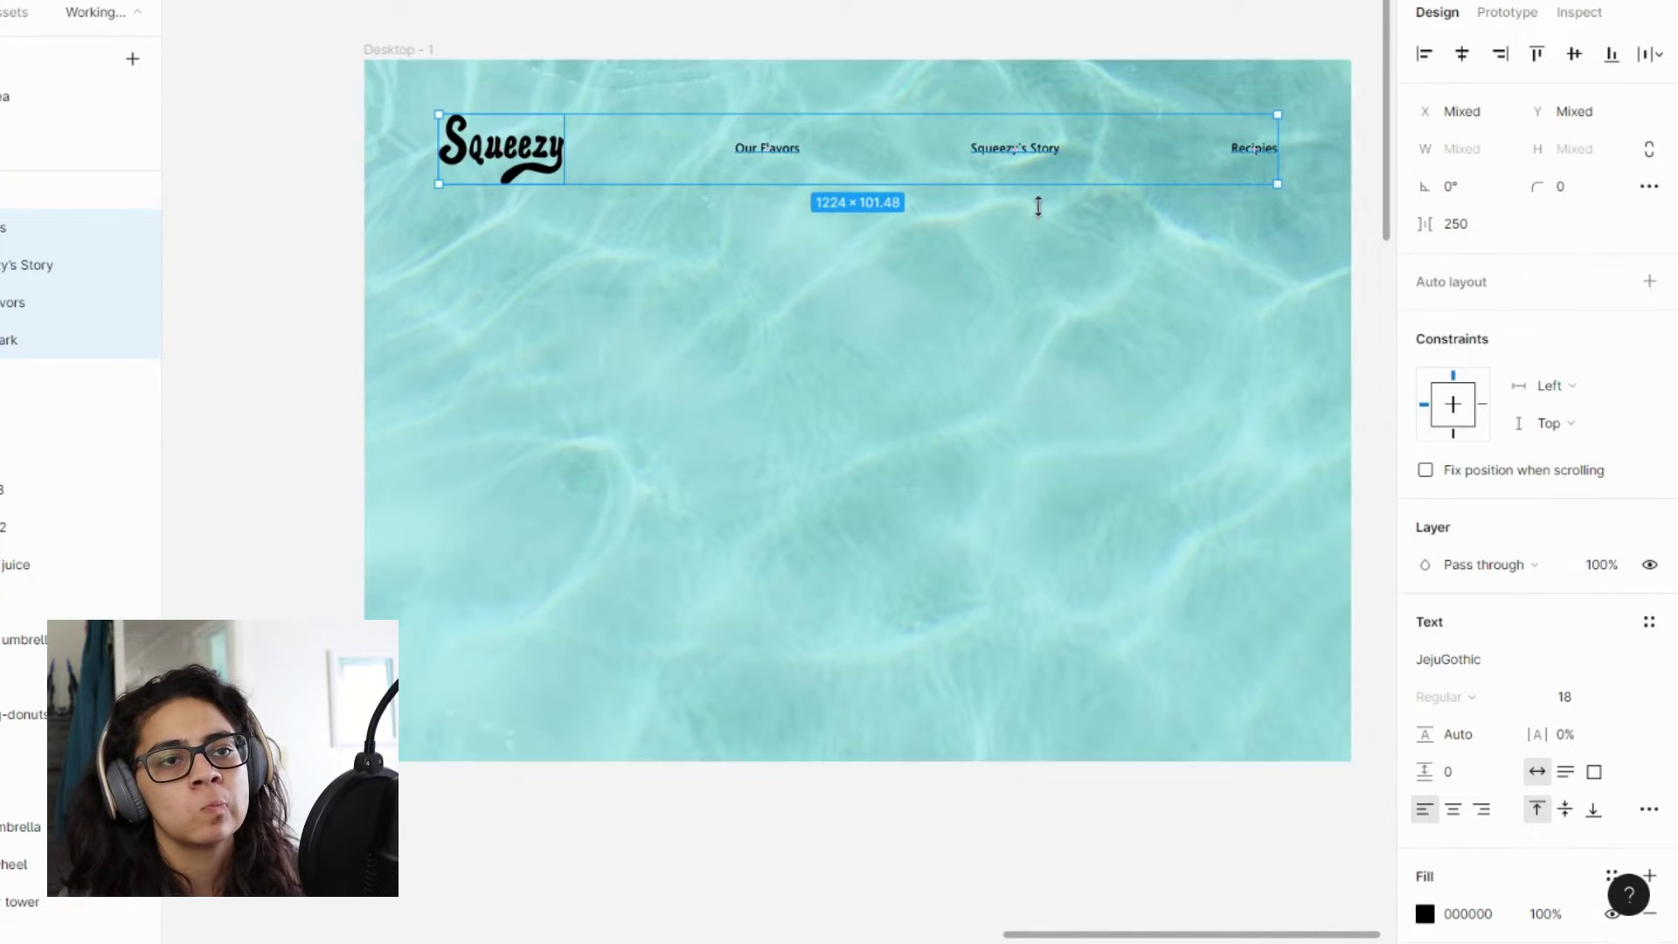
click(1374, 201)
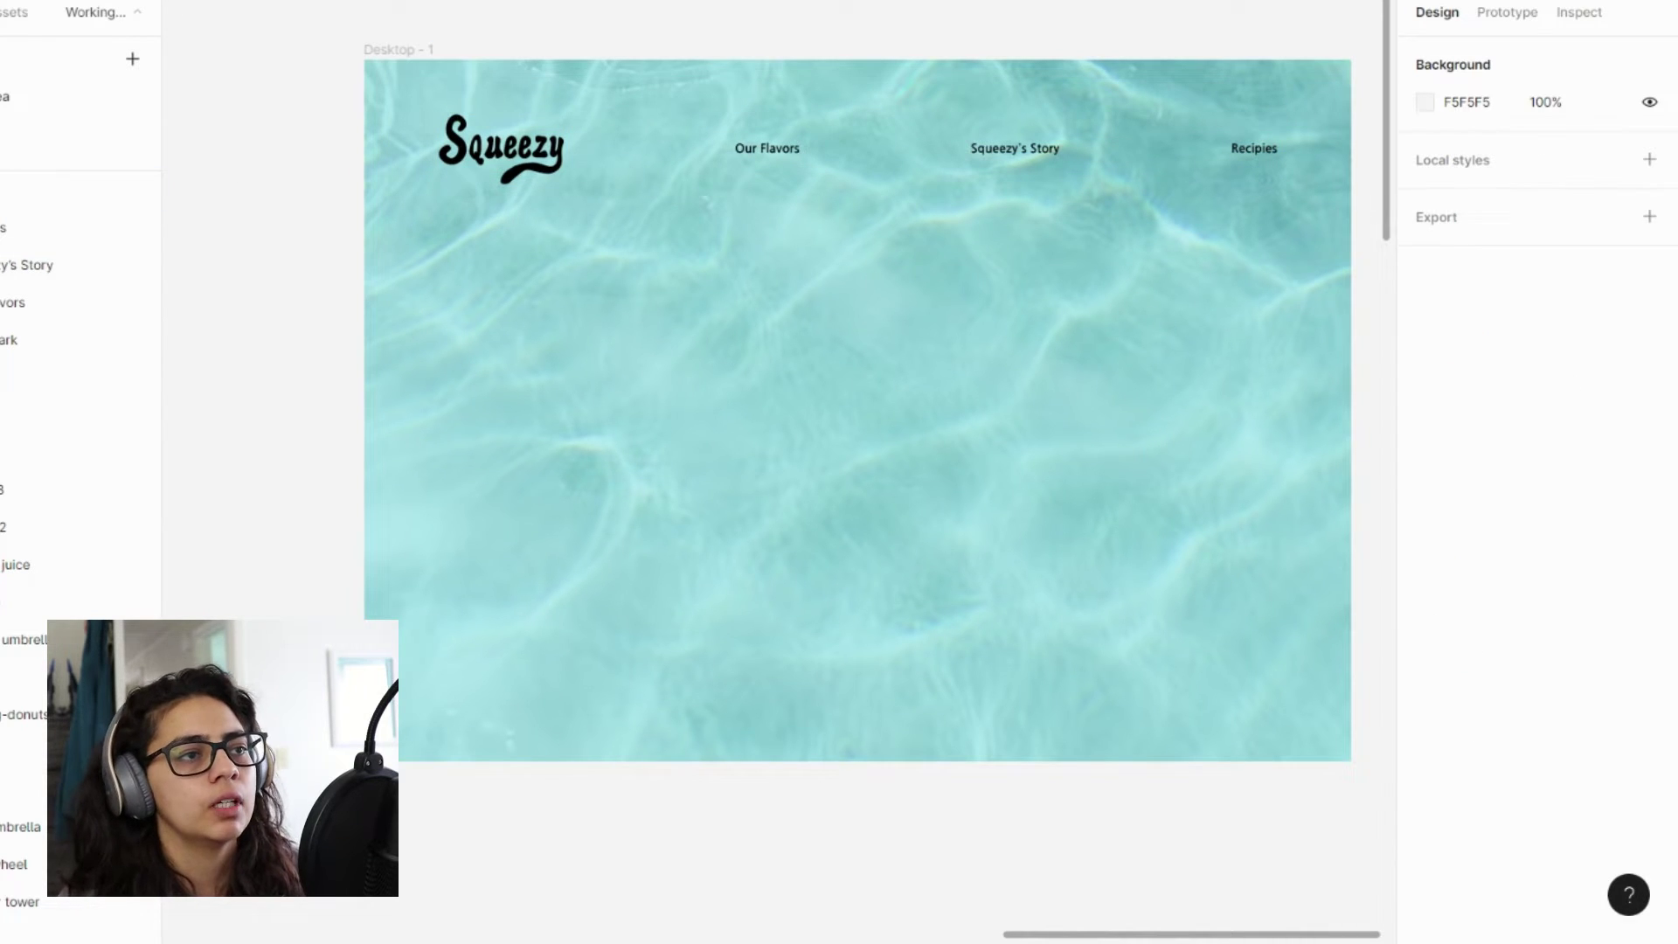
- Draw a vertical line about 109 px long in the header between the Our Flavors and Squeezy's Story labels
click(130, 3)
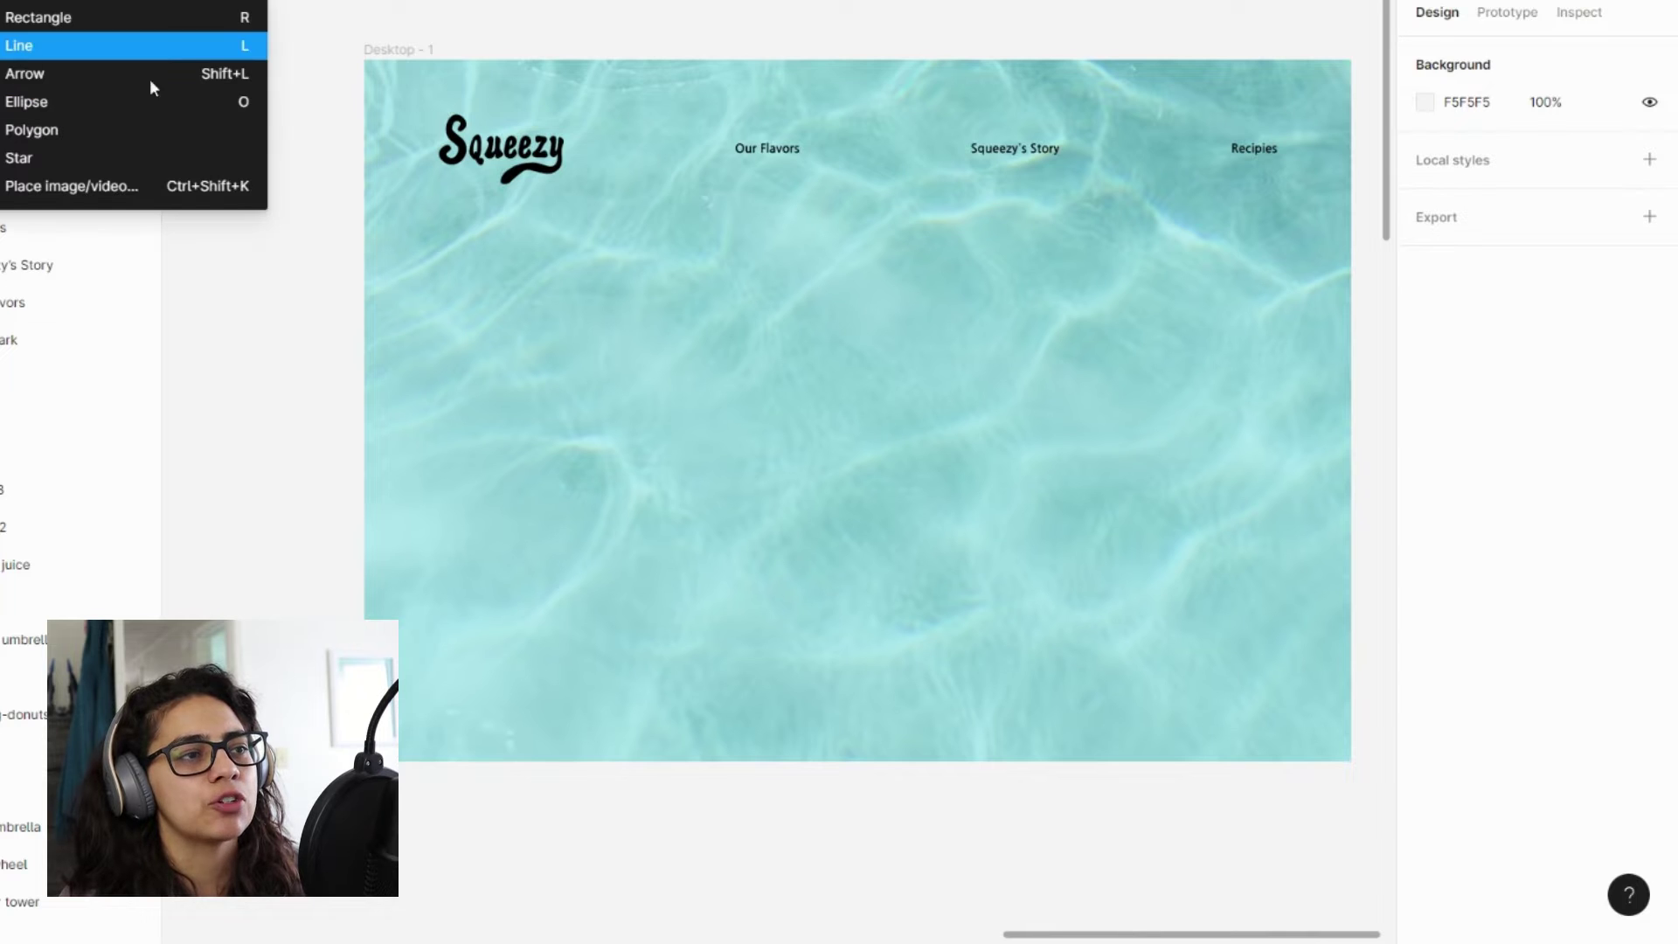
click(35, 46)
scroll(965, 187, up, 3)
drag(823, 49, 825, 191)
scroll(1066, 210, down, 1)
scroll(1066, 210, down, 2)
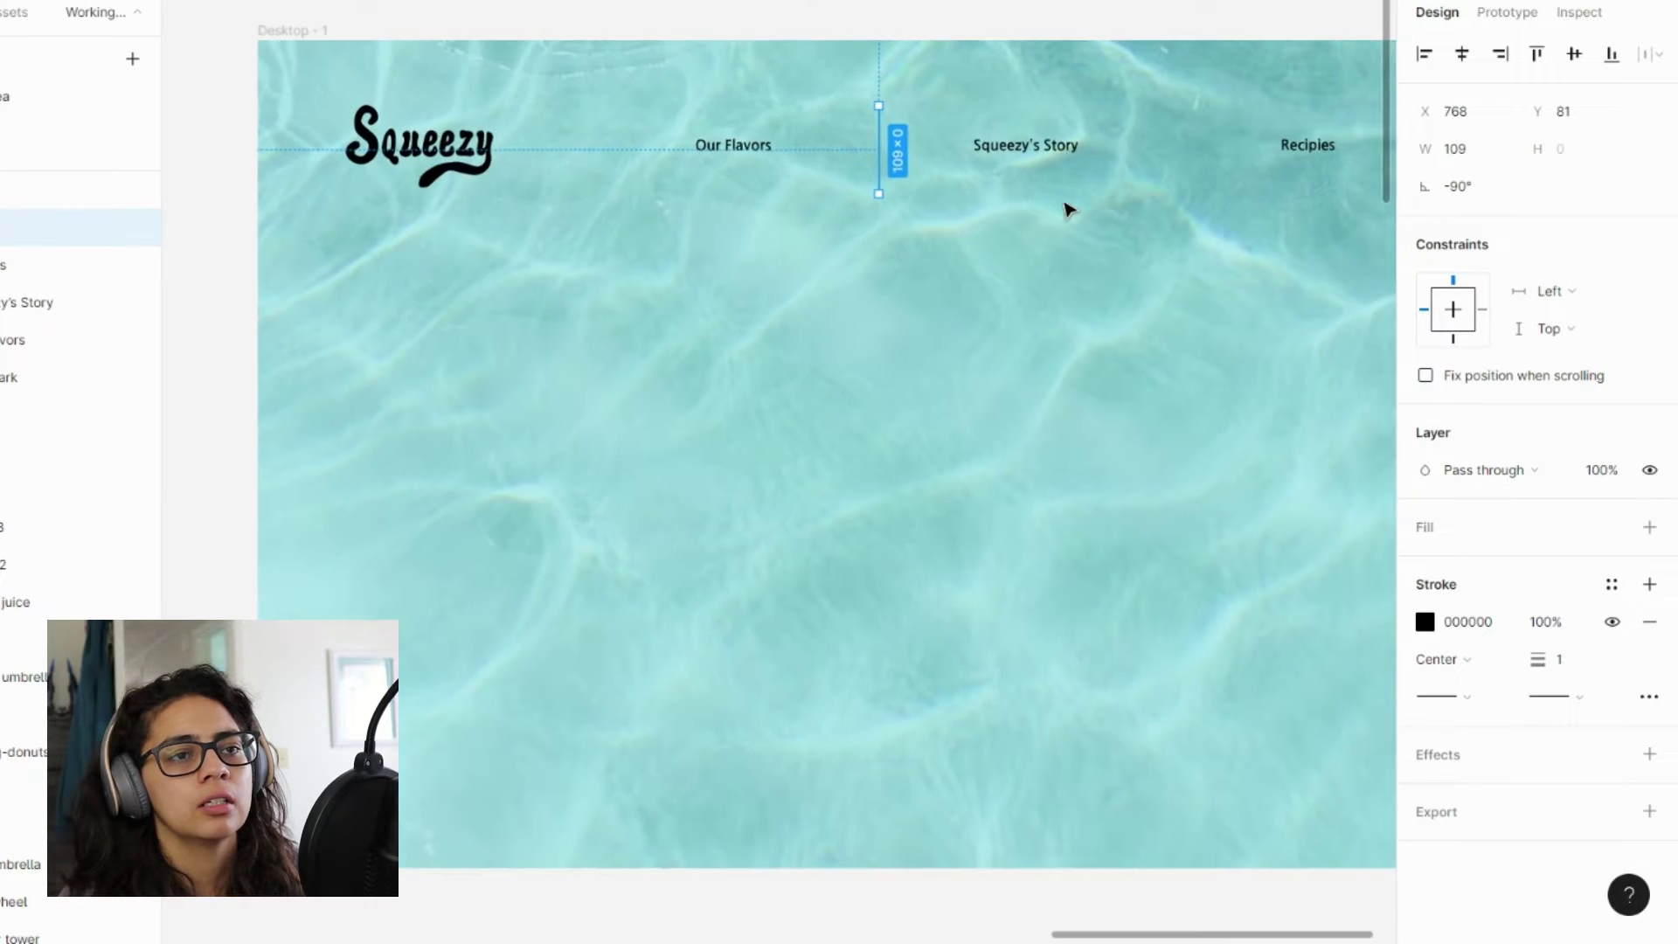
- Duplicate the vertical header line and place the copy between the Squeezy's Story and Recipies labels at about X 1144
scroll(1101, 148, right, 2)
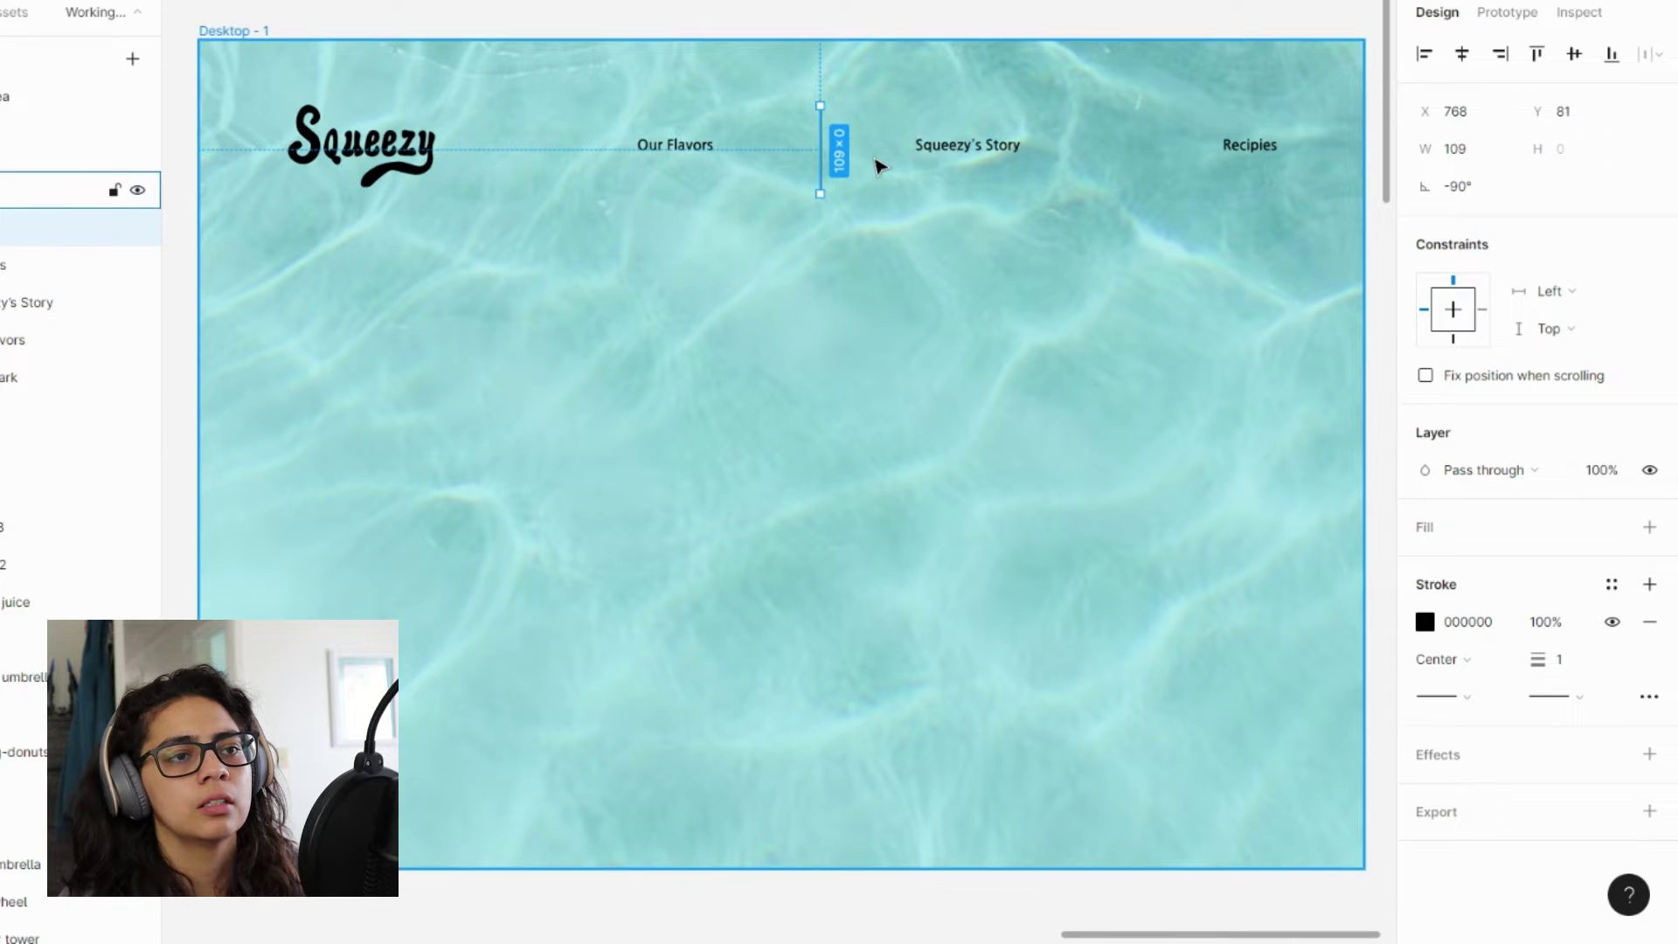
key(ctrl+d)
drag(828, 157, 1138, 159)
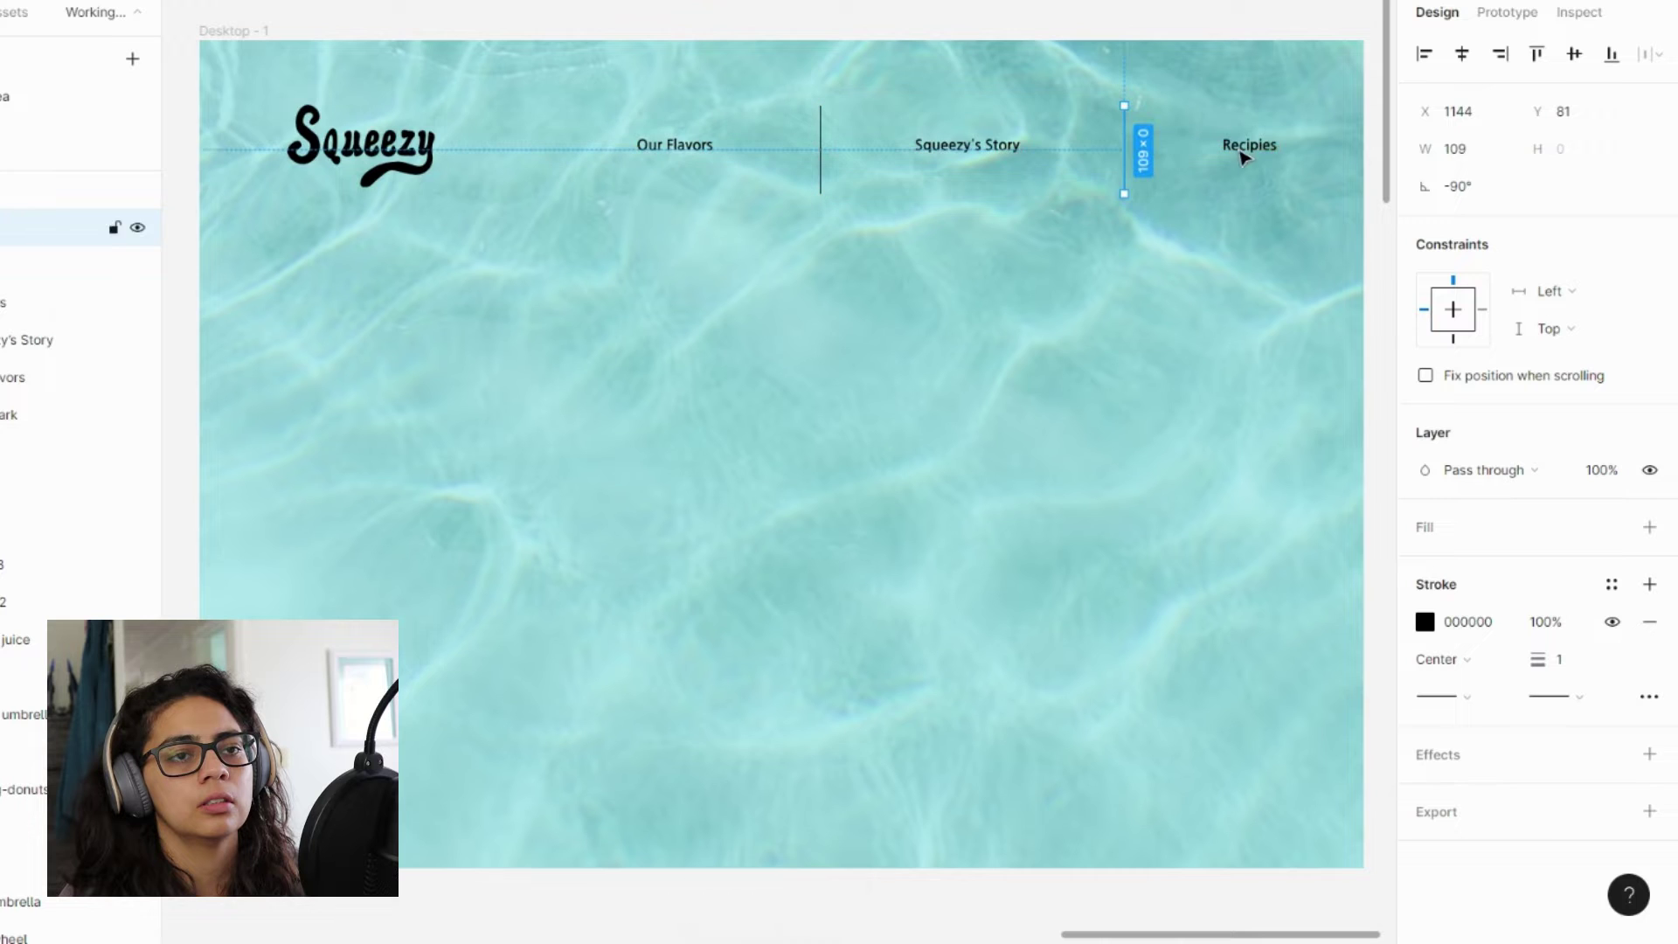
- Distribute the three navigation labels and the two vertical divider lines with equal horizontal spacing
click(1265, 156)
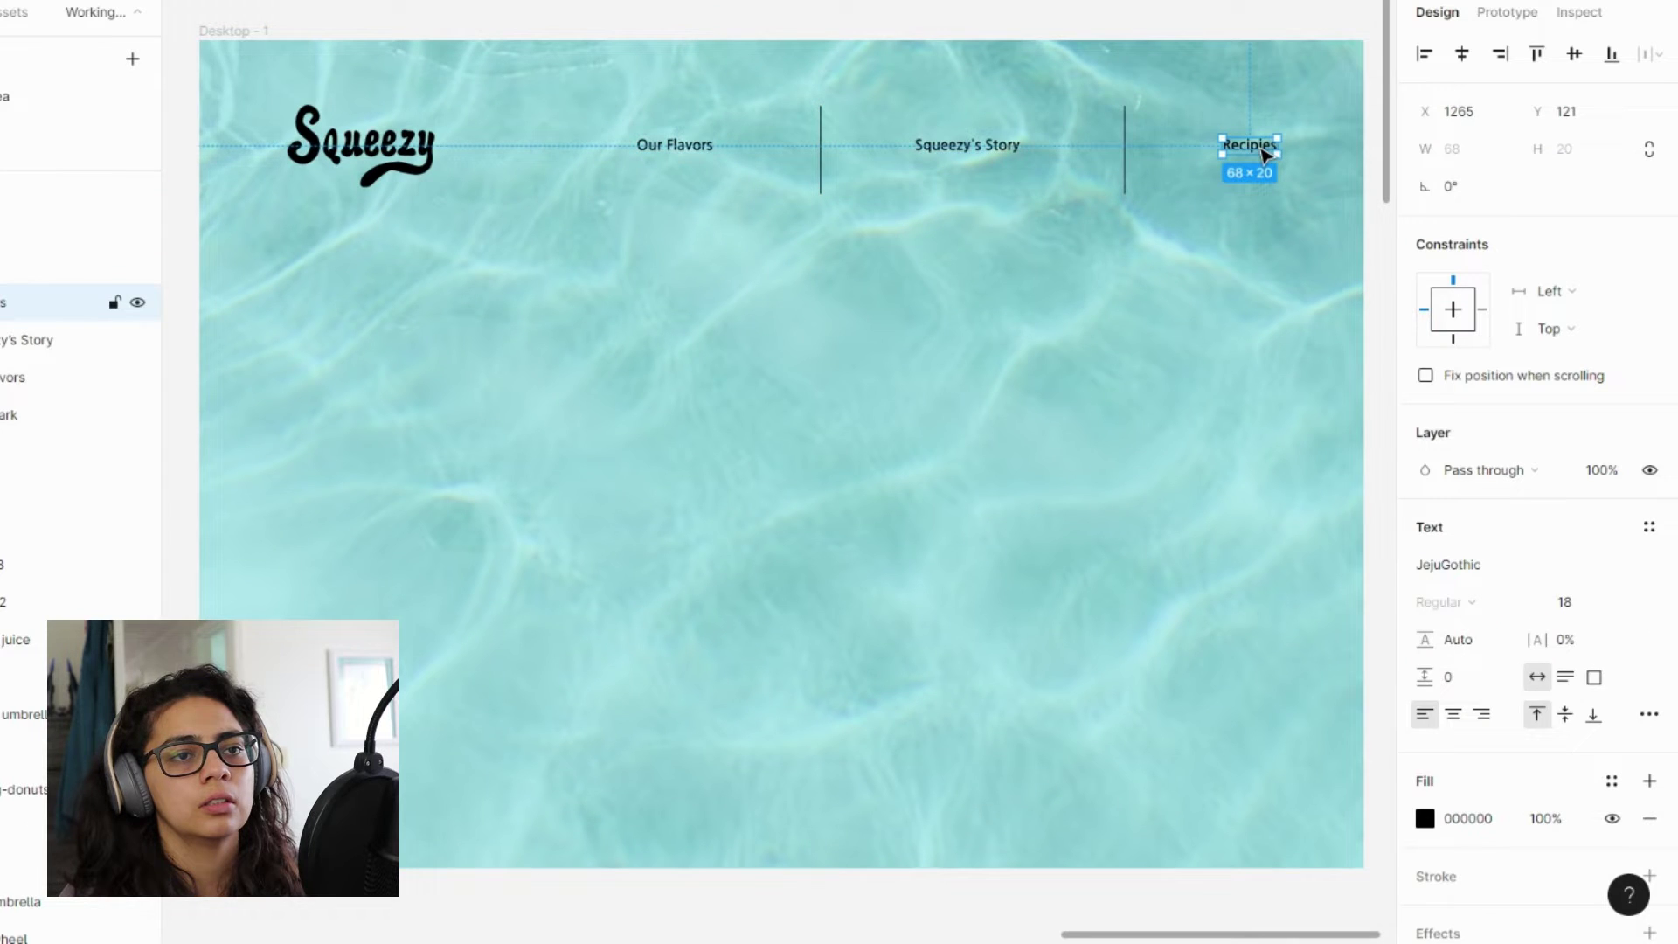
shift+click(1125, 171)
shift+click(985, 156)
shift+click(822, 158)
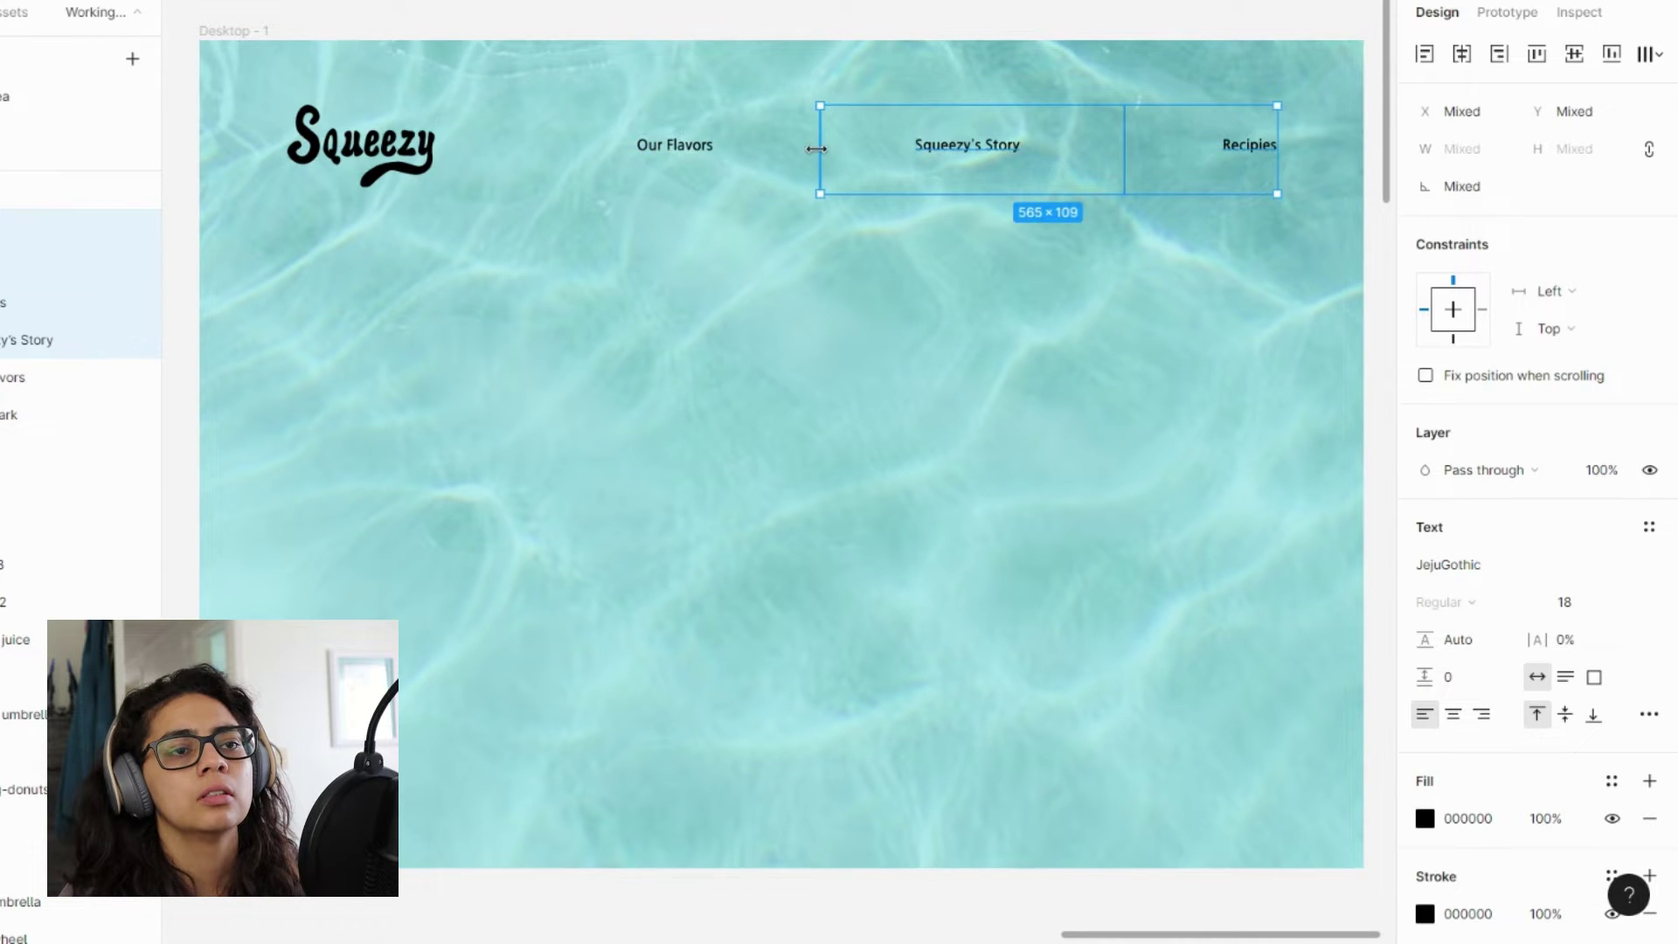
shift+click(691, 147)
click(1652, 63)
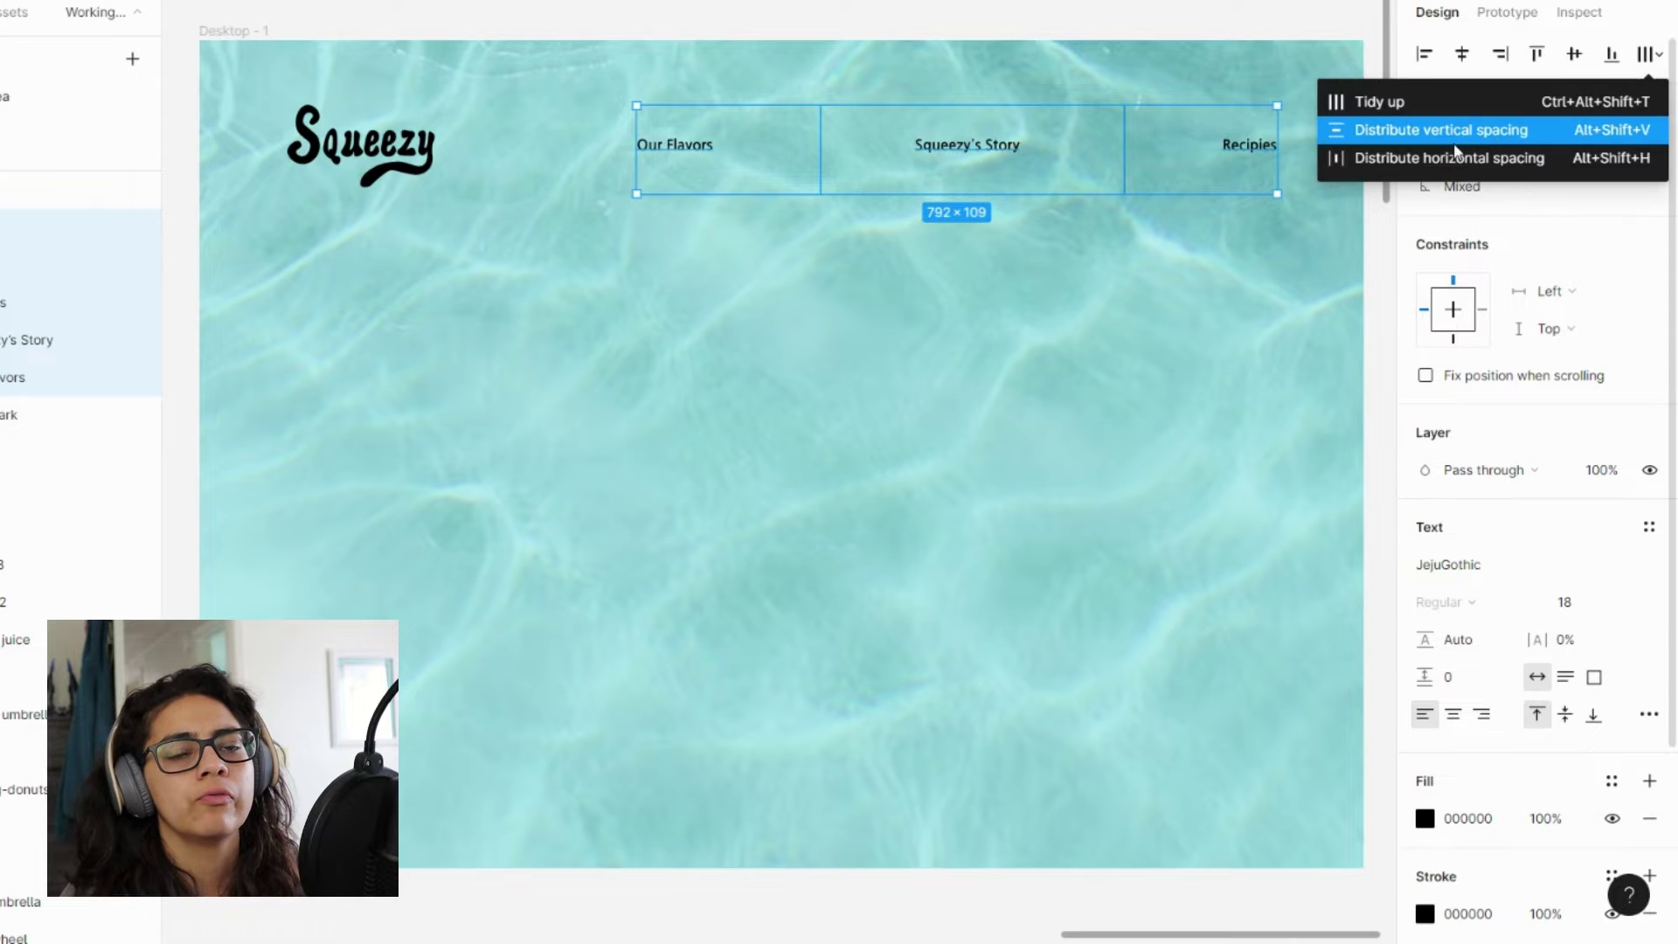
click(1440, 161)
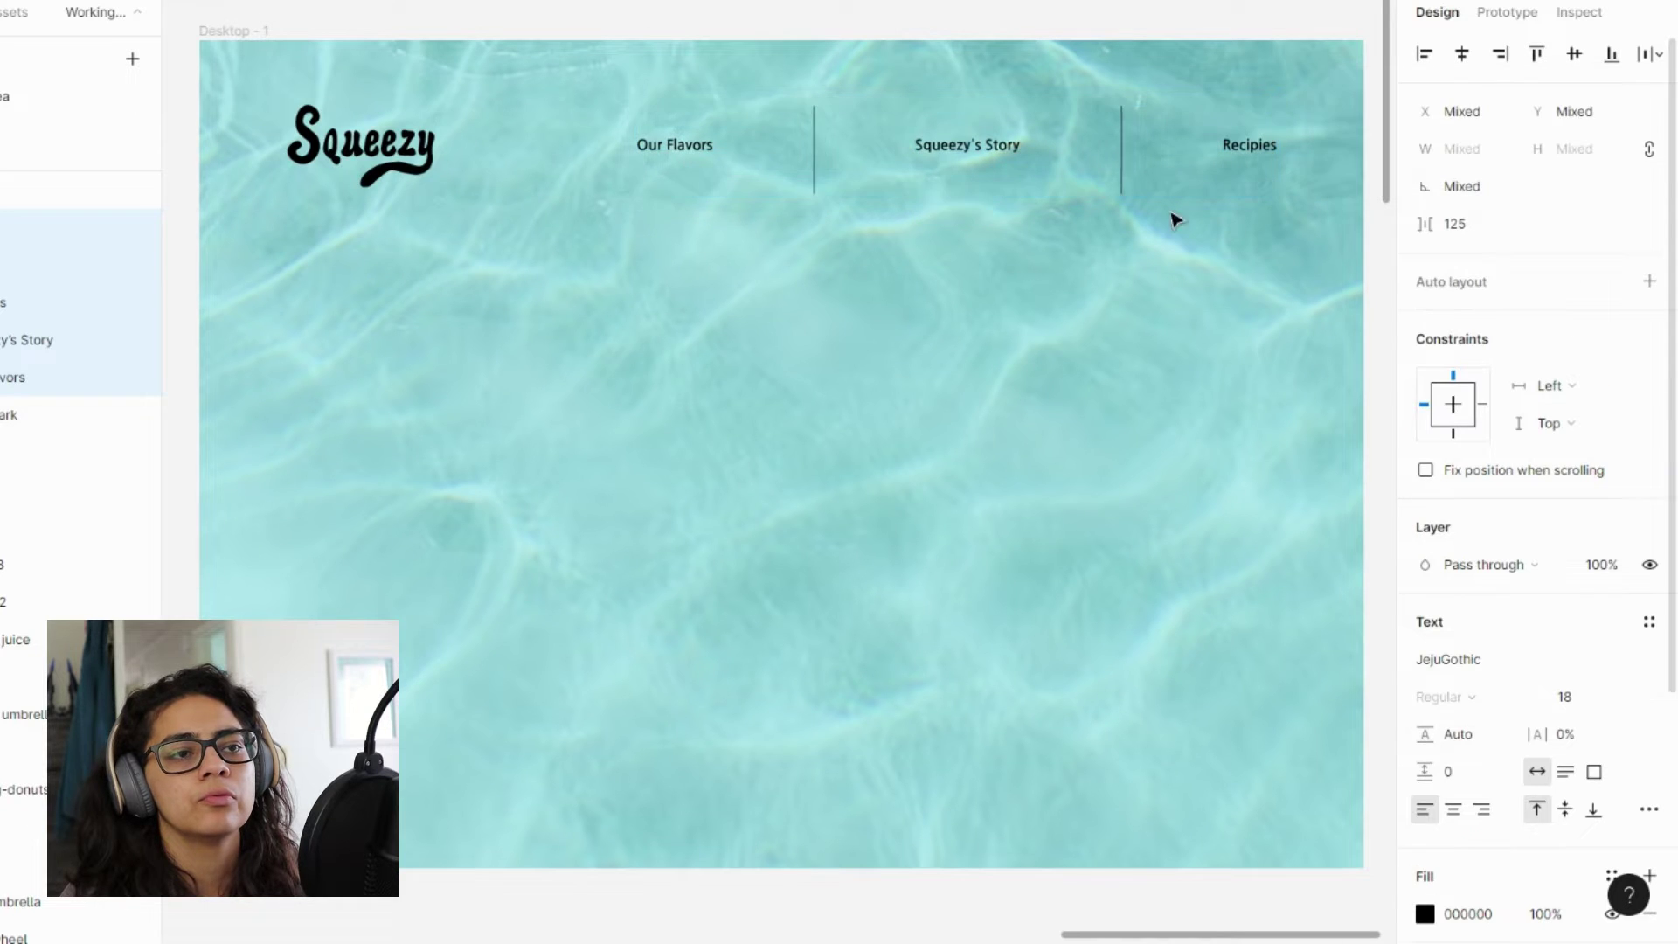
click(1320, 26)
- Set the stroke width of both vertical header divider lines to 3
click(1124, 154)
shift+click(813, 164)
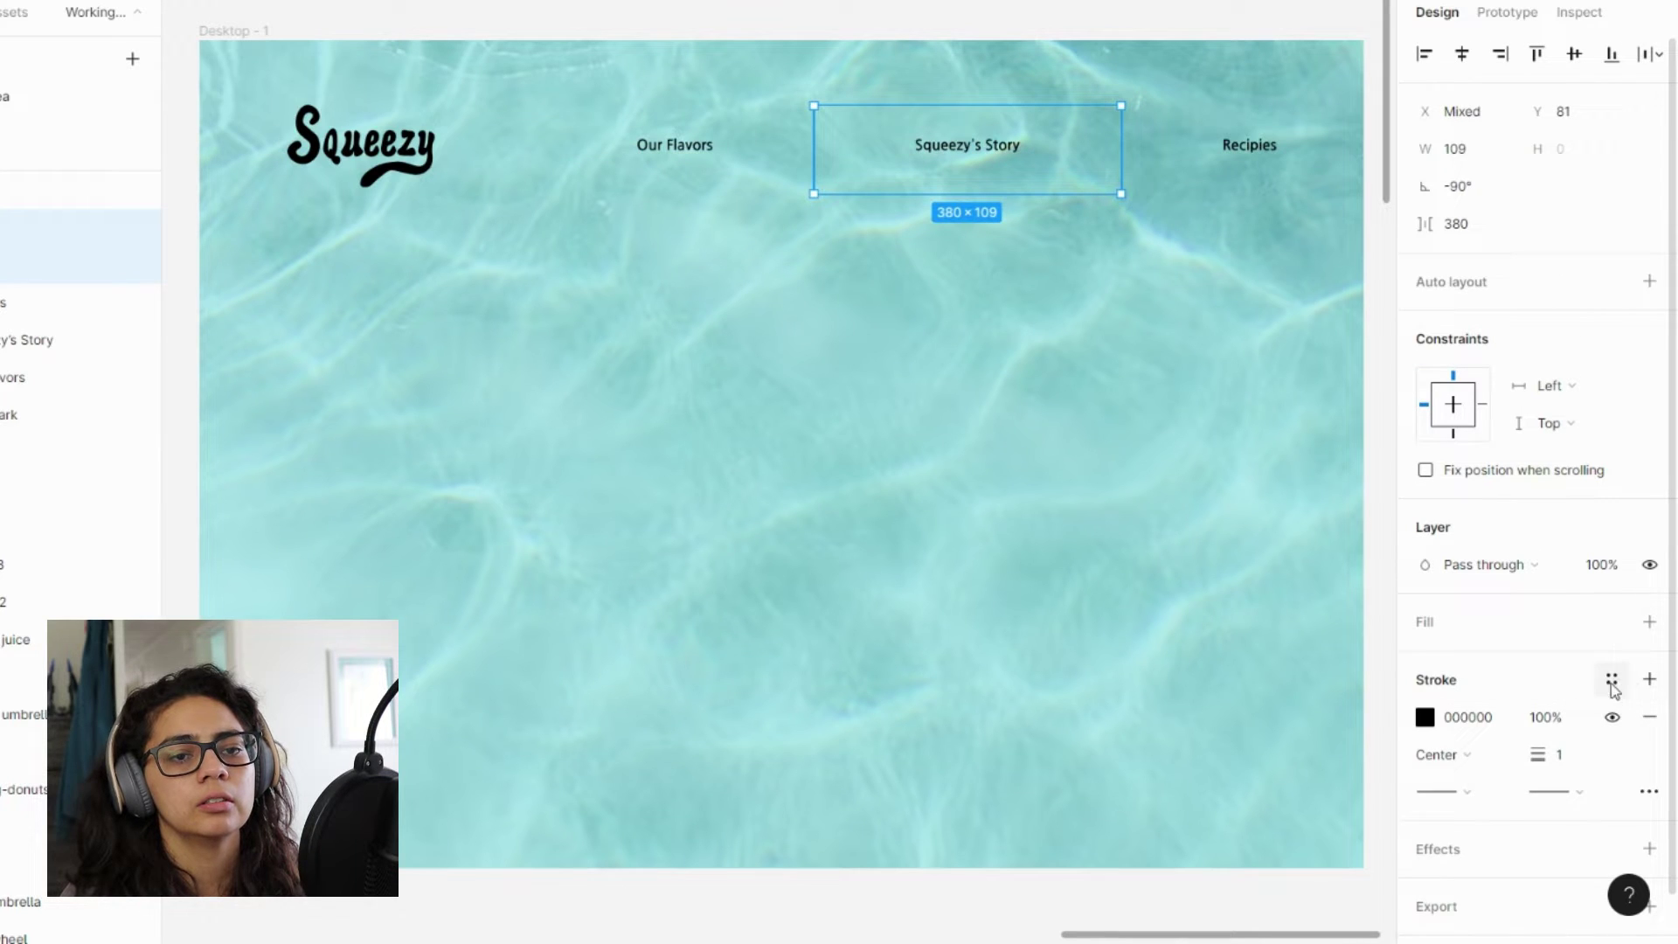
click(1612, 682)
click(1521, 686)
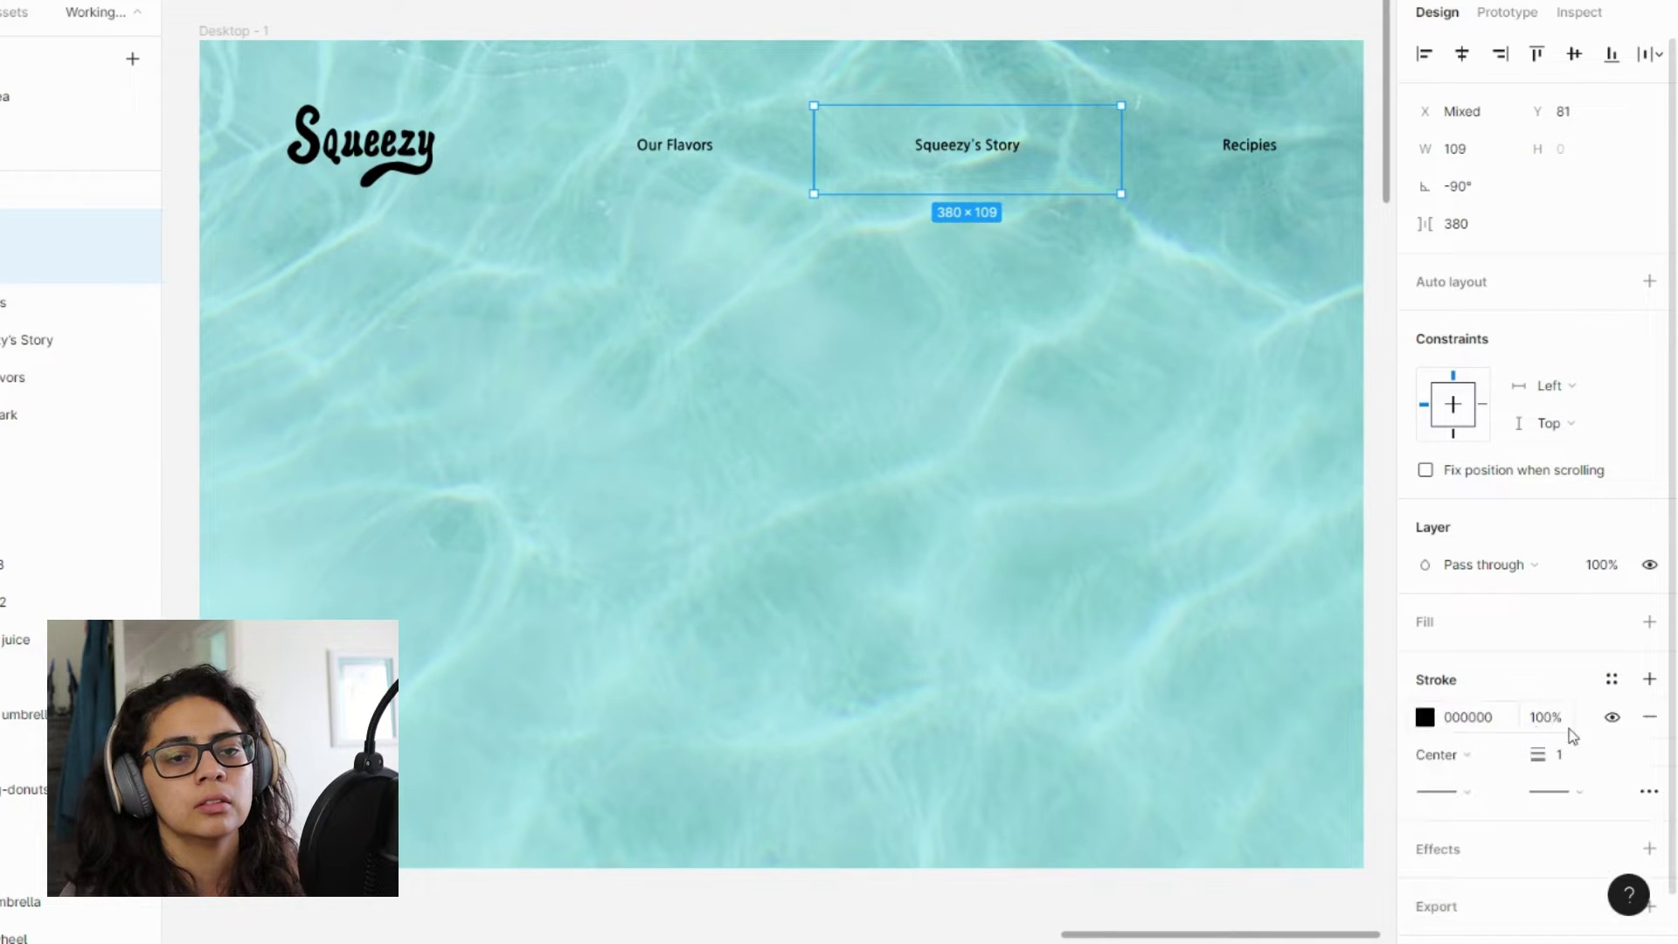
click(1572, 768)
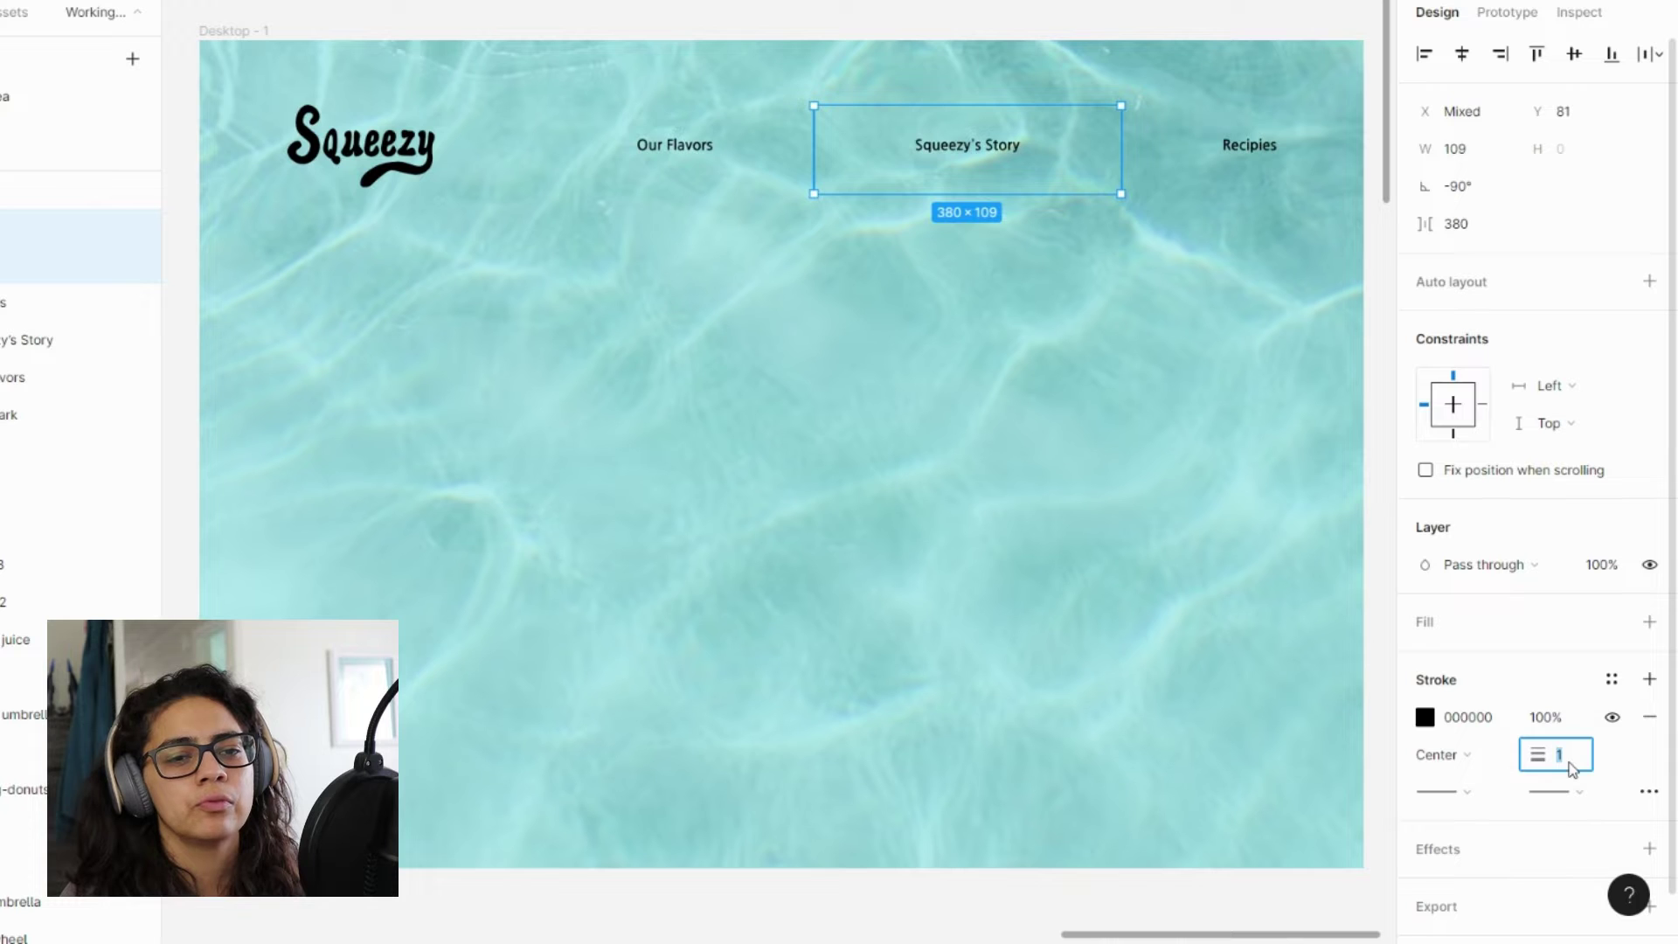
text(3)
key(Return)
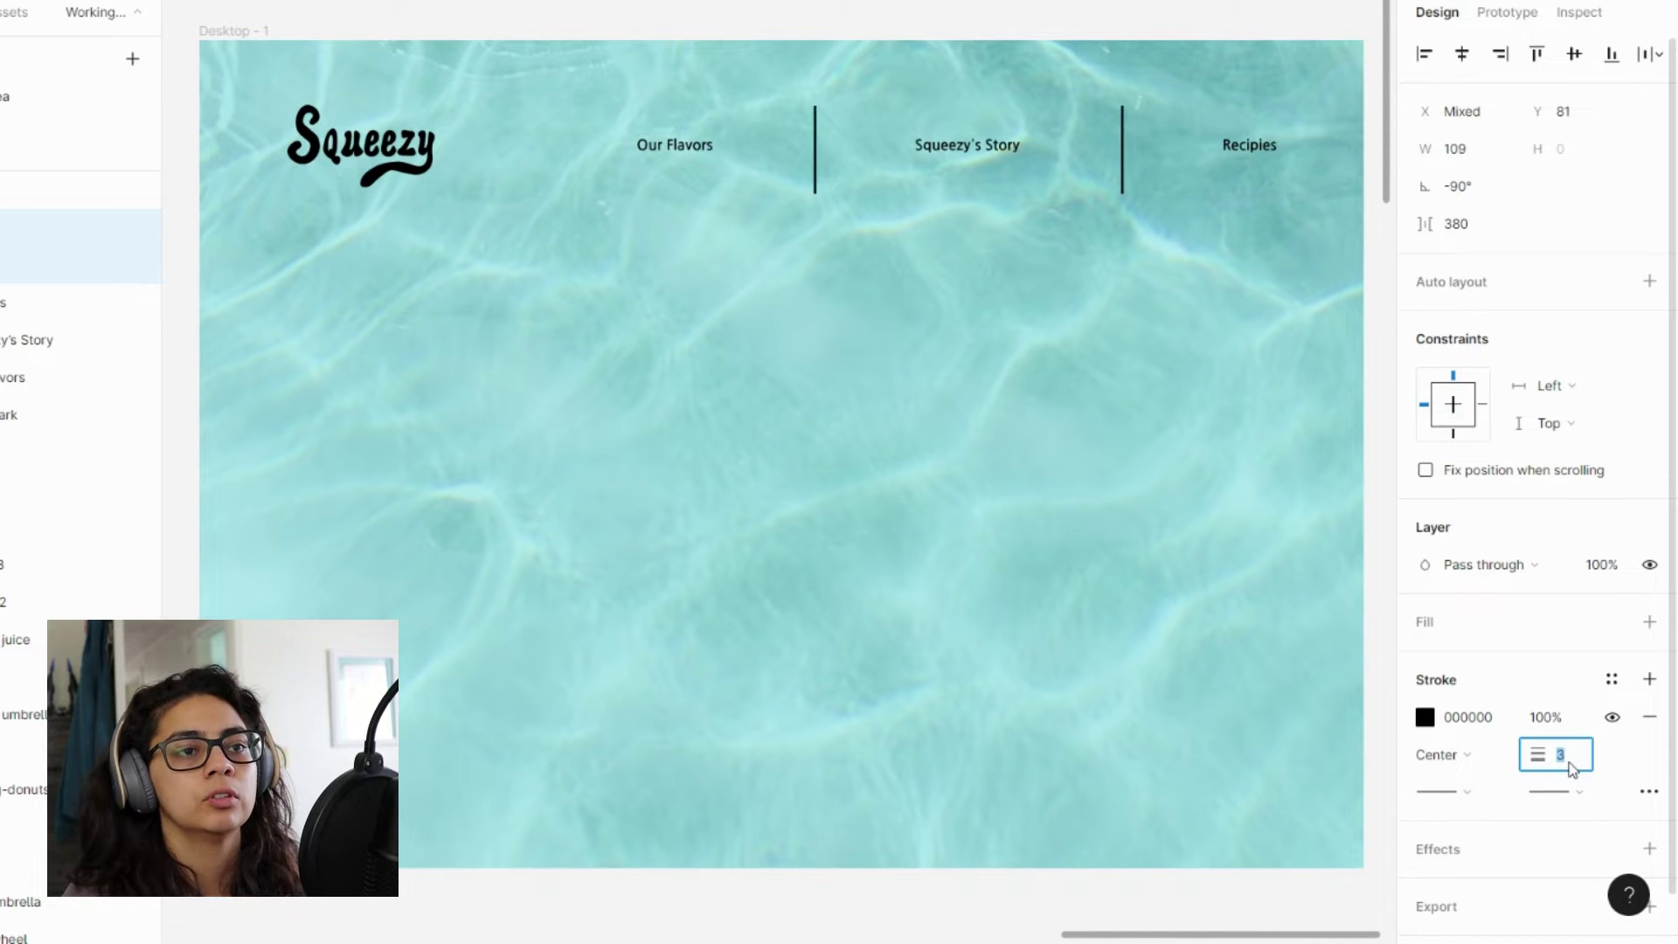
click(993, 11)
click(690, 148)
shift+click(1011, 149)
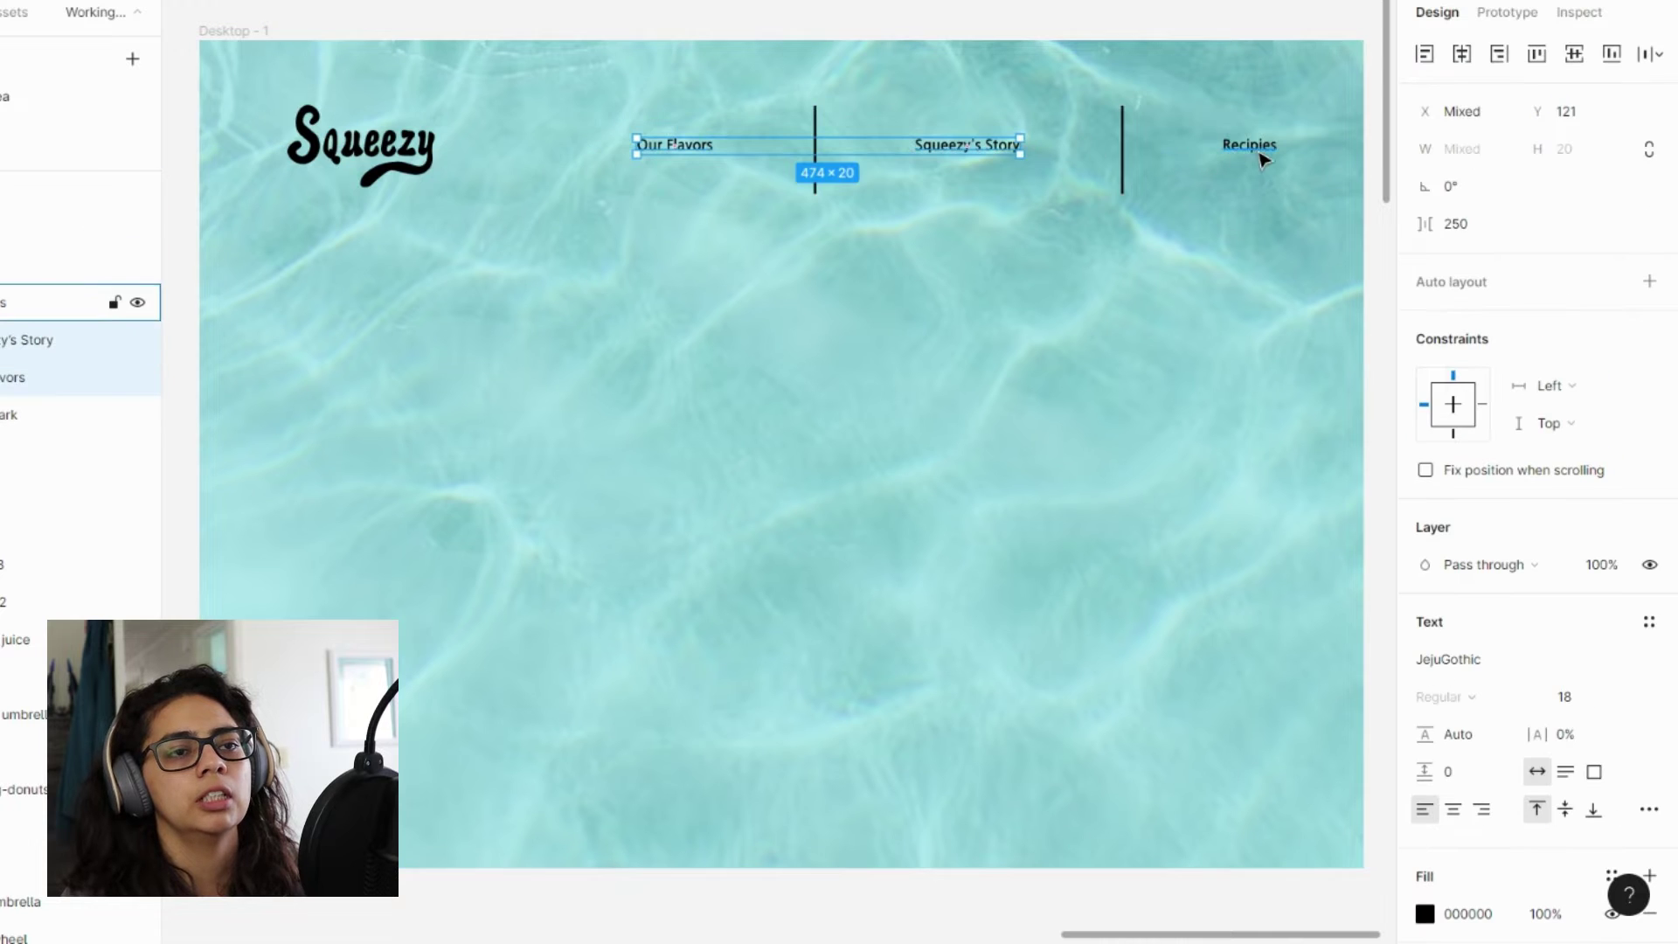
shift+click(1259, 150)
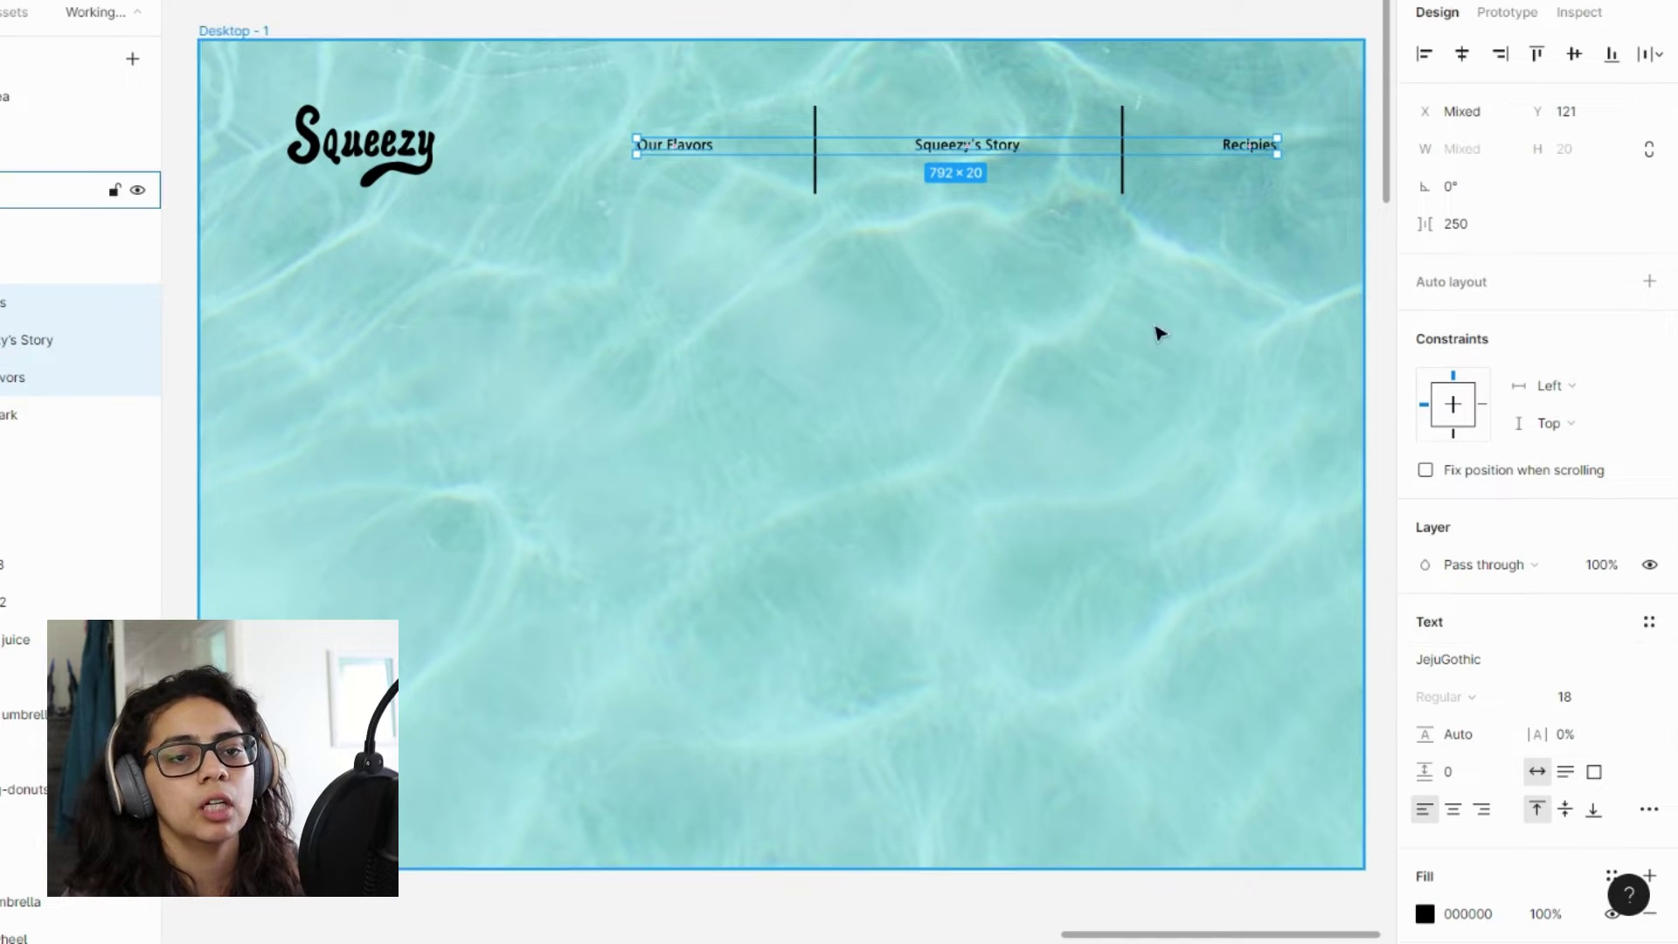
click(693, 26)
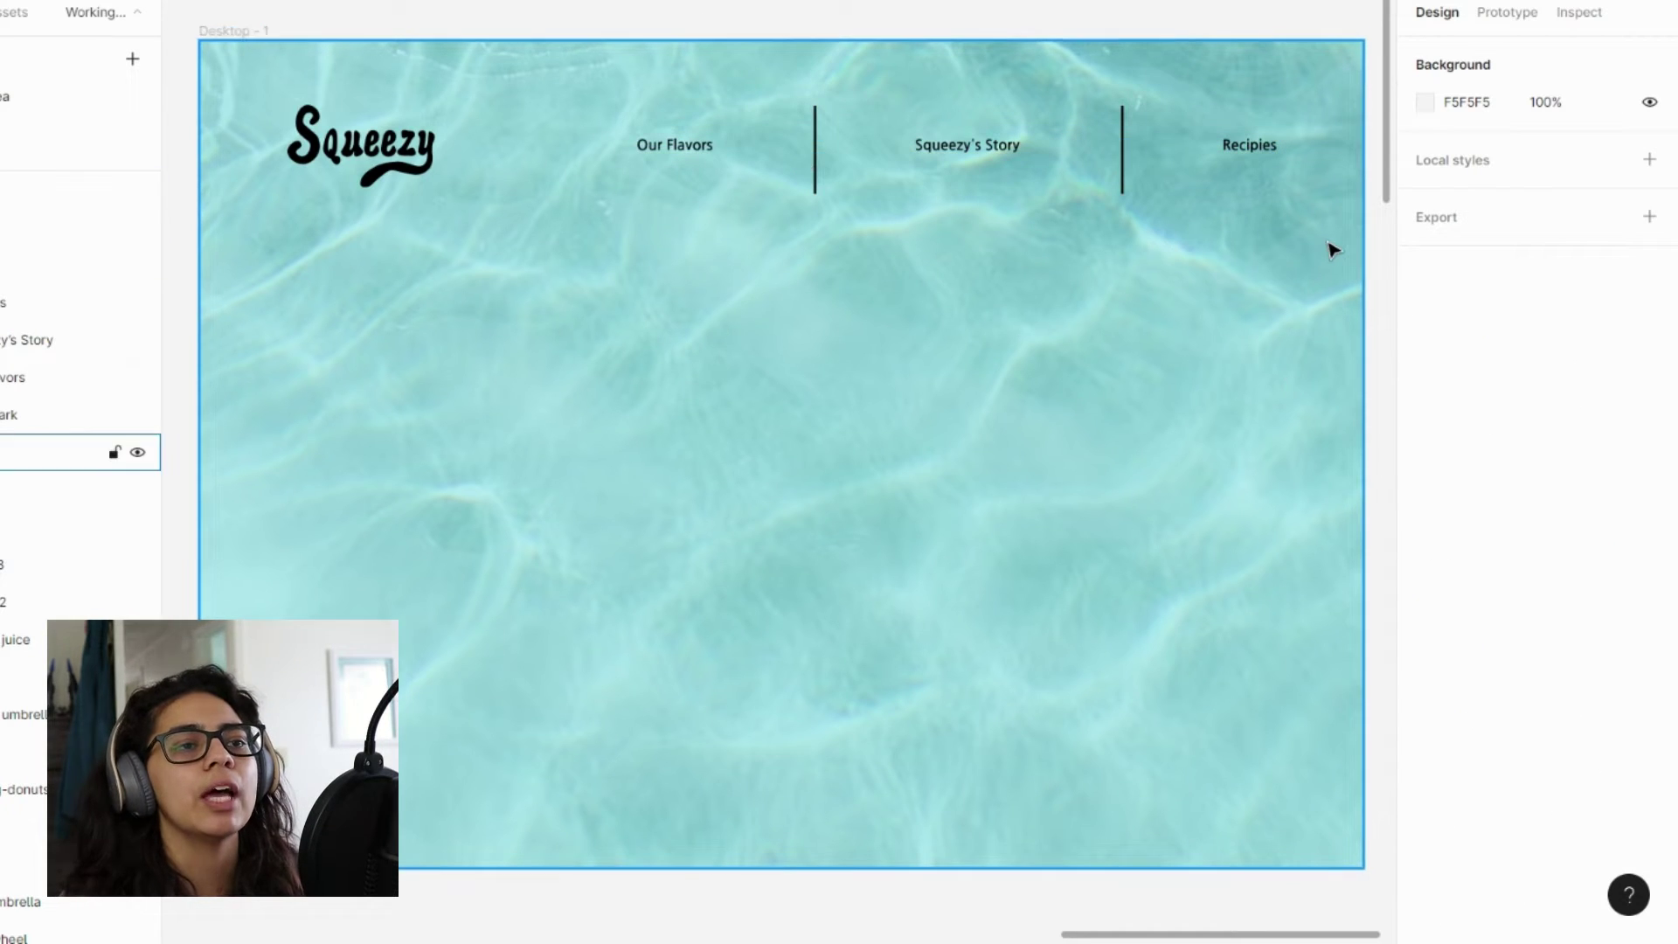
scroll(1329, 251, down, 2)
scroll(1329, 251, up, 2)
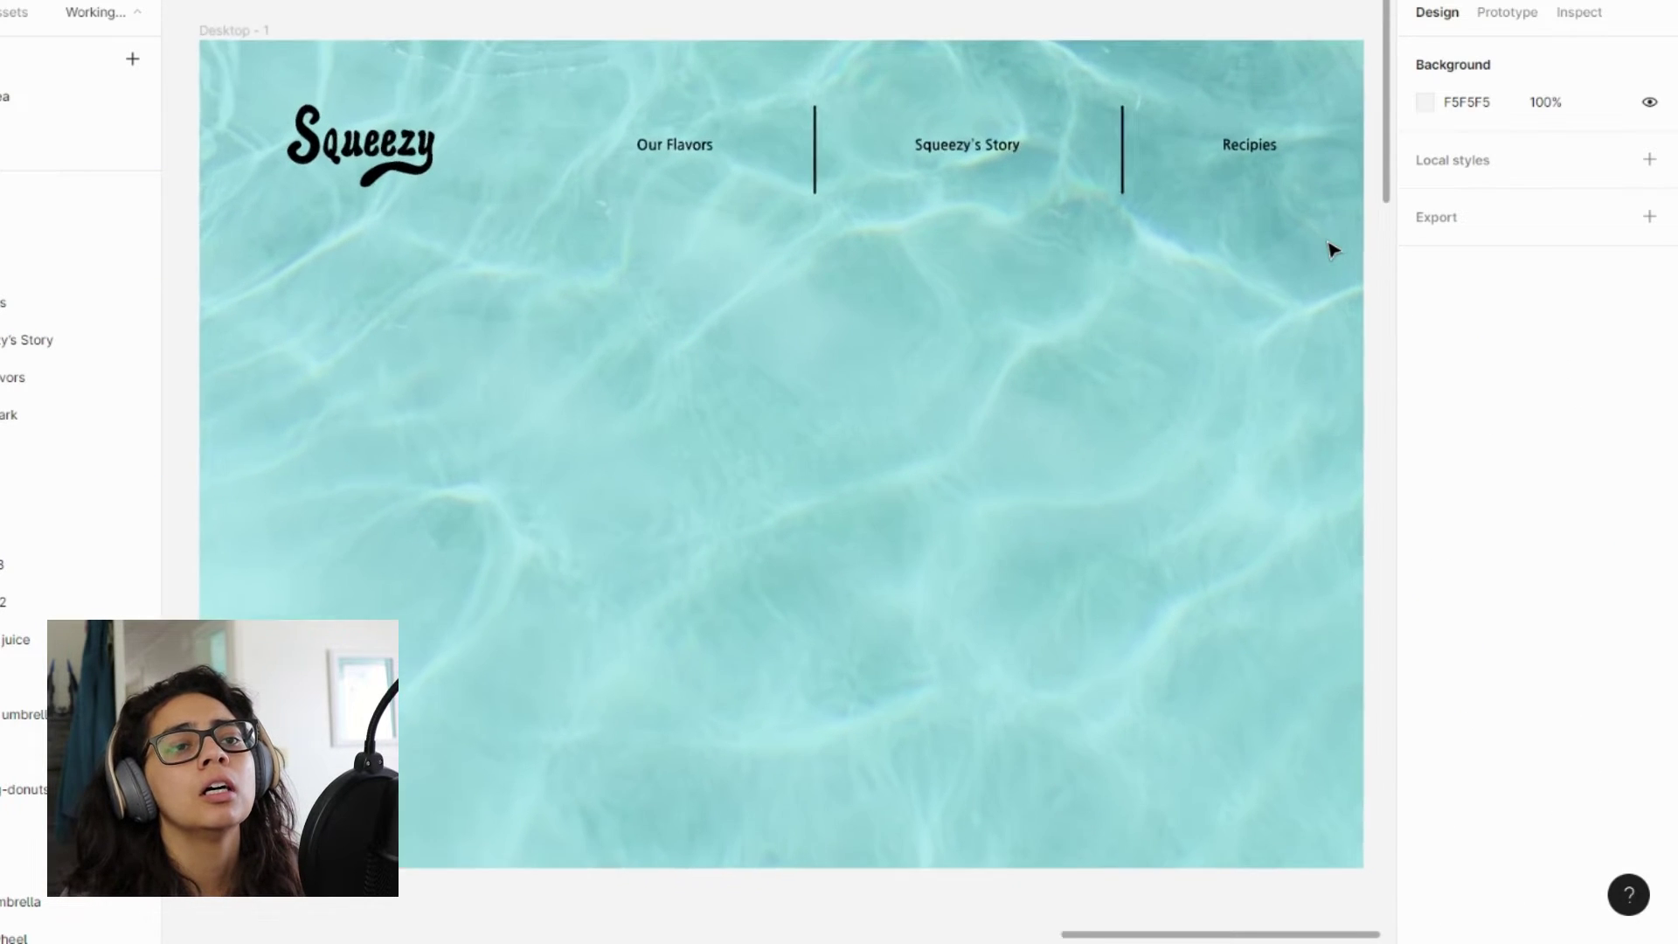
- Set the font size of the Our Flavors, Squeezy's Story and Recipies labels to 20
click(1251, 149)
shift+click(929, 154)
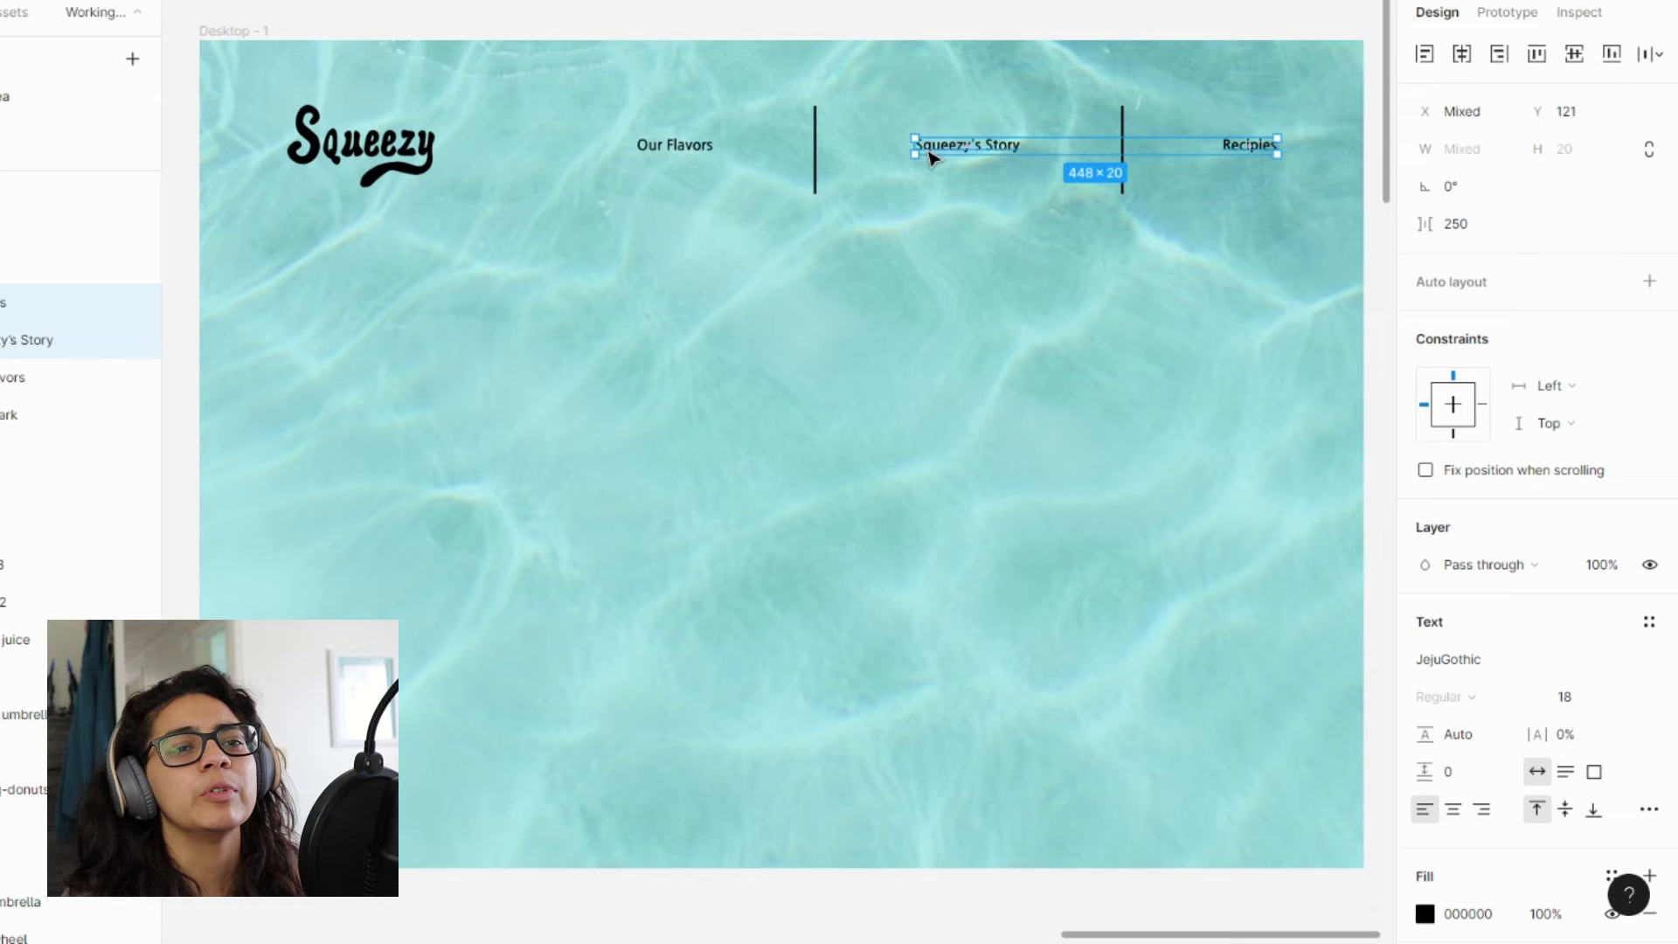
shift+click(693, 154)
click(1577, 710)
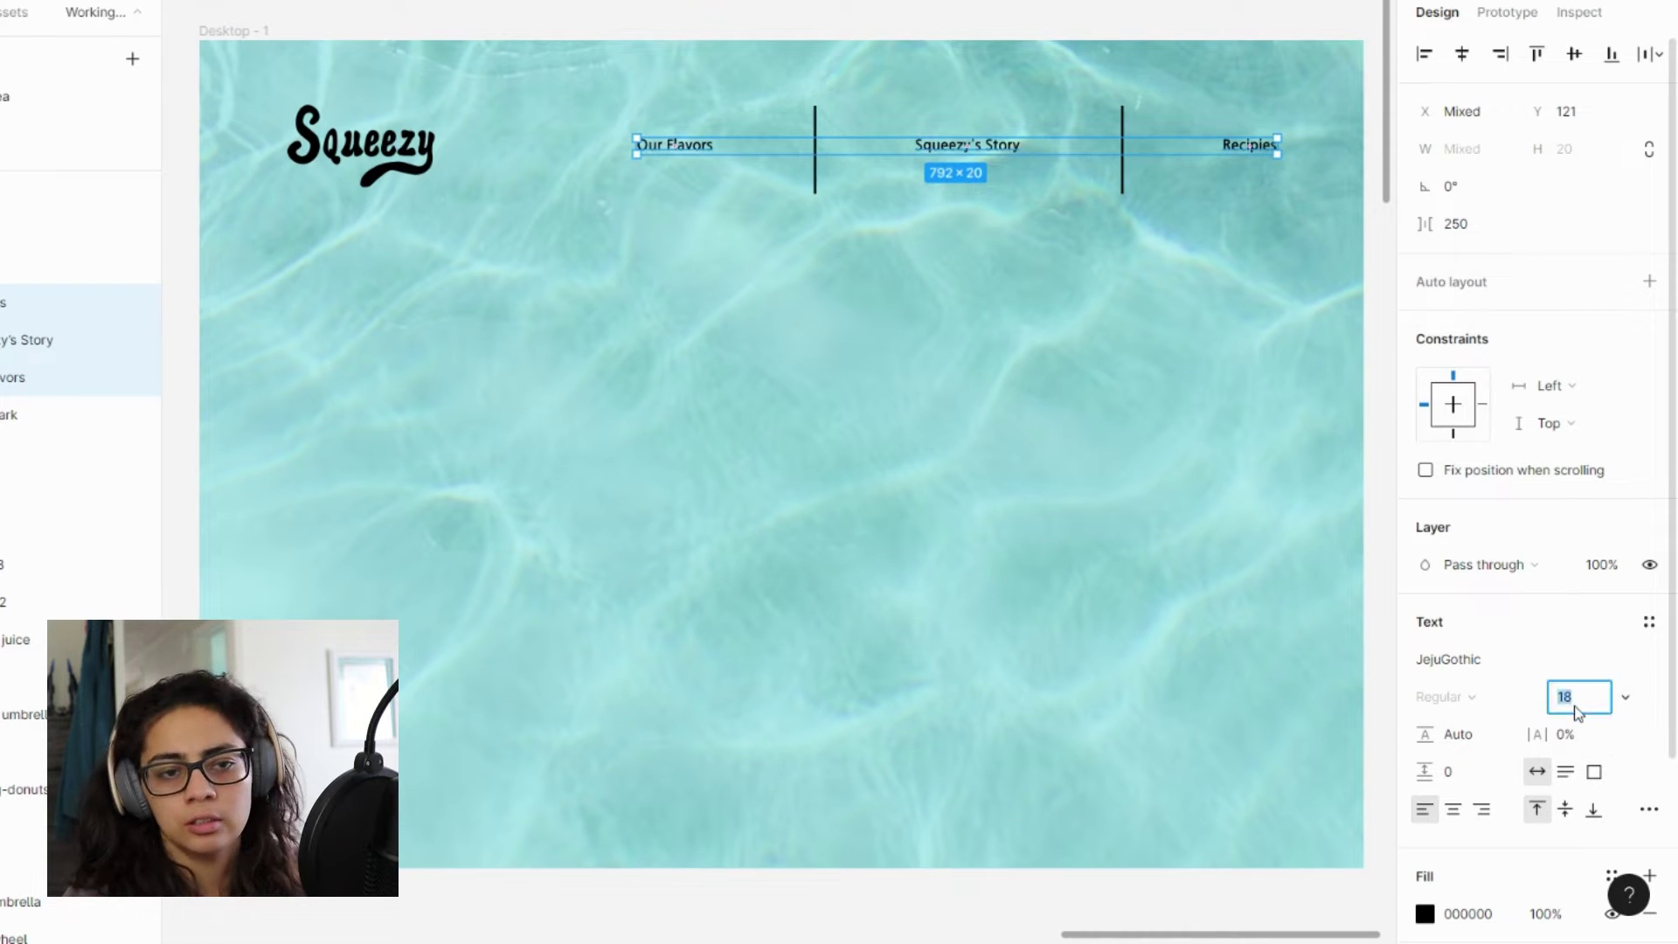
text(20)
key(Return)
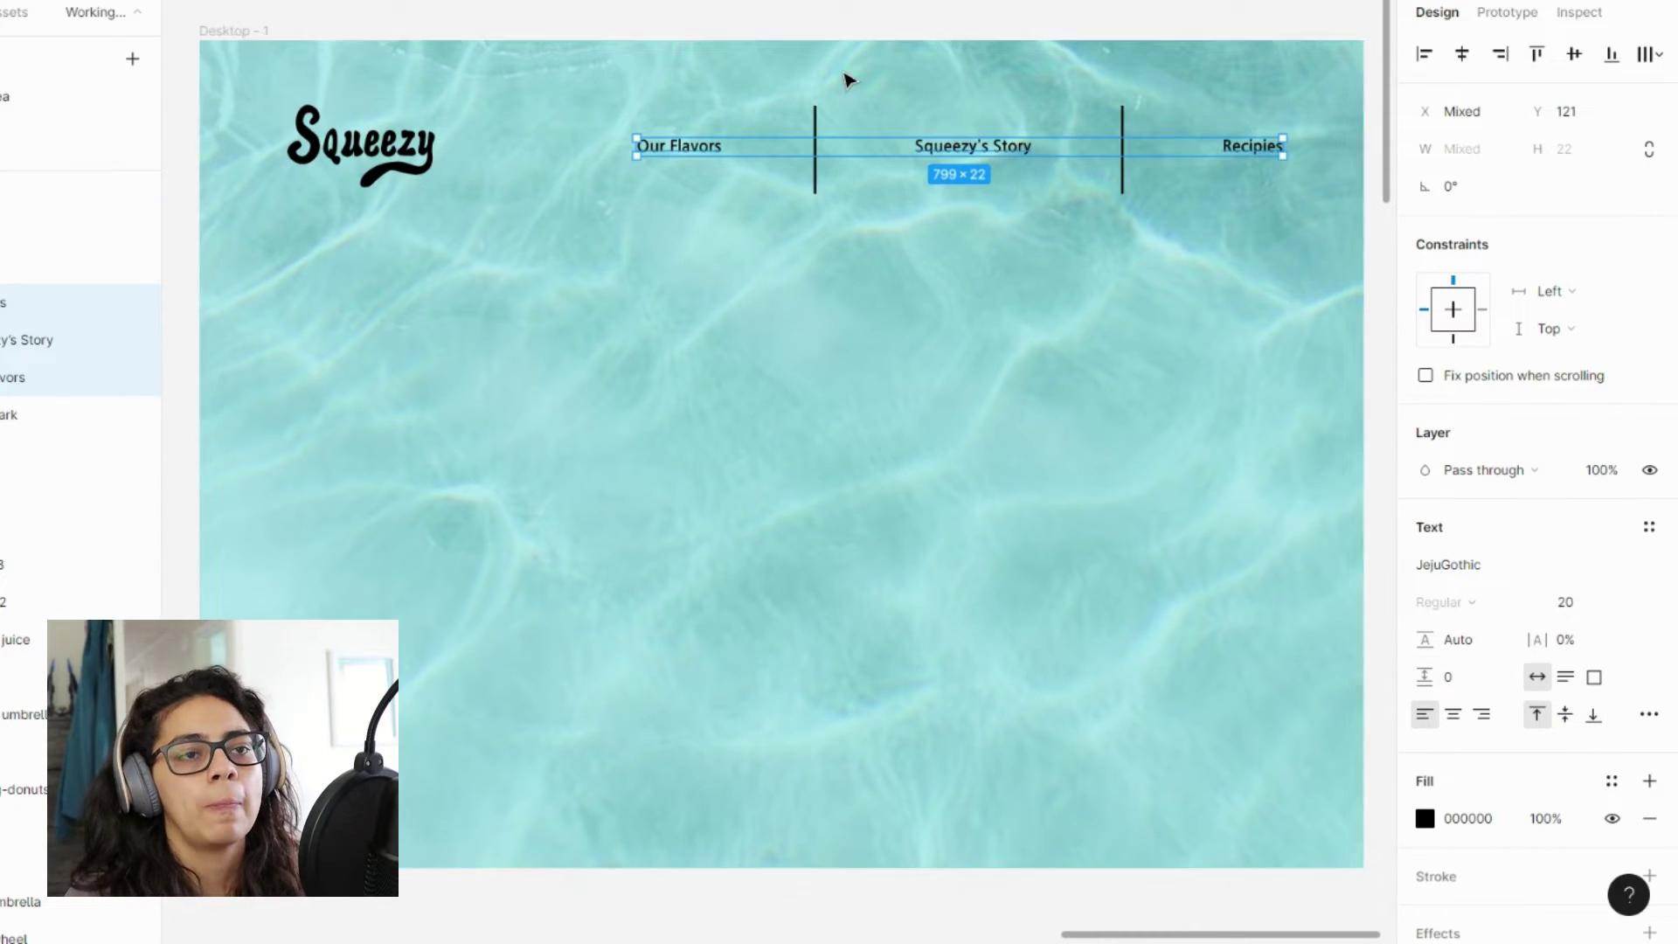
click(819, 28)
scroll(955, 330, down, 3)
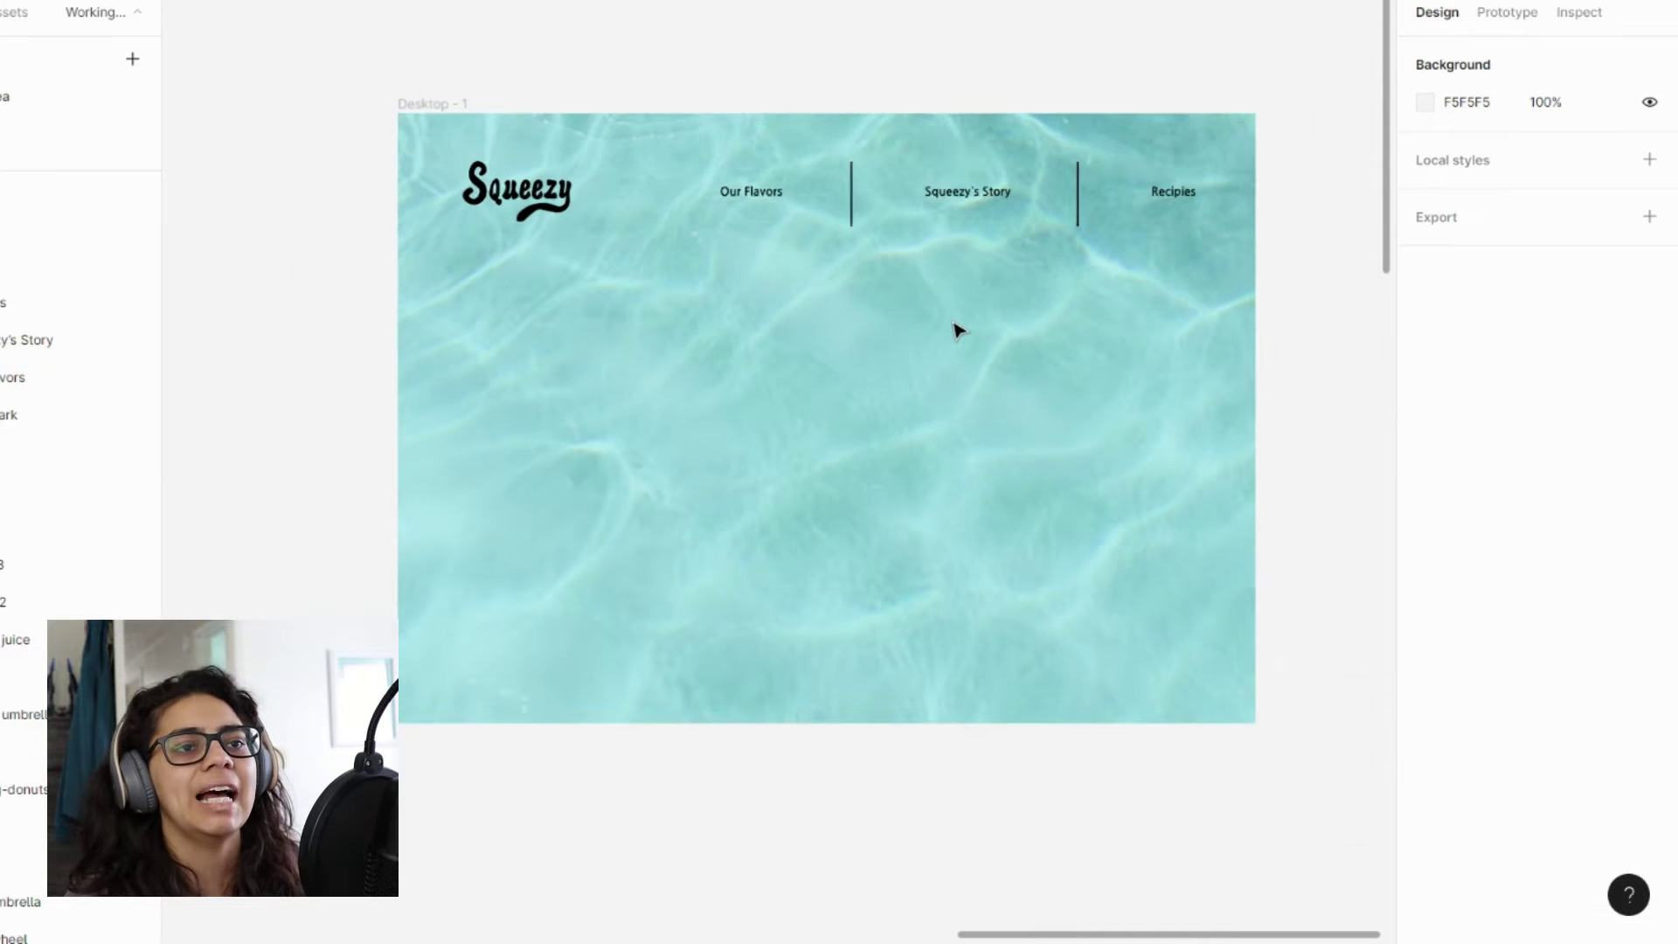
scroll(955, 335, up, 3)
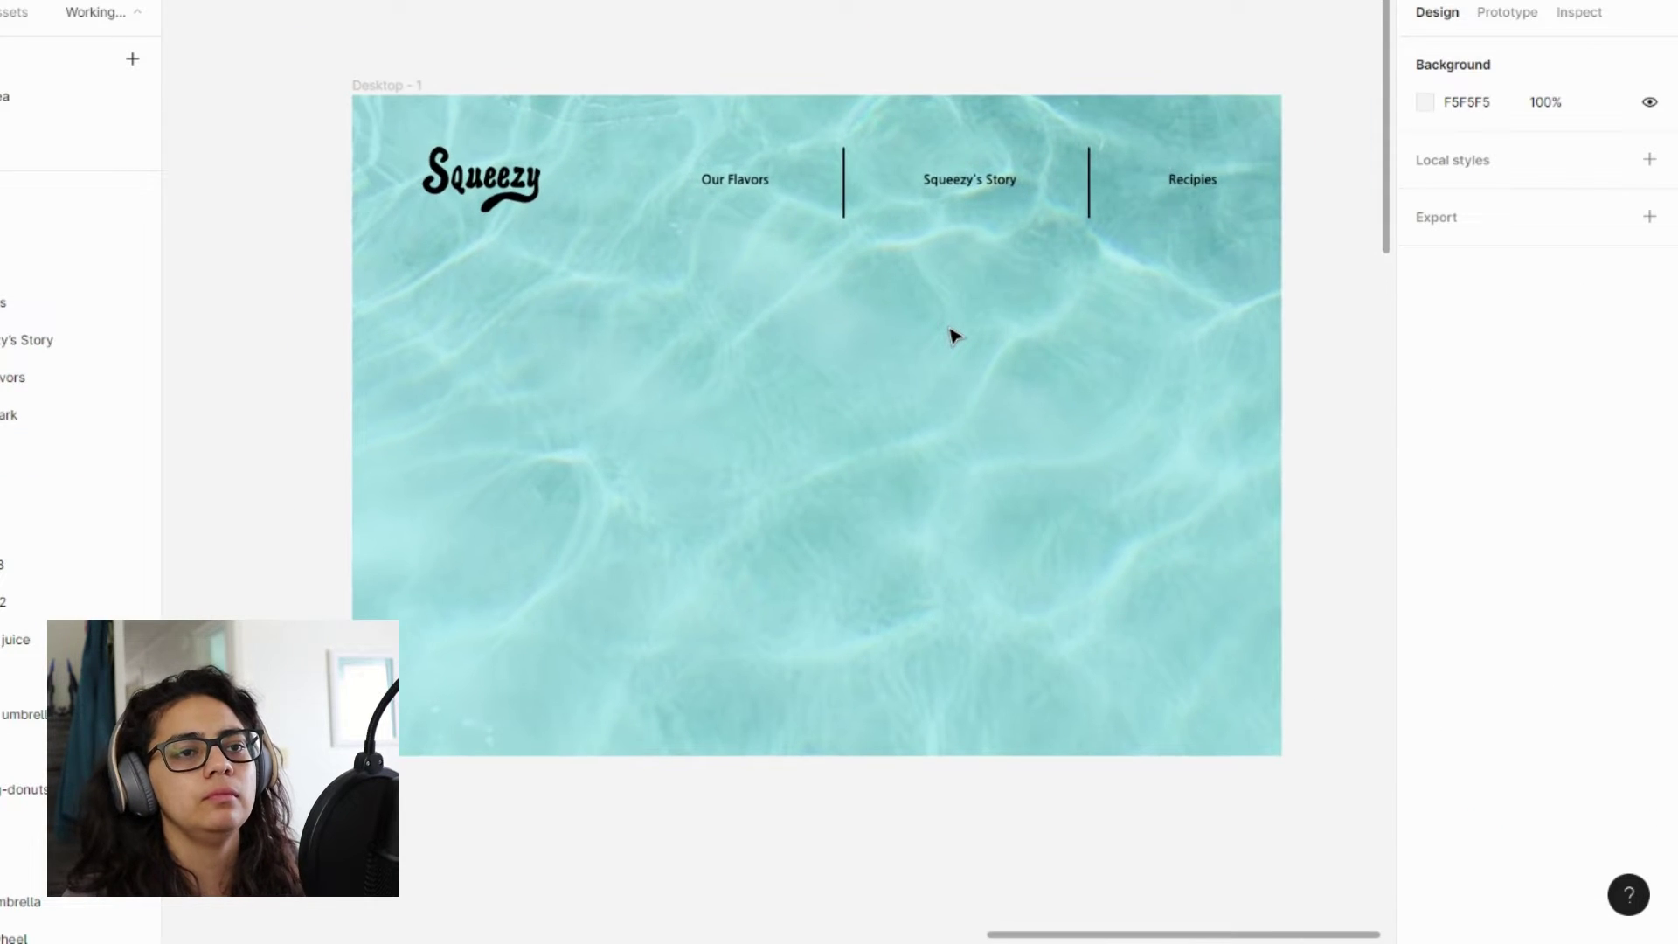
scroll(954, 335, down, 2)
scroll(954, 334, down, 3)
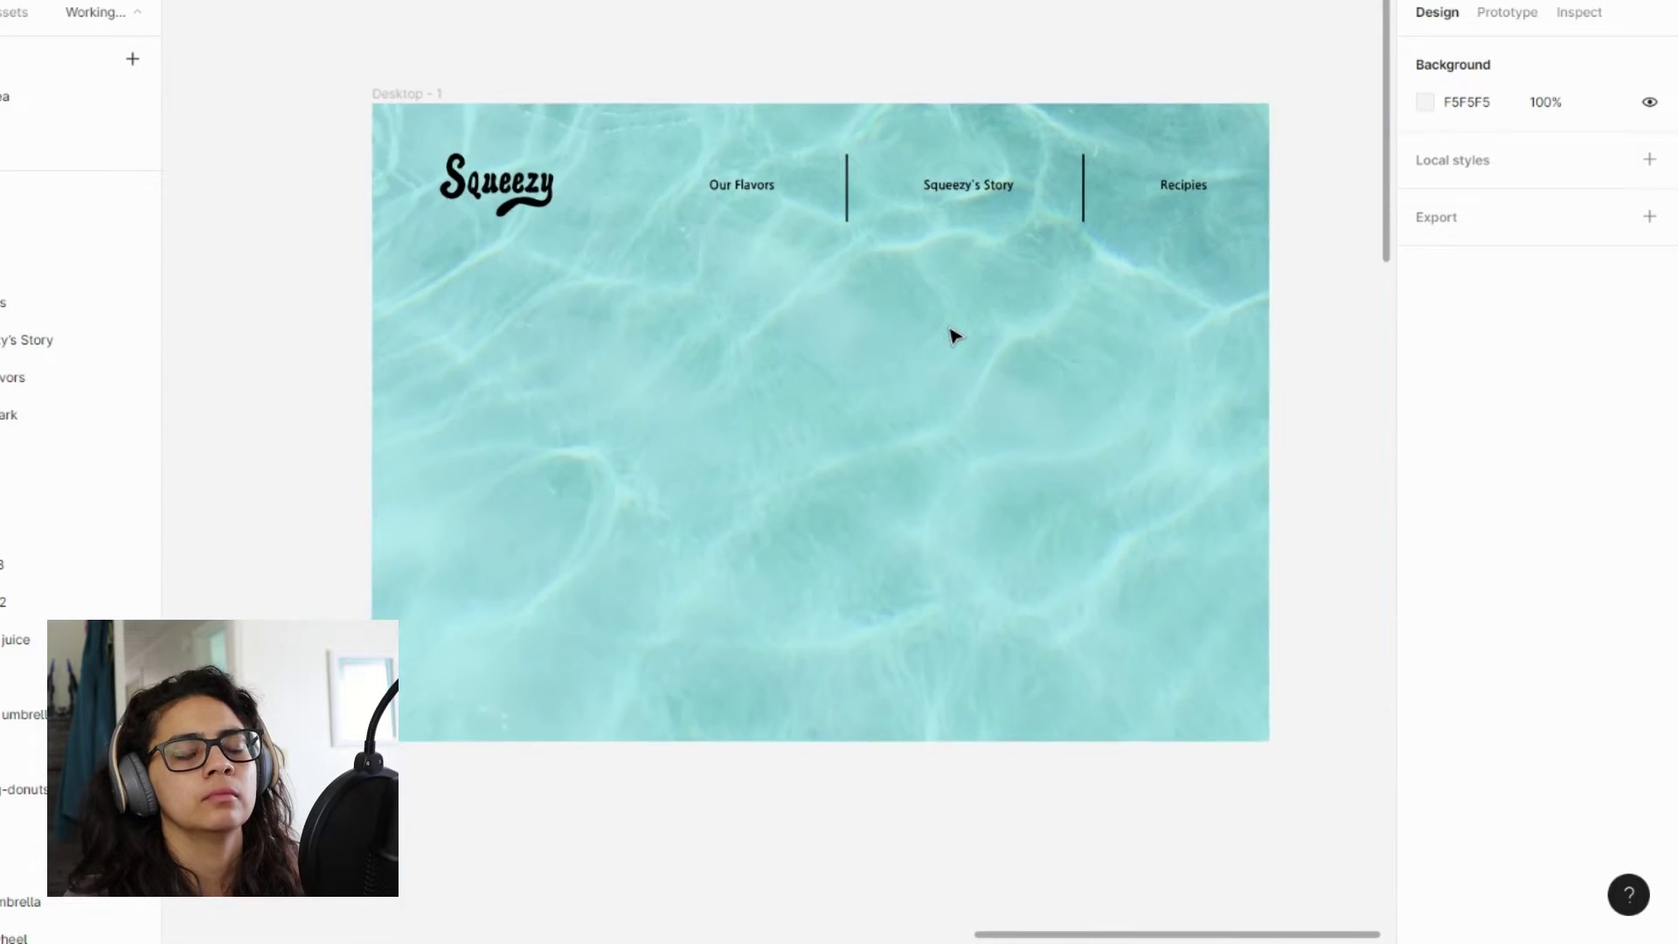
- Copy the yellow, orange and green can mockups from the Assets frame and paste them into the Desktop - 1 frame
scroll(884, 367, left, 10)
scroll(837, 424, left, 10)
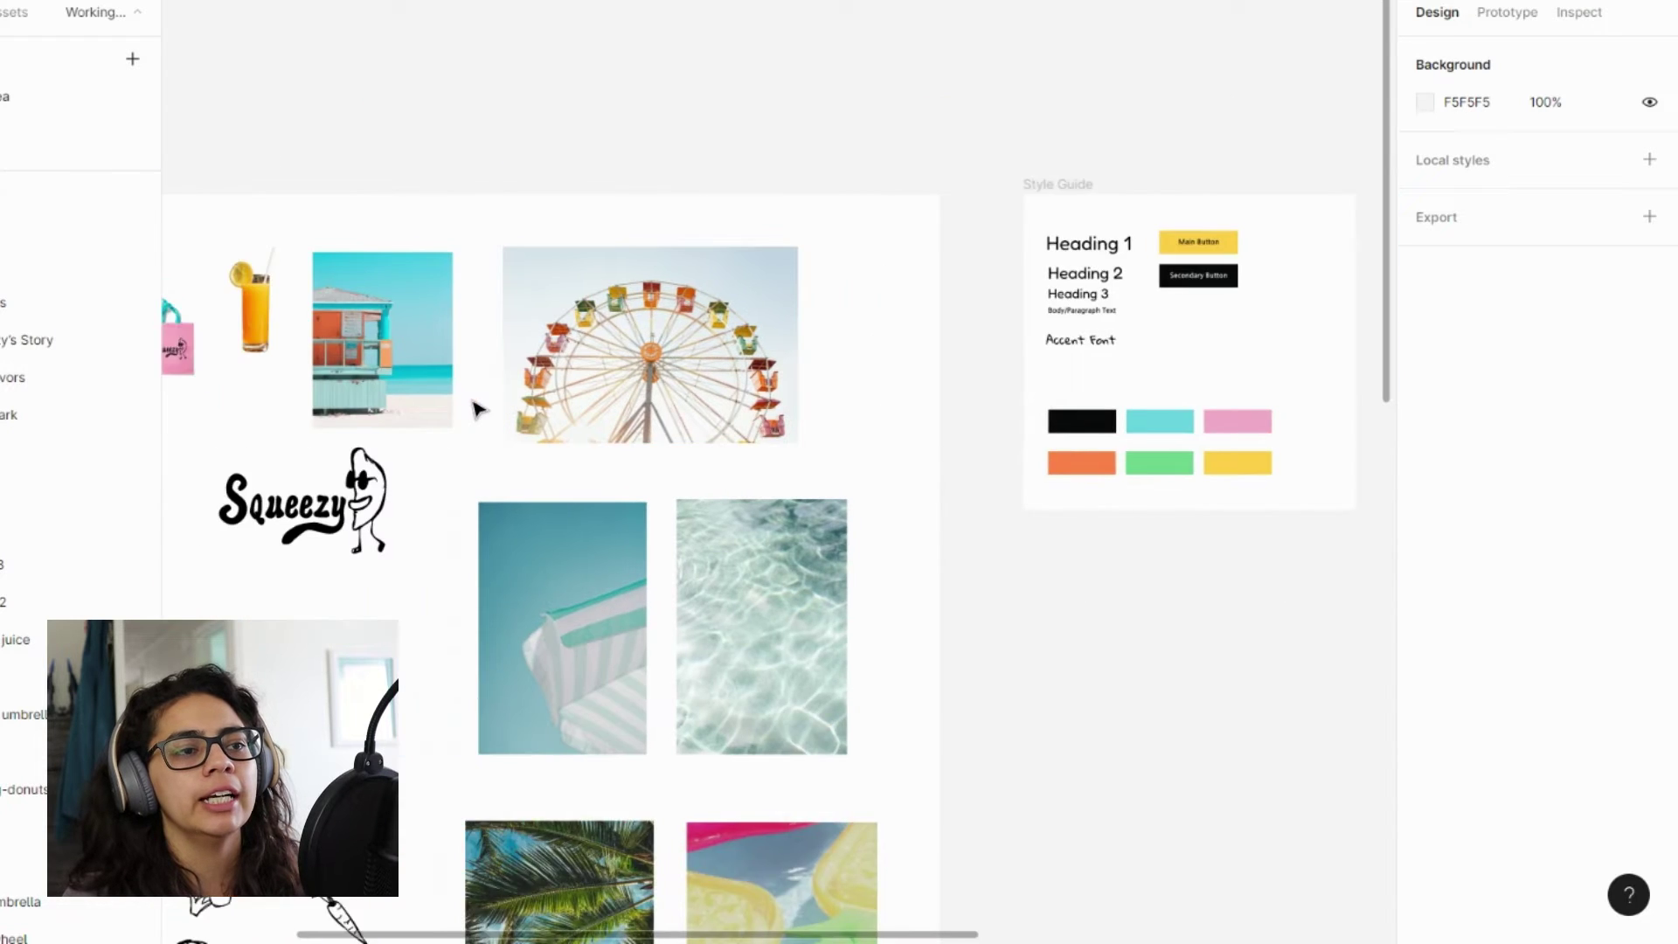
click(378, 343)
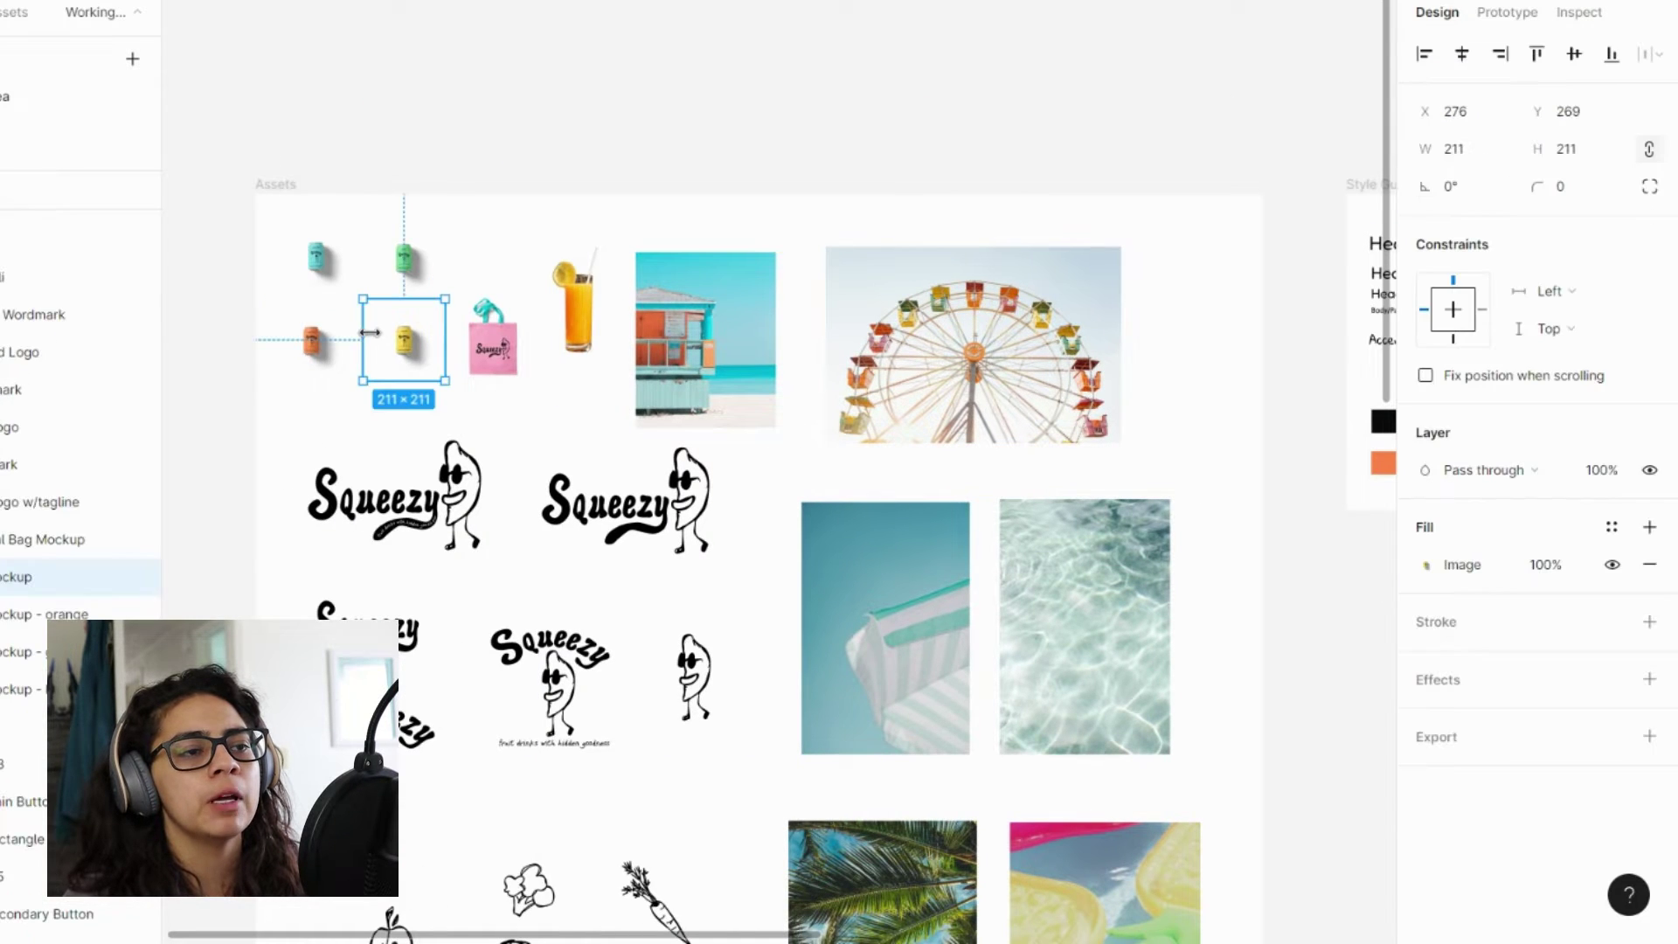
shift+click(310, 341)
shift+click(404, 258)
shift+click(316, 258)
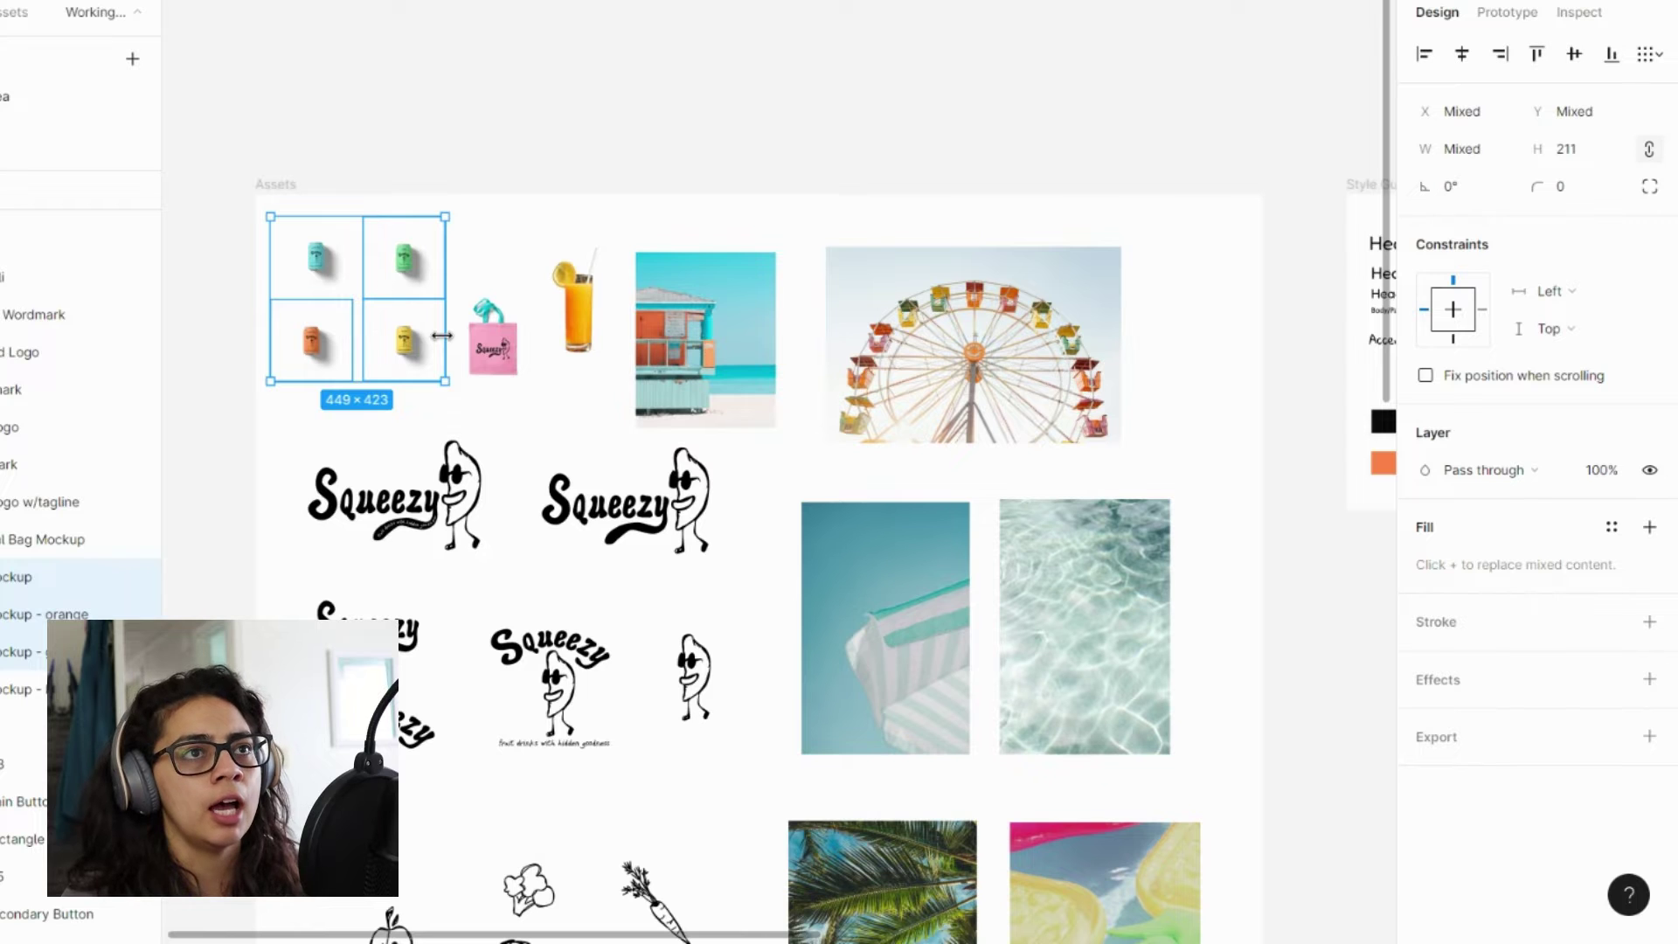
scroll(441, 336, down, 2)
scroll(536, 390, right, 10)
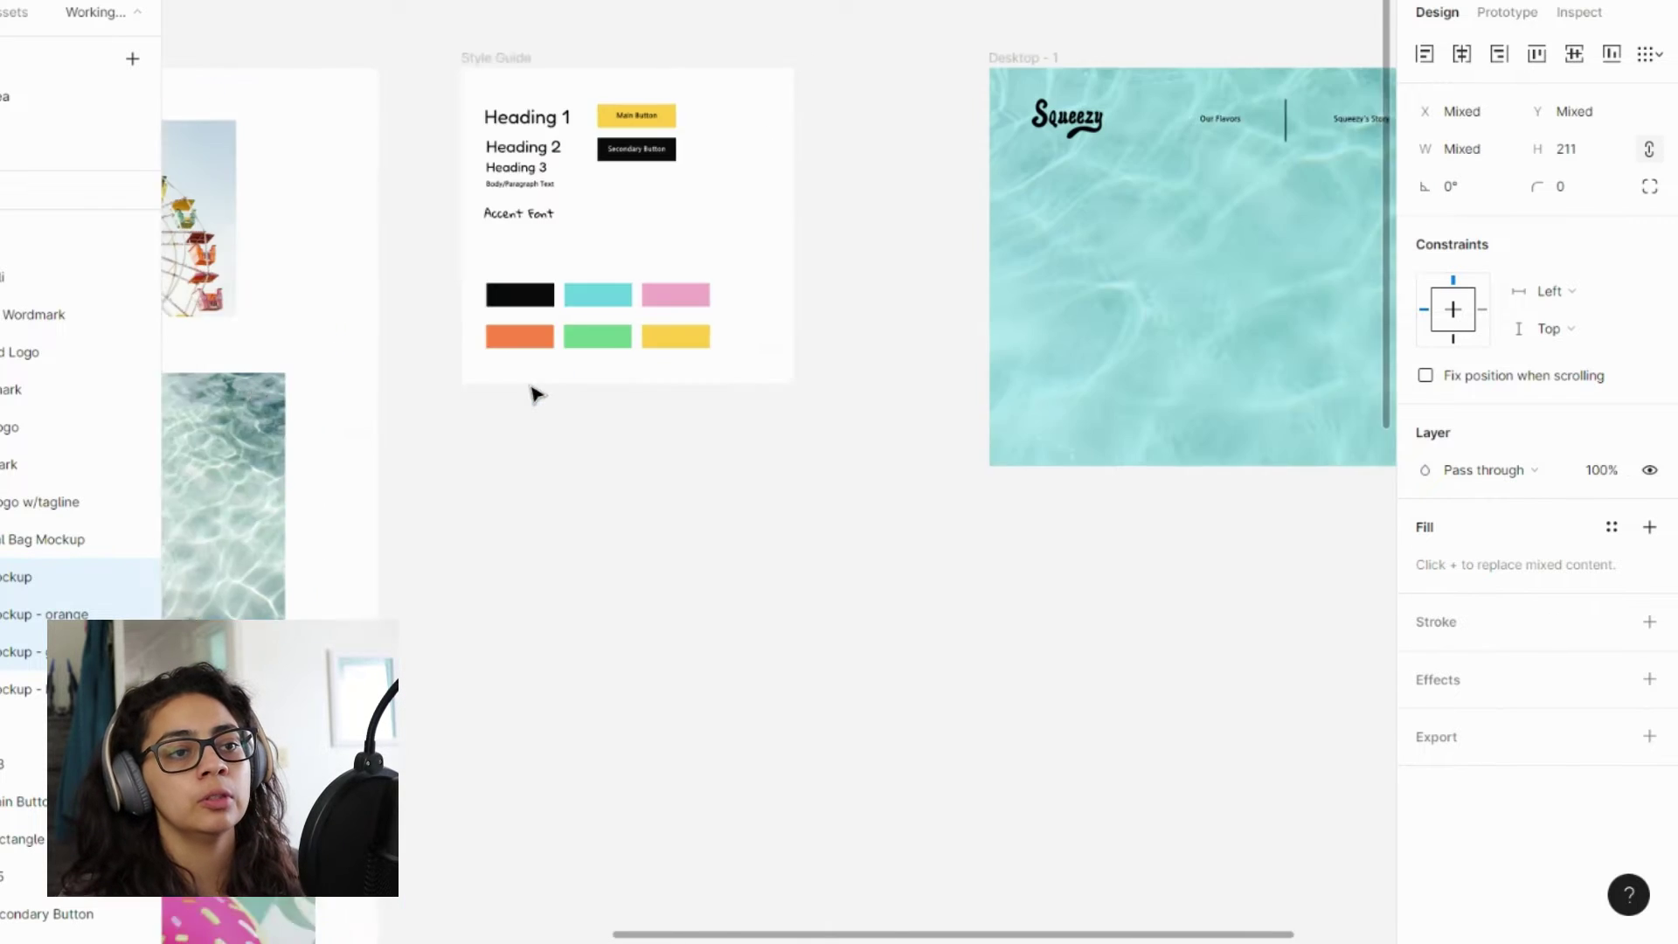
scroll(864, 219, up, 3)
key(ctrl+v)
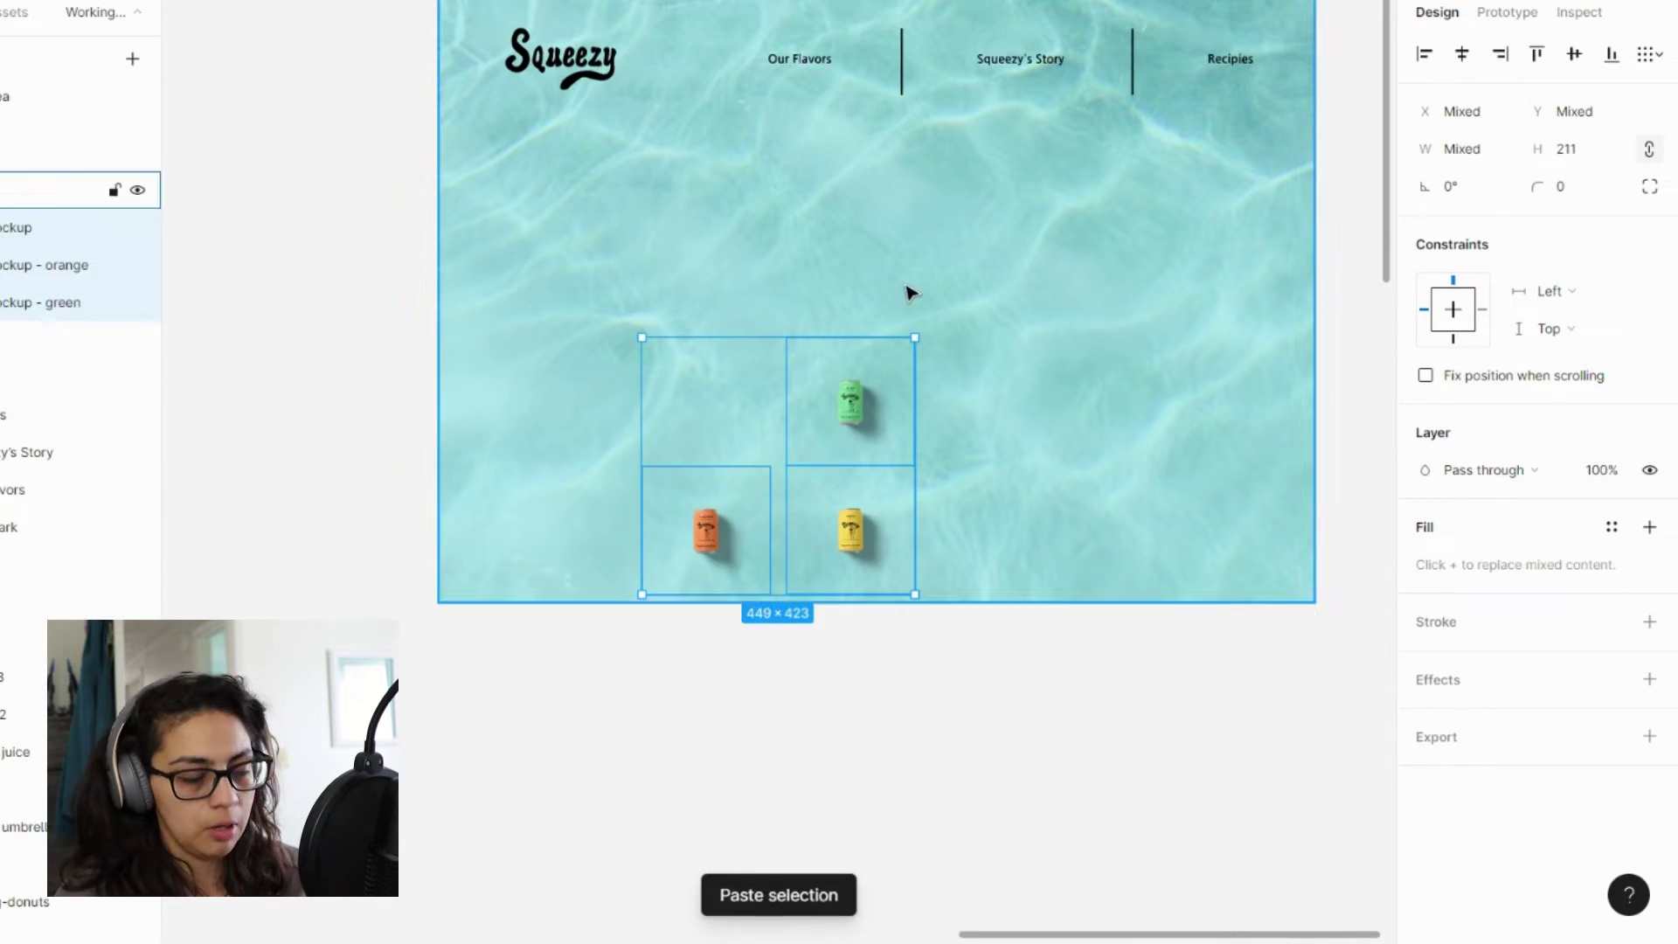
- Move the yellow can to the page's middle and set the green and orange cans side by side in the lower-left corner of the page
click(909, 656)
drag(850, 533, 899, 278)
drag(845, 437, 511, 559)
drag(765, 530, 673, 515)
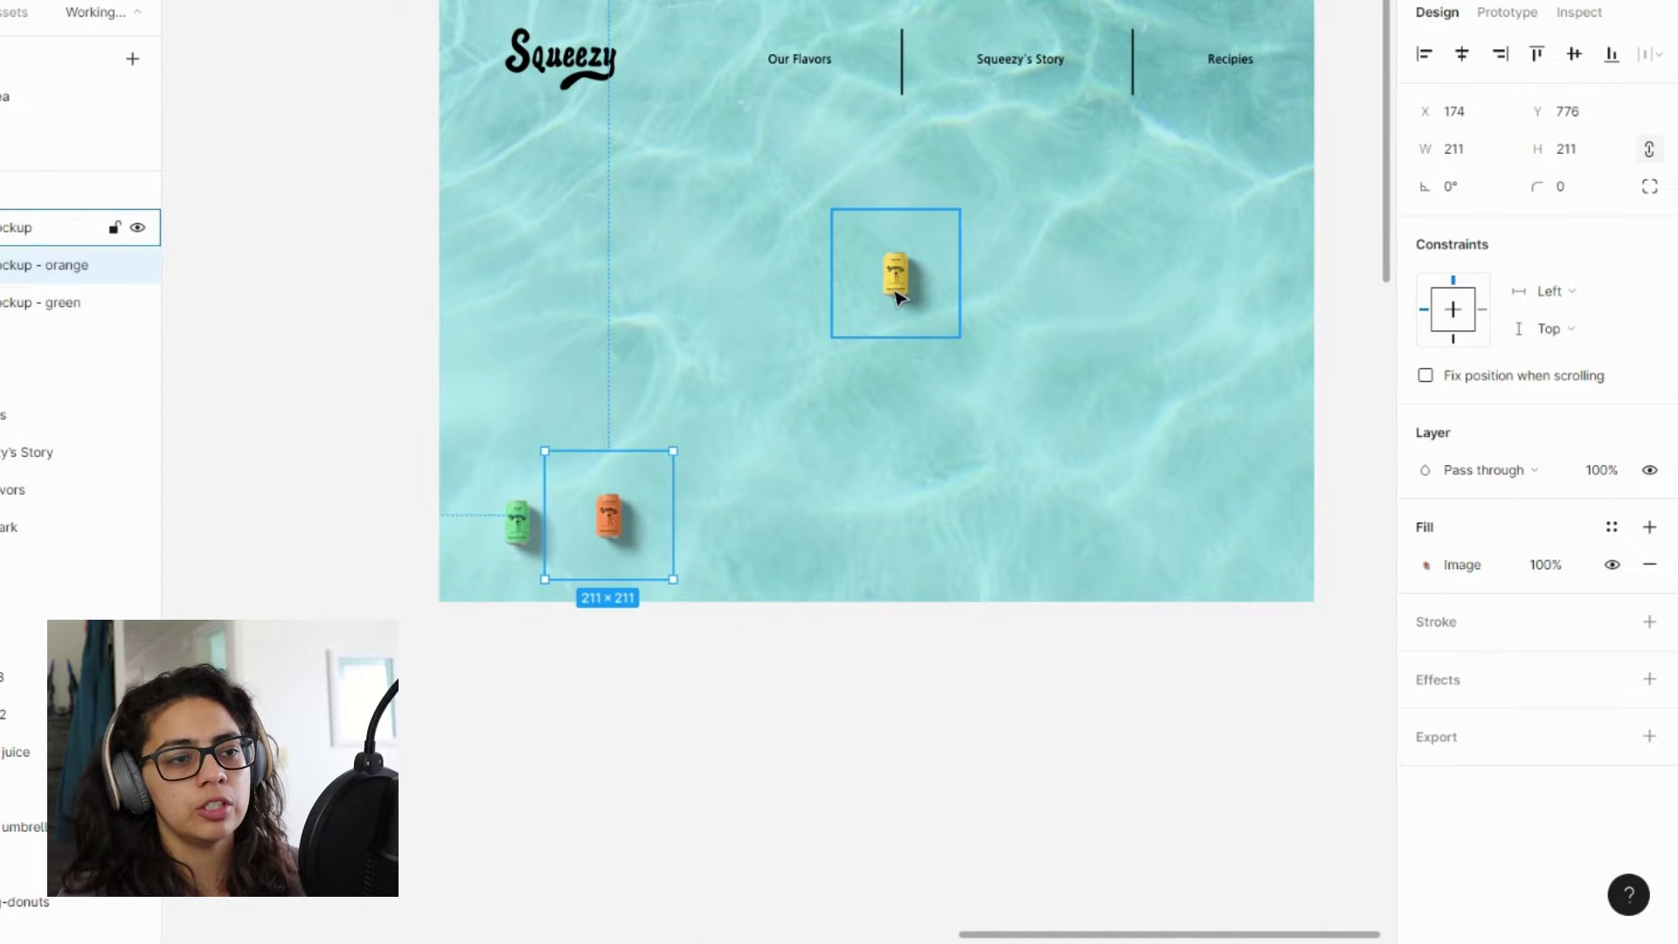
- Enlarge the yellow can image to about 791 × 1103 and position it mid-page at about X 320, Y -39
click(839, 331)
drag(836, 342, 474, 882)
drag(656, 734, 813, 448)
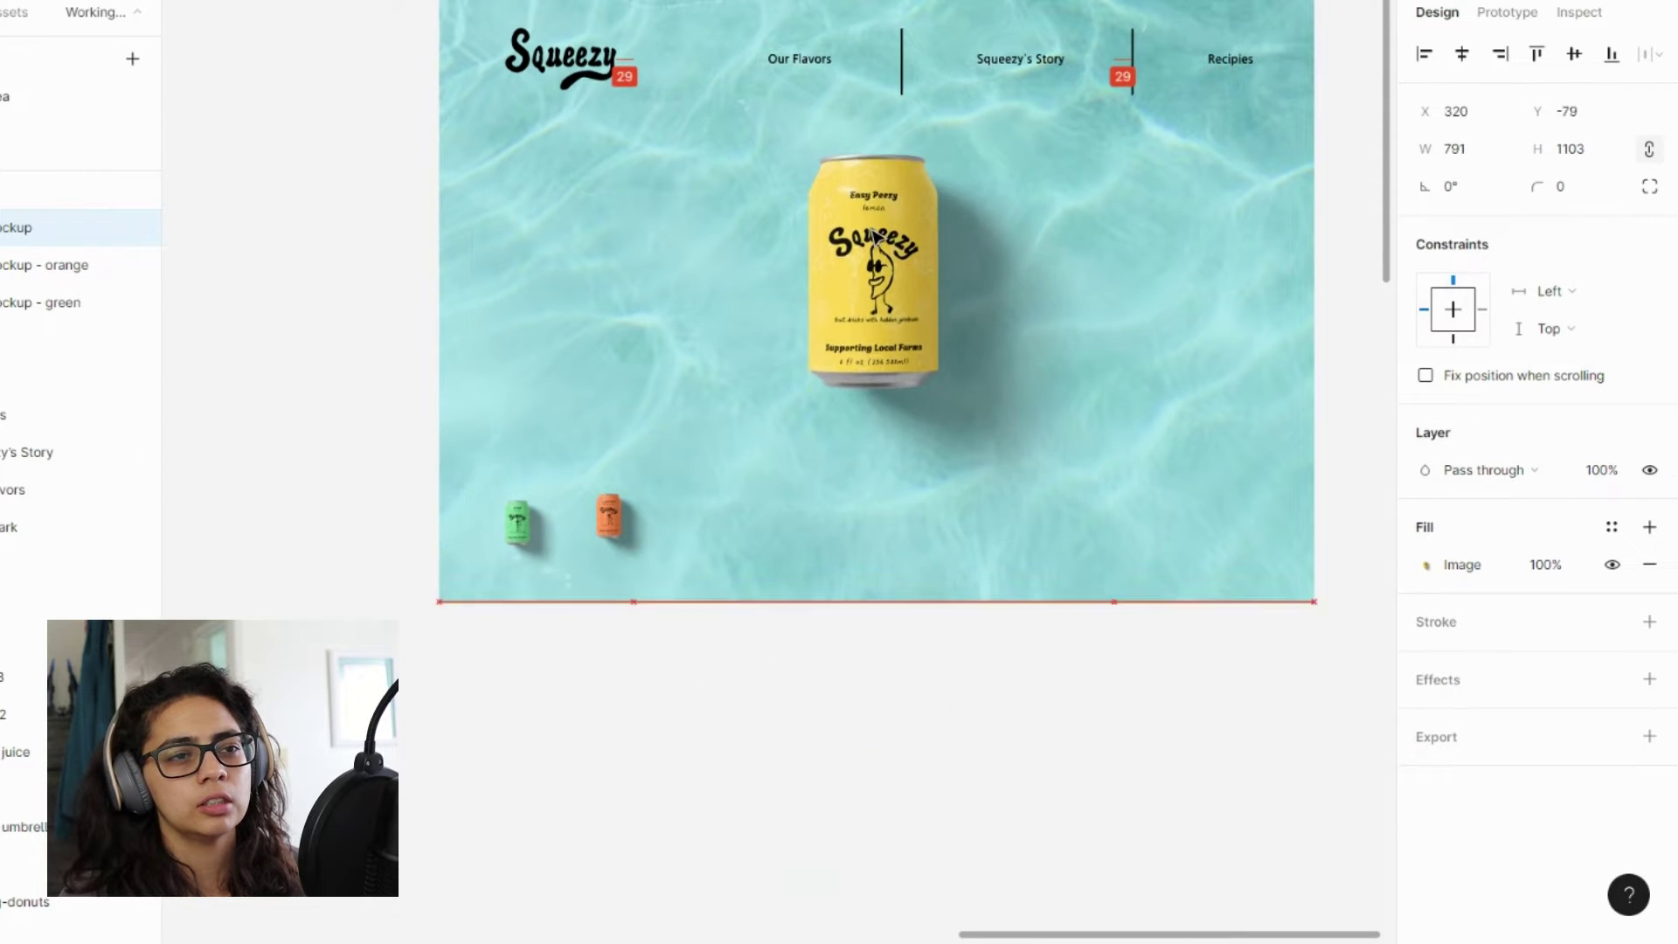
drag(852, 289, 855, 305)
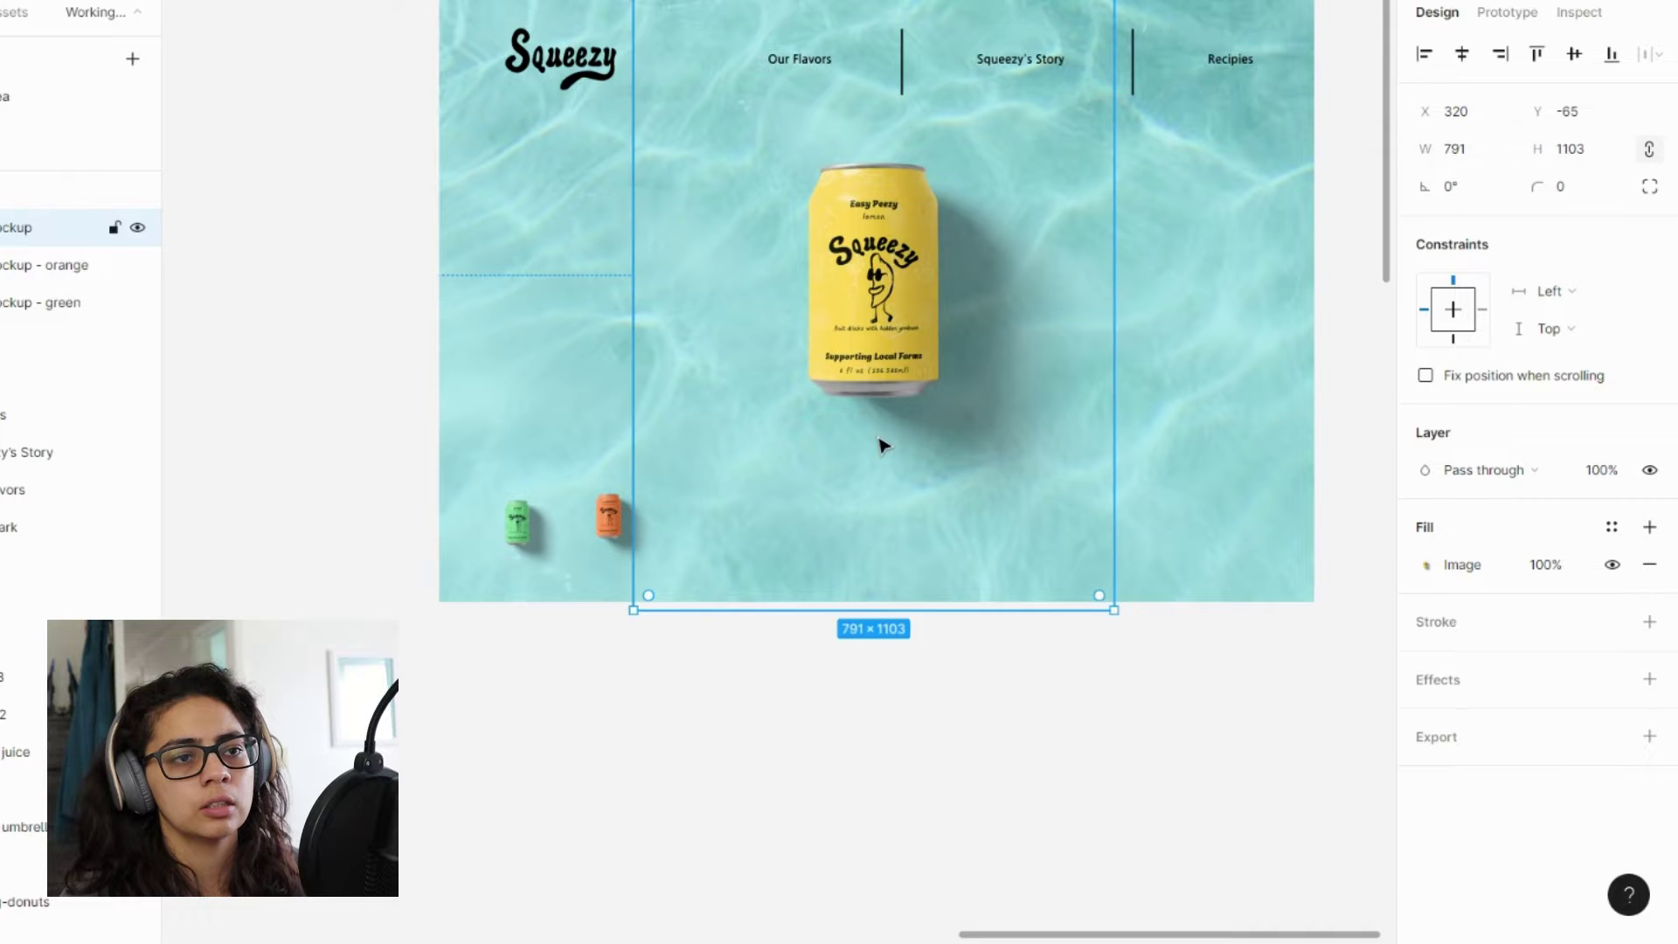
scroll(880, 443, up, 1)
mouse_move(891, 359)
mouse_down()
mouse_move(891, 432)
mouse_move(896, 372)
mouse_up()
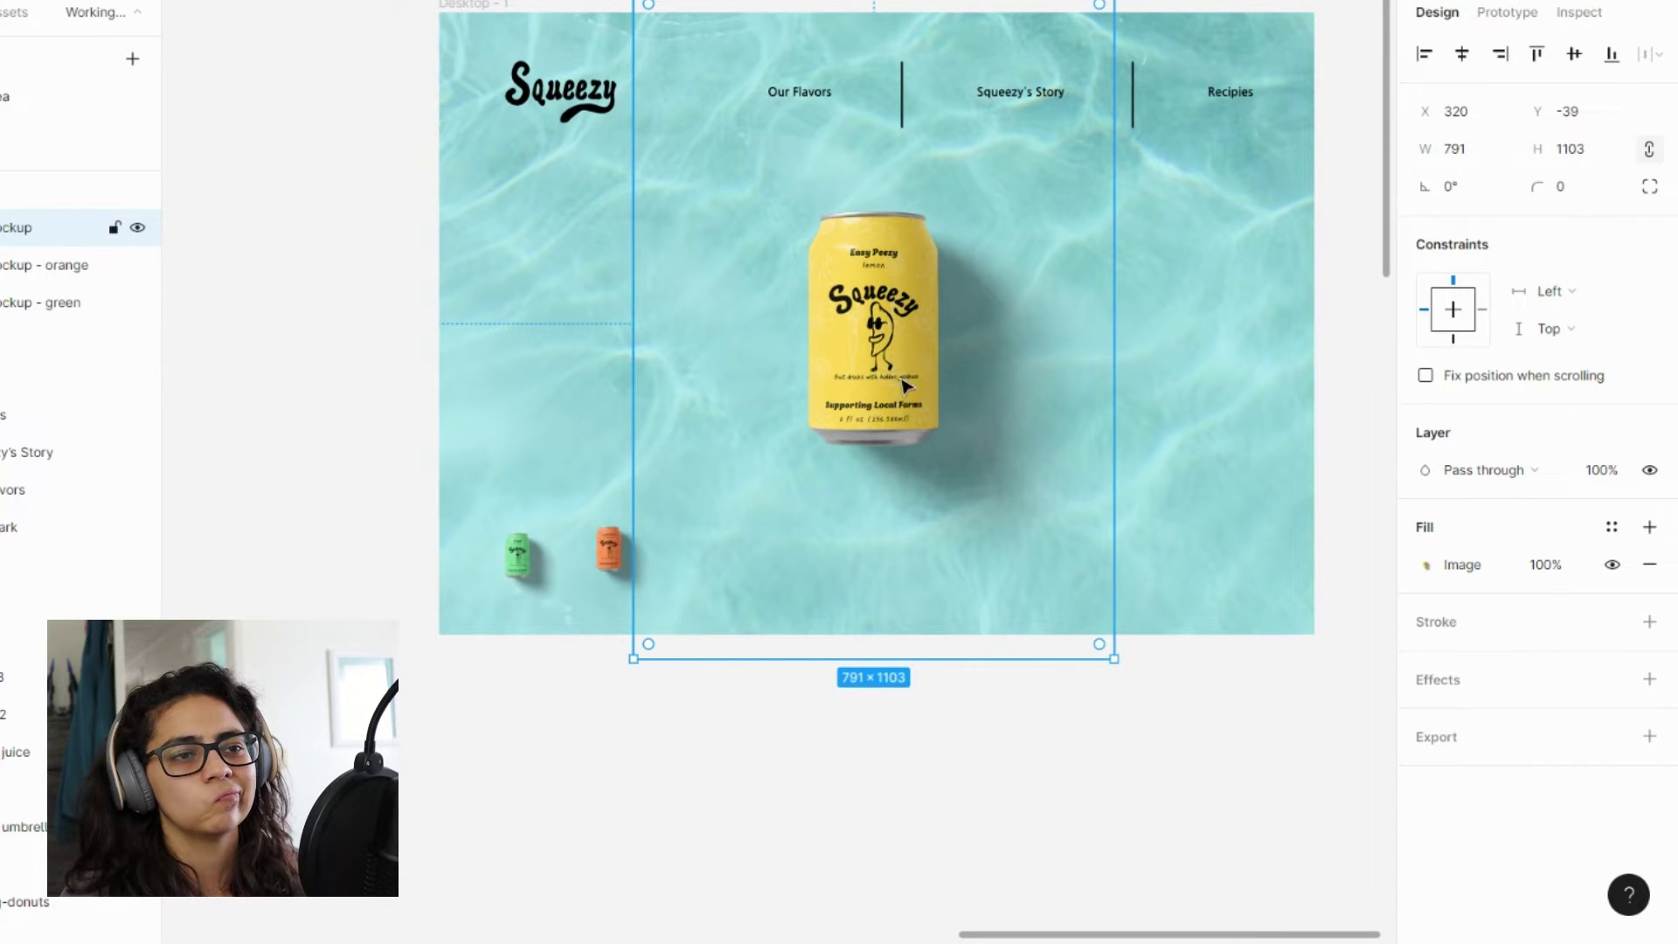
- Reduce the yellow can image's height to about 1063 and move the image to about X 335, Y 13
drag(1053, 661, 1053, 631)
drag(932, 475, 941, 506)
scroll(903, 394, up, 1)
scroll(903, 394, up, 2)
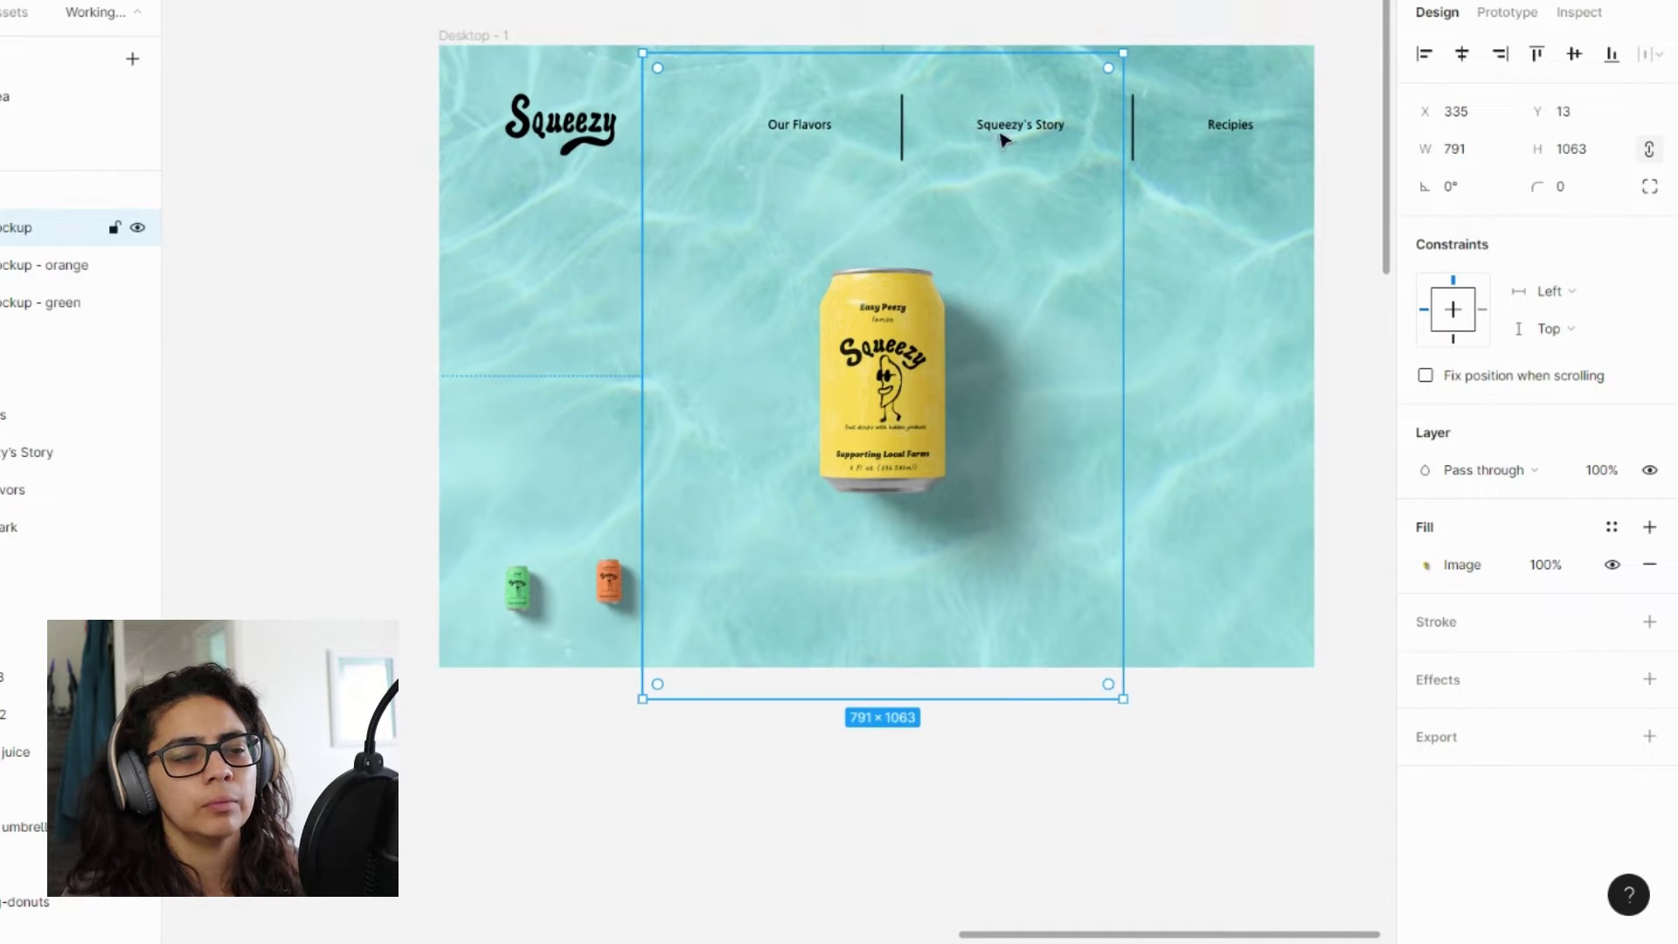
- Crop the yellow can image's empty top and left areas to about 645 × 791, and move it to about X 482, Y 243
double_click(883, 329)
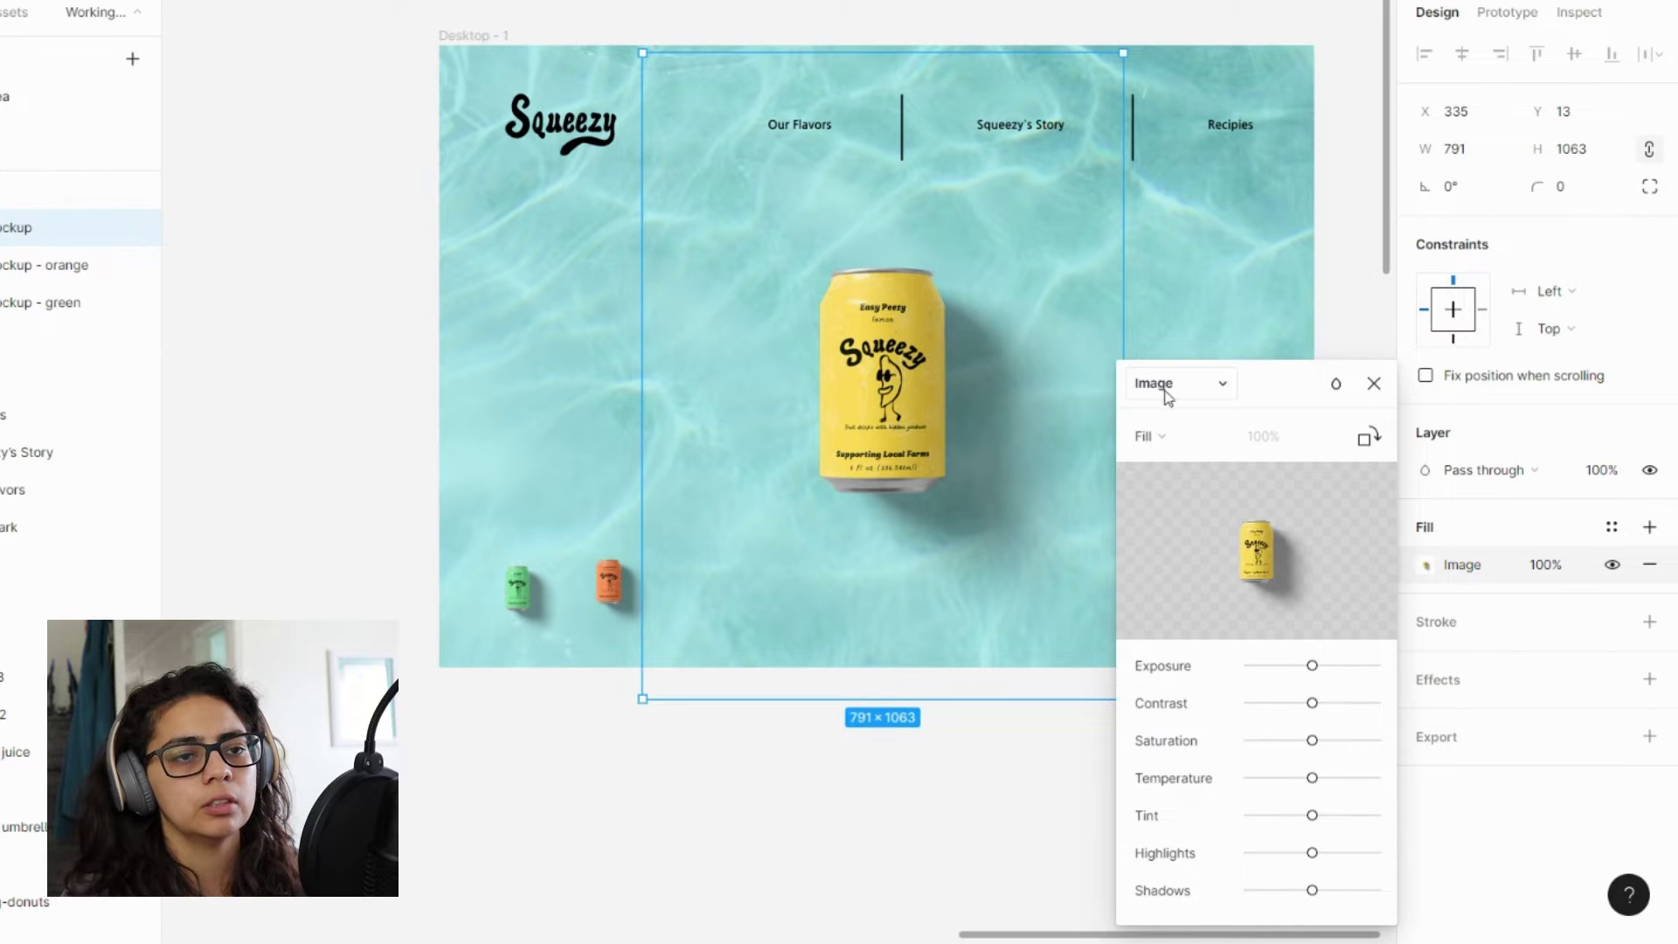
click(1168, 435)
click(1171, 492)
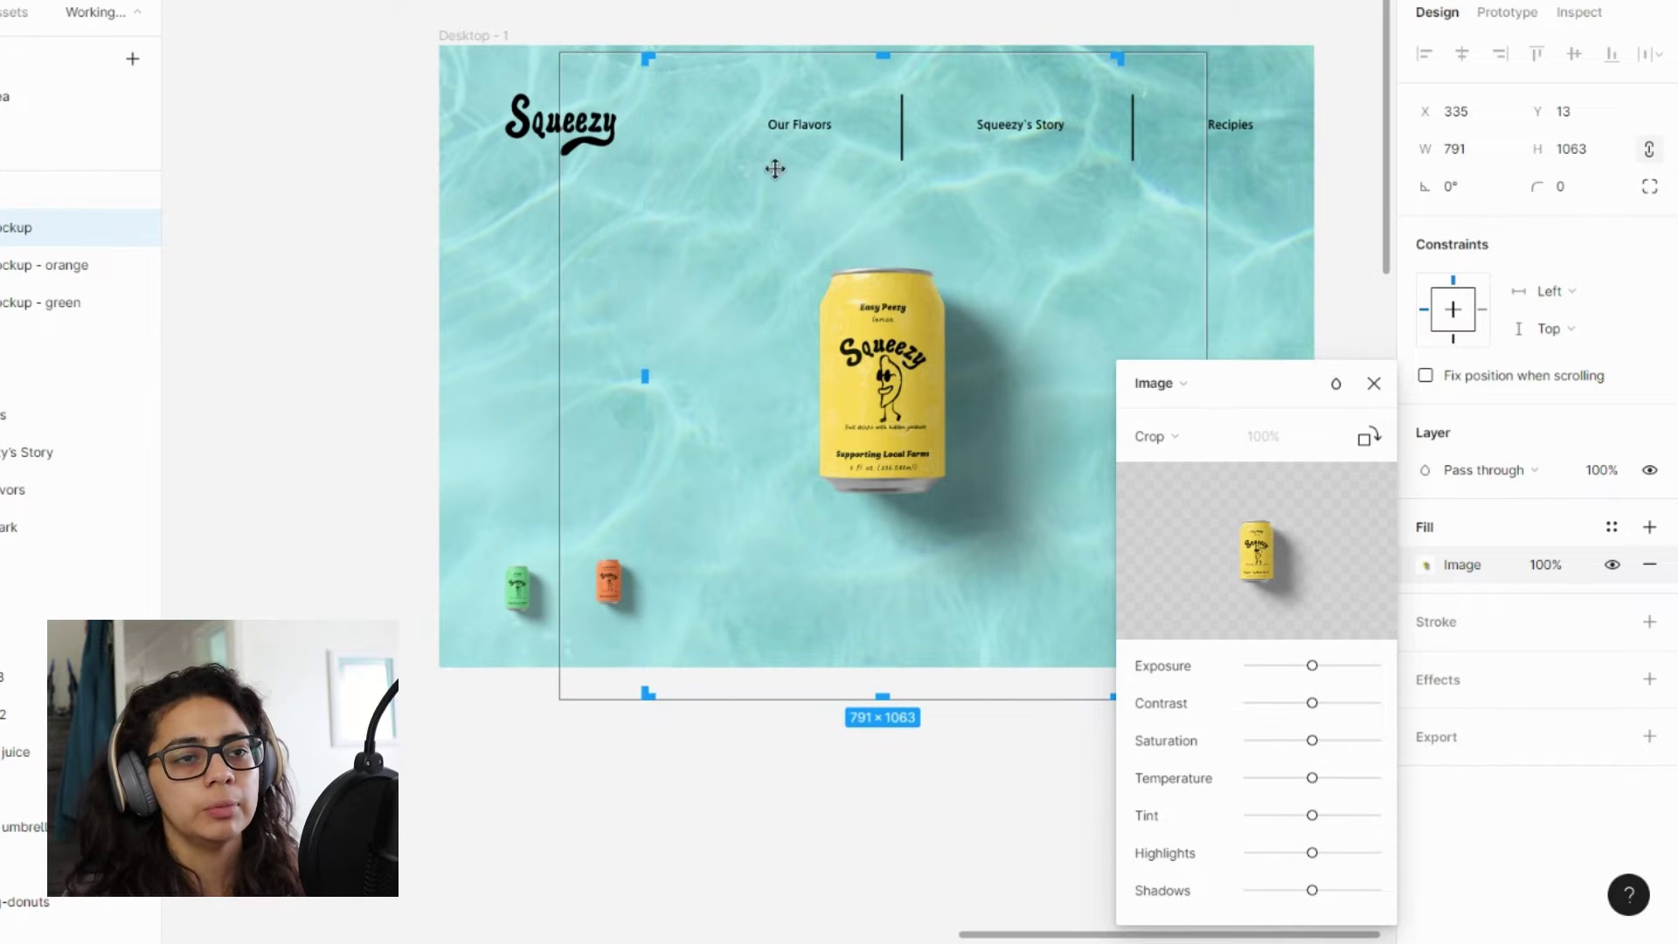
drag(883, 56, 882, 218)
scroll(813, 349, down, 1)
drag(644, 409, 753, 411)
scroll(907, 421, down, 1)
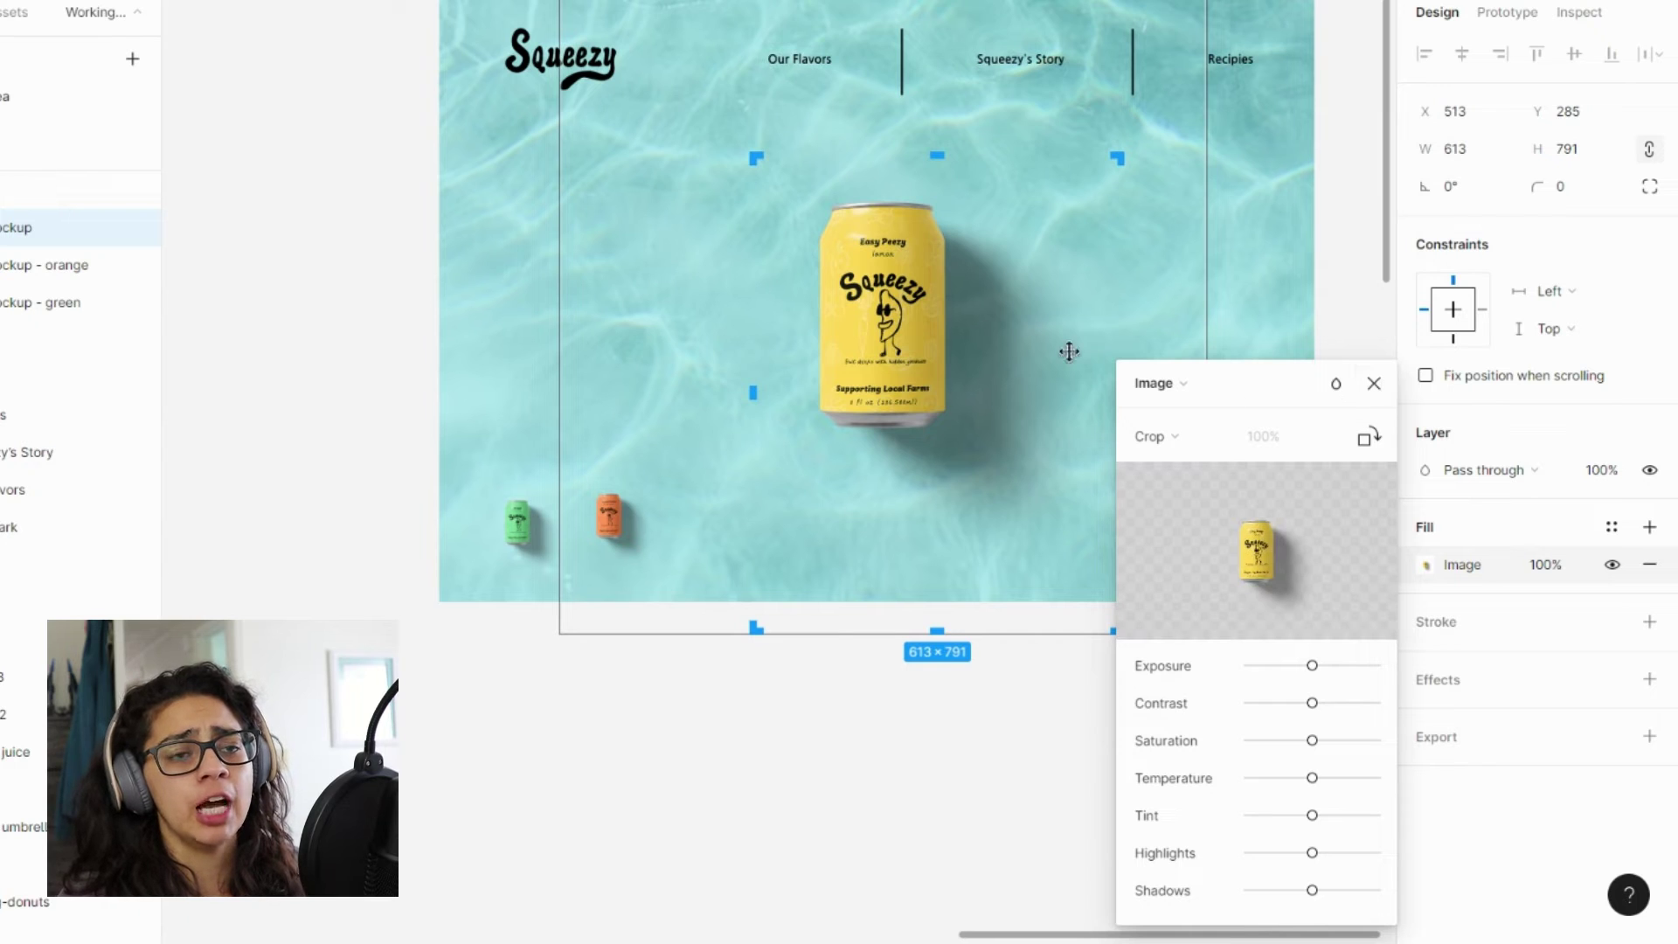
click(1223, 383)
drag(1275, 400, 1521, 145)
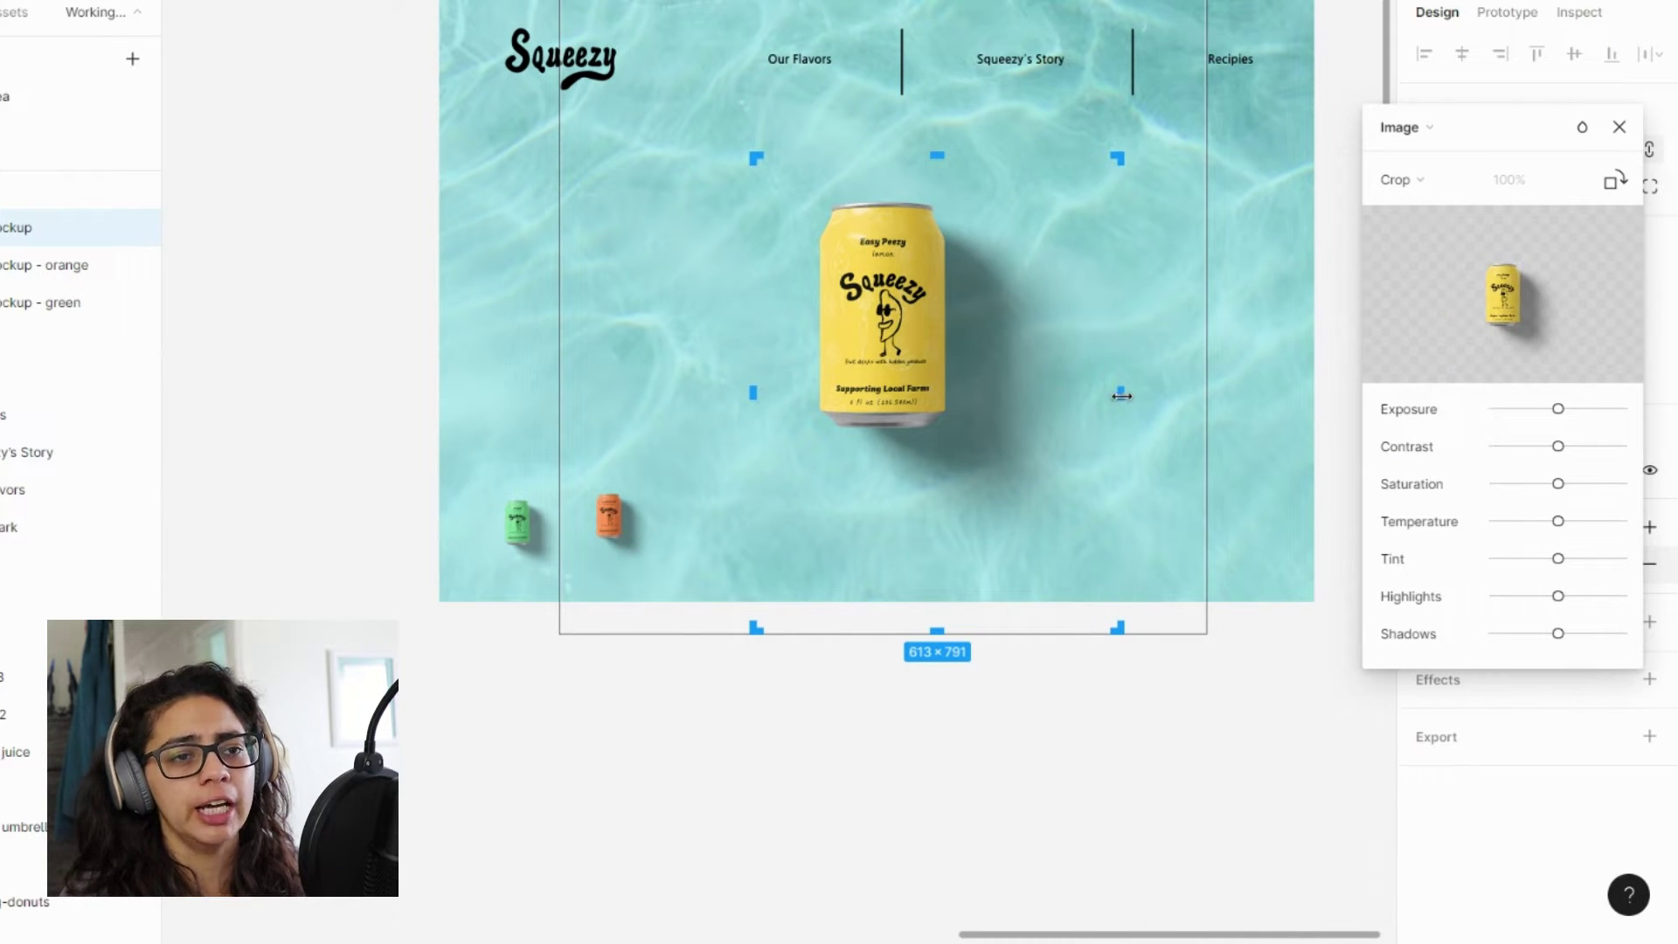
mouse_move(1121, 396)
mouse_down()
mouse_move(1165, 390)
mouse_move(1143, 398)
mouse_up()
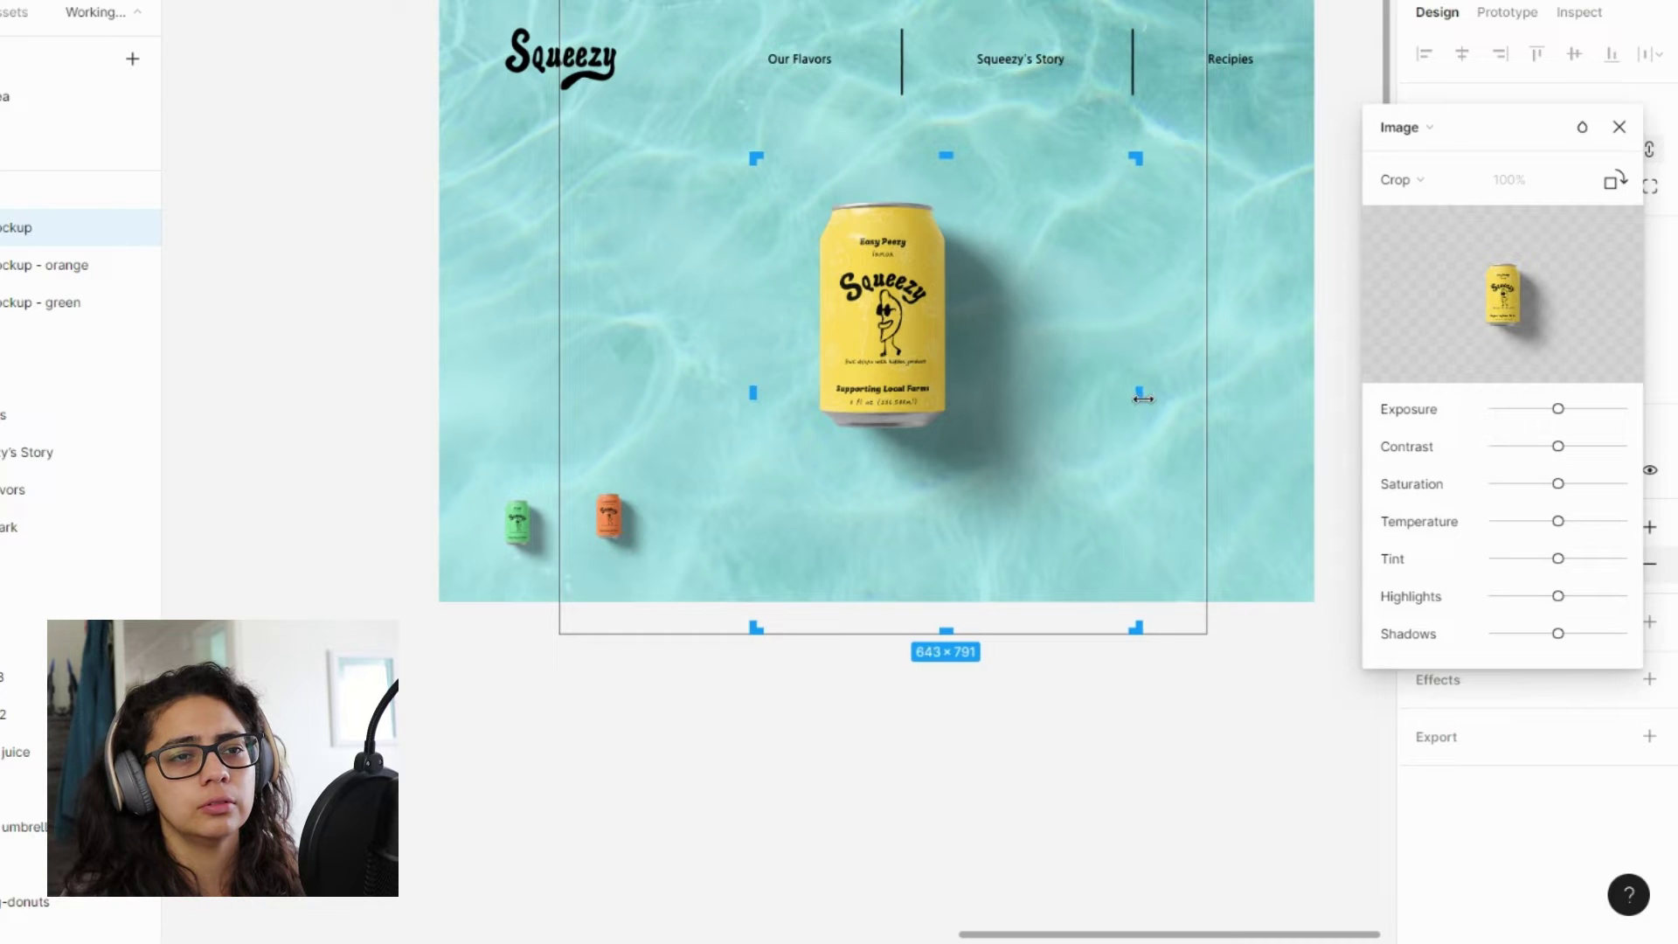
click(1619, 128)
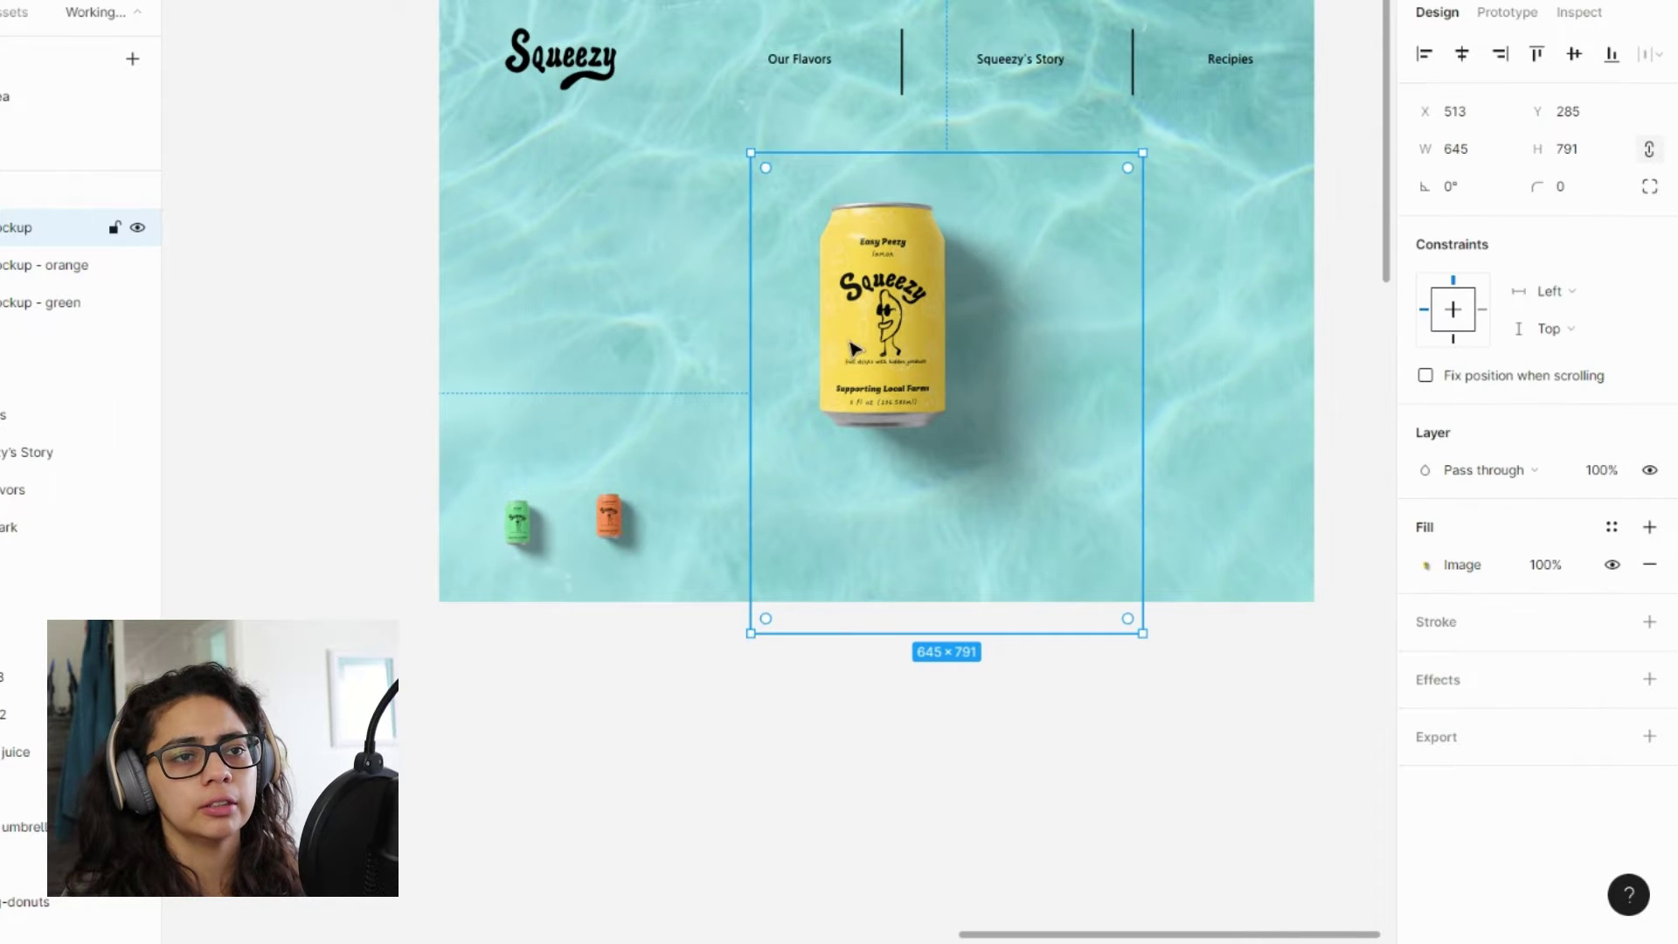
drag(867, 346, 848, 319)
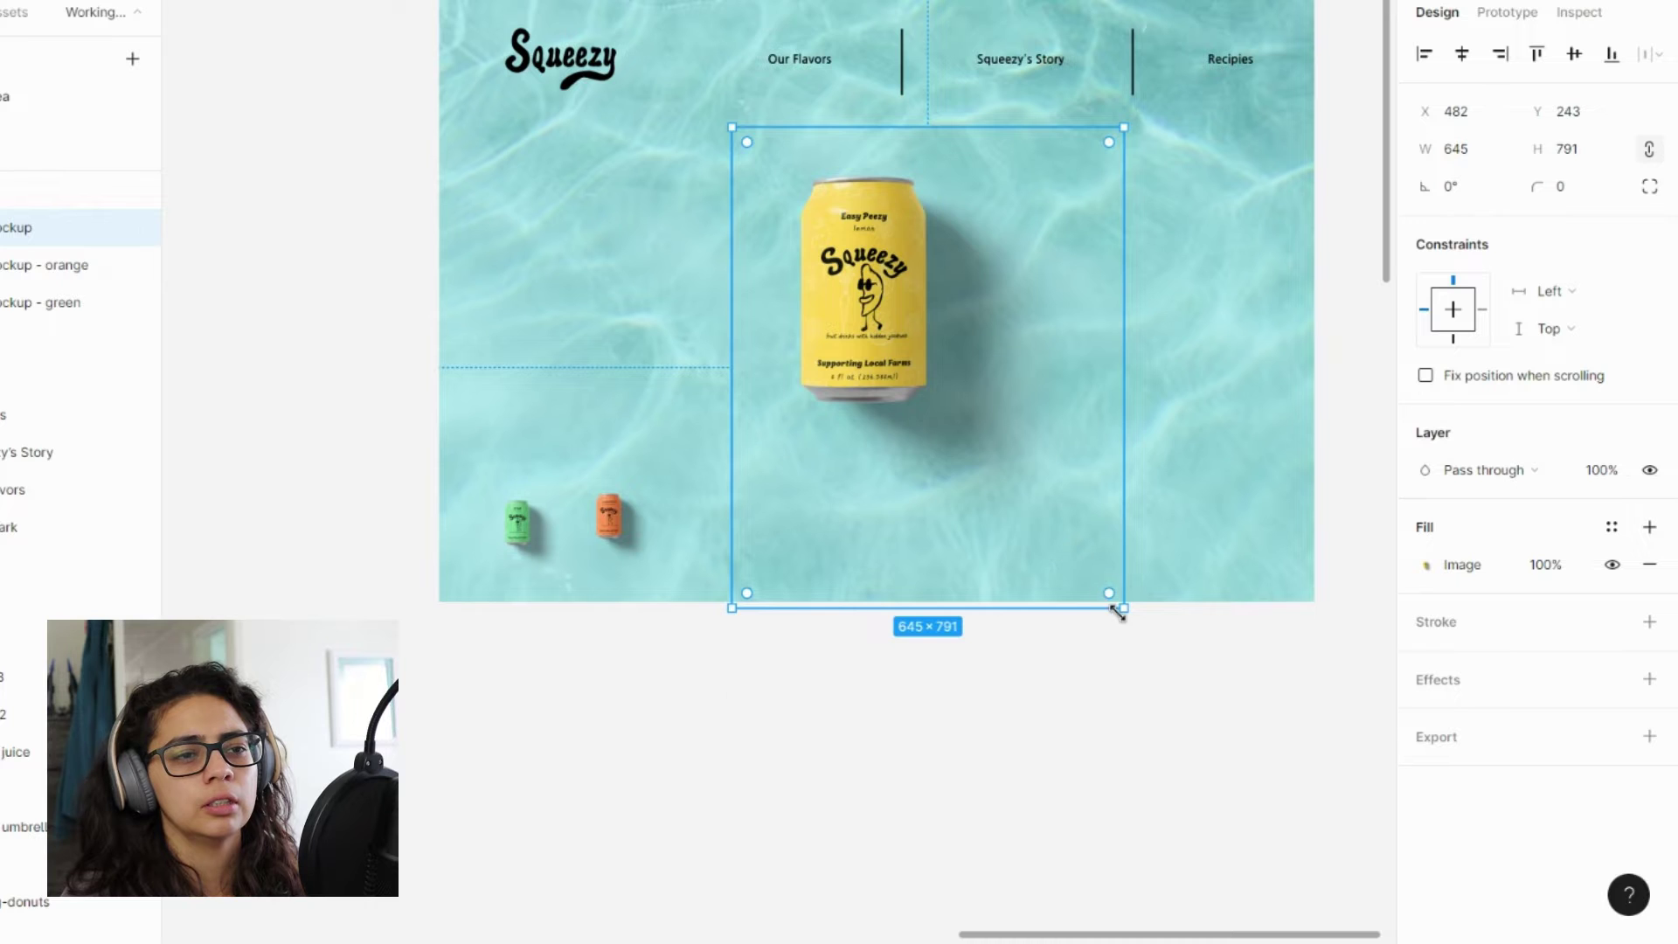
drag(1119, 612, 1298, 798)
drag(970, 494, 913, 453)
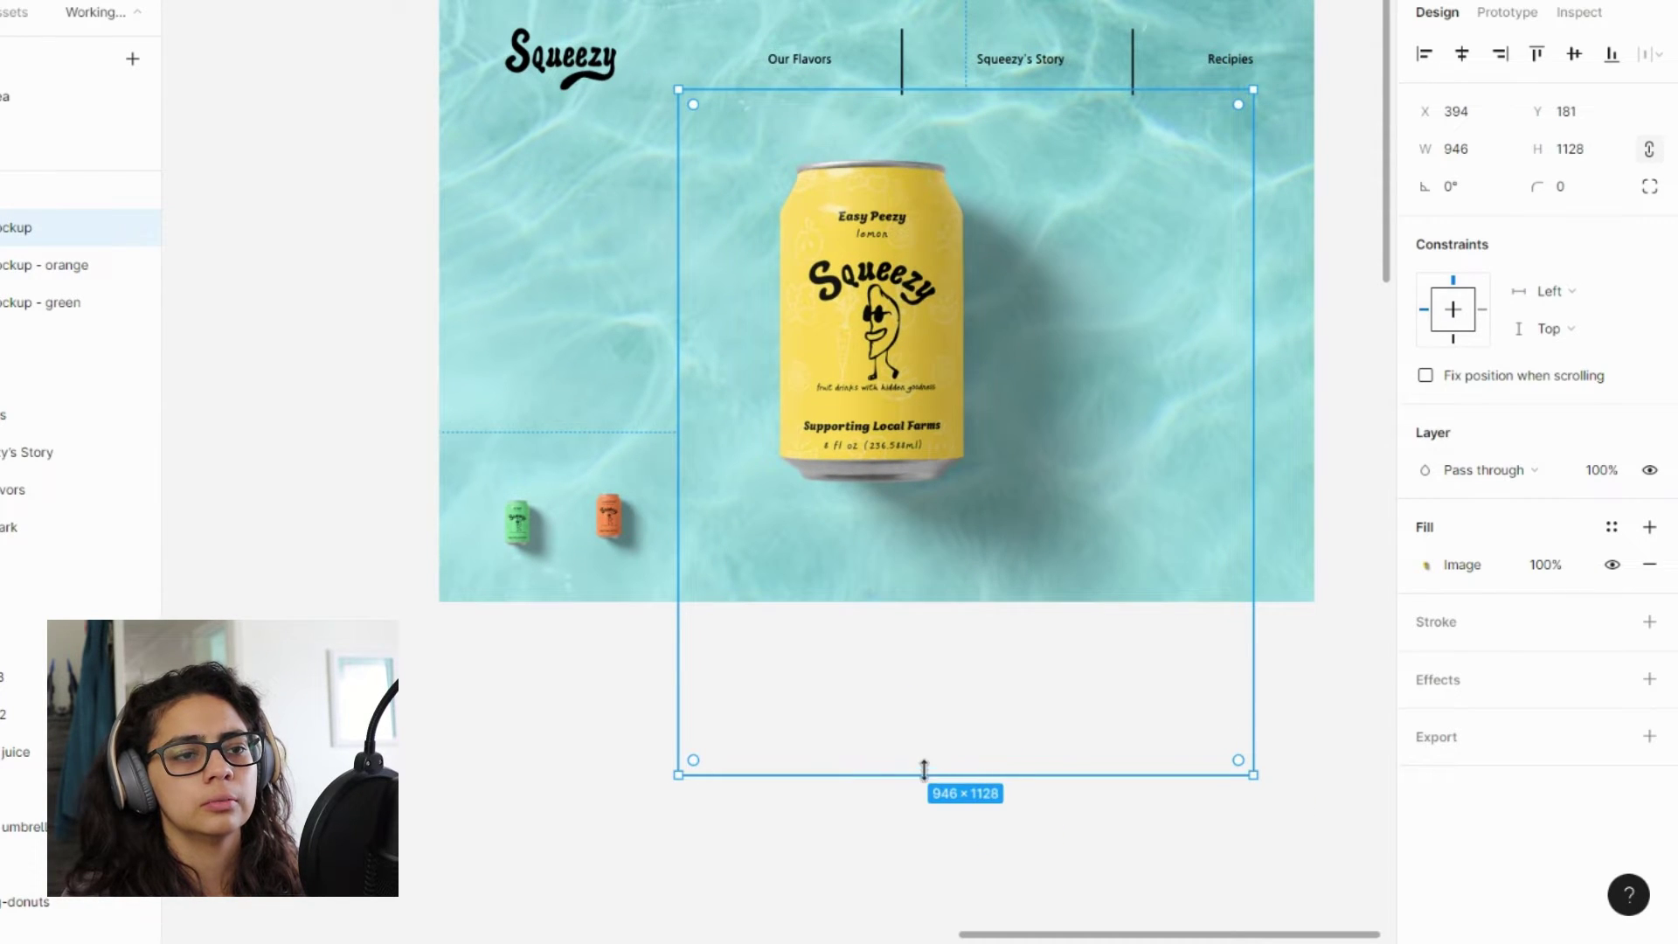
drag(924, 769, 890, 680)
key(ctrl+z)
key(ctrl+z)
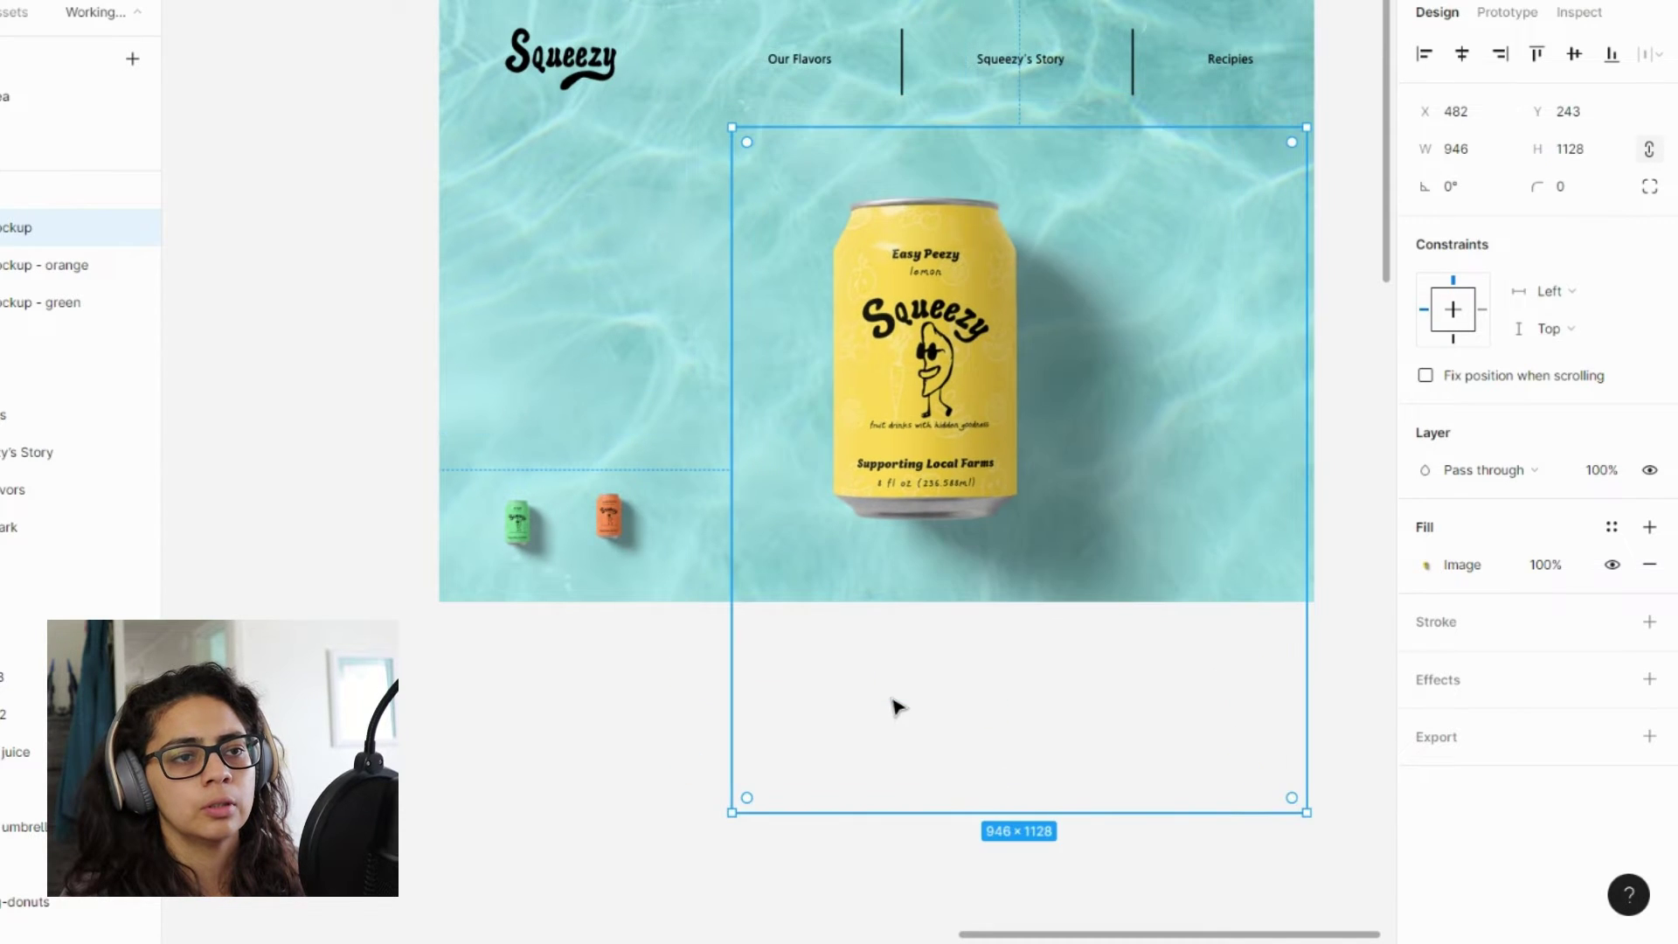
key(ctrl+z)
- Enlarge the yellow can image to about 843 × 1034 and position it at about X 481, Y 181
drag(1125, 606, 1245, 755)
drag(909, 424, 885, 337)
scroll(965, 401, up, 1)
click(1309, 321)
drag(1270, 316, 1270, 315)
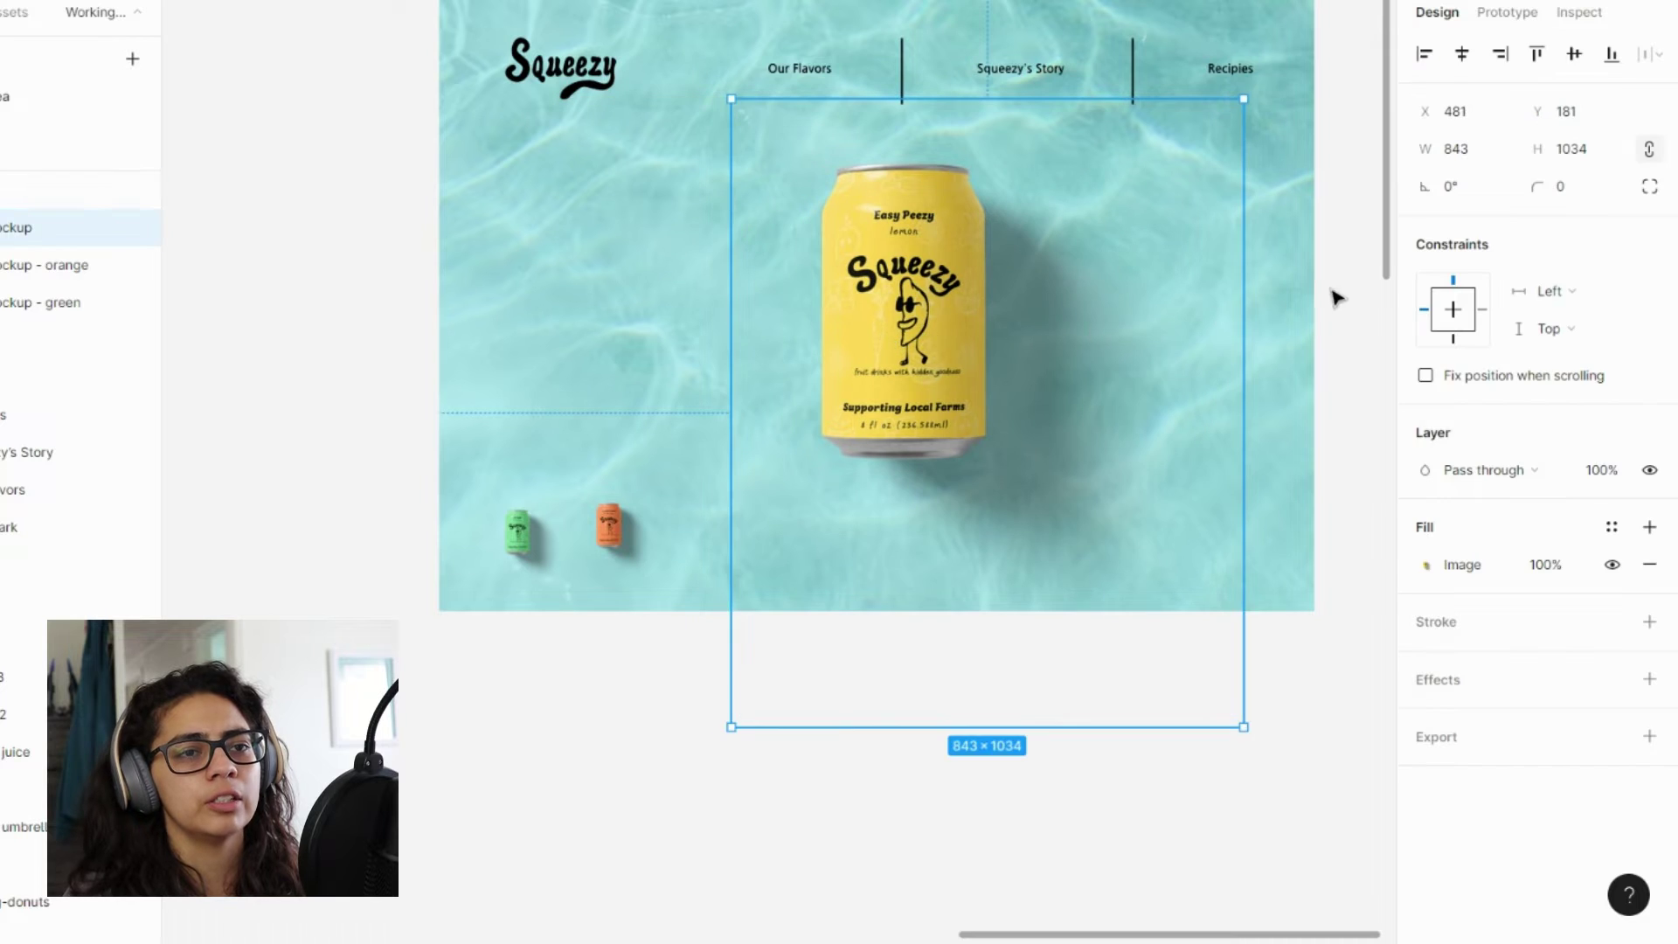
click(1334, 292)
- Enlarge the green and orange can images together to about 898 high, flanking the yellow can, and send the yellow can behind them
click(475, 536)
shift+click(615, 487)
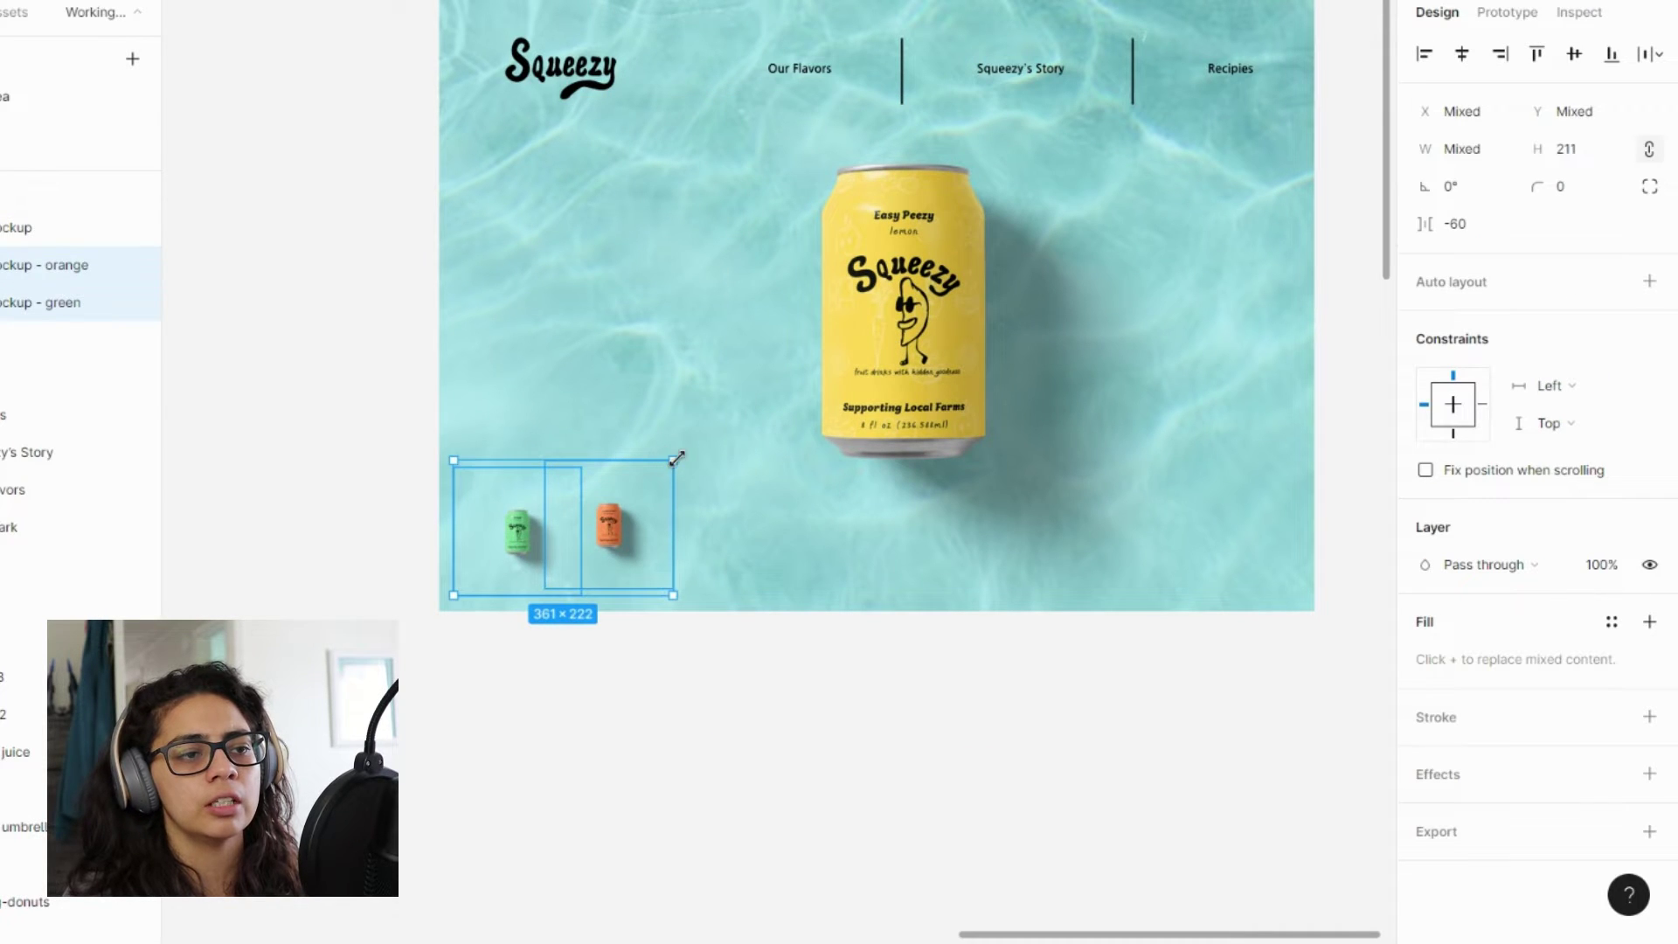
drag(673, 460, 1368, 23)
click(768, 431)
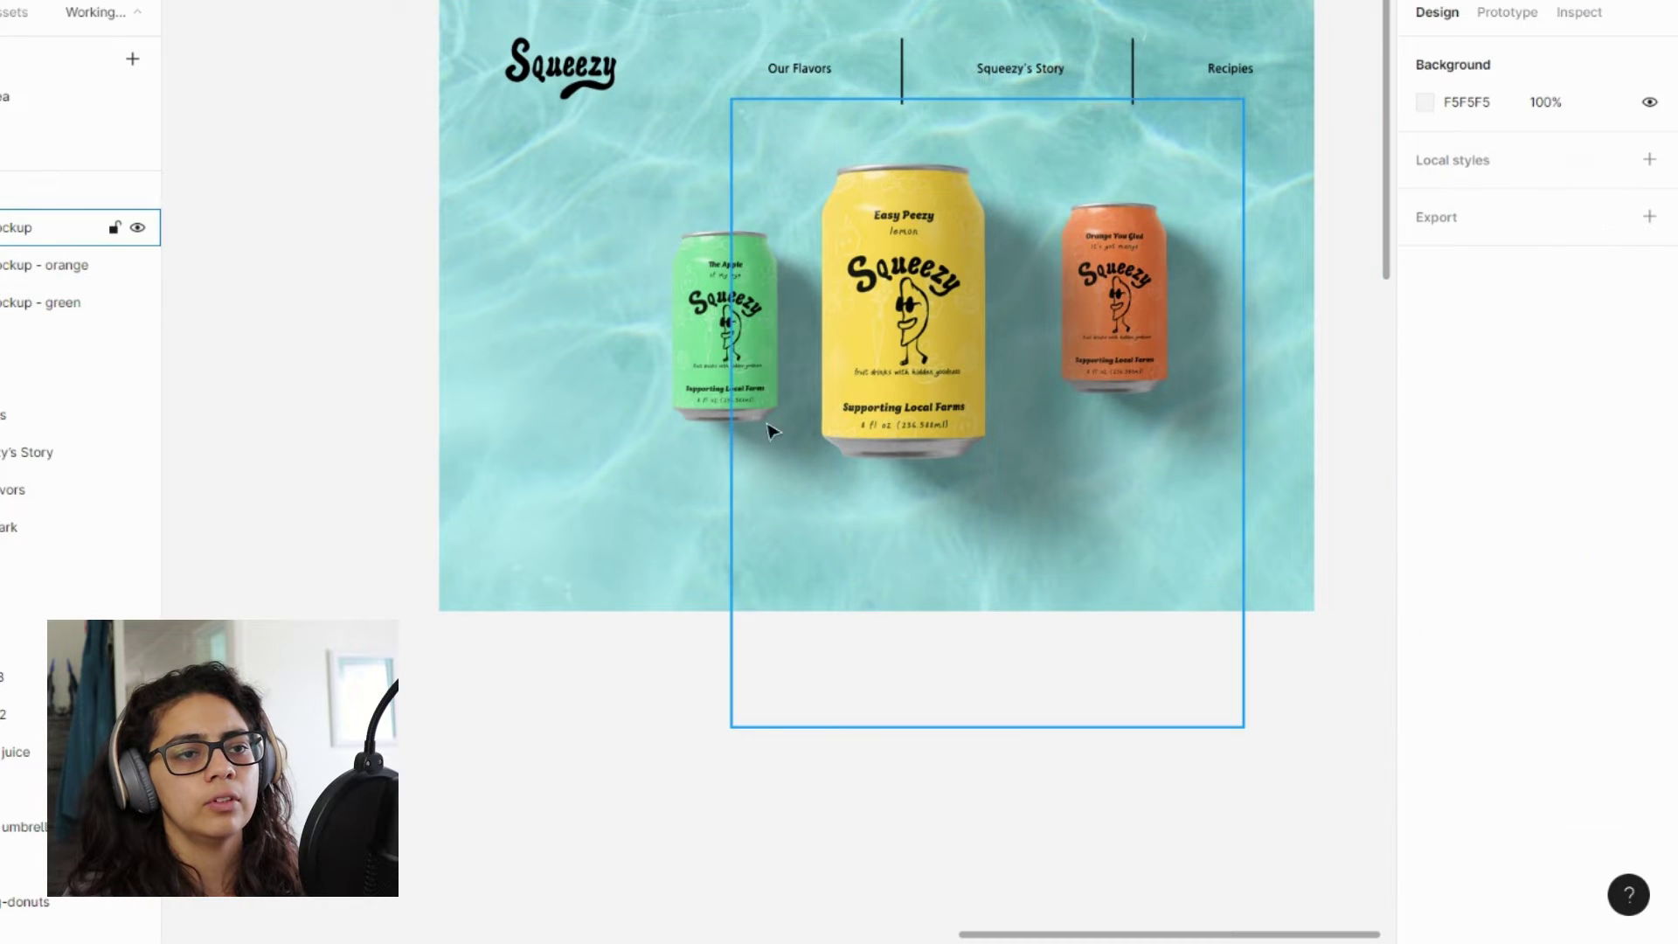
drag(934, 575, 1137, 789)
key(Escape)
click(771, 543)
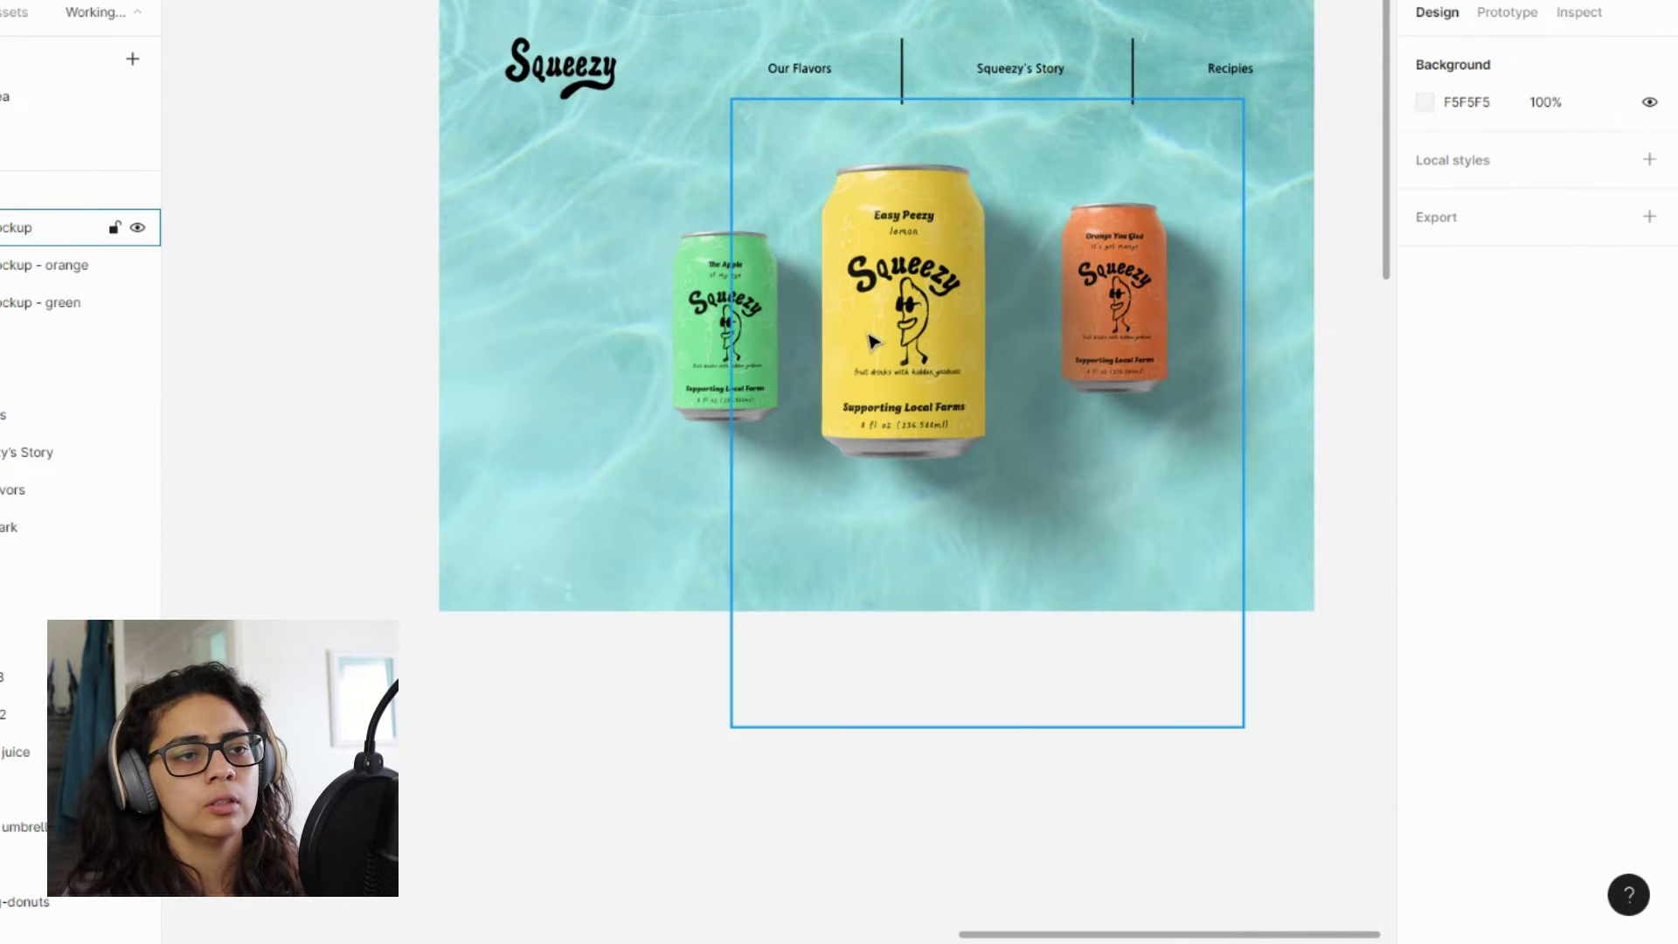
key(ctrl+shift+bracketleft)
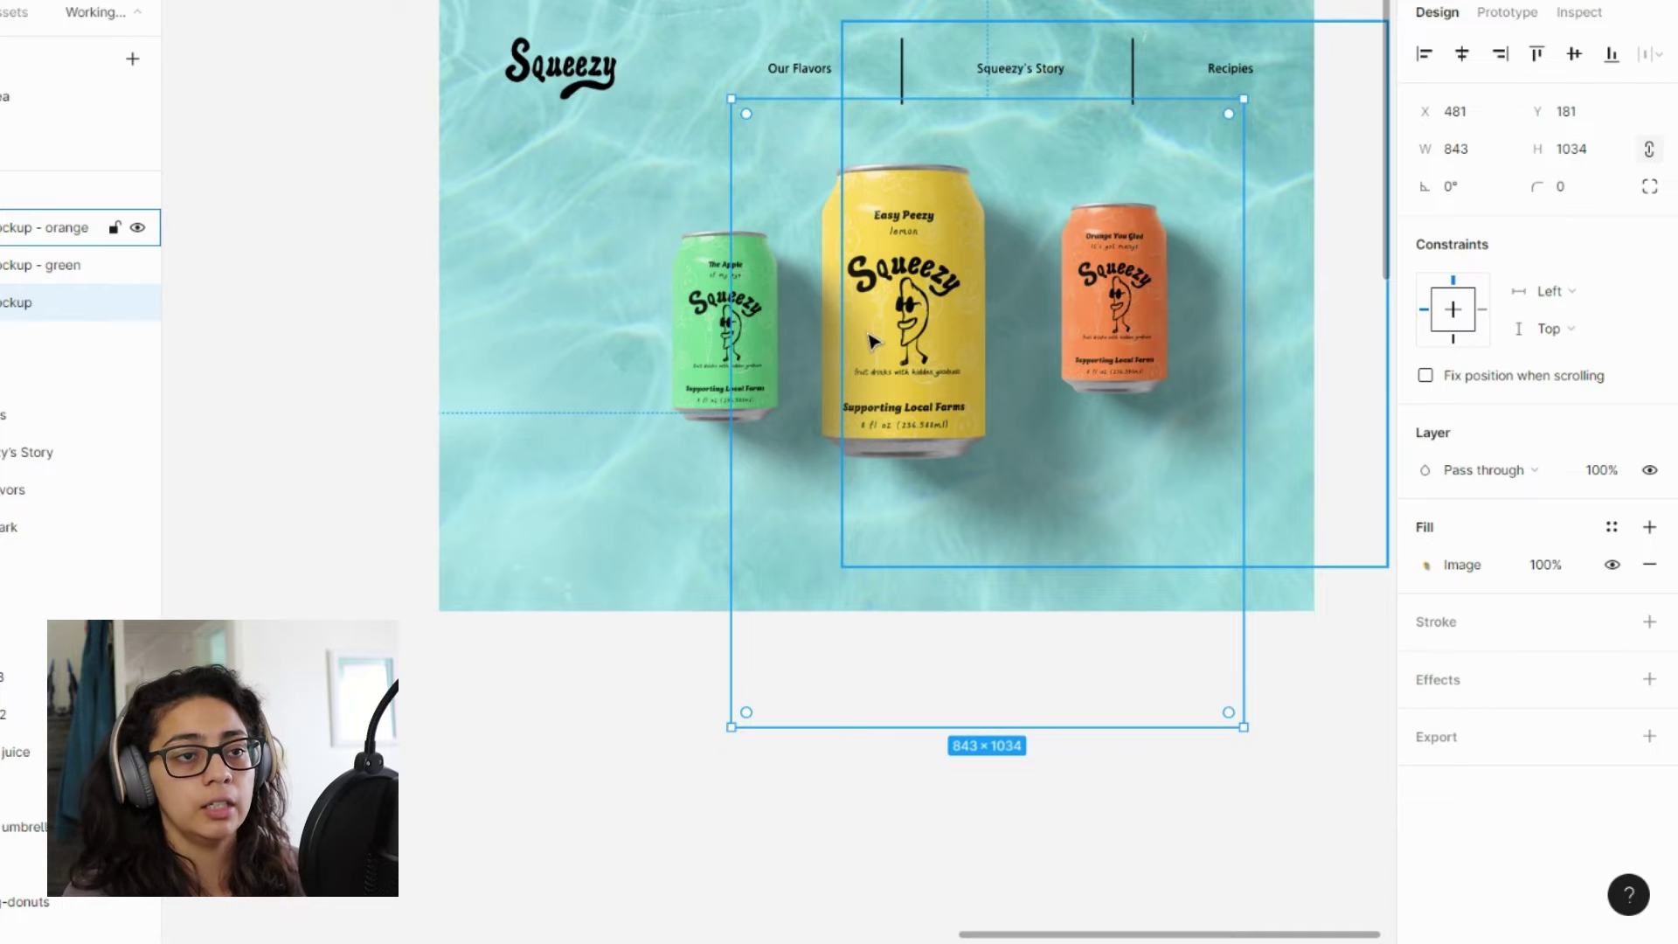
- Swap the side cans, placing the orange can image at about X -124, Y 109 and the green one at about X 708, Y 109
click(645, 667)
drag(708, 325, 1143, 468)
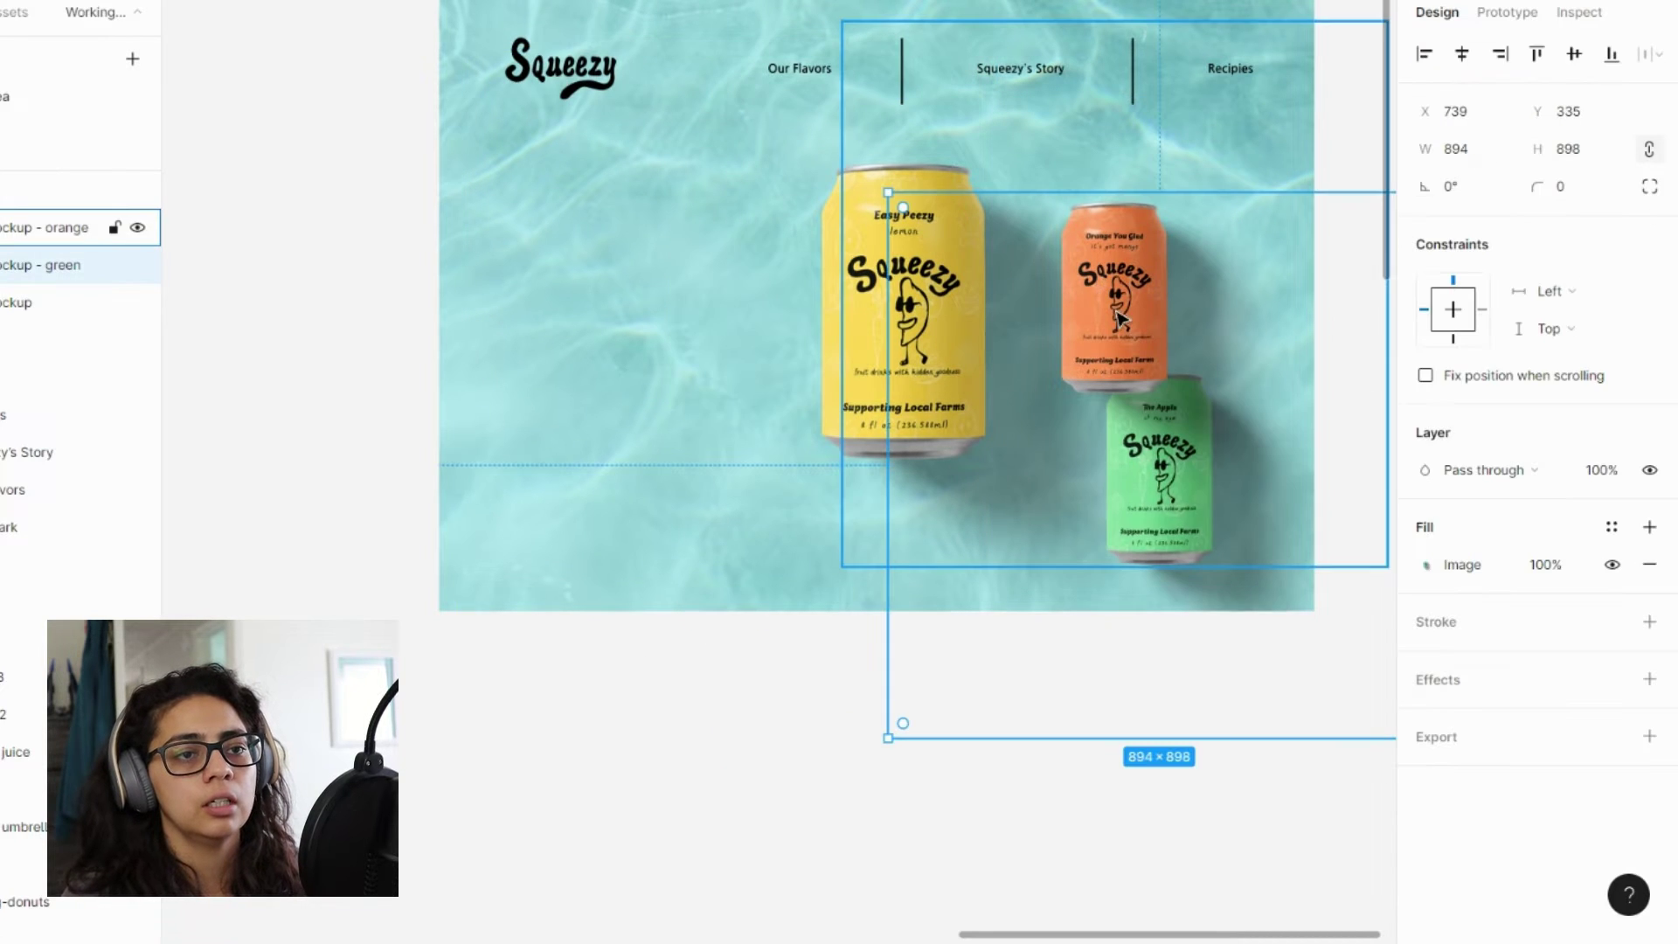
drag(1120, 319, 985, 528)
click(985, 528)
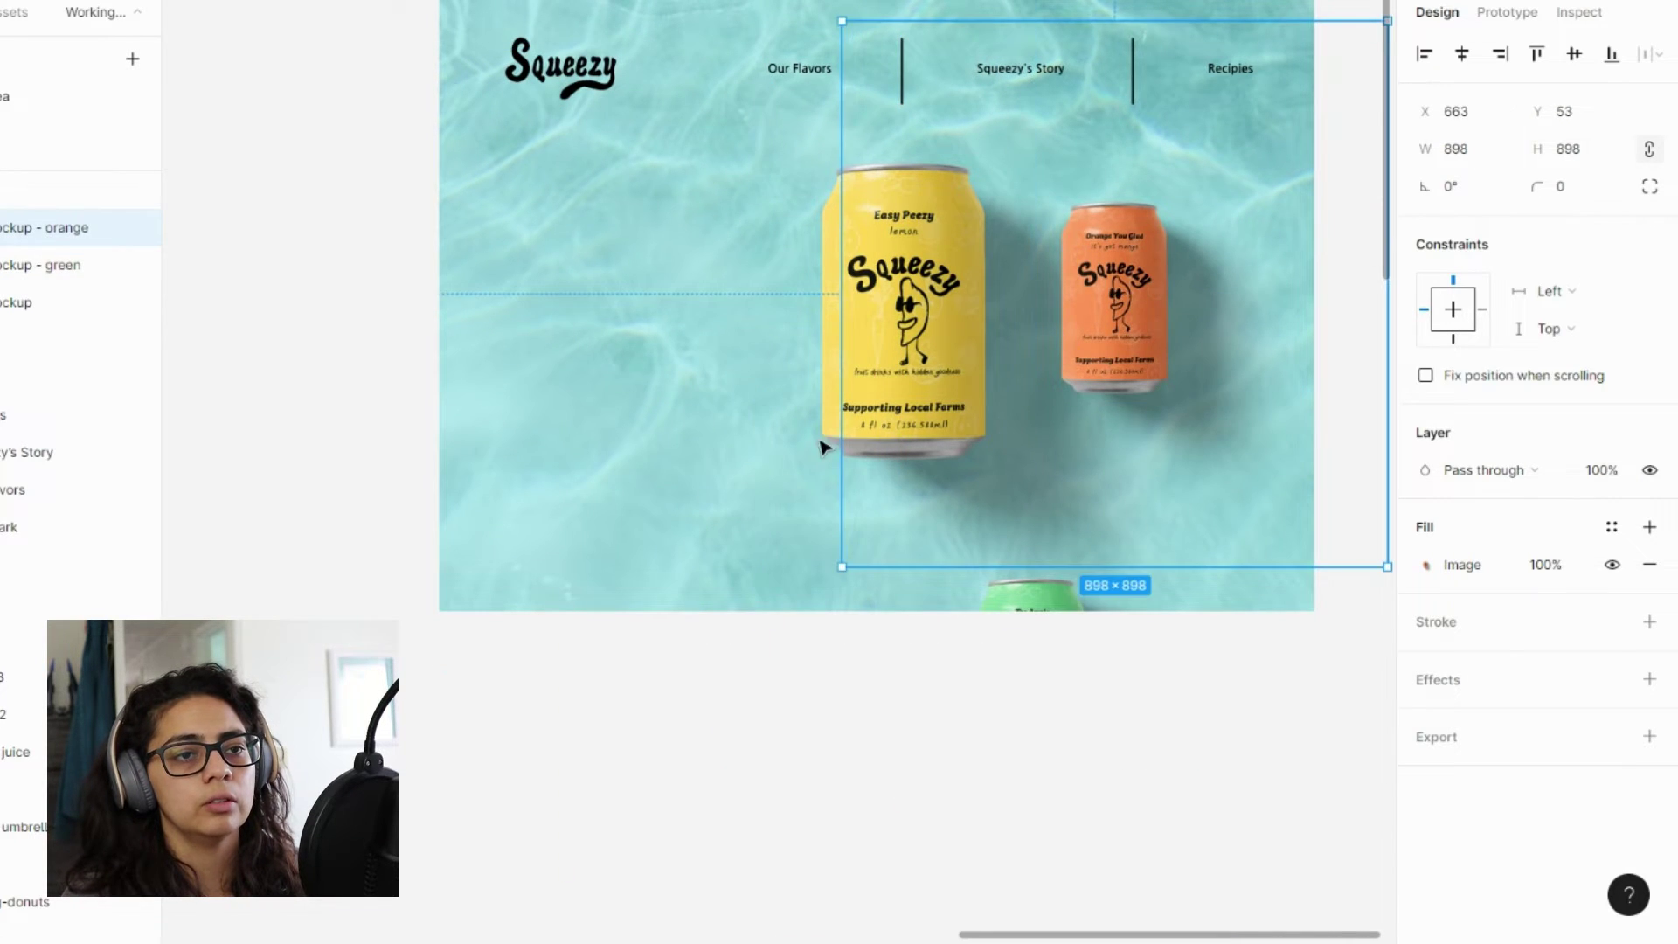
drag(1112, 301, 635, 338)
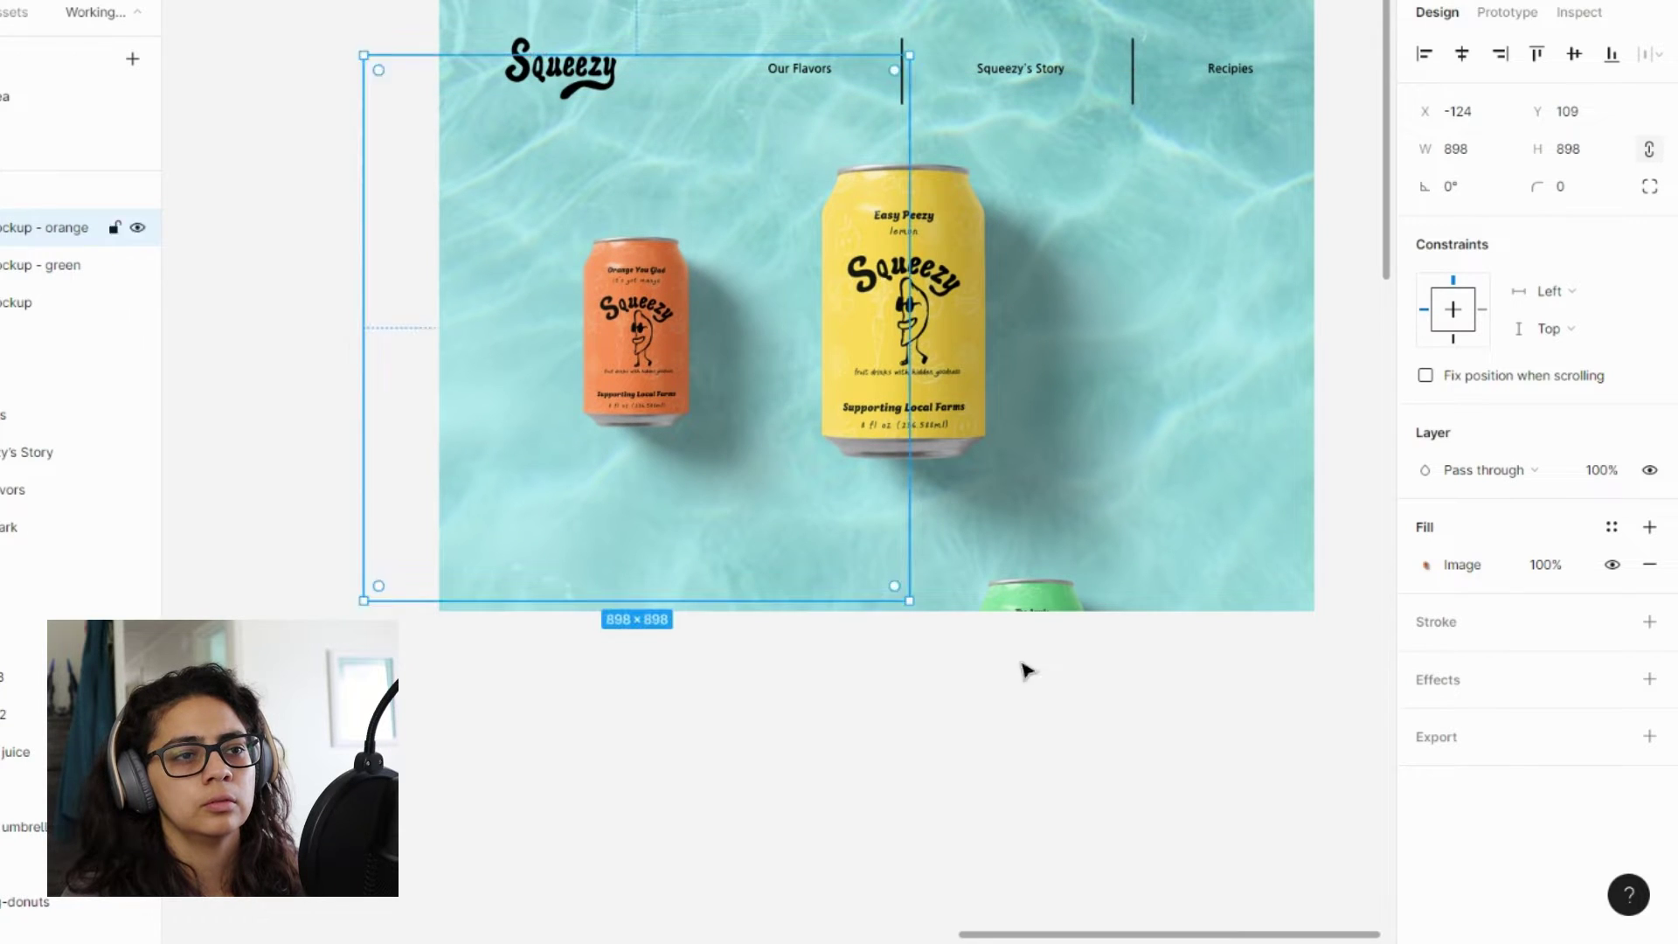
click(1049, 670)
drag(1054, 595, 1155, 253)
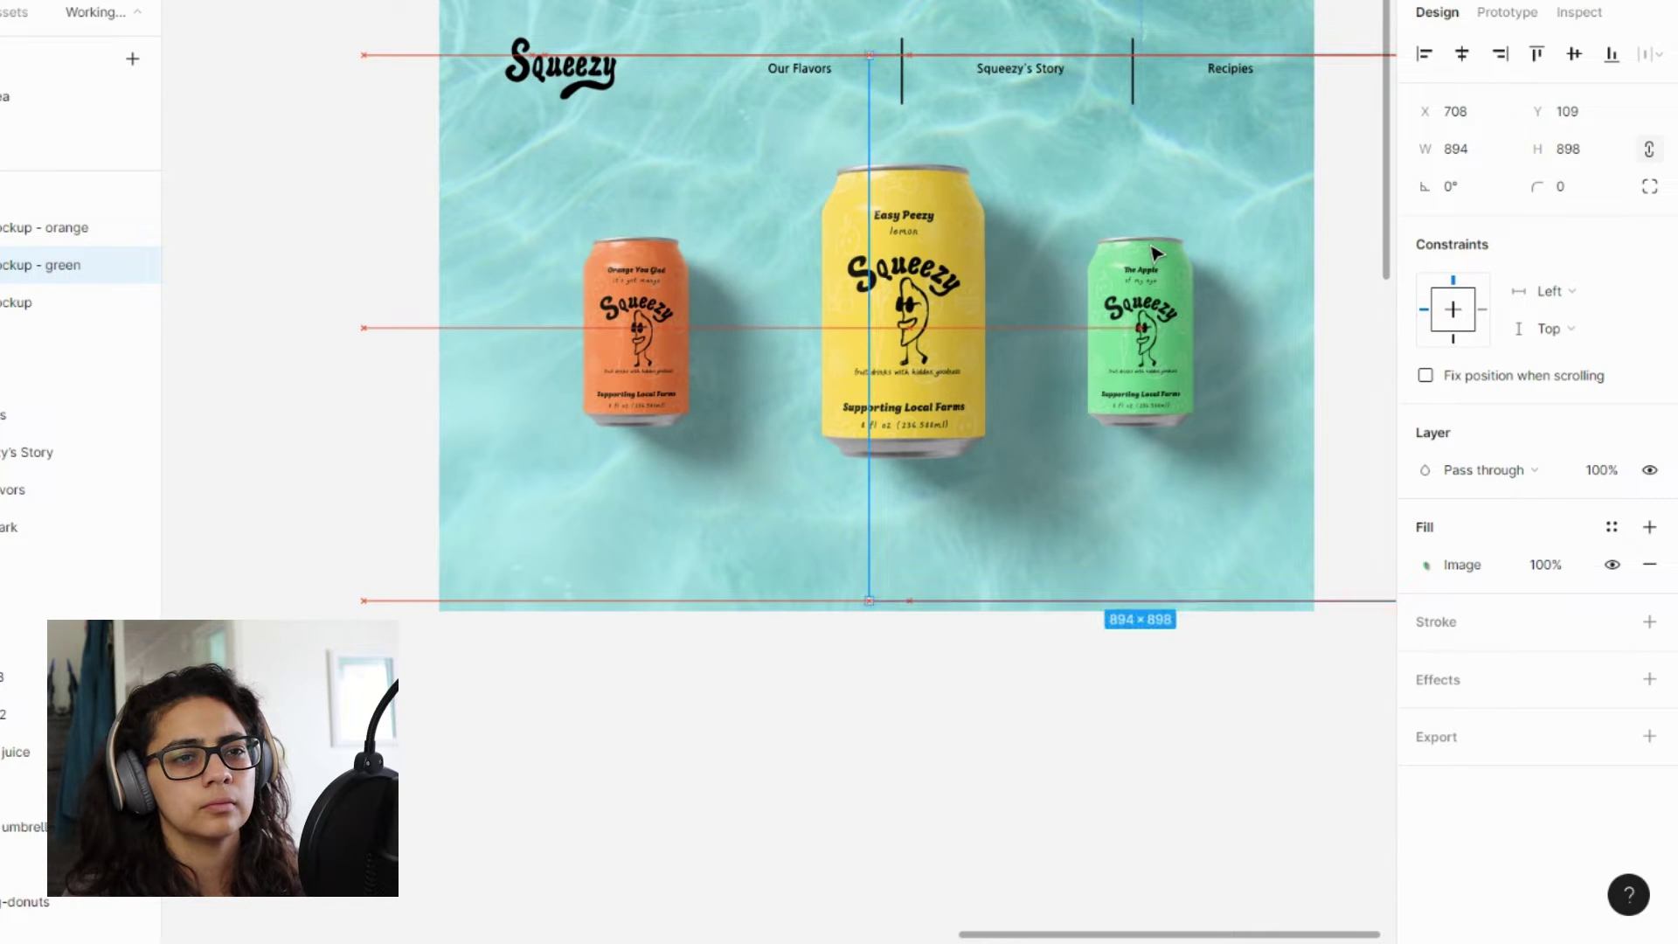
key(Escape)
- Select all three cans and shift them together to the left so the yellow can is horizontally centred on the page
click(629, 335)
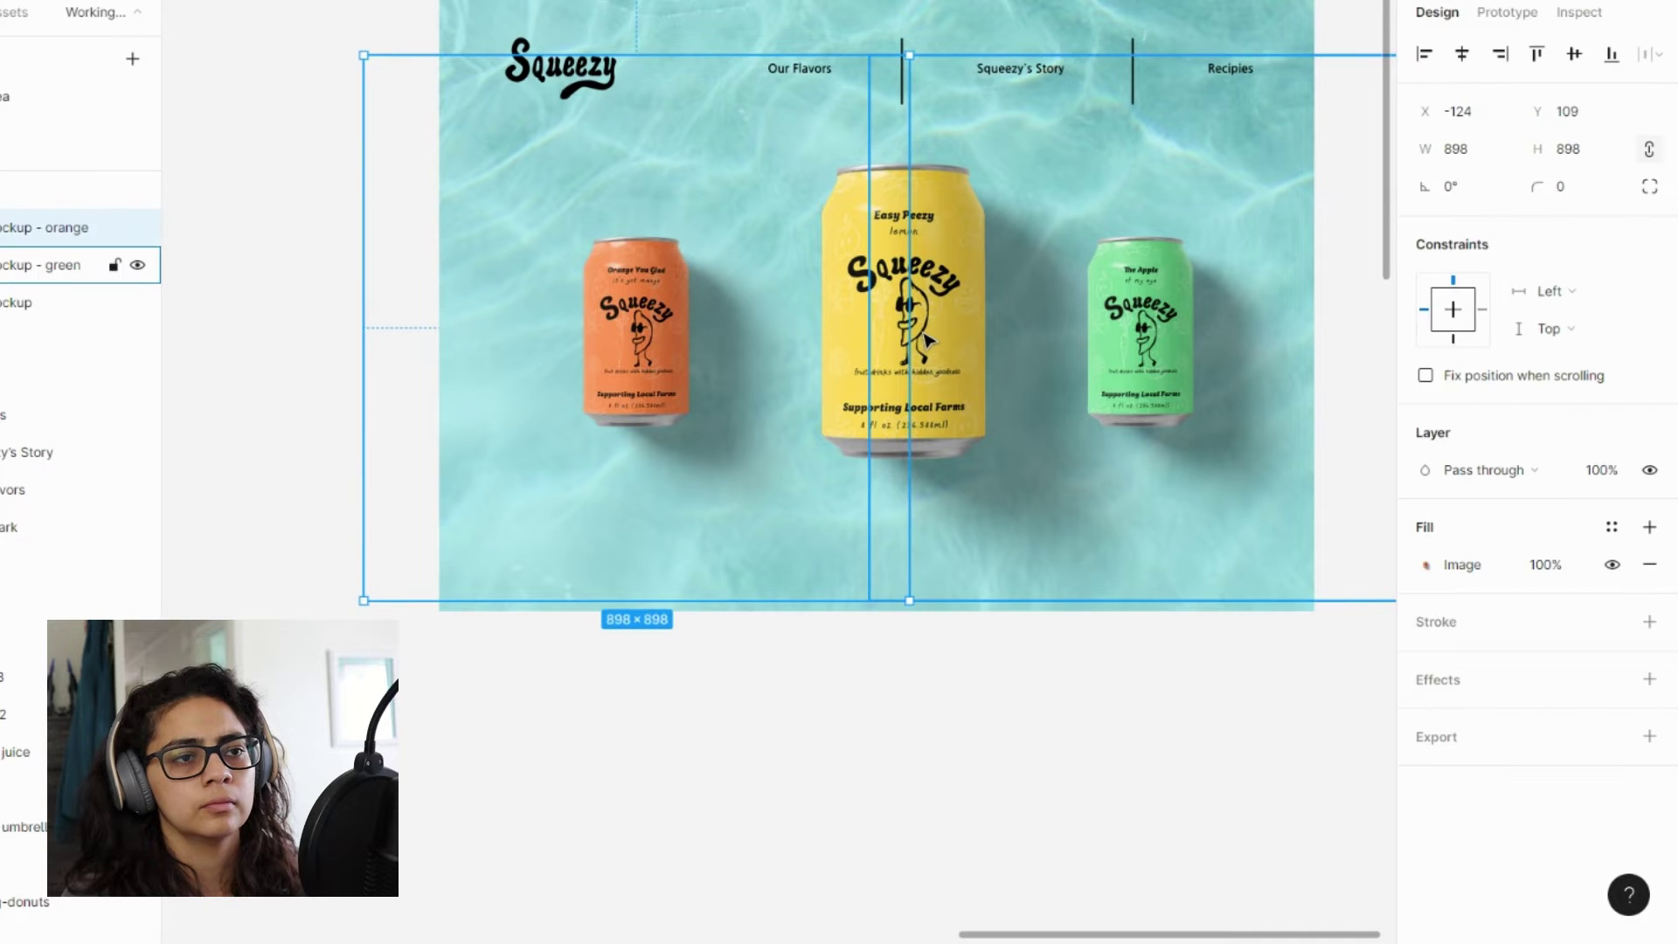
key(Escape)
click(1126, 346)
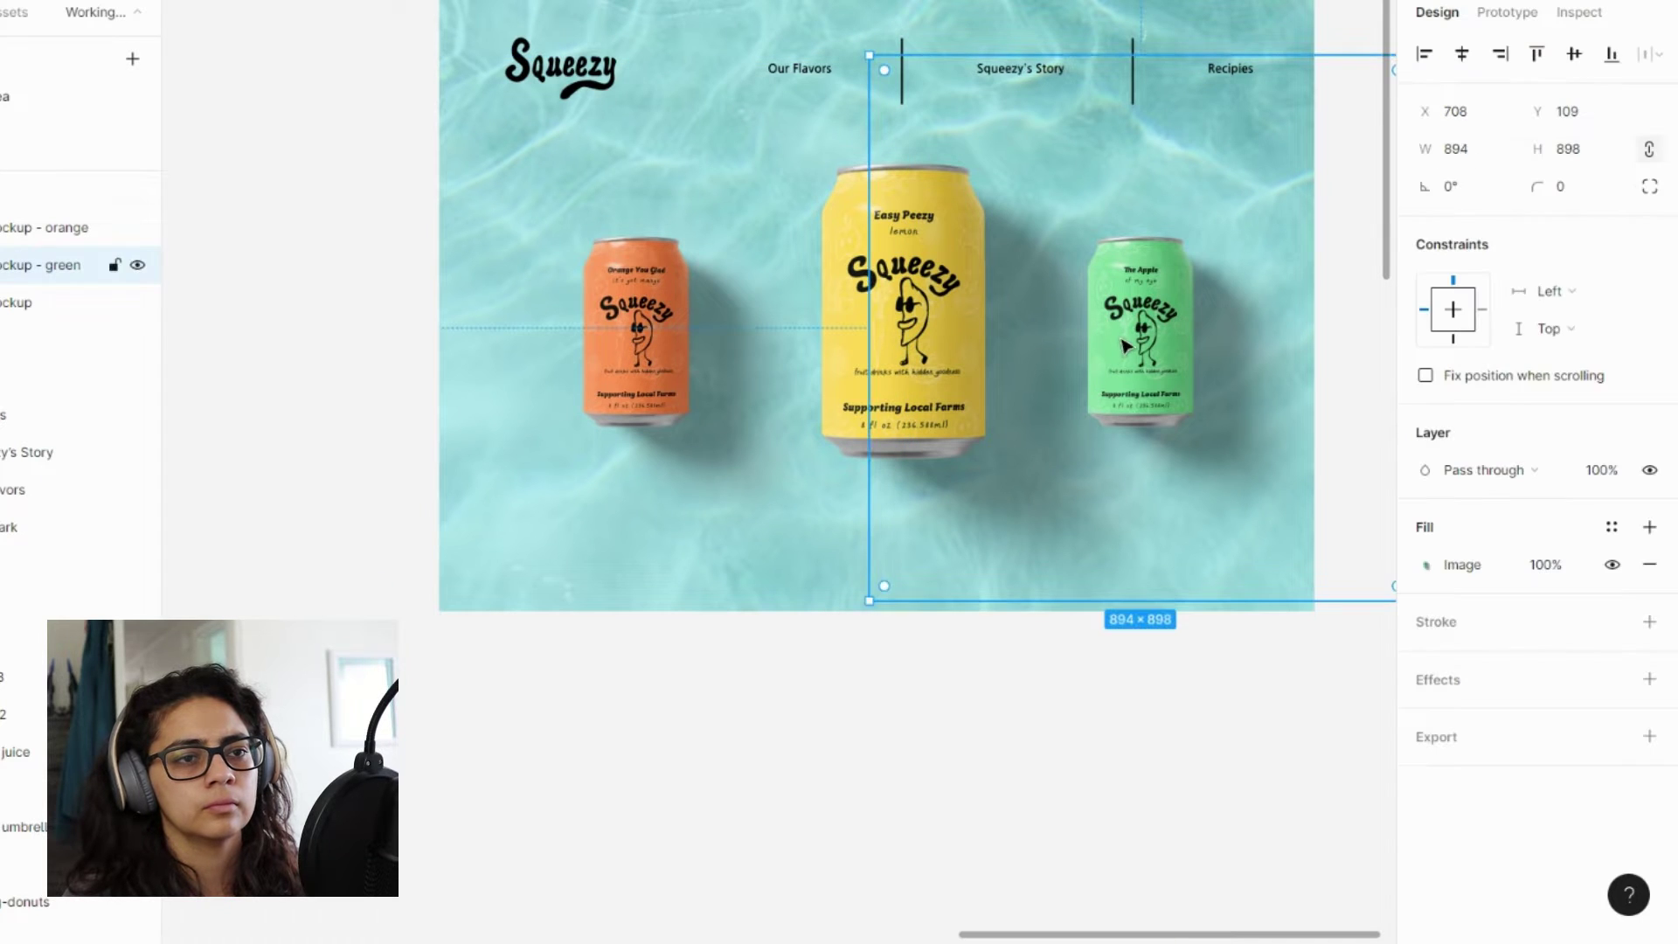
shift+click(893, 308)
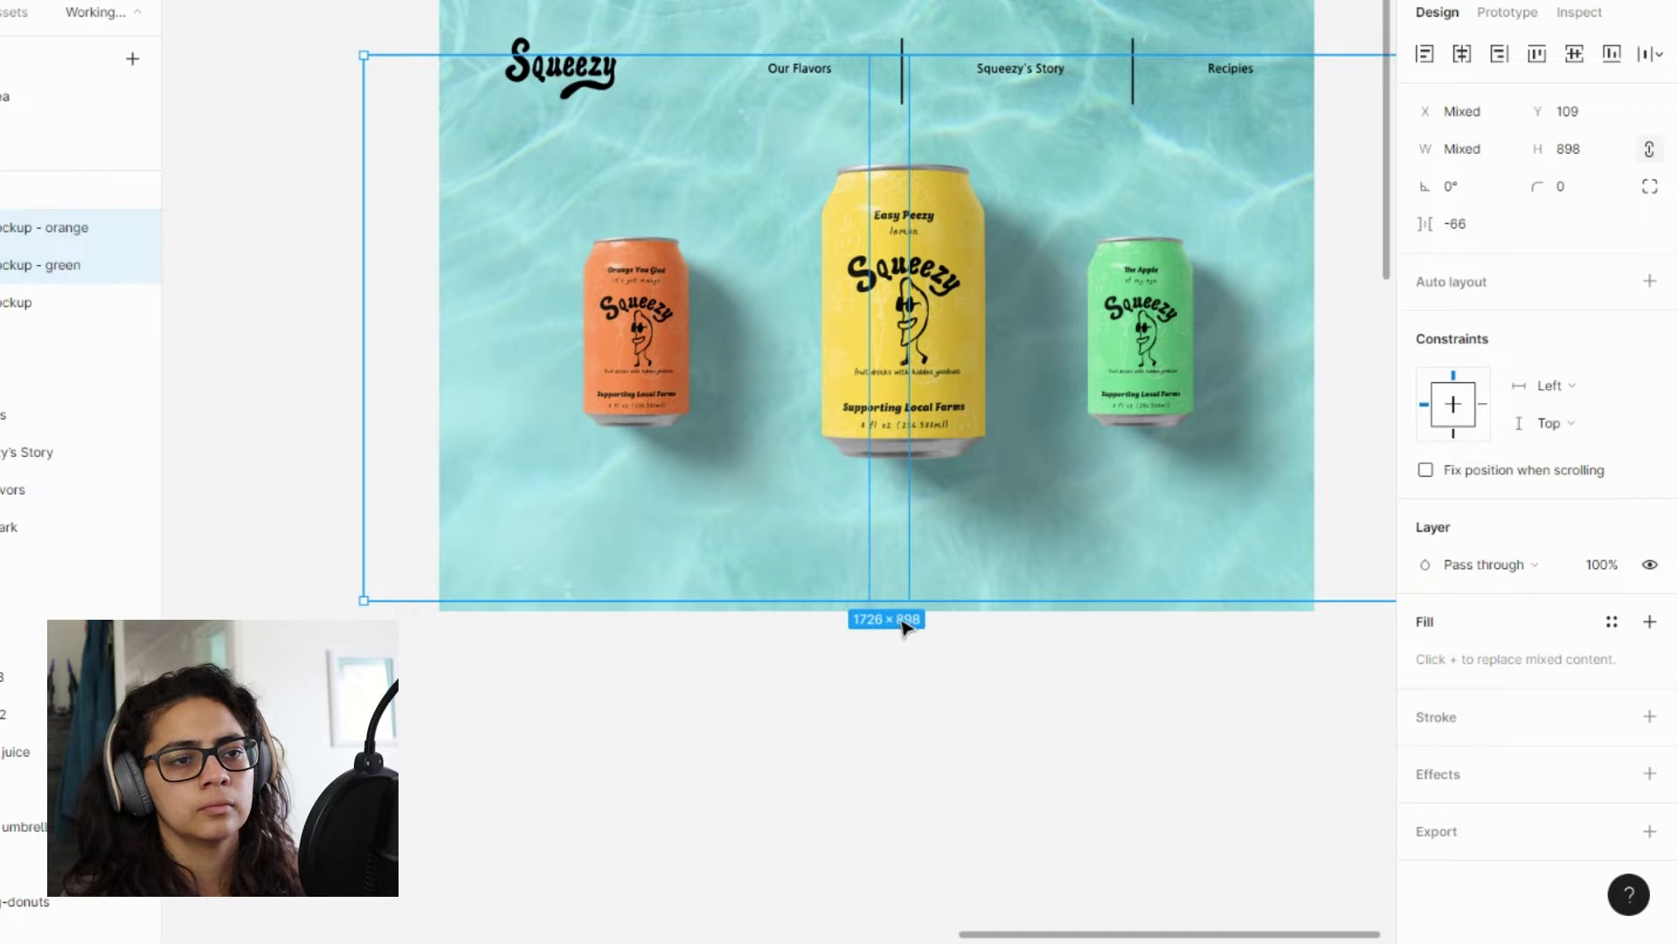
shift+click(942, 617)
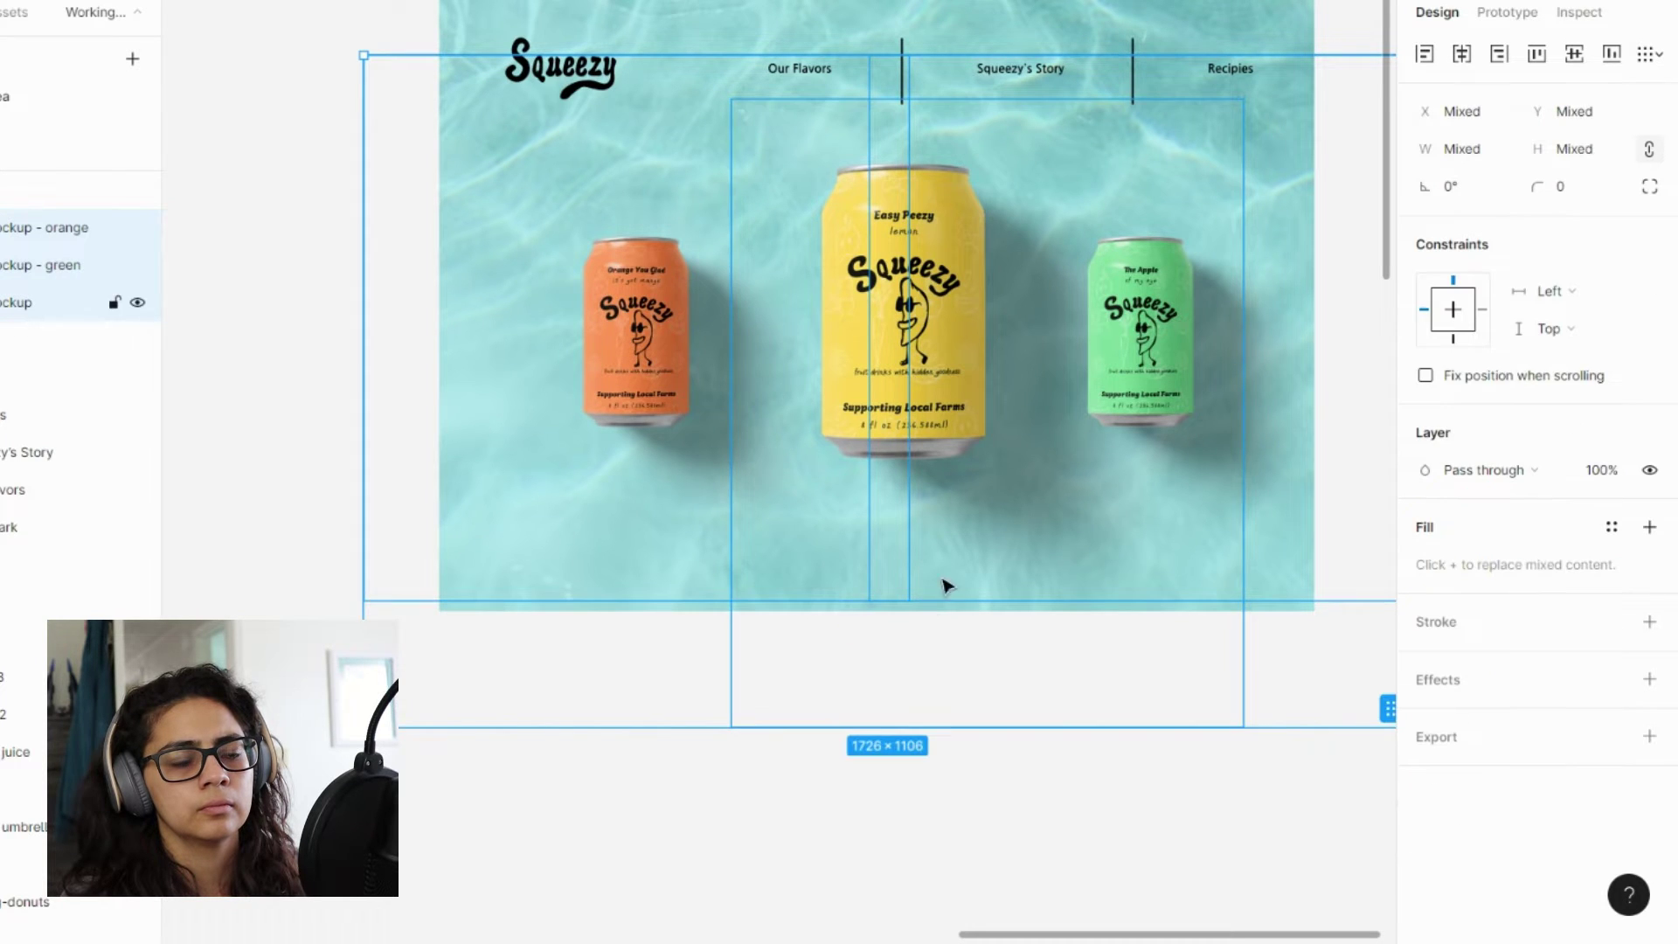
drag(898, 354, 872, 348)
click(1067, 712)
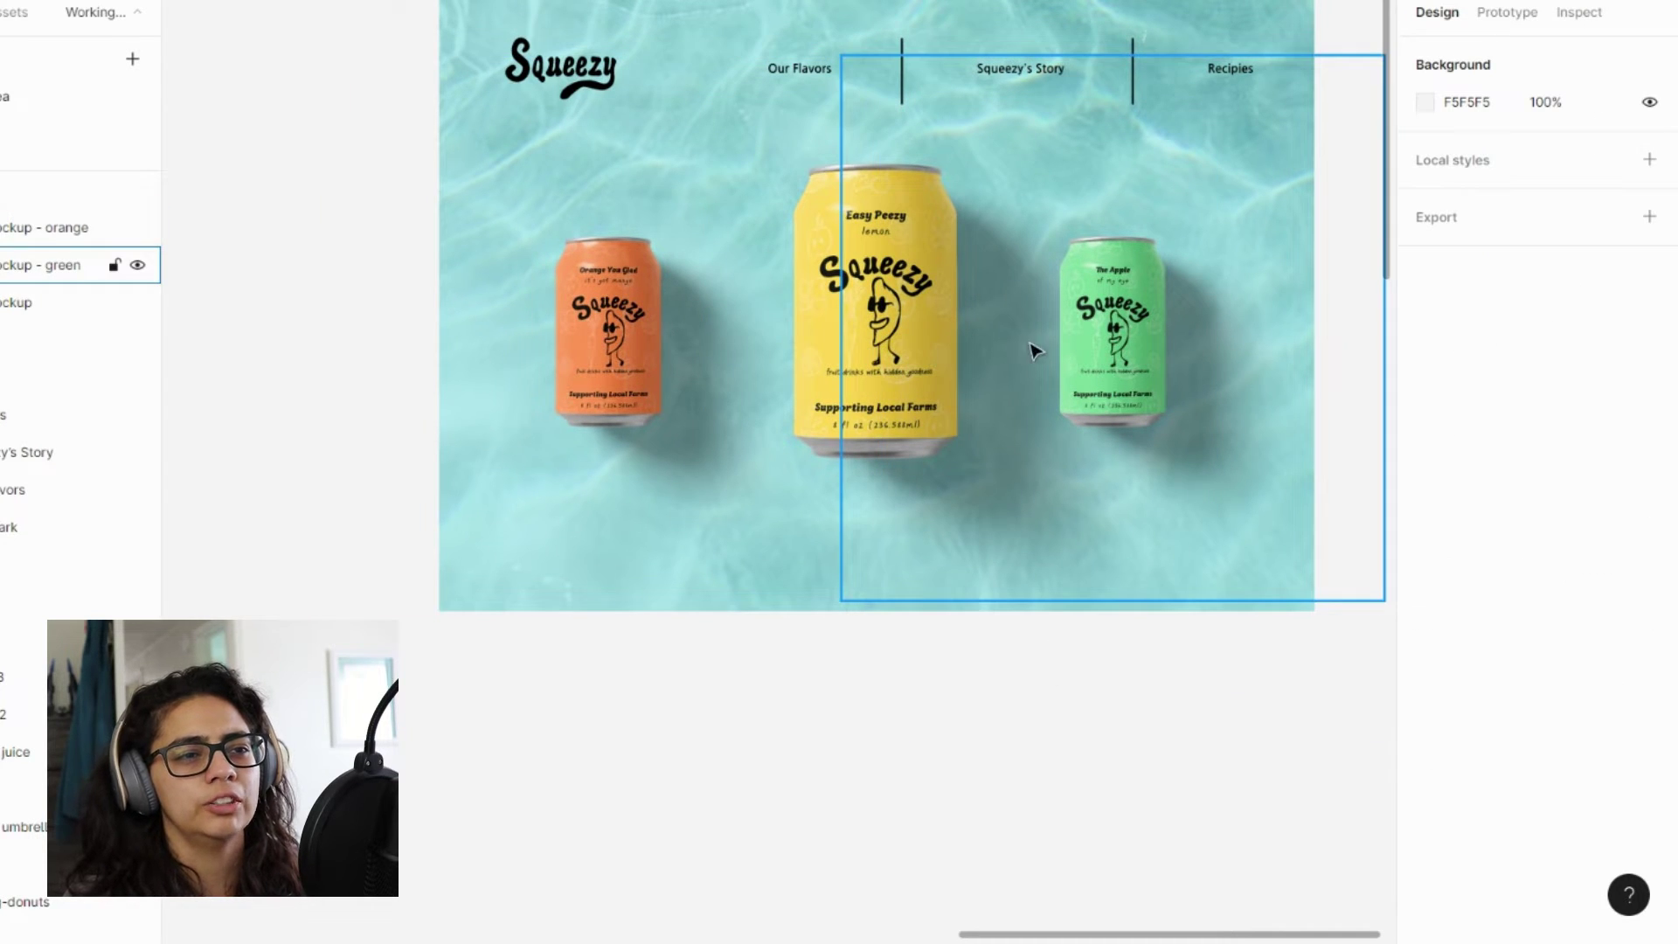
- Move the orange can closer to the yellow can, matching the green can's spacing and keeping Y at 109
click(626, 370)
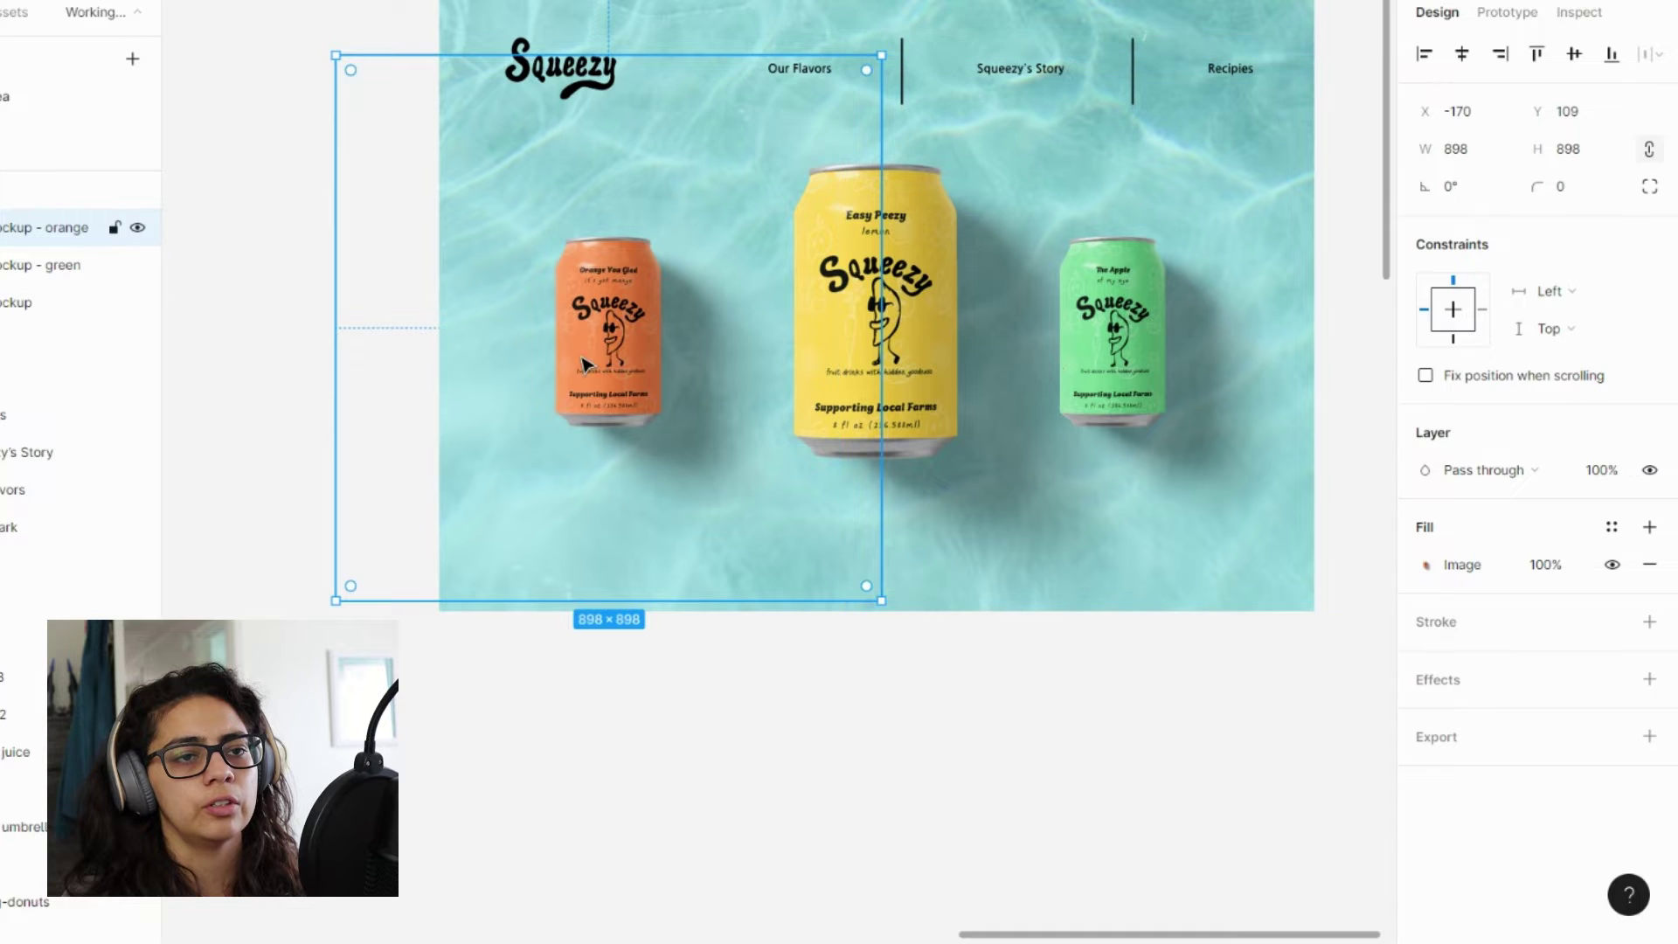
drag(612, 362, 647, 361)
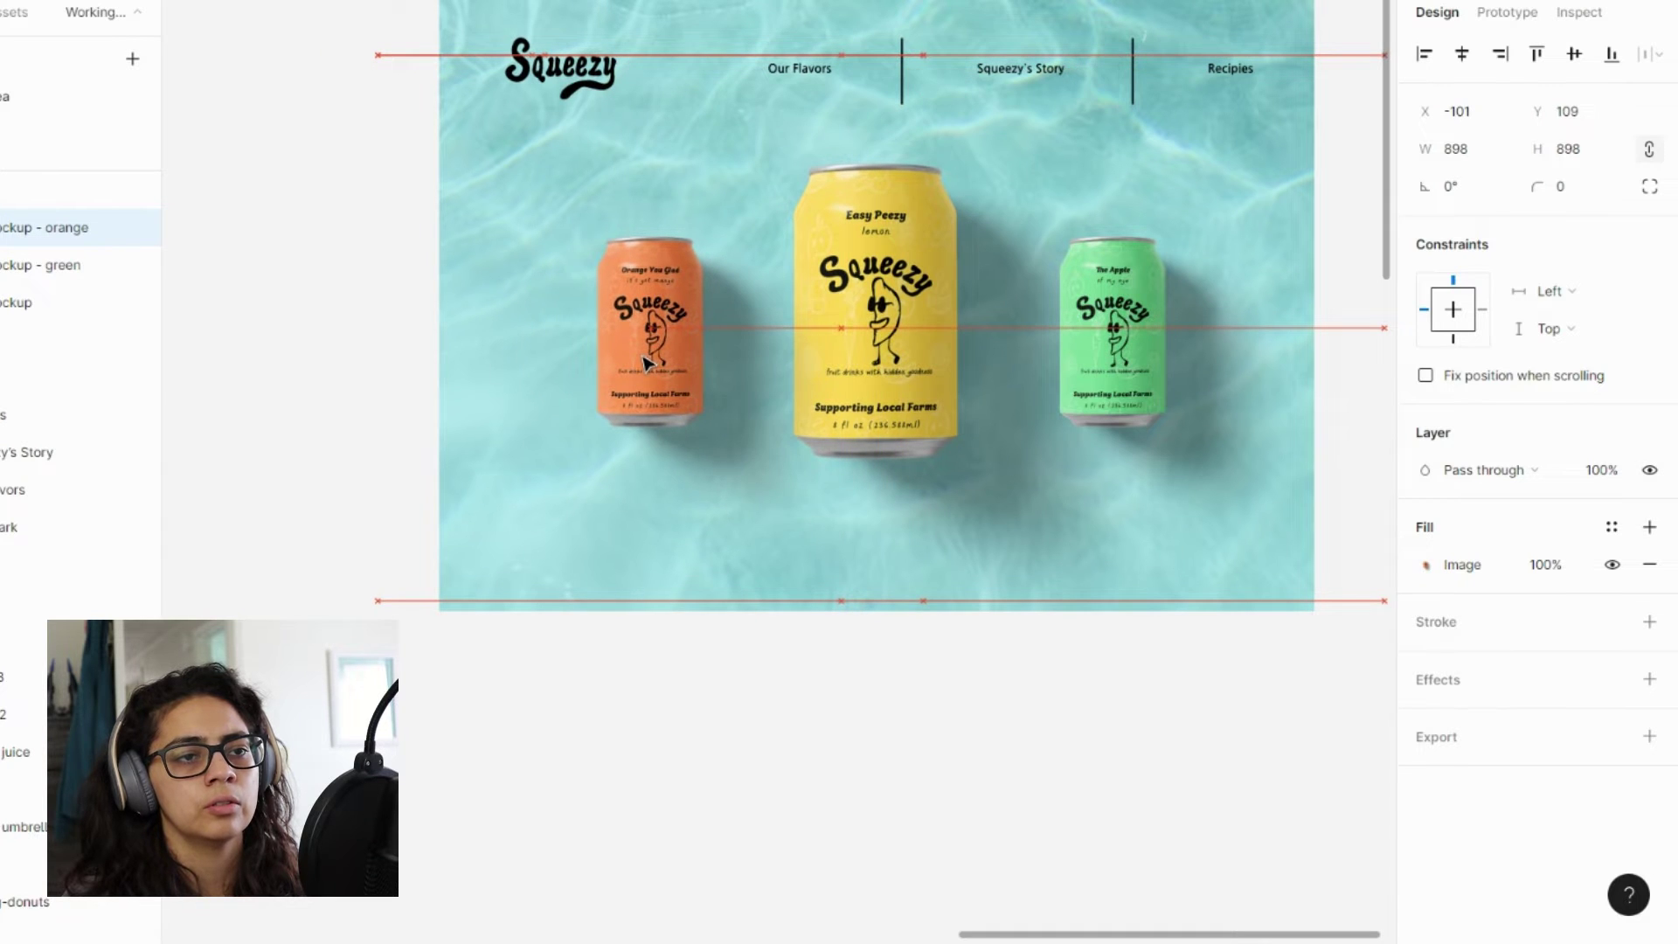
click(804, 669)
click(648, 367)
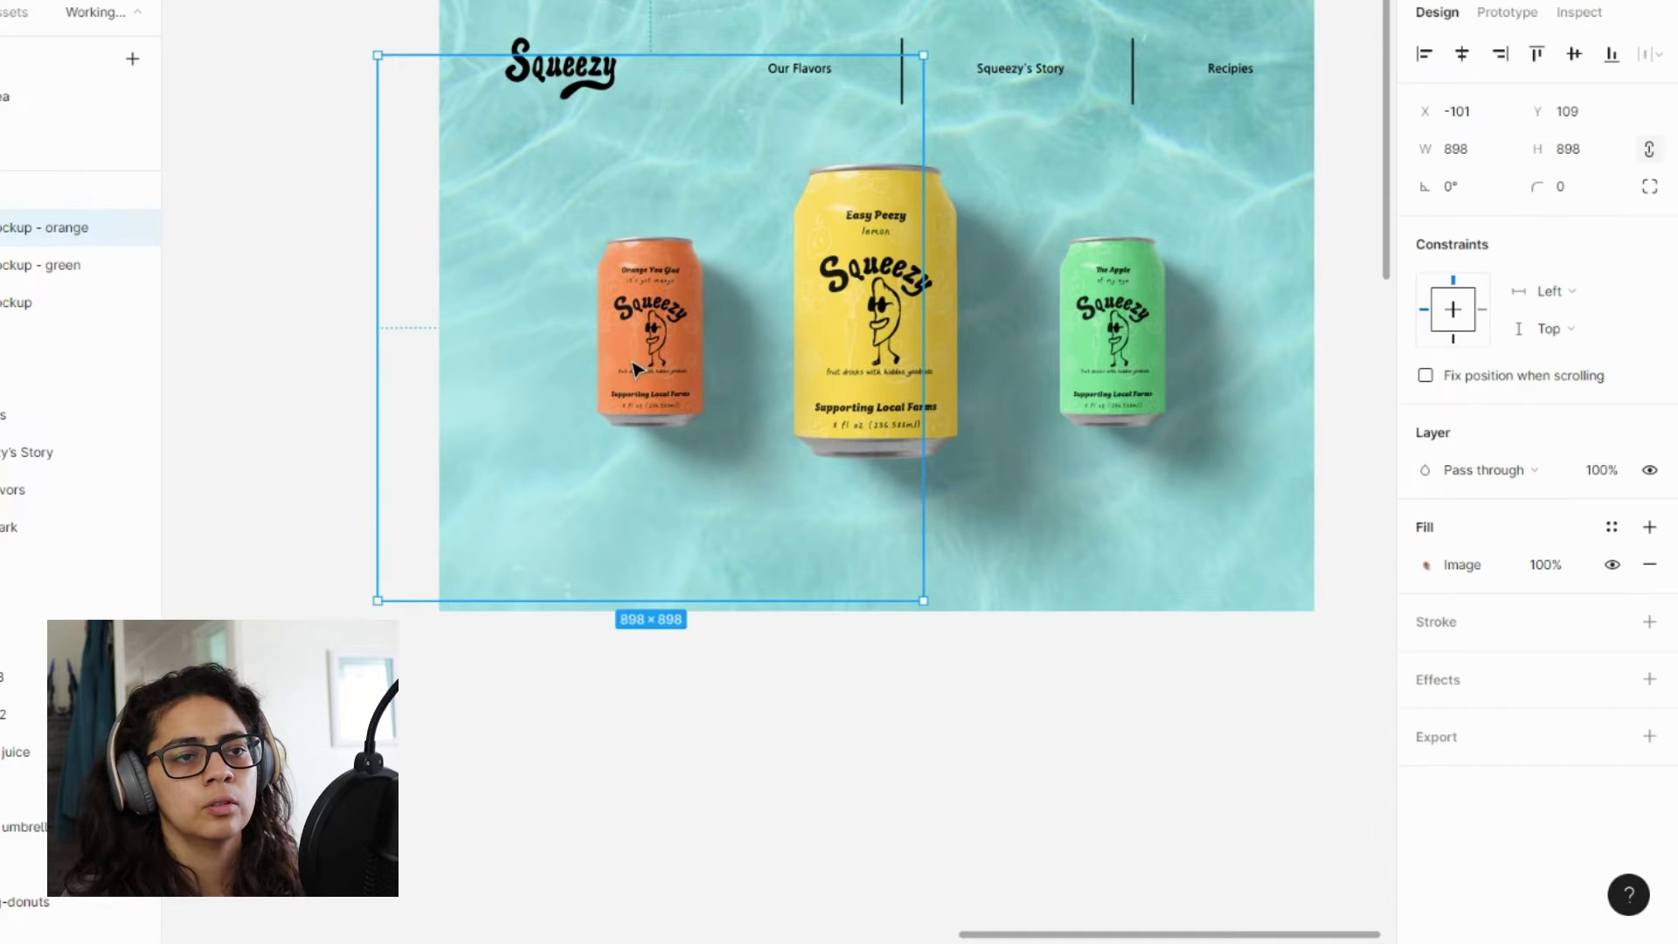
drag(648, 367, 645, 368)
click(909, 774)
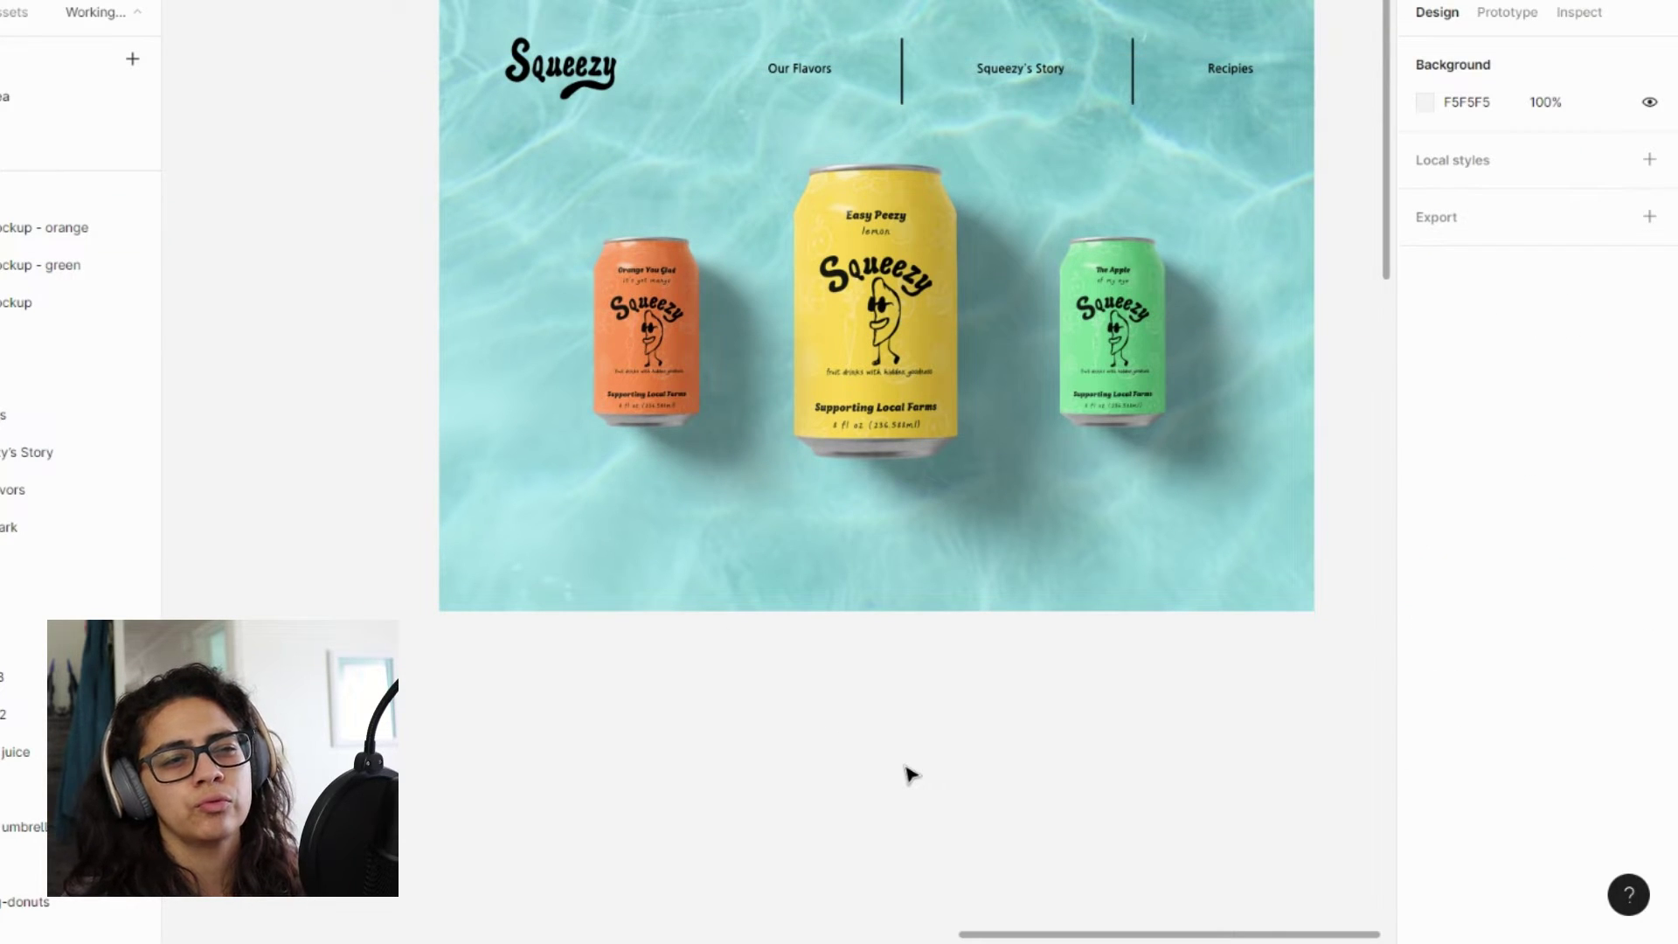
- Copy the yellow Main Button from the Style Guide into Desktop - 1 and centre it below the yellow can at about X 619, Y 849
scroll(1022, 789, down, 3)
scroll(1022, 789, up, 3)
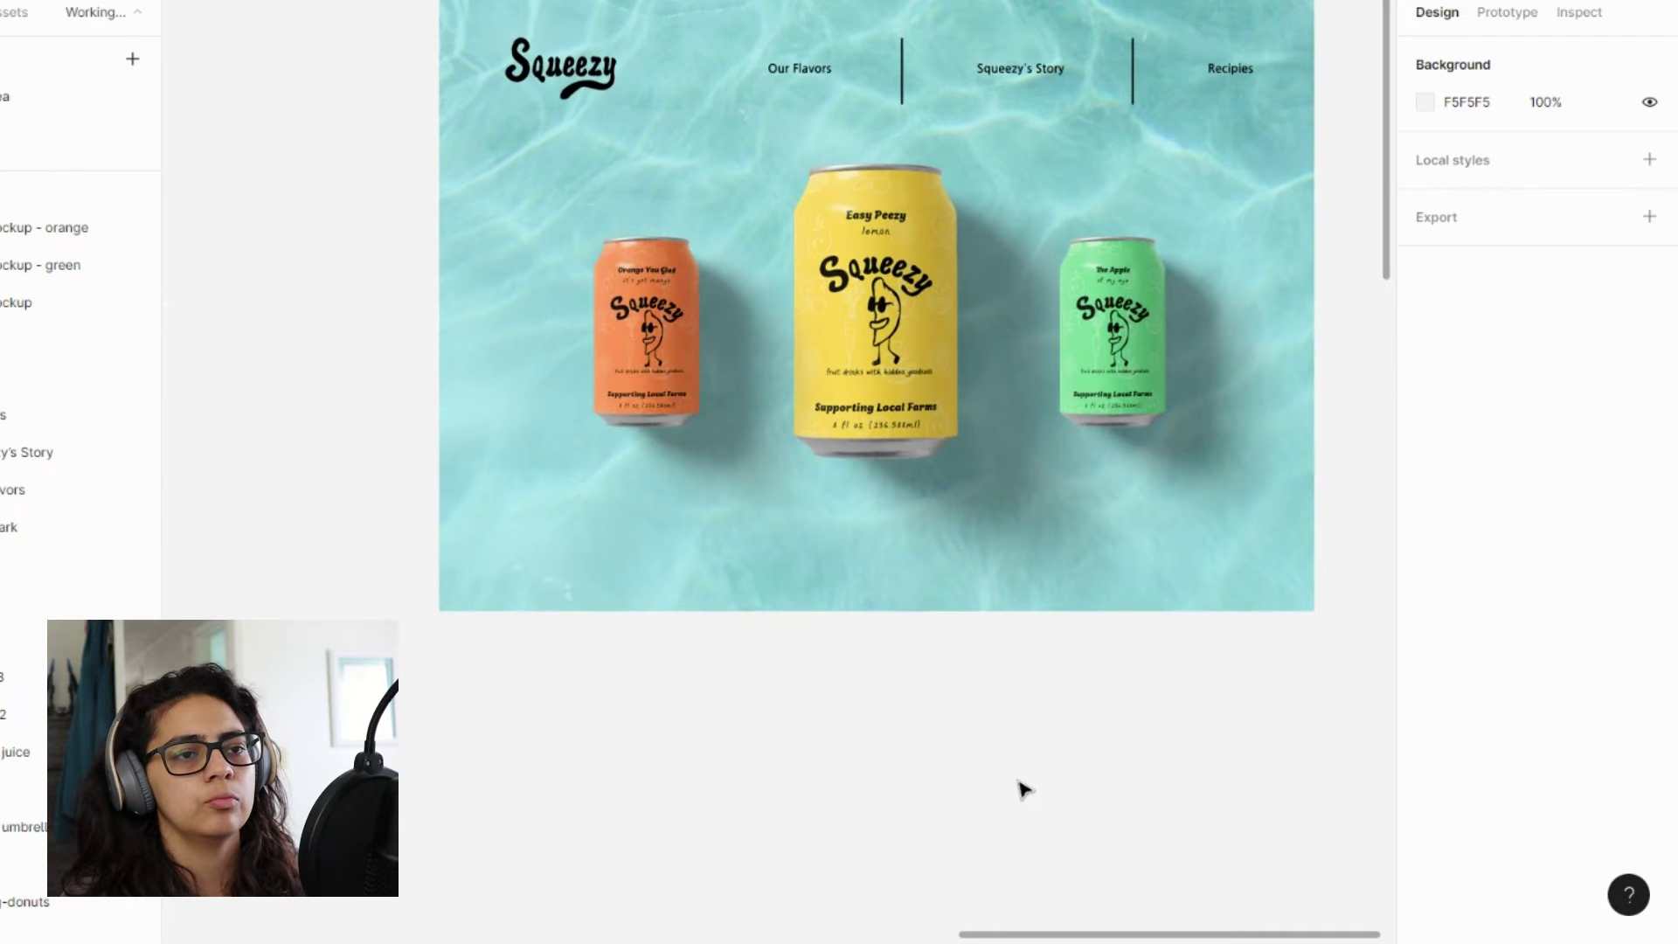
scroll(933, 778, down, 5)
click(510, 330)
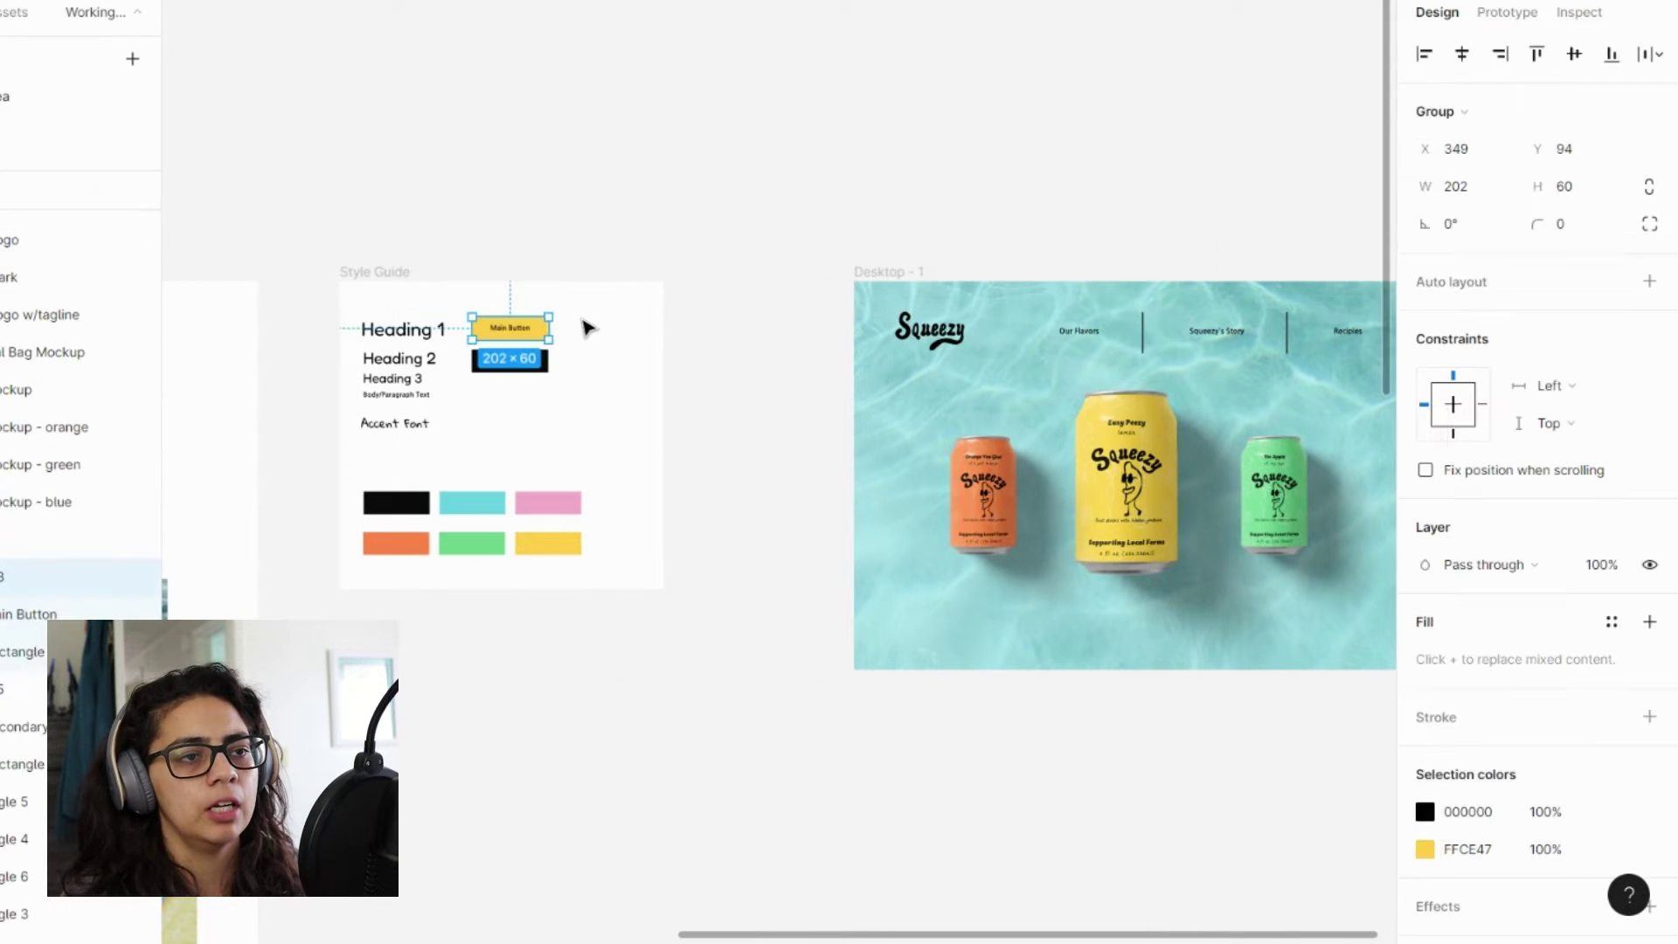
drag(810, 320, 1149, 678)
scroll(1206, 697, up, 5)
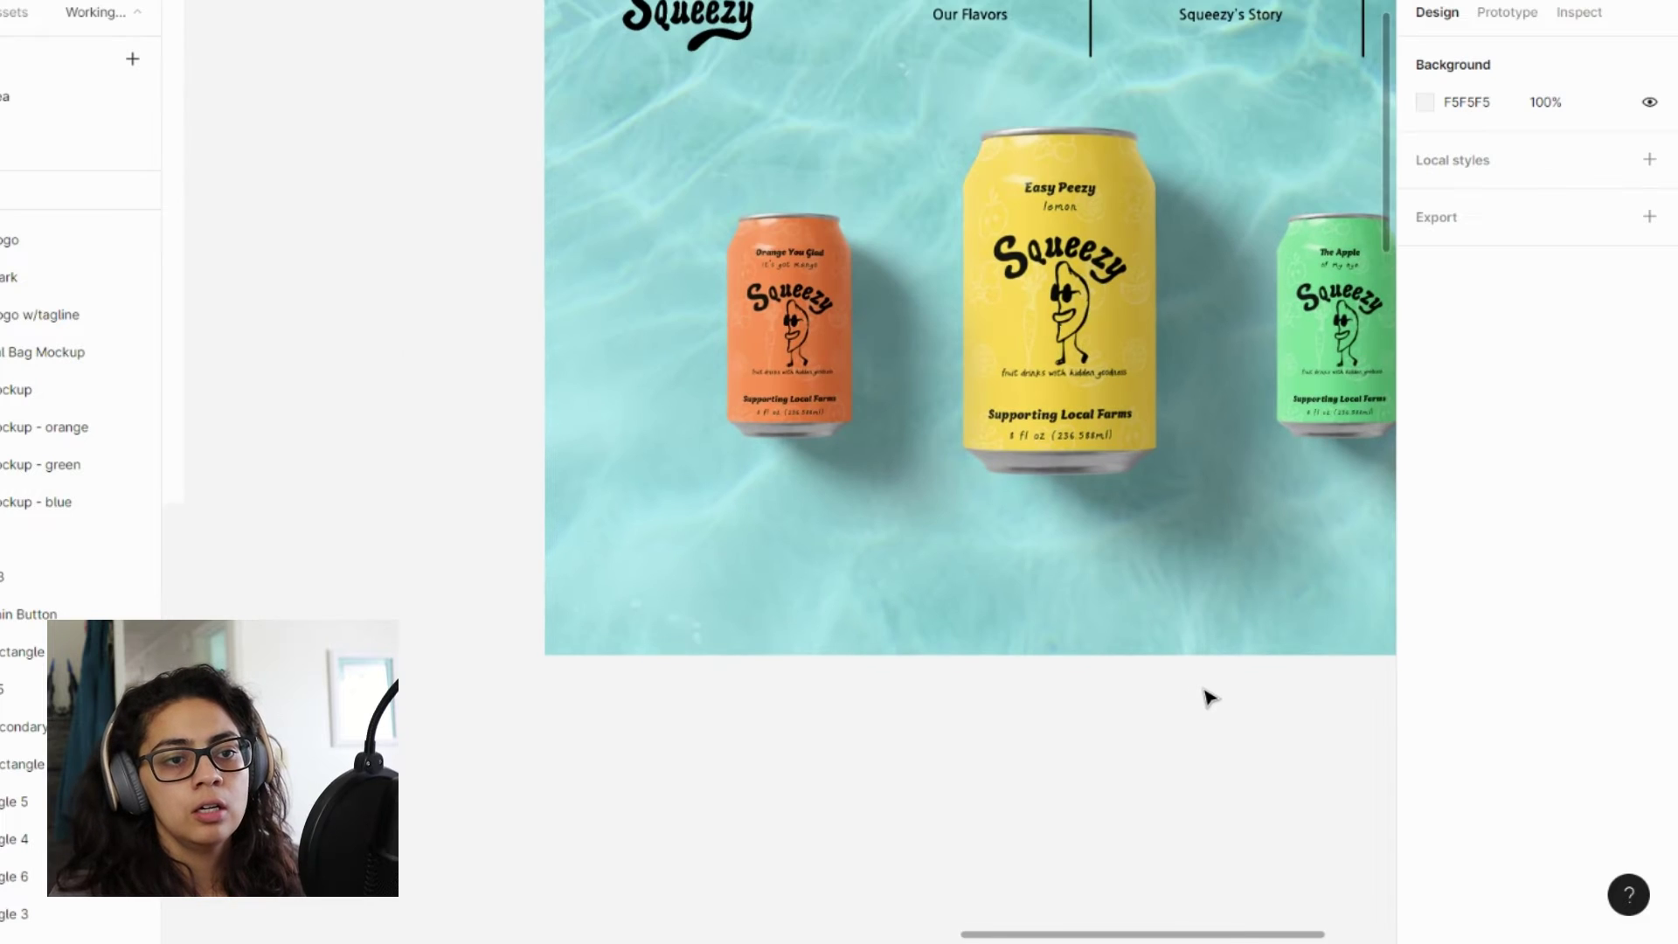
key(ctrl+v)
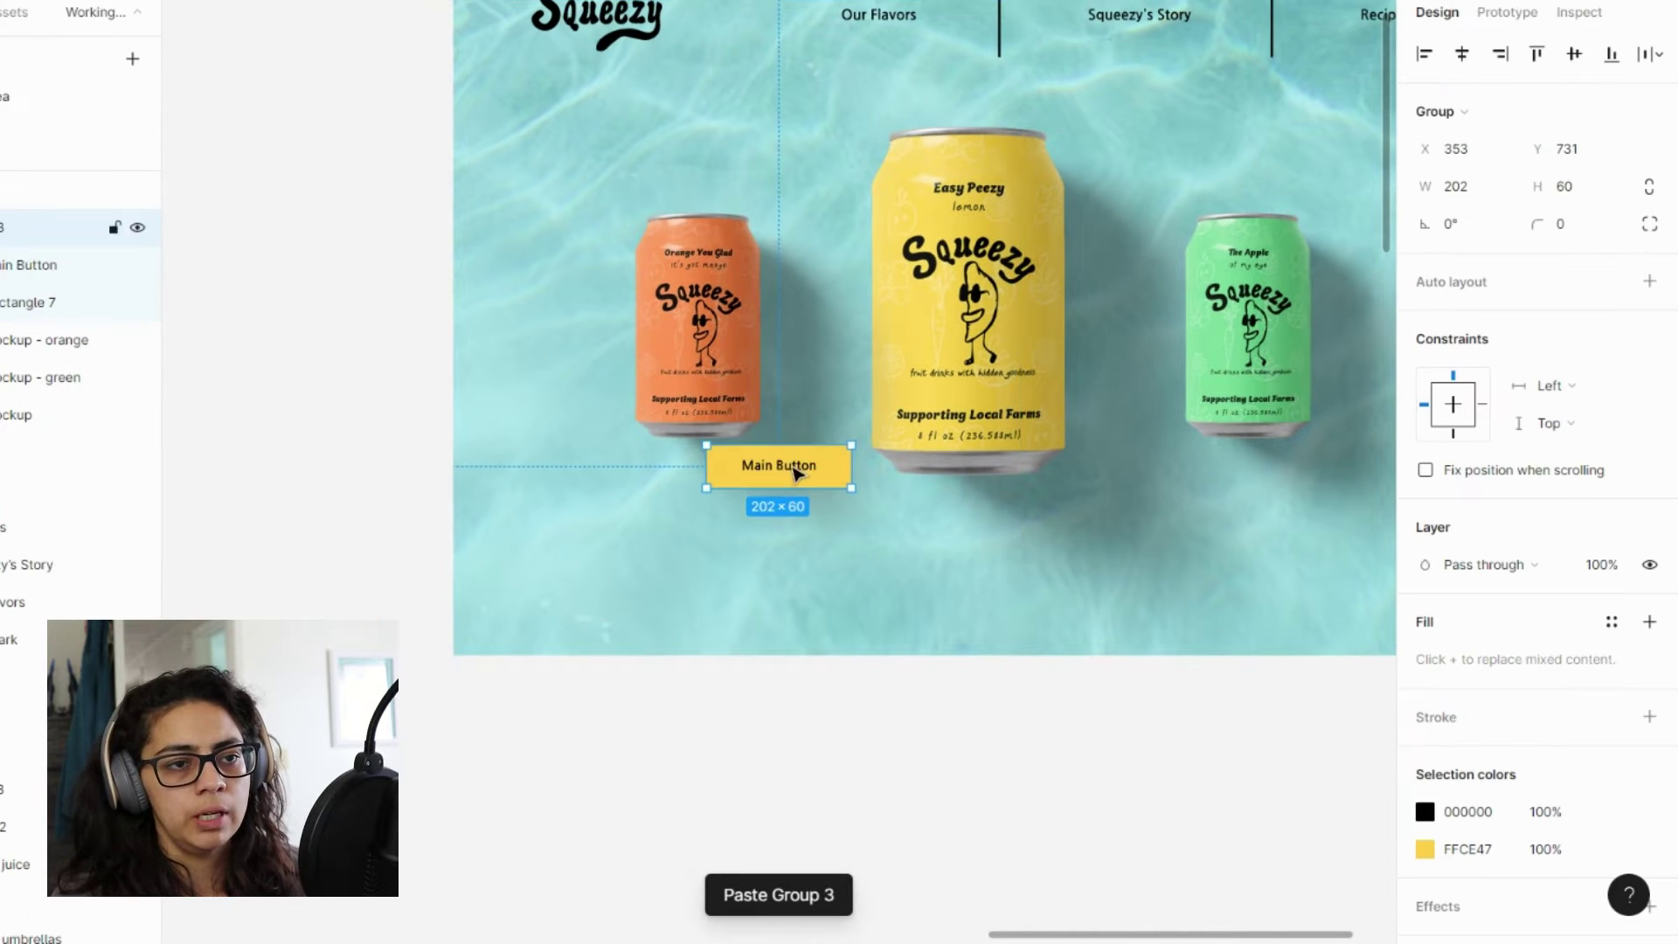
drag(796, 472, 977, 582)
click(929, 723)
- Copy the black Secondary Button from the Style Guide and place it to the right of the Main Button on Desktop - 1
scroll(929, 723, down, 3)
click(214, 316)
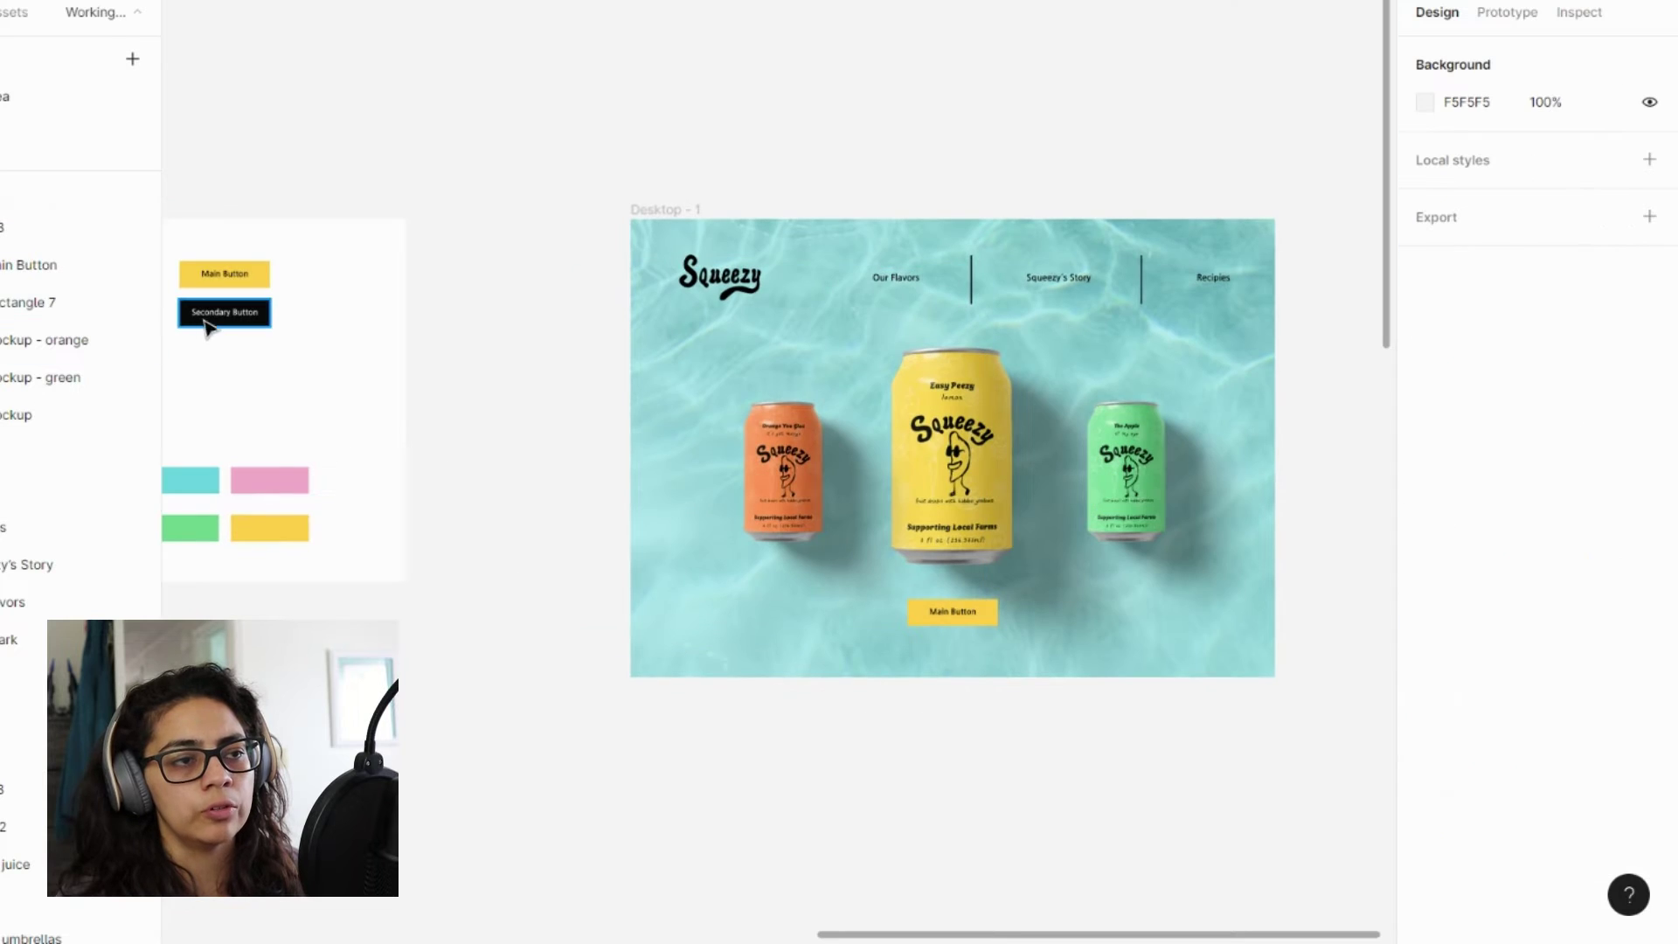
key(ctrl+v)
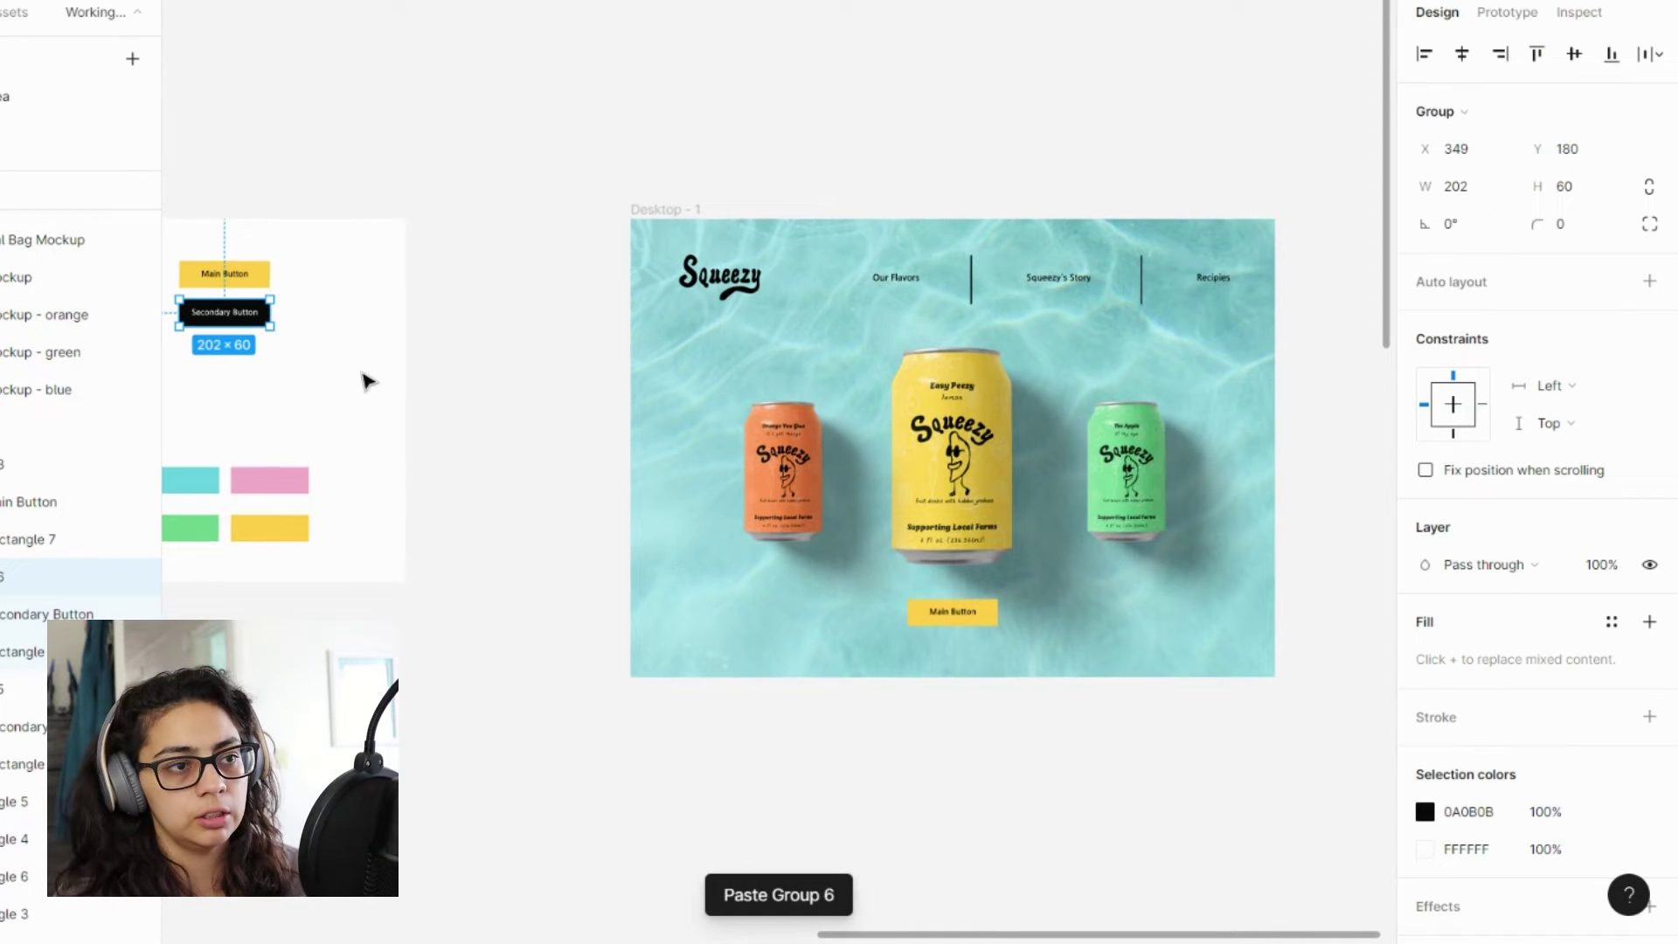
drag(229, 320, 1077, 669)
drag(967, 659, 1088, 616)
scroll(1088, 616, up, 3)
- Move the Secondary Button off the page to just below the frame and raise the Main Button slightly, keeping it centred under the yellow can
click(869, 617)
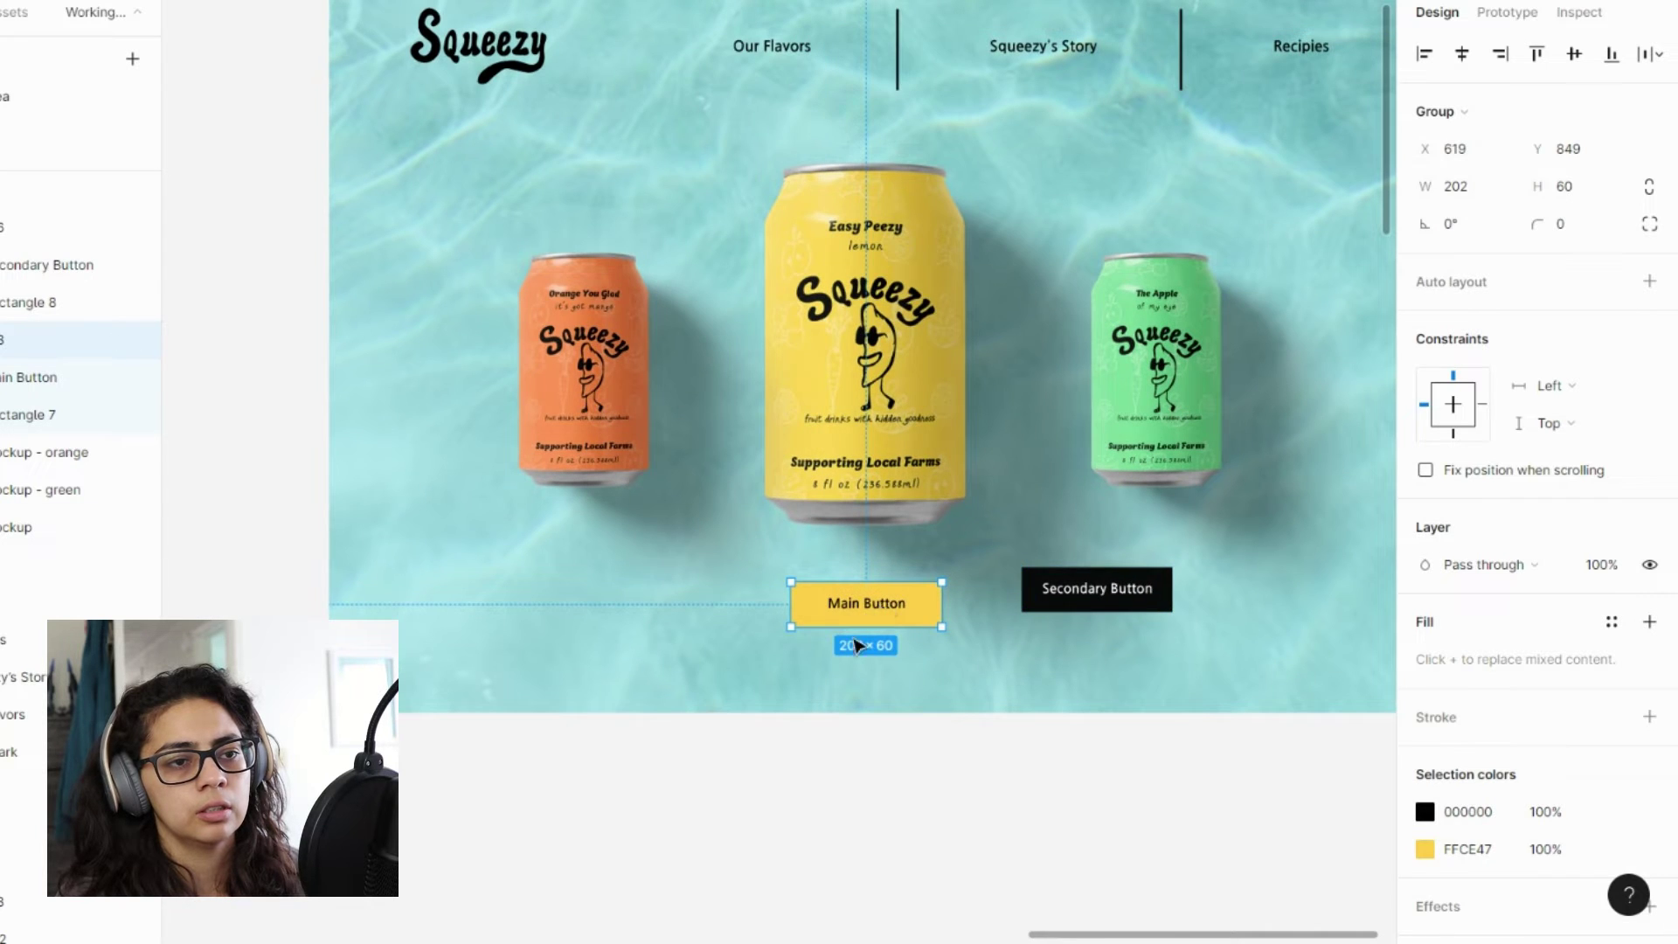
drag(856, 645, 837, 848)
drag(1075, 596, 1024, 797)
click(847, 638)
drag(863, 826, 878, 603)
click(862, 757)
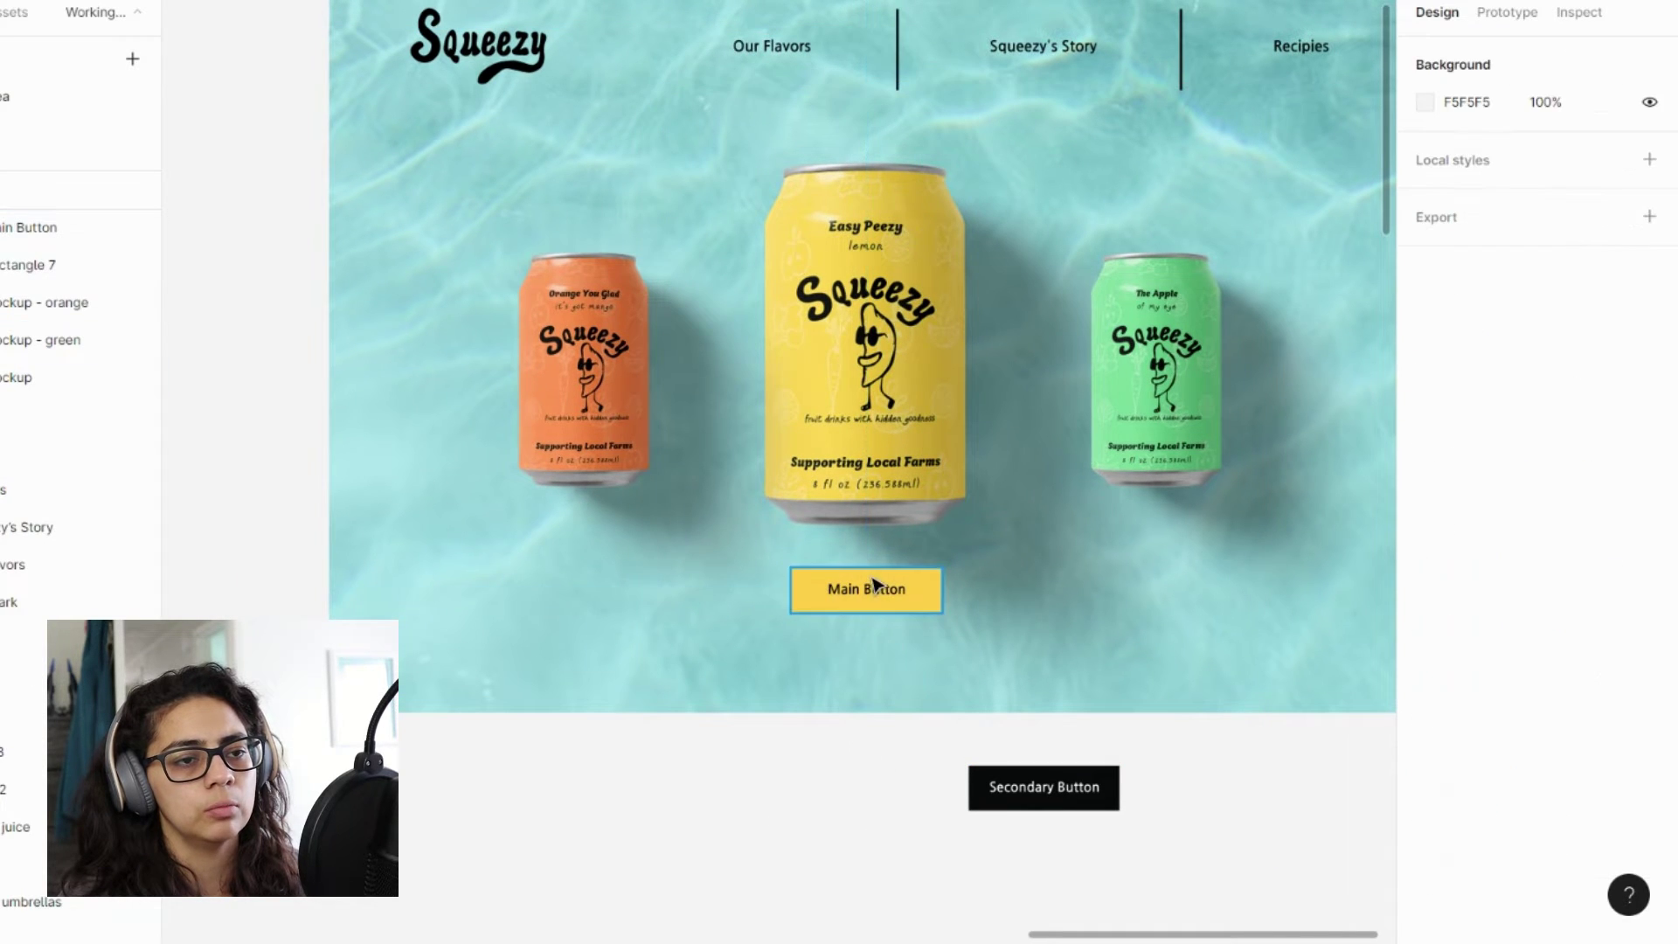
- Delete the yellow Main Button and put the black Secondary Button in its place, centred below the yellow can
click(873, 588)
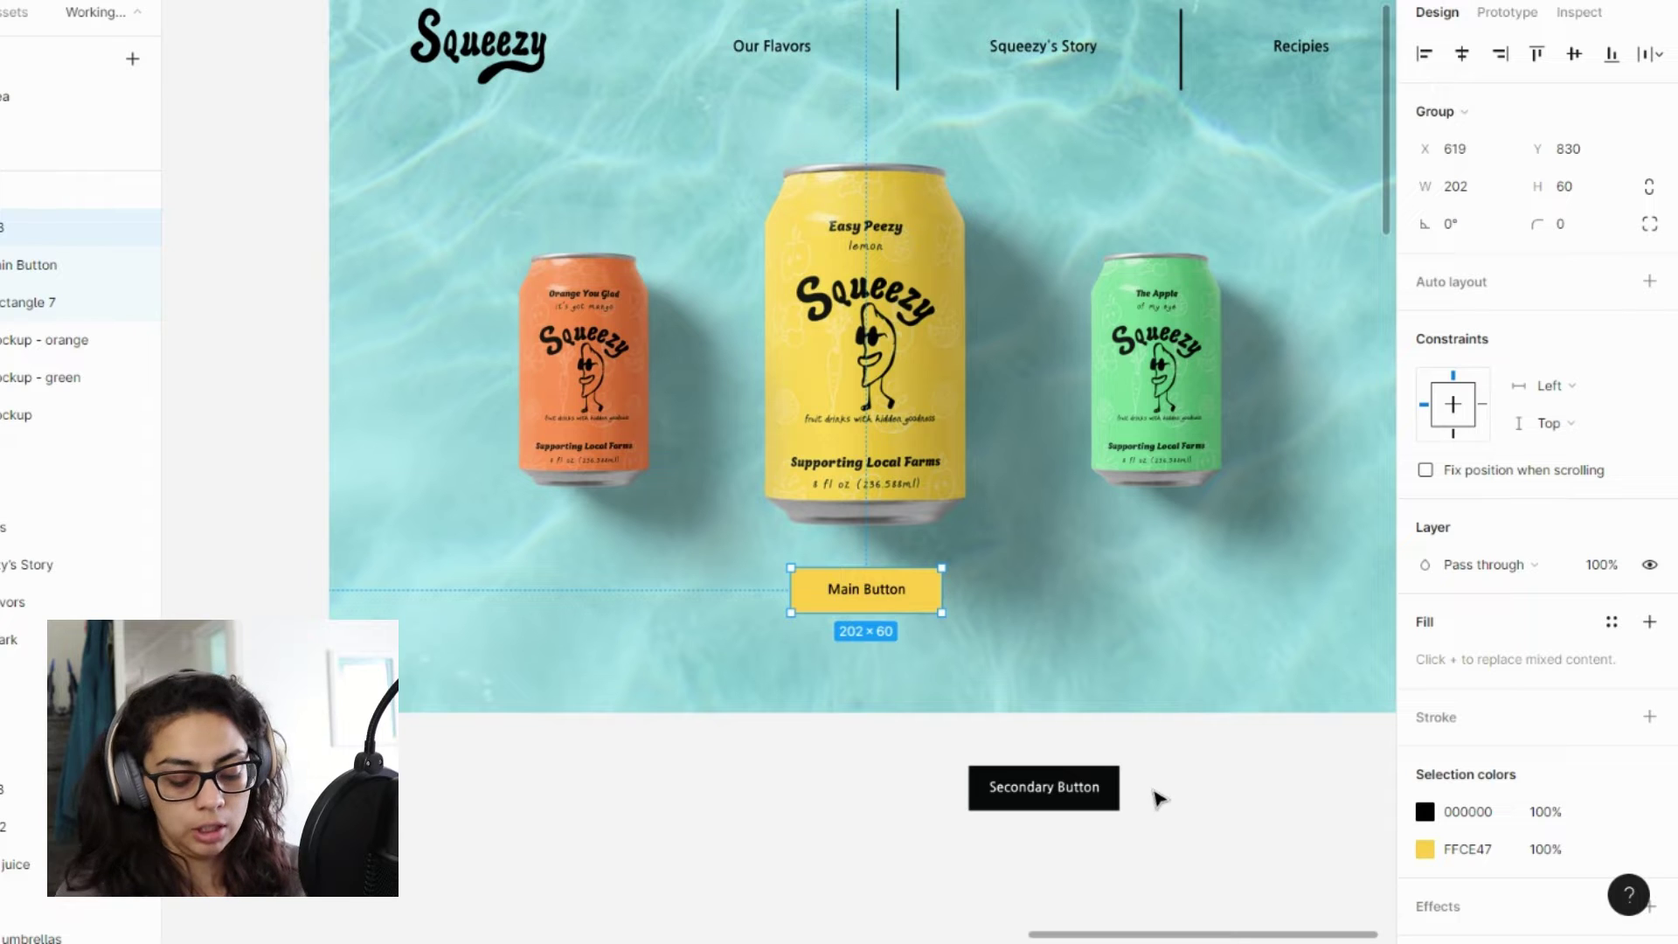
key(Delete)
drag(1065, 794, 840, 603)
- Replace the black button's label with "Find Us Near You >"
double_click(867, 600)
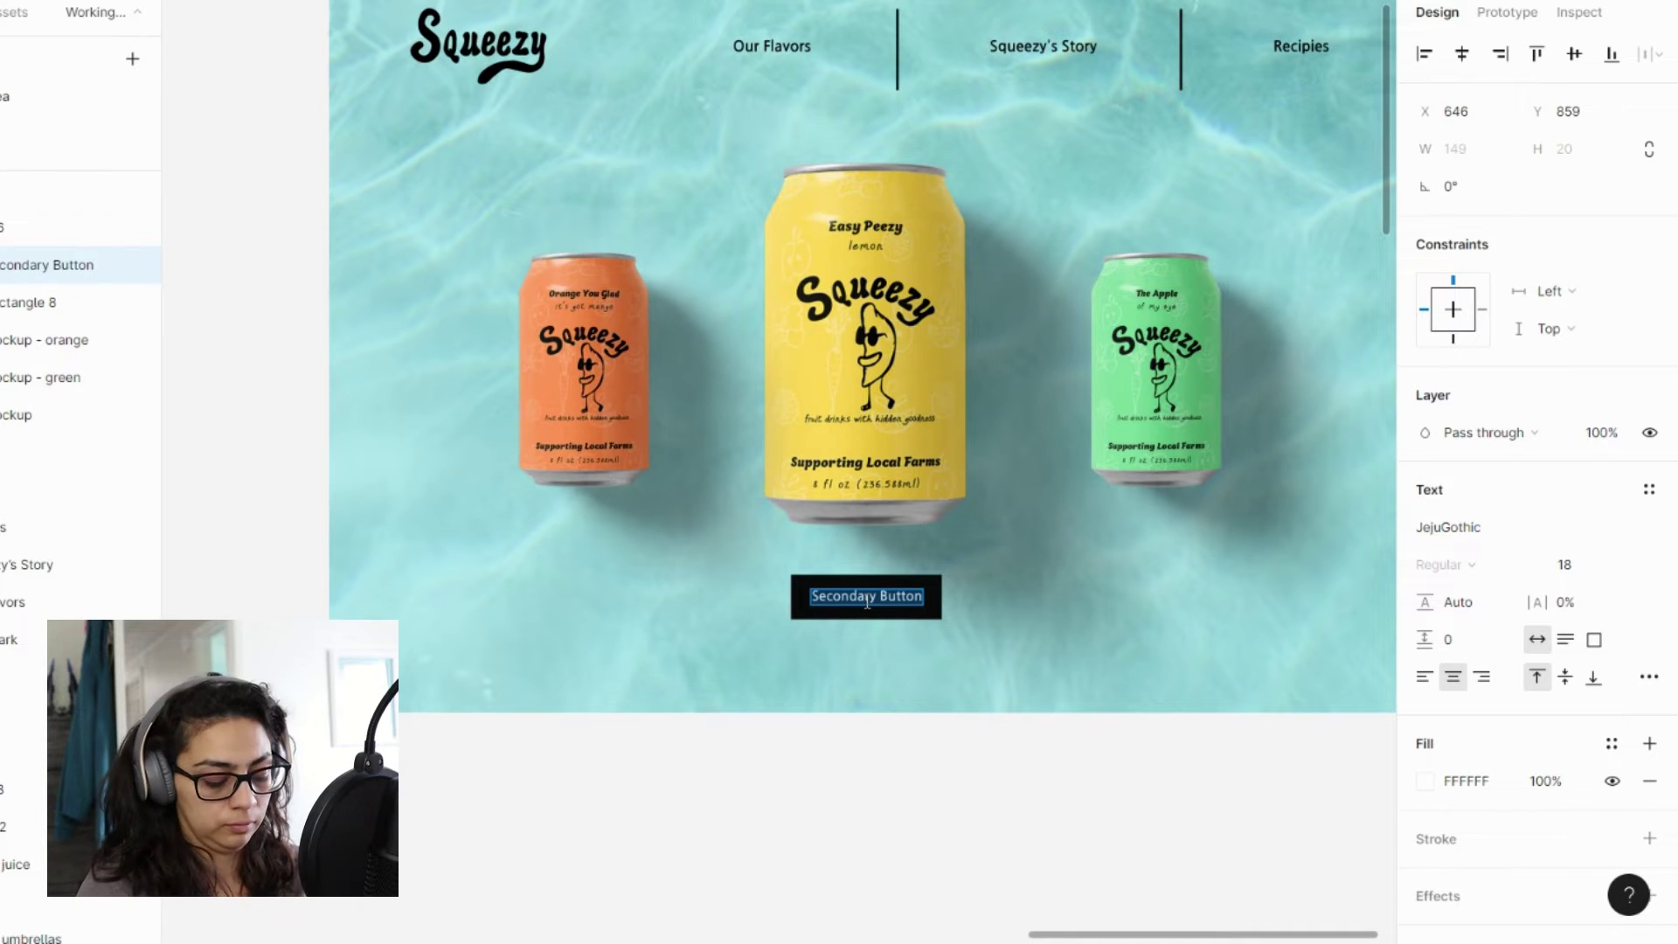
text(Find Us Nea)
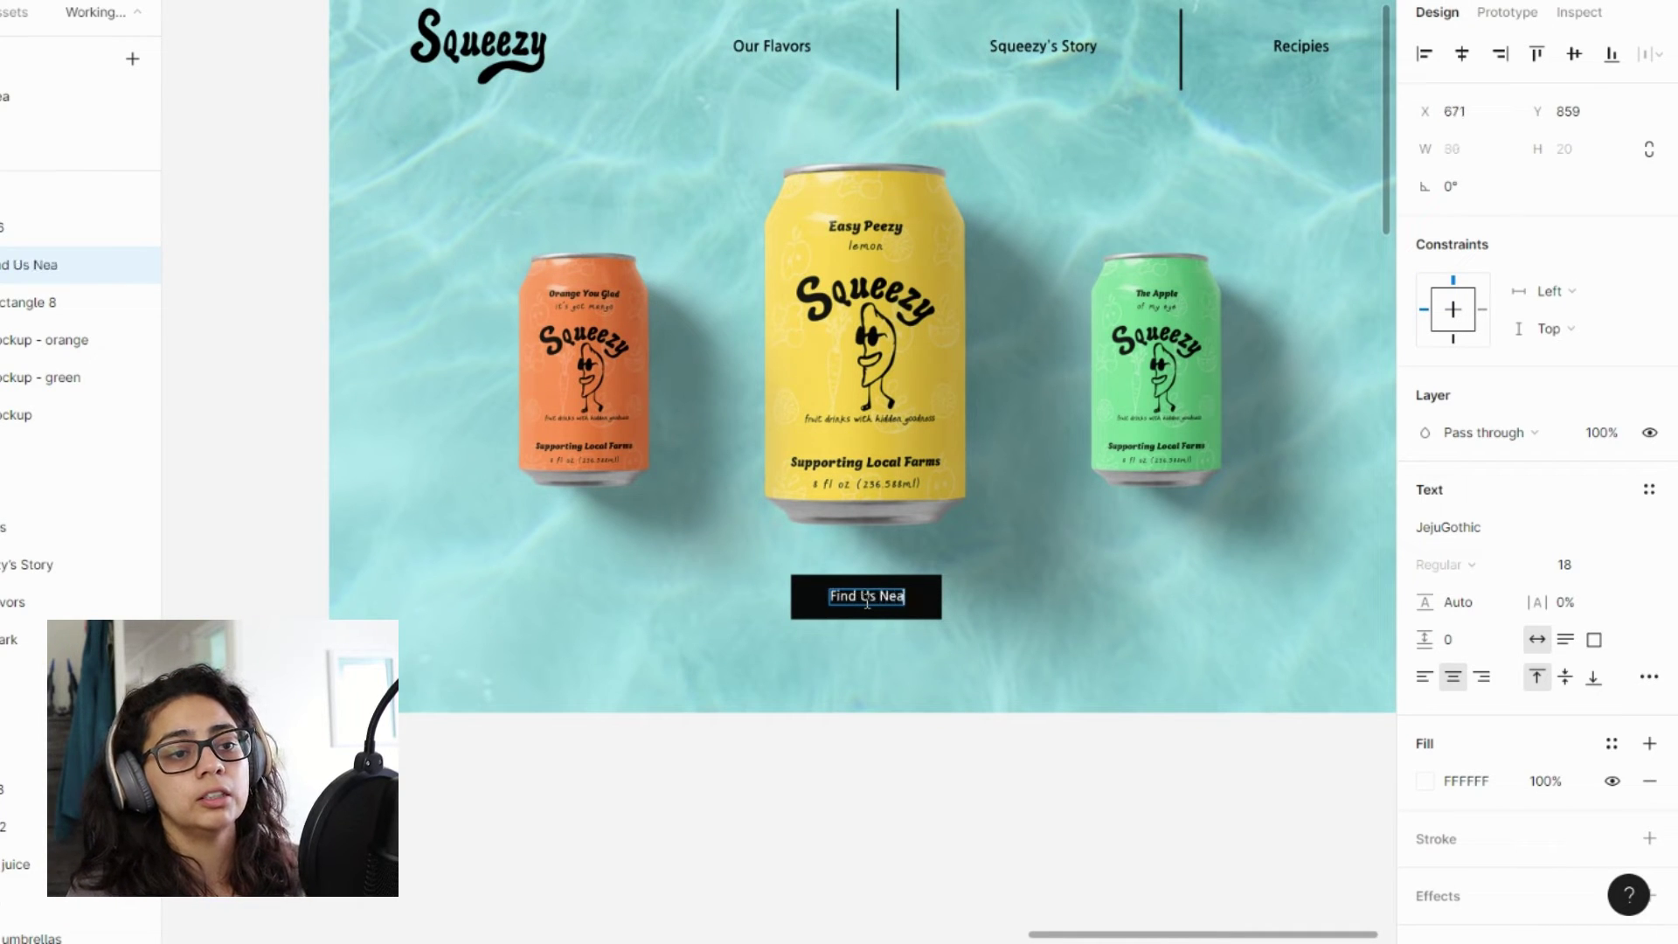
text(r You >)
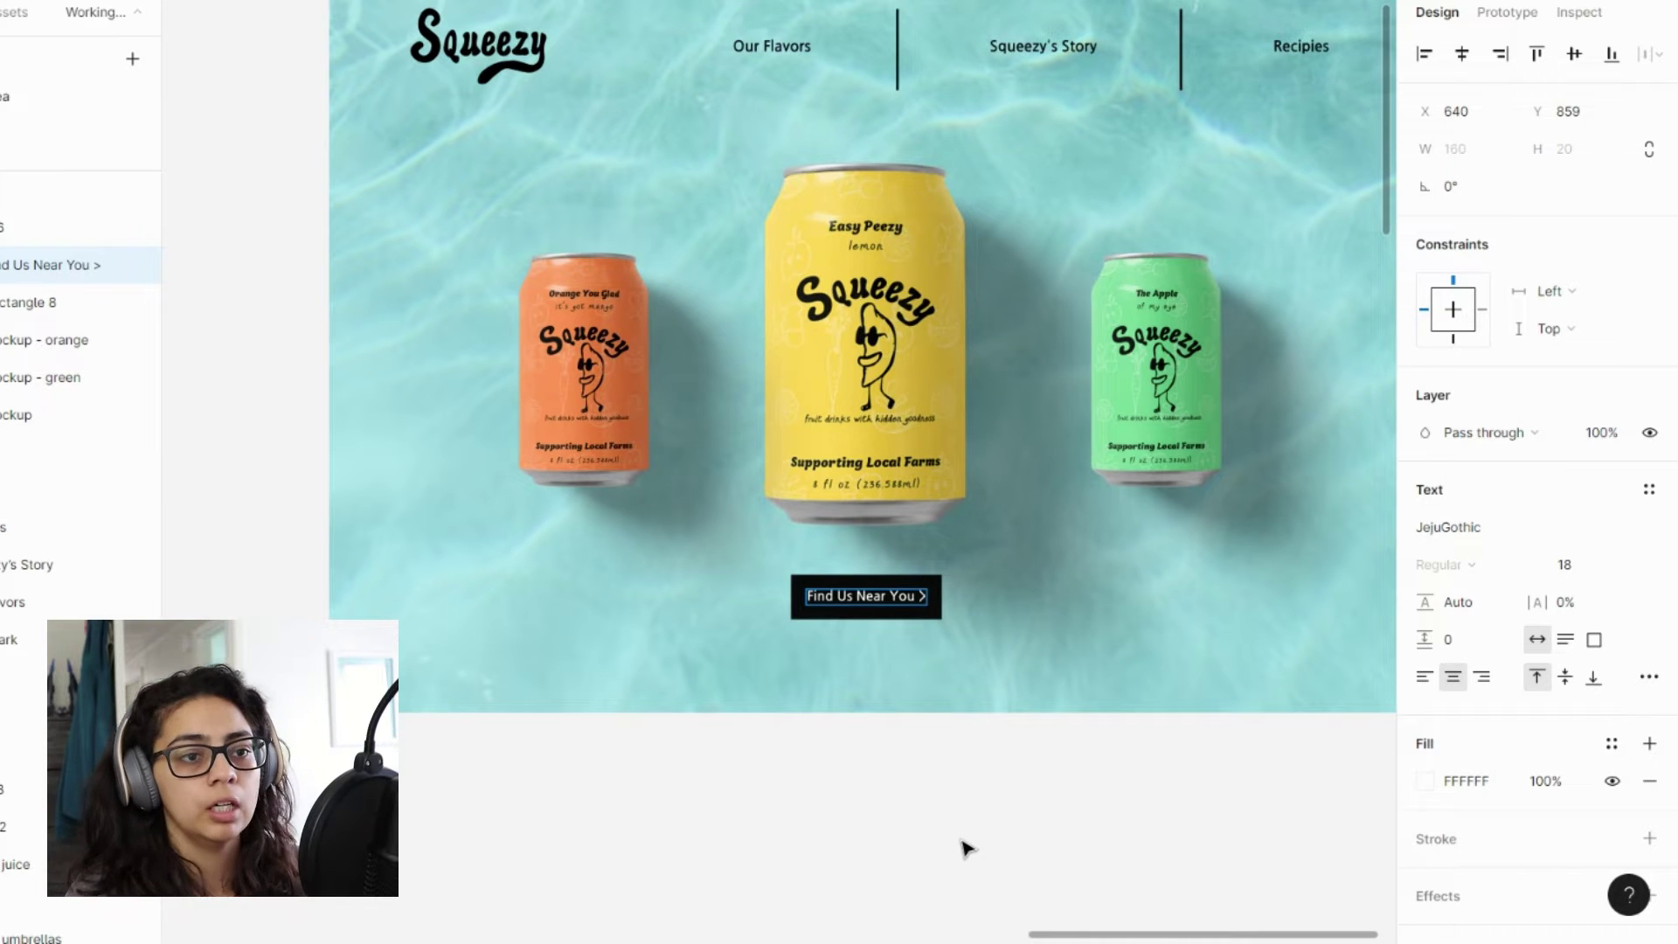
key(Escape)
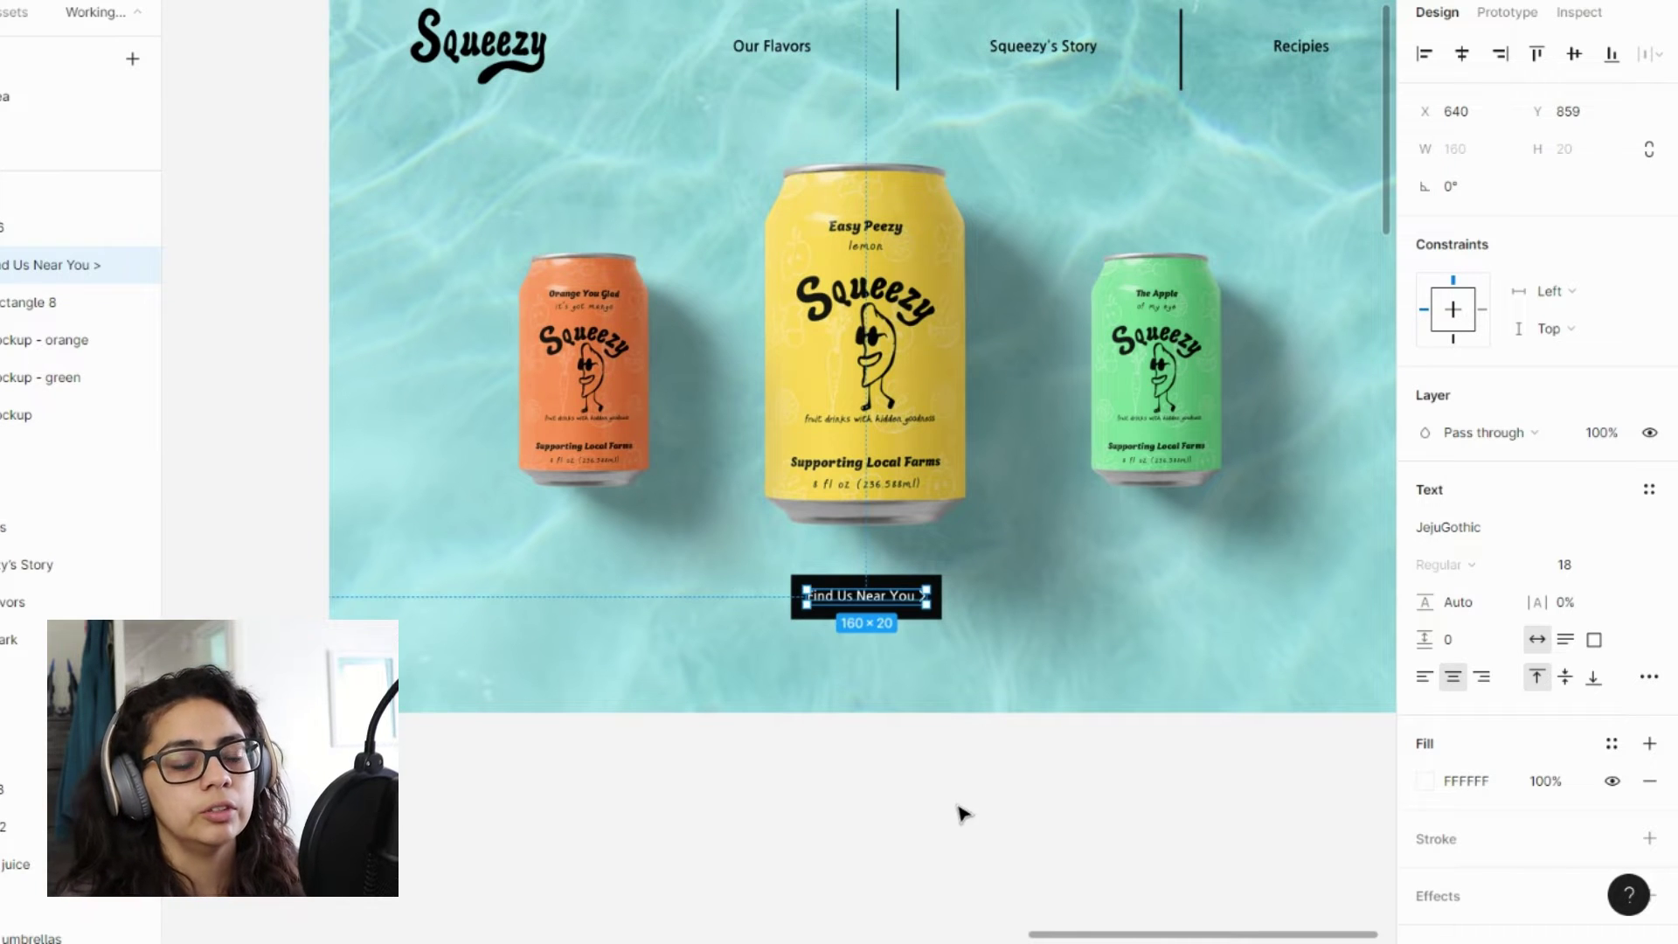
key(Escape)
- Extend the Desktop - 1 frame downward to a height of about 1750, keeping its width at 1440
scroll(992, 815, down, 1)
scroll(992, 815, down, 1)
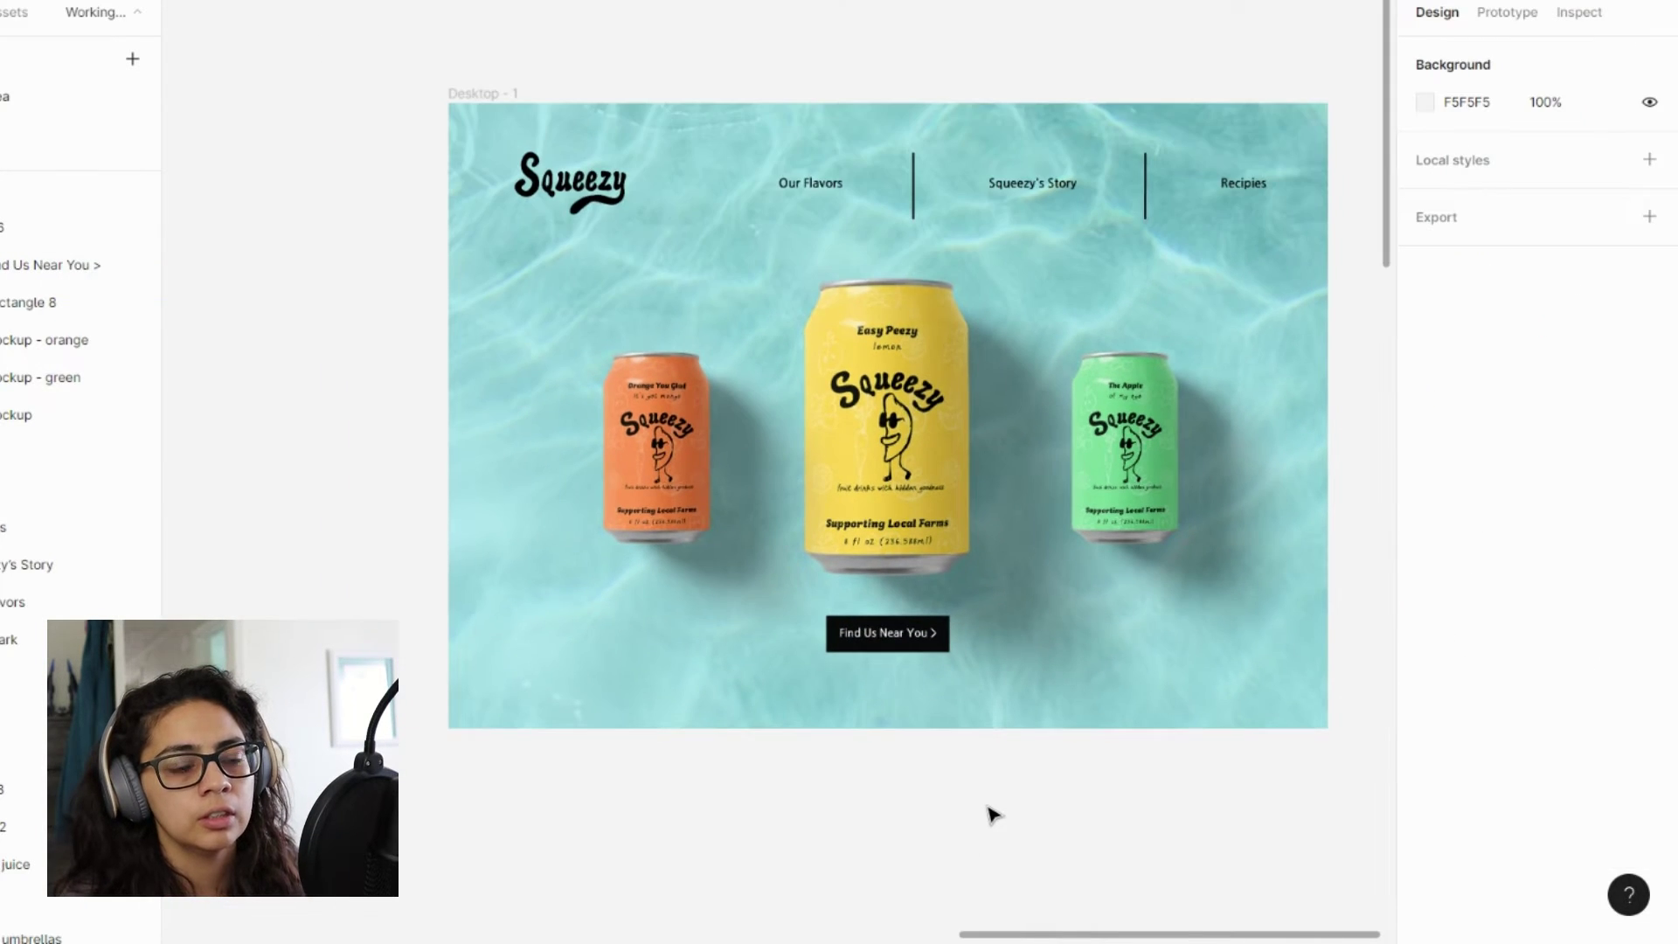
scroll(992, 814, down, 1)
scroll(992, 815, down, 1)
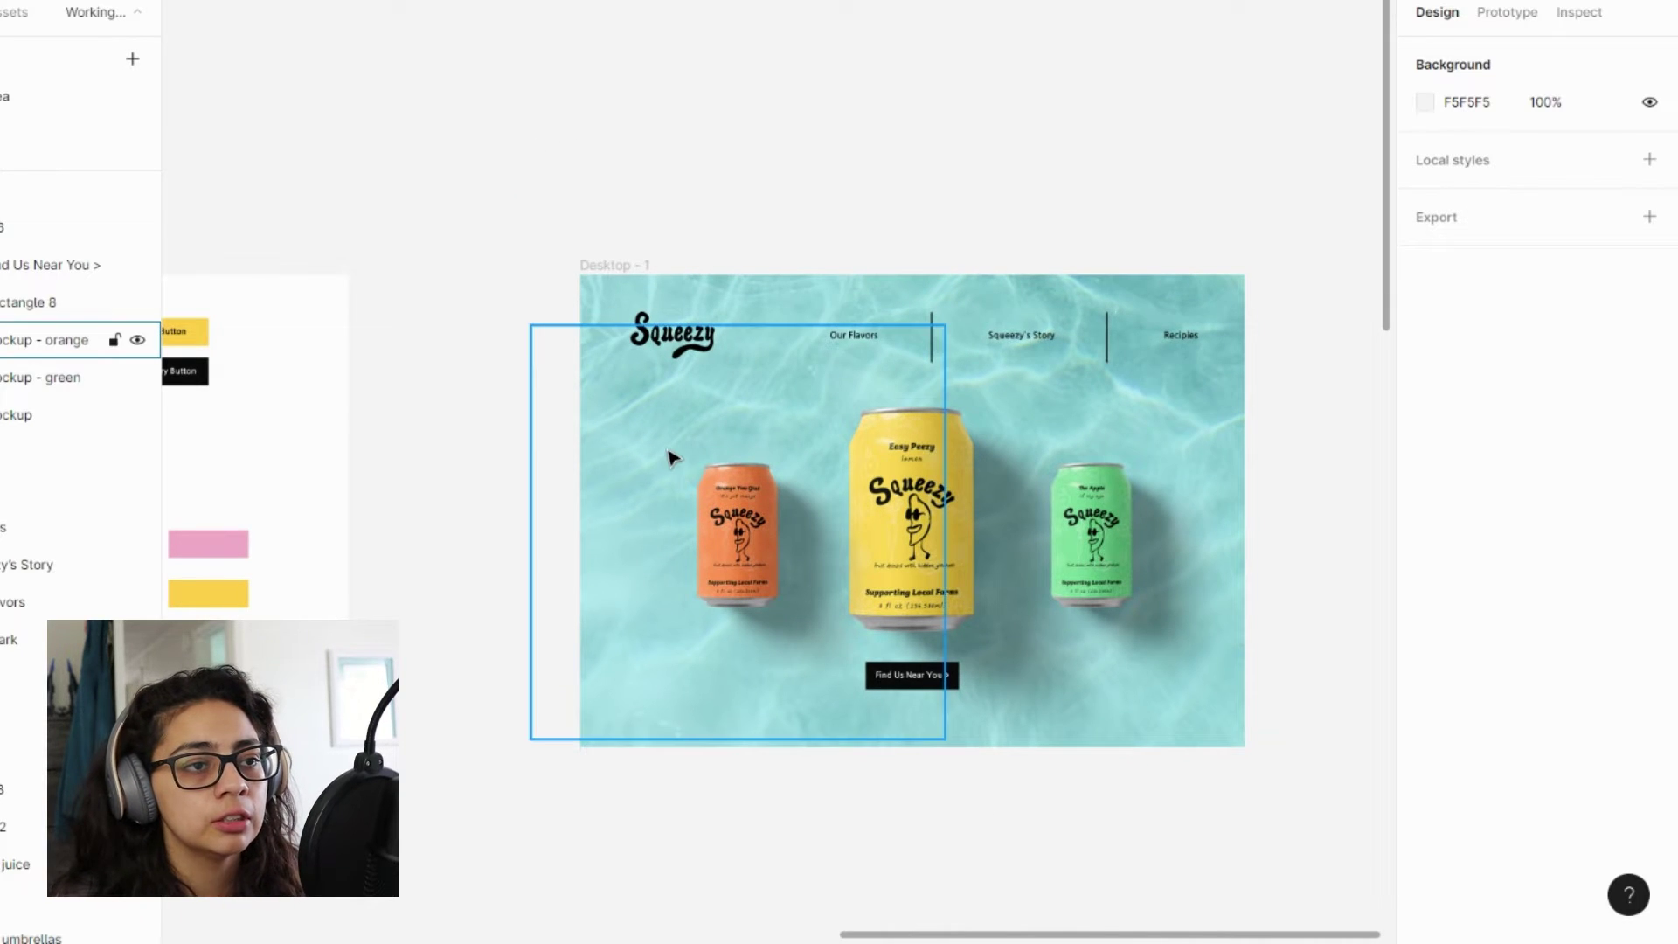
click(614, 278)
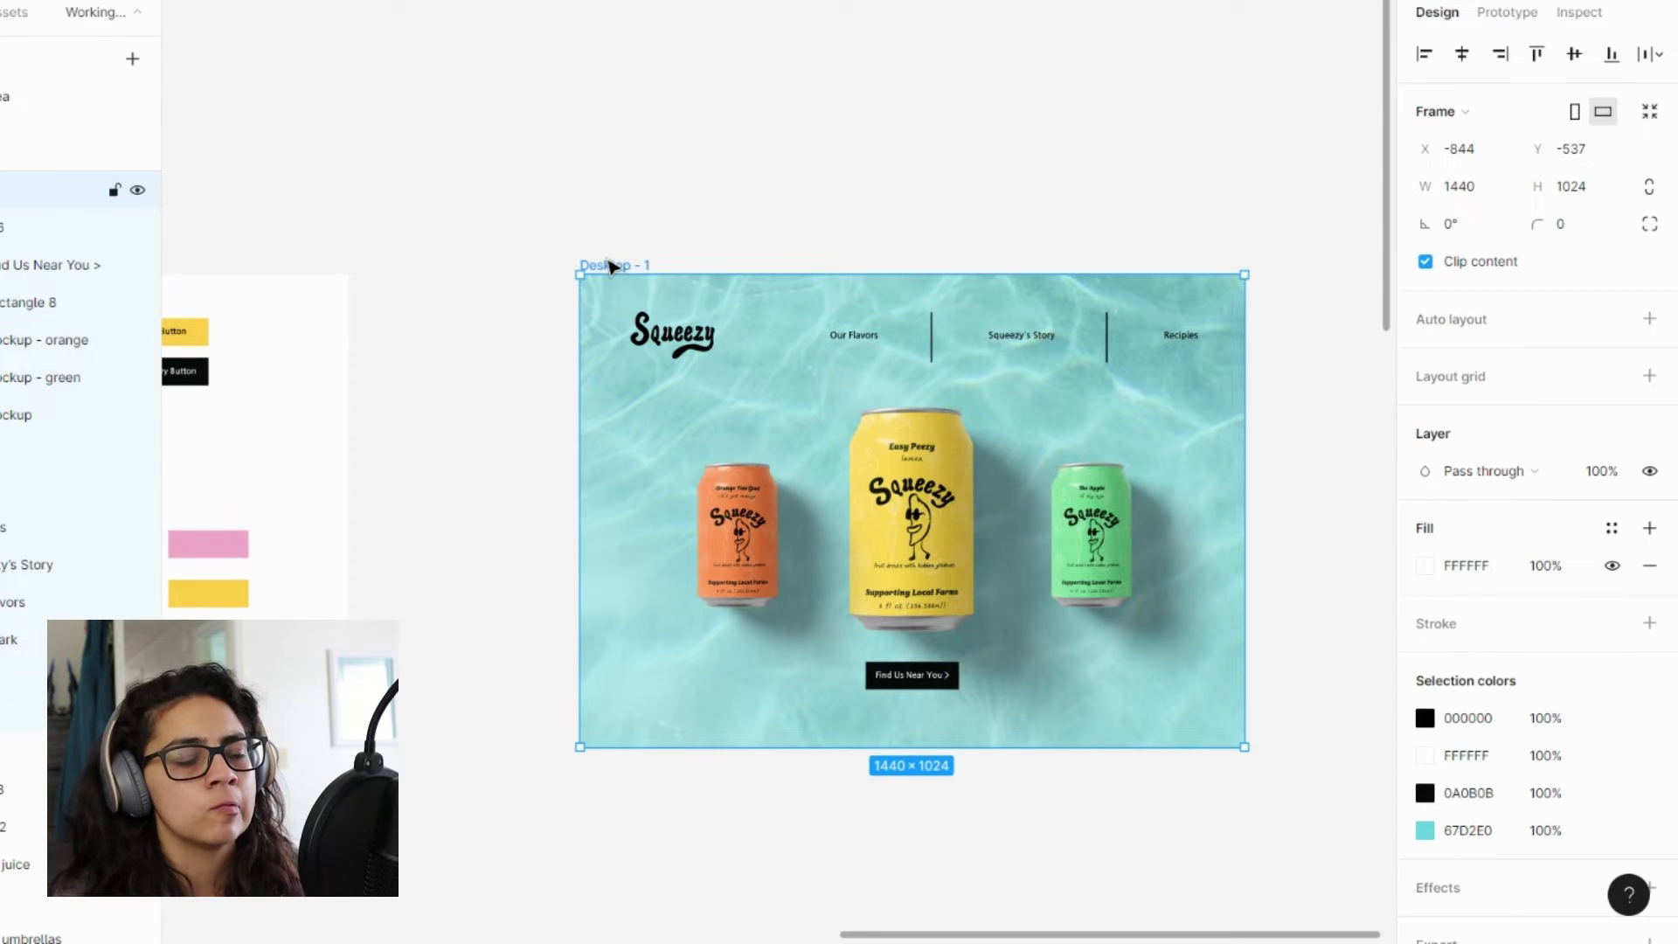
drag(864, 745, 861, 783)
click(483, 573)
- Copy the row of store names from the Assets frame and centre it just below the hero on Desktop - 1 at X 128, Y 1076
scroll(485, 573, down, 3)
scroll(485, 572, left, 10)
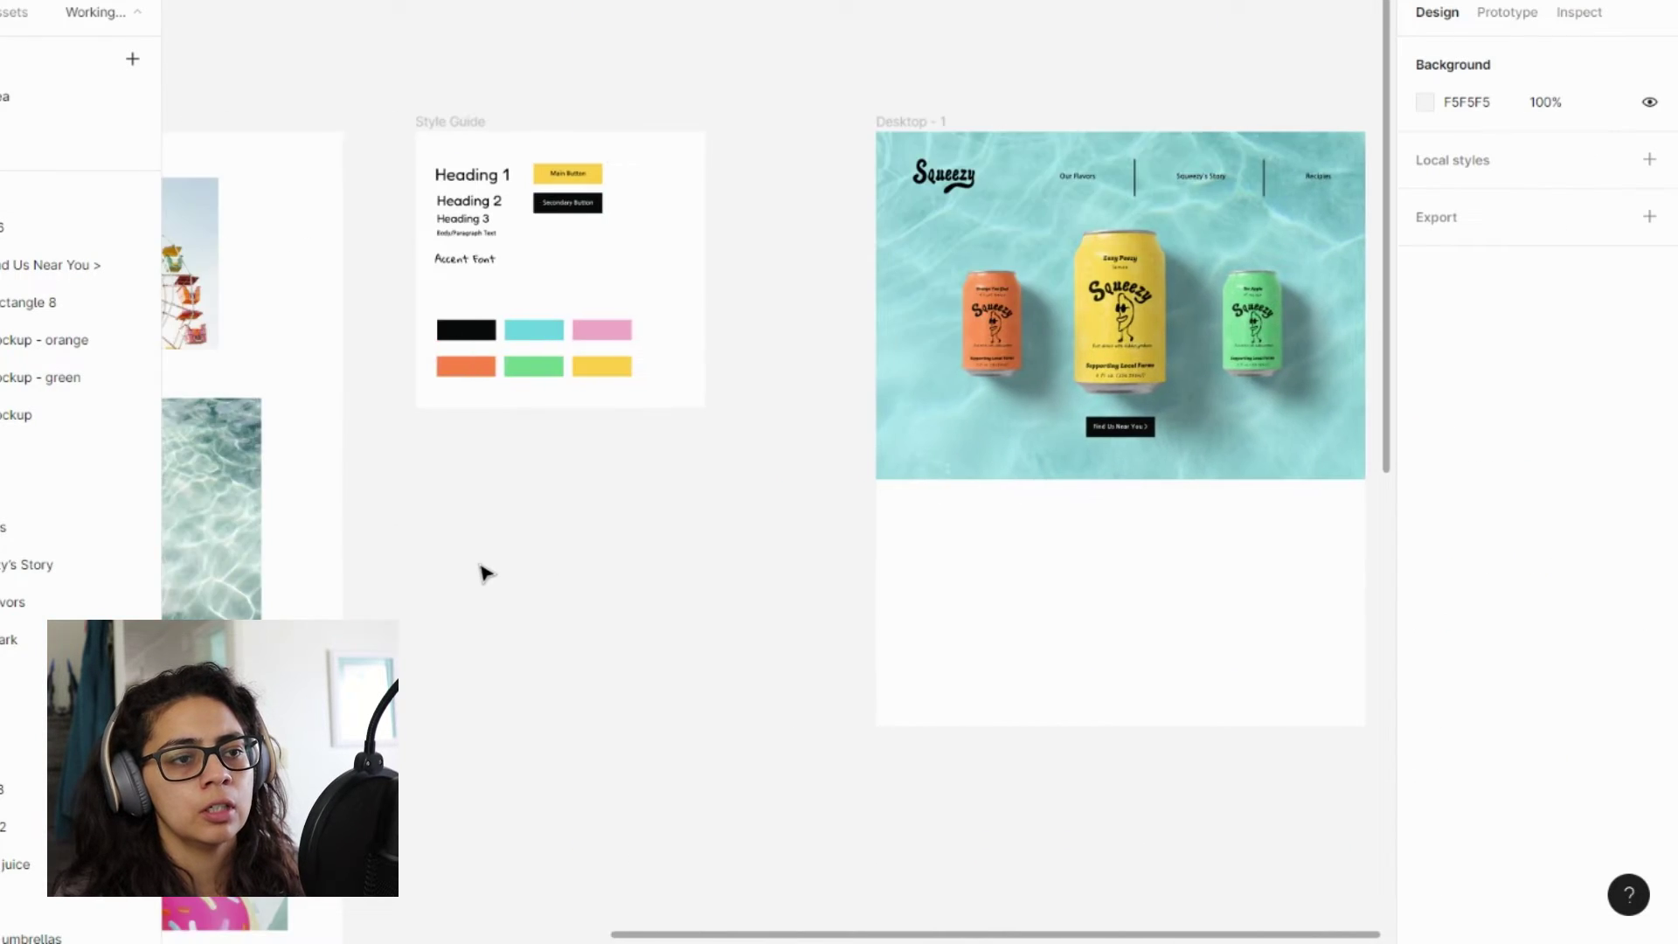
scroll(483, 573, down, 5)
scroll(483, 573, down, 10)
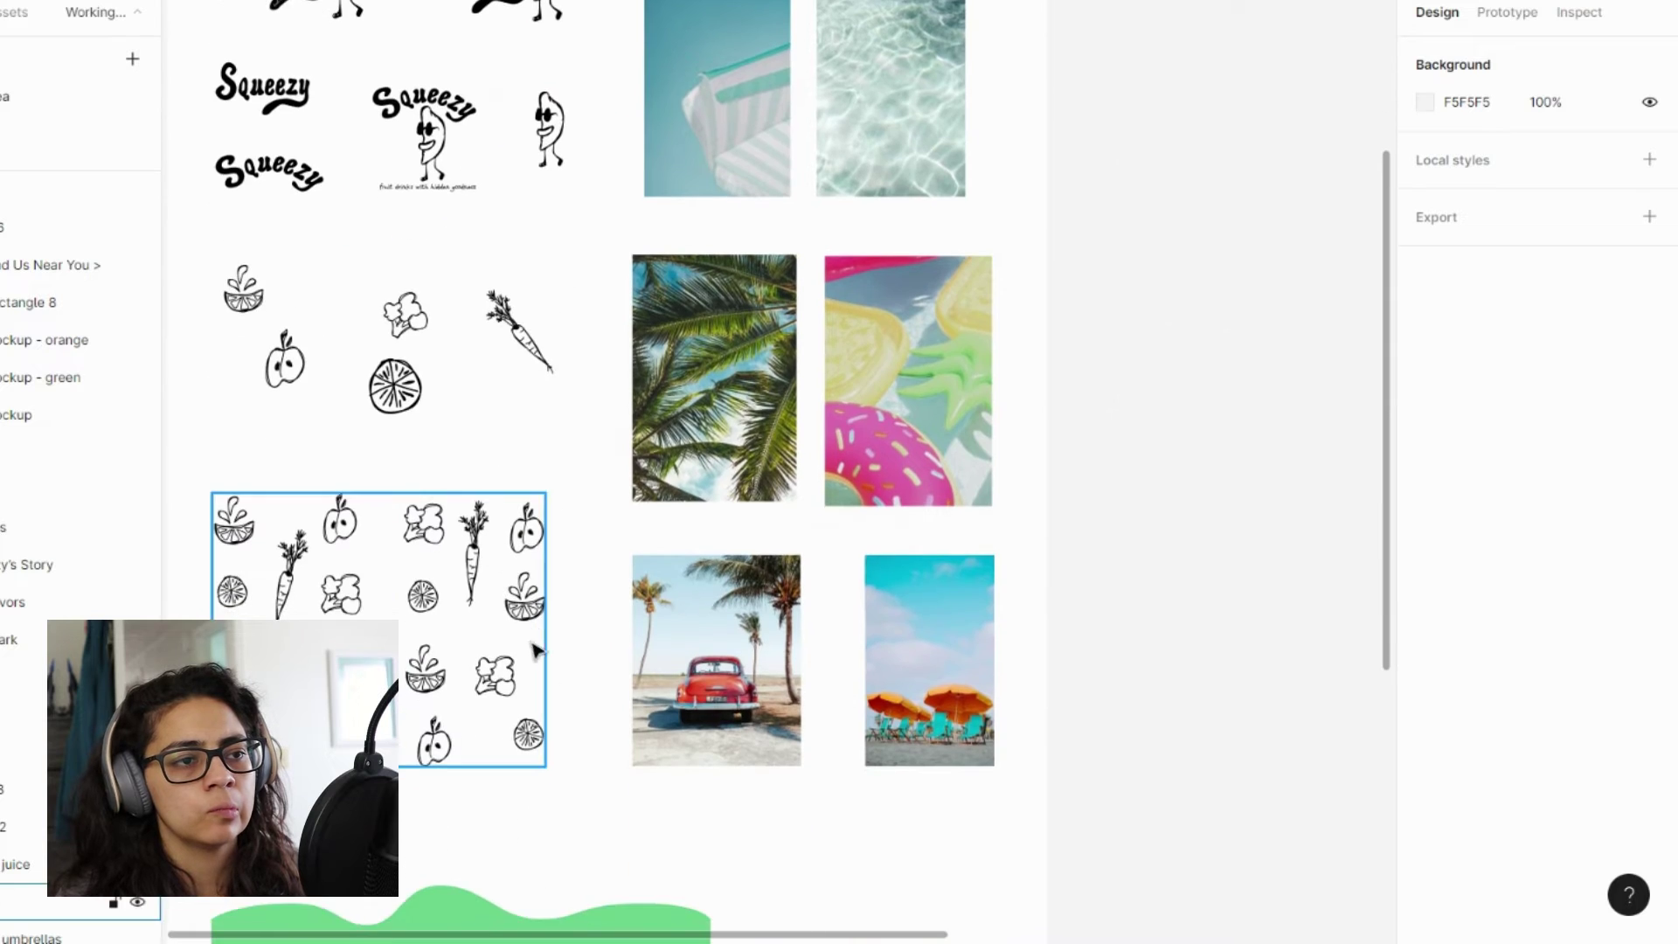
click(575, 701)
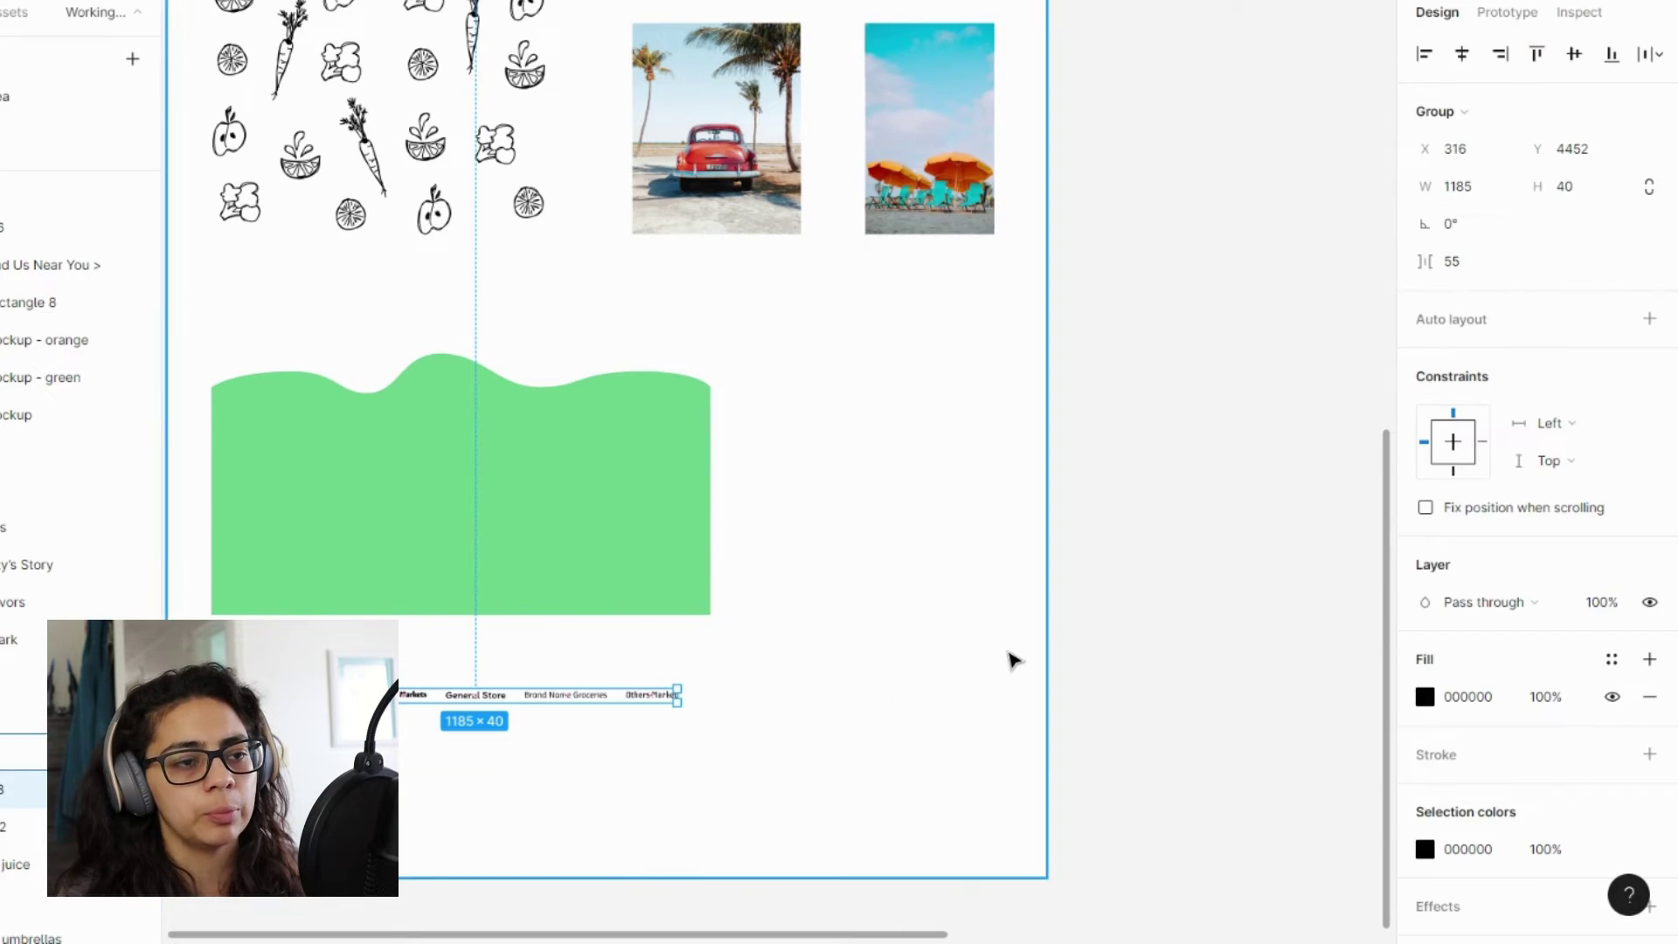
scroll(1013, 660, down, 3)
scroll(1006, 577, down, 3)
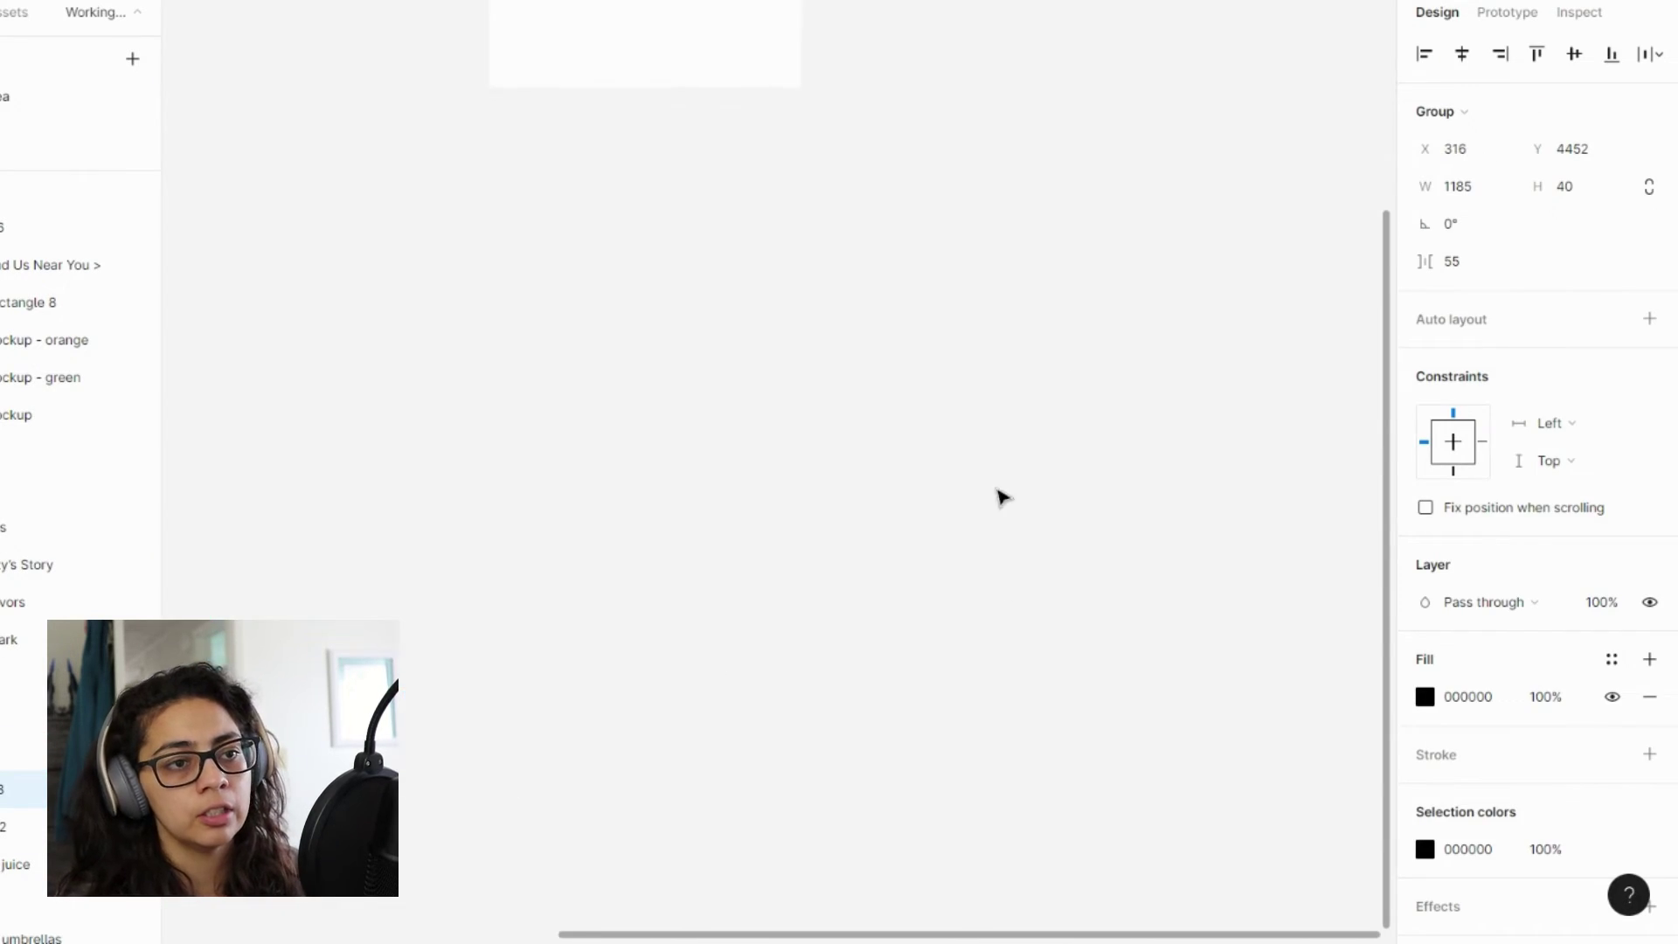
scroll(830, 498, up, 5)
scroll(646, 504, up, 6)
scroll(643, 505, left, 2)
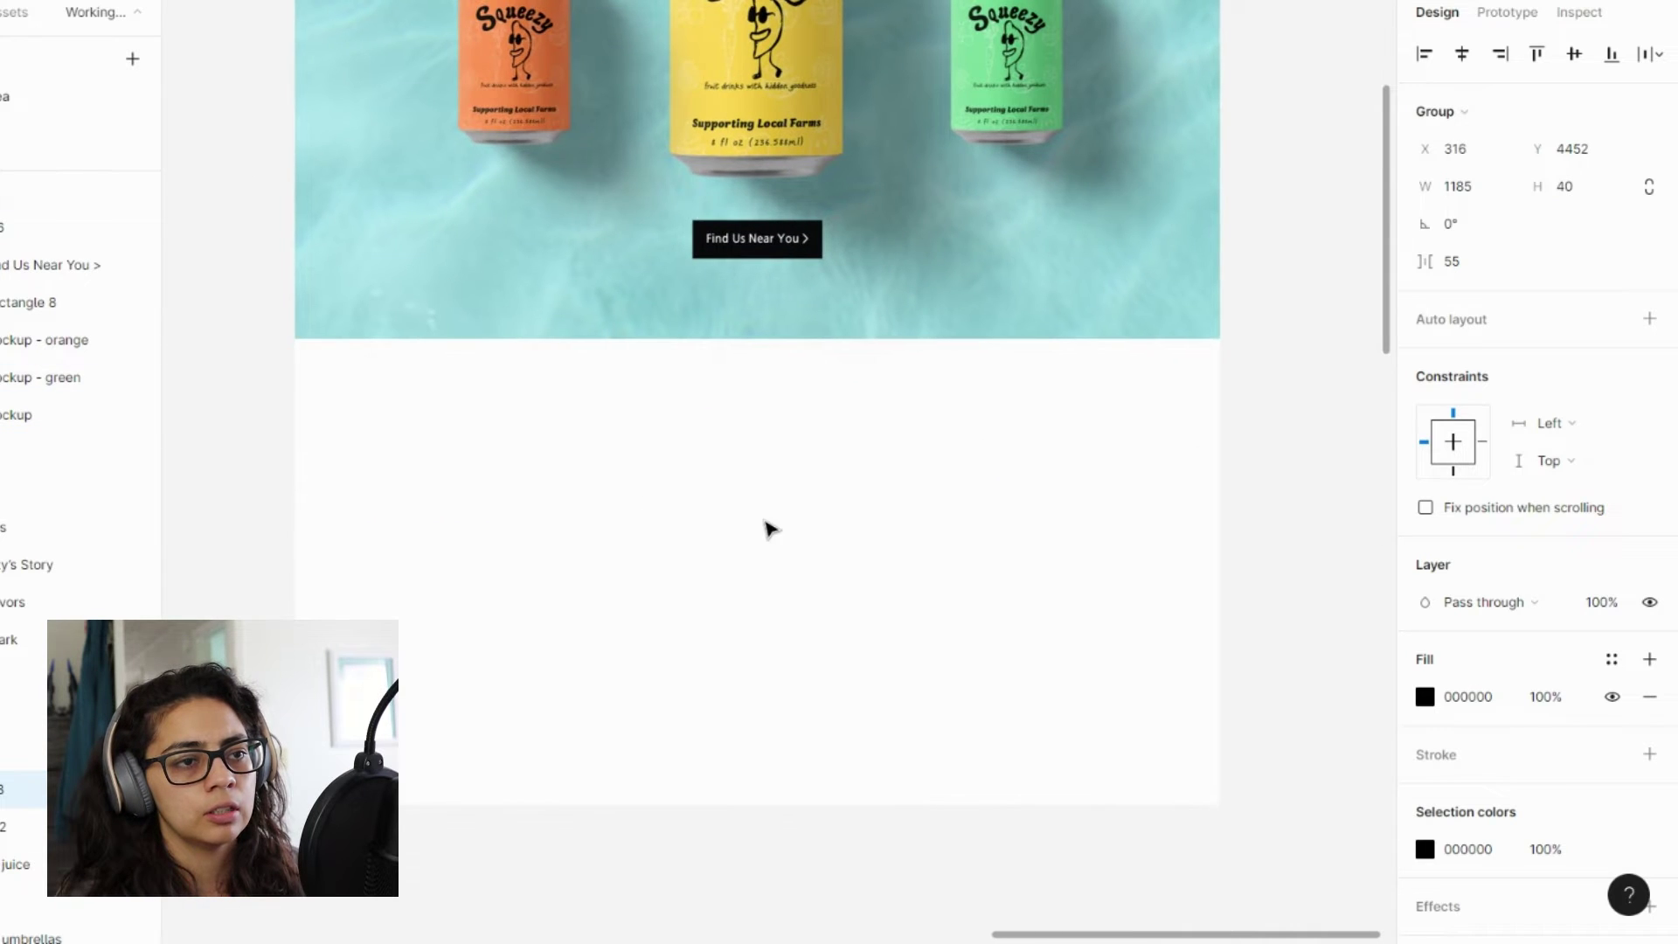
click(768, 528)
key(ctrl+v)
drag(780, 480, 761, 402)
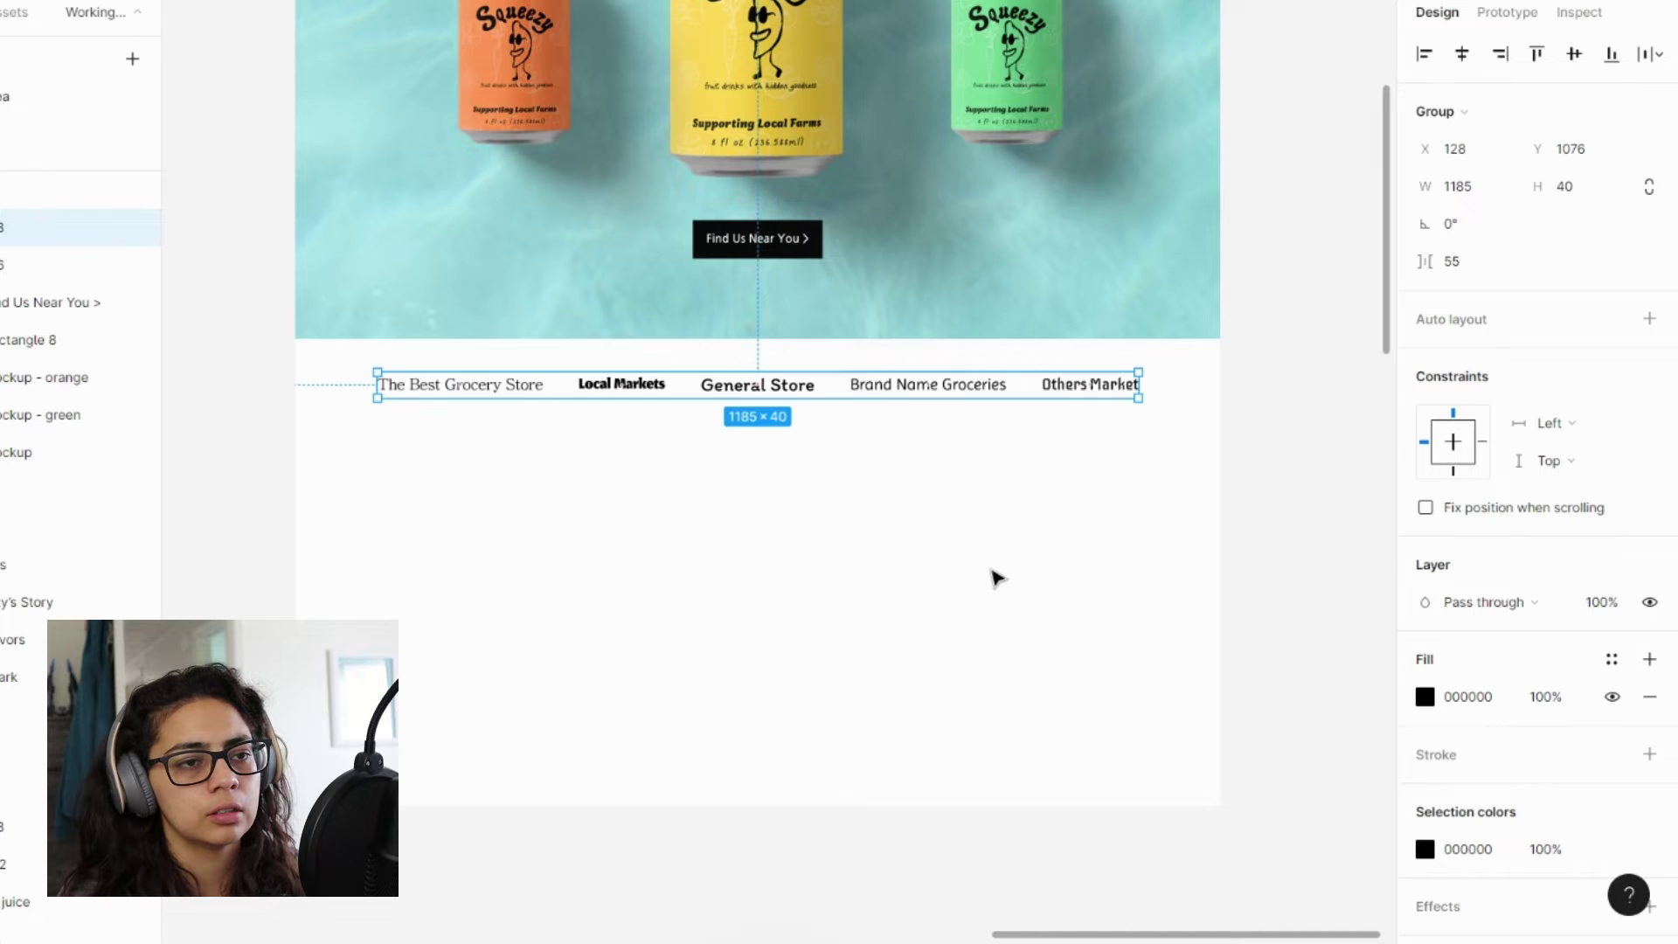
click(996, 576)
- Copy the blue umbrella image from the Assets frame into Desktop - 1 below the store names, at about X 109, Y 1215
scroll(798, 577, down, 3)
scroll(797, 577, left, 10)
scroll(797, 577, left, 8)
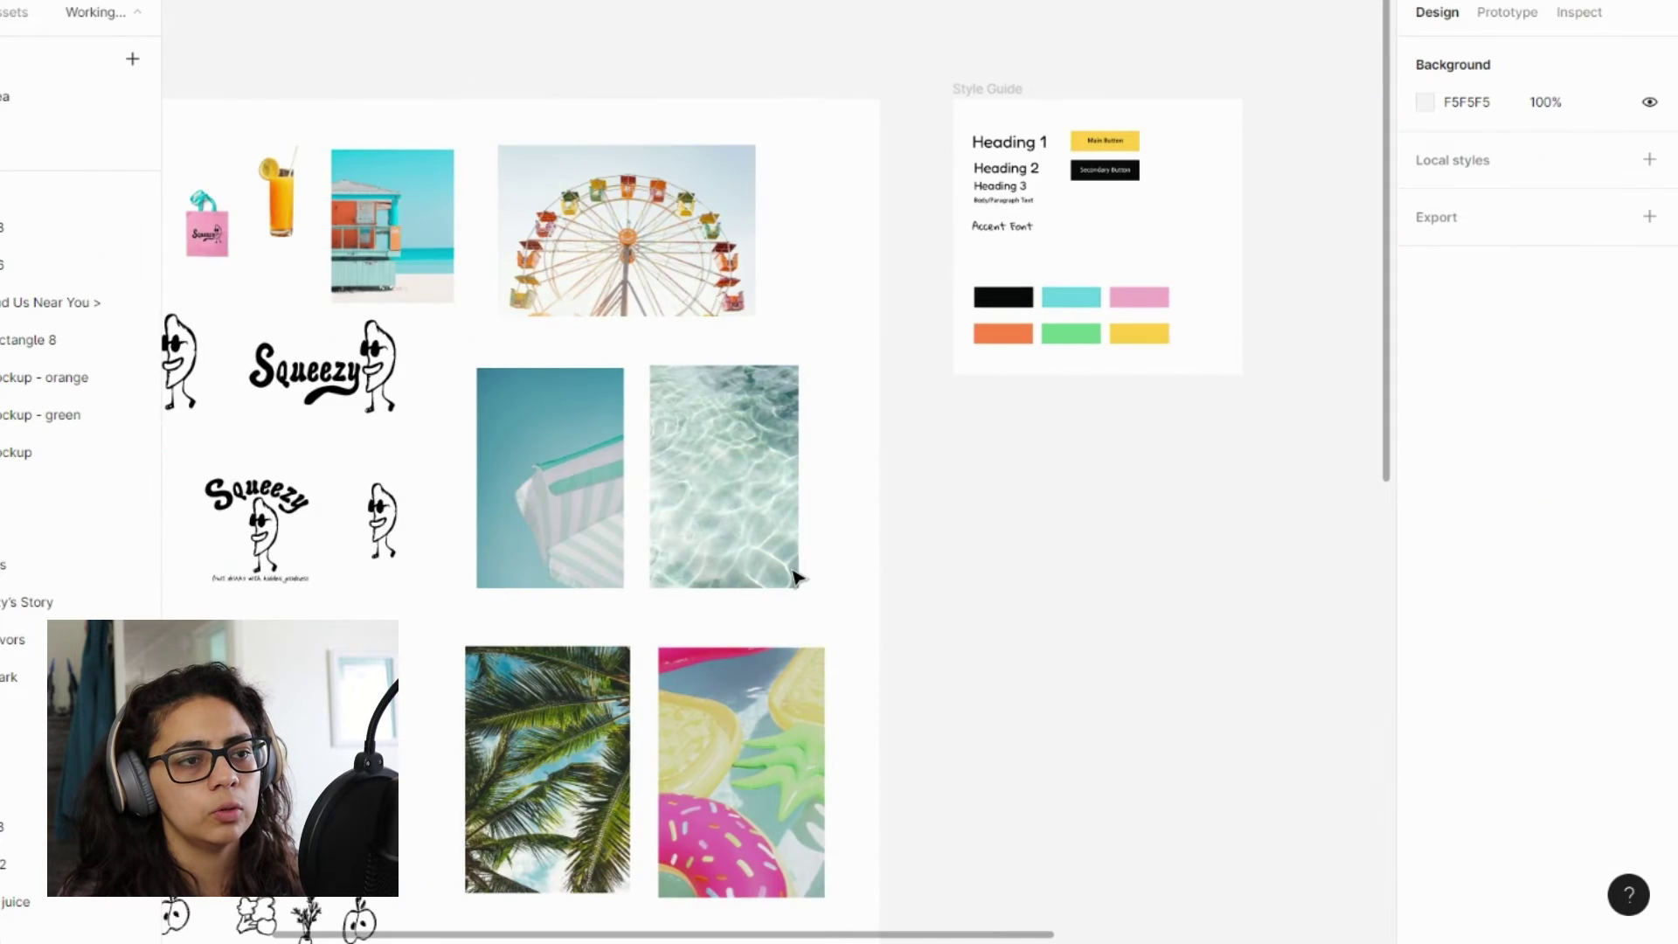
scroll(797, 577, down, 3)
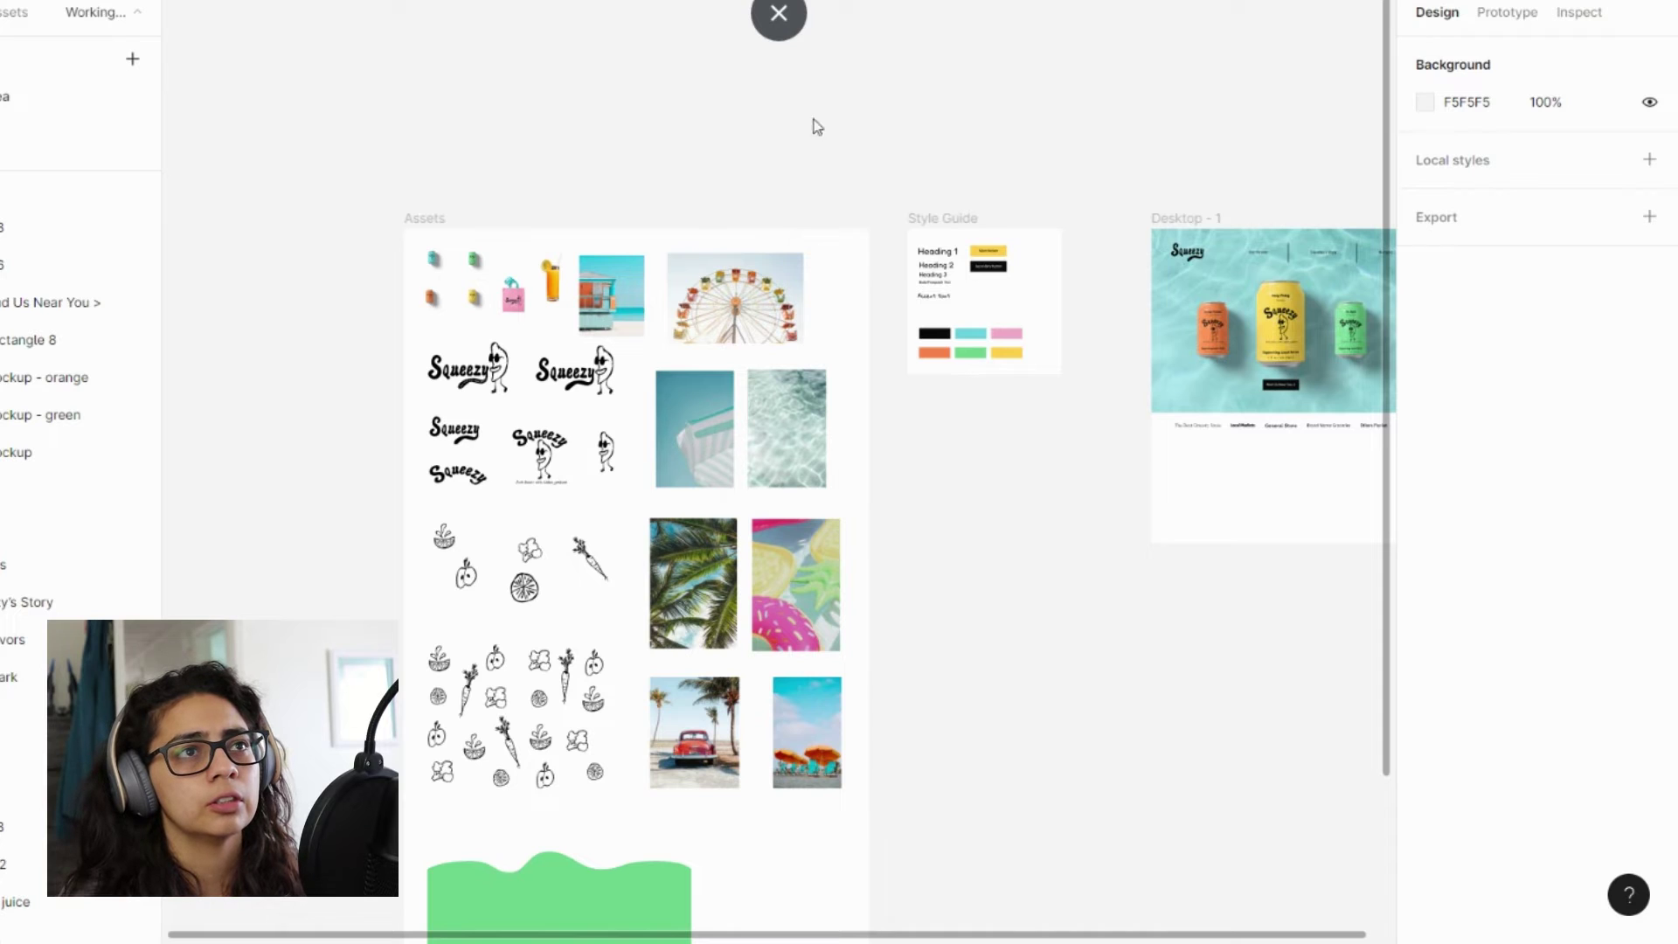
mouse_move(704, 486)
mouse_down()
mouse_move(712, 451)
mouse_move(1301, 525)
mouse_move(1292, 494)
mouse_move(714, 454)
mouse_up()
key(ctrl+v)
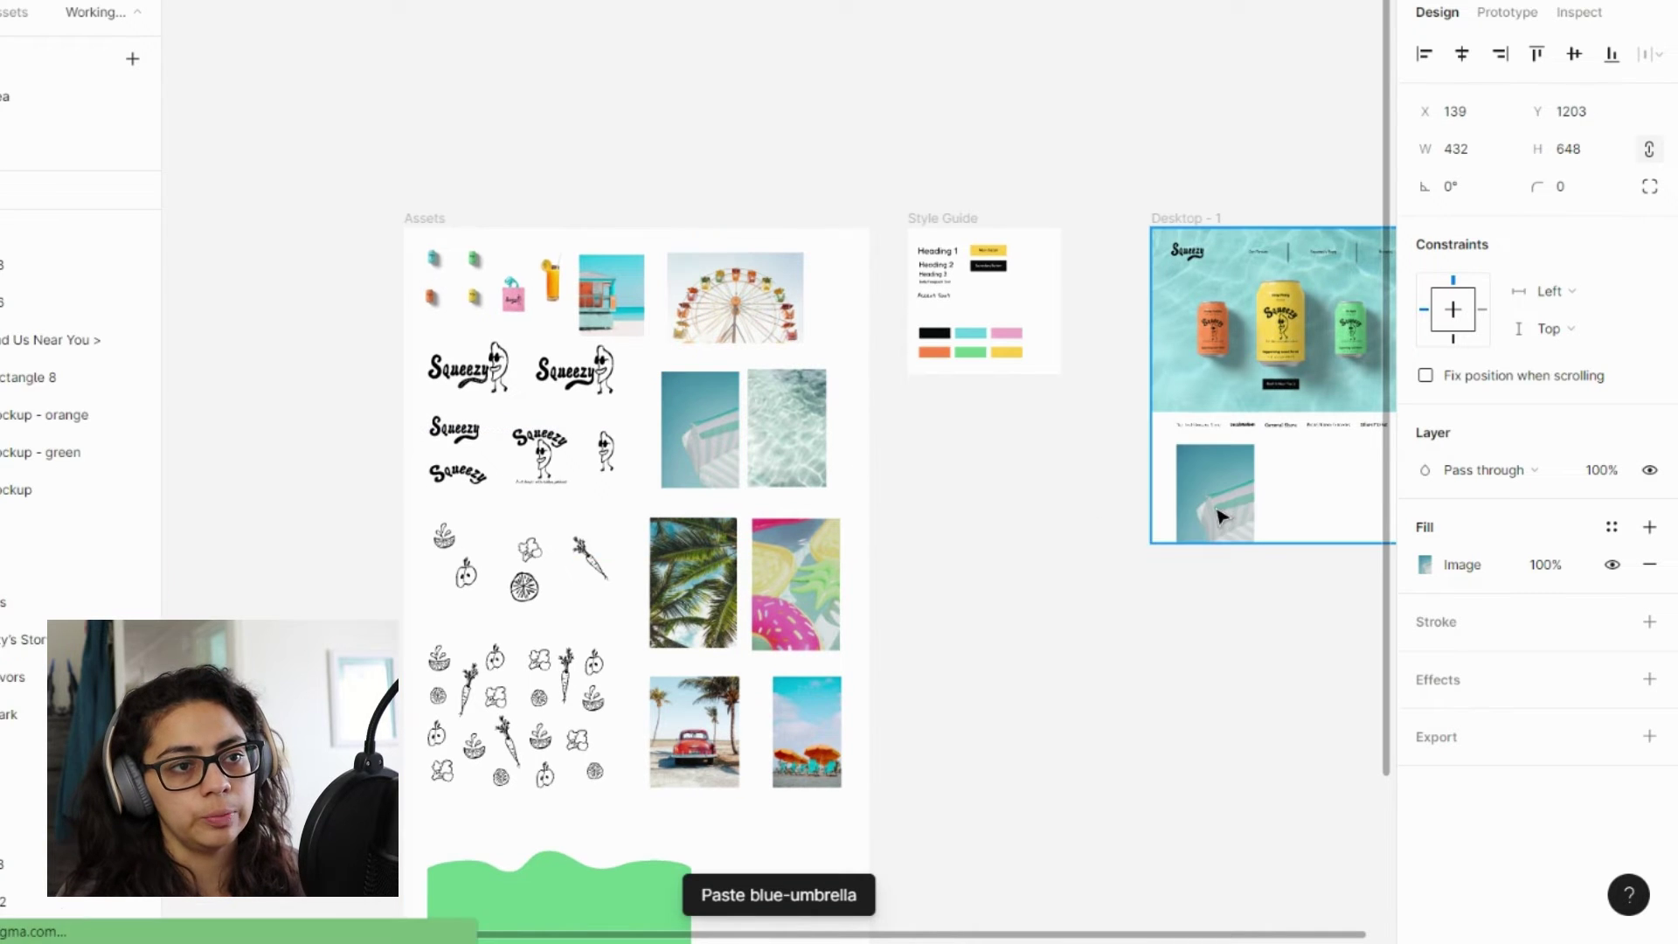
scroll(1230, 516, down, 3)
scroll(1230, 516, right, 6)
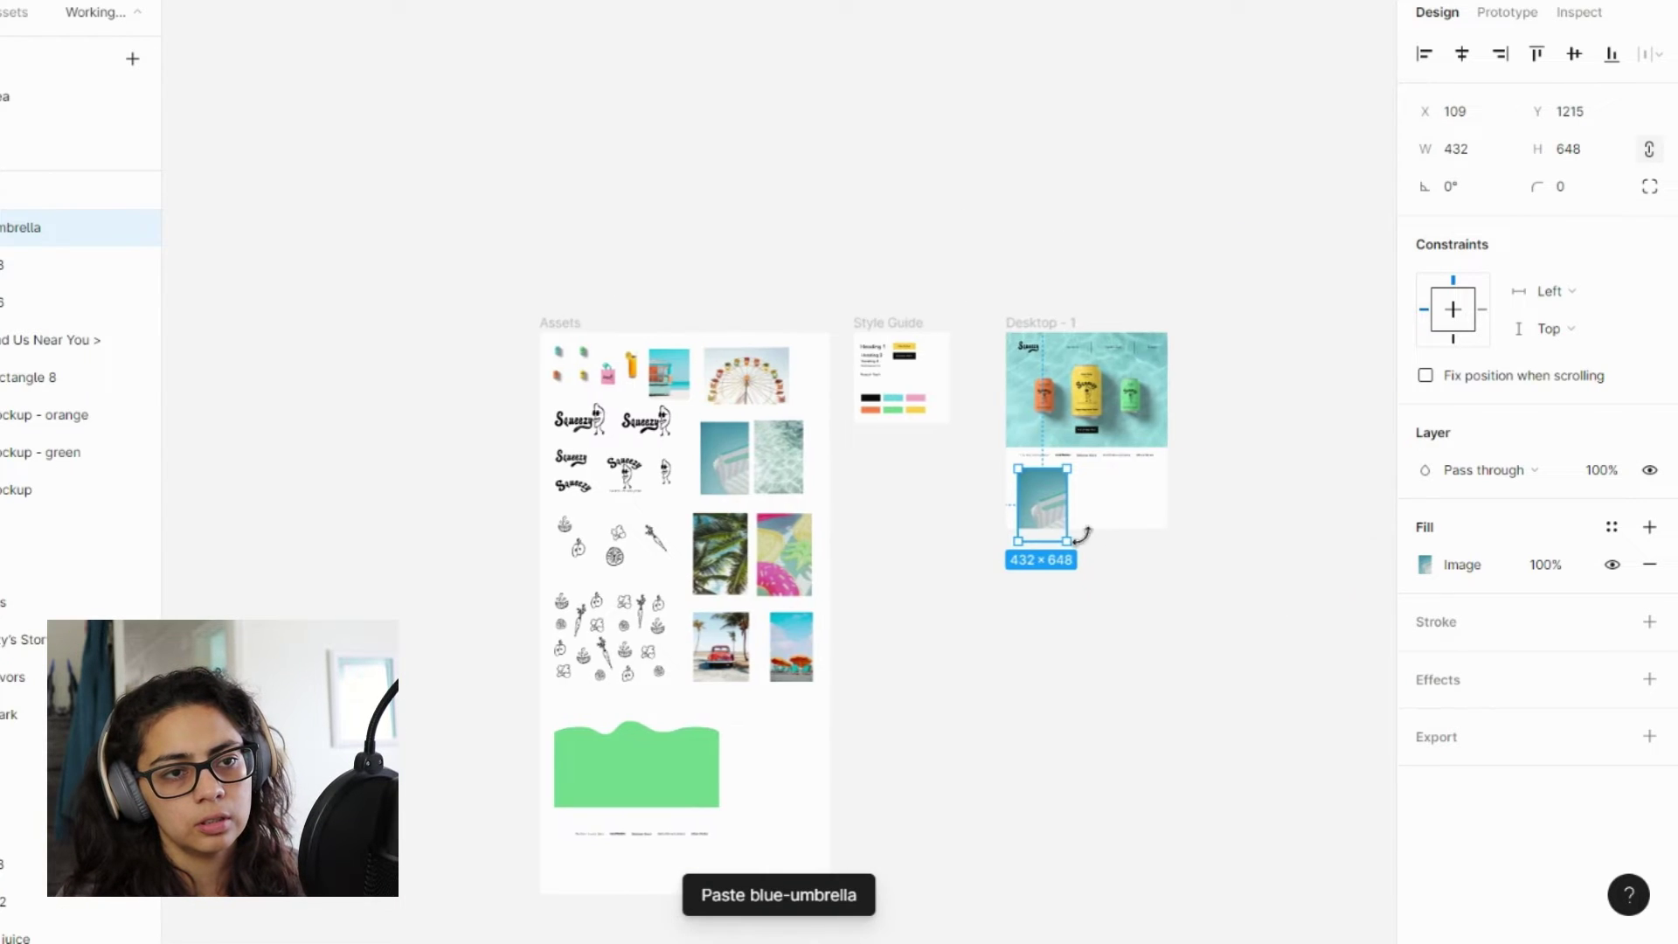
- Stretch the umbrella image across the page below the store names to about 1437 × 736, starting at X 3, Y 1185
scroll(1093, 542, up, 6)
drag(857, 445, 1290, 426)
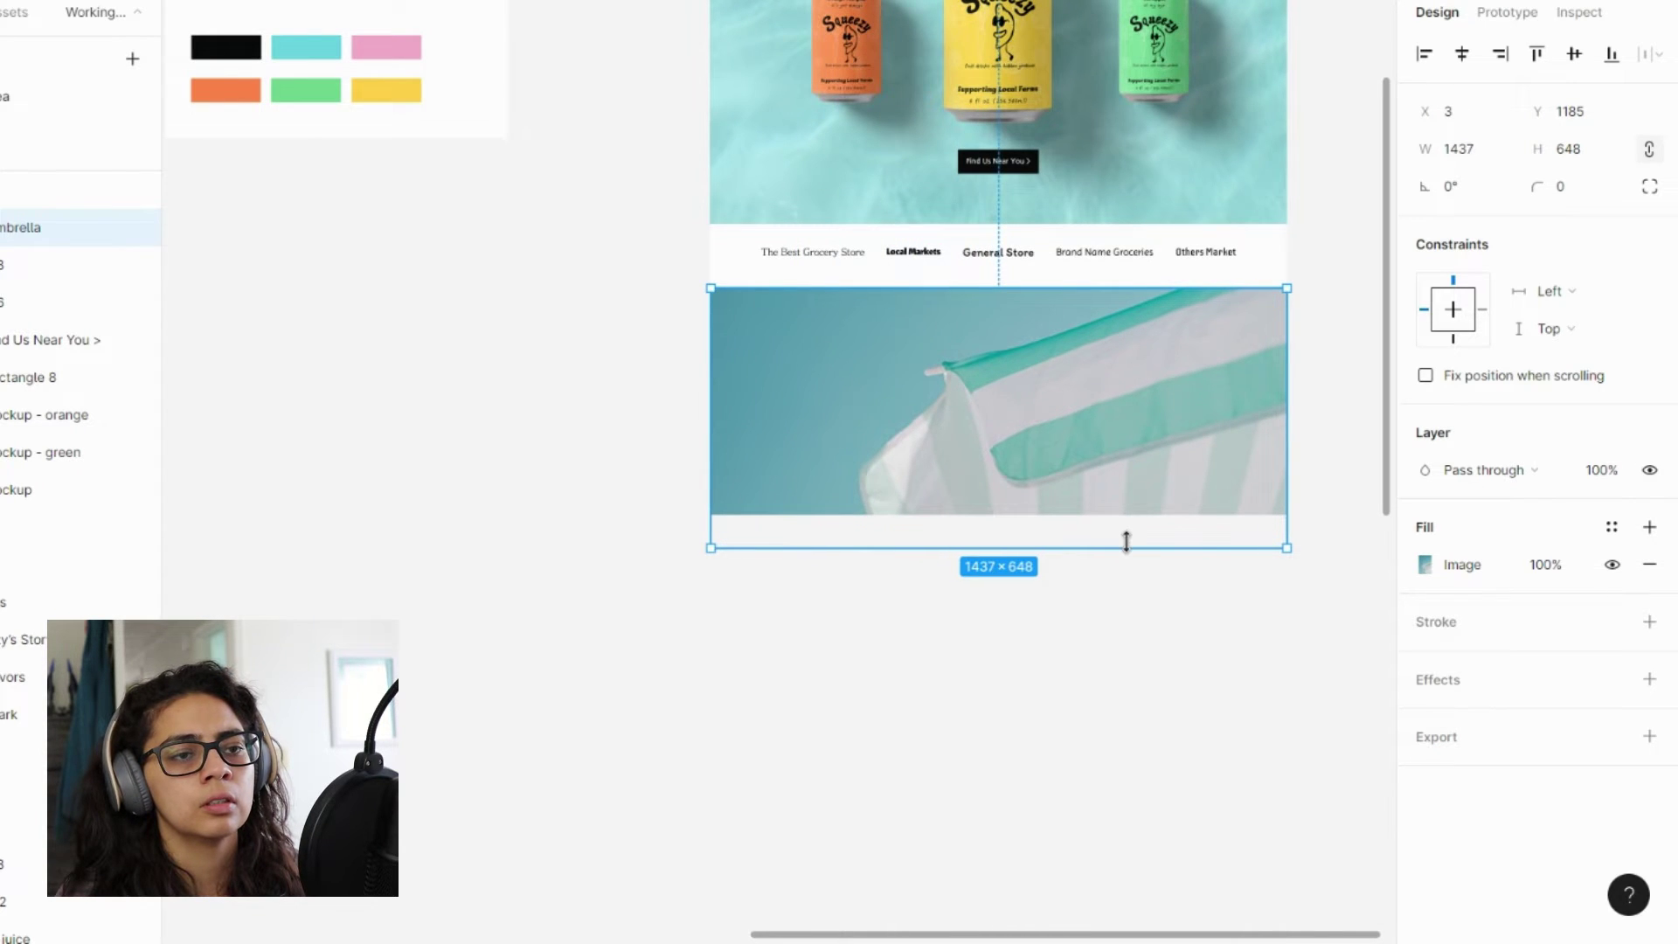
drag(1126, 547, 1127, 585)
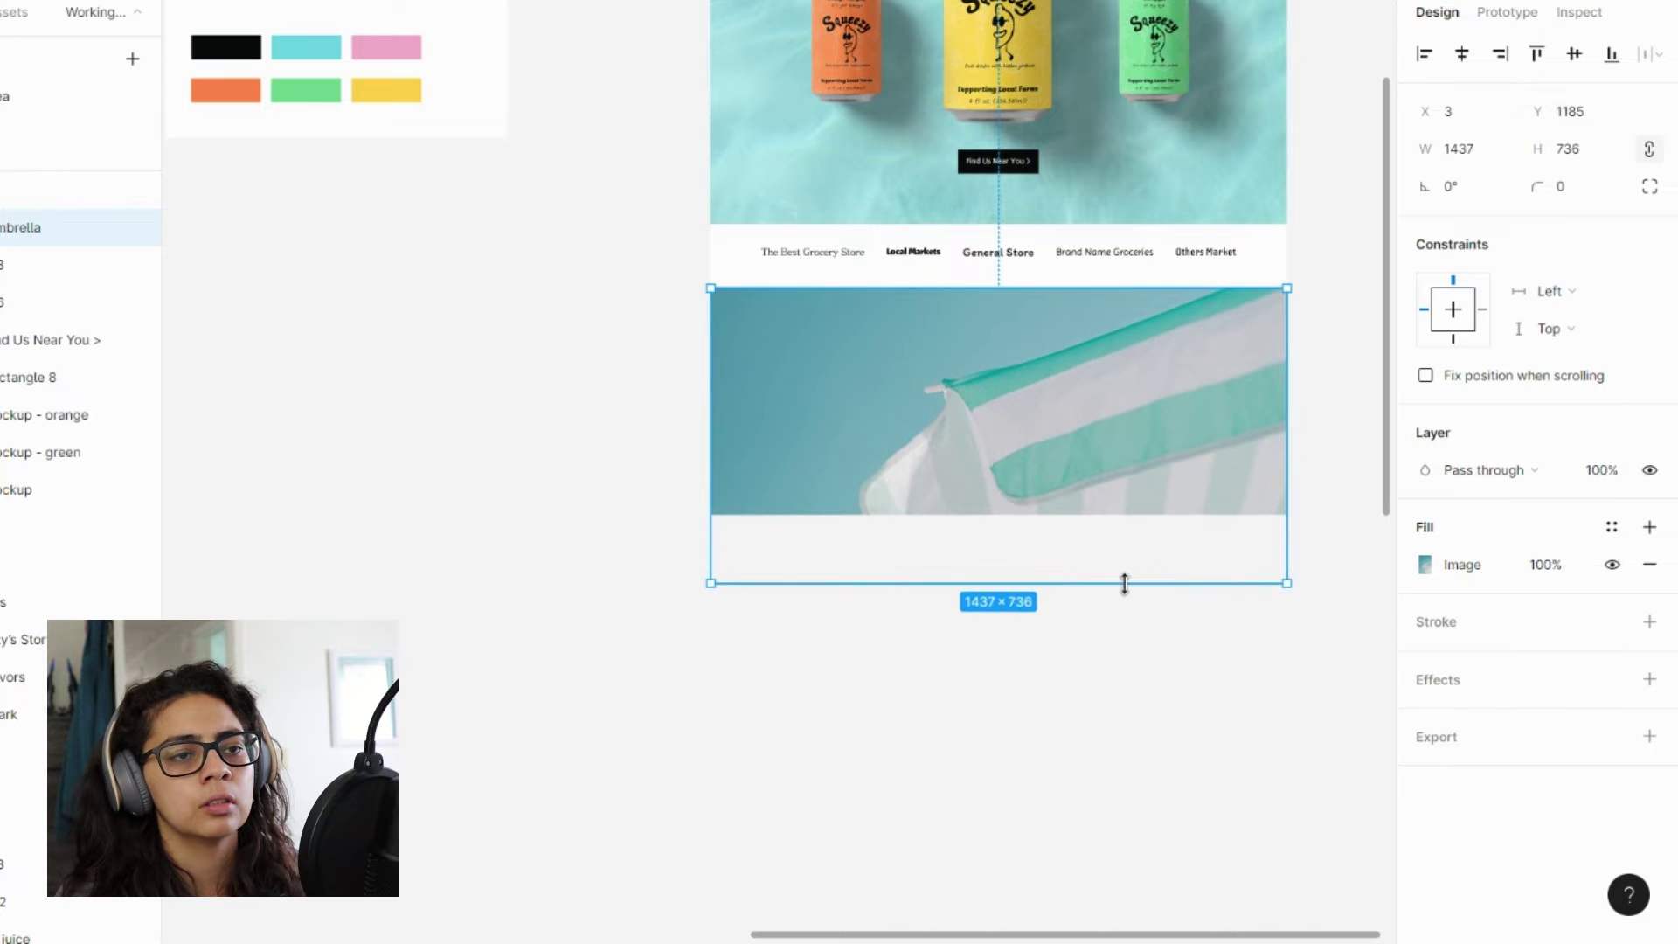
- Resize the umbrella image against the hero section to match its height, and return it full-width to directly below the store names
scroll(1127, 591, up, 3)
scroll(1128, 592, up, 3)
drag(1124, 708, 1105, 231)
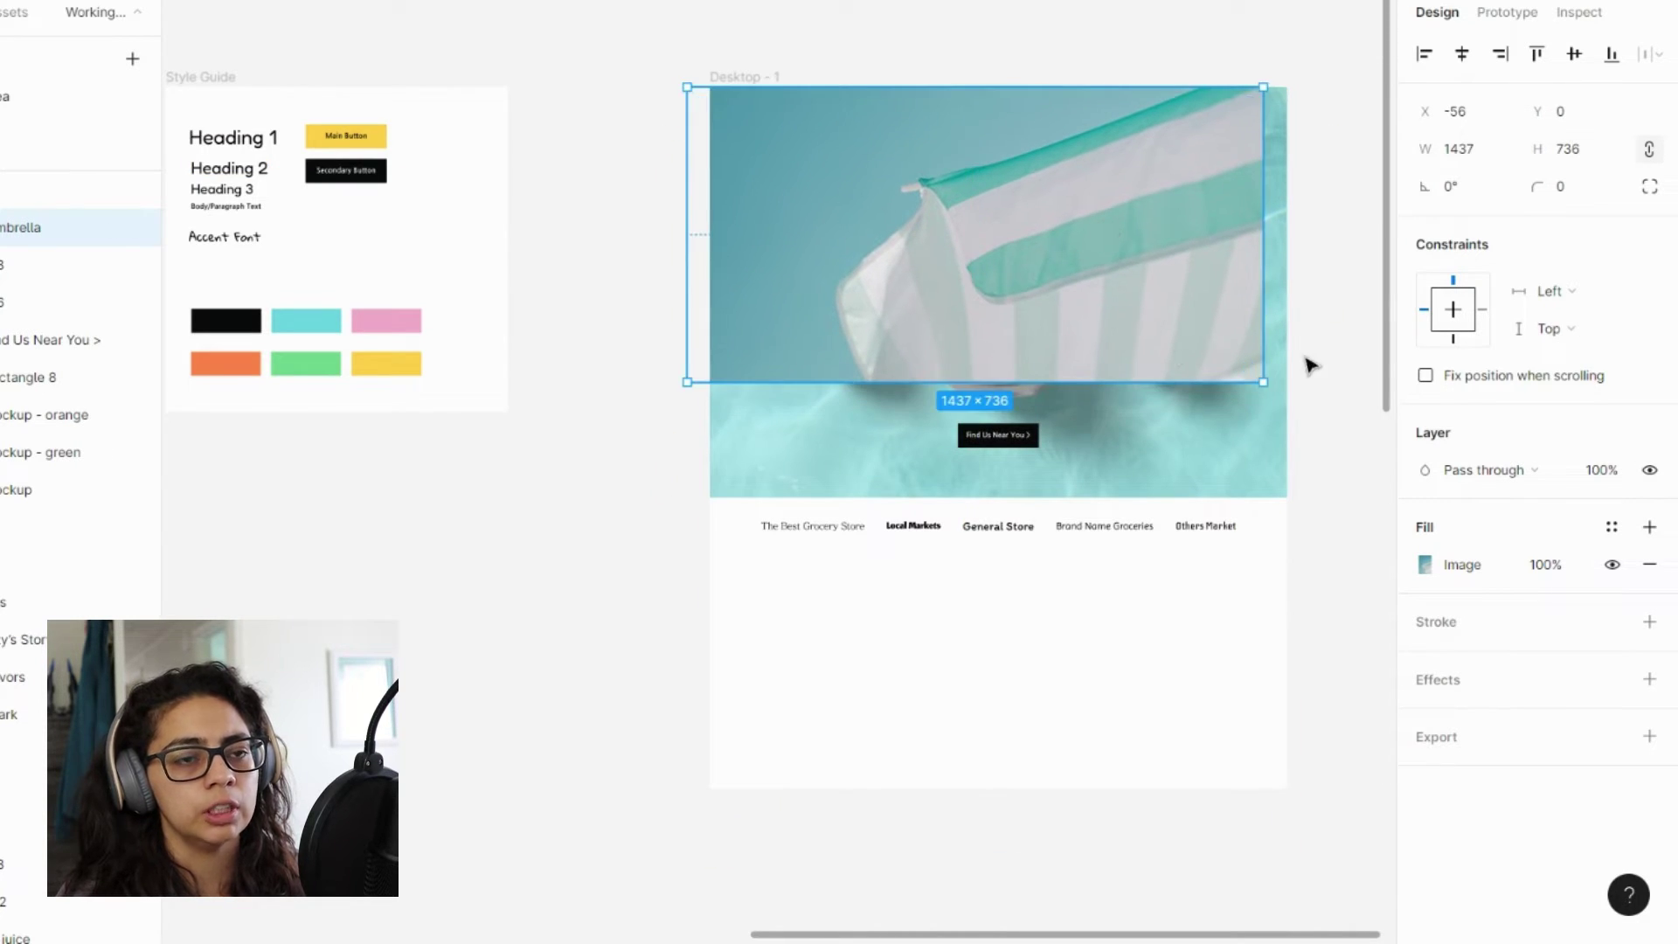
drag(1258, 376, 1287, 496)
drag(1125, 428, 1053, 830)
drag(617, 680, 1066, 656)
- Extend the Desktop - 1 frame to a height of 2192 so it ends at the umbrella image's lower edge
click(728, 61)
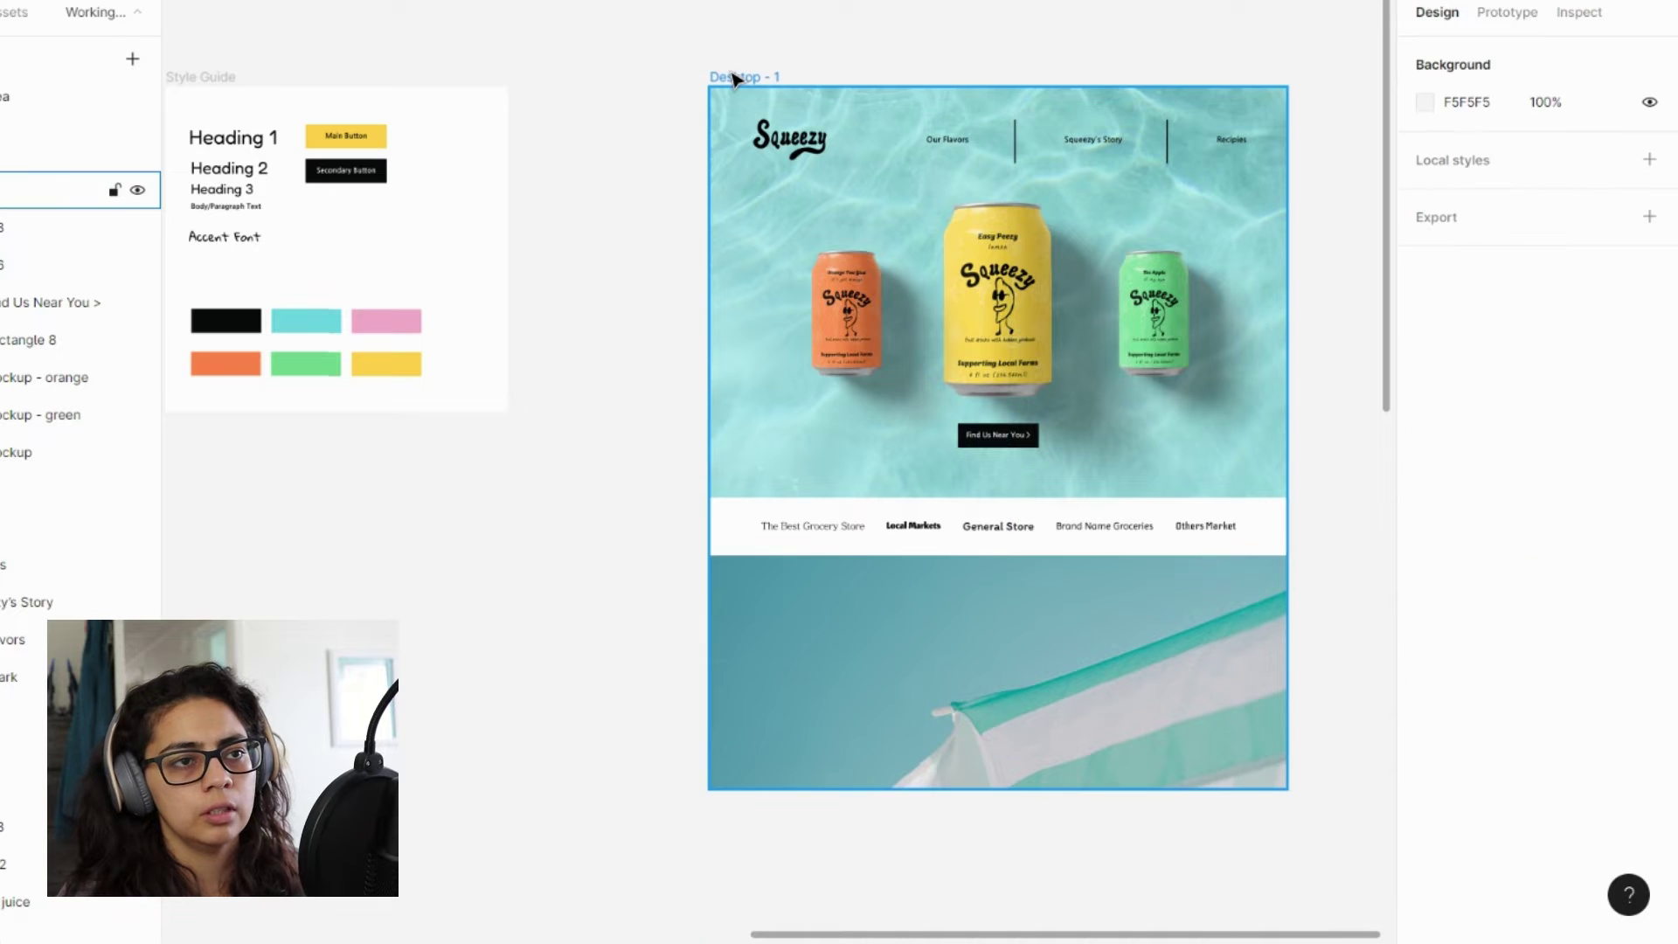
click(874, 192)
scroll(944, 560, down, 3)
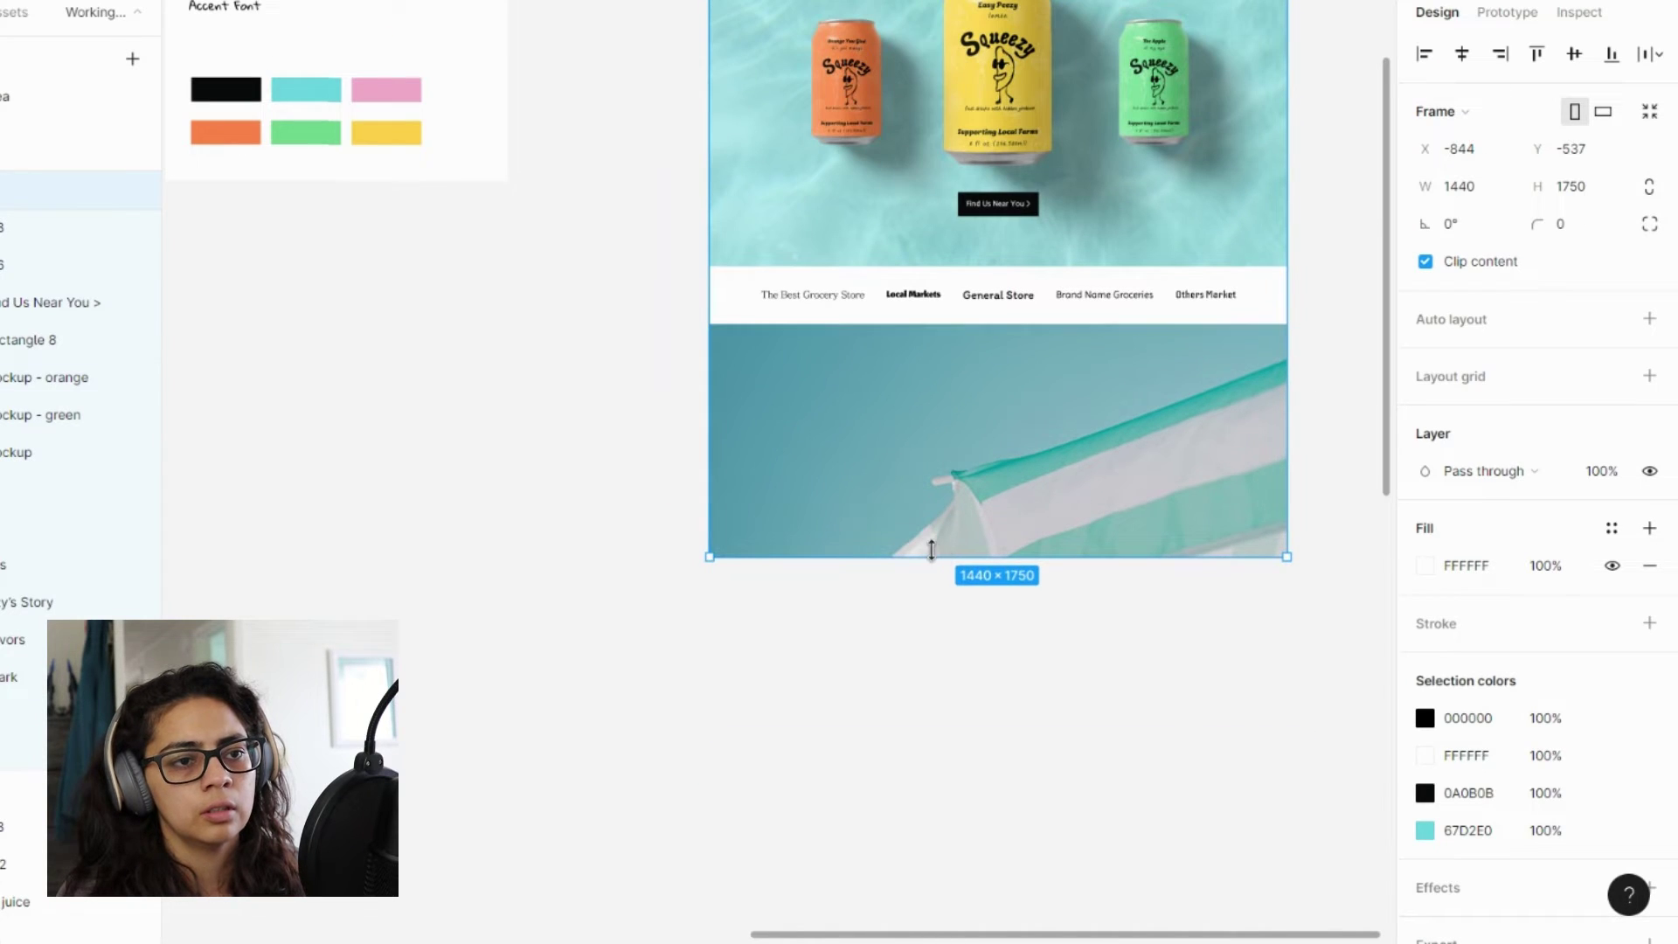
drag(932, 549, 938, 738)
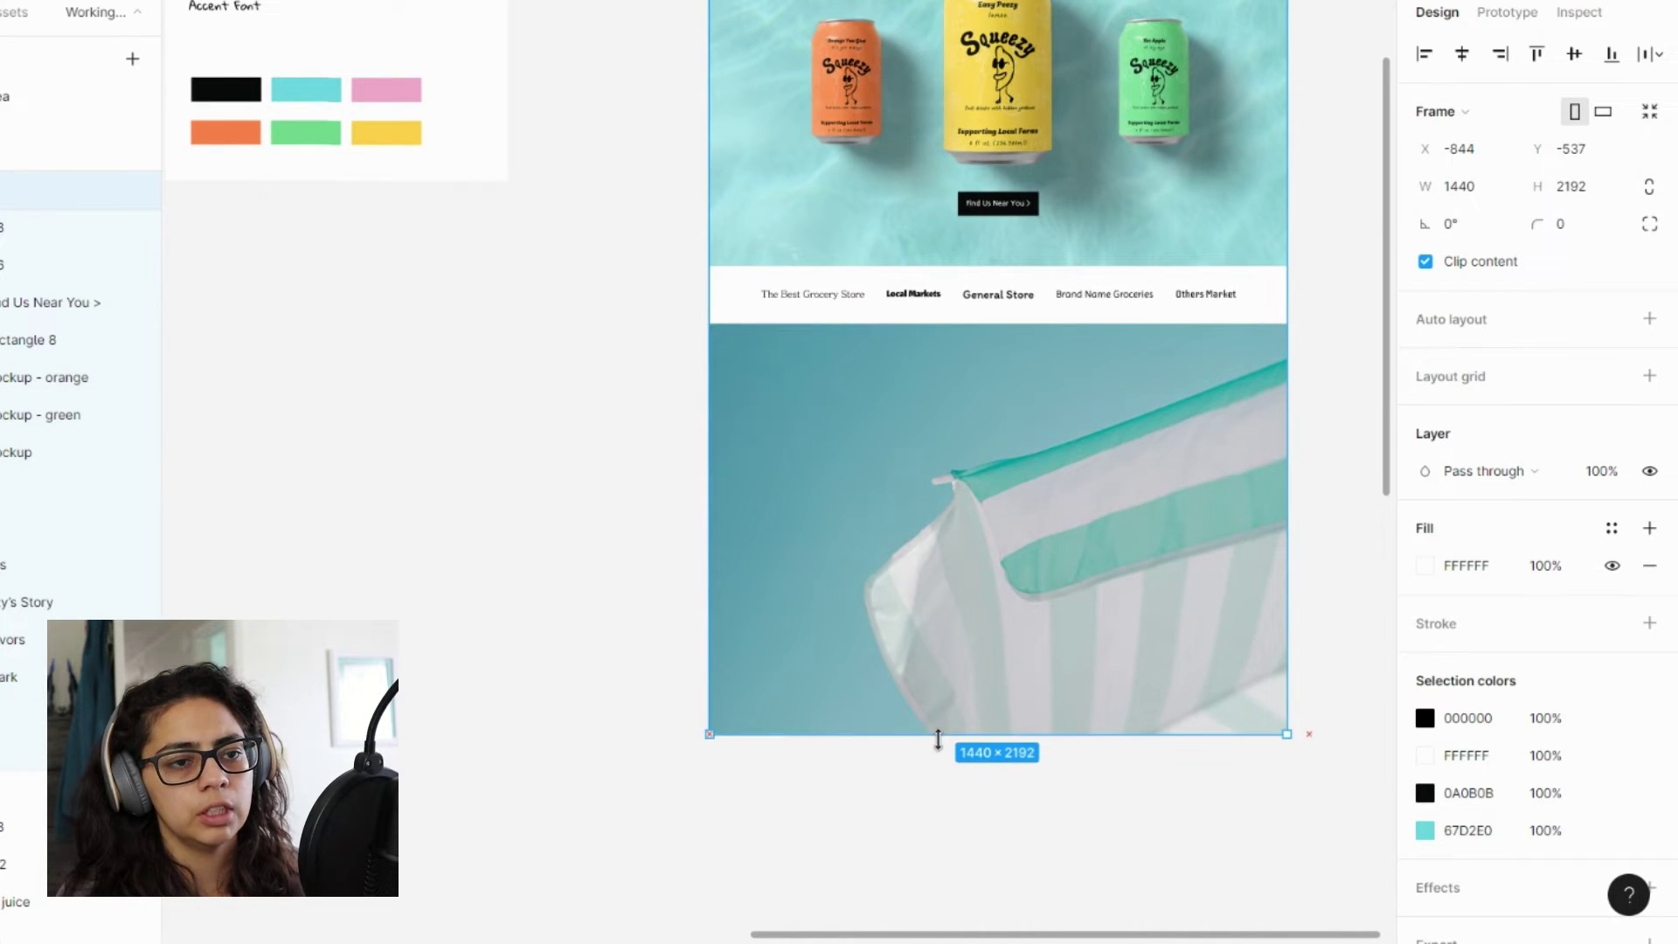
click(881, 760)
- Copy Heading 1 from the Style Guide onto the umbrella image at about X 581, Y 1436 and start replacing its text with "Brows"
scroll(555, 613, down, 3)
scroll(559, 595, left, 5)
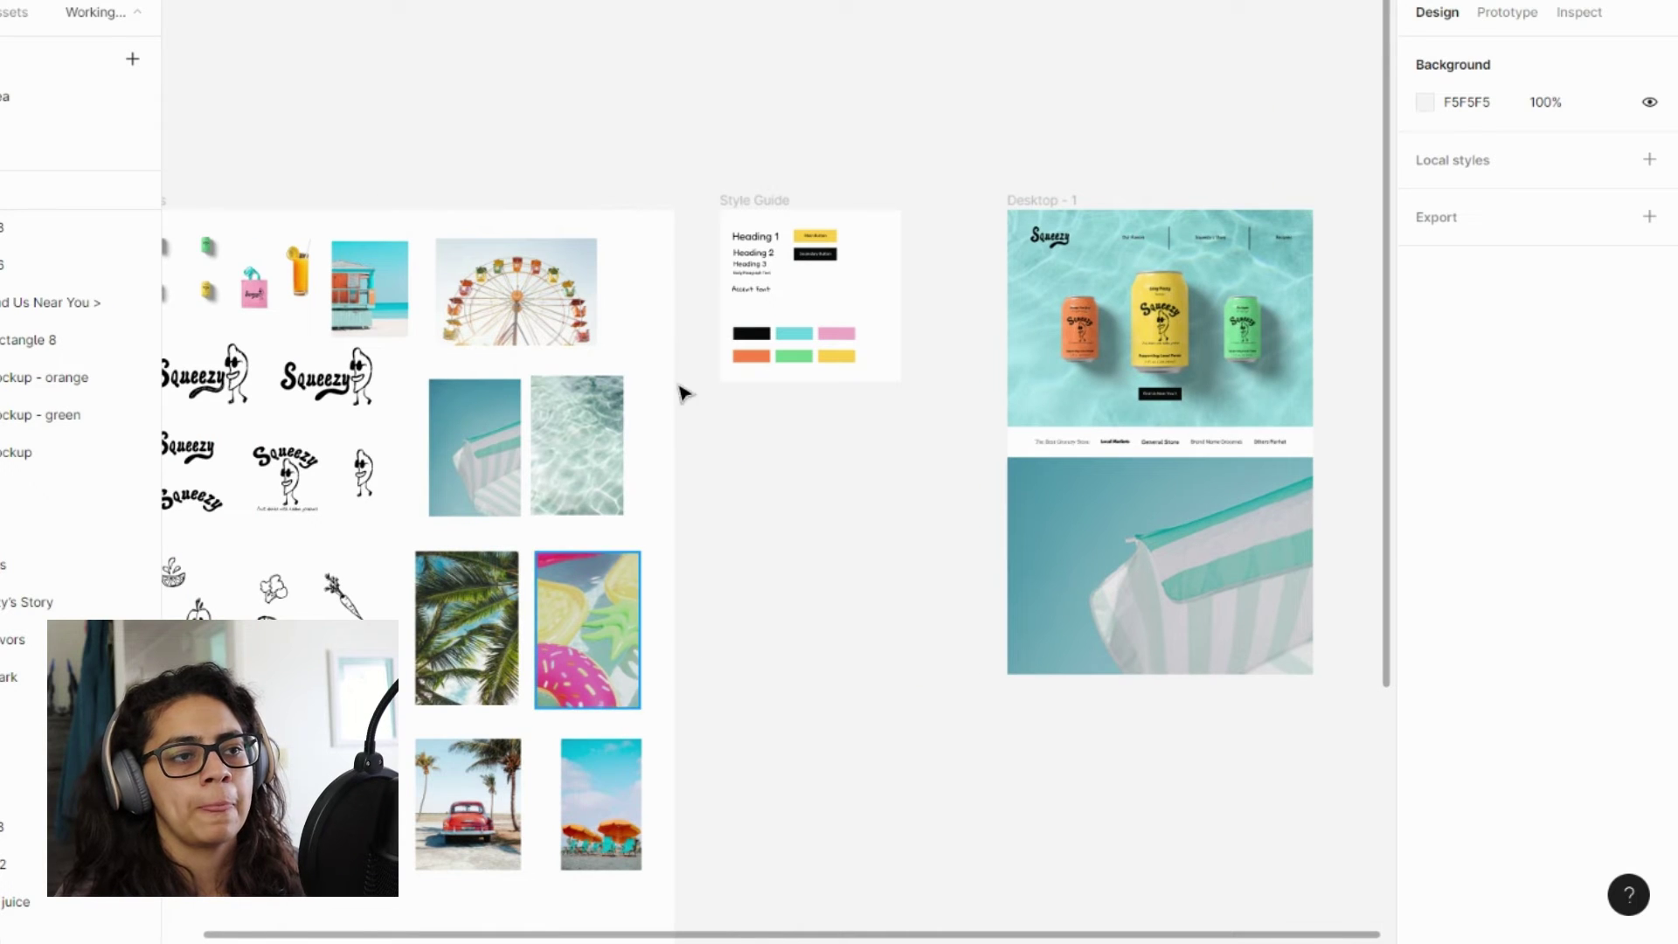
scroll(775, 548, down, 1)
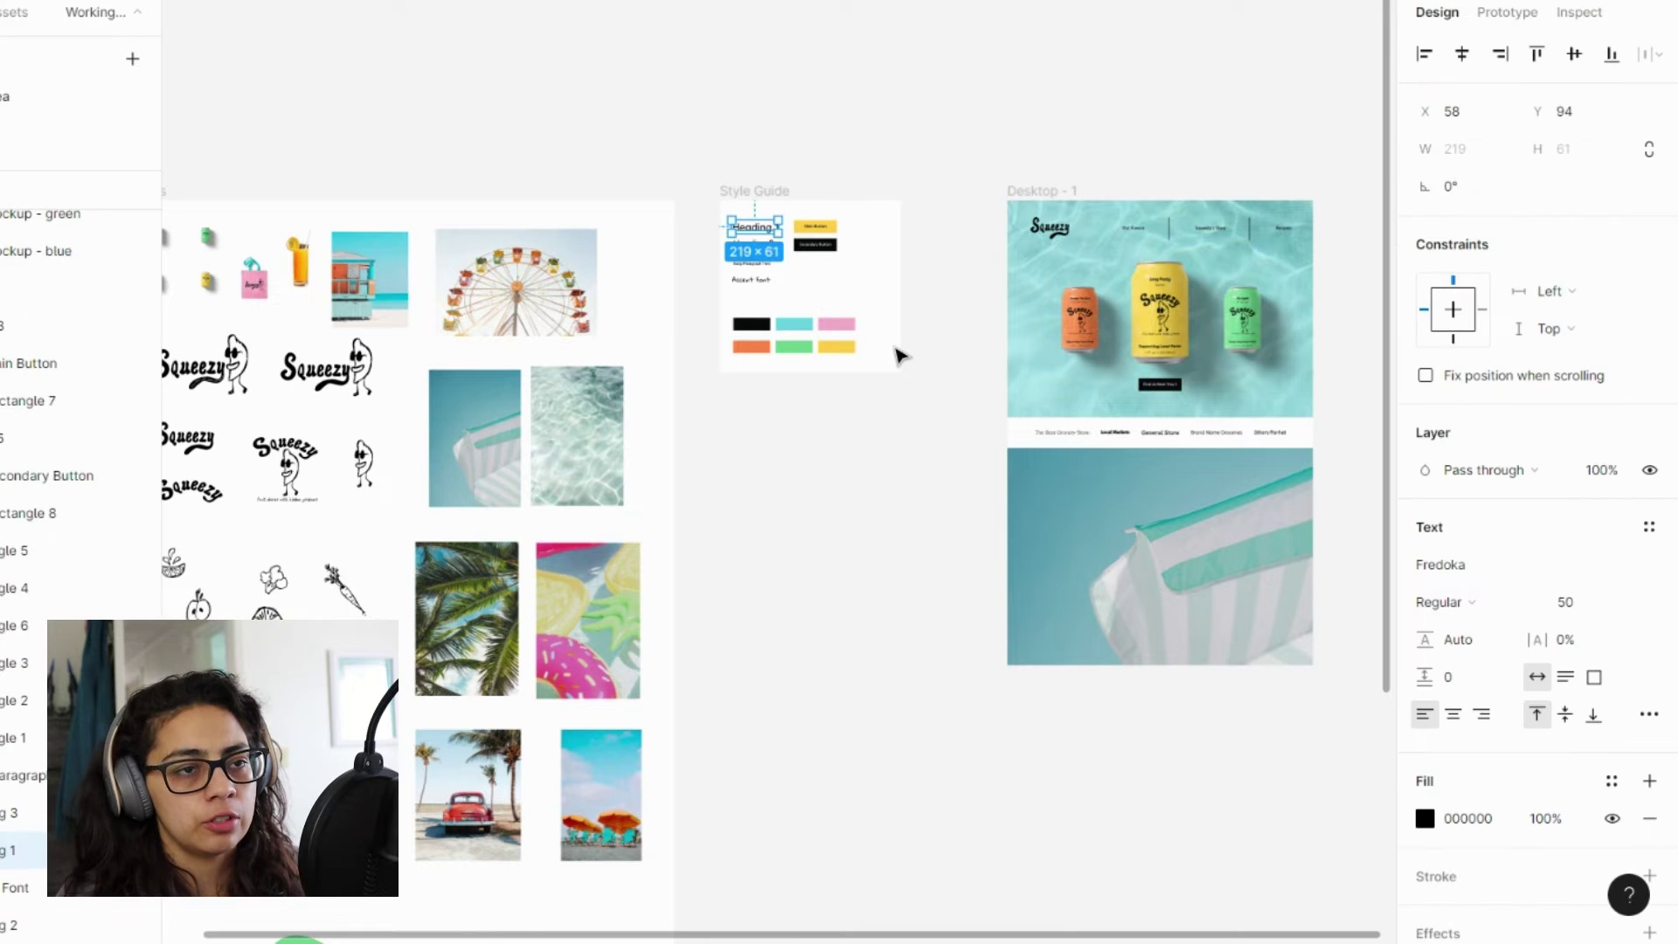
key(ctrl+v)
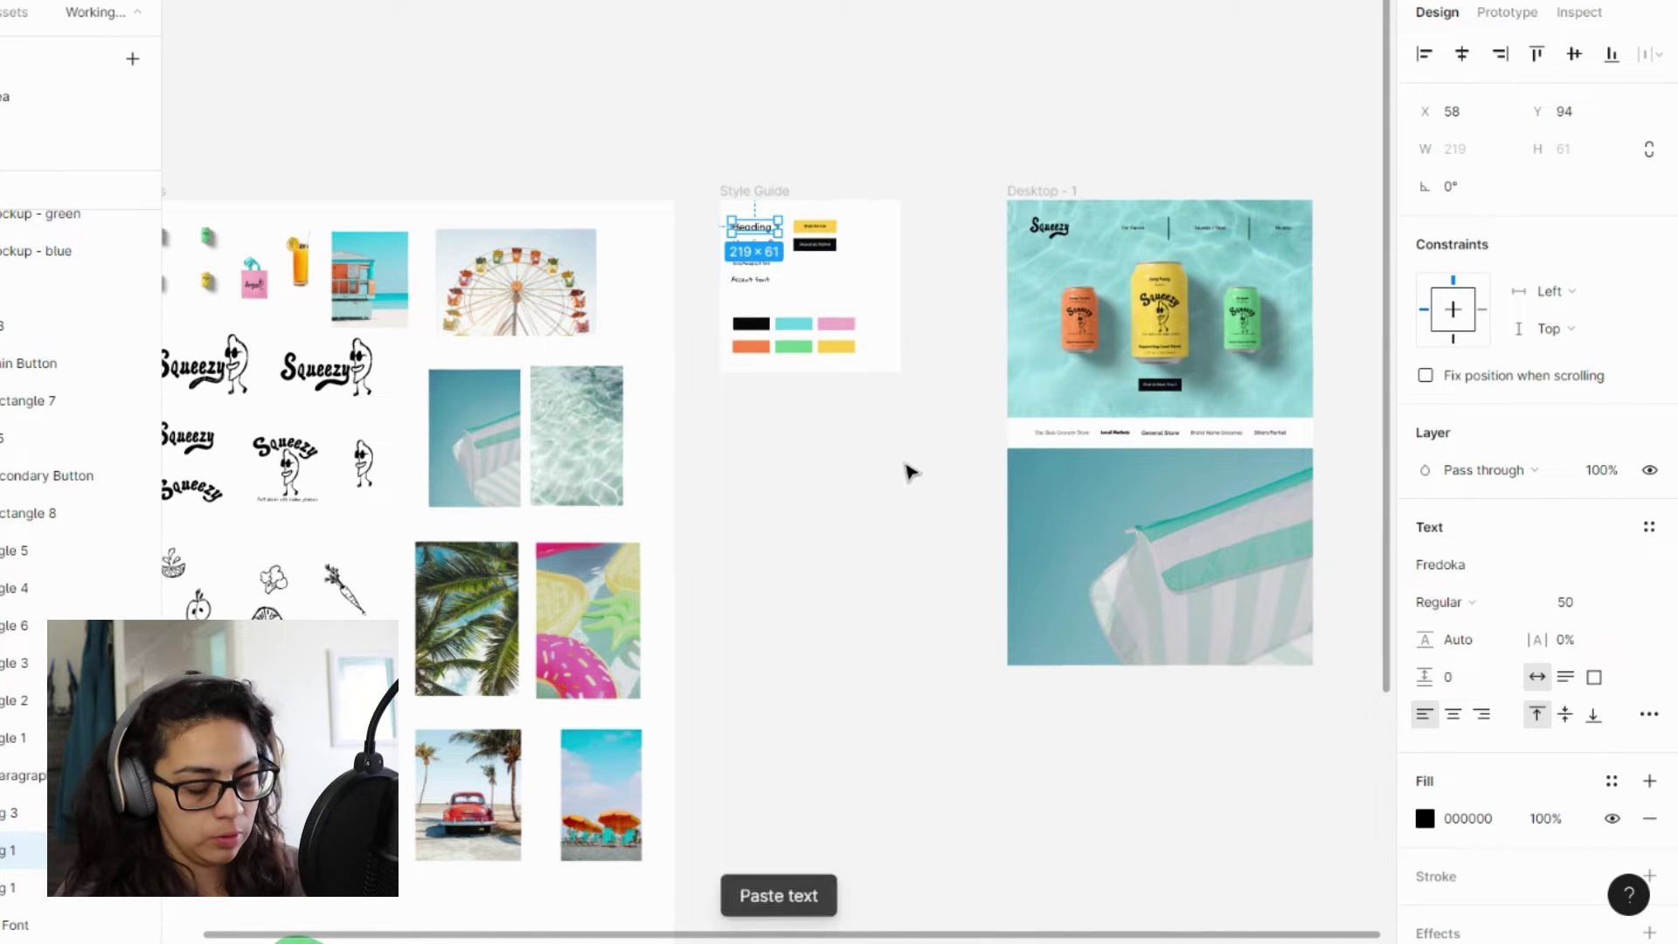
drag(1134, 514, 1153, 512)
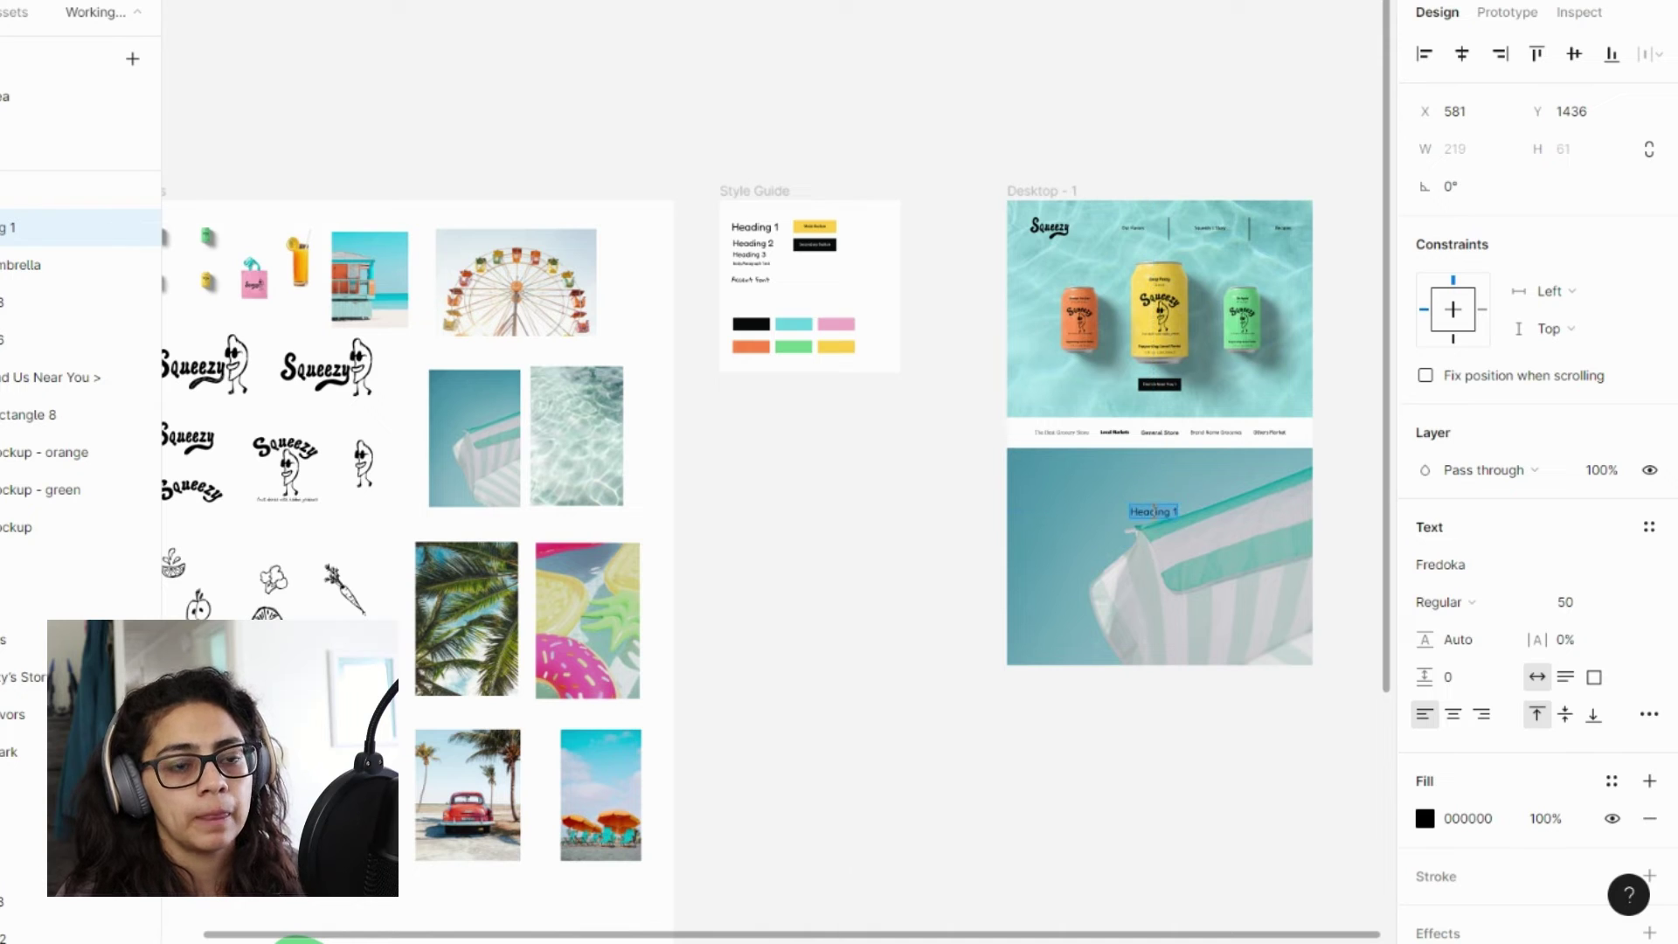
text(Brows)
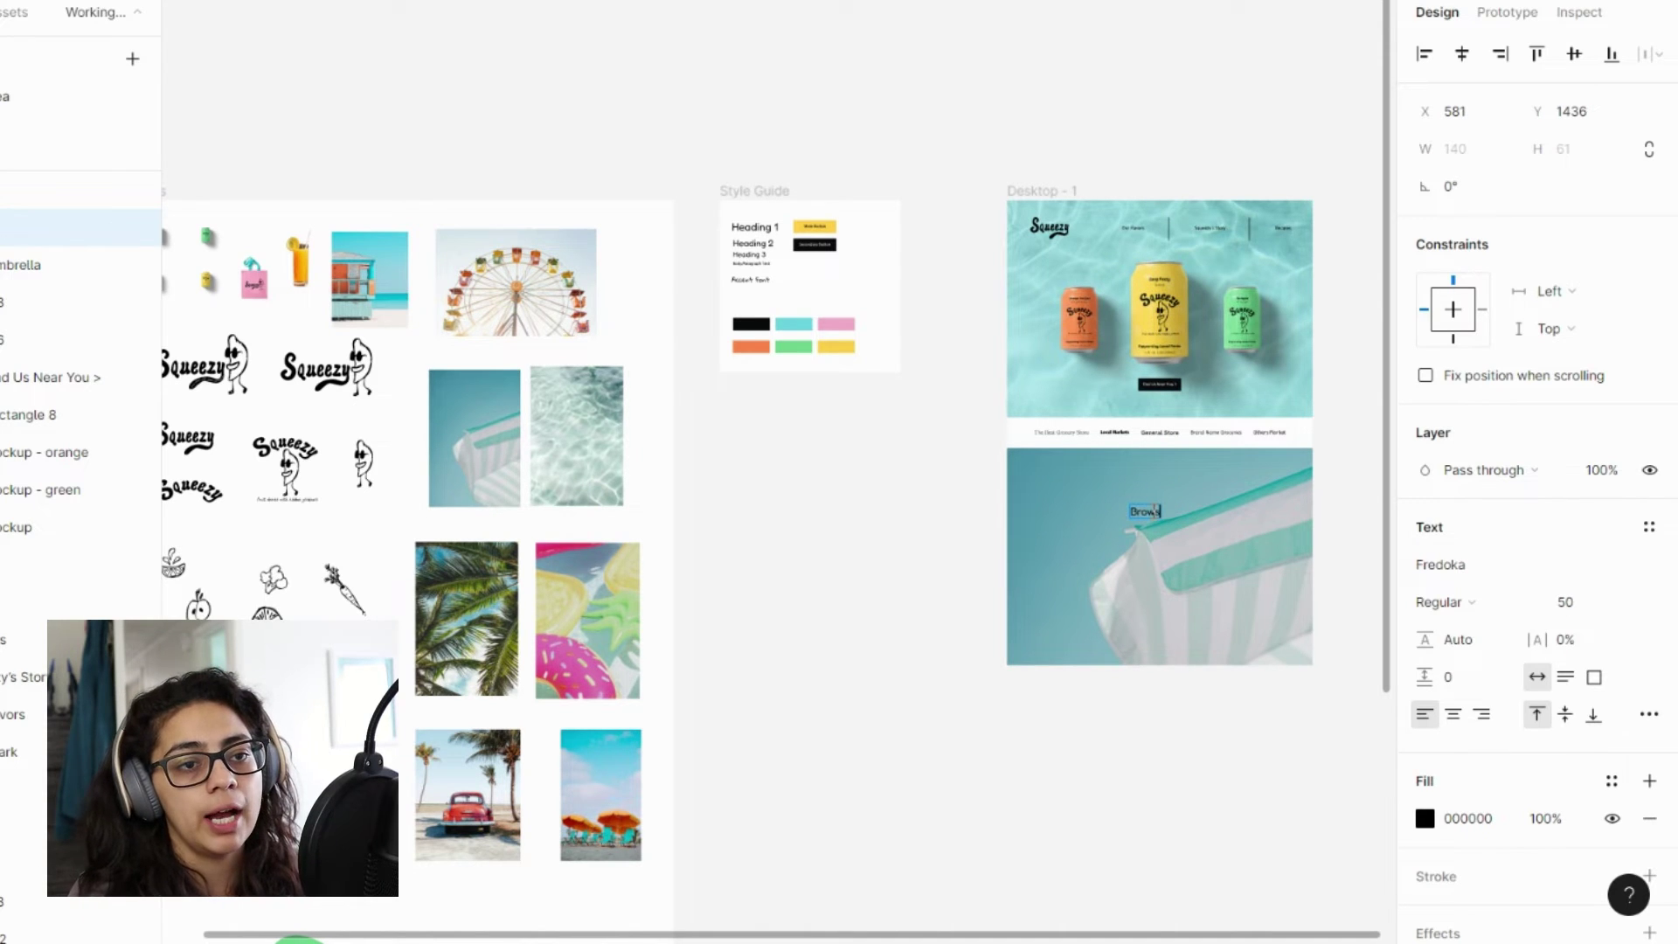
- Complete the heading text as "Browse Our Flavors" and place it near the upper middle of the umbrella image
text(e Our Flavors)
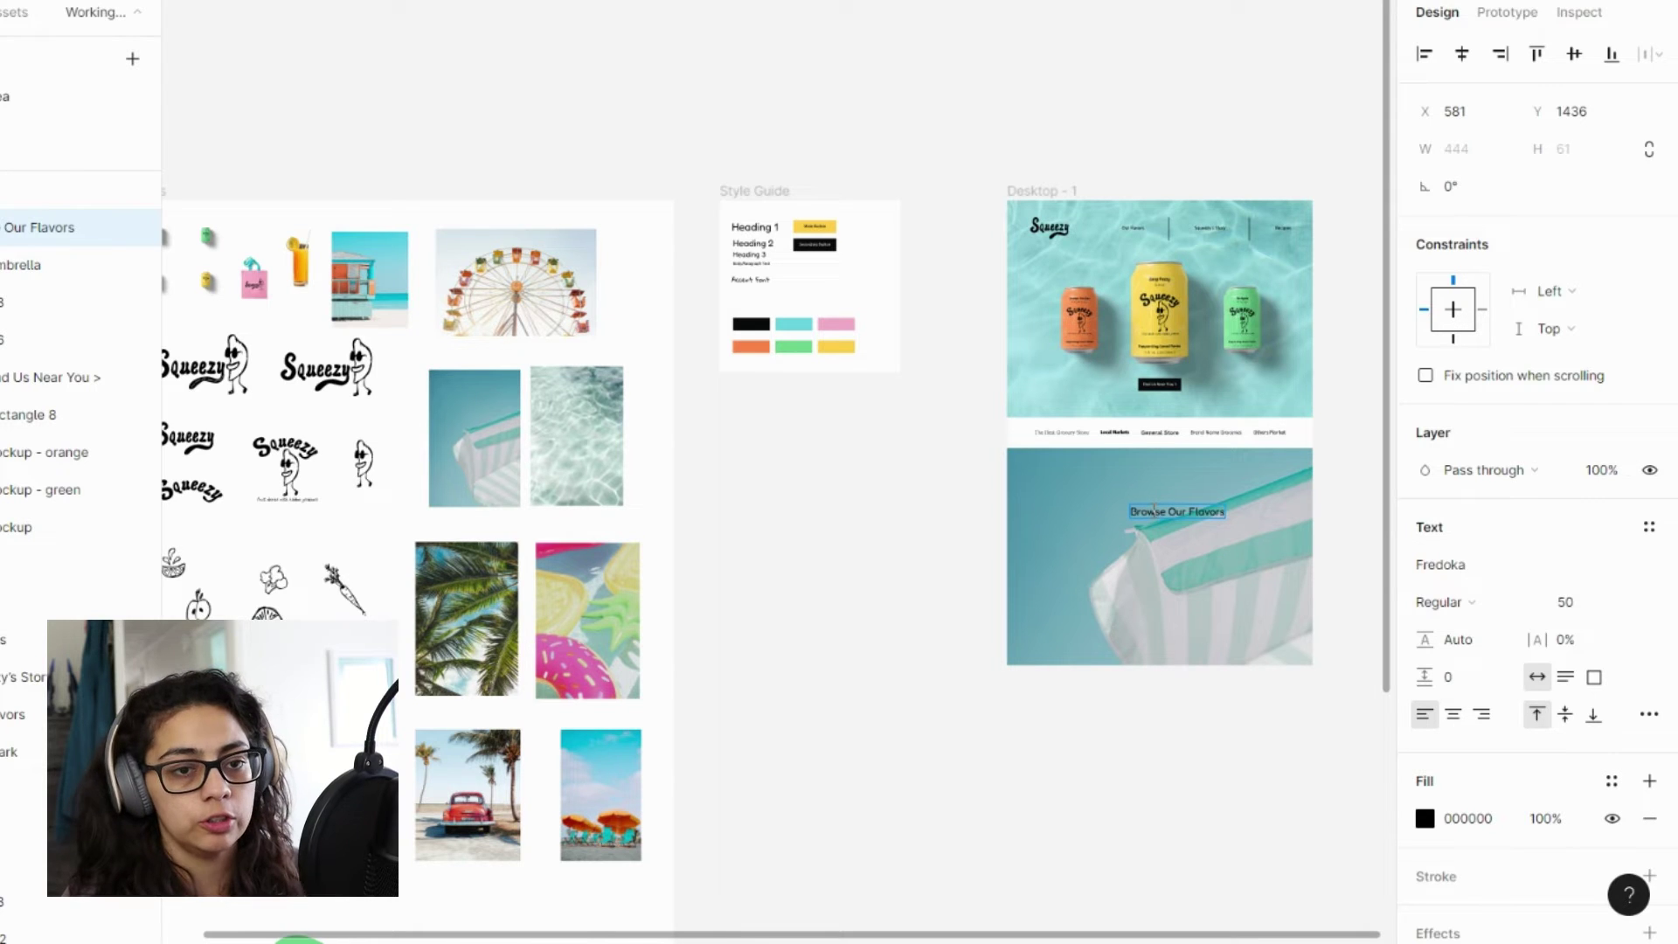
key(Escape)
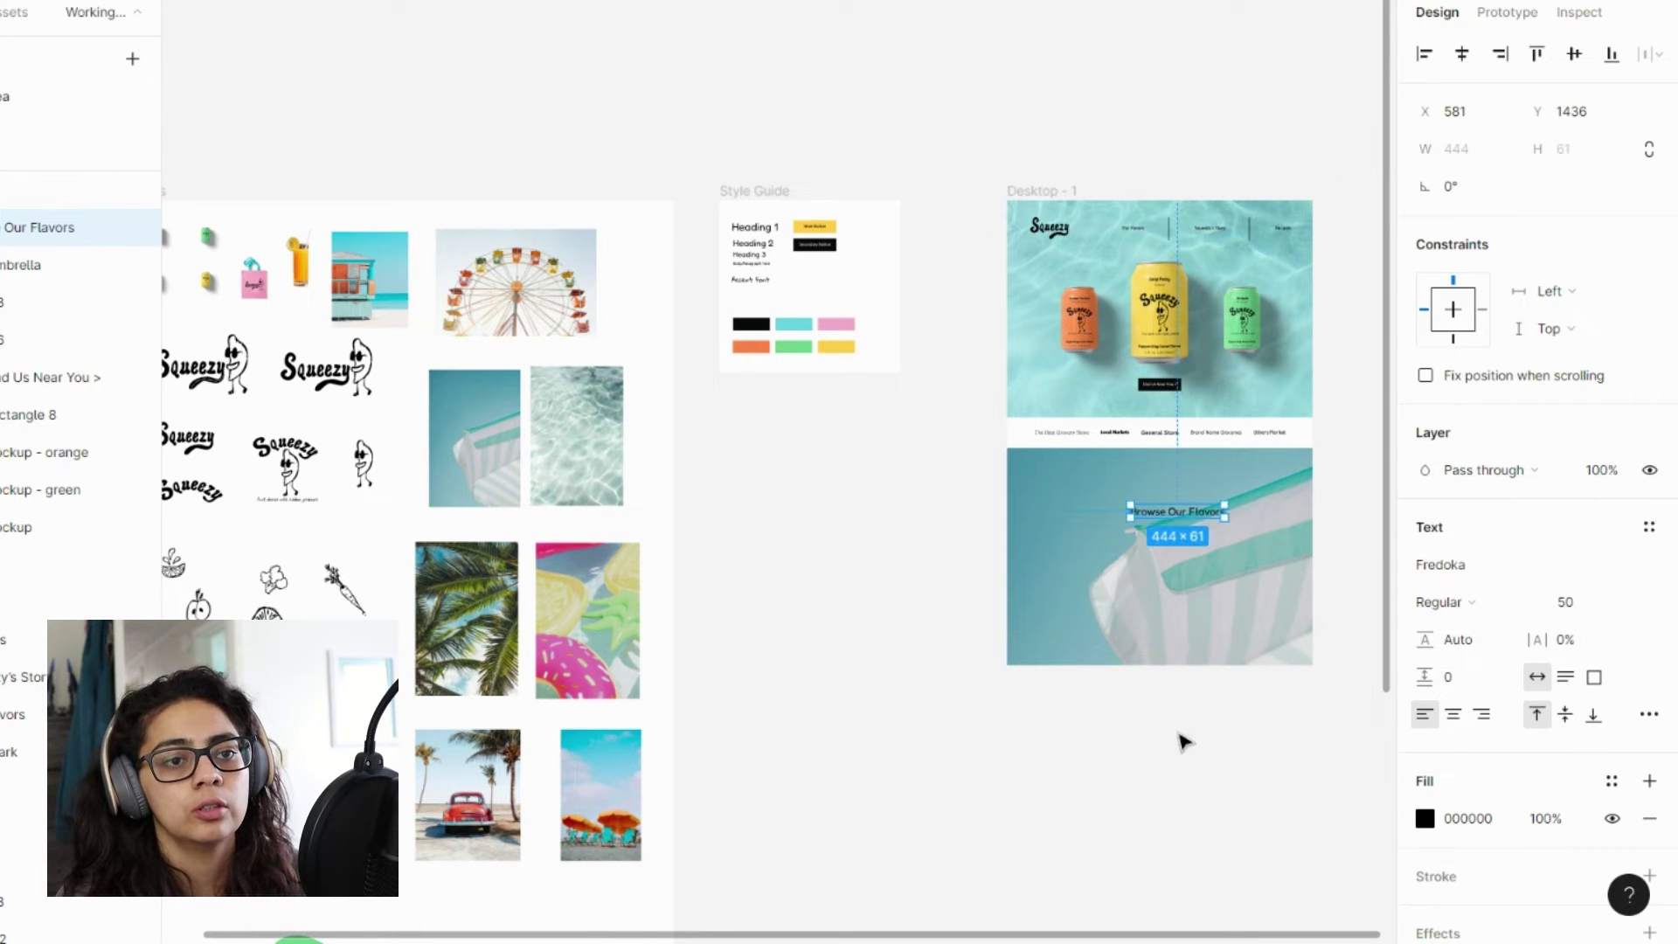
drag(1189, 522, 1174, 508)
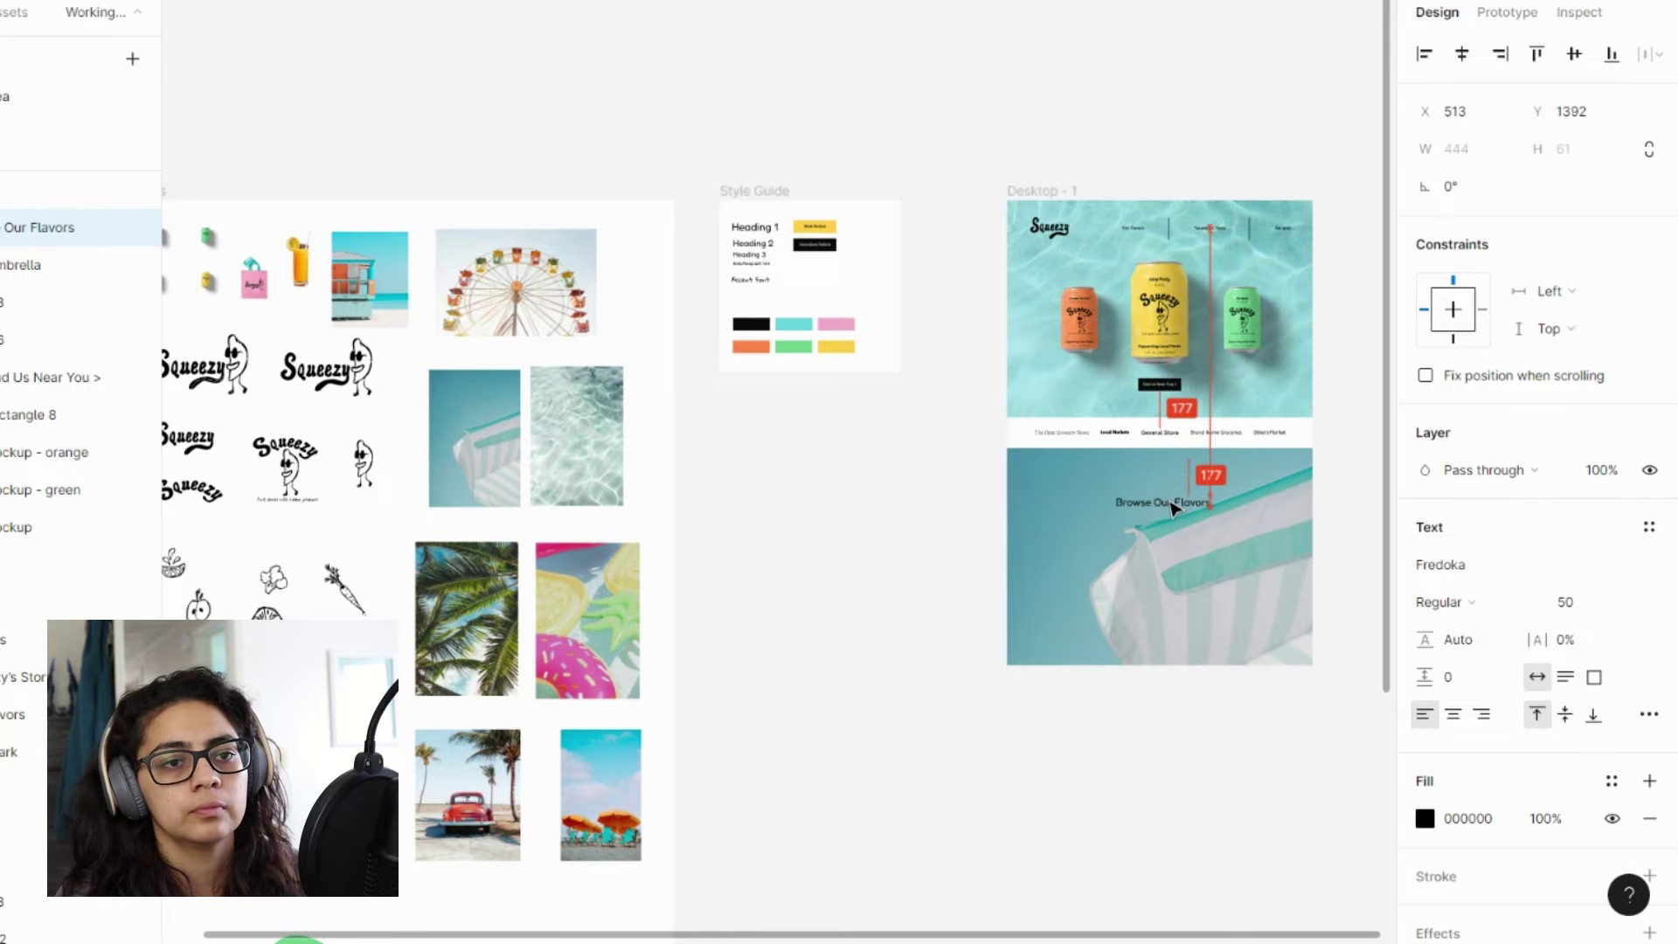
- Narrow the umbrella image to a width of 1440 so it ends at the Desktop - 1 frame's edge
click(1285, 573)
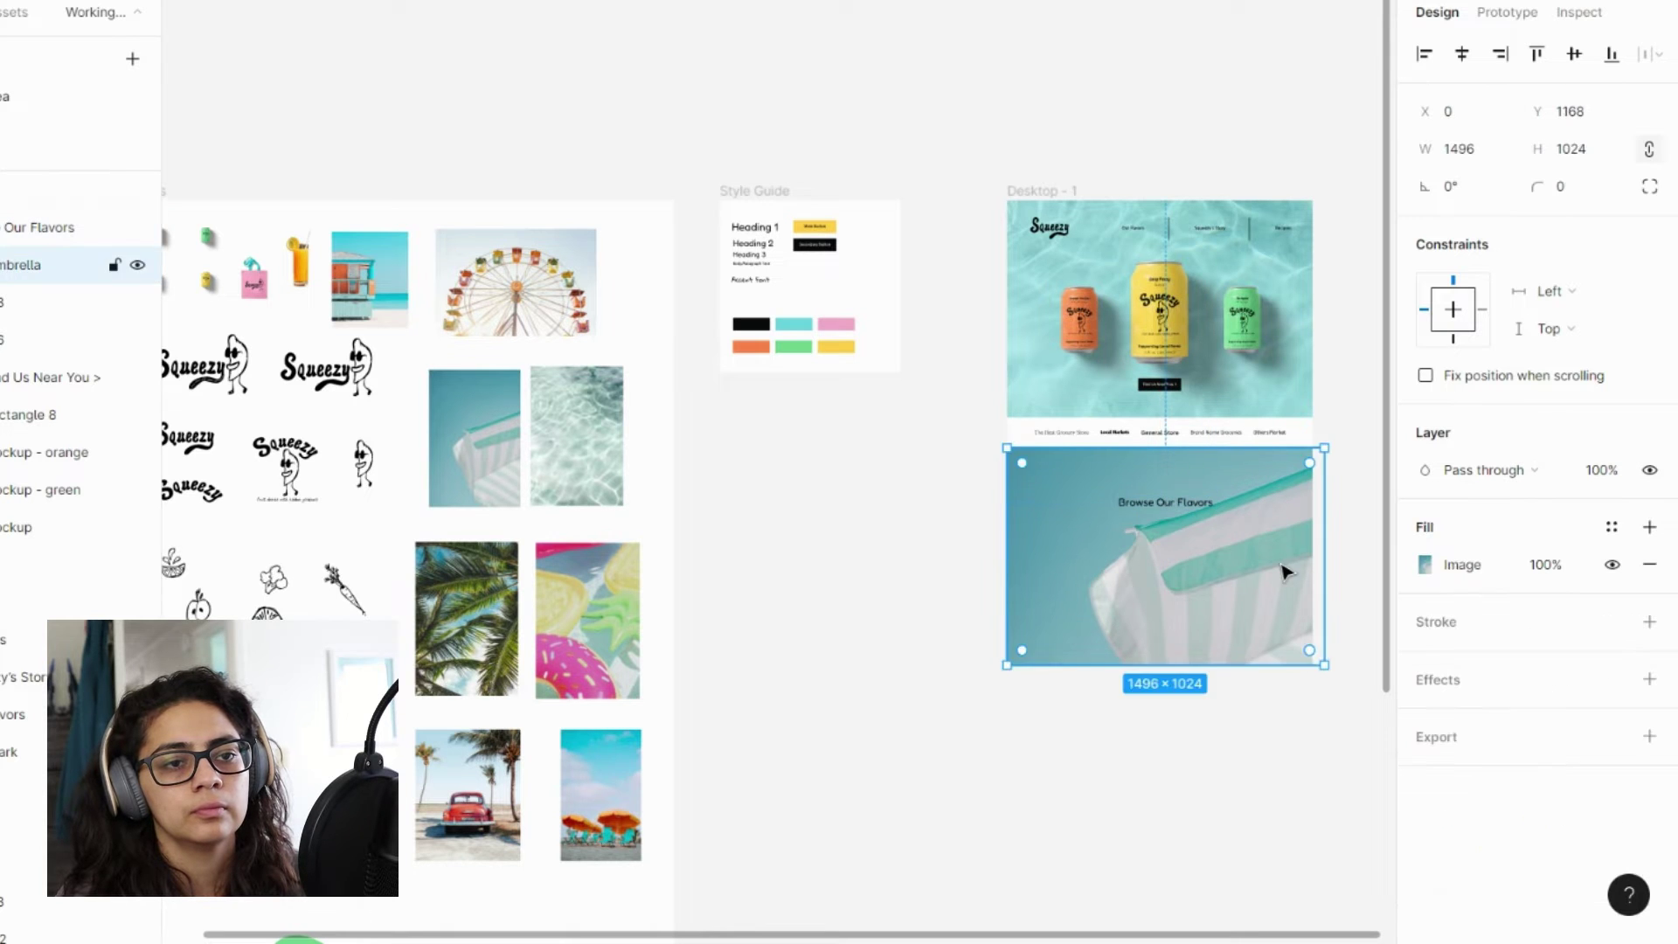
scroll(1285, 574, up, 3)
scroll(1285, 573, up, 5)
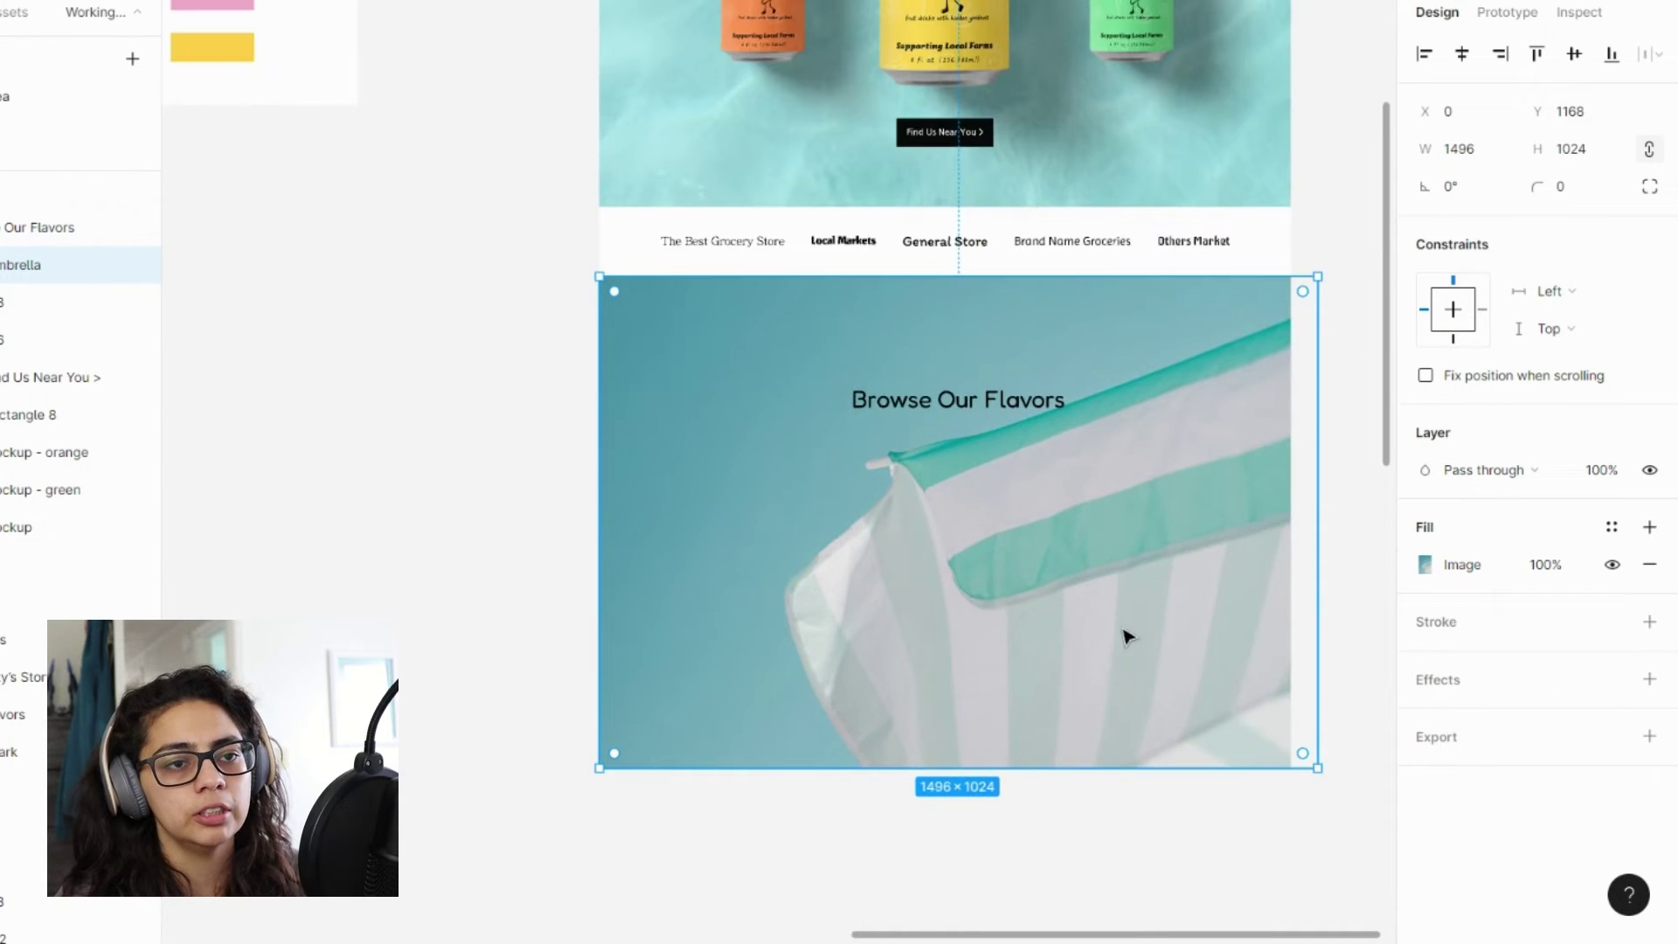
drag(1317, 562, 1304, 562)
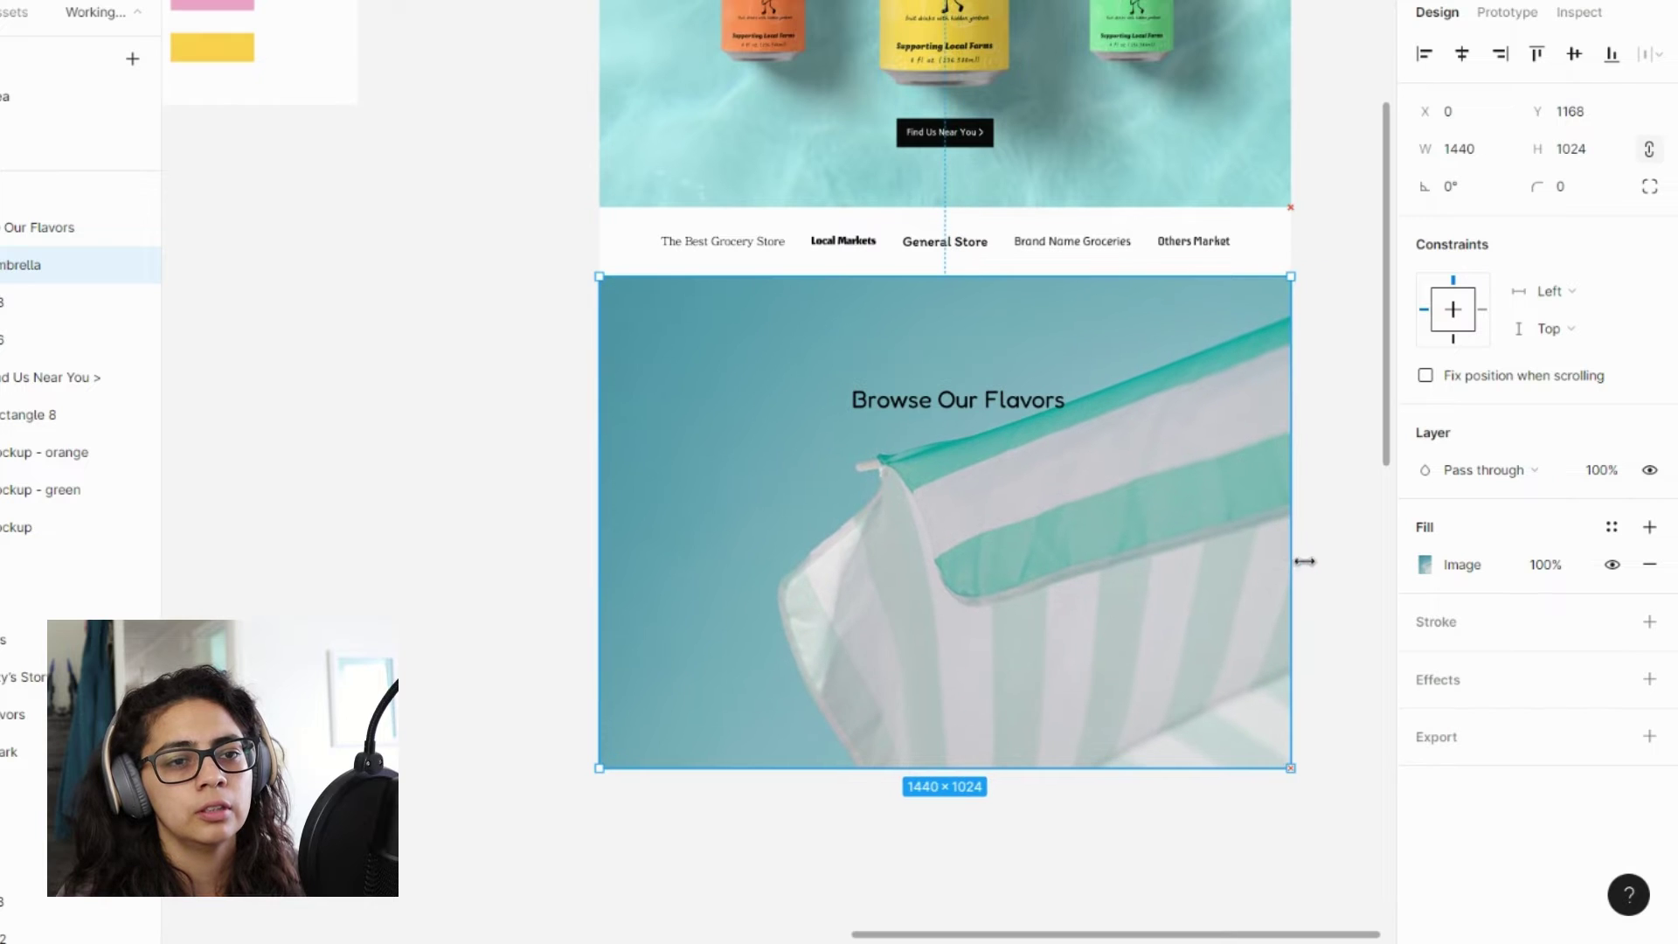
- Try fill opacities of 60%, 50%, 40% and again 50% on the umbrella image
click(1545, 563)
text(60)
key(Return)
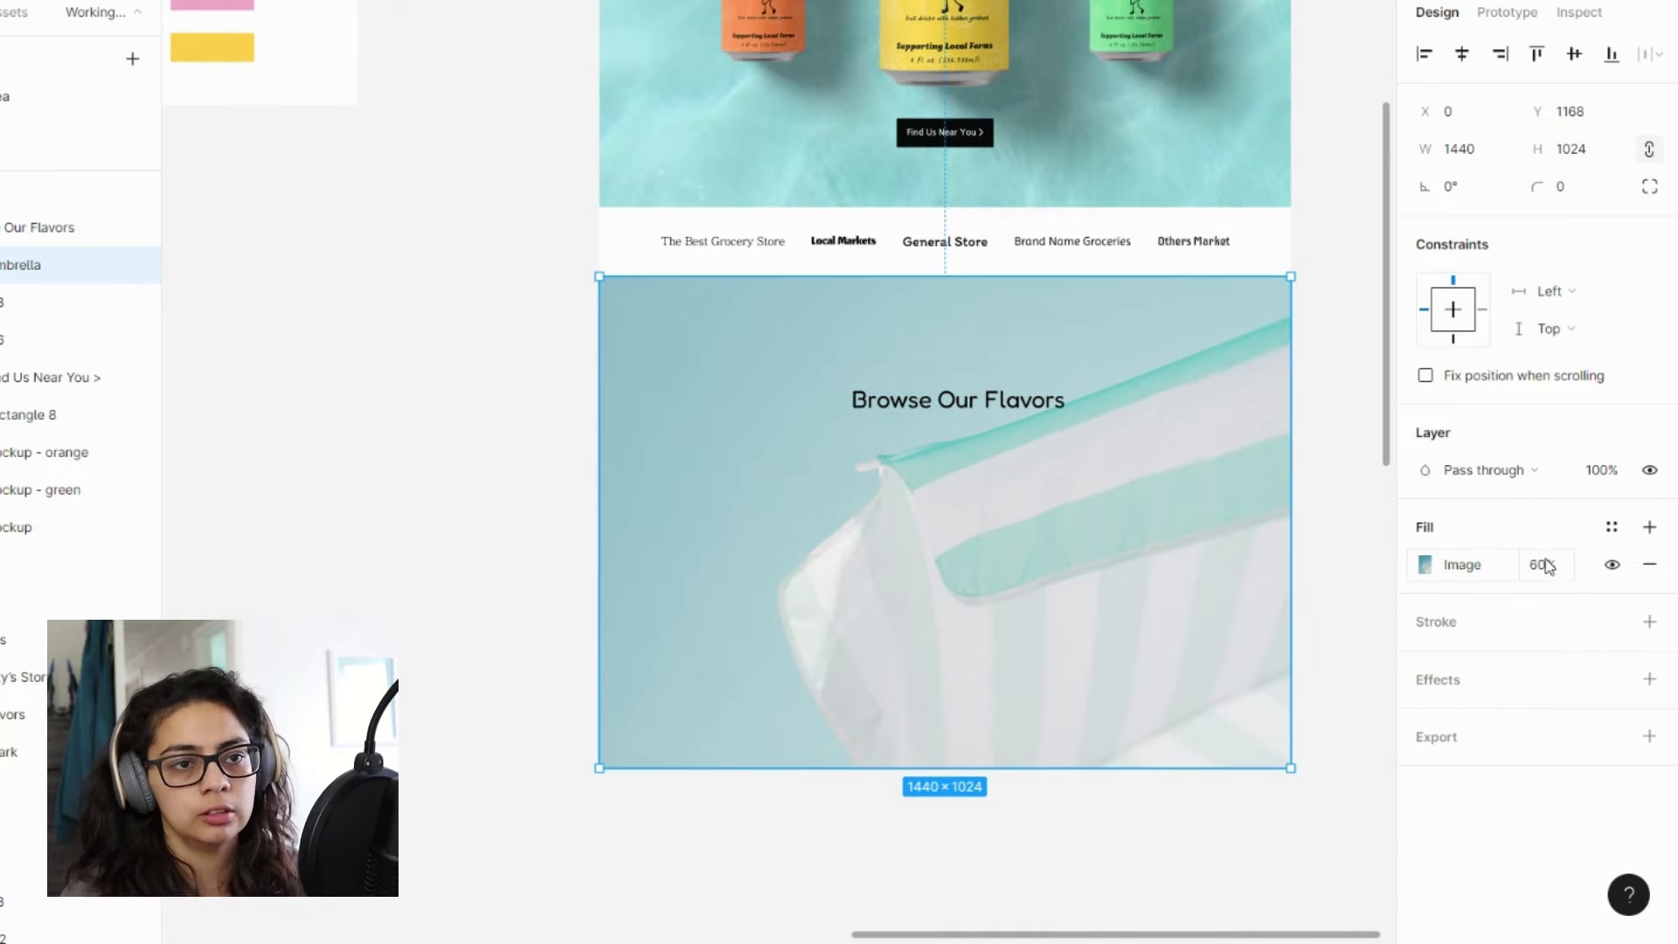
click(1545, 566)
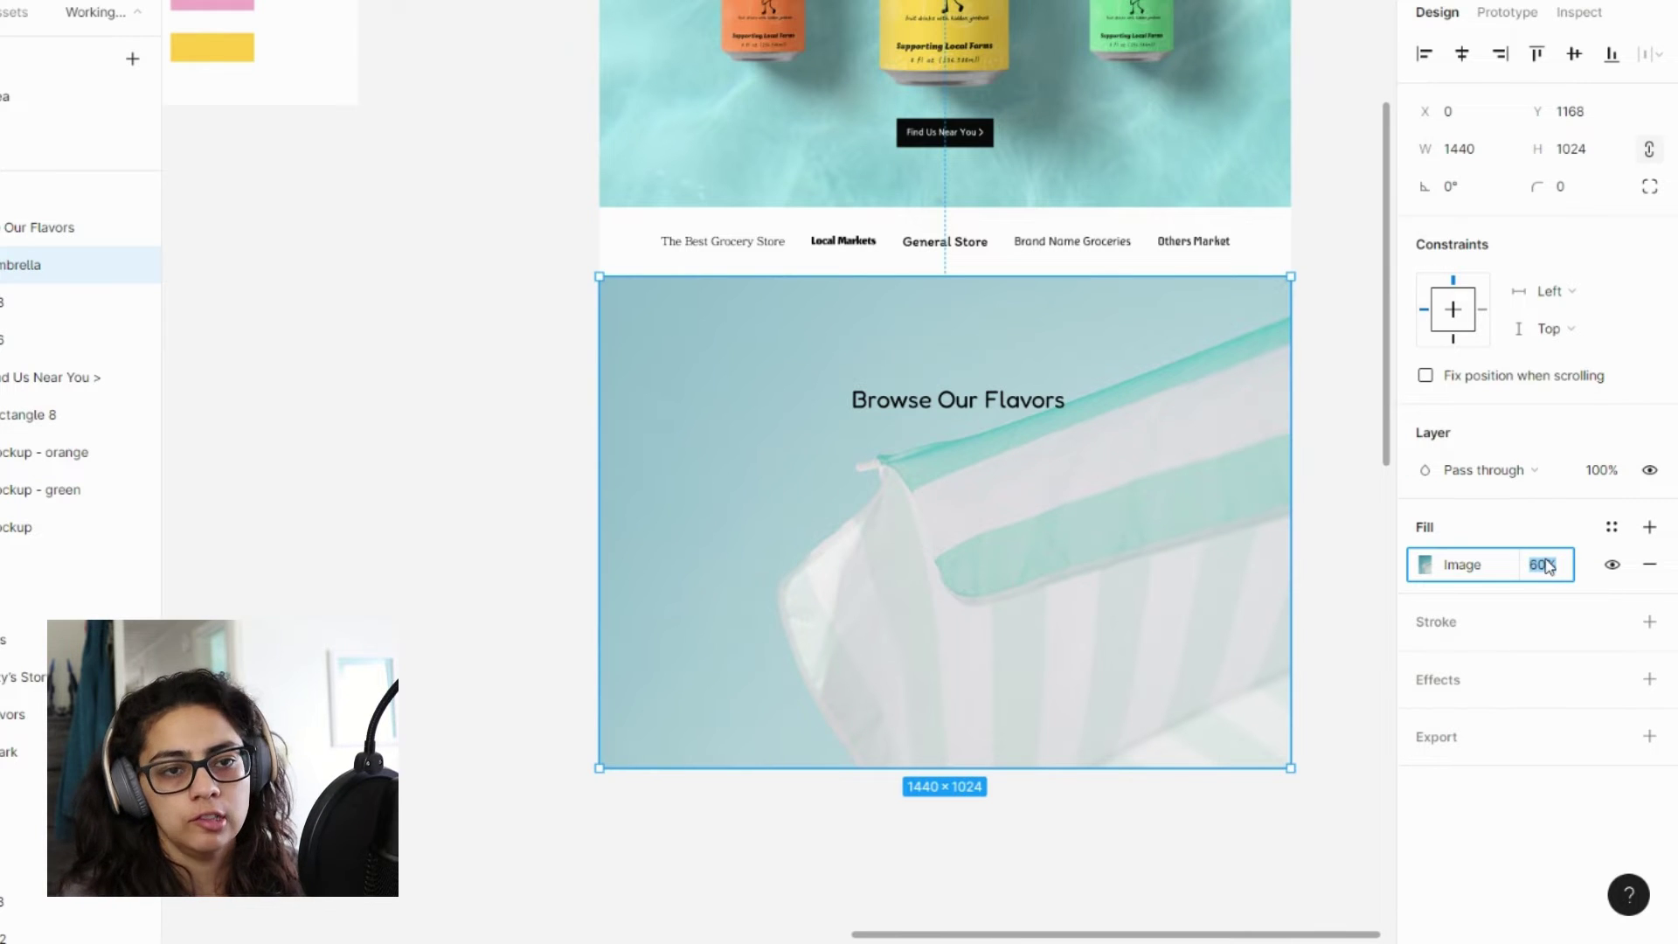
text(50)
key(Return)
click(1545, 566)
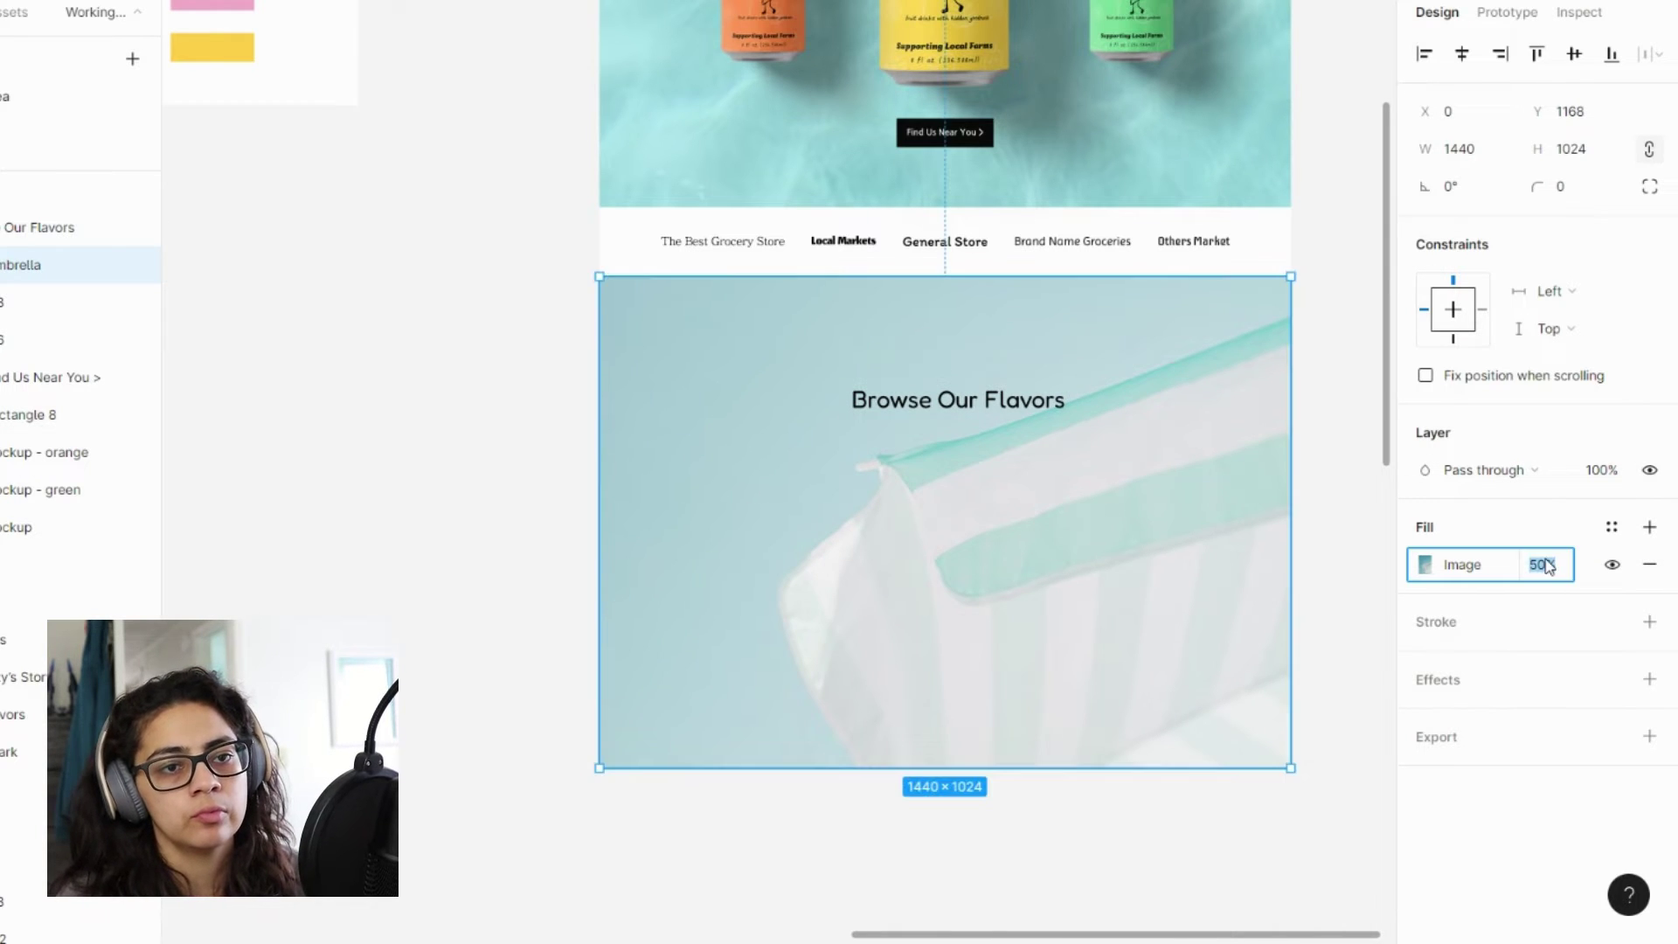
text(40)
key(Return)
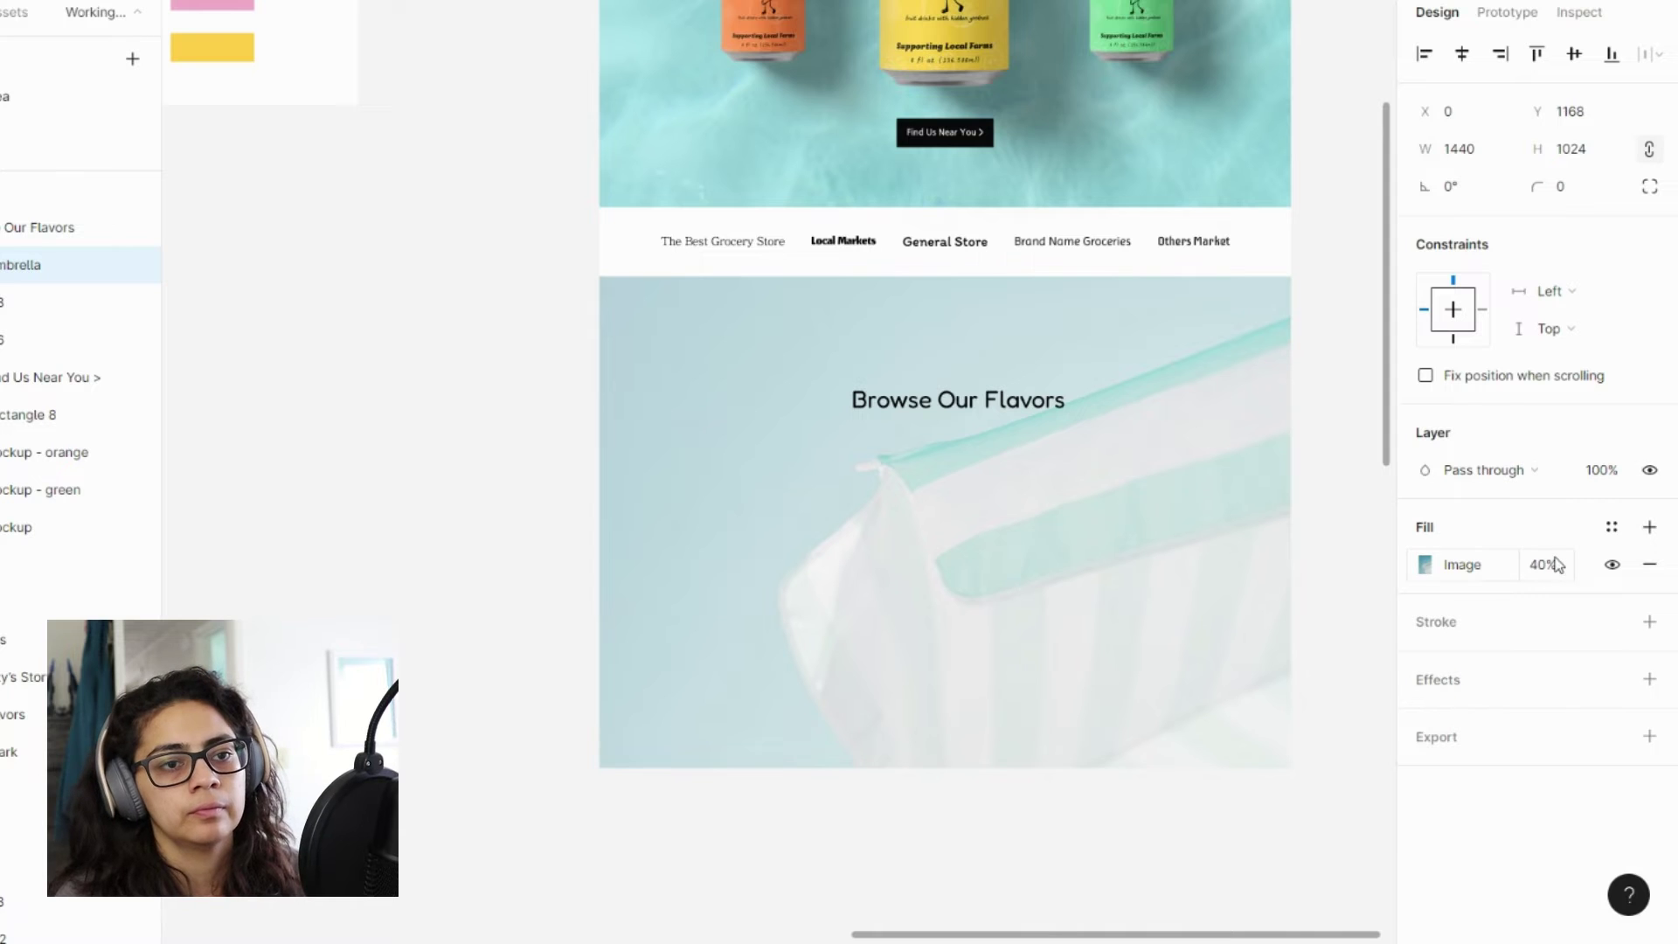
click(1554, 563)
text(5)
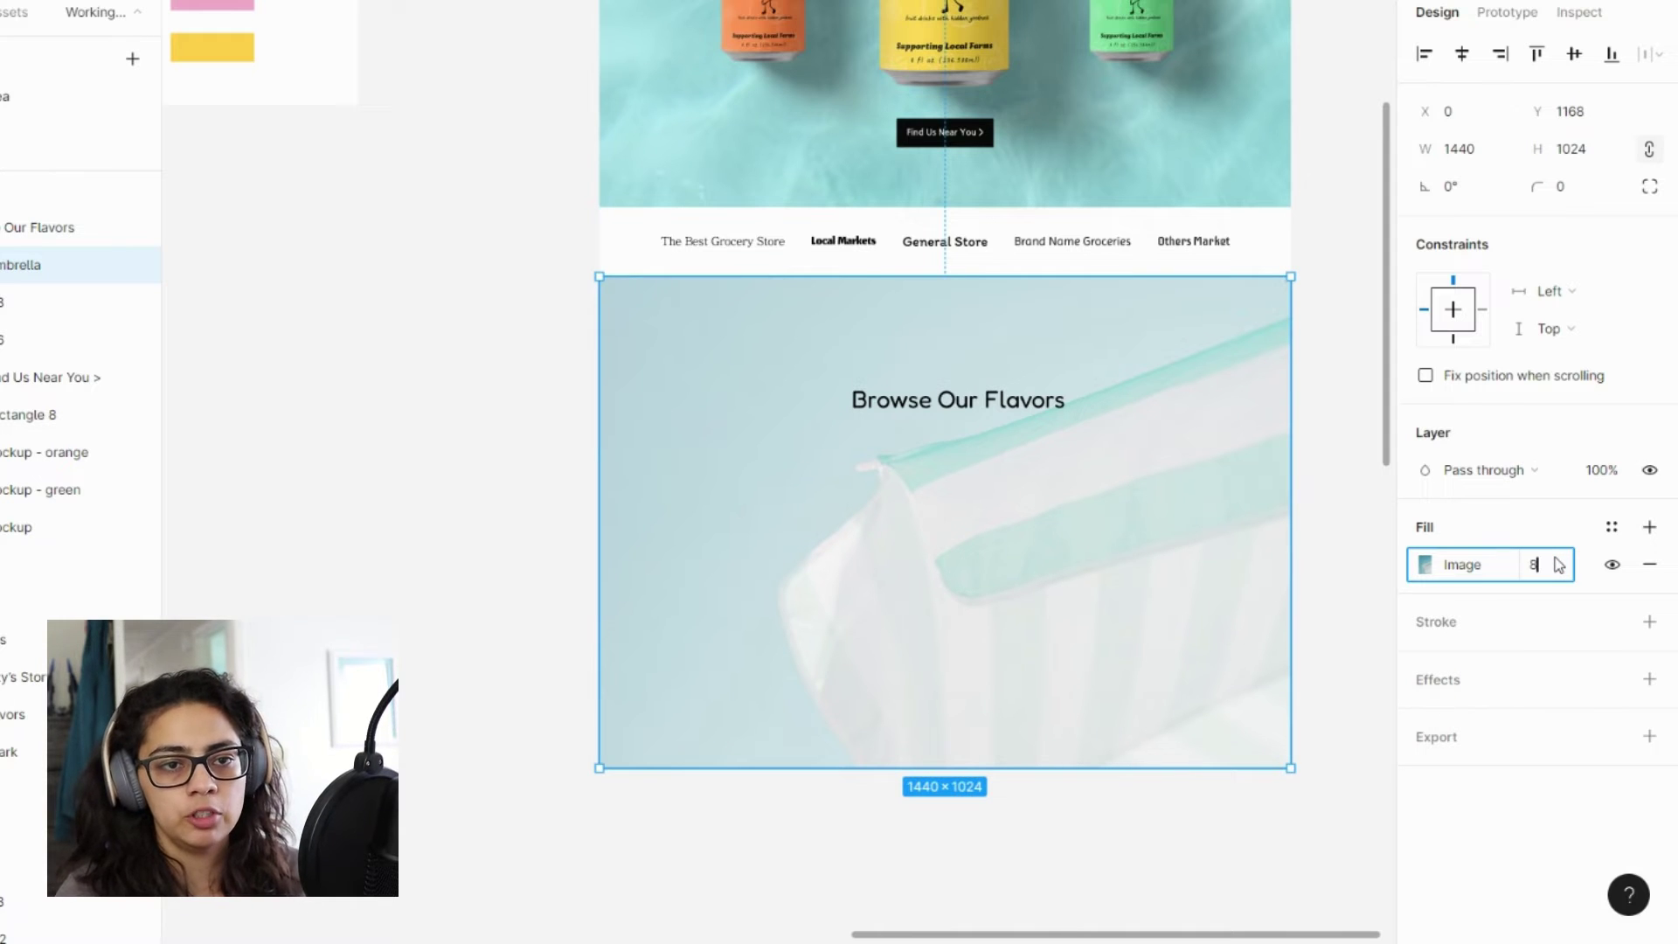
text(0)
key(Return)
- Set the umbrella image's fill opacity to 45% and deselect it
click(1554, 564)
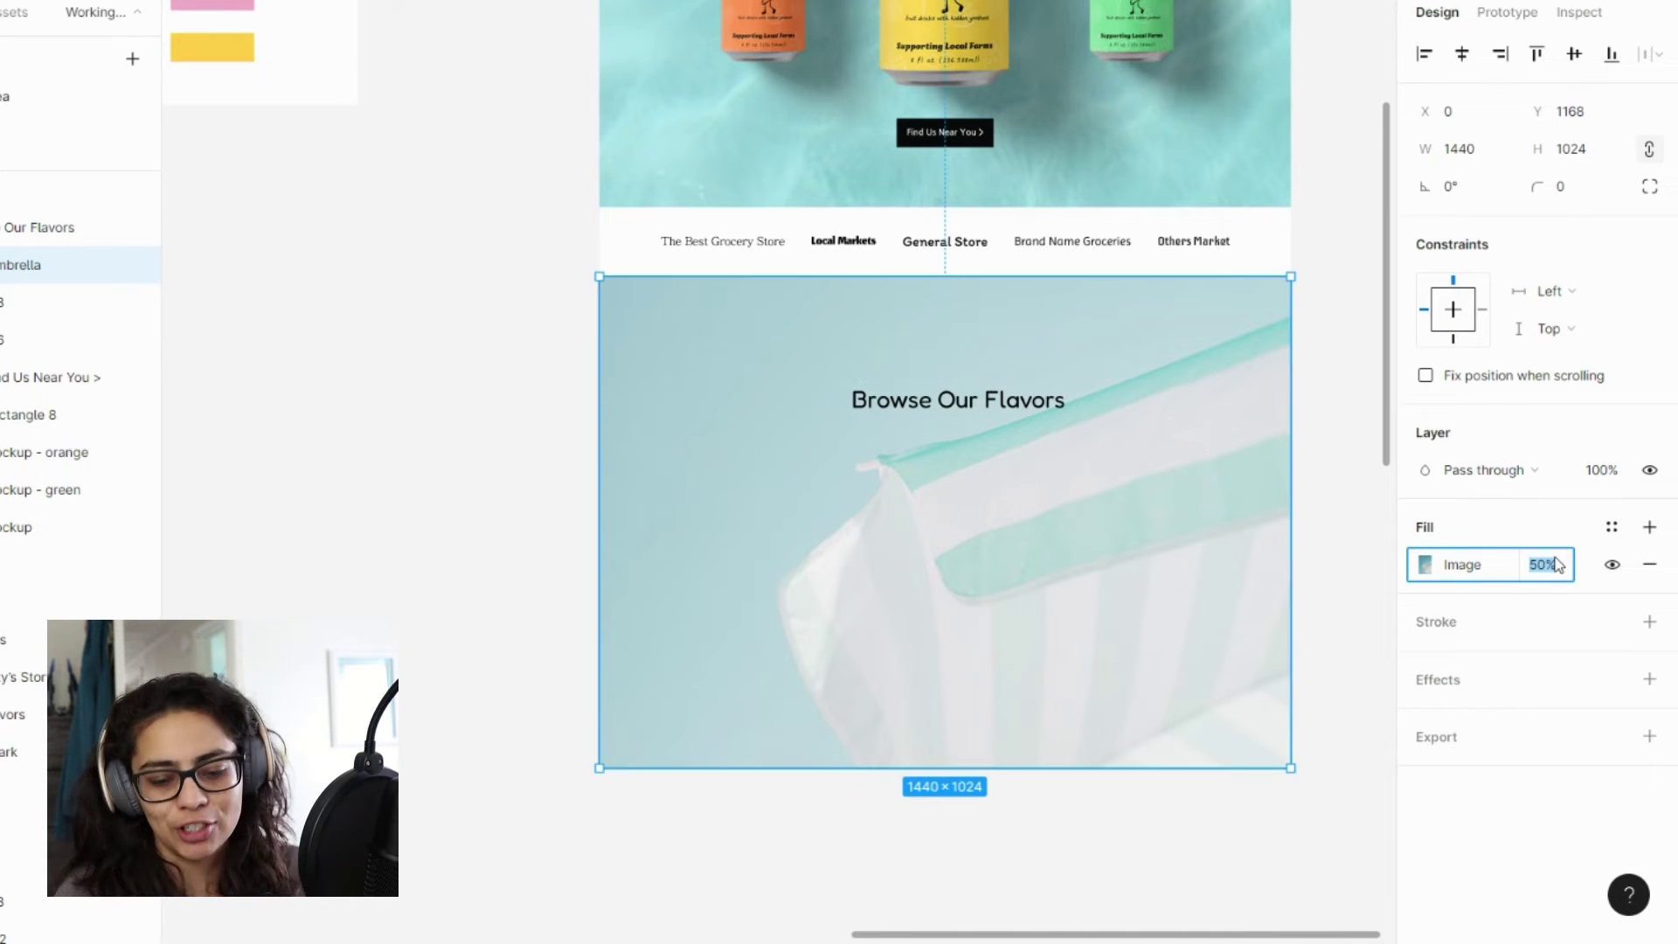
text(45)
key(Return)
click(1329, 745)
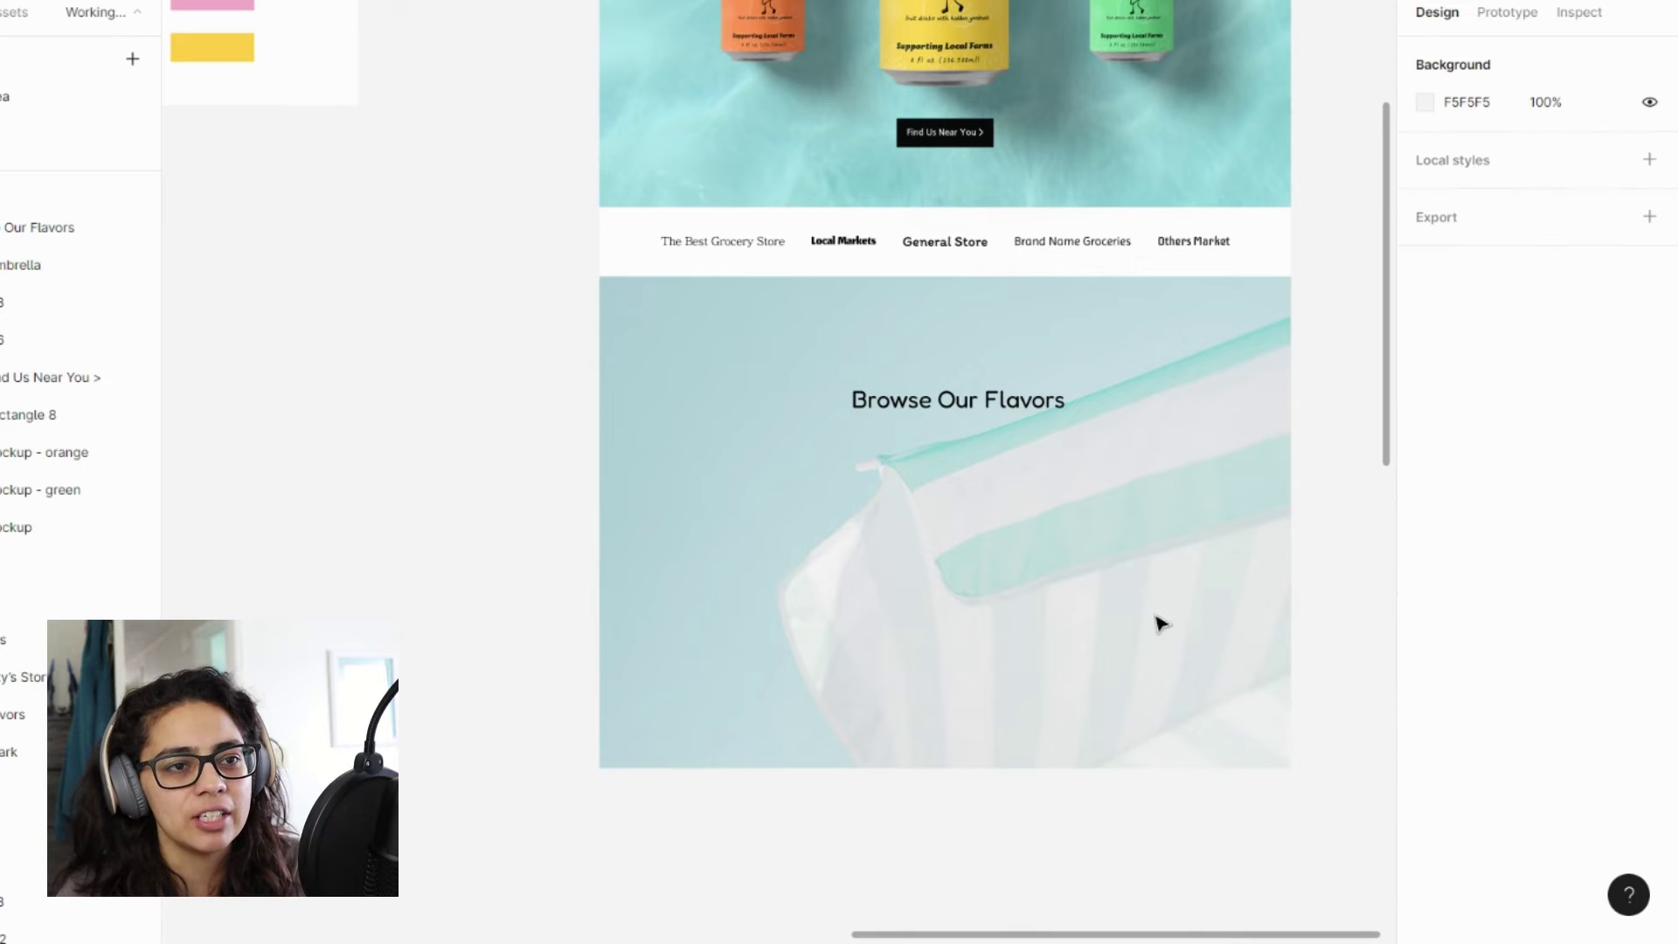
- Copy the blue can mockup from the Assets frame
scroll(869, 809, down, 3)
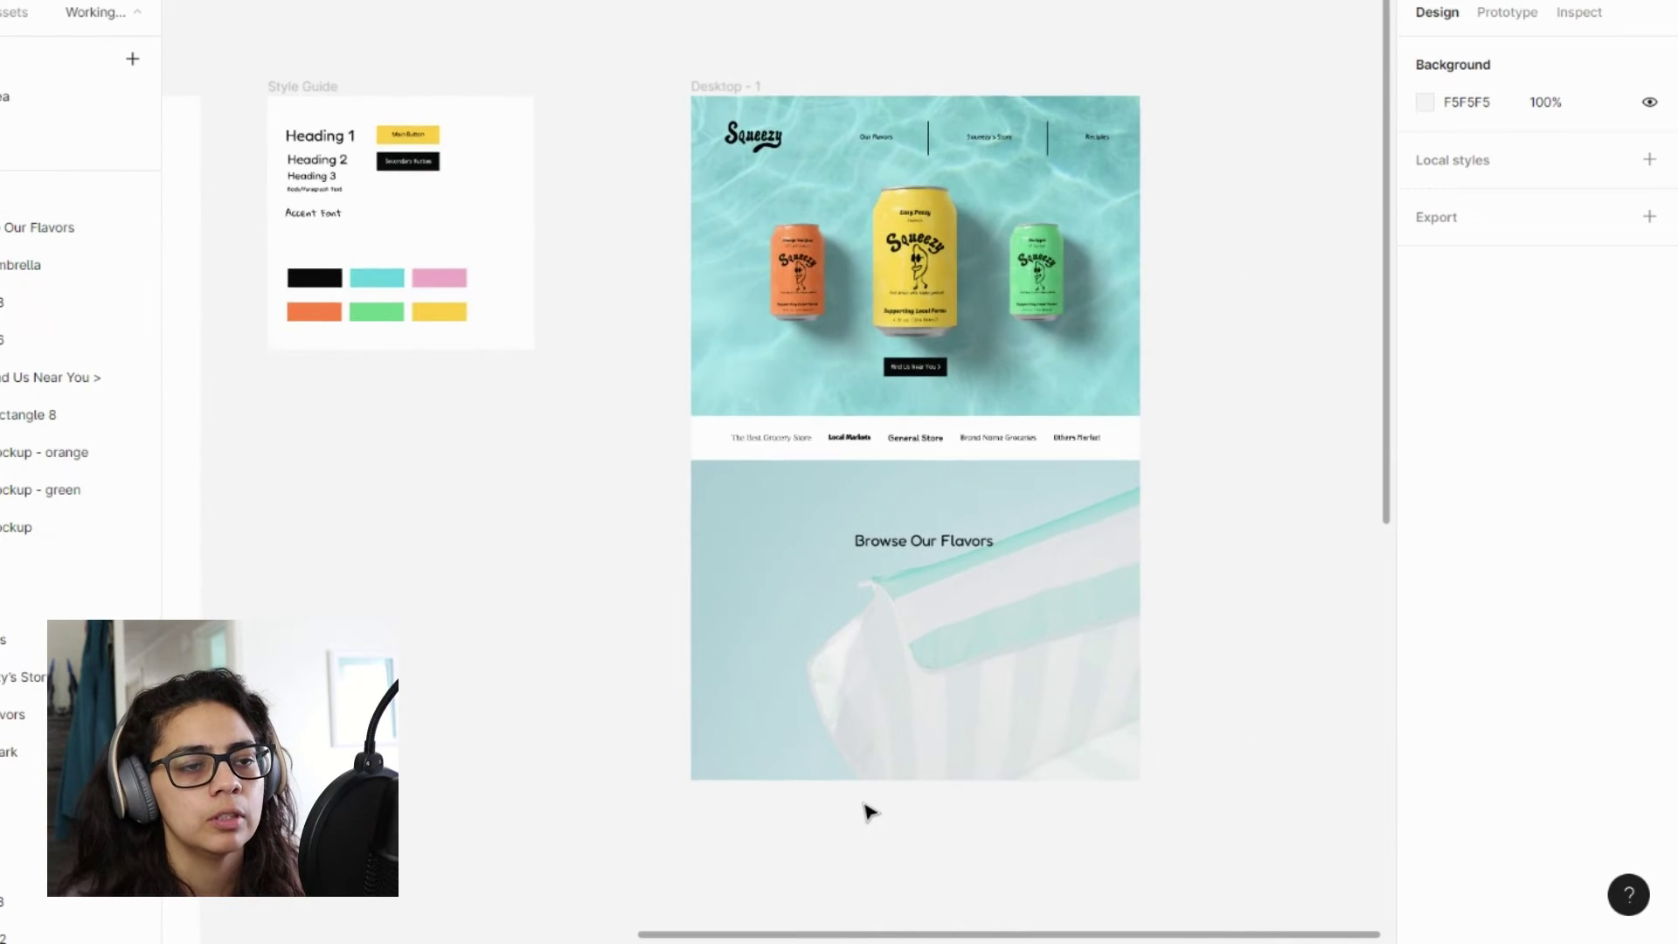
scroll(852, 816, down, 2)
scroll(628, 593, up, 1)
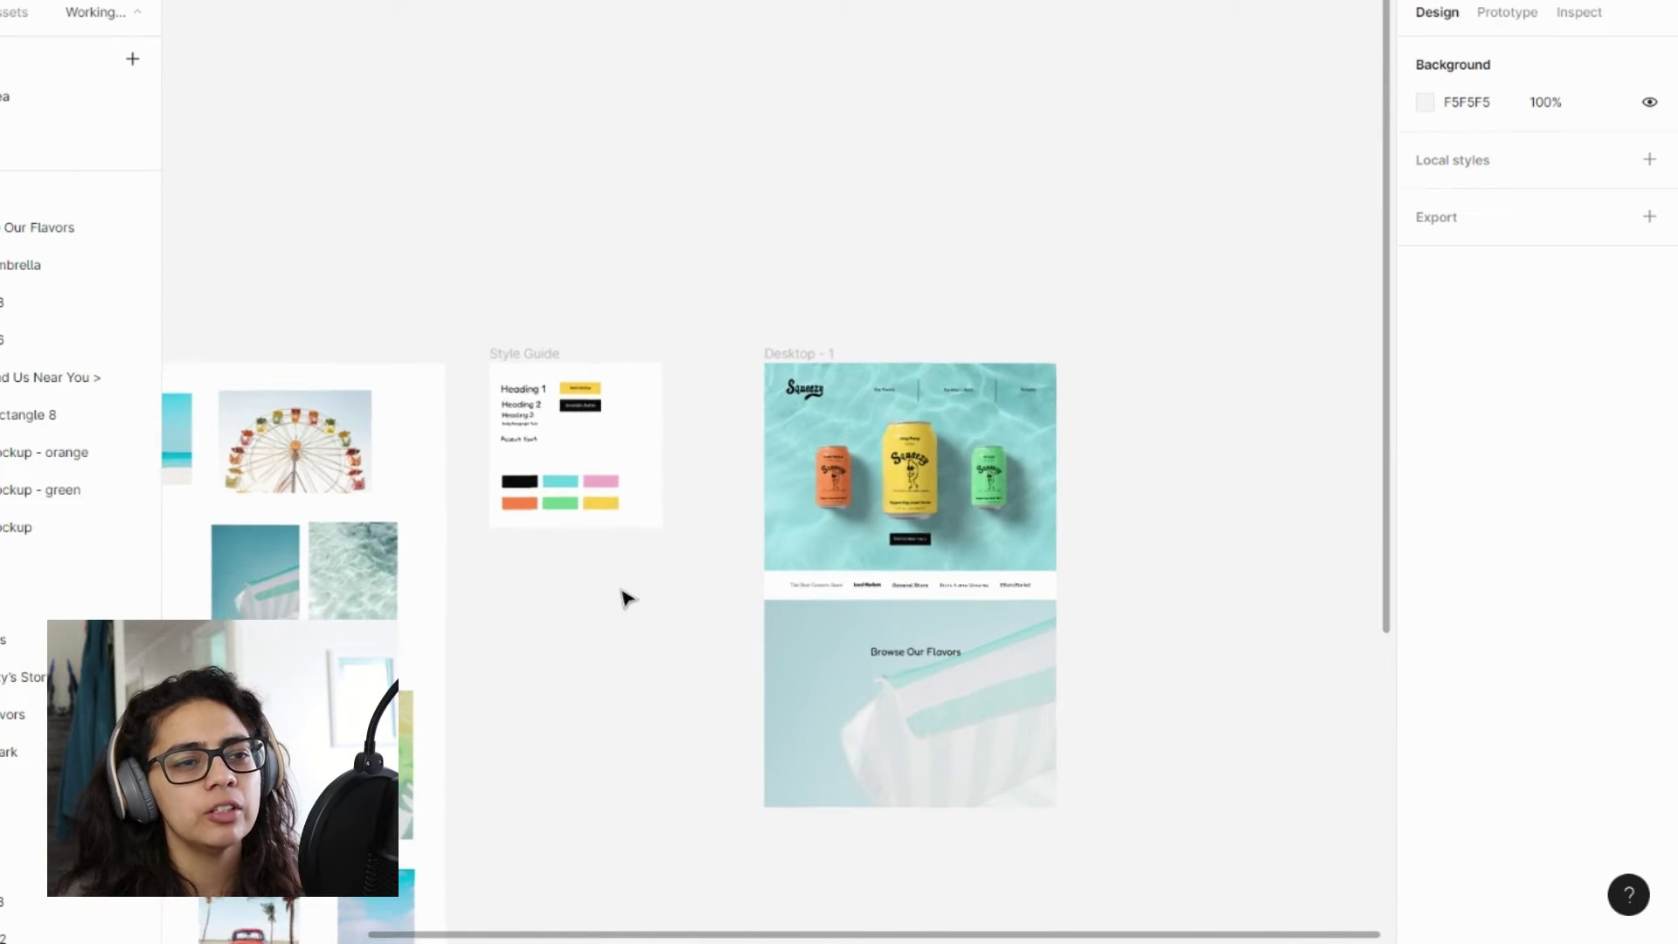
scroll(665, 616, left, 5)
scroll(697, 635, left, 3)
scroll(569, 472, up, 10)
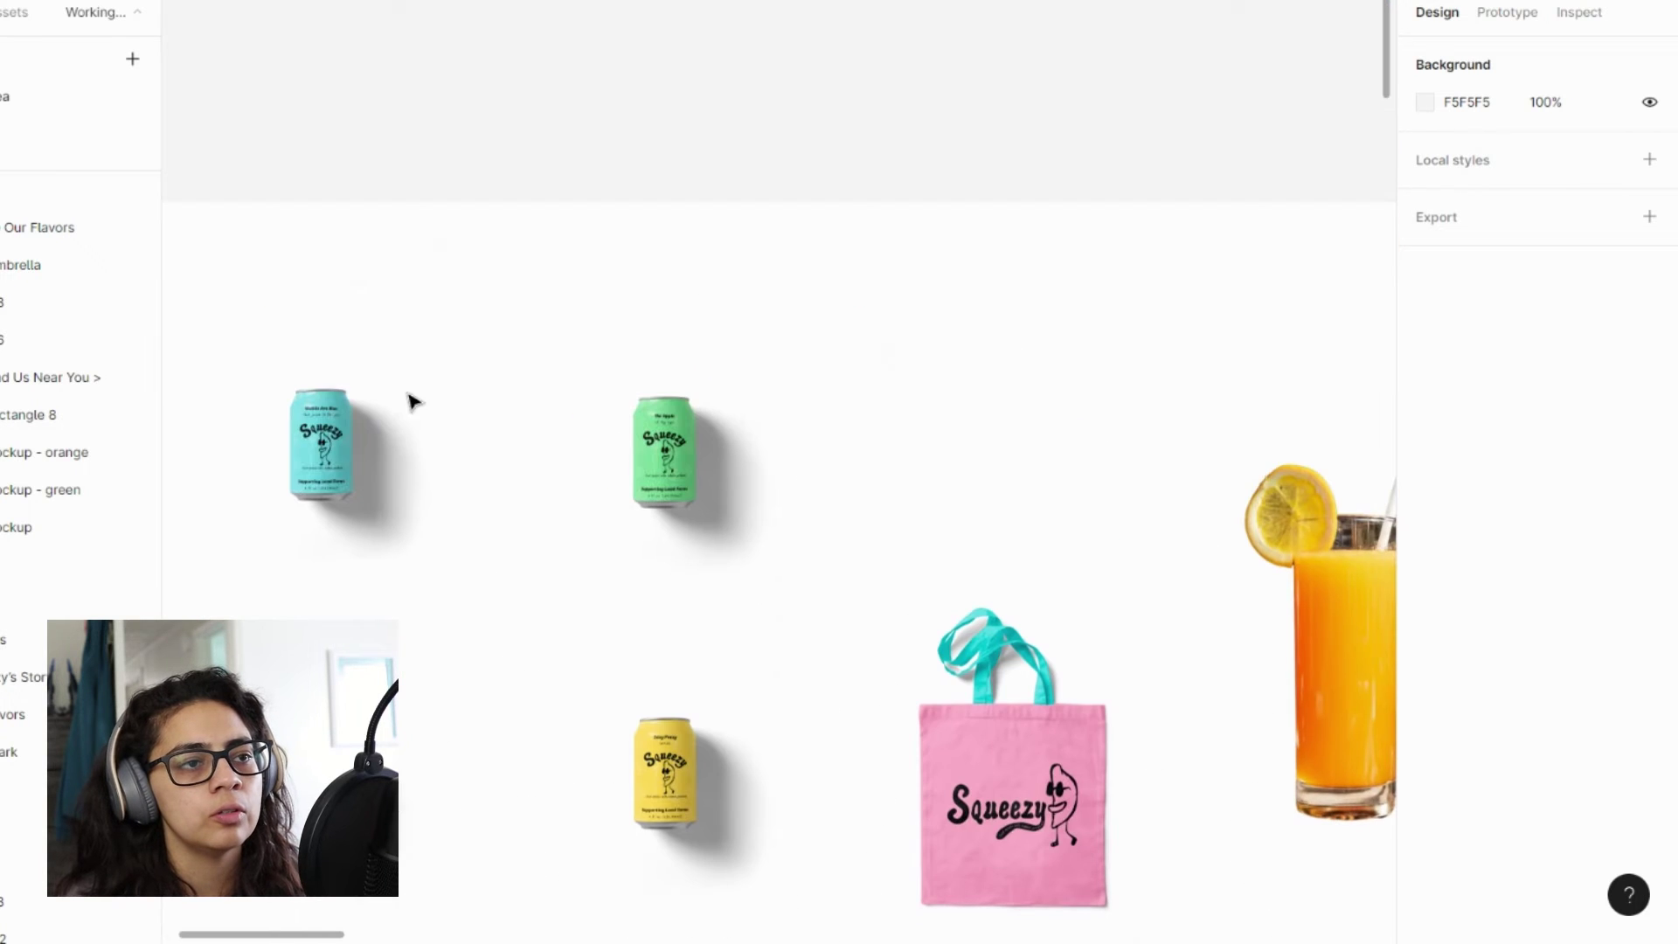
click(410, 400)
scroll(696, 505, down, 4)
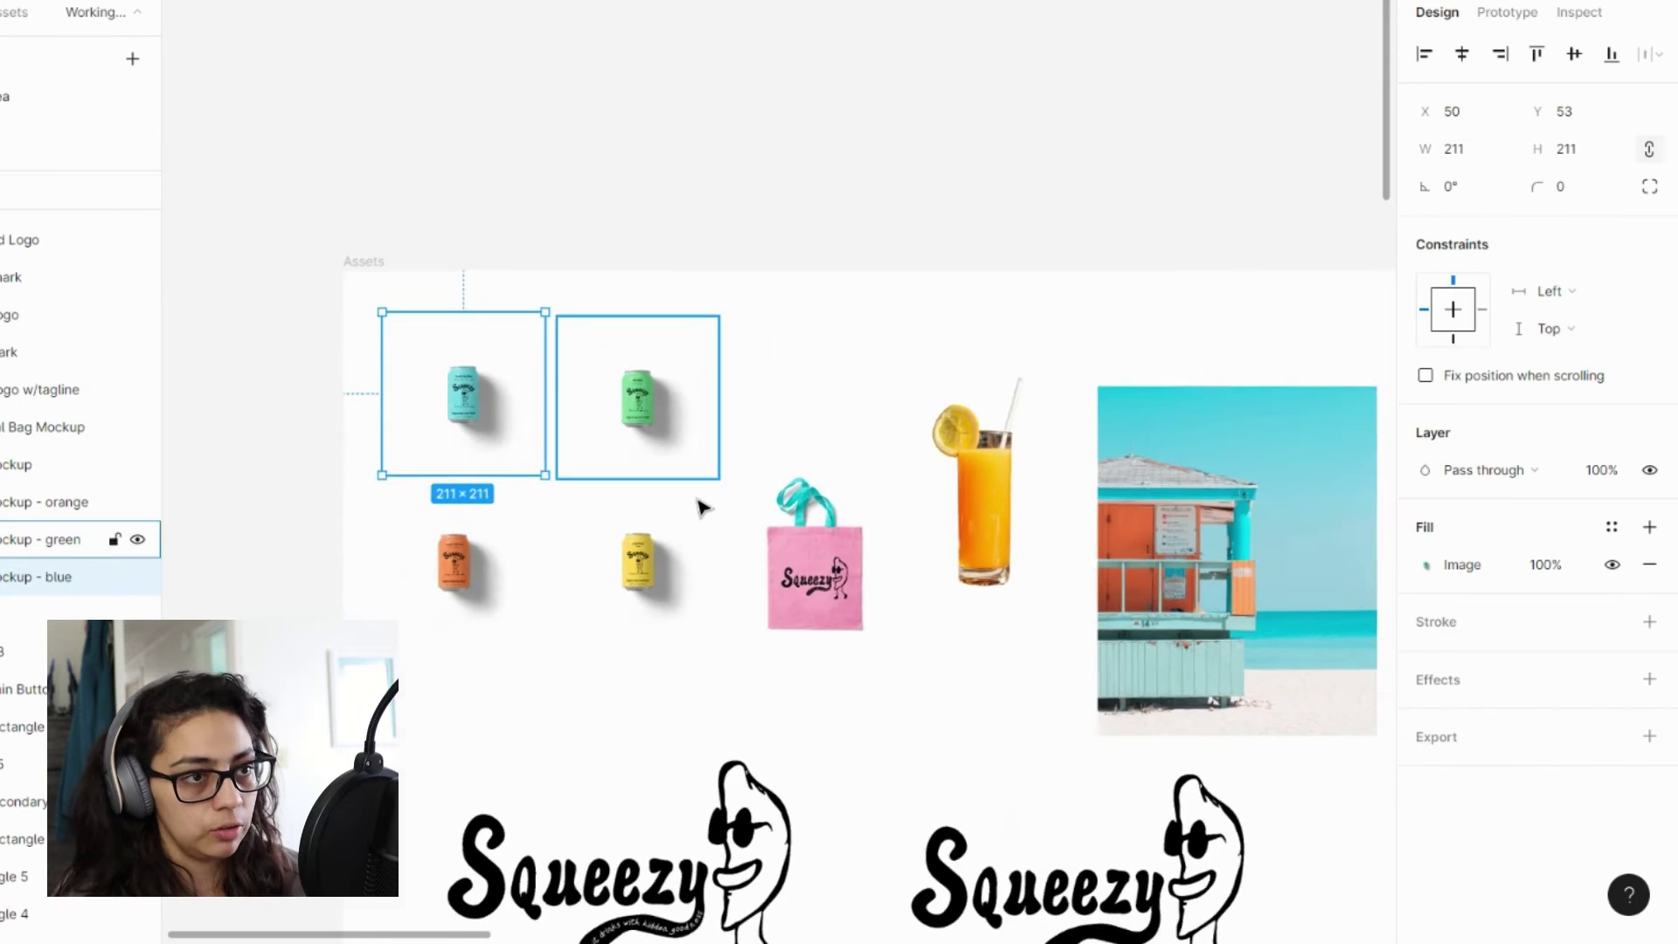
- Paste the blue can mockup into the Browse Our Flavors section, enlarge it to about 1338 × 984 and place it beneath the heading
scroll(866, 588, right, 15)
scroll(866, 593, right, 5)
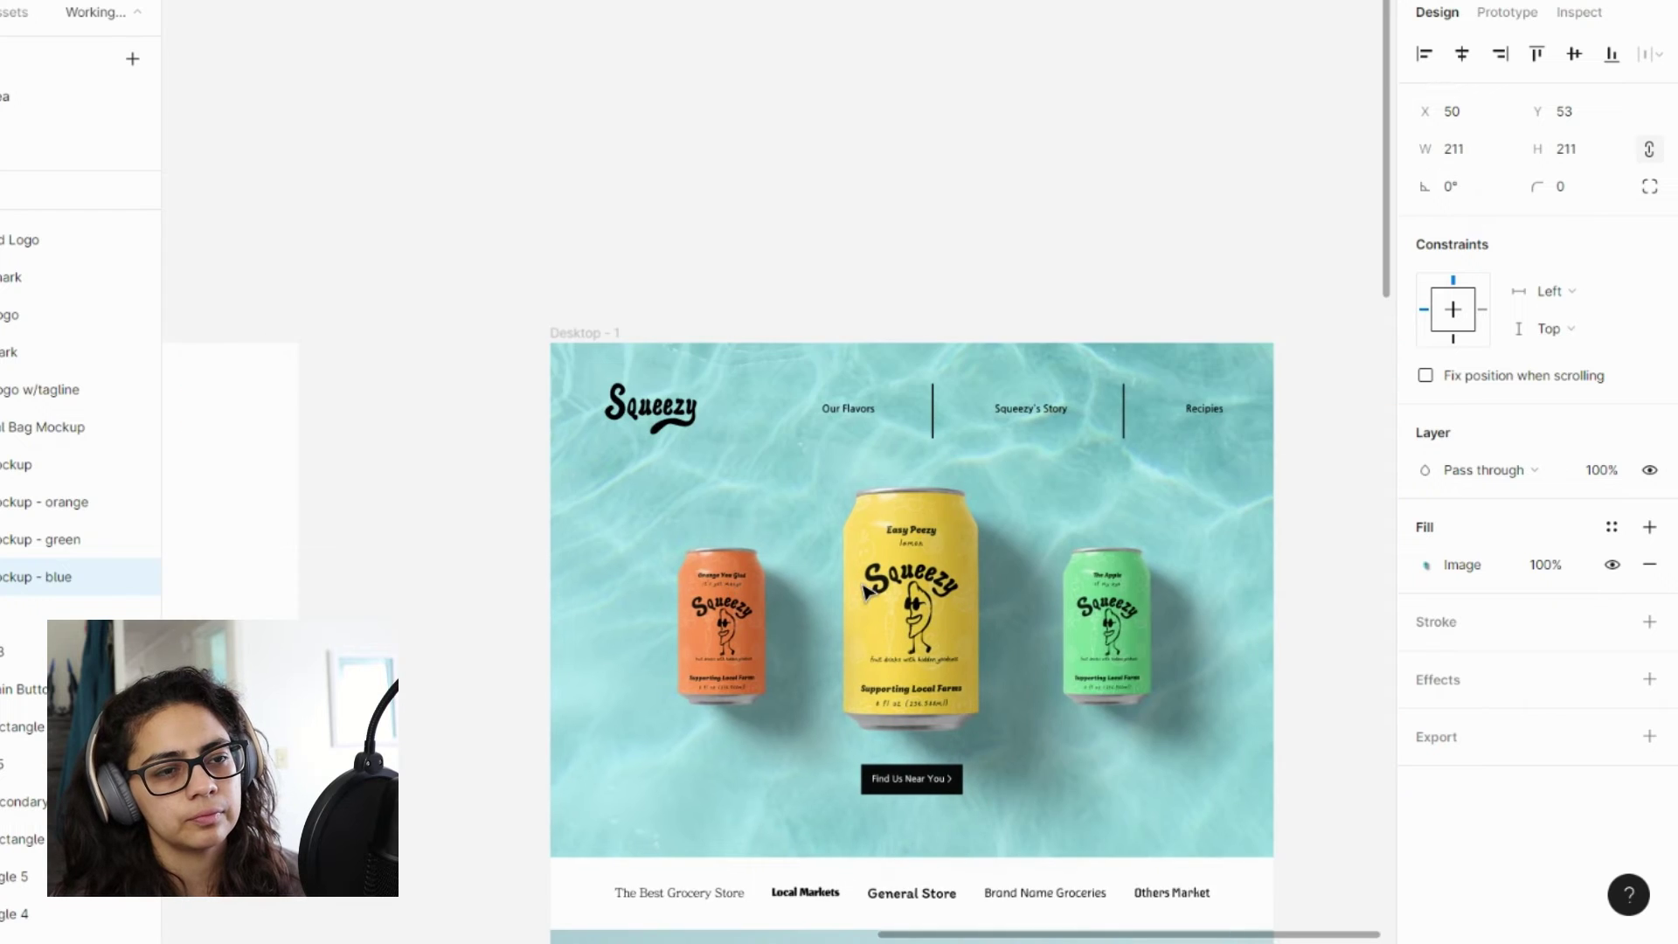
scroll(866, 589, down, 8)
scroll(913, 592, up, 5)
scroll(914, 594, down, 3)
scroll(914, 594, up, 1)
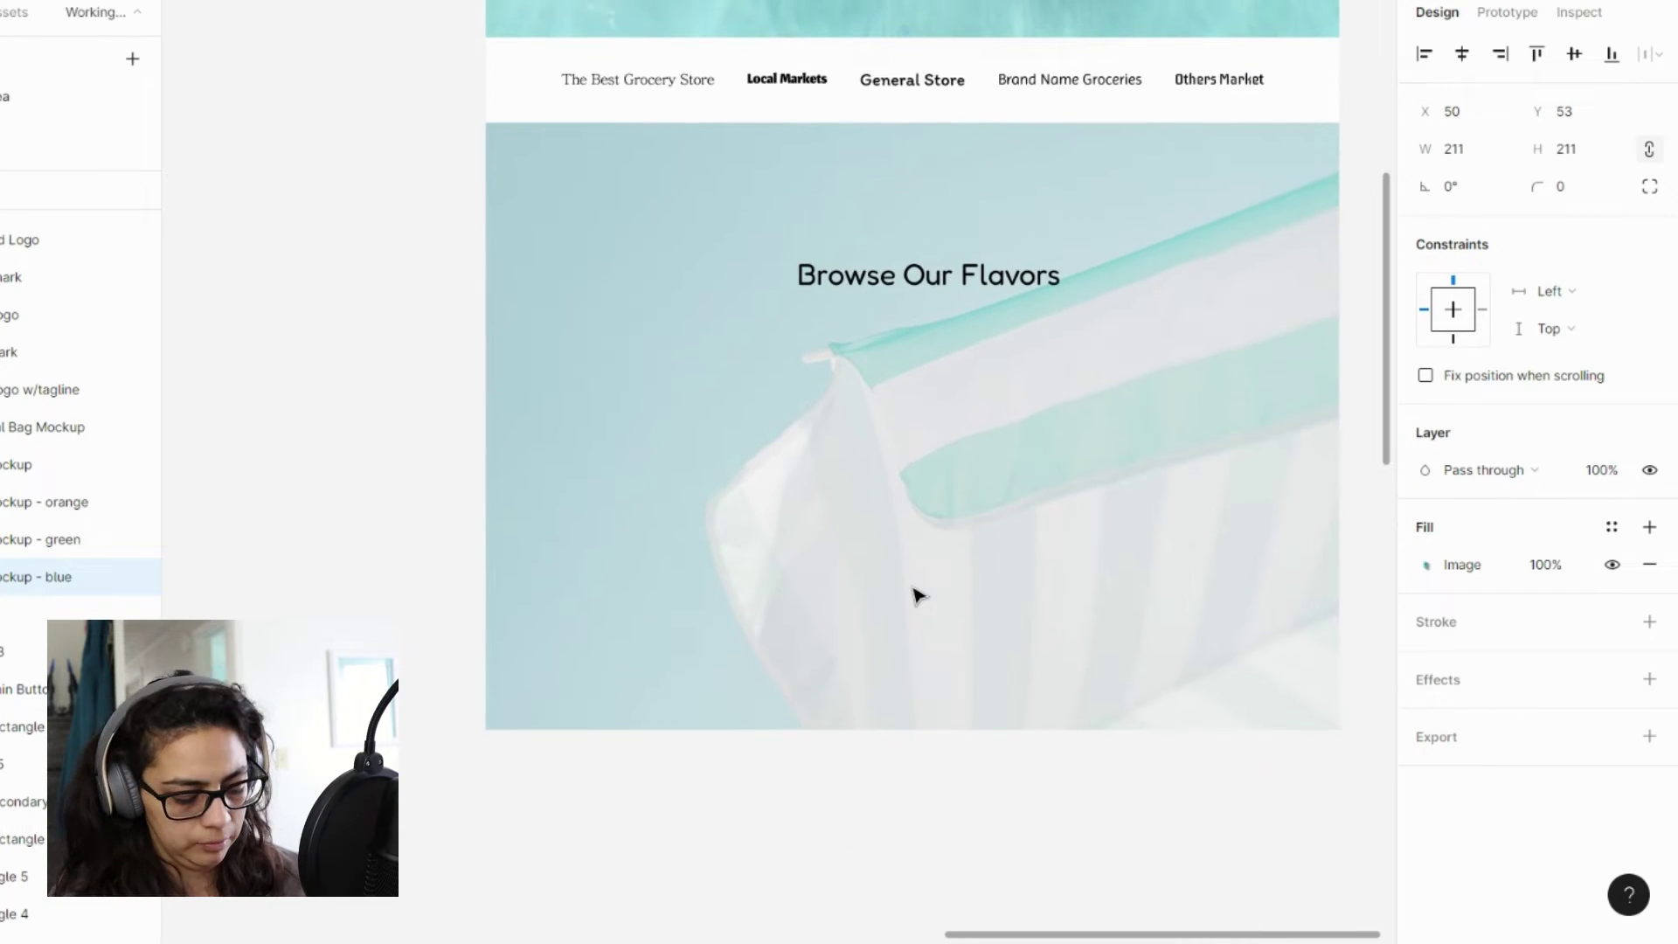
key(ctrl+v)
drag(844, 529, 1389, 941)
drag(854, 498, 835, 442)
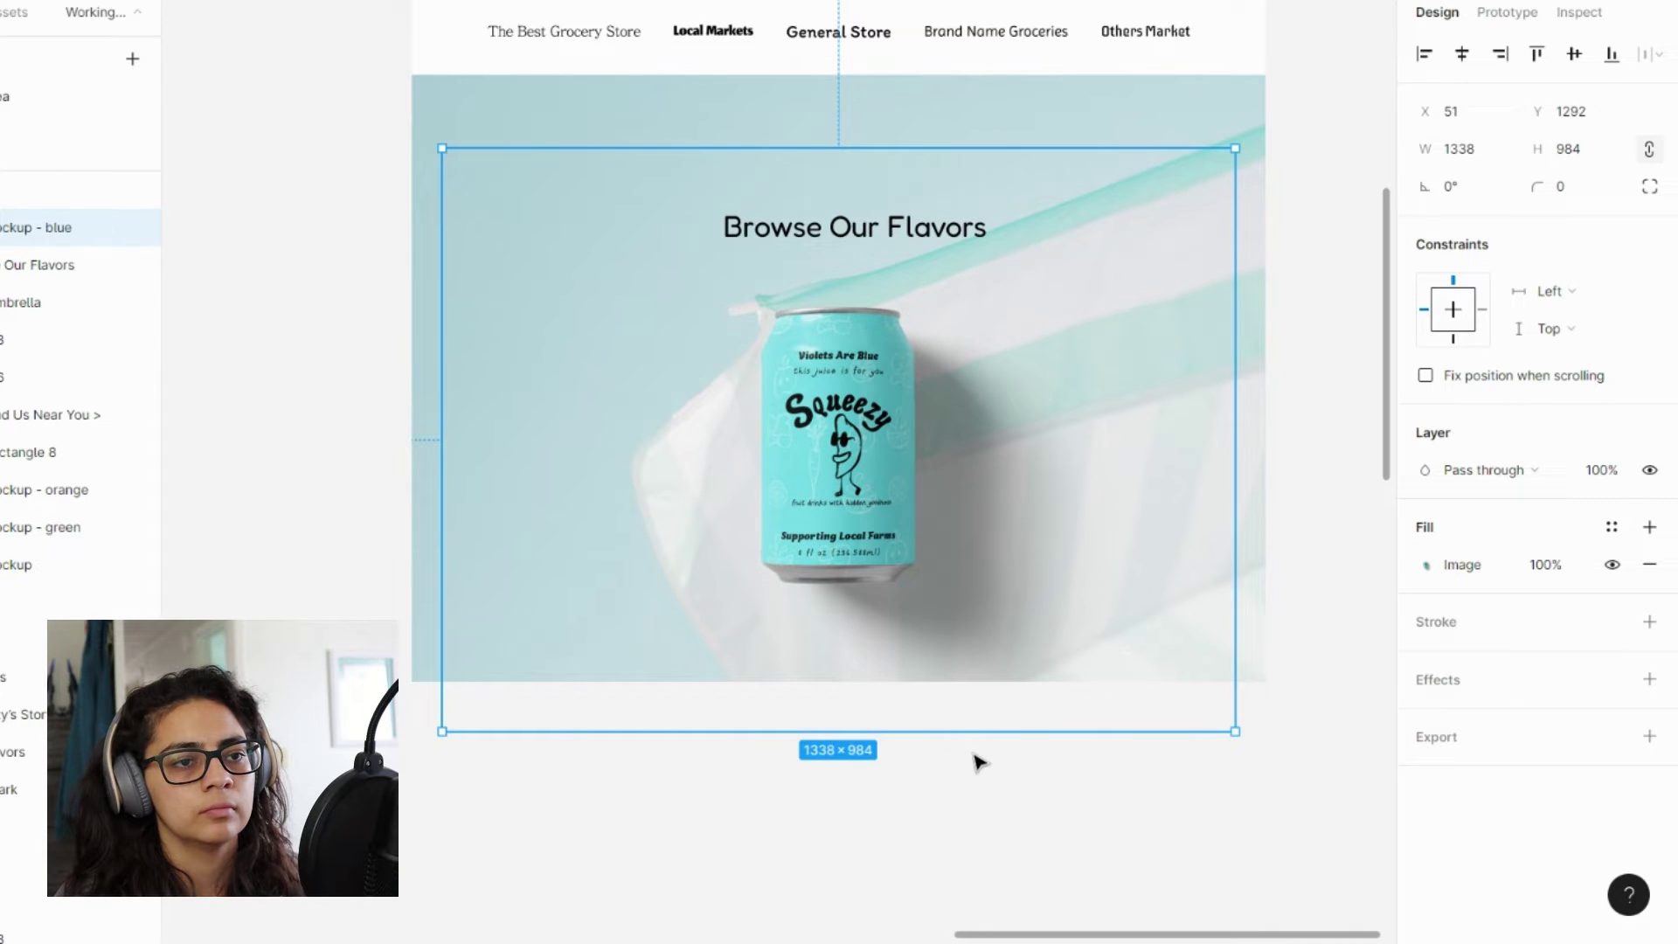
- Adjust the blue can image's height to about 1005 and move it up slightly, closer to the heading
drag(959, 732, 951, 683)
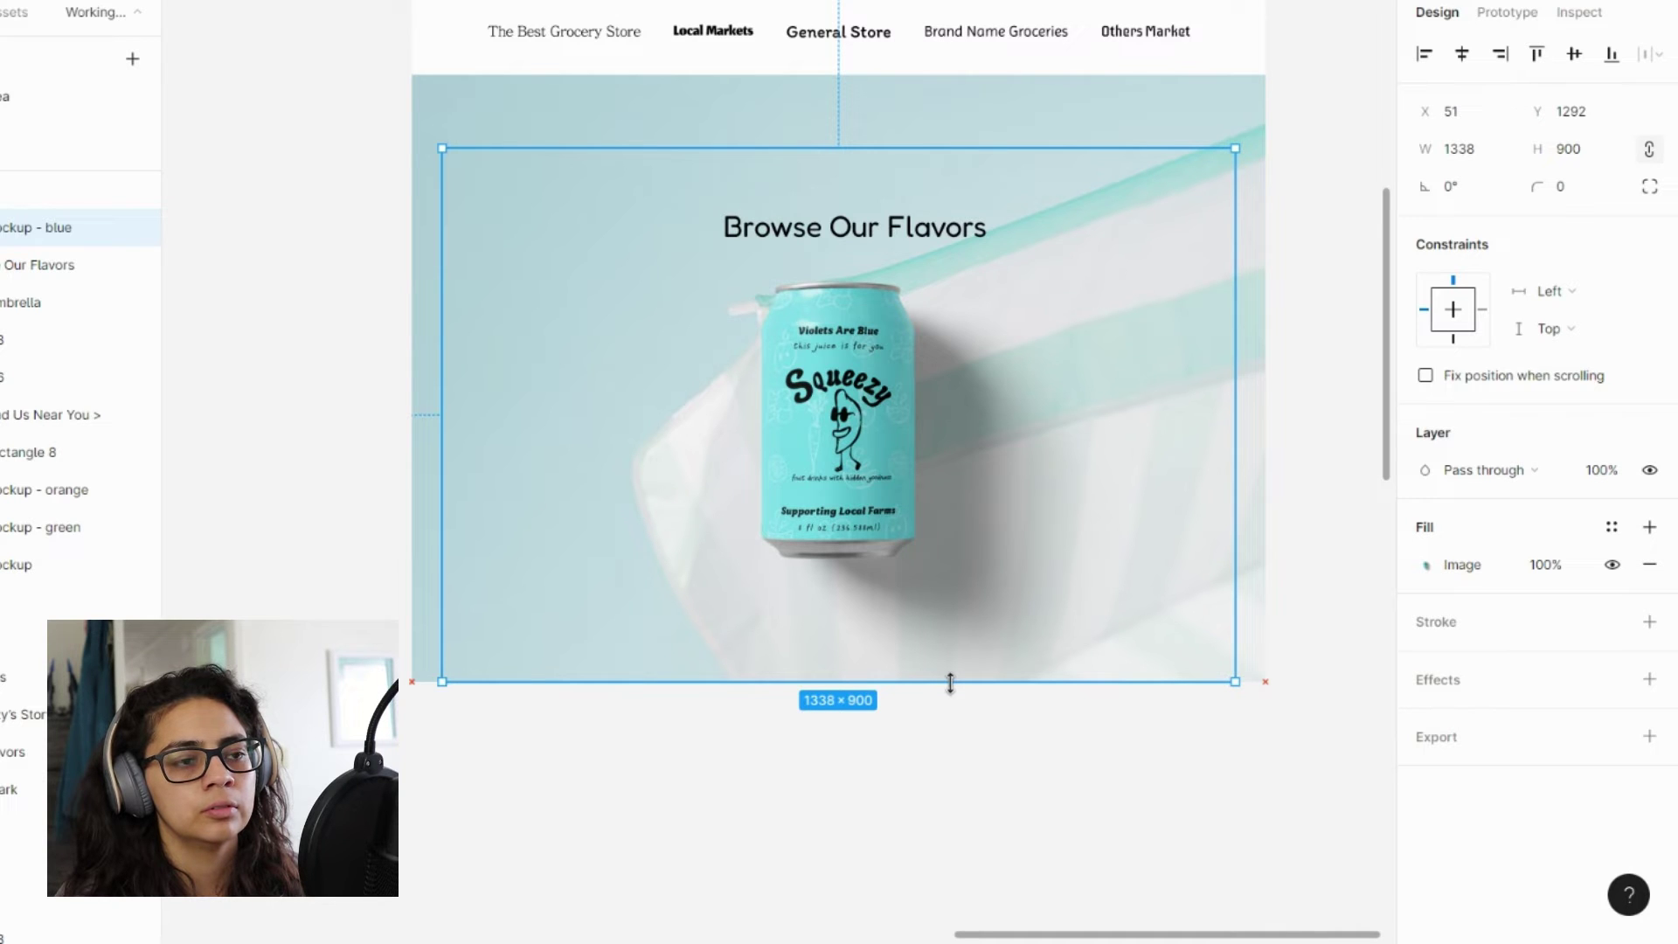
drag(950, 683, 952, 745)
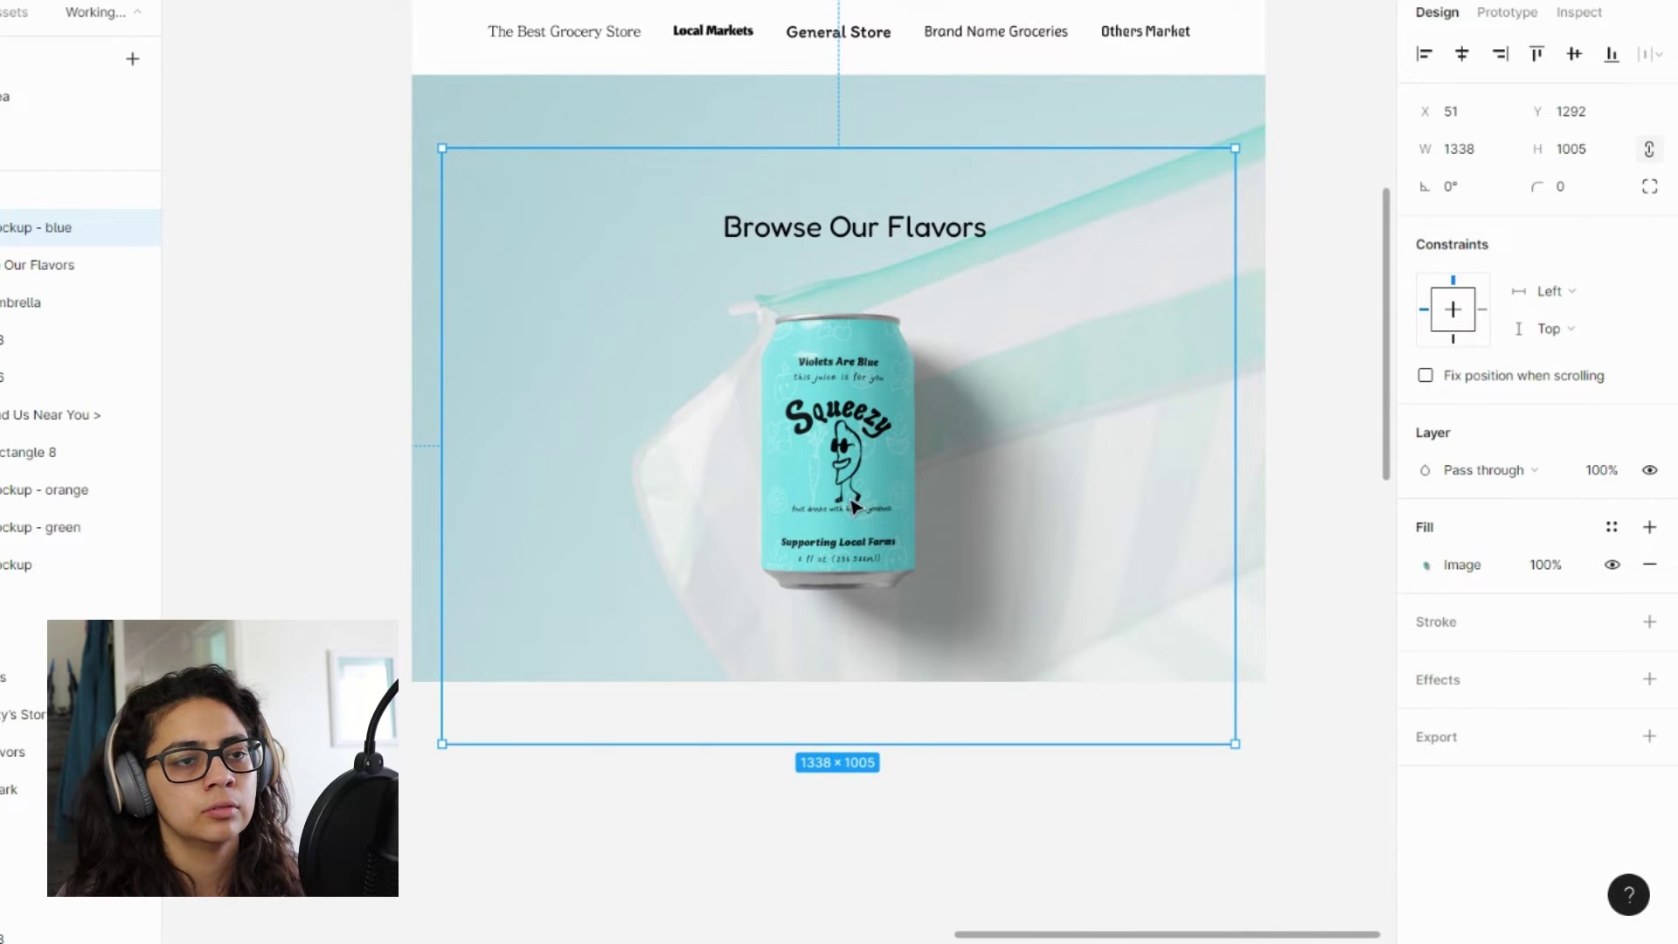
drag(857, 509, 852, 502)
scroll(831, 772, down, 5)
click(831, 783)
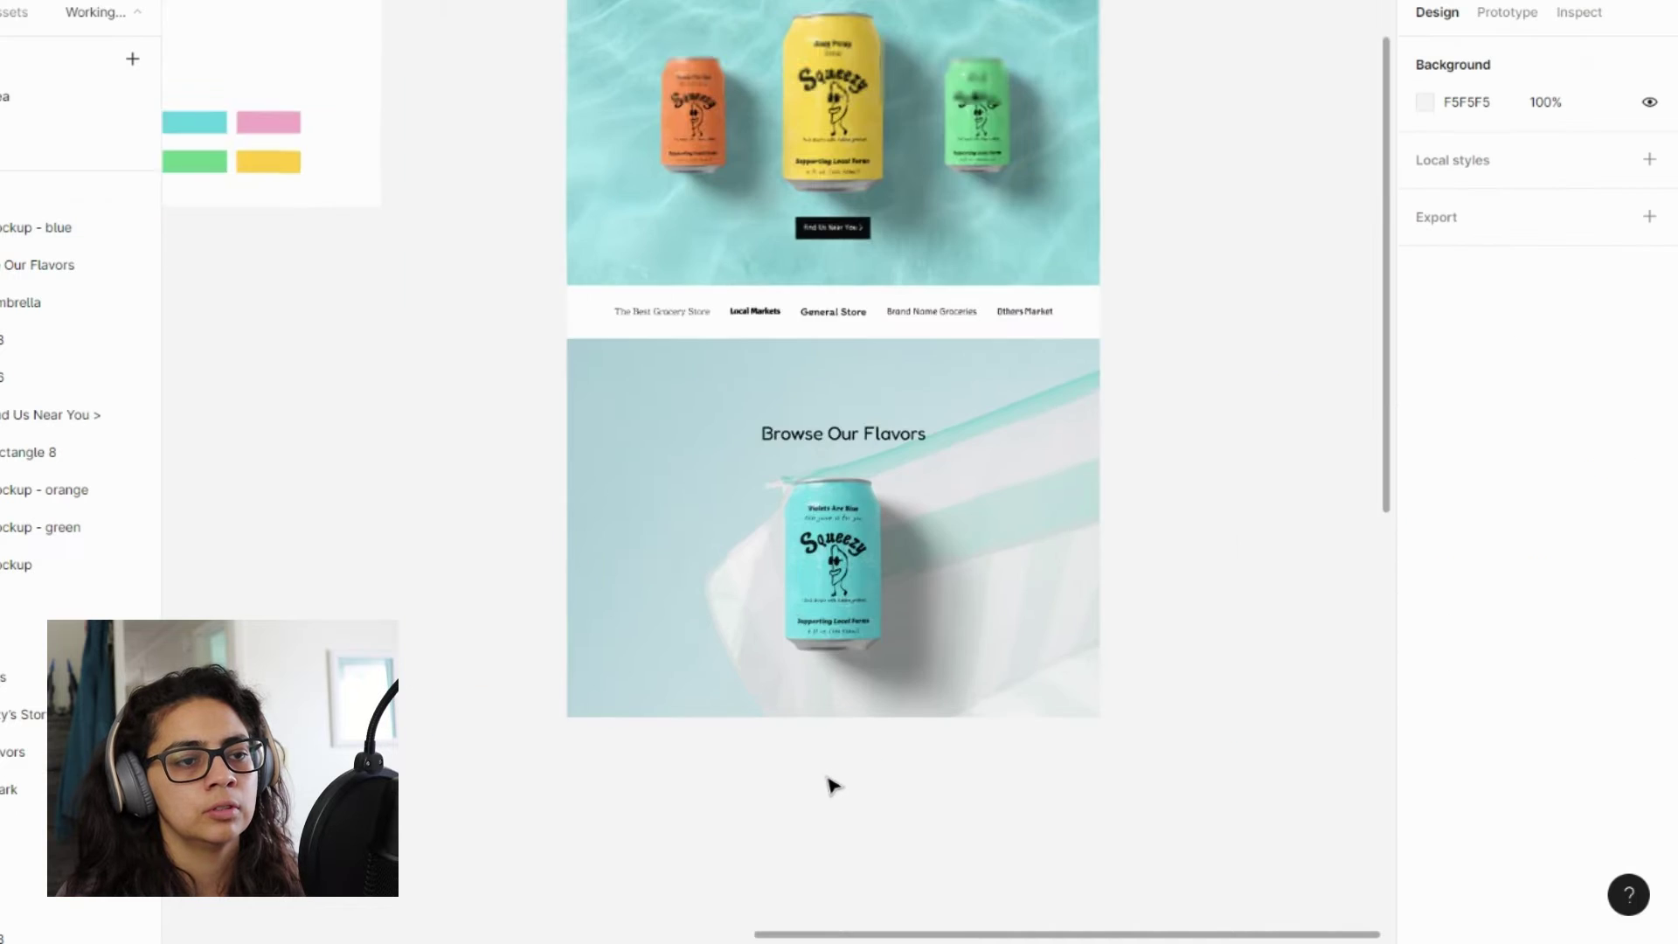
- Draw a circle about 516 × 516 over the blue can and fill it with the document's orange, FF8547
scroll(826, 787, up, 3)
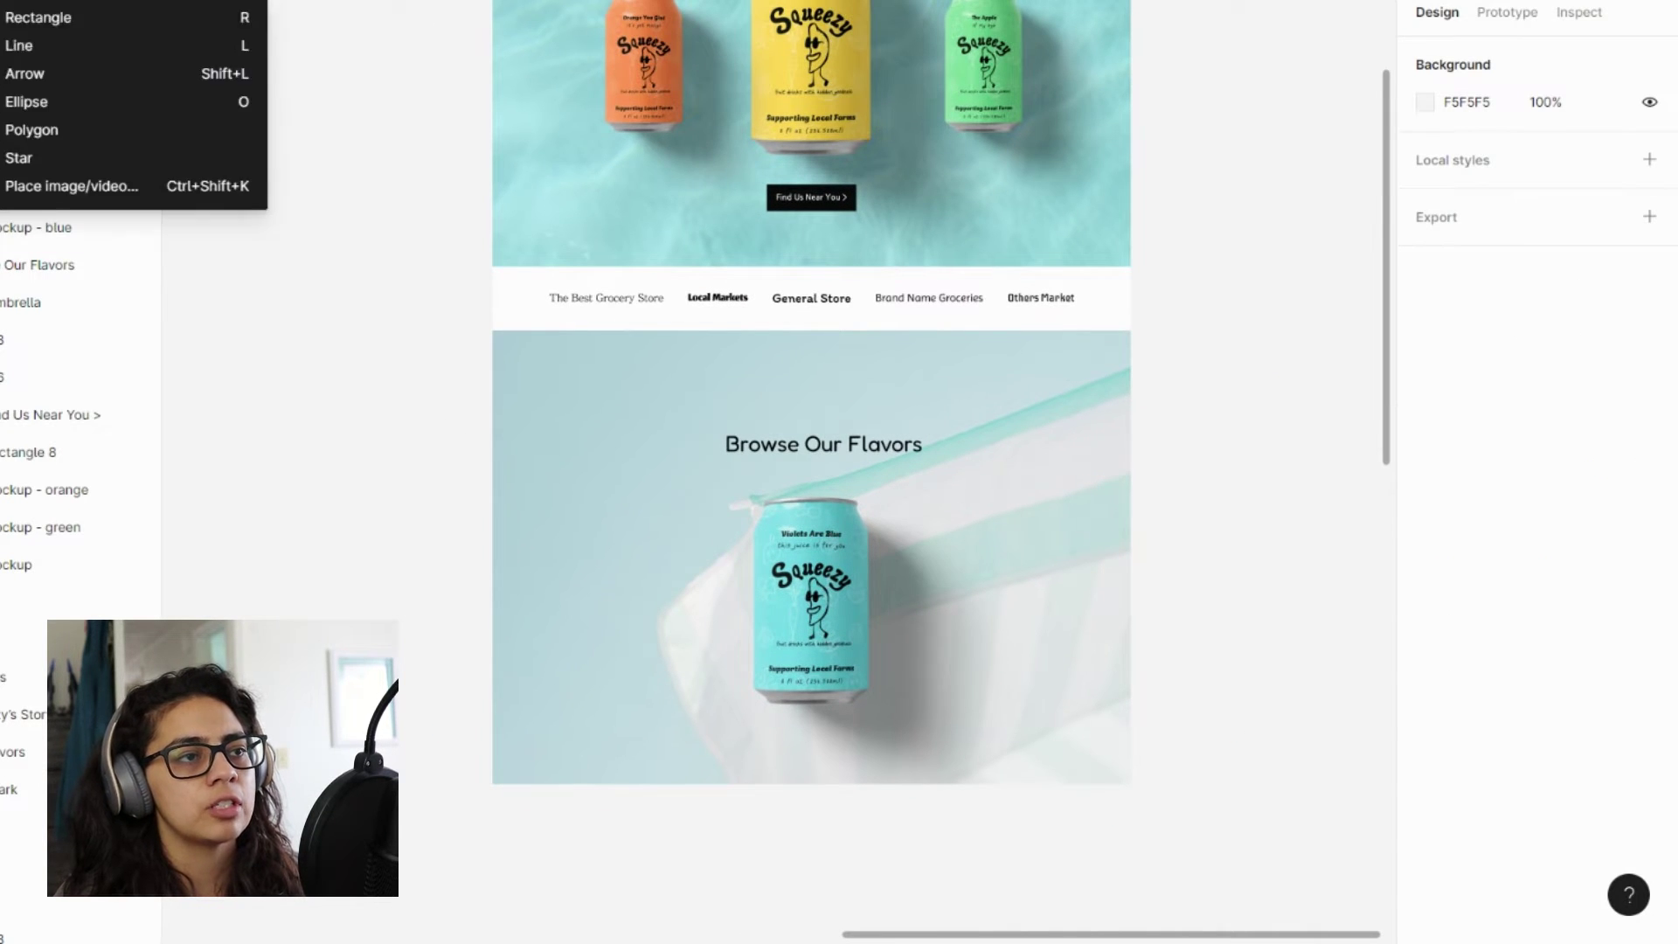
click(26, 67)
drag(771, 492, 983, 706)
drag(878, 624, 854, 608)
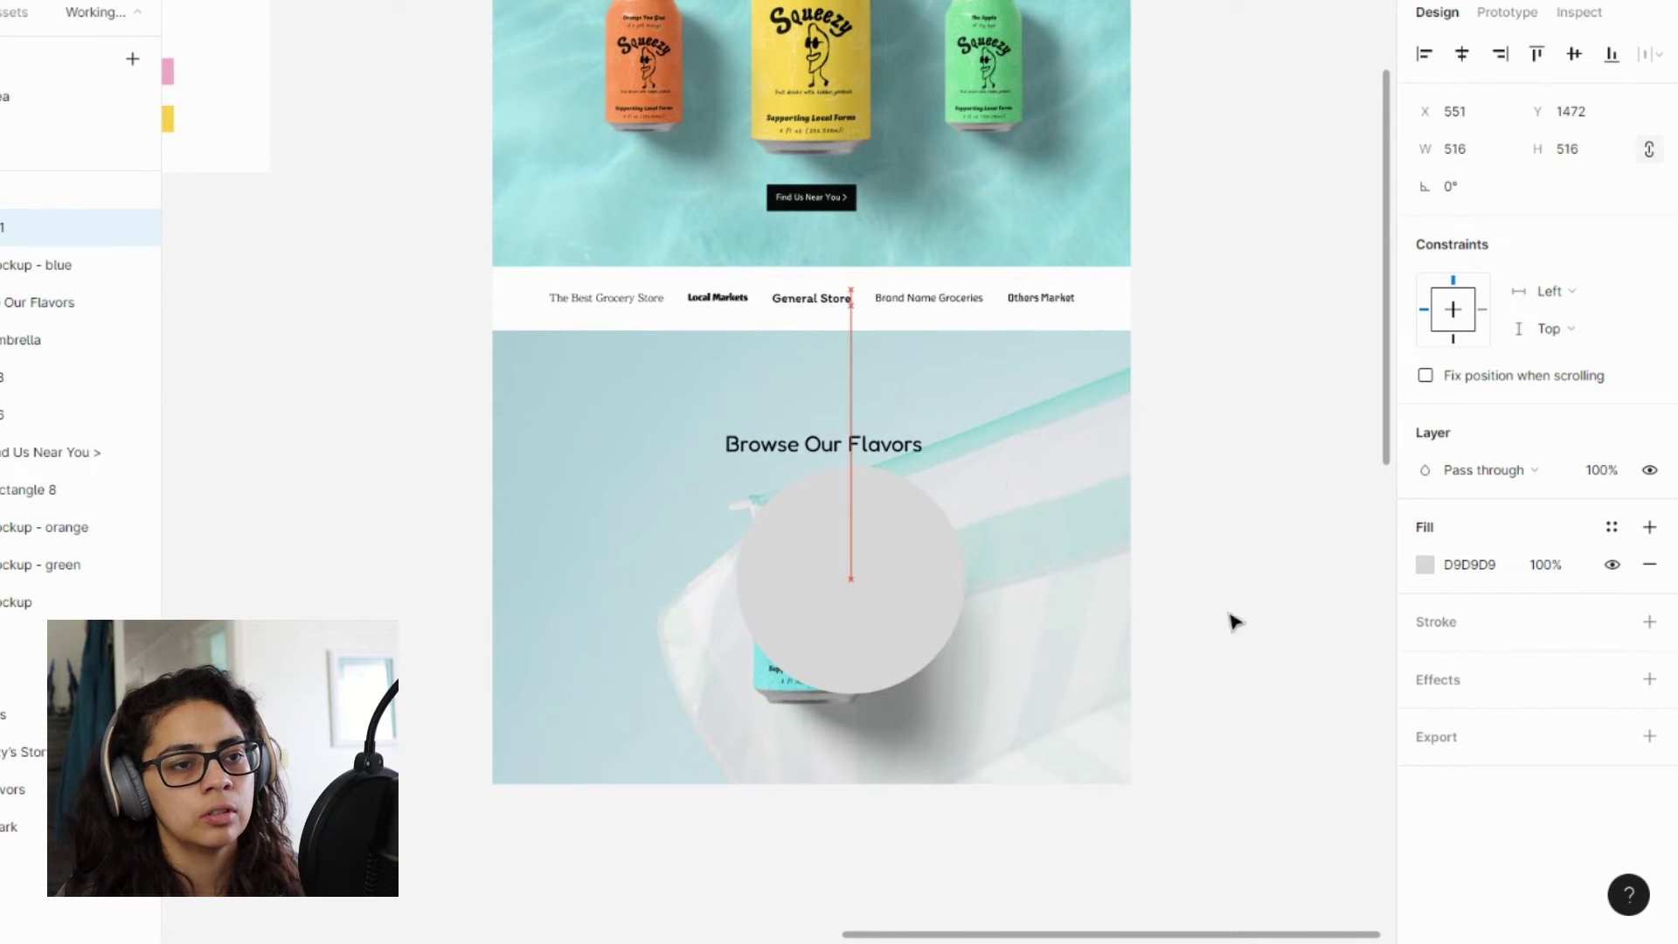
click(1425, 565)
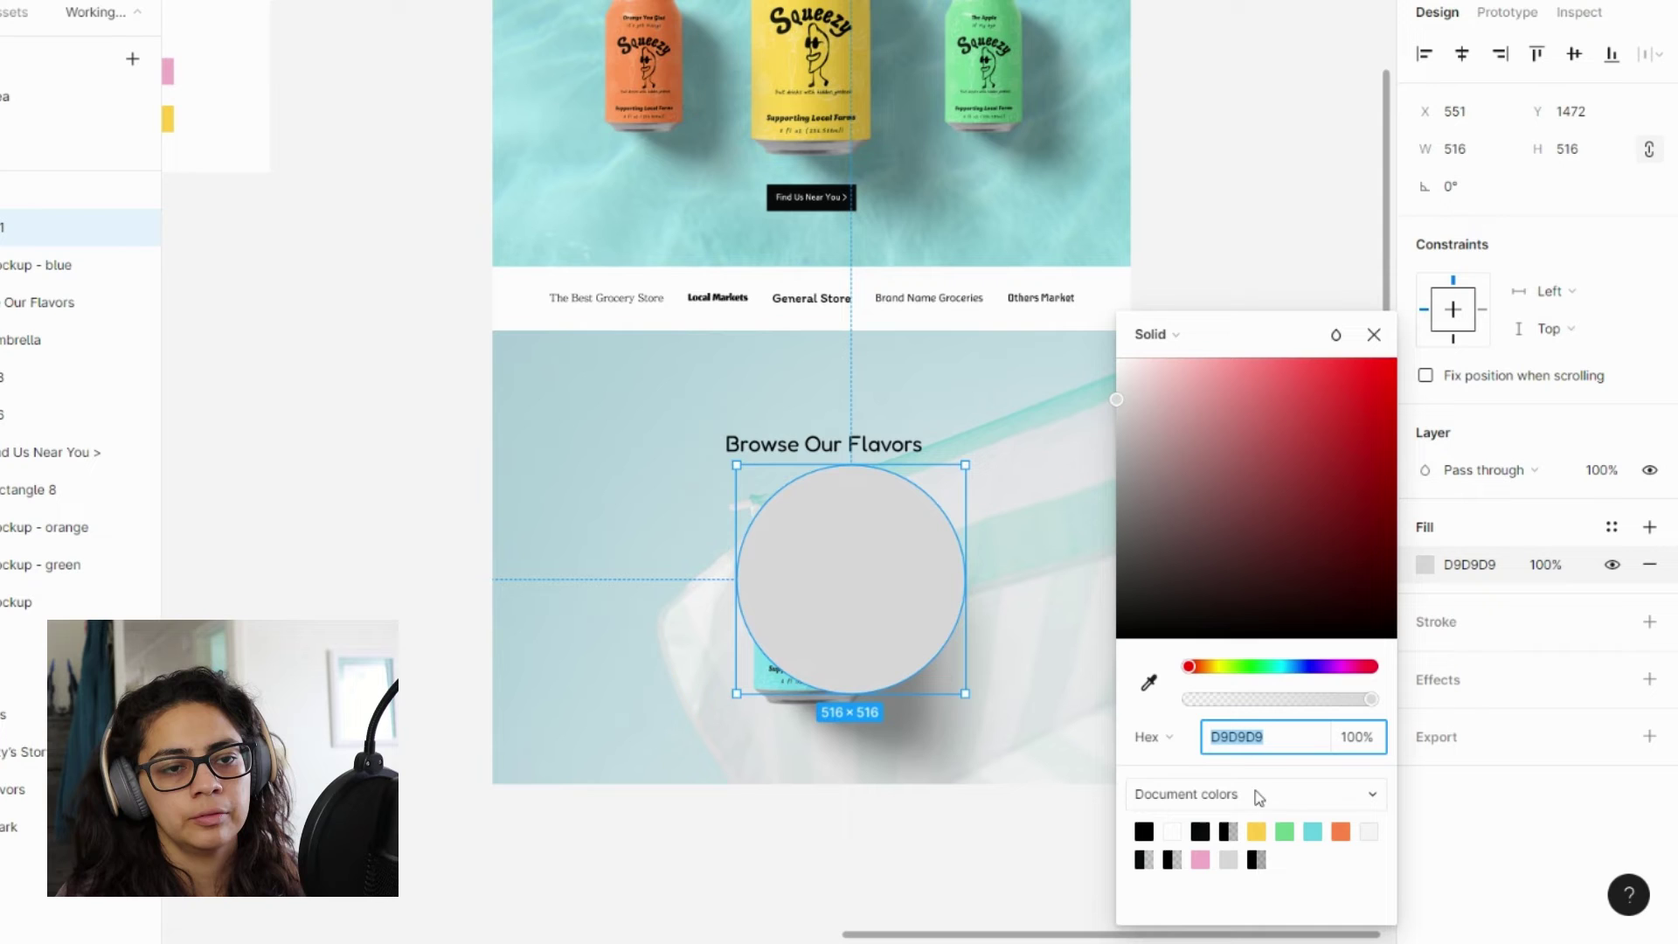
click(1339, 832)
click(1377, 332)
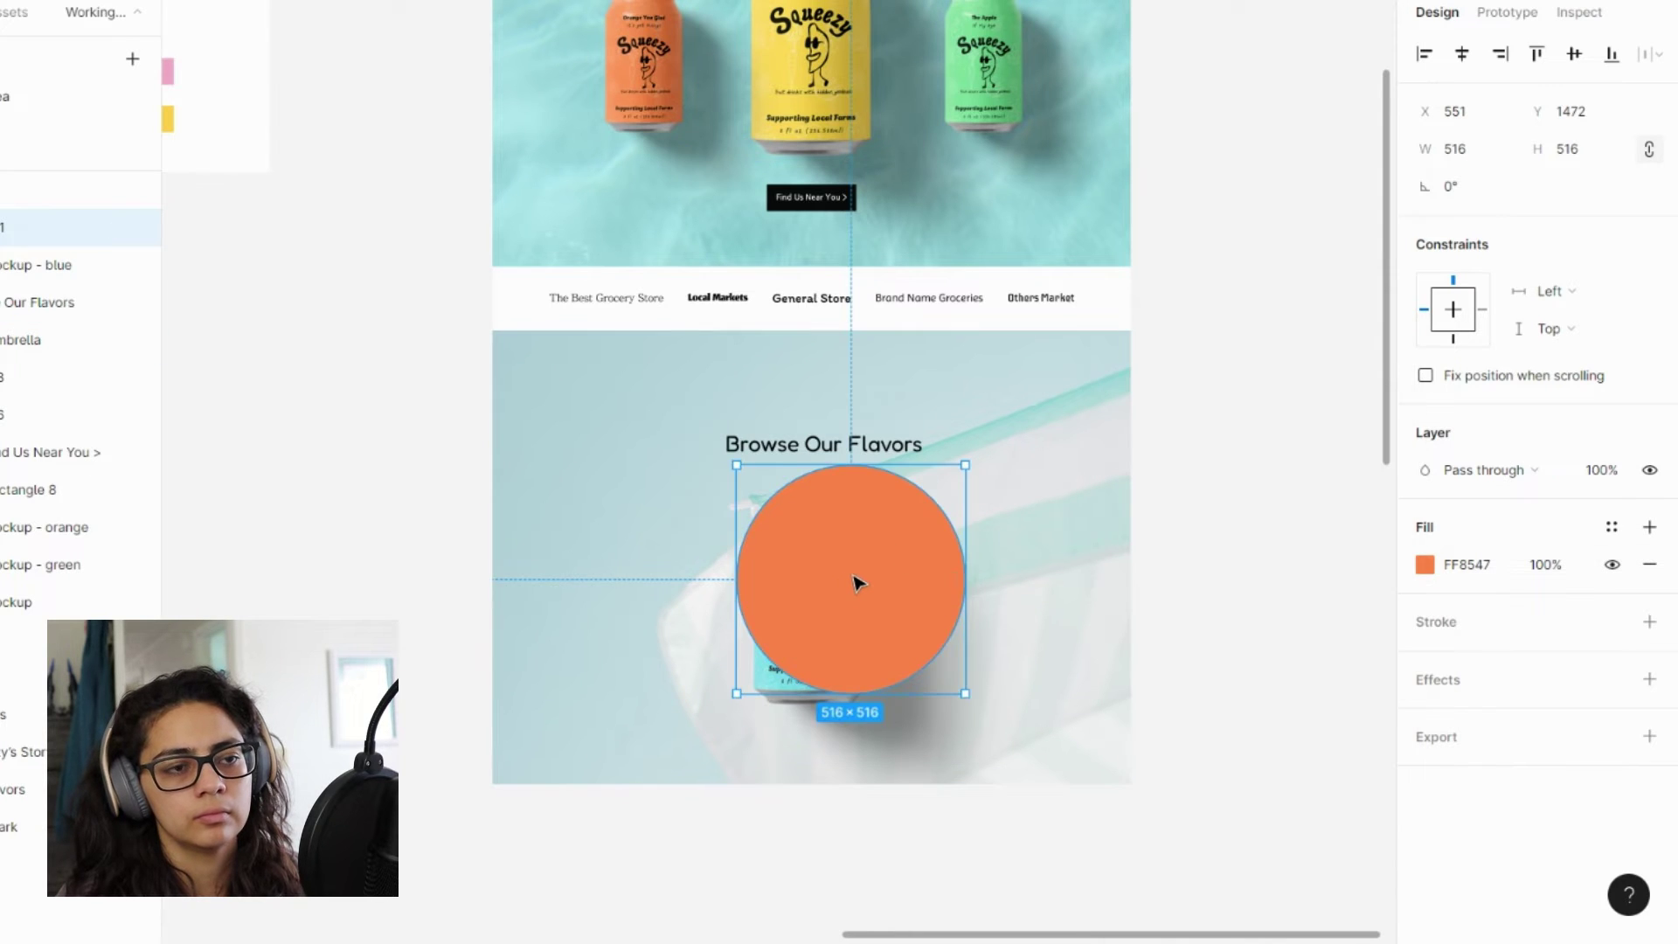
- Shift the orange circle slightly to about X 563 and send it behind the blue can and the heading
drag(857, 580, 852, 581)
key(ctrl+bracketleft)
key(ctrl+bracketleft)
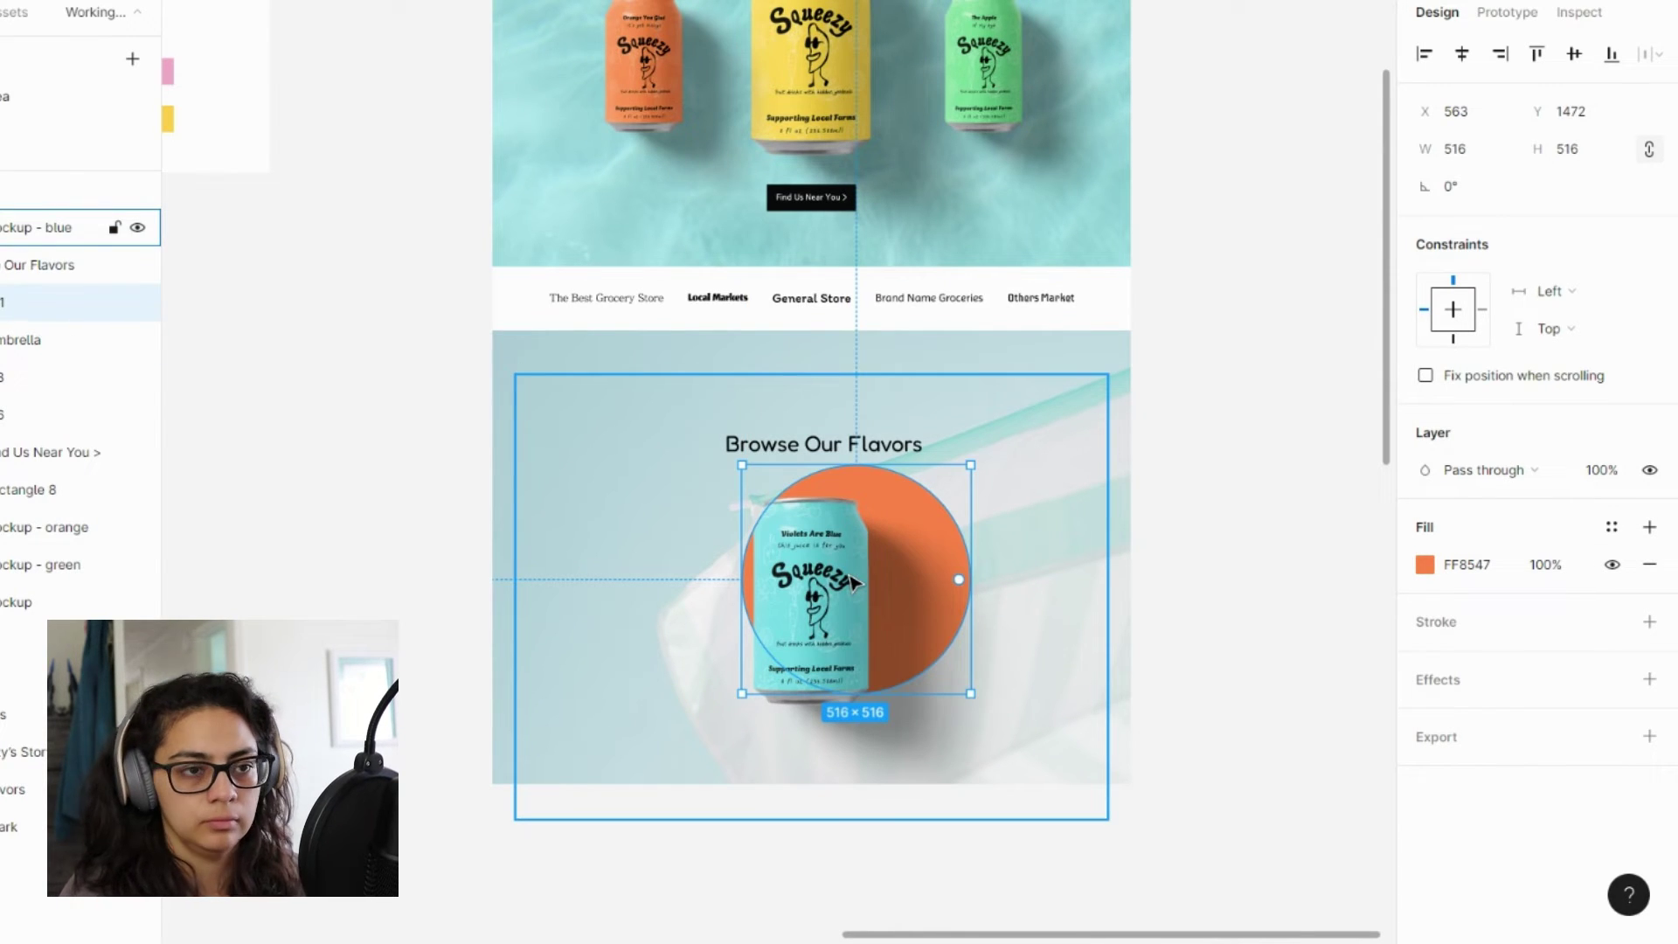
click(1277, 592)
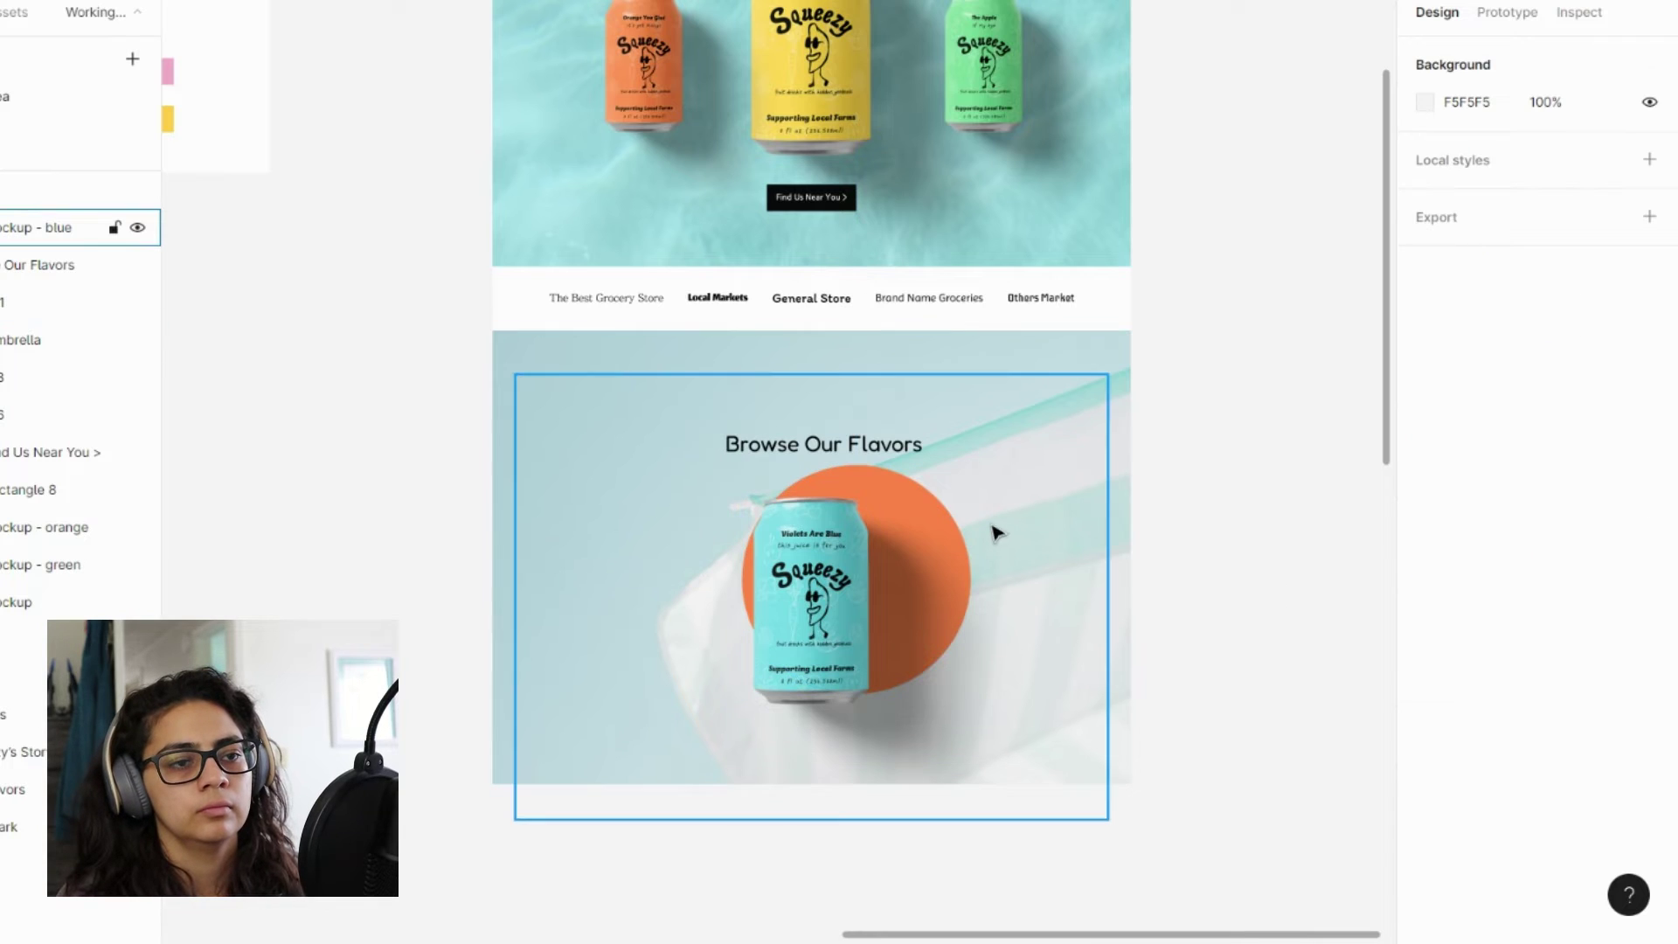
- Crop the blue can image to about 888 × 800 and move it to about X 526, Y 1490 over the orange circle
click(930, 515)
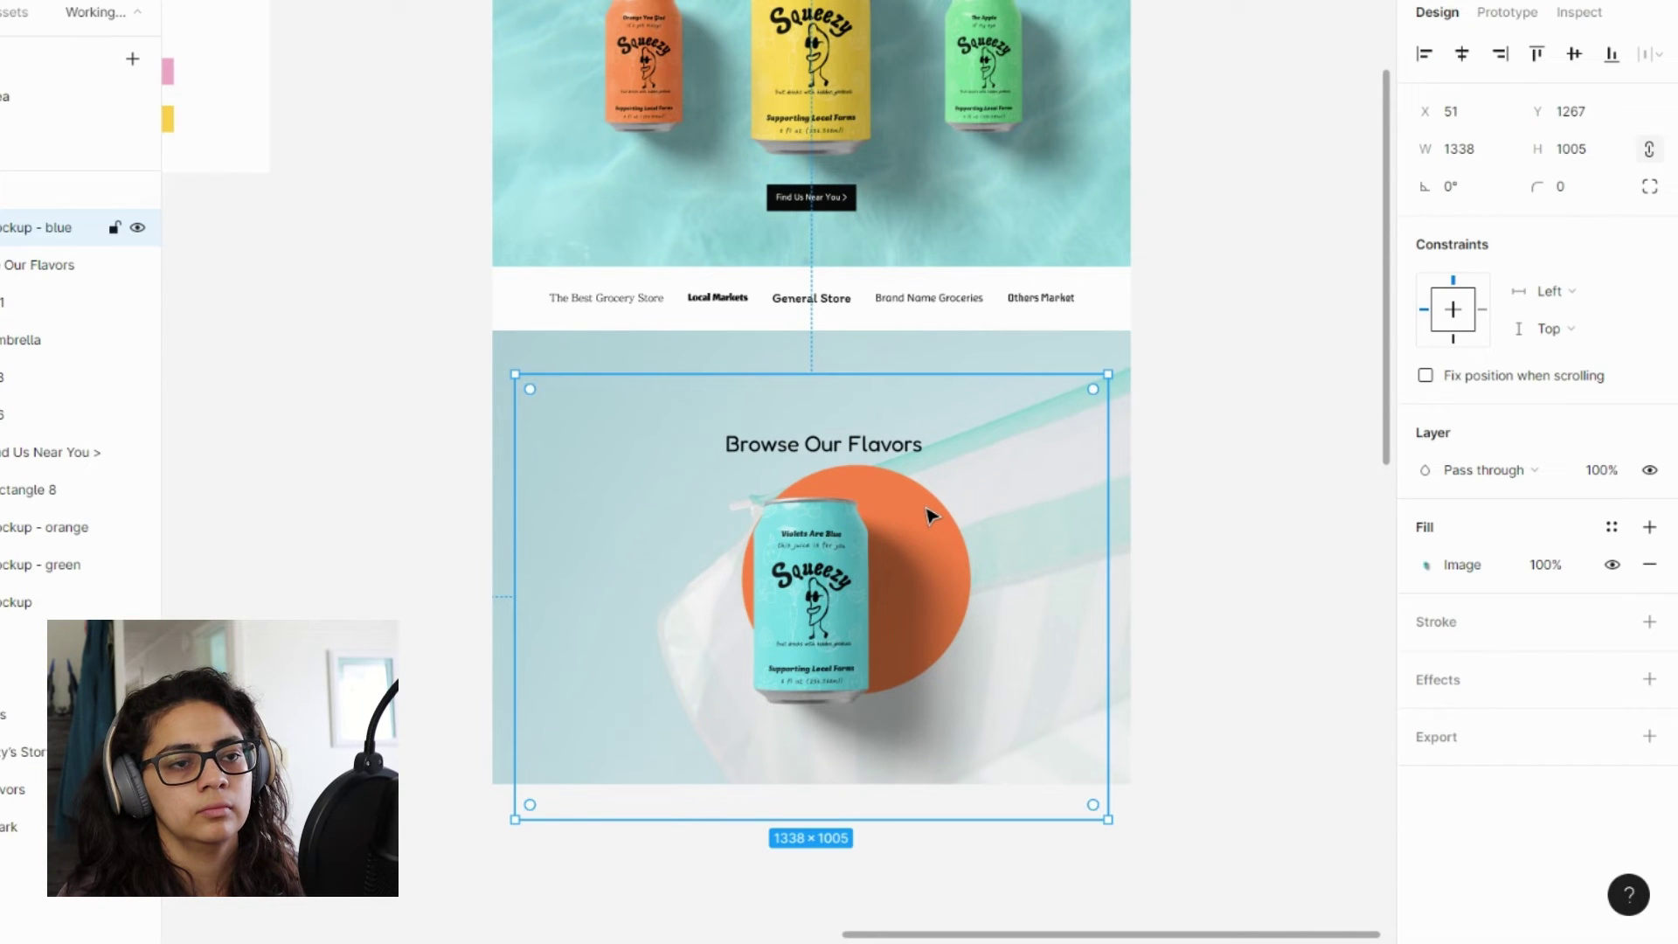
click(1440, 567)
click(1196, 444)
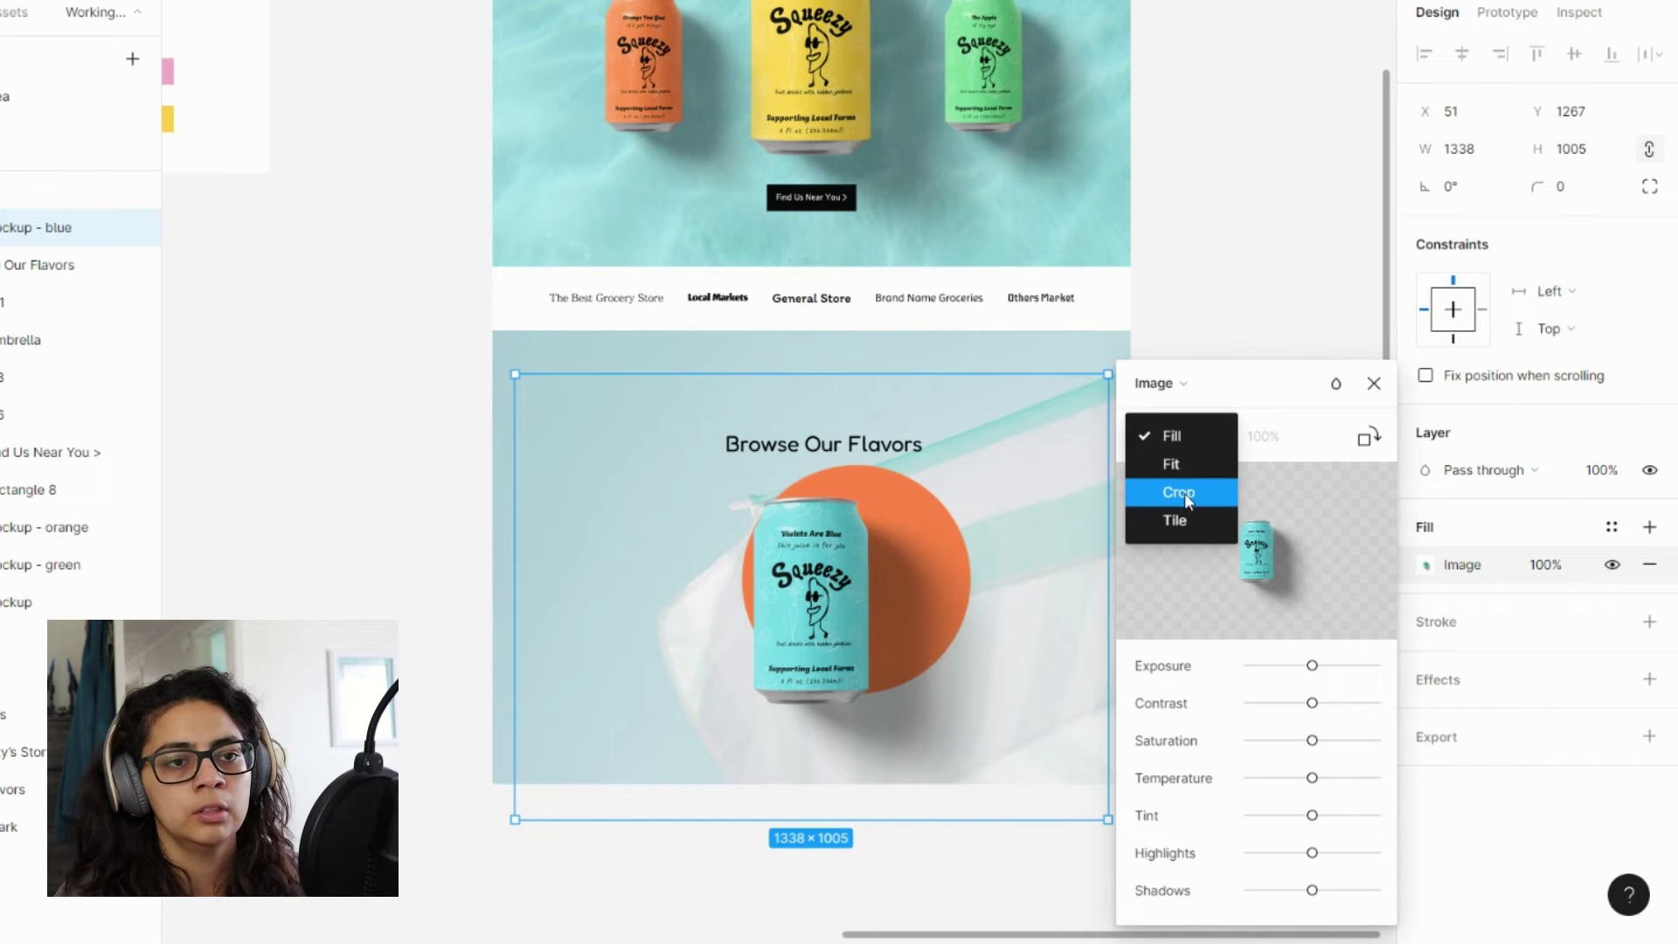
click(1183, 491)
drag(807, 396, 806, 463)
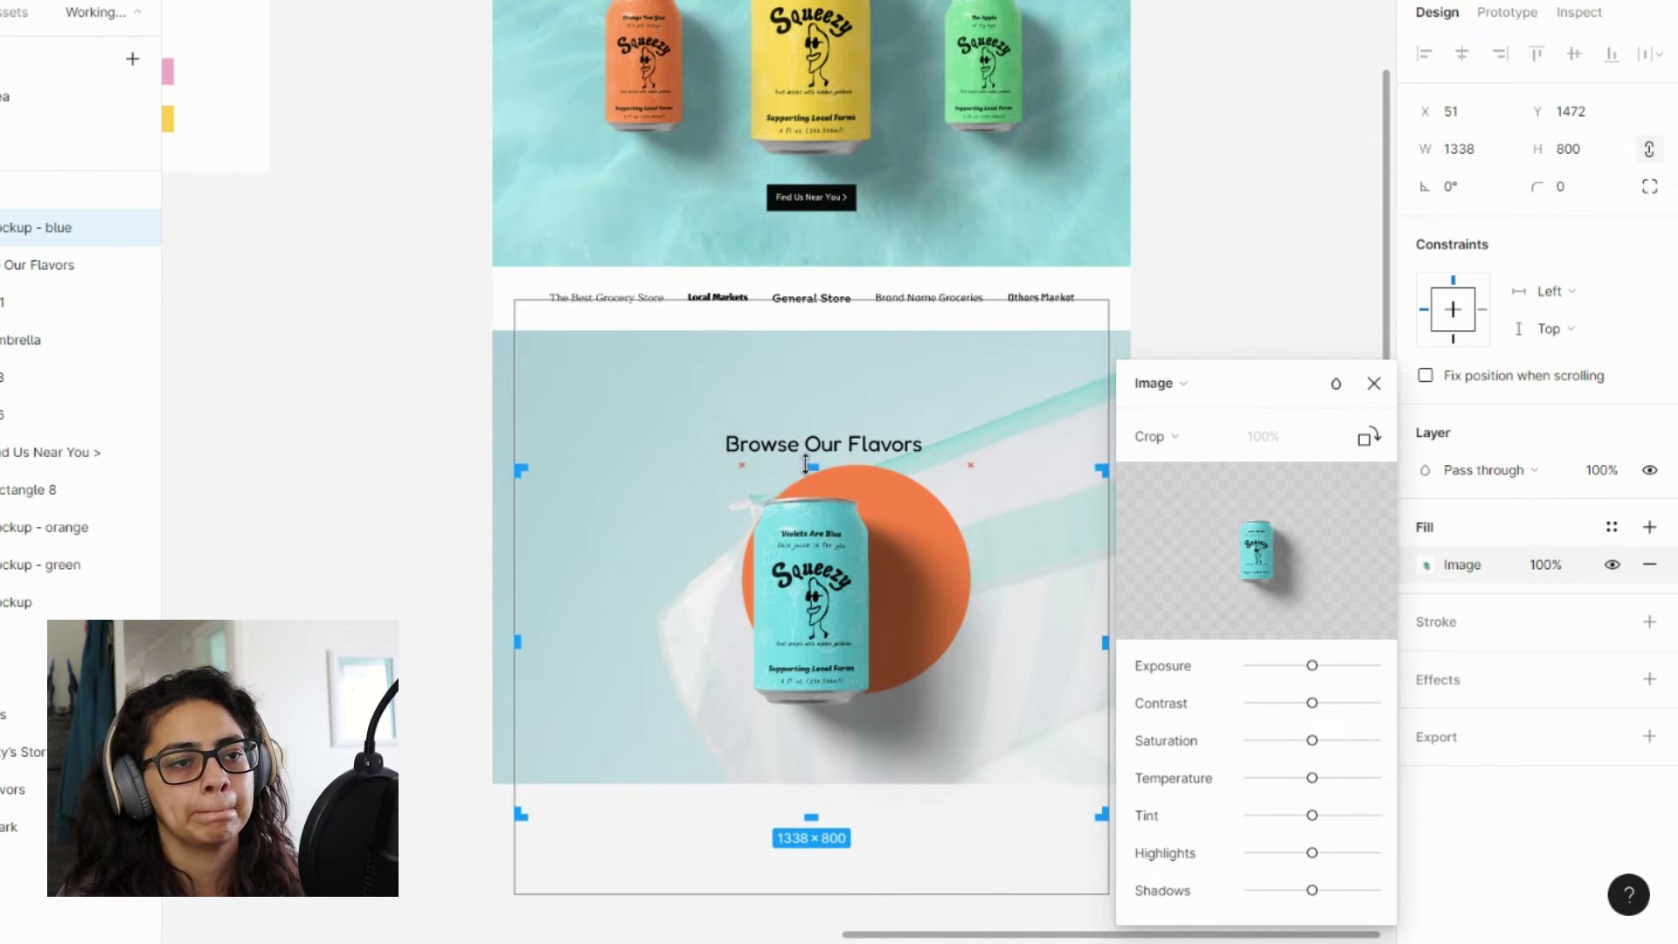
drag(518, 647, 714, 712)
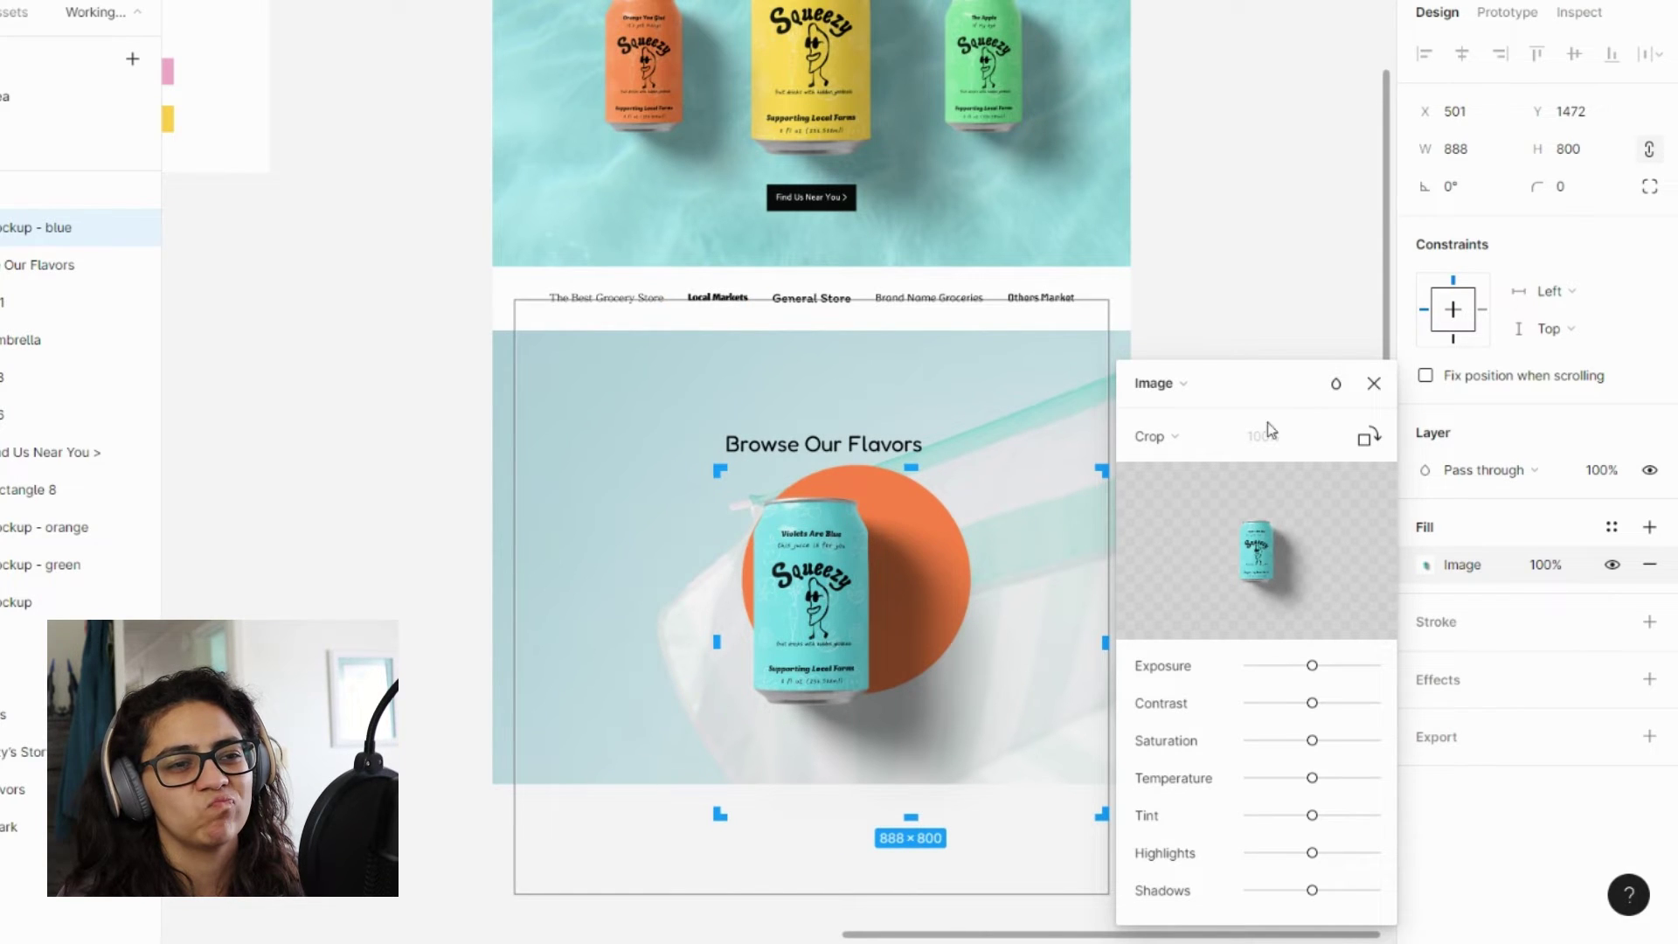
key(Return)
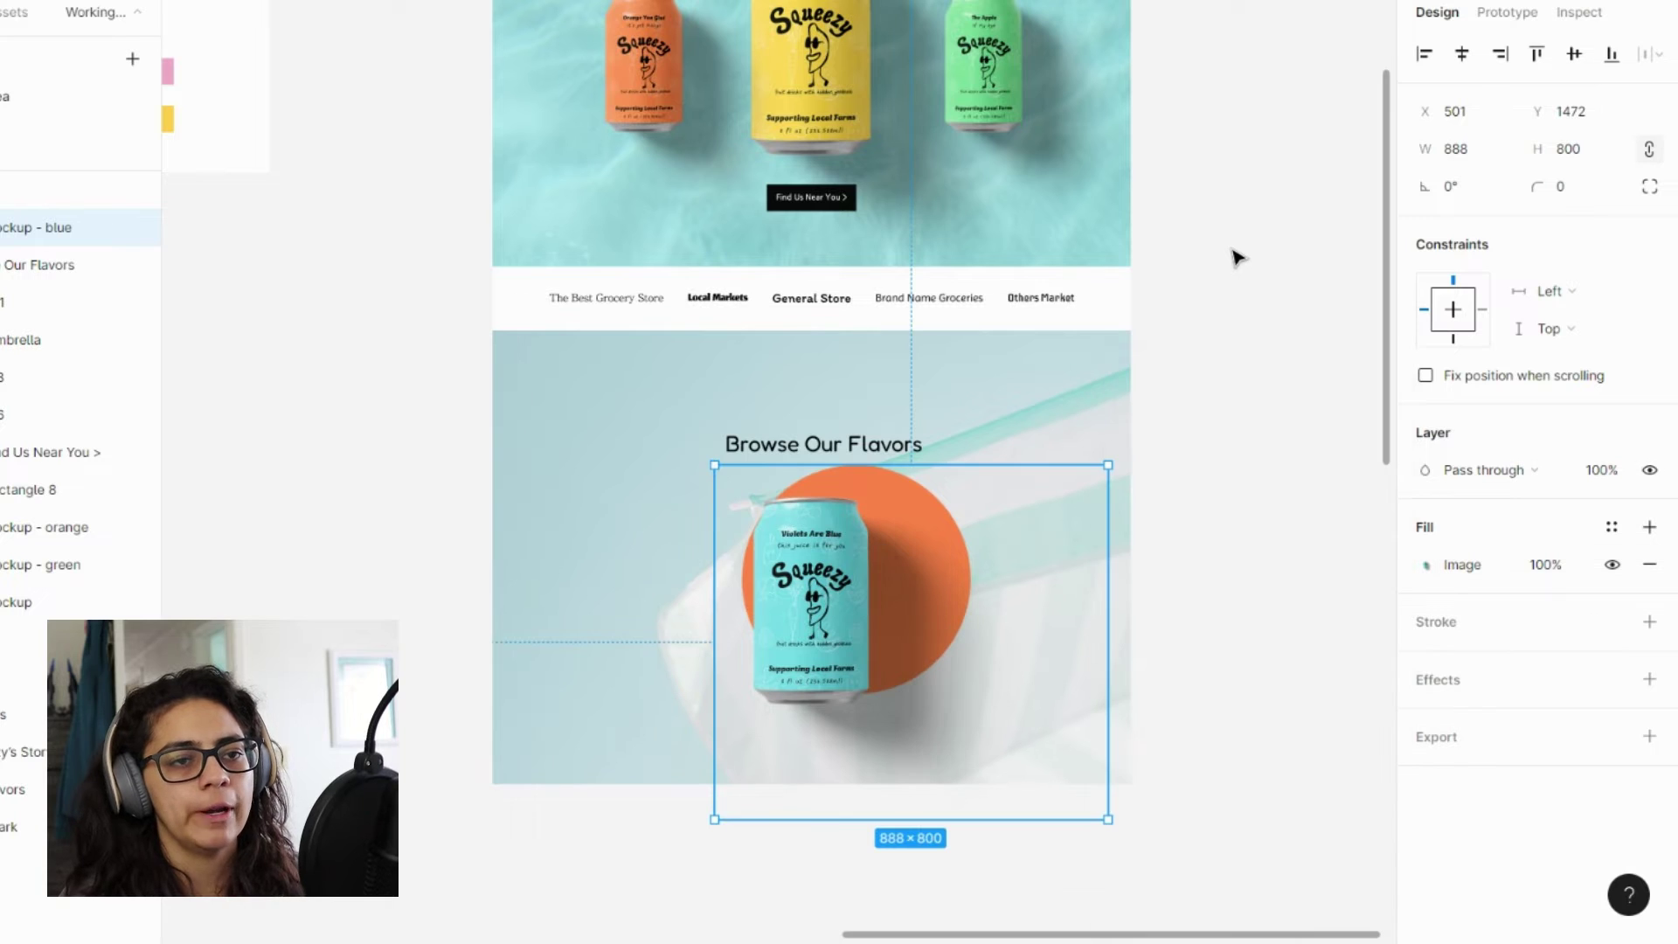
click(1211, 610)
drag(839, 668, 846, 677)
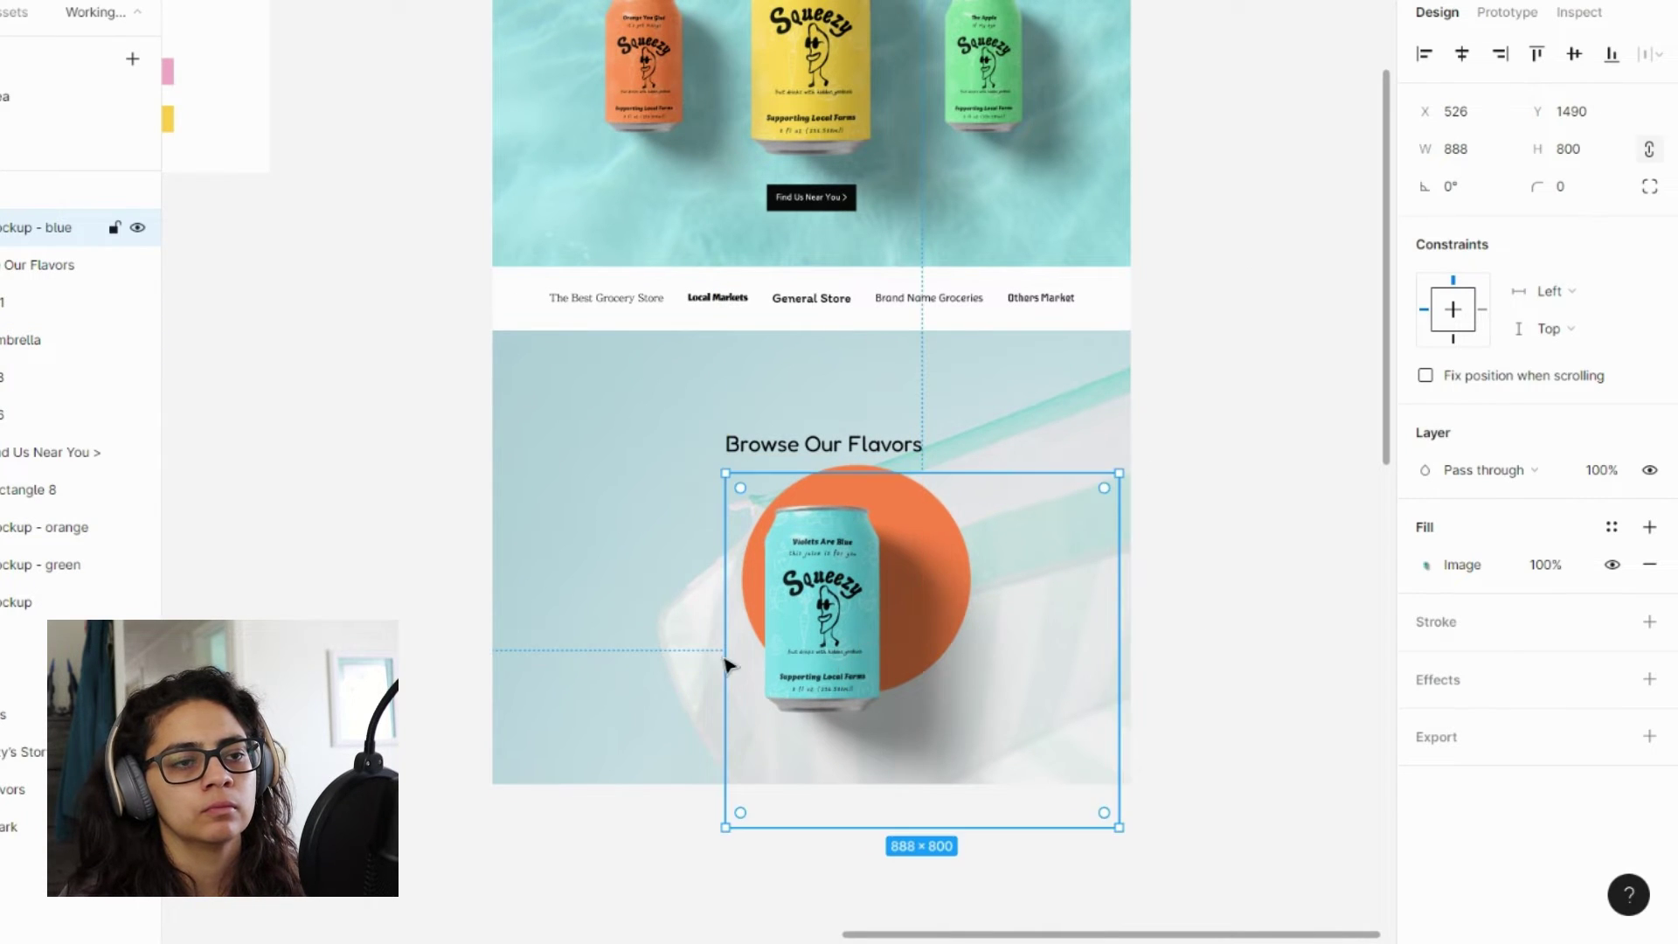
- Move the blue can and orange circle together slightly down and left, and nudge the can back up and right over the circle
click(594, 655)
click(405, 603)
click(626, 569)
click(997, 550)
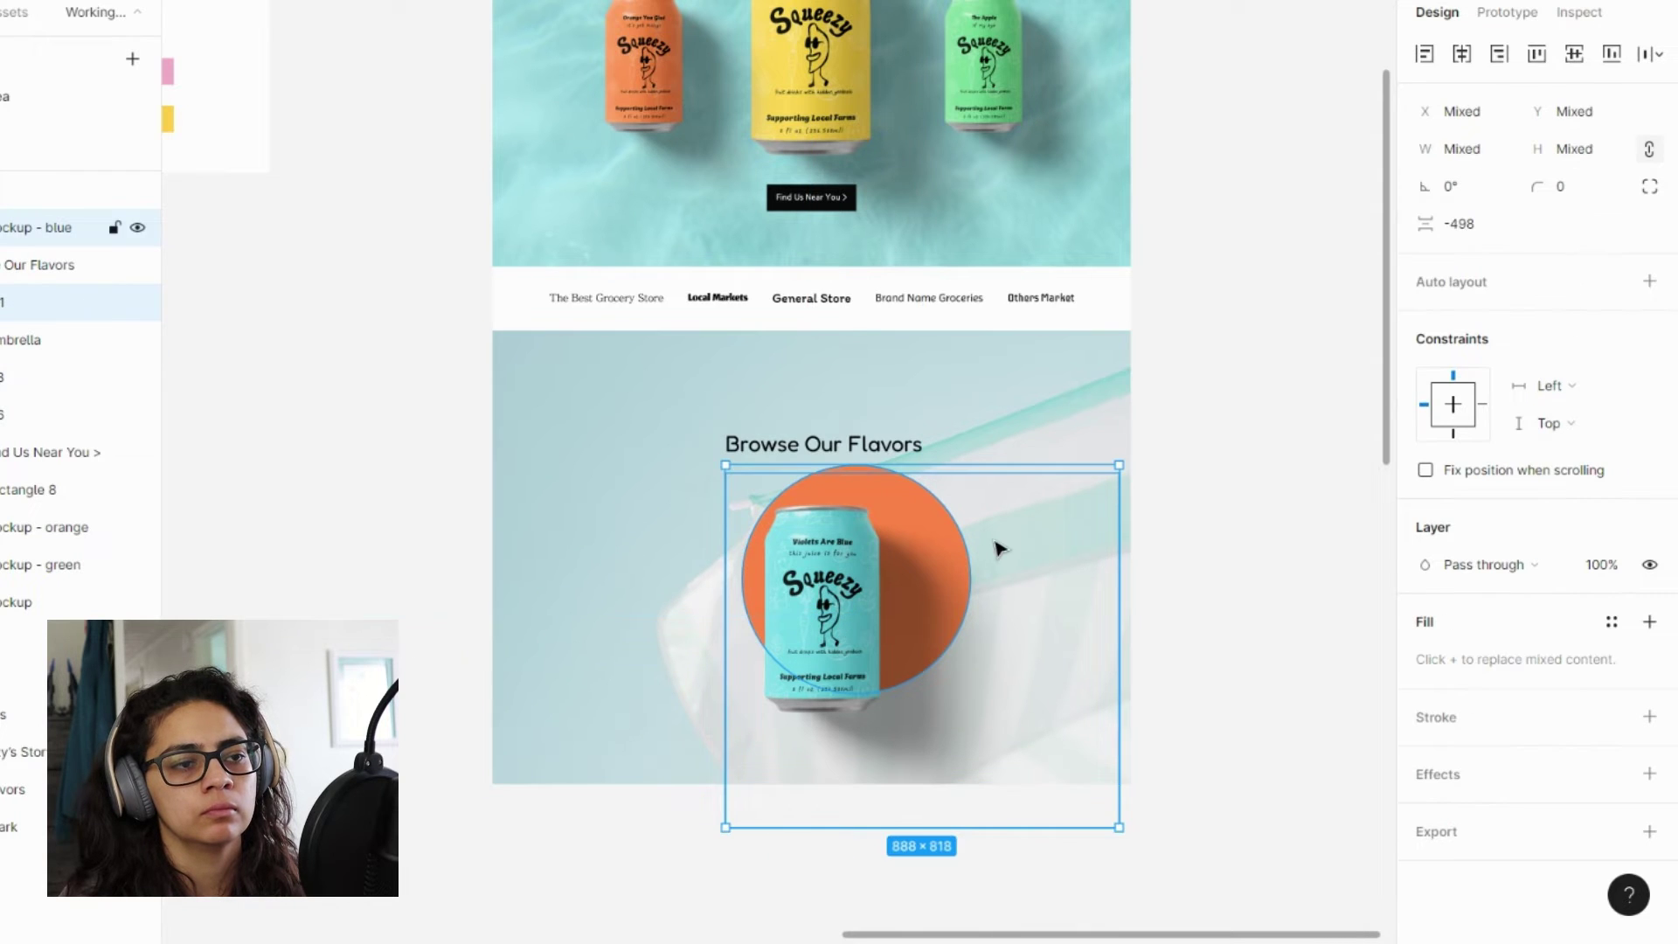
drag(810, 617, 798, 636)
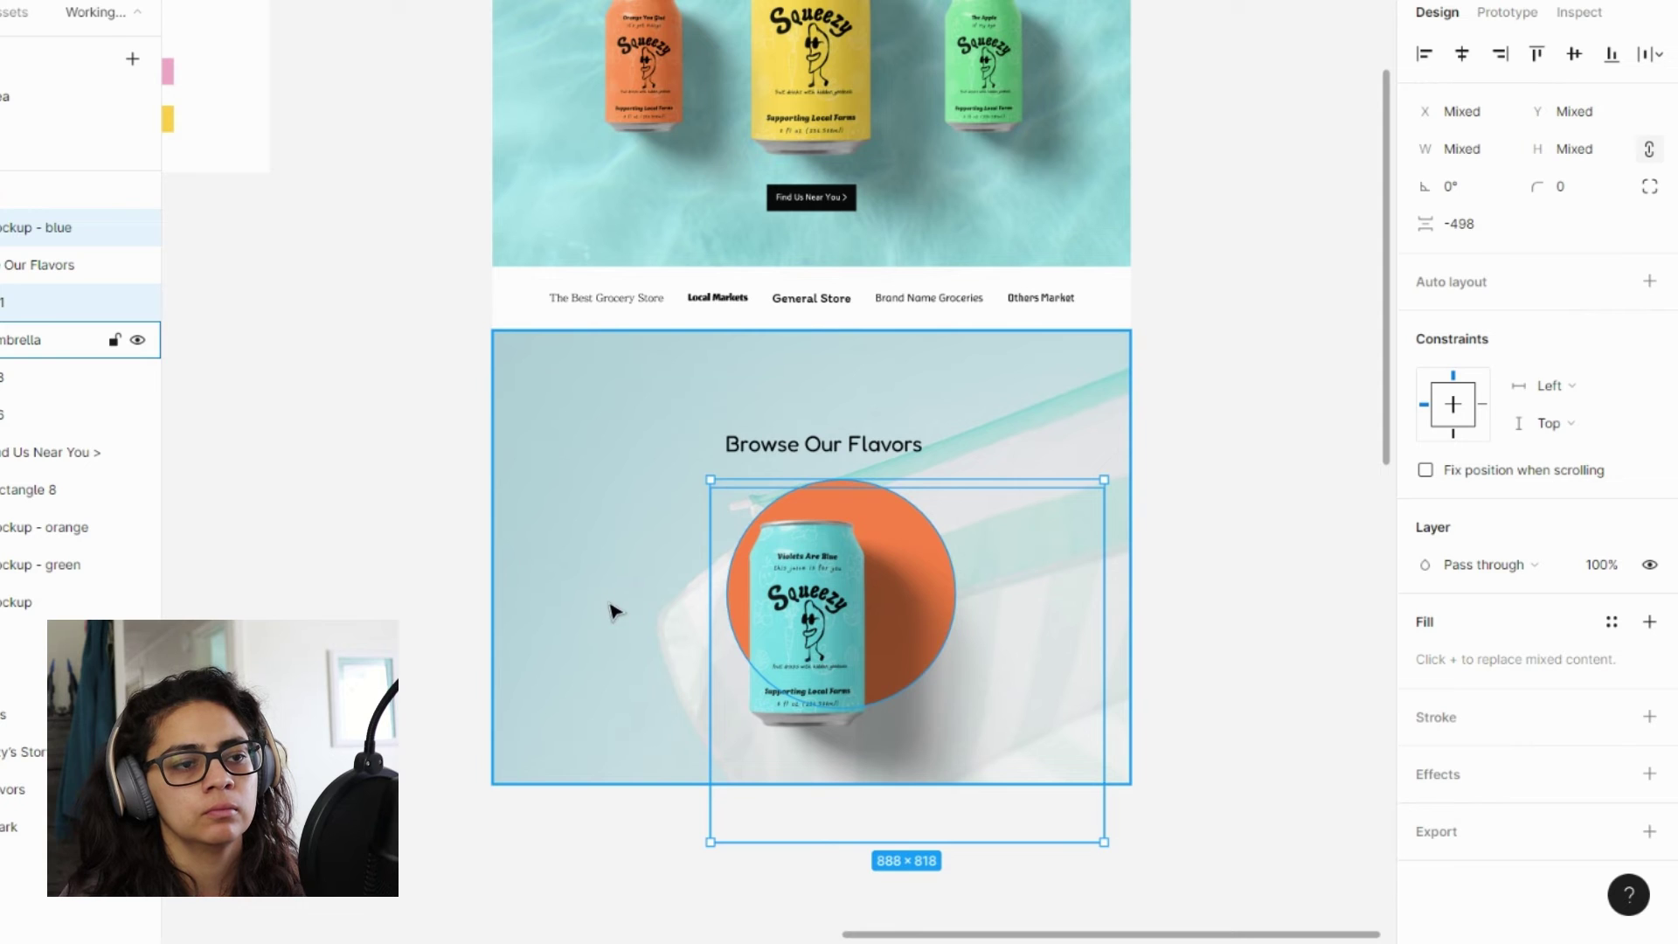
click(1206, 465)
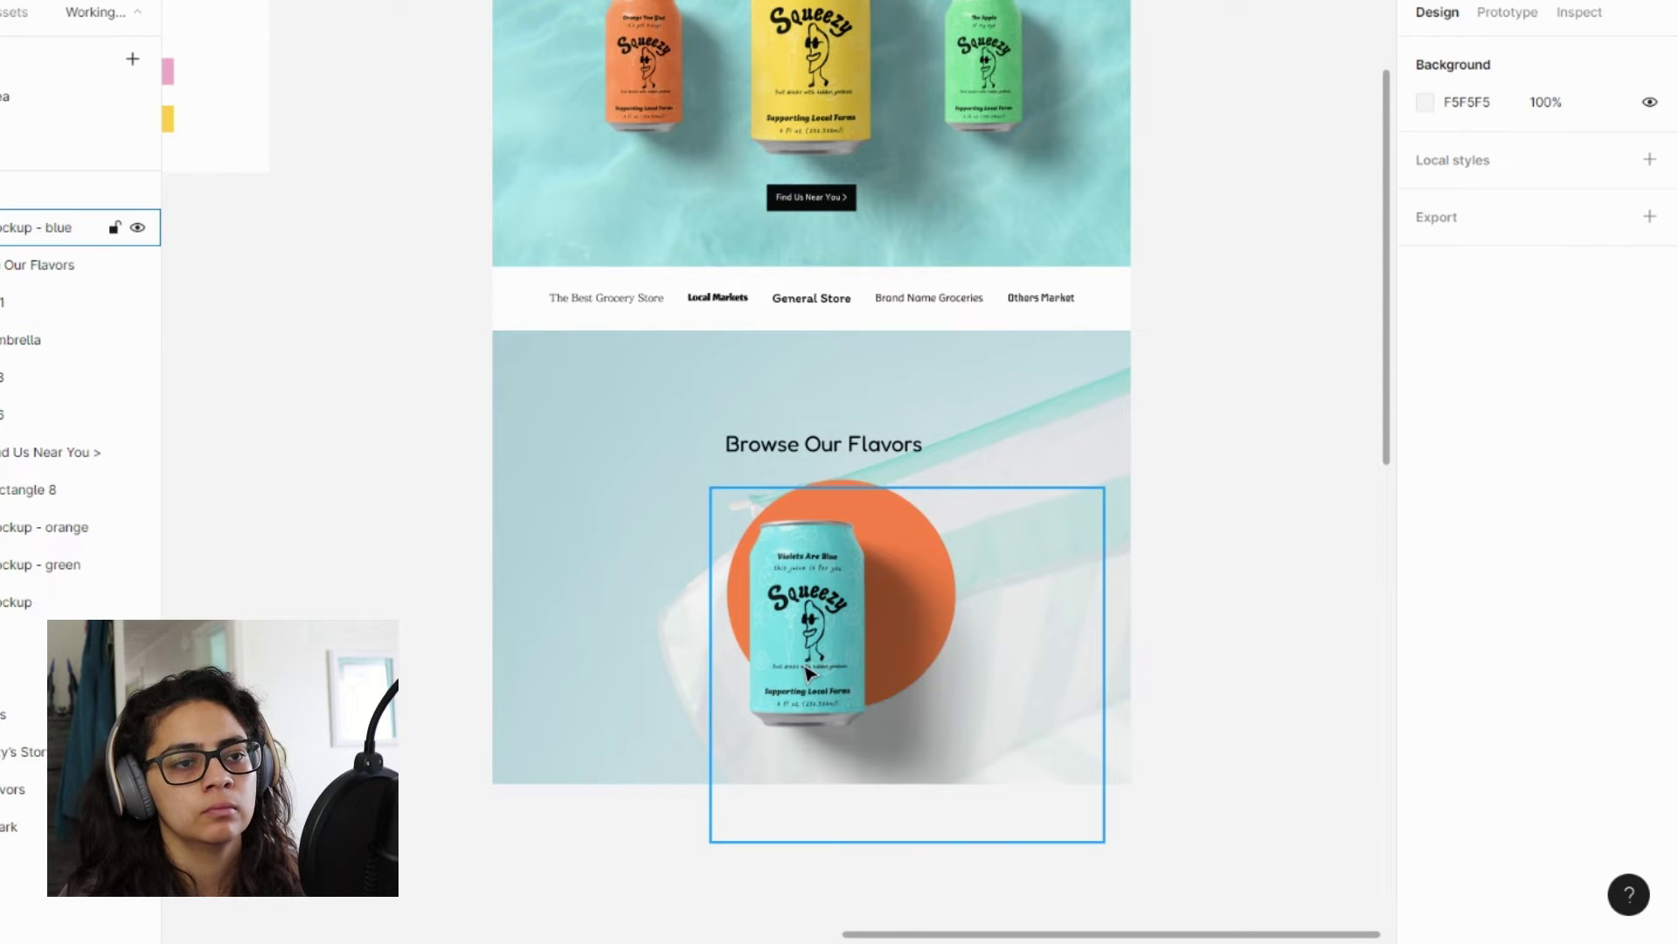
drag(806, 671, 811, 674)
click(1275, 678)
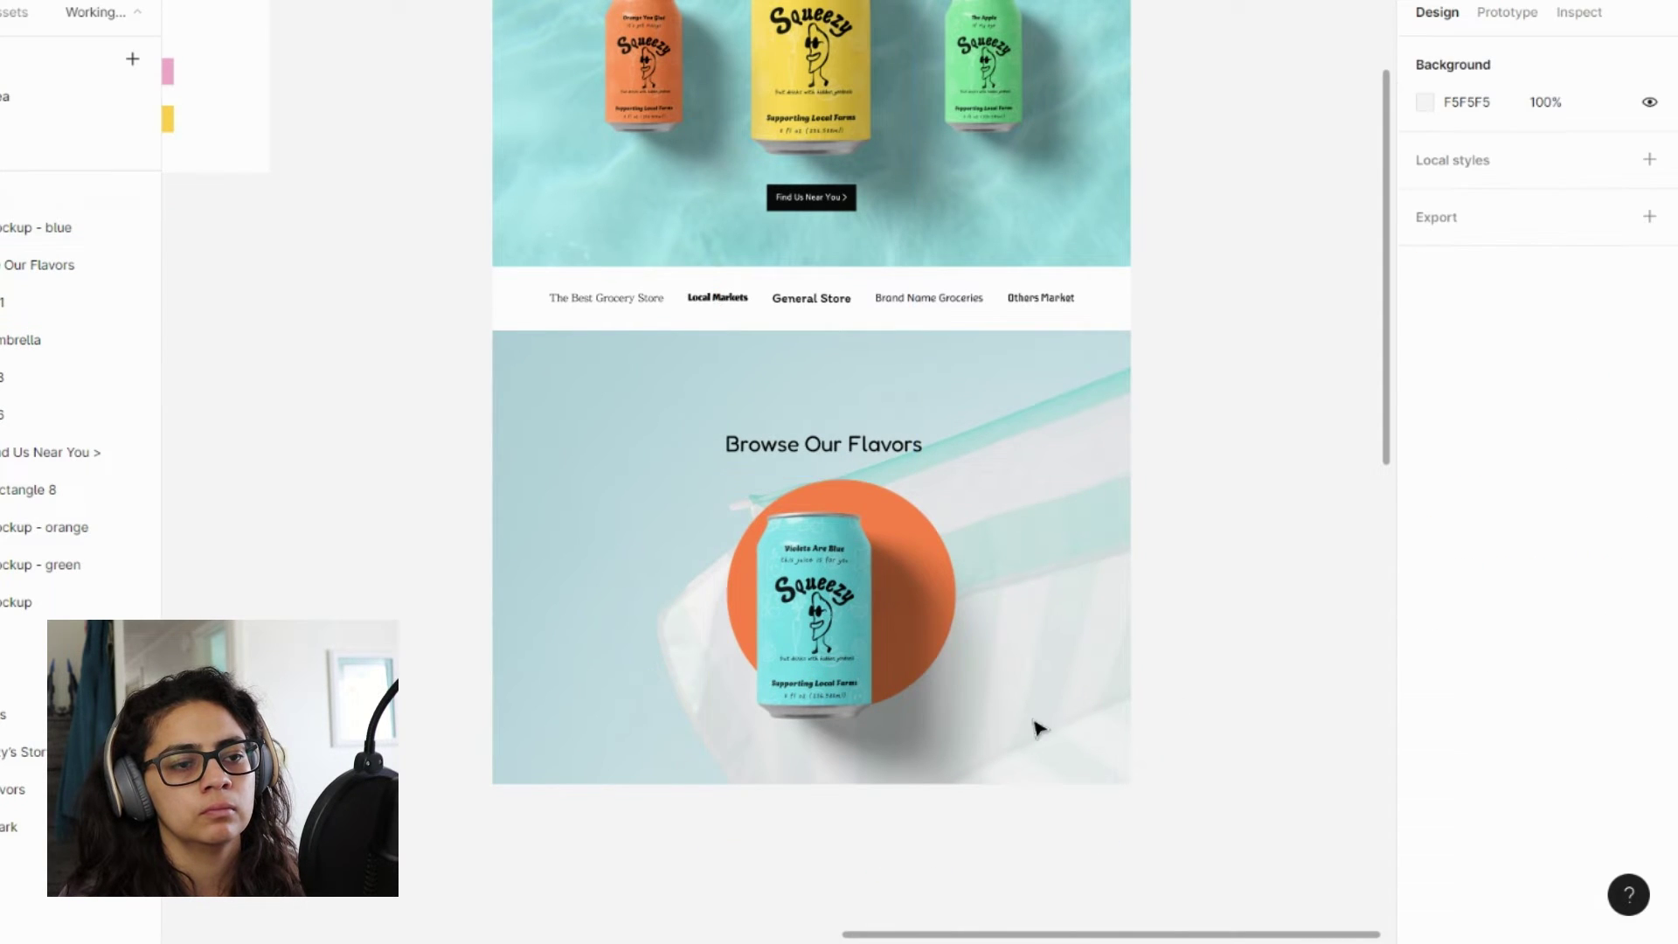
- Scale the blue can and orange circle together down to about 699 × 630 and reposition them centred below the heading
click(599, 501)
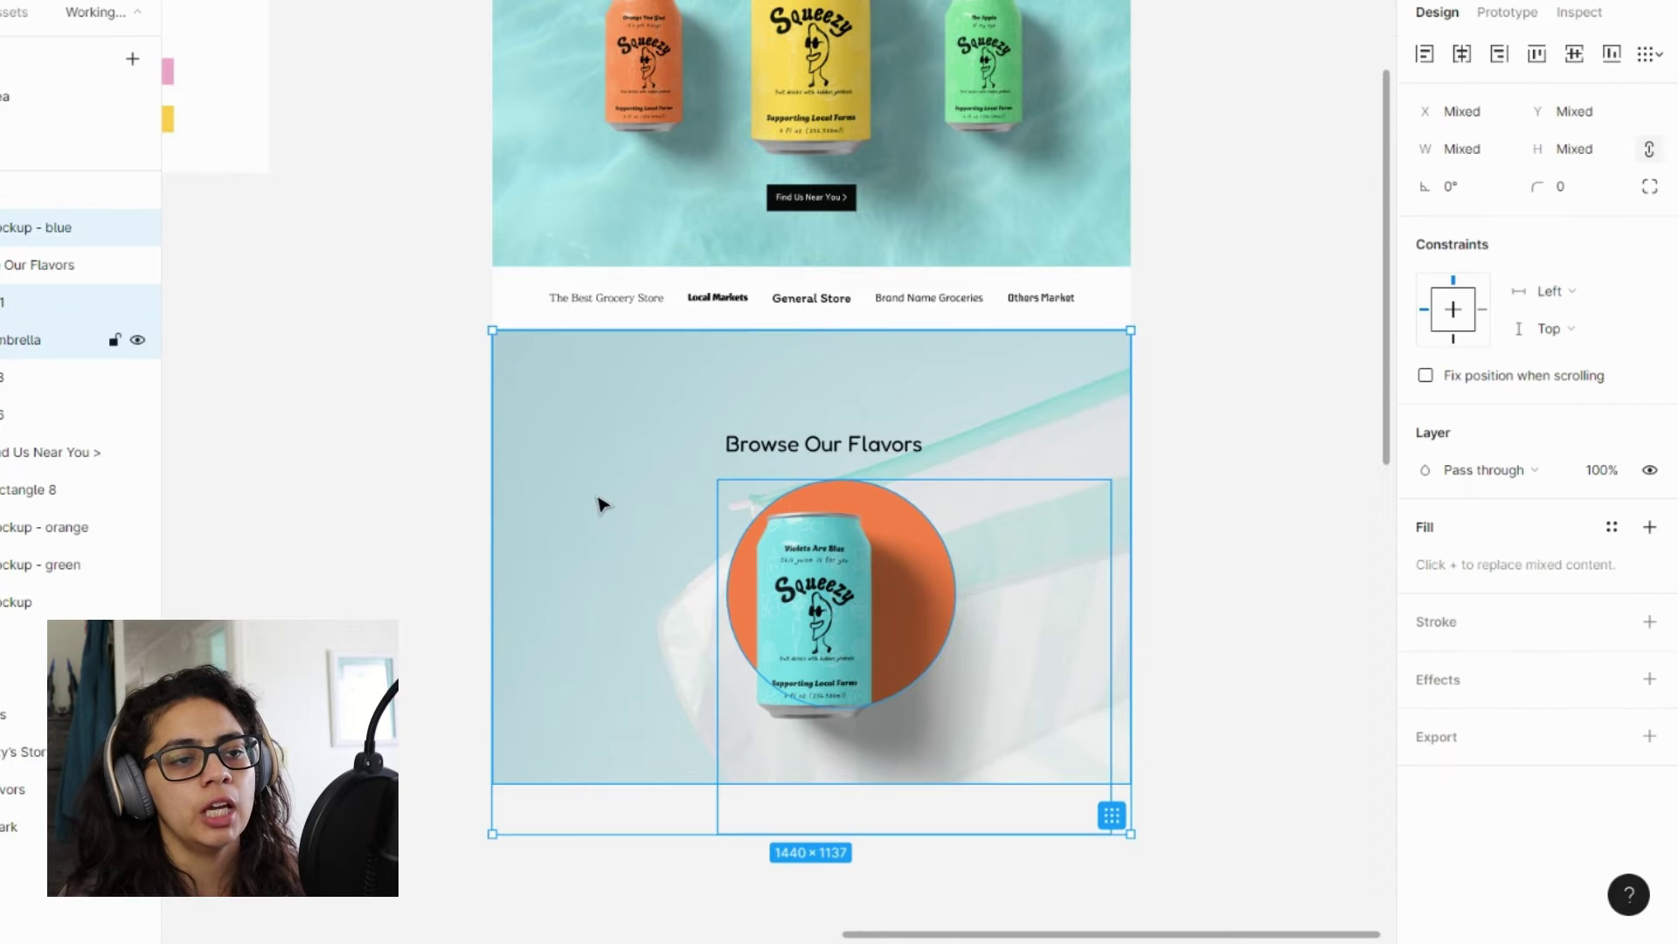
drag(599, 501, 962, 757)
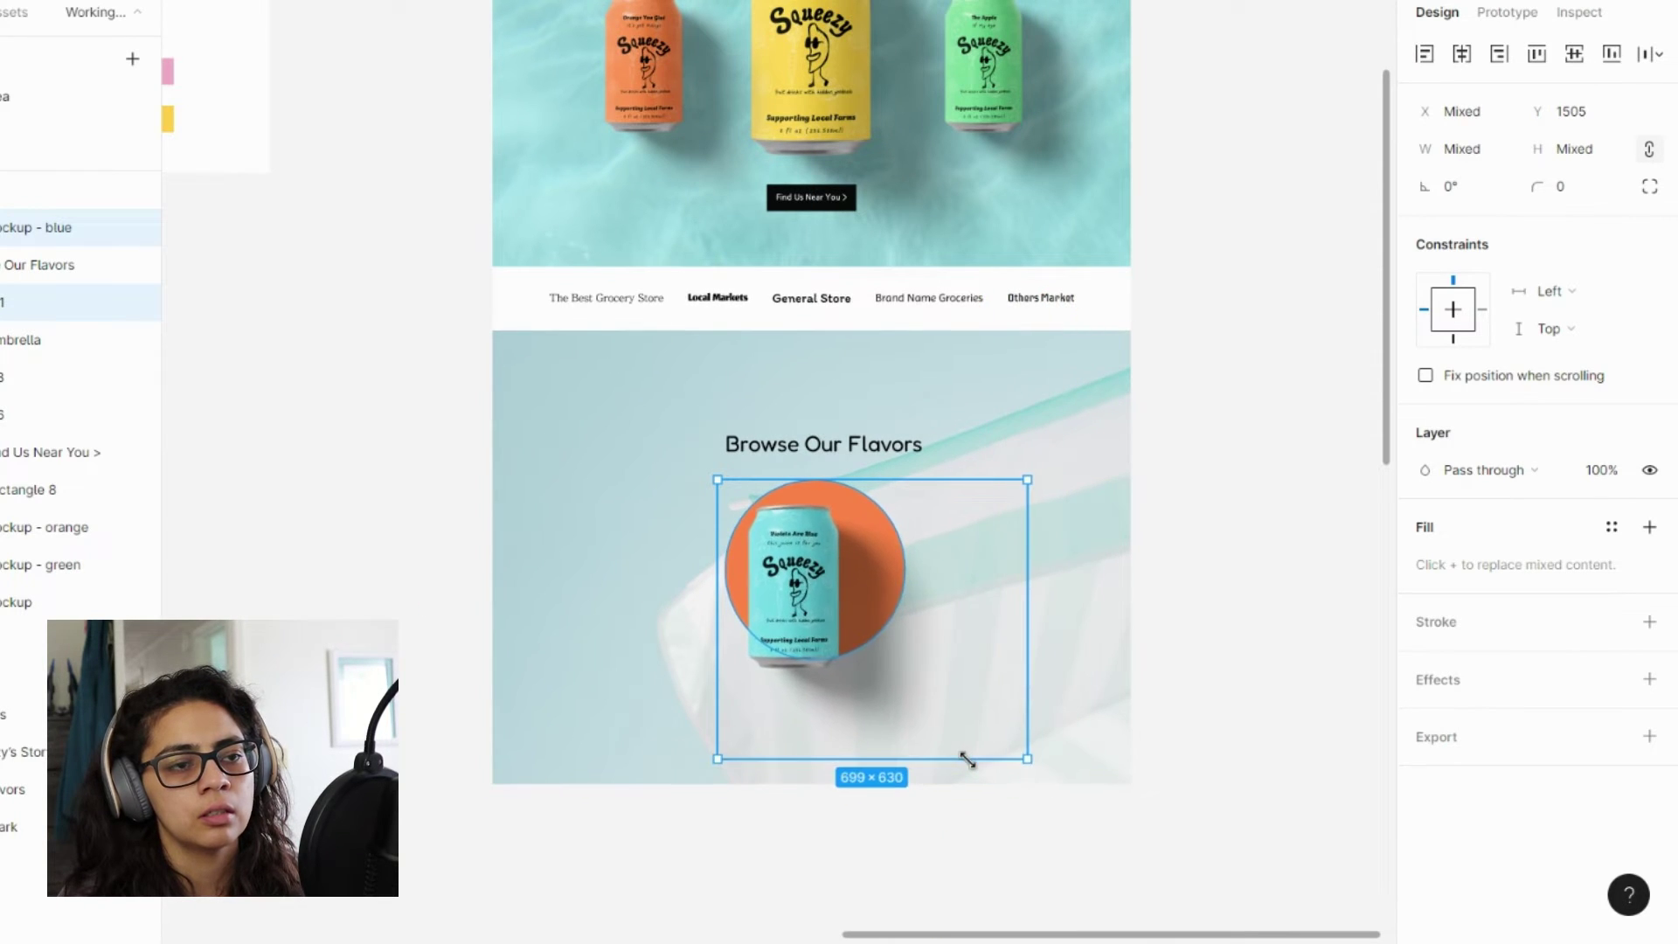
mouse_move(819, 647)
mouse_down()
mouse_move(865, 651)
mouse_move(833, 660)
mouse_up()
click(1221, 500)
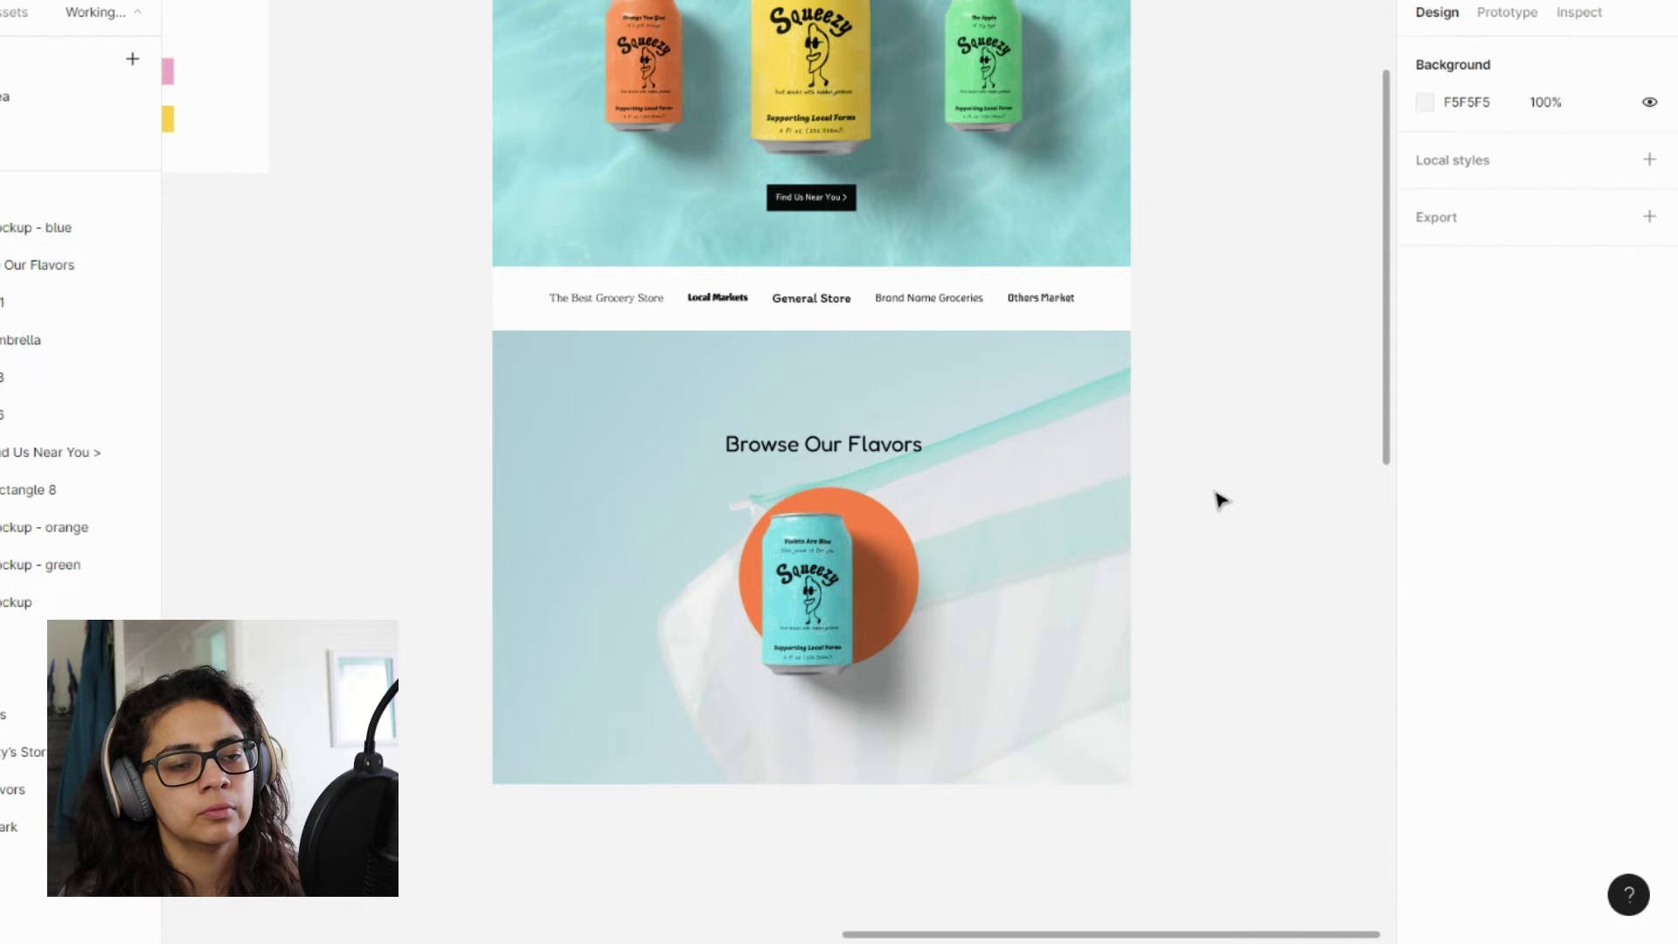
- Copy the Body/Paragraph Text from the Style Guide into the flavors section and place it below the can at about X 633, Y 2006
scroll(1221, 500, down, 3)
scroll(573, 401, left, 1)
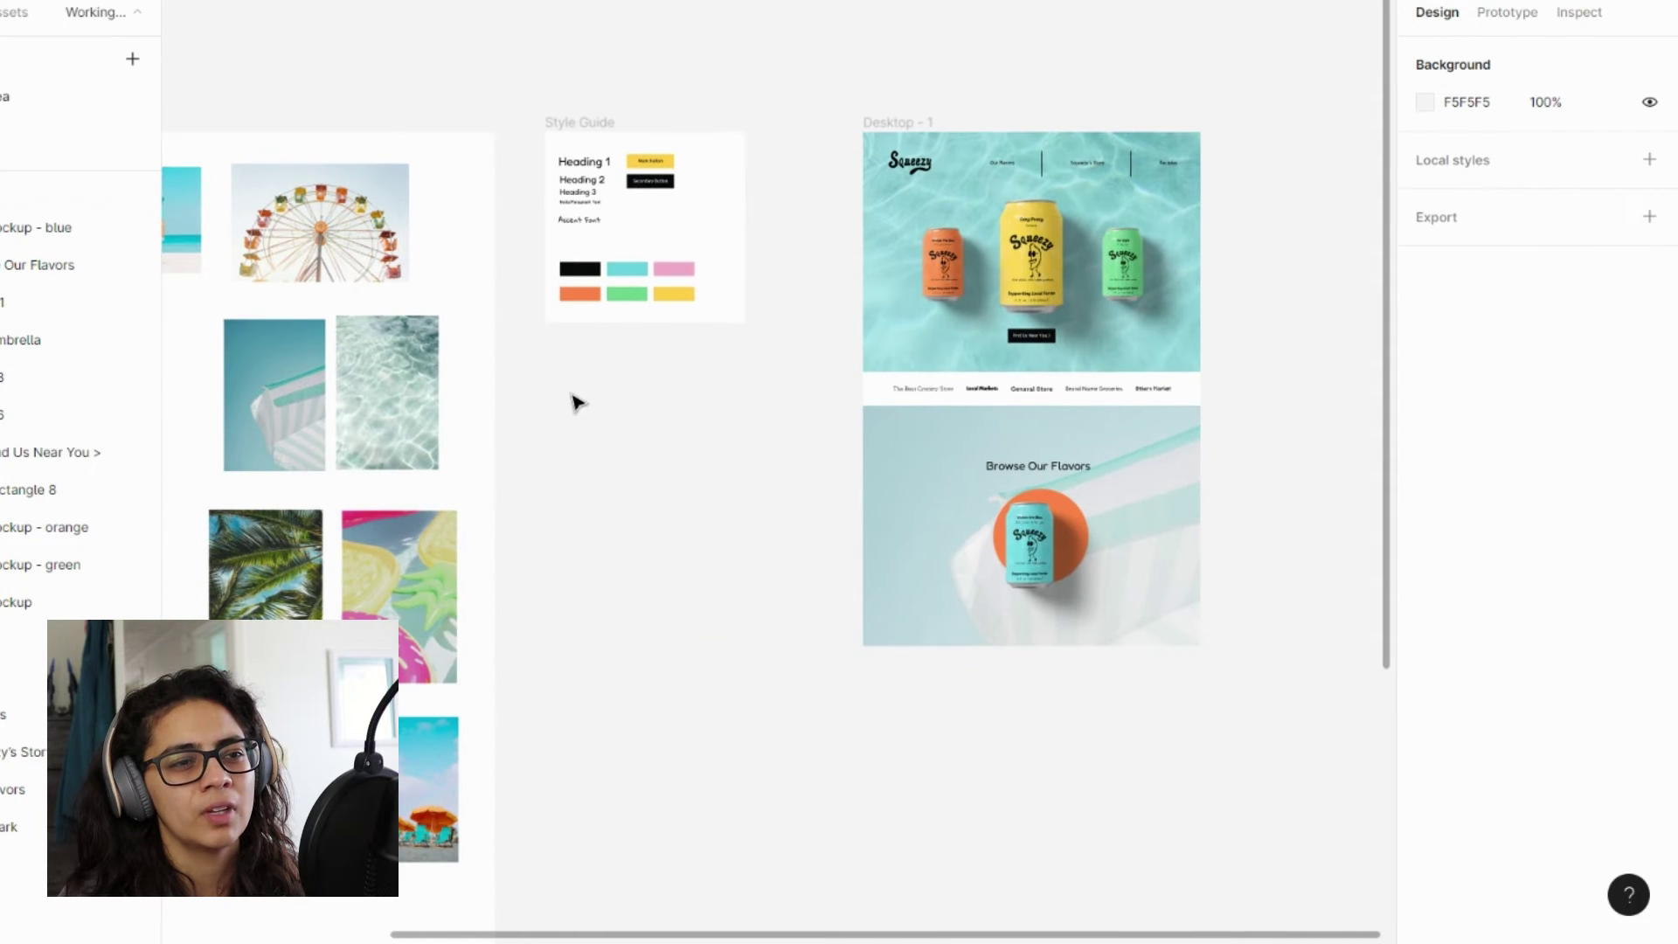
click(597, 222)
click(599, 218)
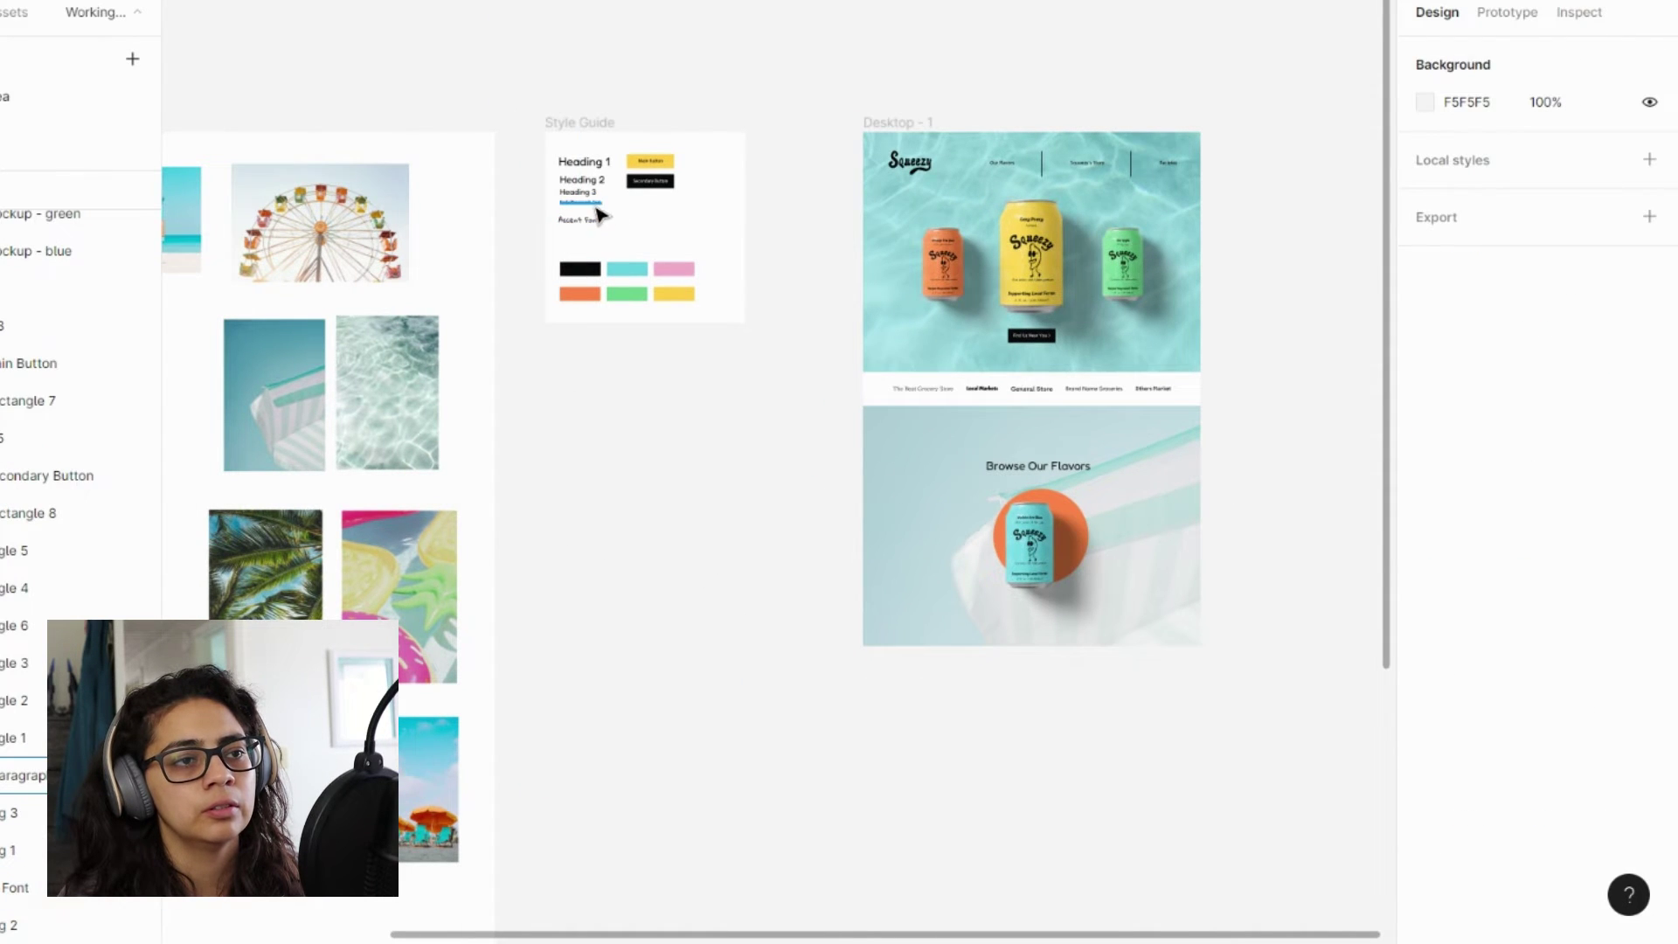
click(584, 202)
scroll(1122, 585, up, 5)
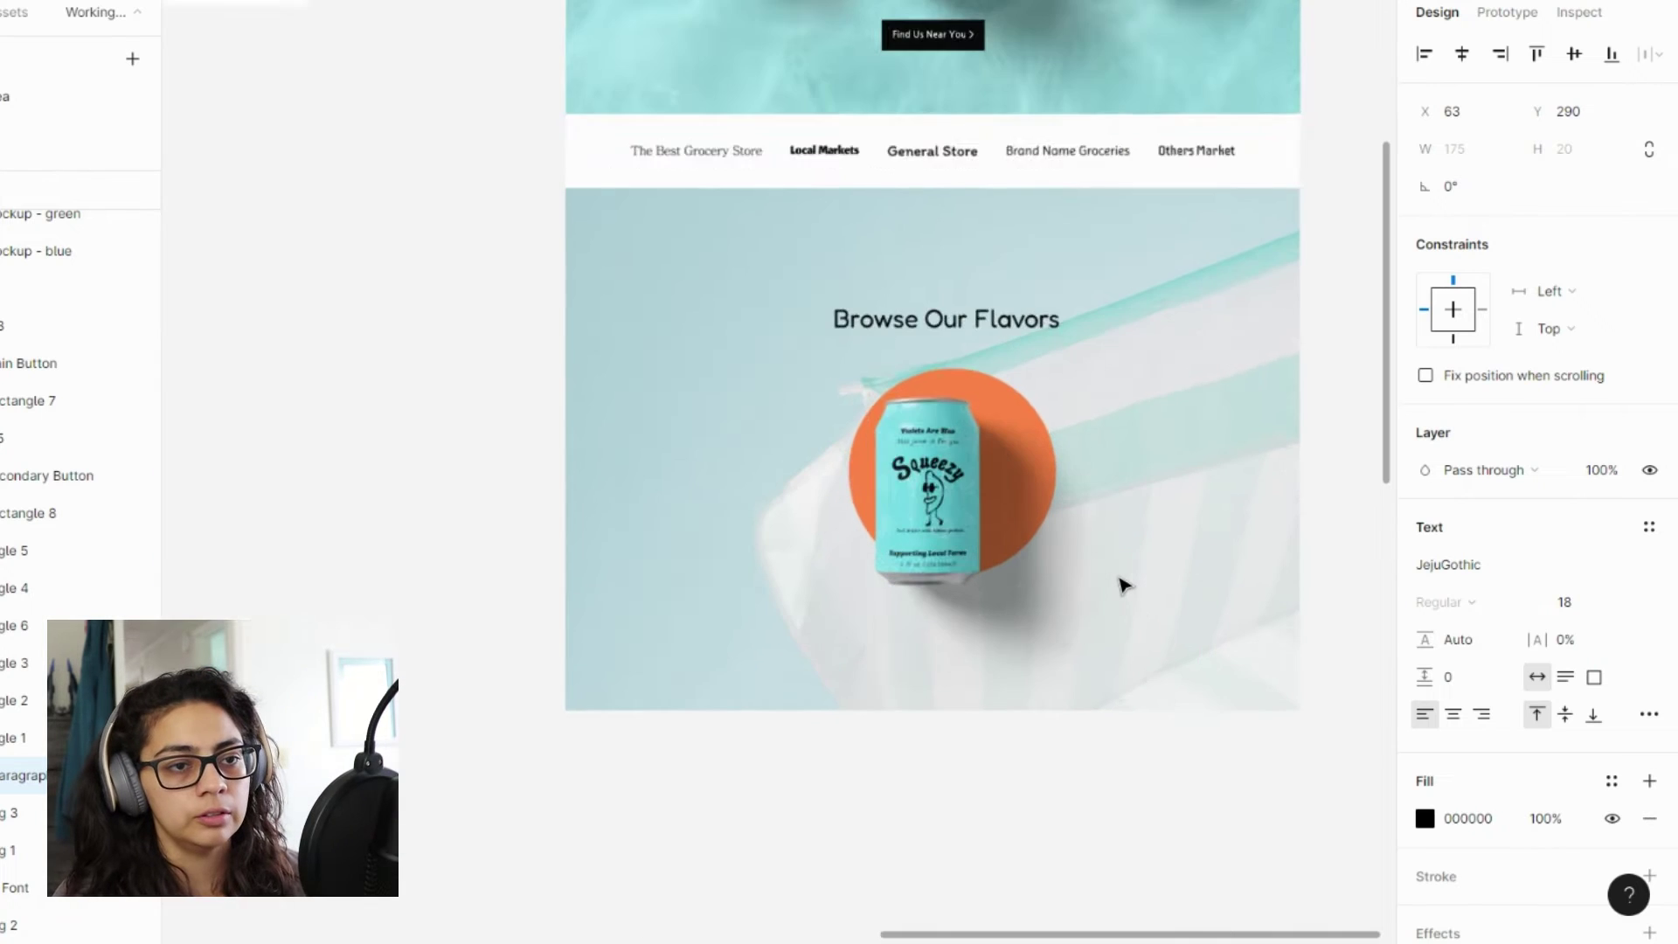
key(ctrl+v)
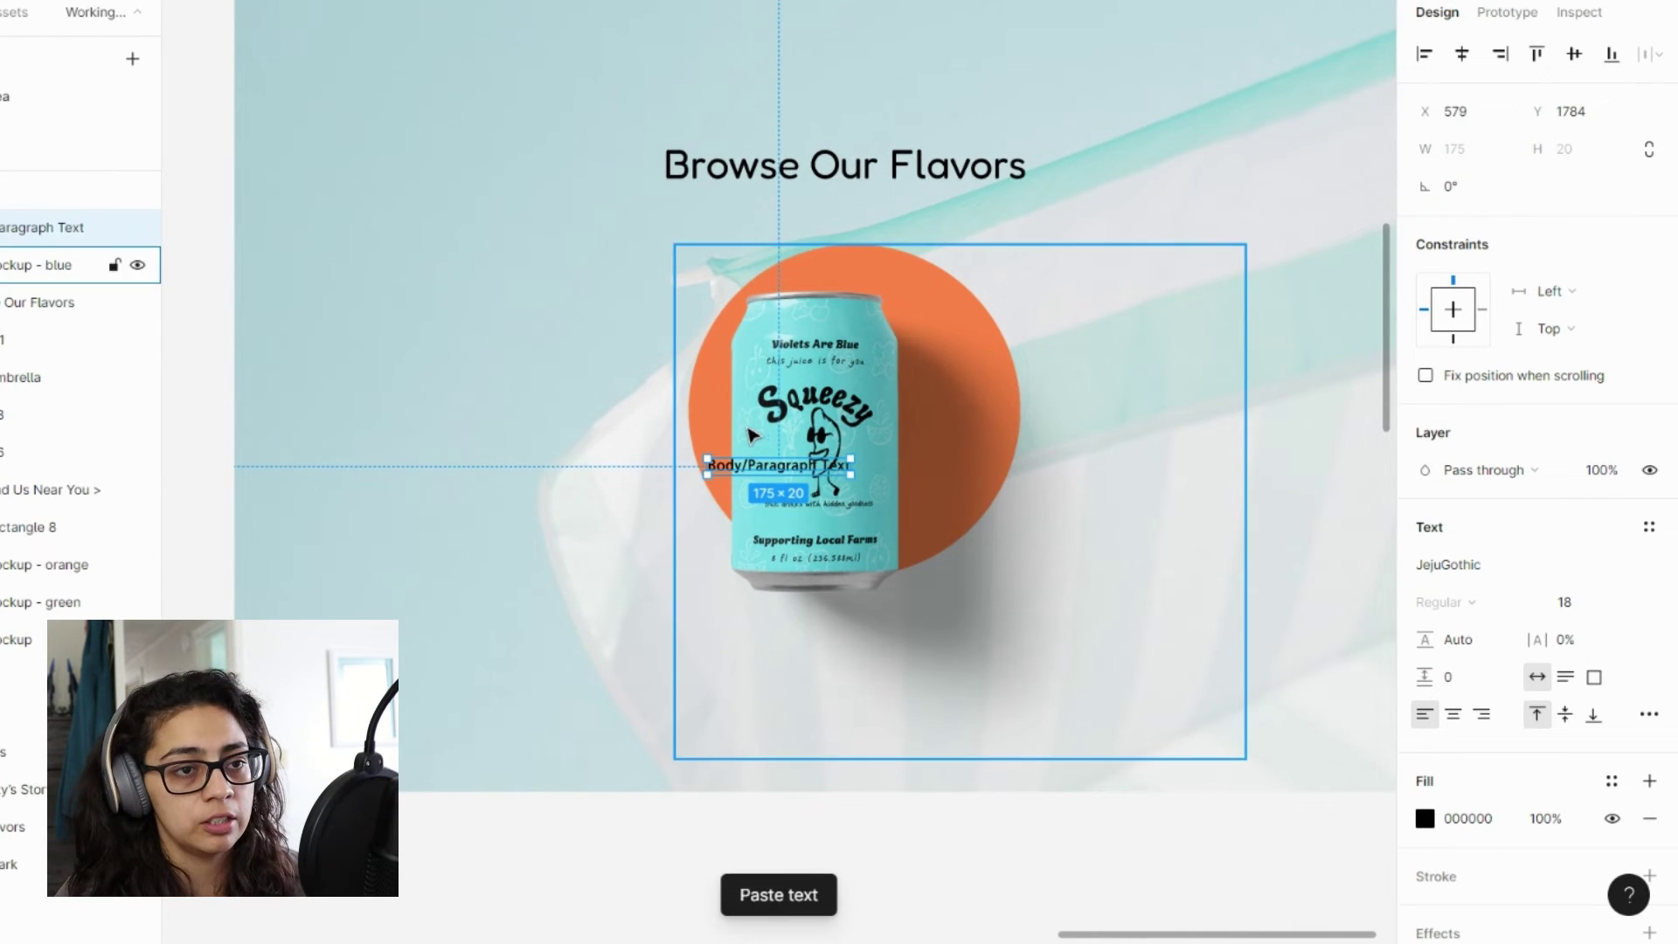
drag(691, 467, 805, 656)
scroll(805, 655, down, 2)
scroll(805, 678, down, 3)
scroll(812, 678, up, 5)
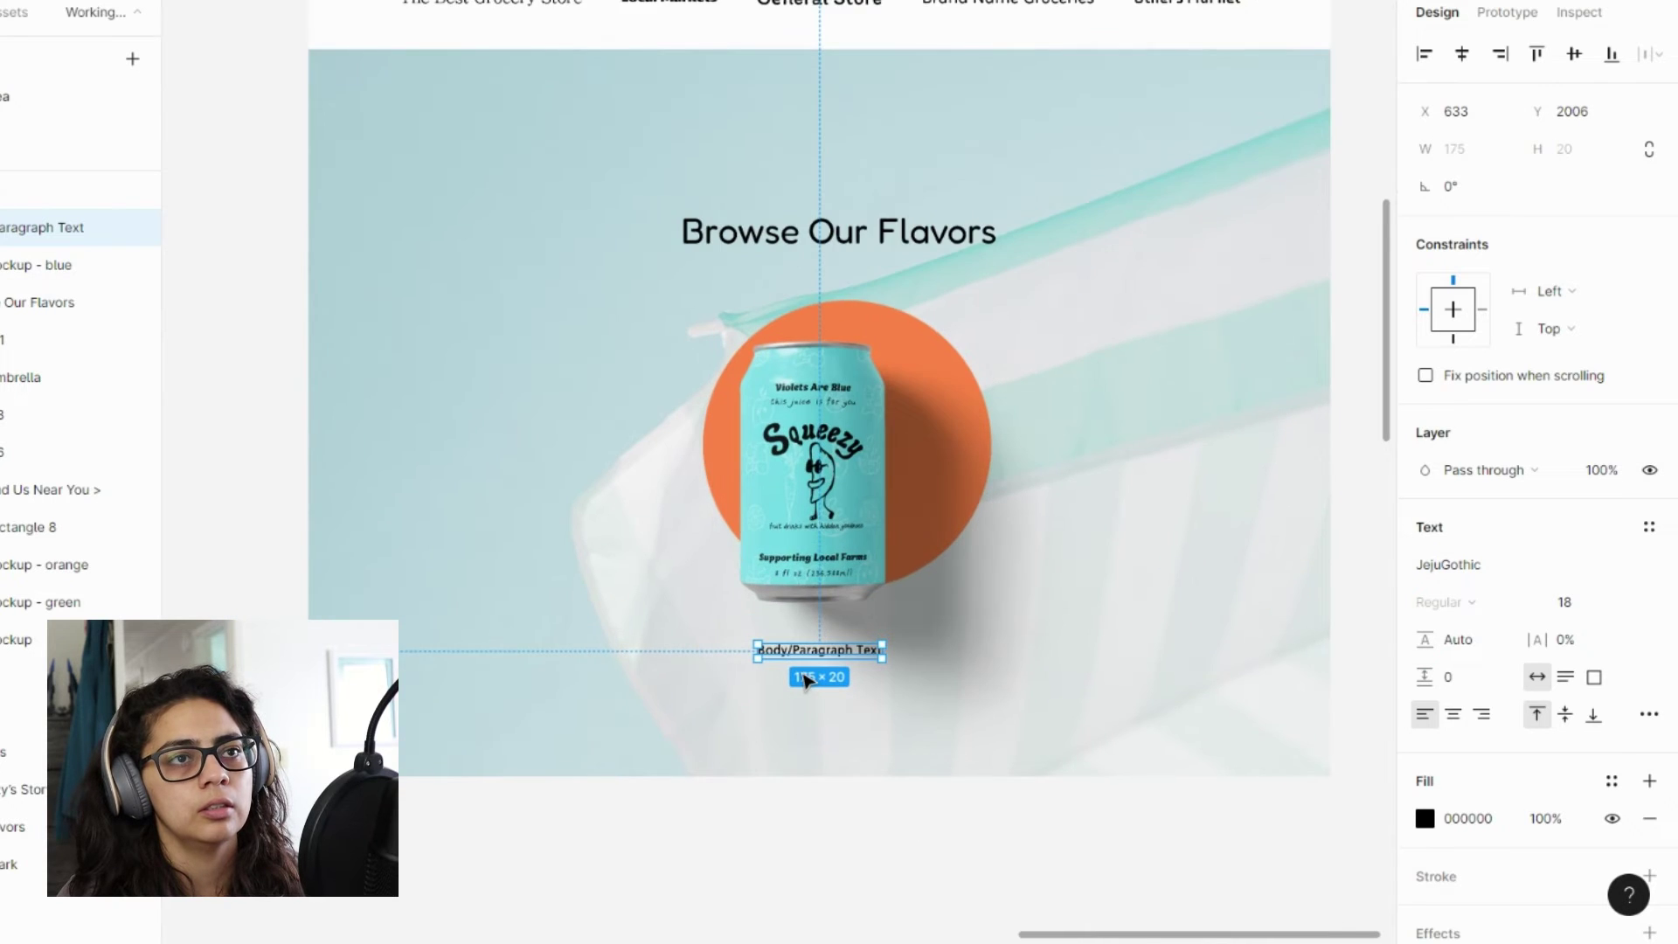
scroll(855, 663, up, 2)
- Replace the pasted paragraph text below the can with "Take A Look At Our Flavors >"
double_click(839, 644)
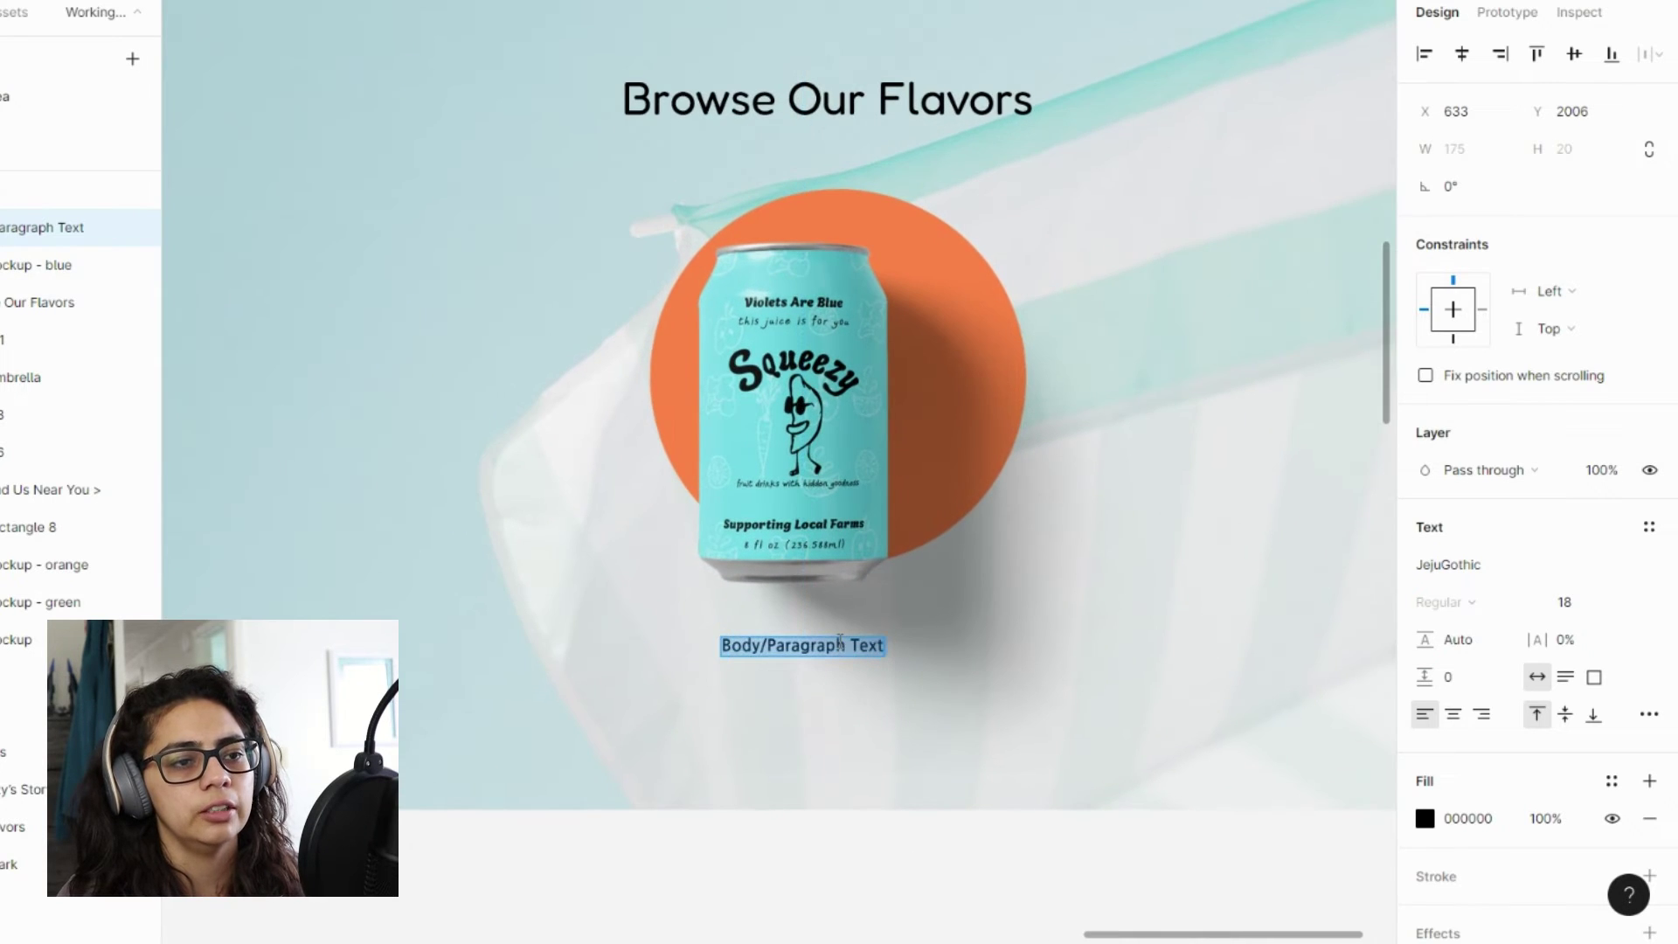
text(Brows)
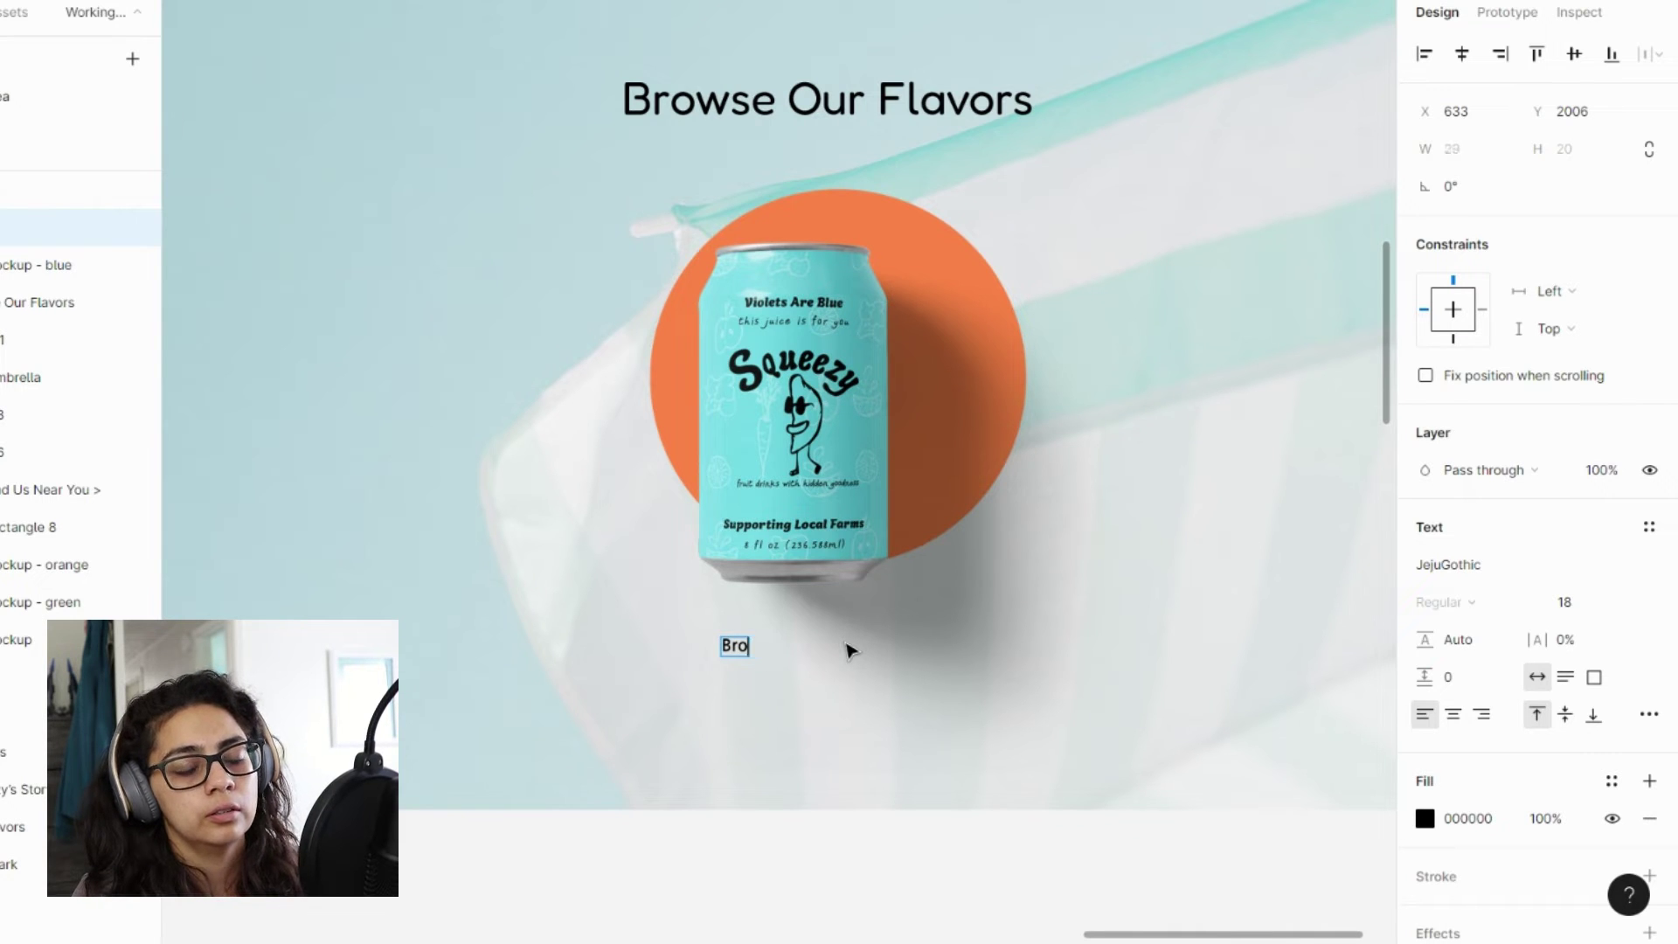
key(BackSpace)
text(Take A Look At Our)
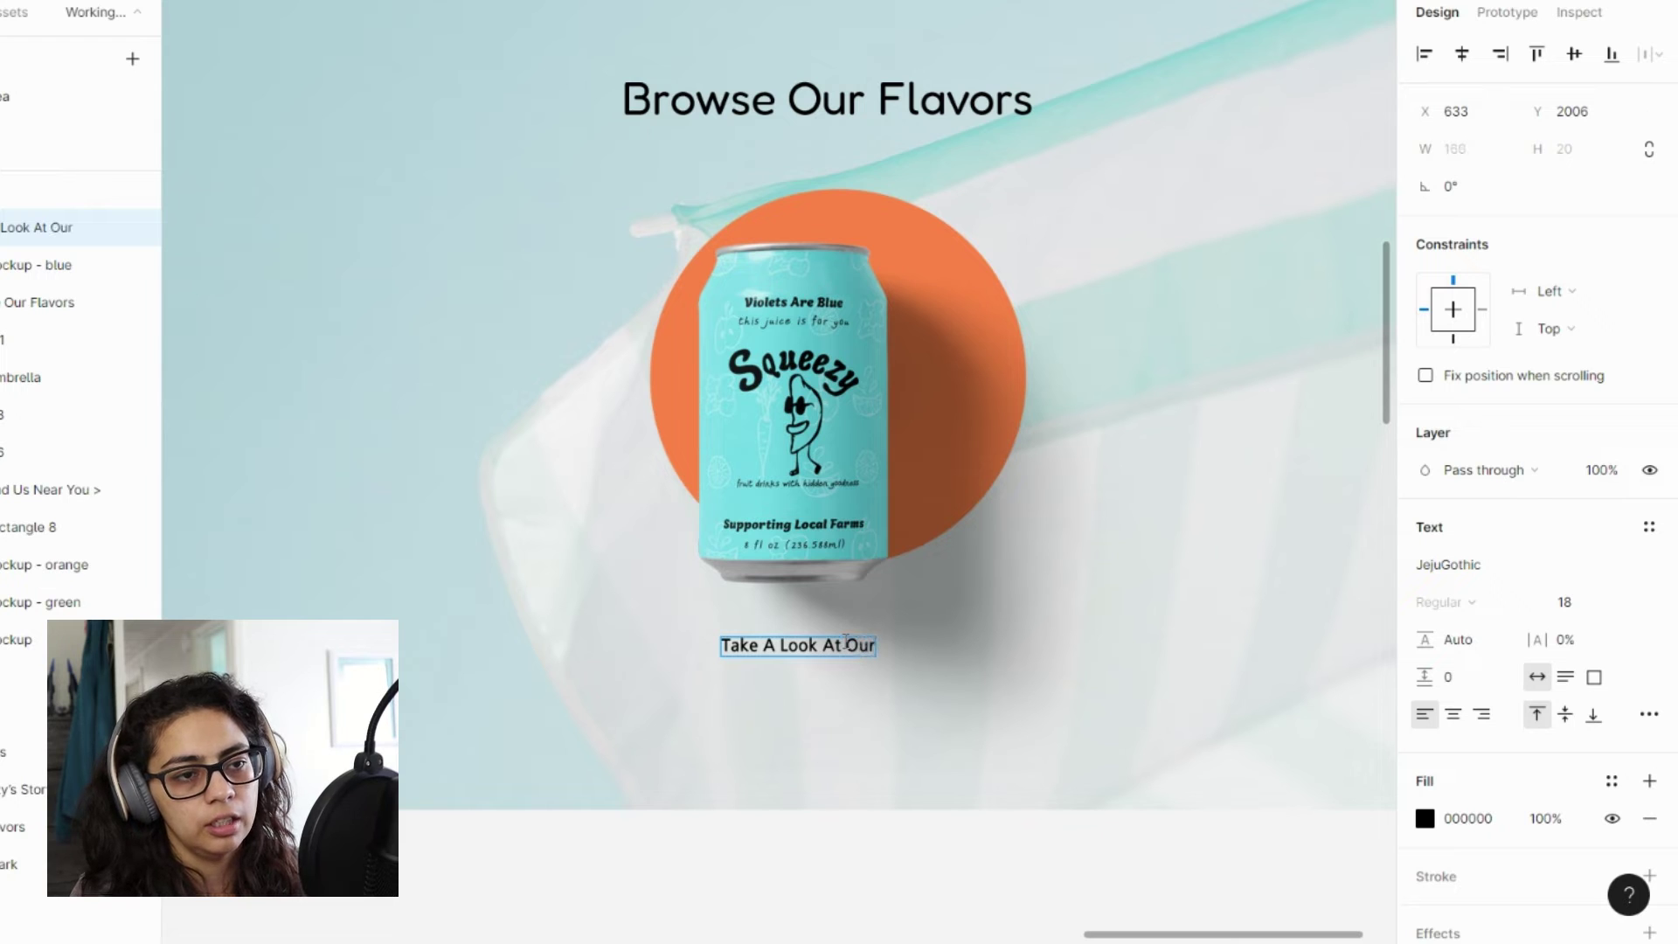
text( Favlors)
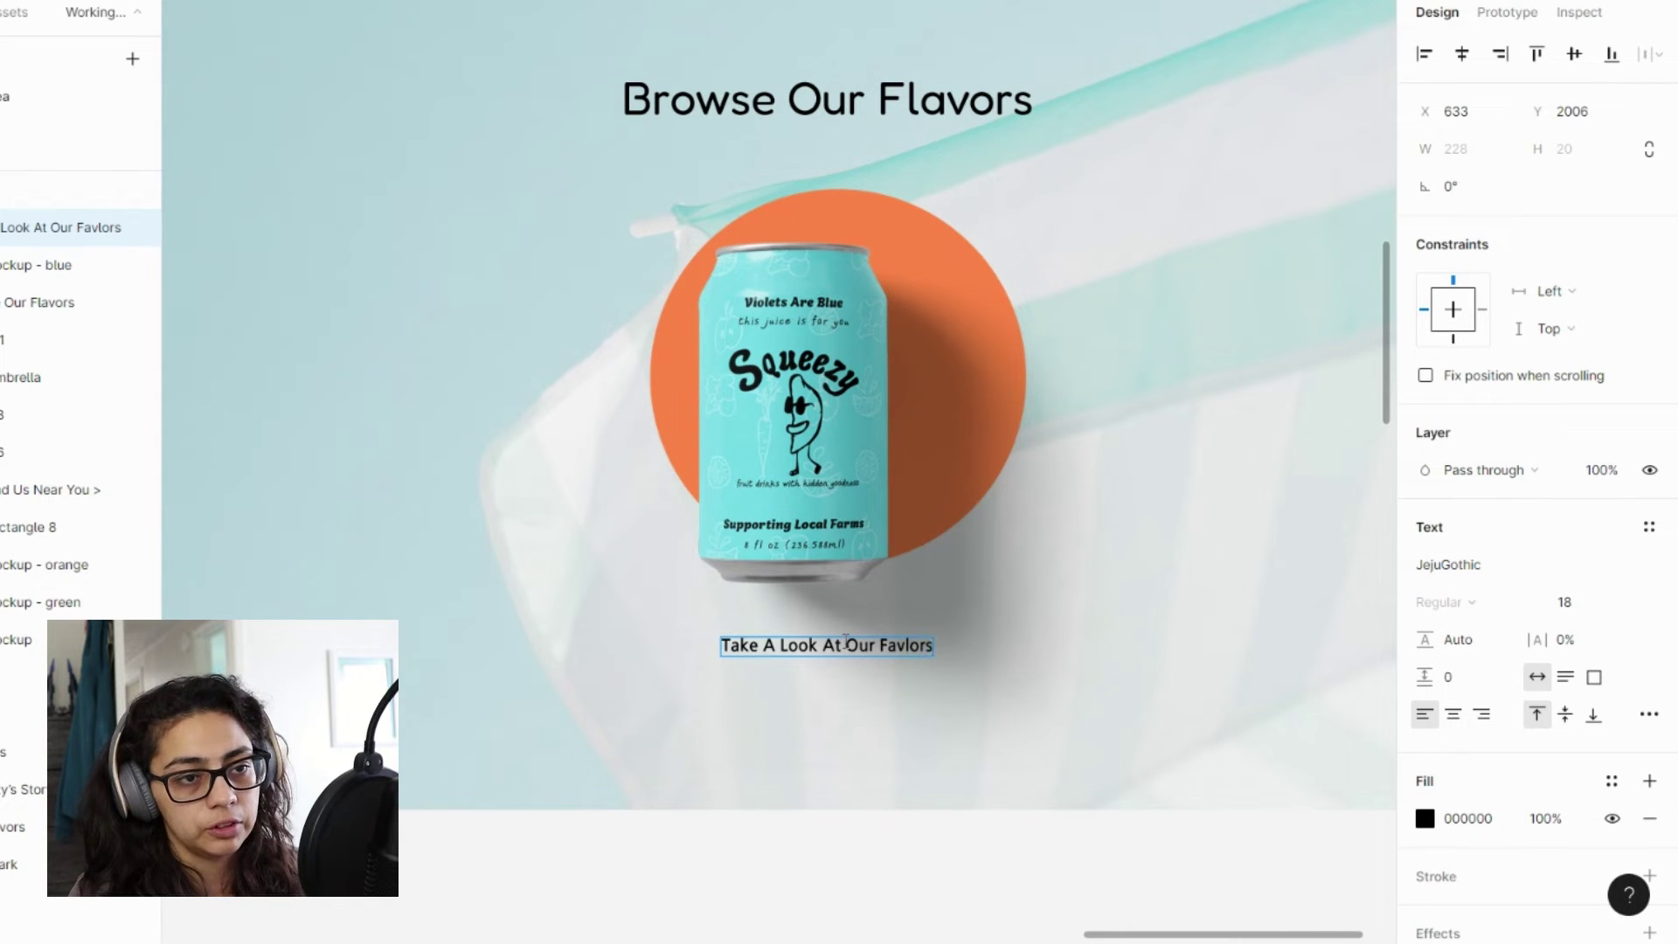
key(BackSpace)
key(BackSpace)
key(BackSpace)
key(BackSpace)
key(BackSpace)
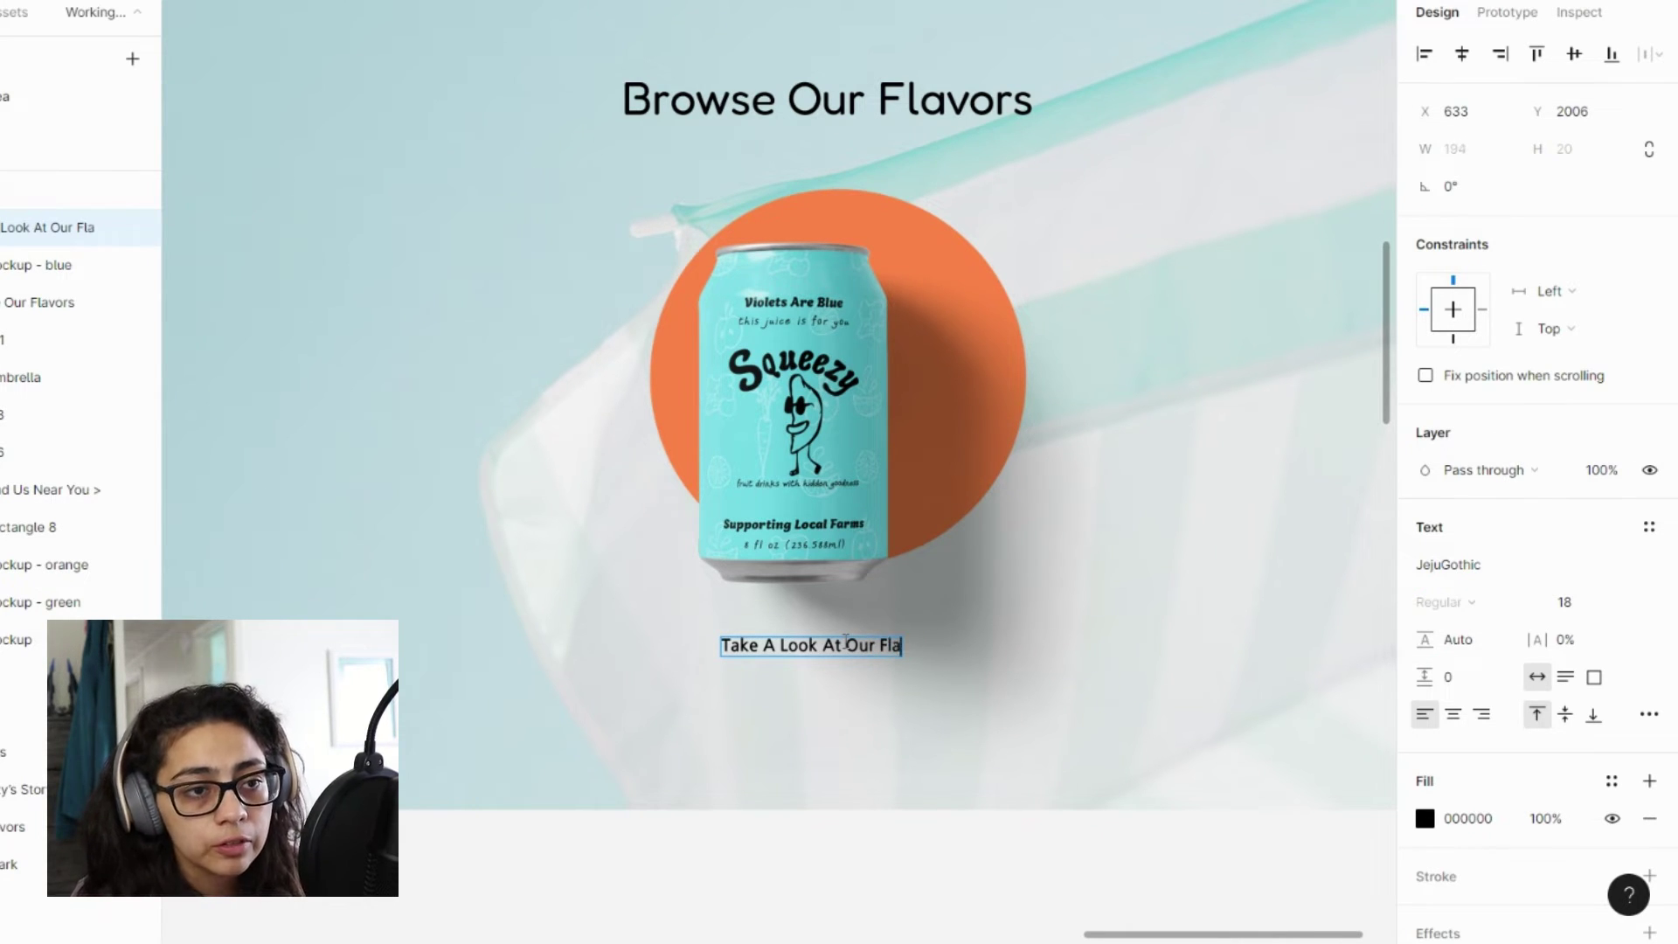
text(>)
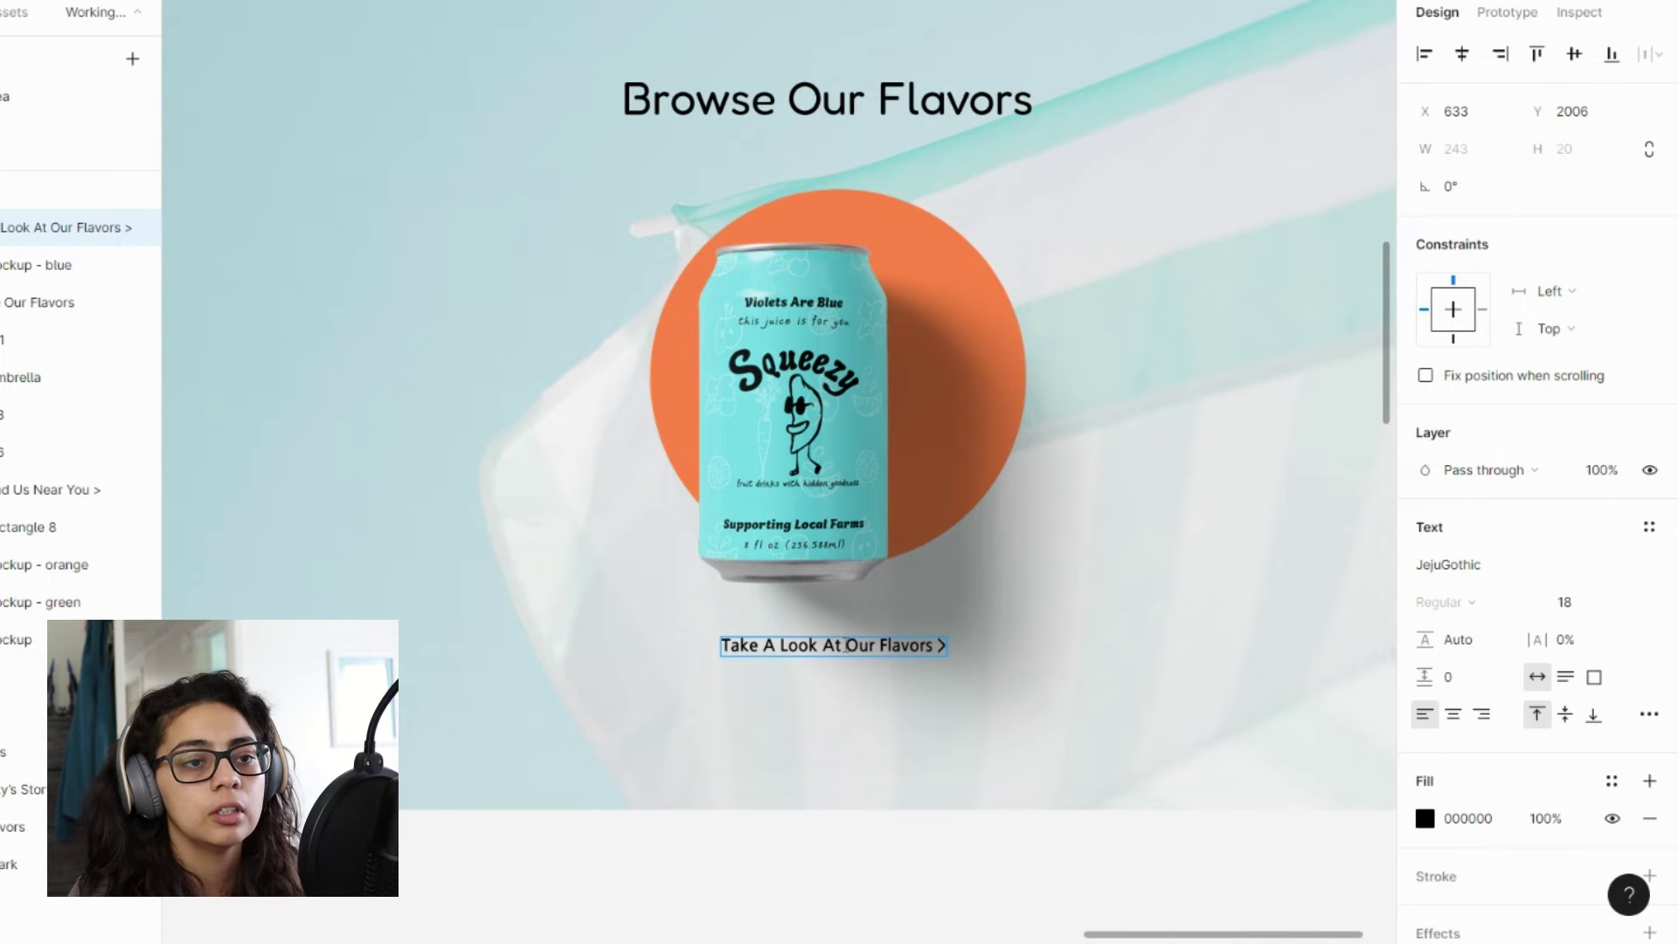
key(Escape)
- Move the "Take A Look At Our Flavors >" text to about X 627, Y 1997, closer to the can
drag(852, 659, 846, 651)
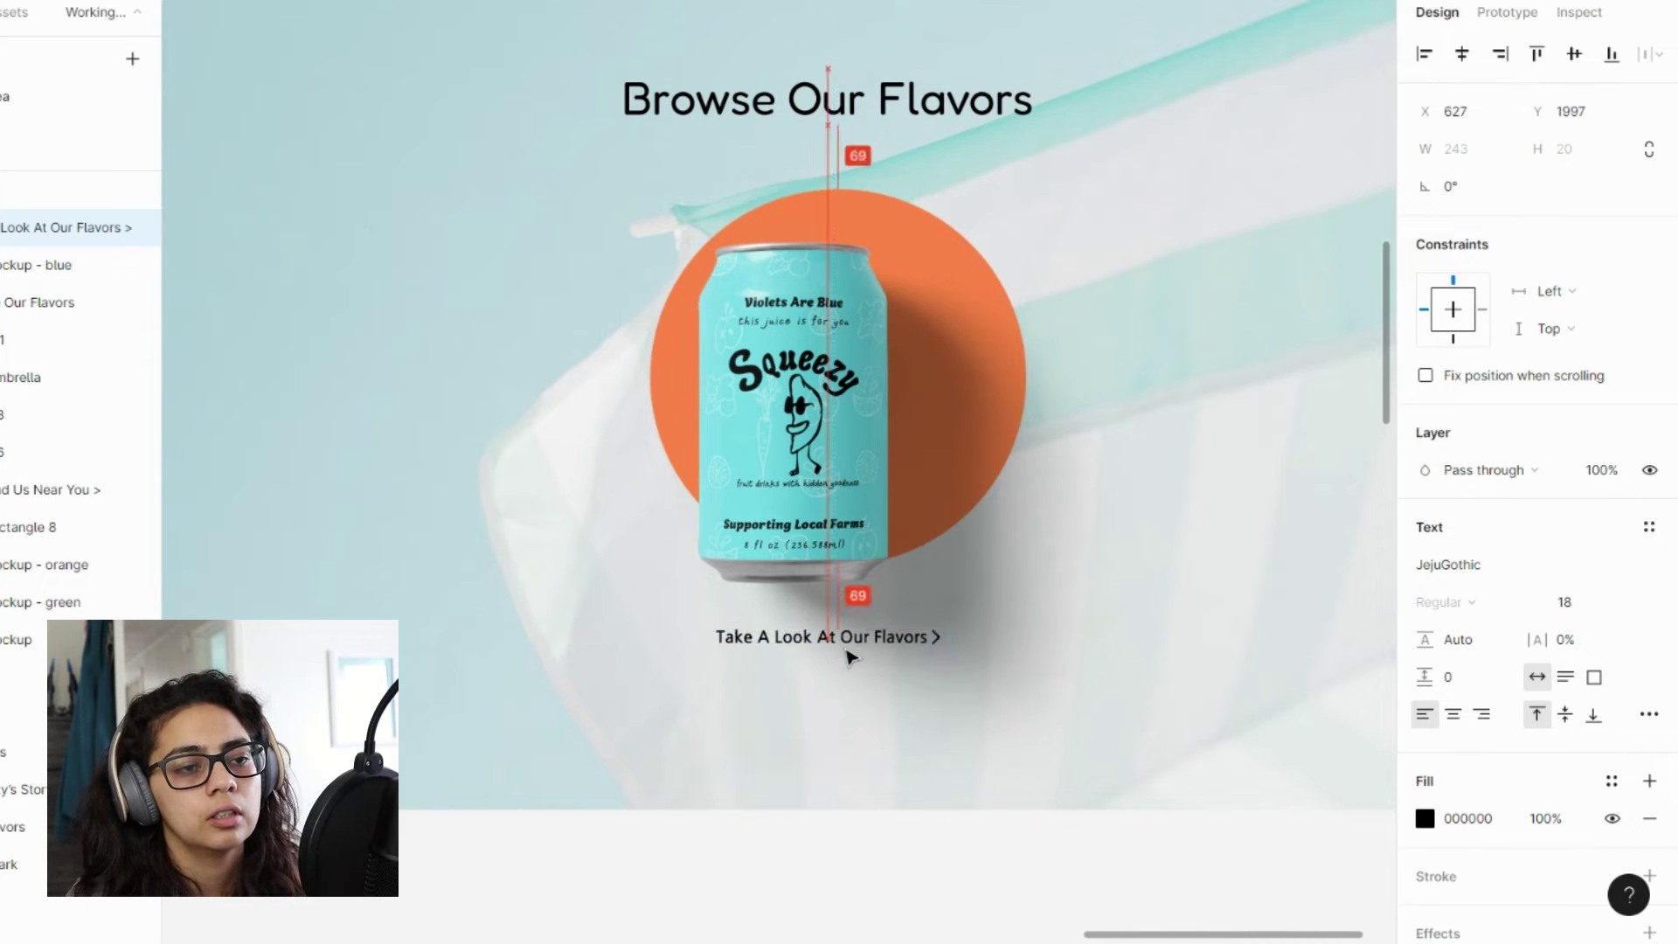
click(855, 863)
scroll(854, 863, down, 5)
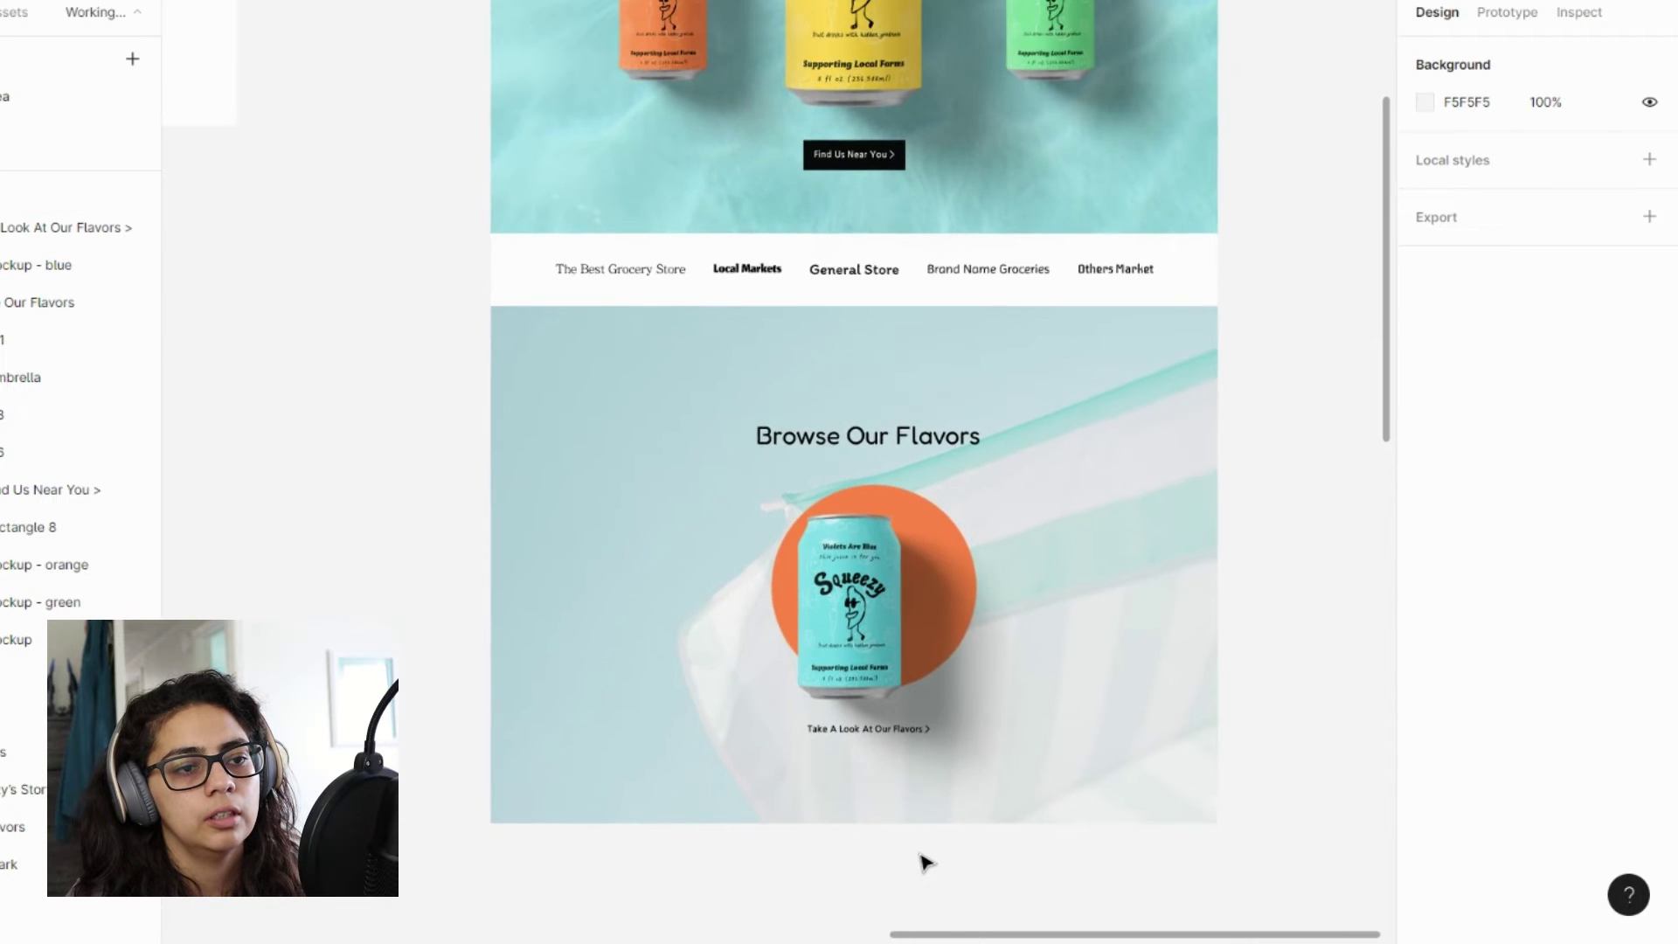
scroll(925, 863, up, 3)
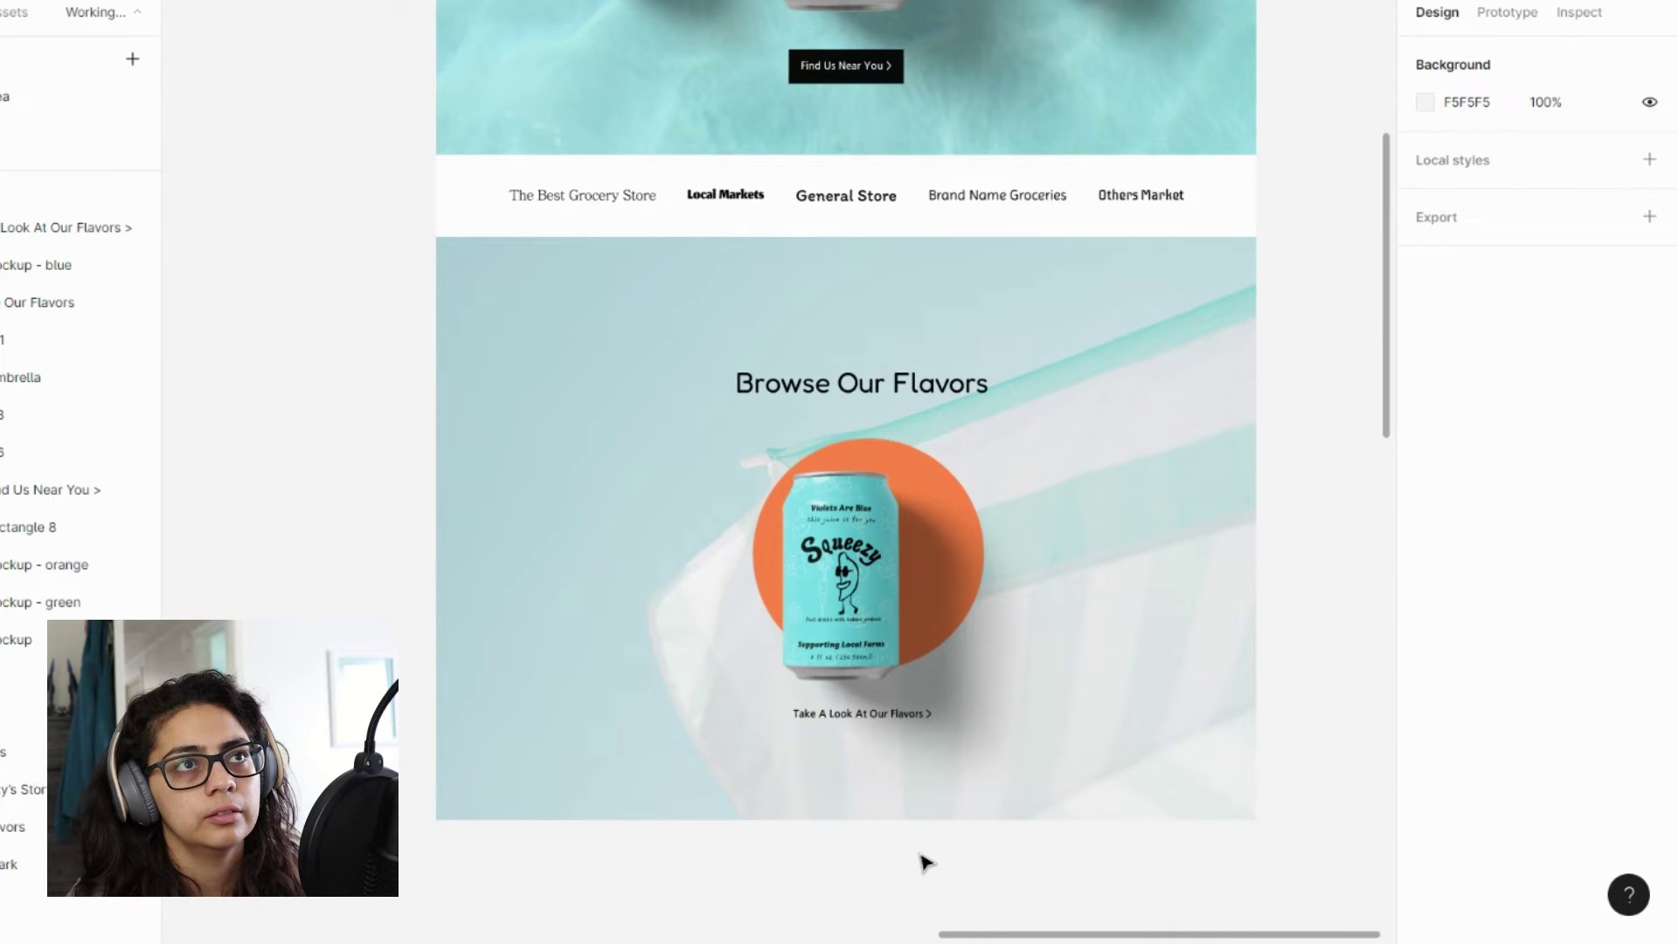
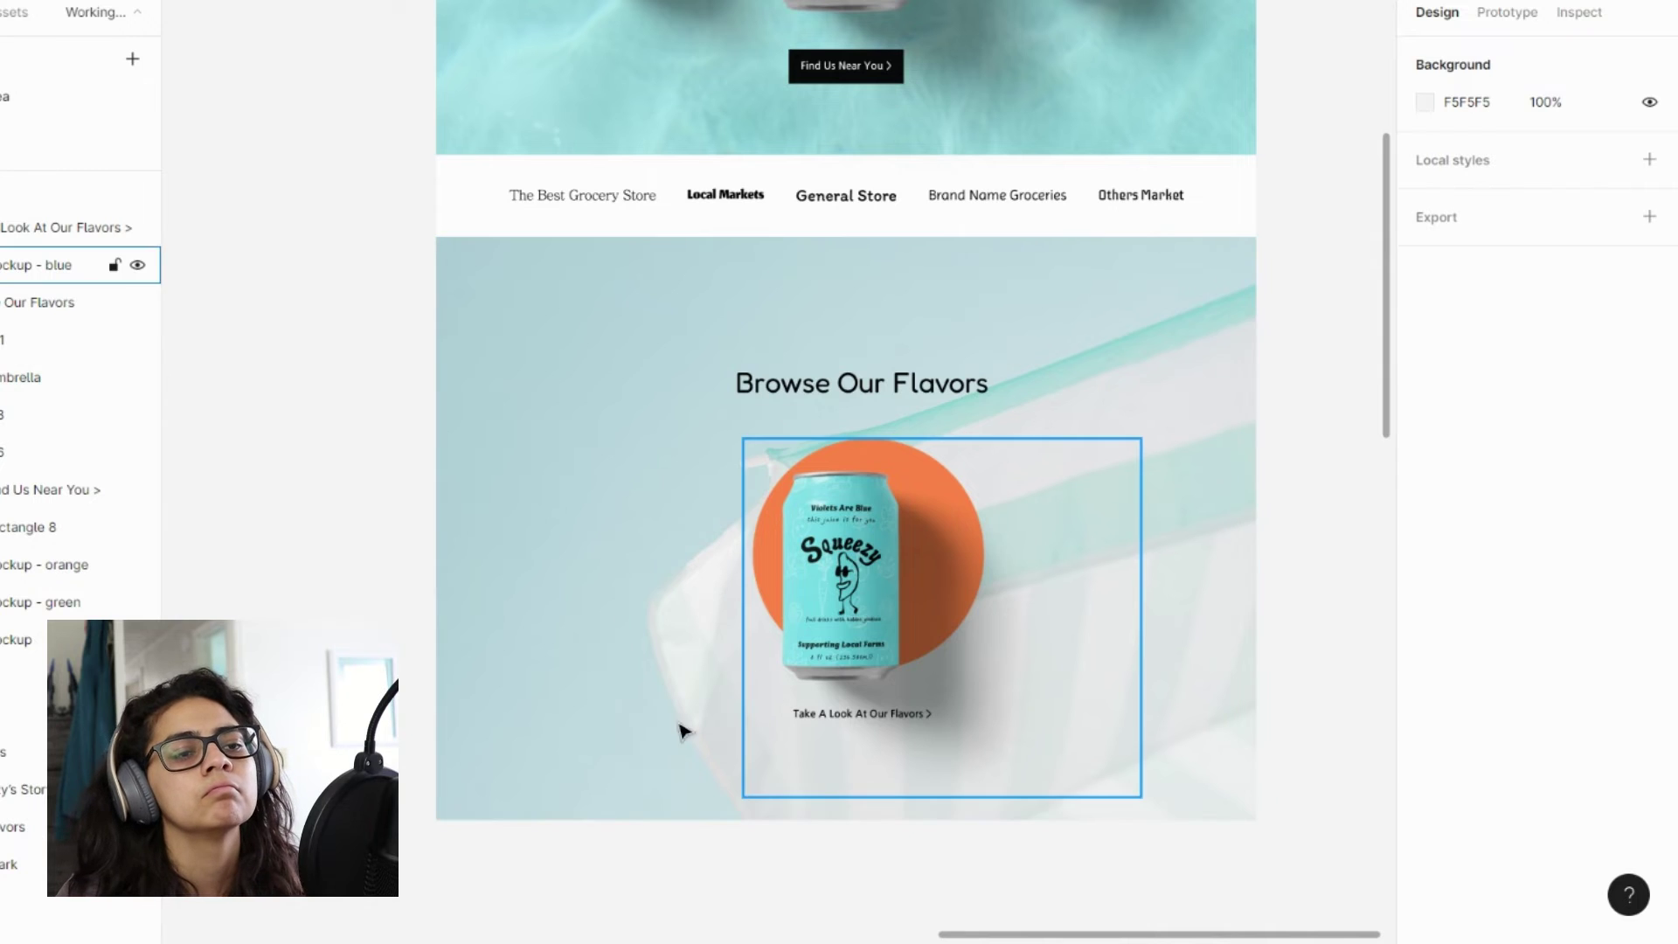
- Extend the Desktop - 1 frame downward to make room for another section below the flavors section
scroll(678, 727, down, 3)
scroll(745, 801, down, 2)
scroll(746, 799, up, 2)
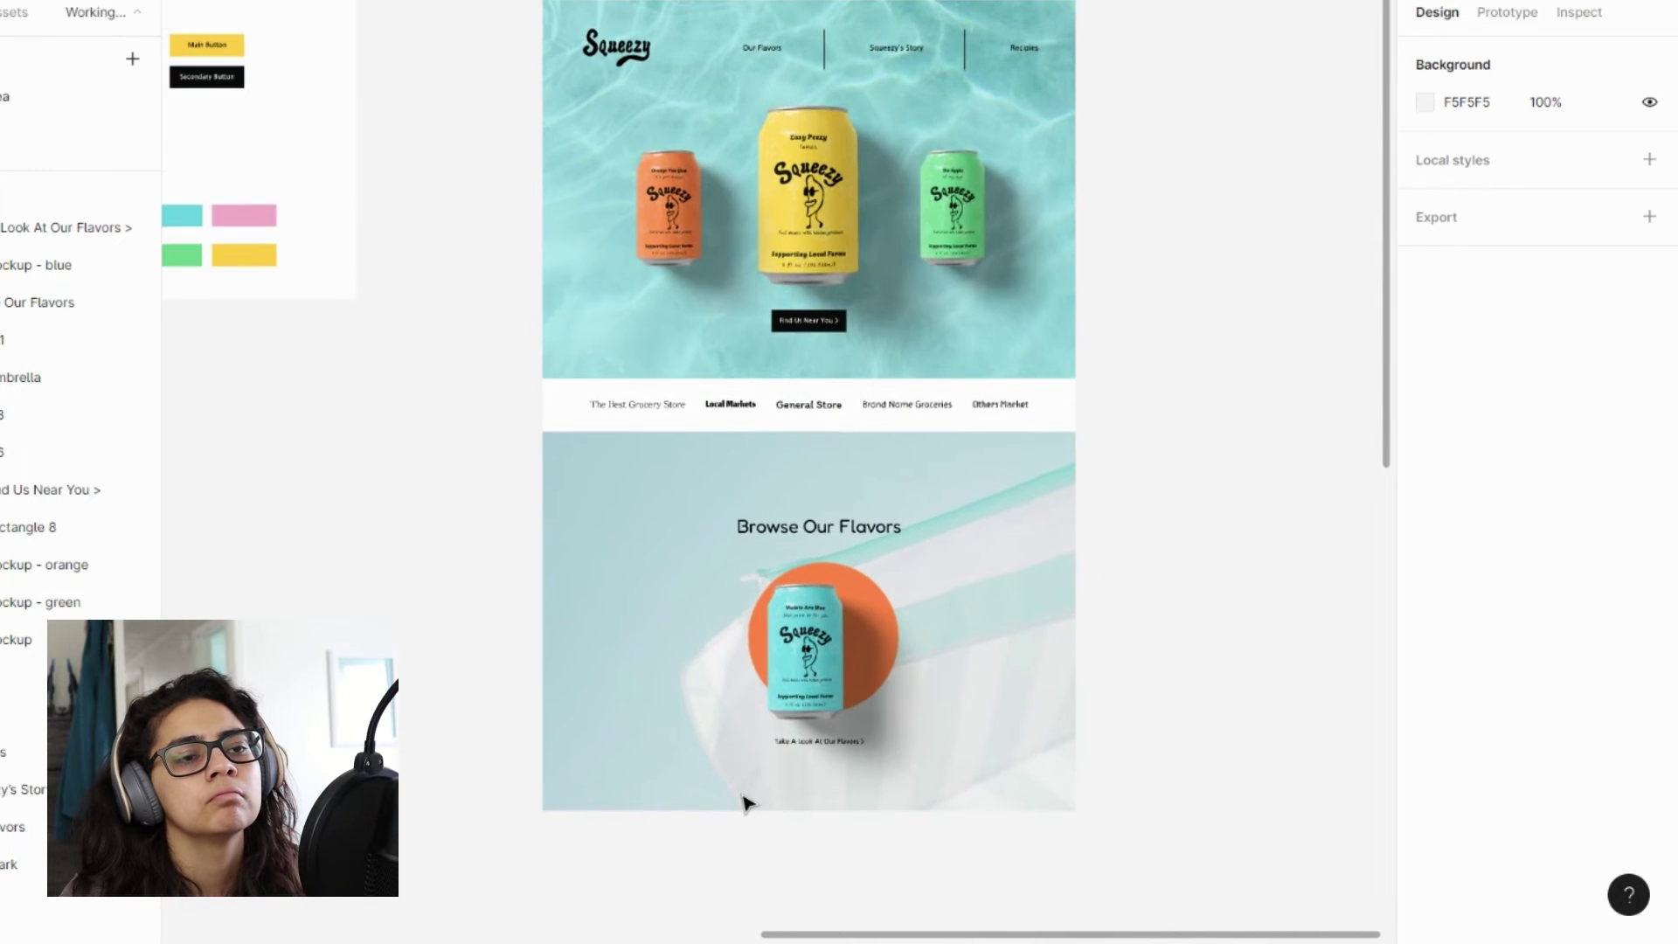
scroll(745, 799, up, 2)
scroll(416, 635, down, 3)
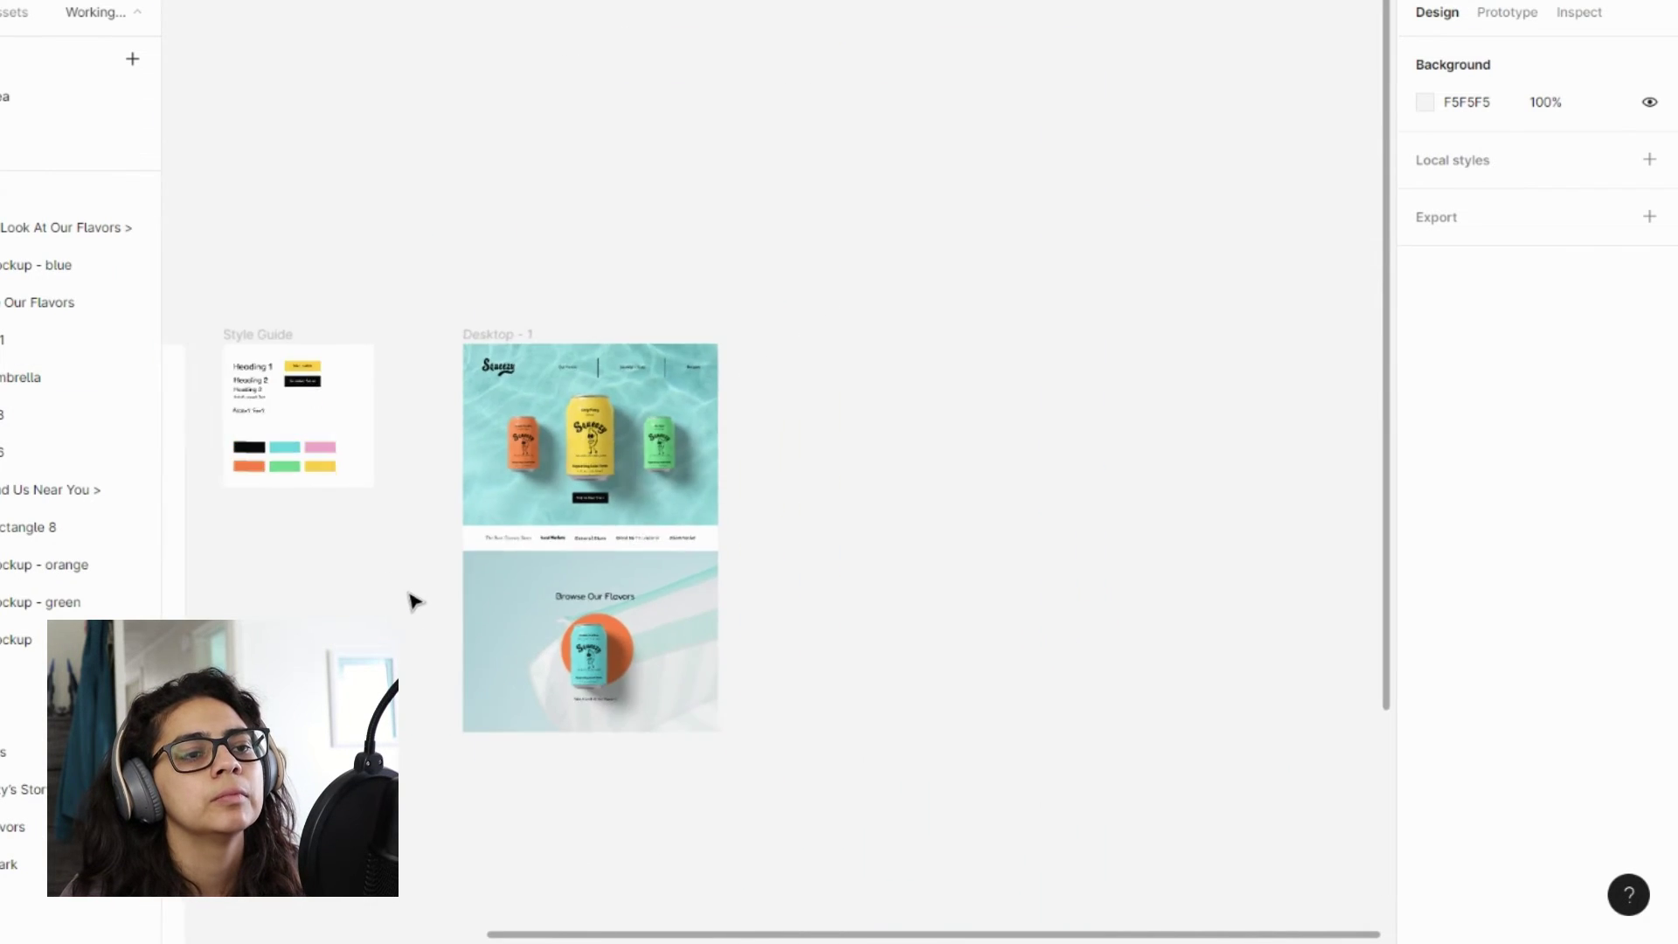
scroll(416, 599, left, 5)
scroll(801, 683, down, 2)
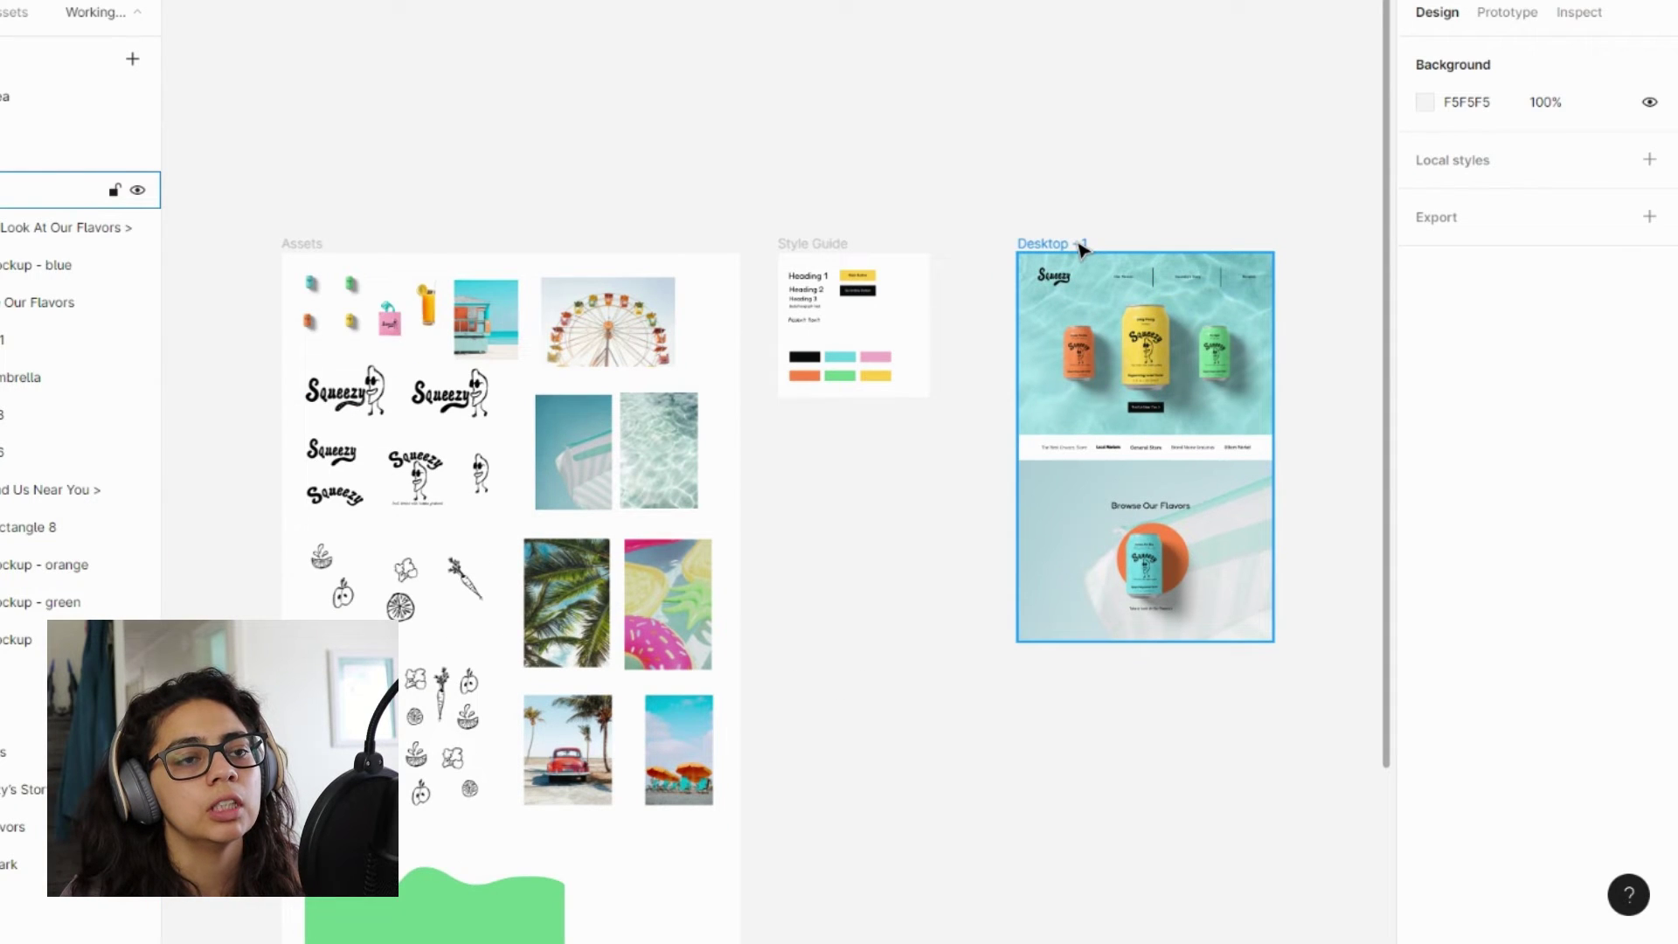
click(1133, 474)
drag(1152, 642, 1136, 888)
scroll(966, 590, down, 3)
- Copy the green wavy shape from the Assets frame into Desktop - 1, overlapping the flavors section's lower edge at about X -14, Y 2055
click(494, 731)
drag(494, 730, 1127, 468)
key(ctrl+v)
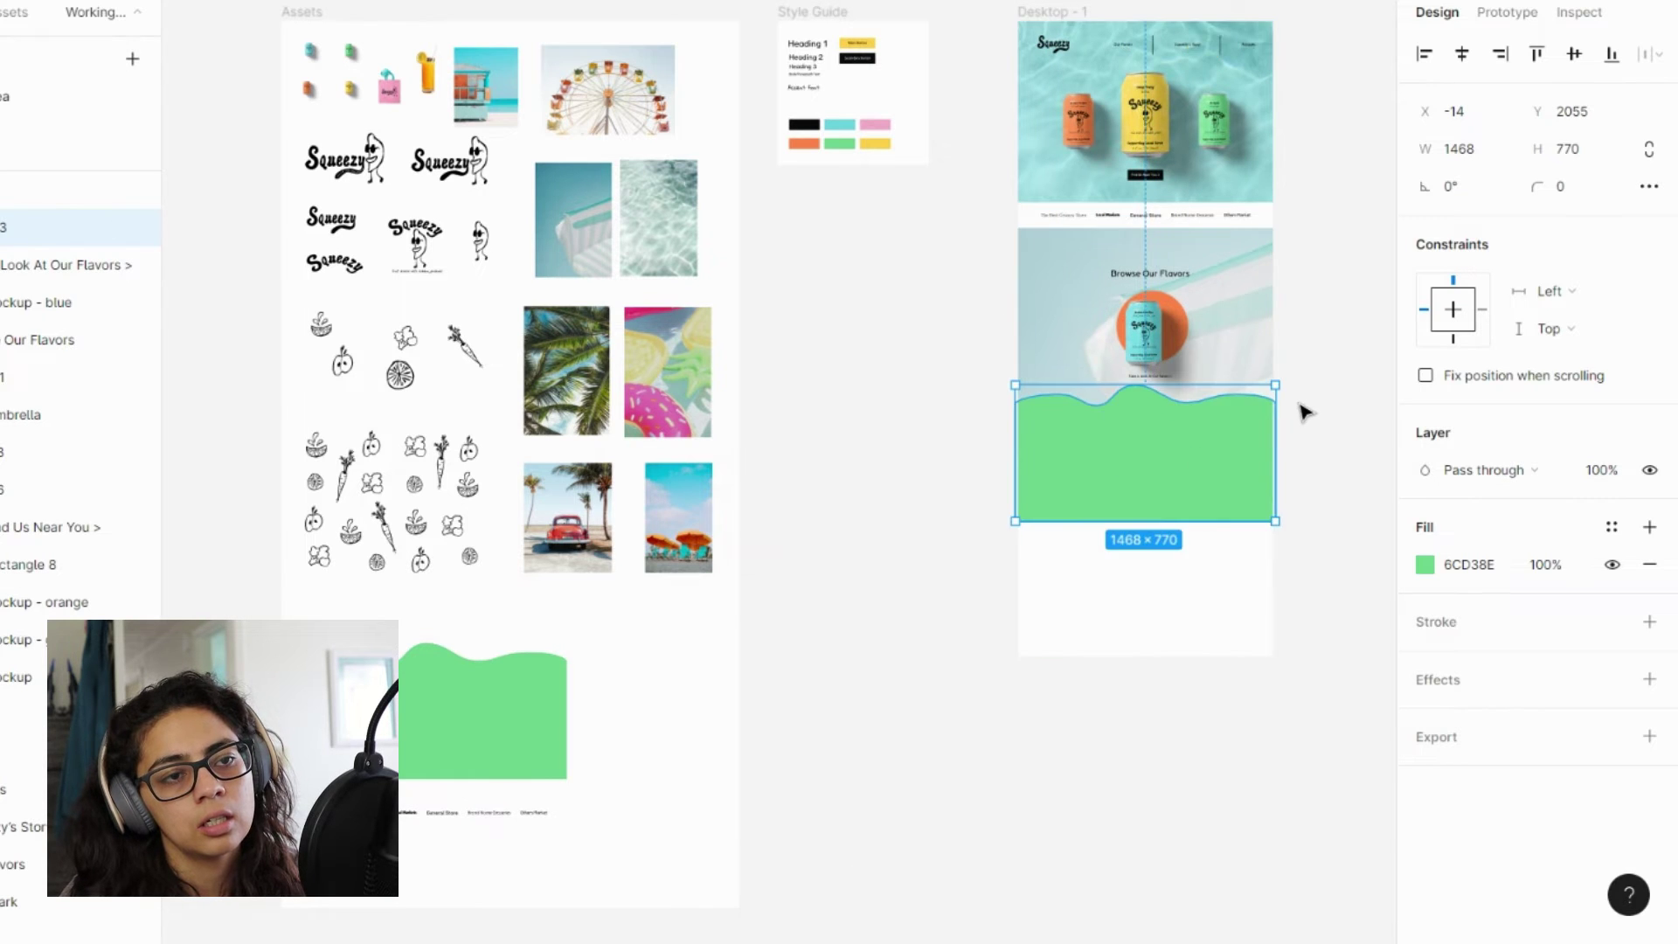
scroll(1299, 408, up, 5)
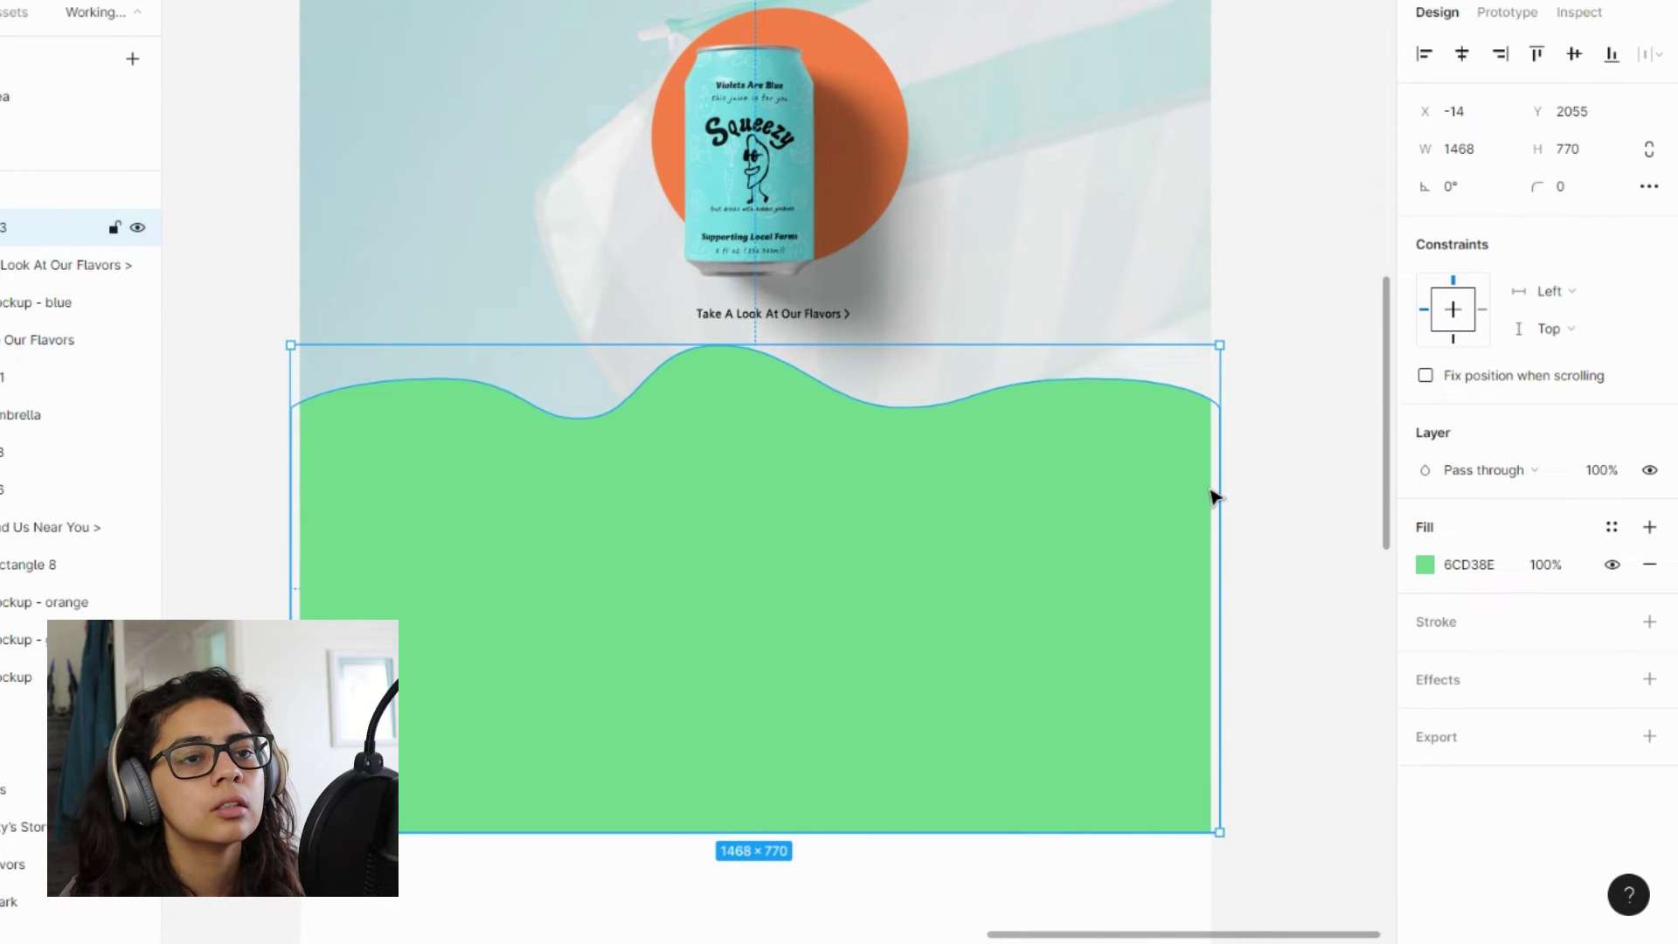
click(1256, 486)
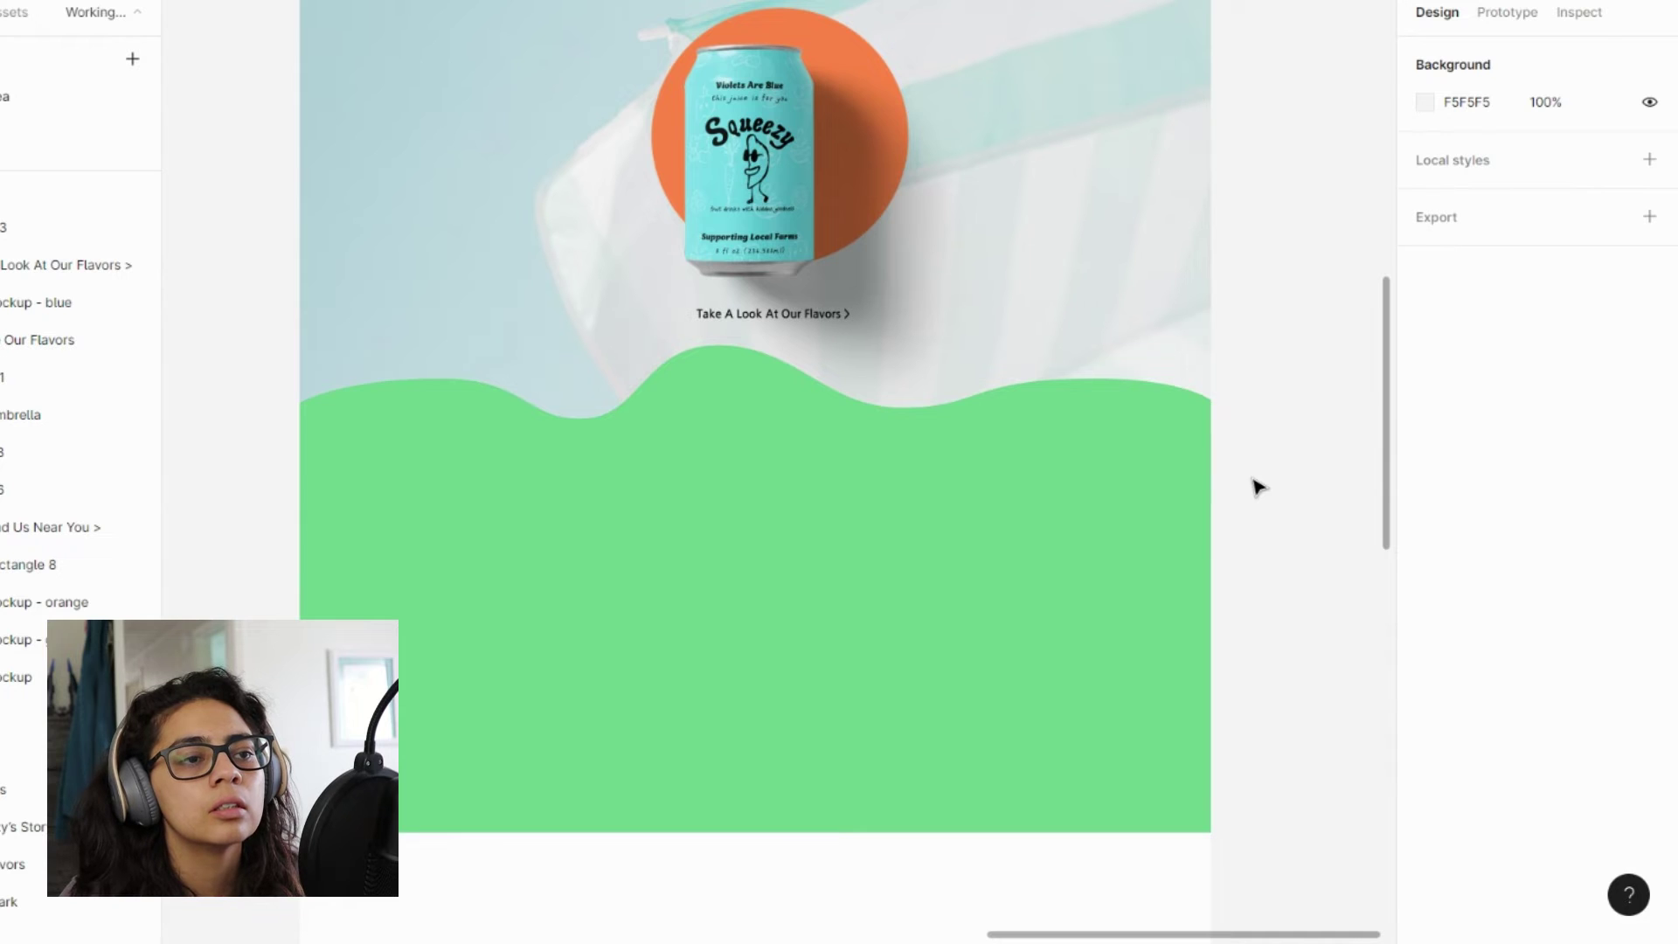
- Shift the green wavy shape to about X -28, Y 2068, aligning its right side with the page edge
drag(1018, 676, 1014, 618)
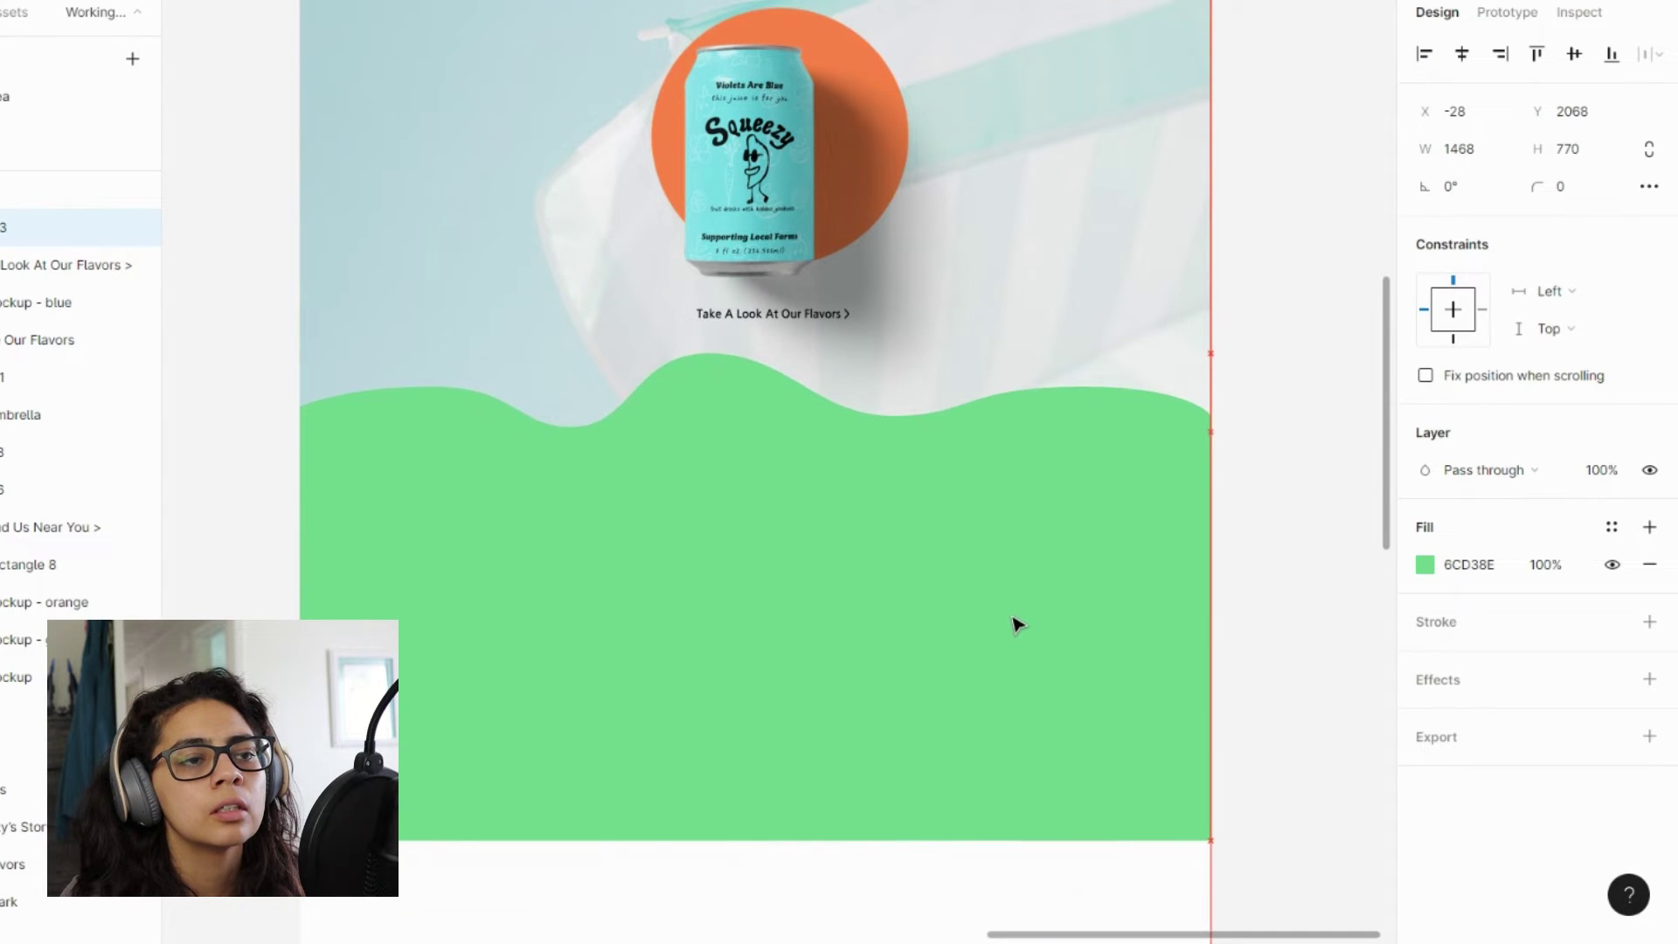
click(1247, 329)
scroll(1194, 483, down, 5)
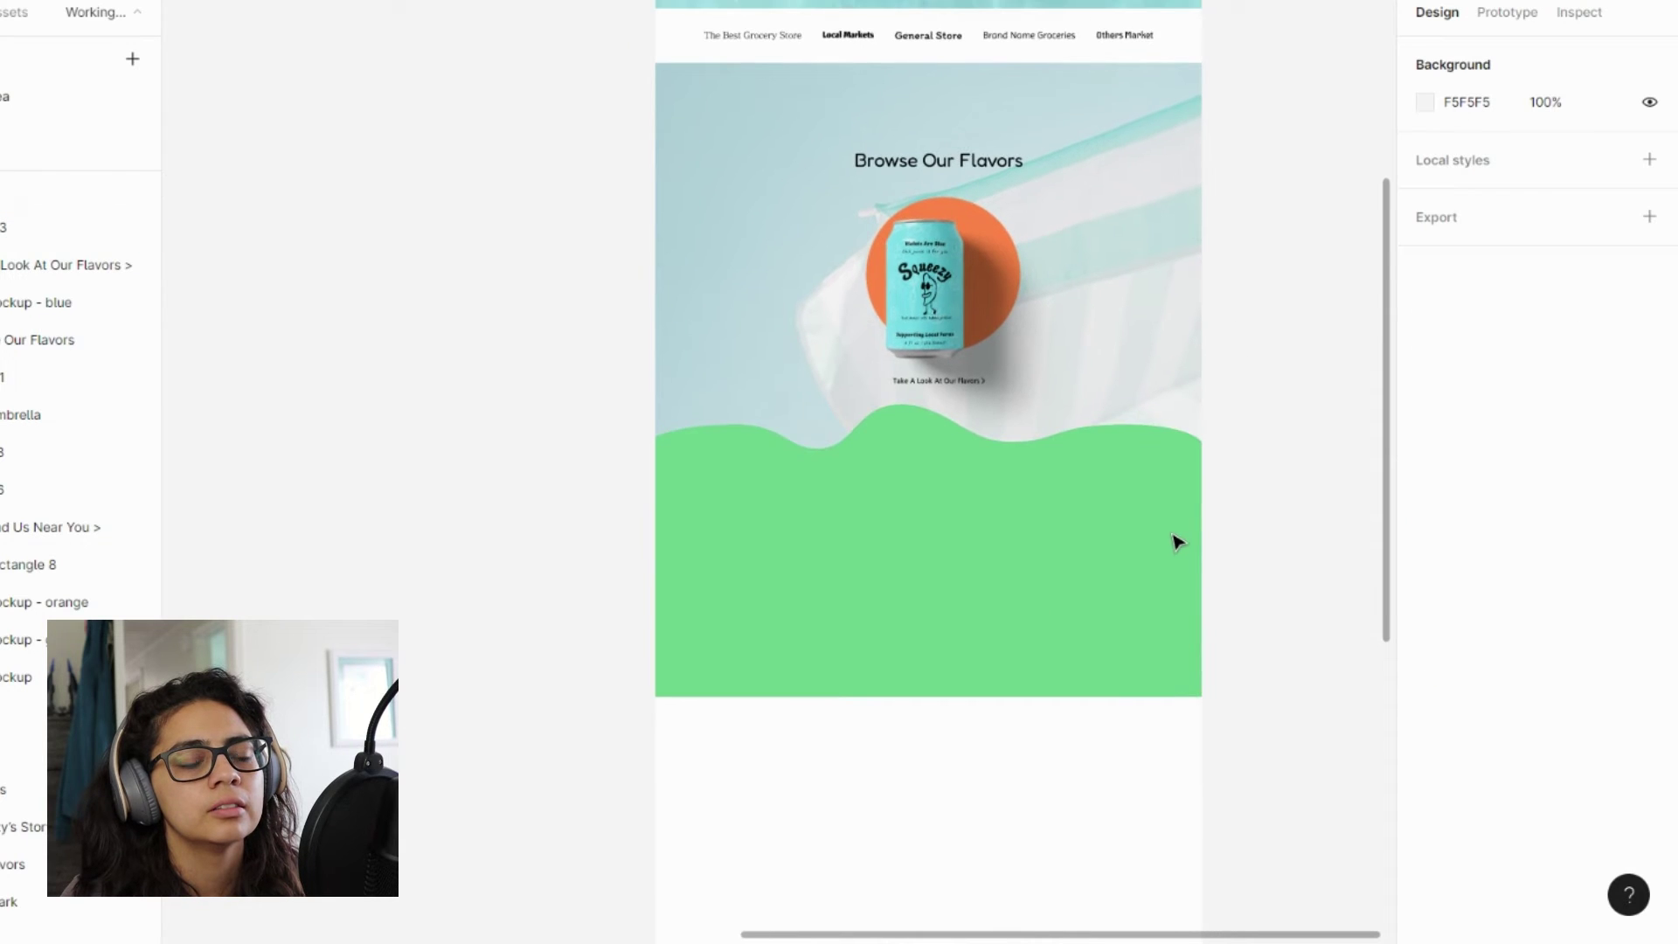
scroll(1056, 390, up, 4)
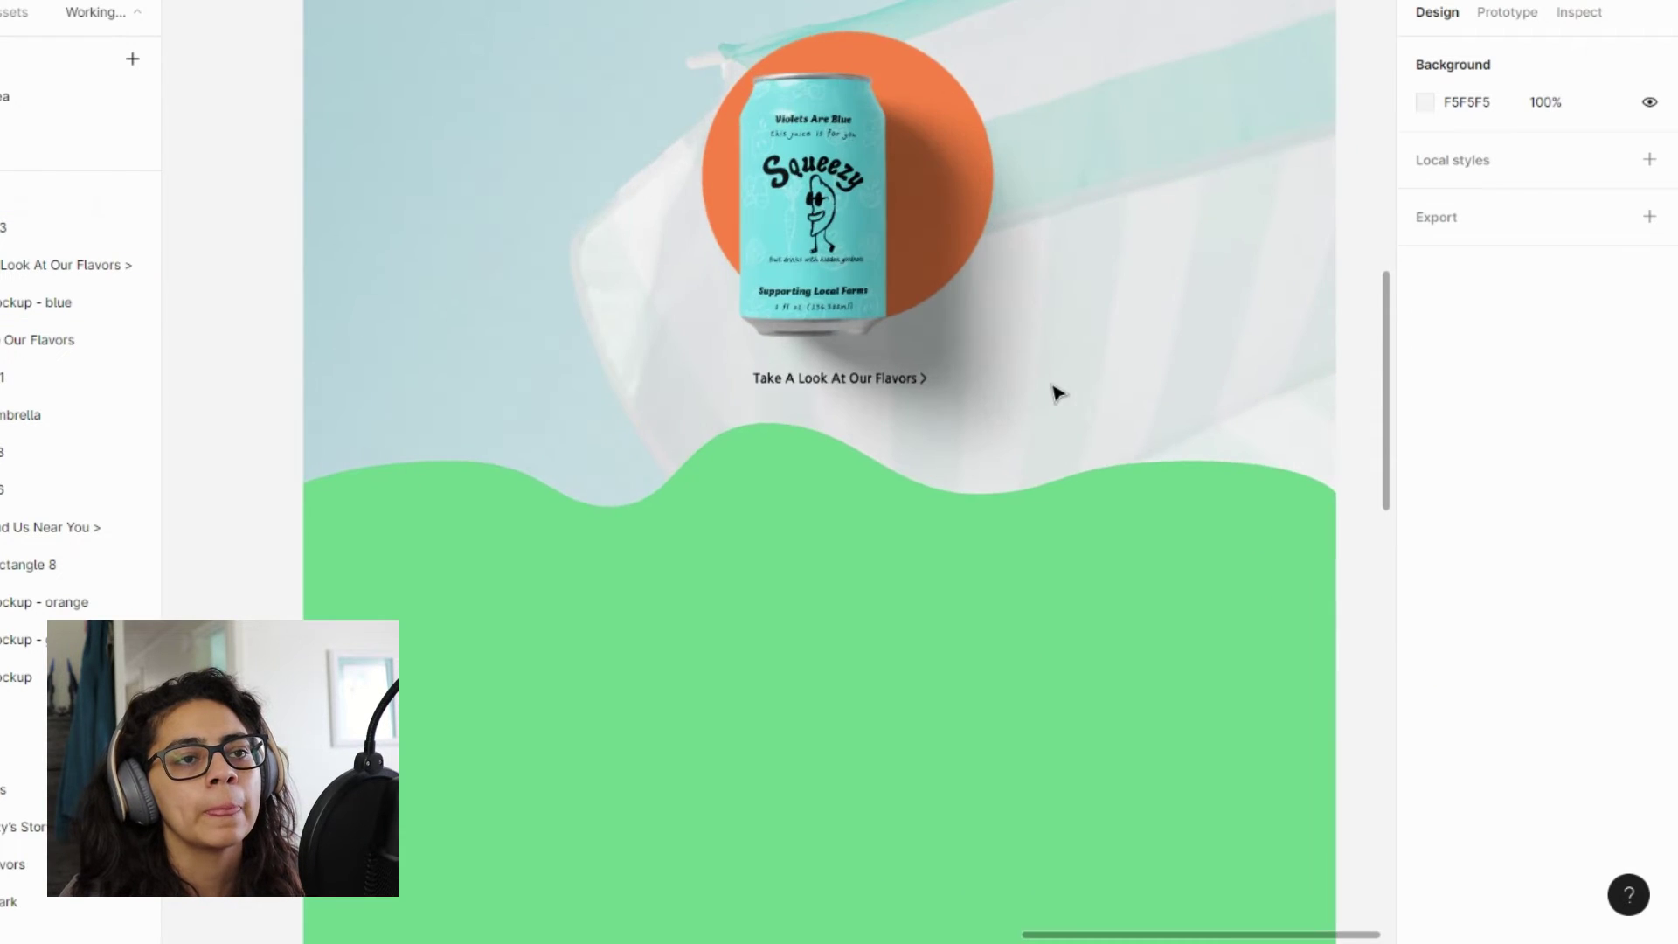
scroll(906, 449, down, 3)
drag(390, 358, 838, 105)
shift+click(584, 175)
click(1259, 209)
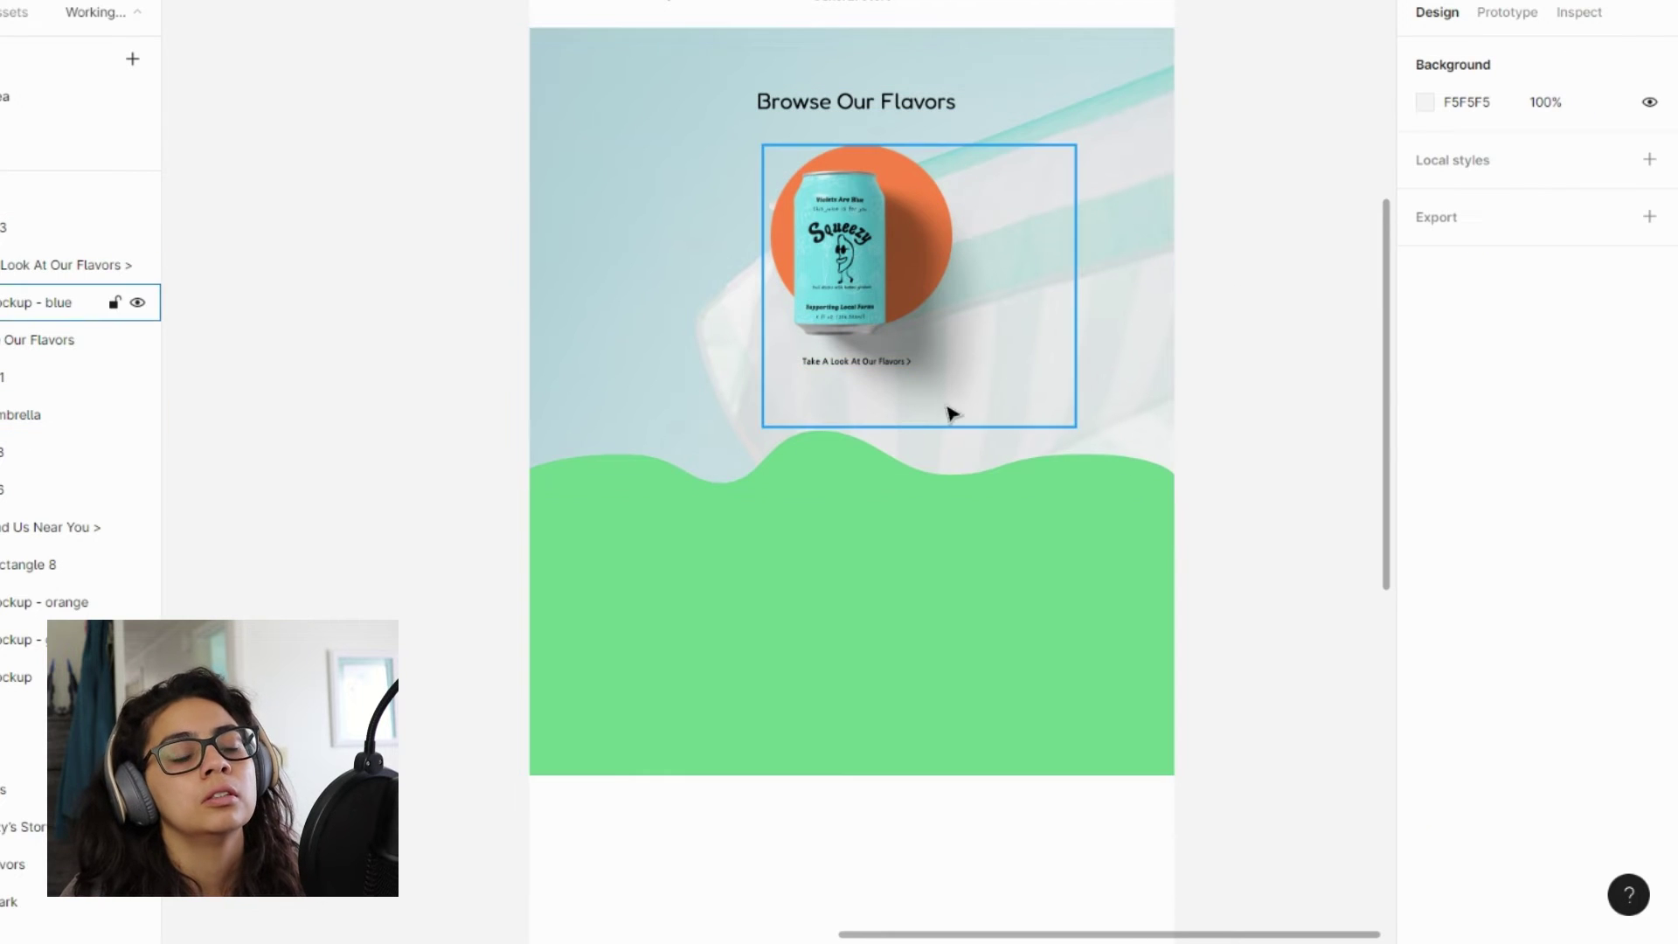
ctrl+click(876, 364)
key(Escape)
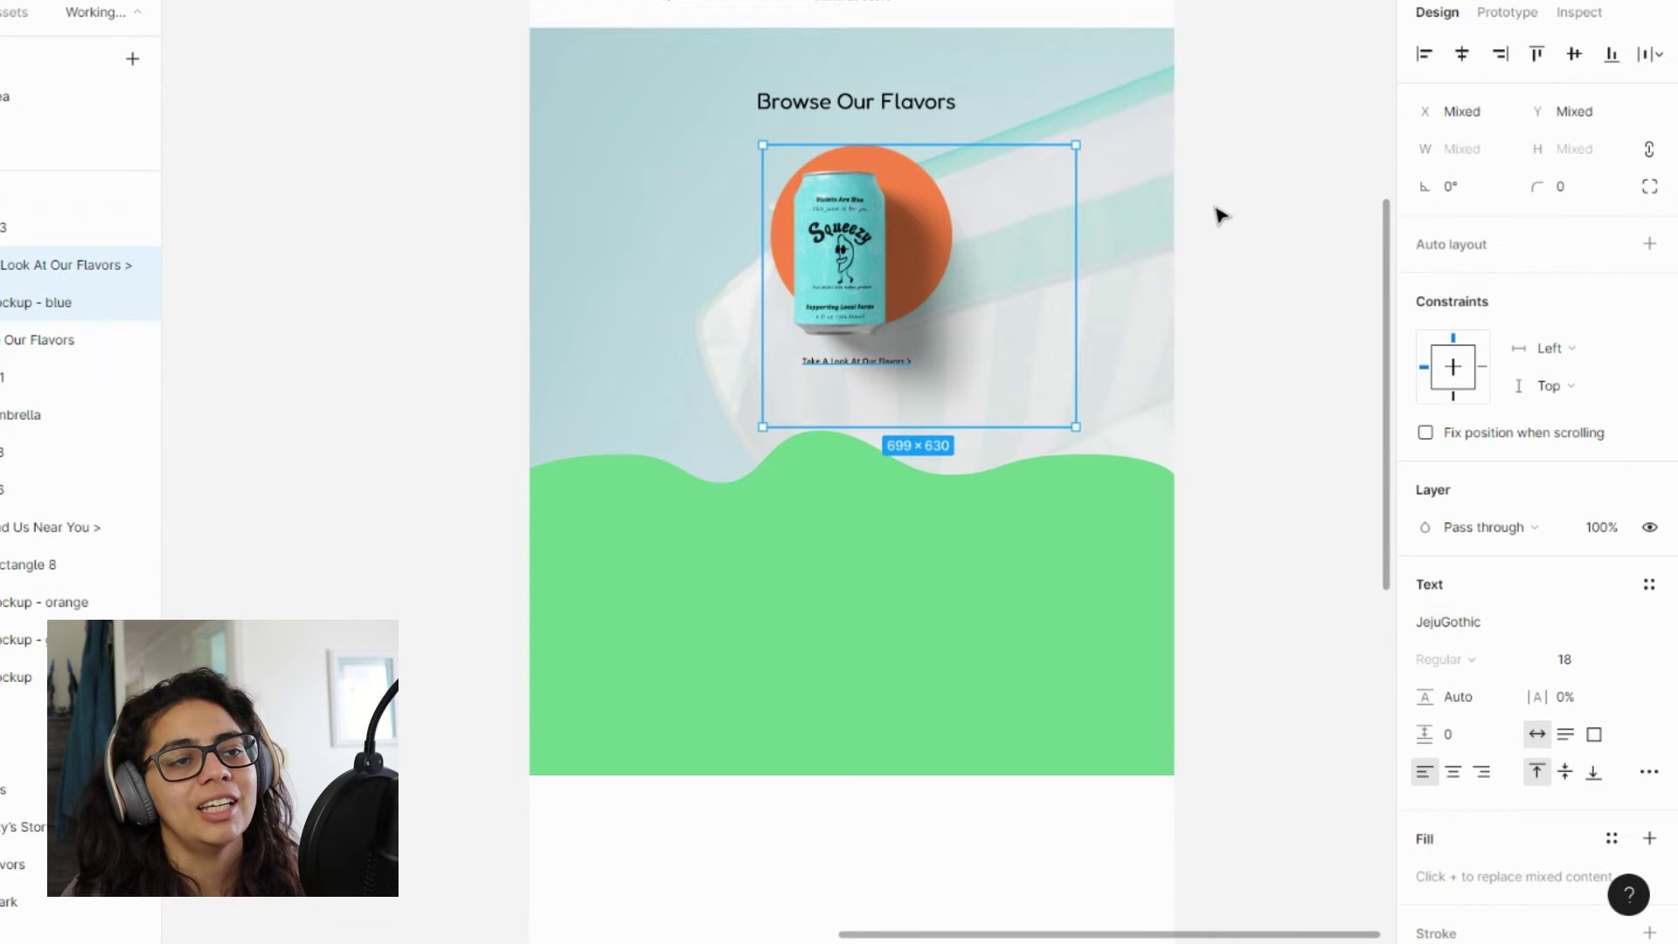
click(1218, 213)
- Align the "Browse Our Flavors" heading and the "Take A Look At Our Flavors >" text by their horizontal centers
click(835, 102)
ctrl+click(835, 101)
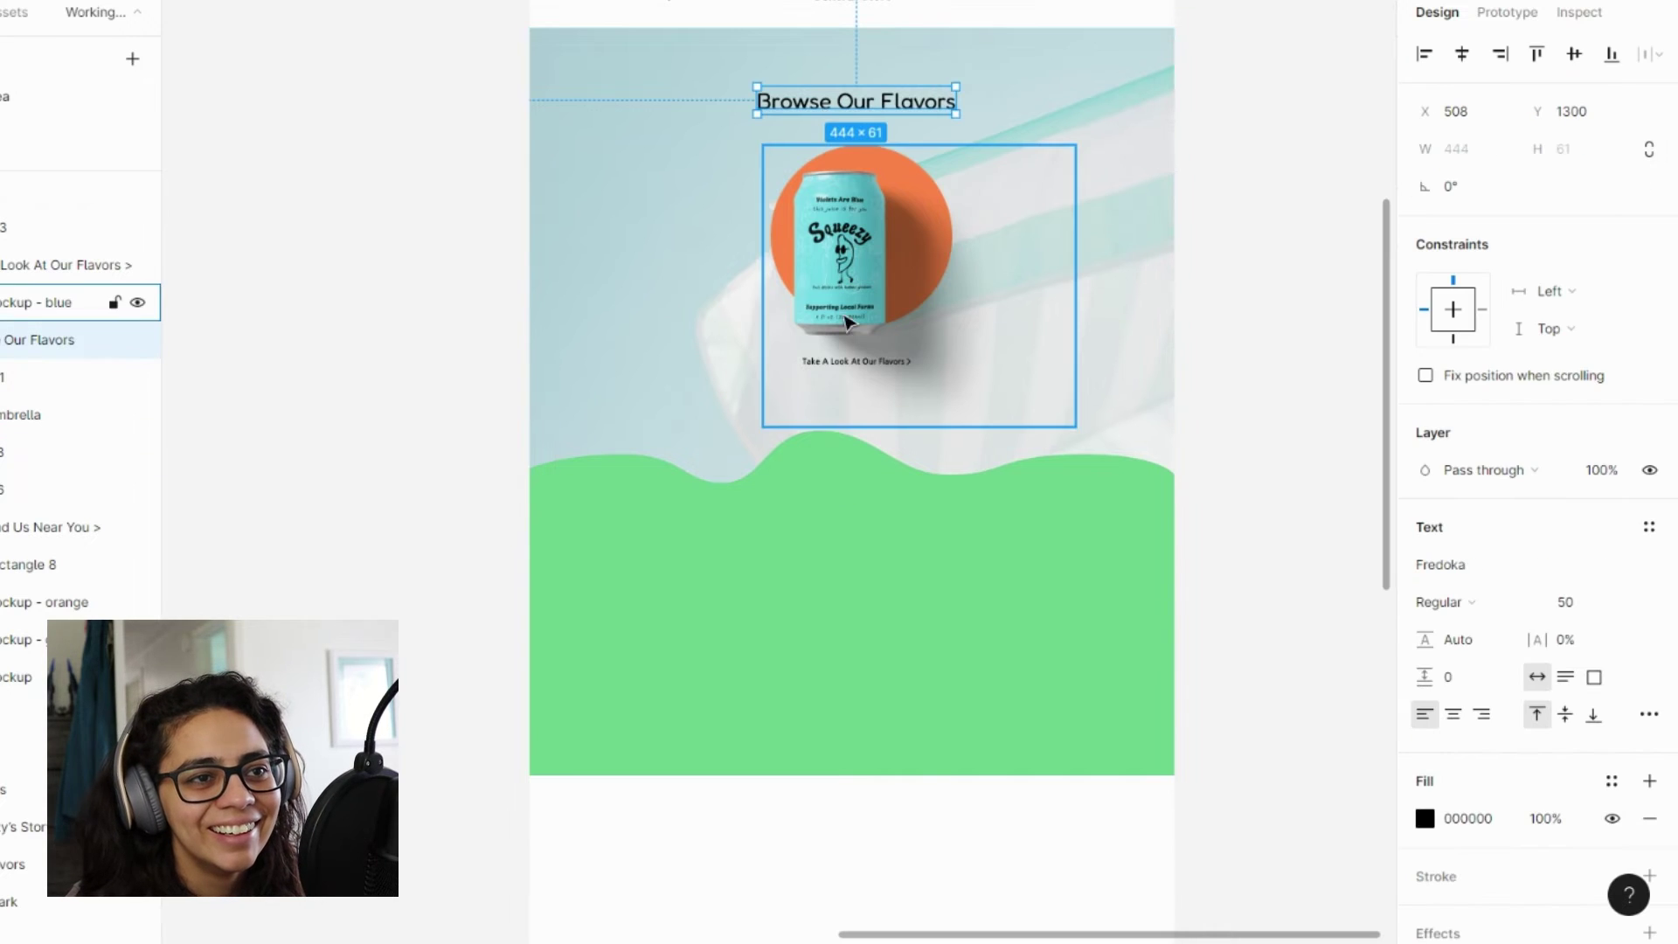
ctrl+shift+click(842, 364)
click(1461, 63)
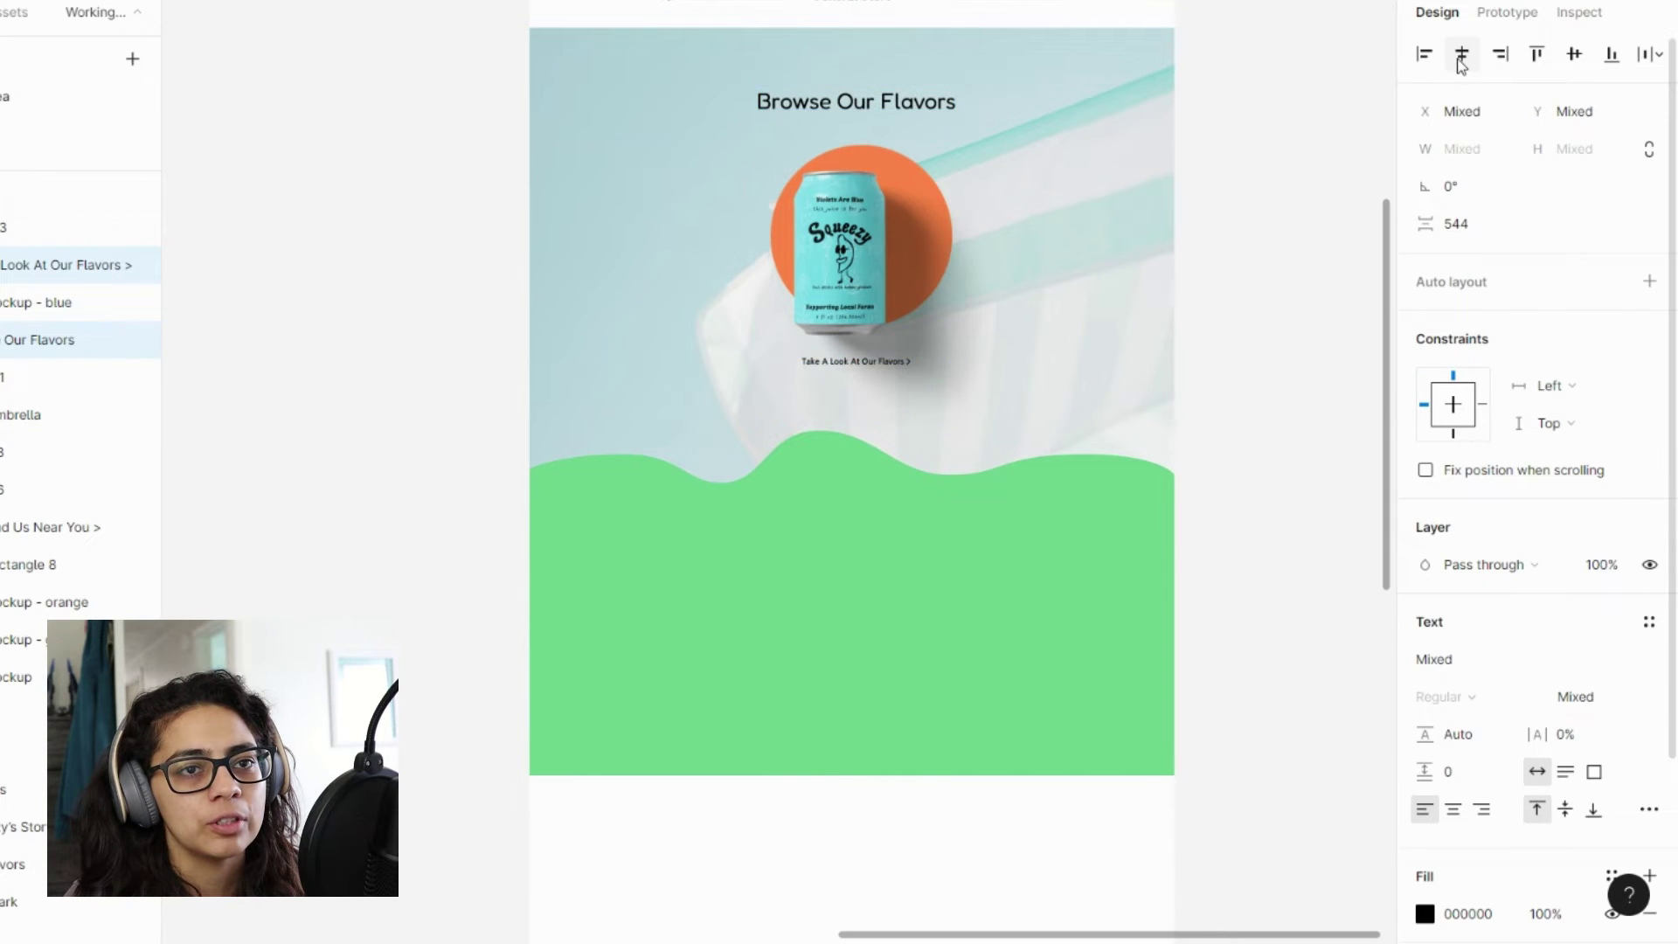
- Group the "Browse Our Flavors" heading with the "Take A Look At Our Flavors >" text and center the group horizontally on the page
key(ctrl+g)
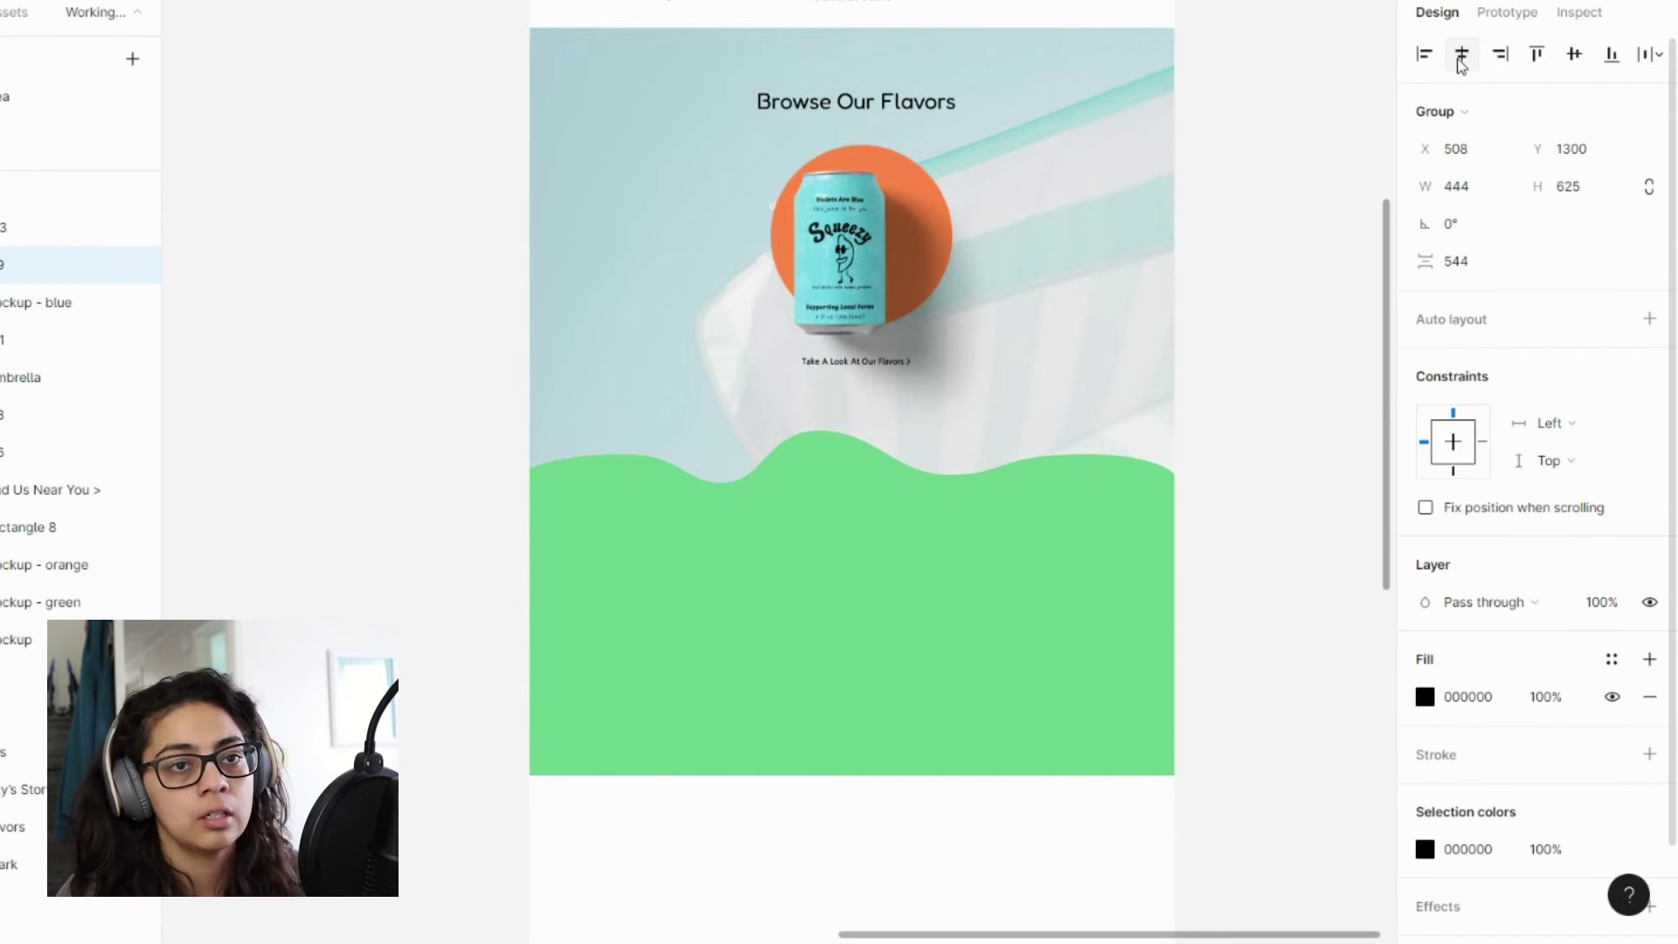
click(1461, 62)
click(1311, 285)
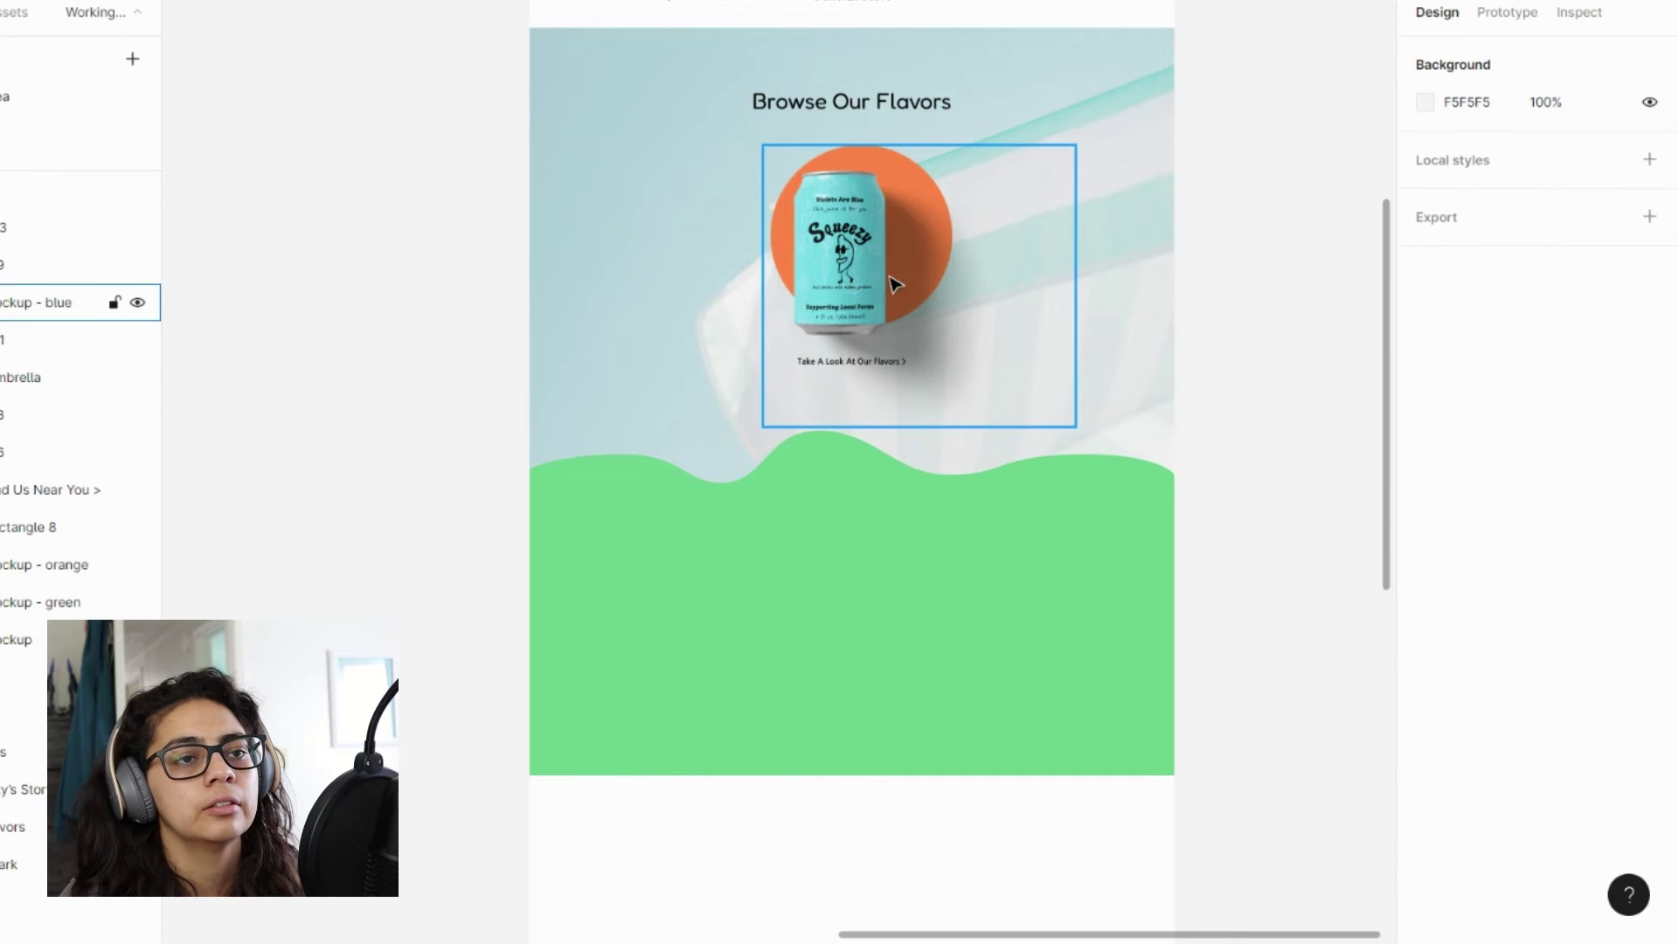
- Shift the blue can and its orange circle together slightly up and left, roughly centered between the flavors heading and link text
click(894, 282)
drag(395, 188, 853, 248)
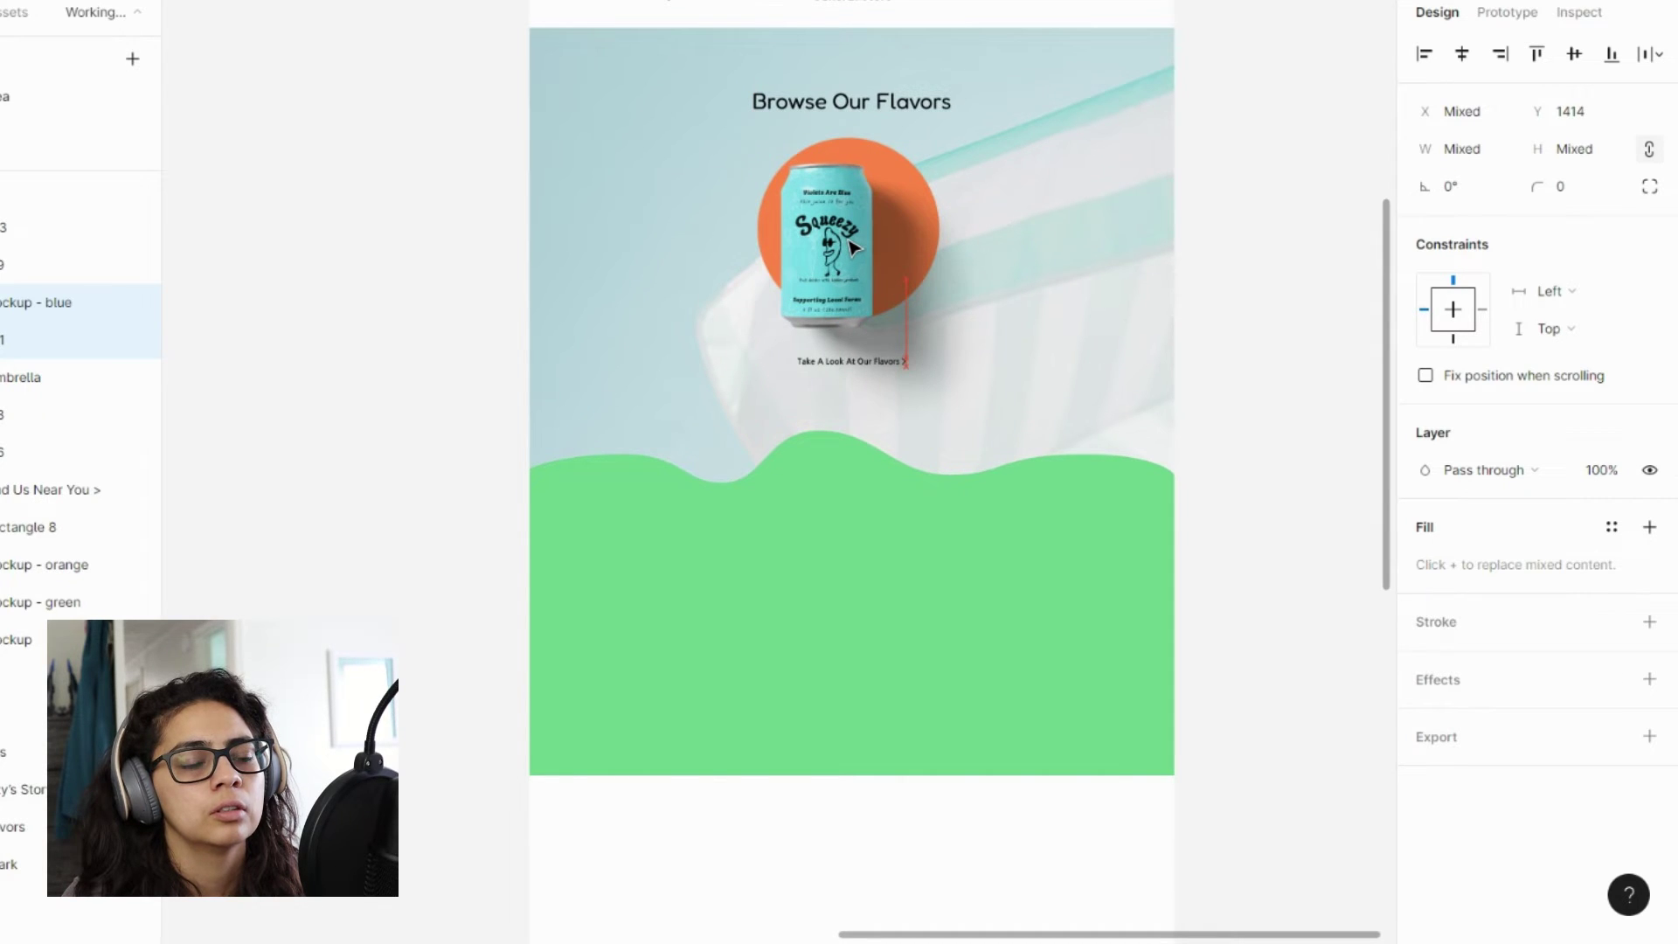
click(1311, 183)
- Examine how the flavors section and the green wavy section fit together on the page
scroll(1209, 397, down, 1)
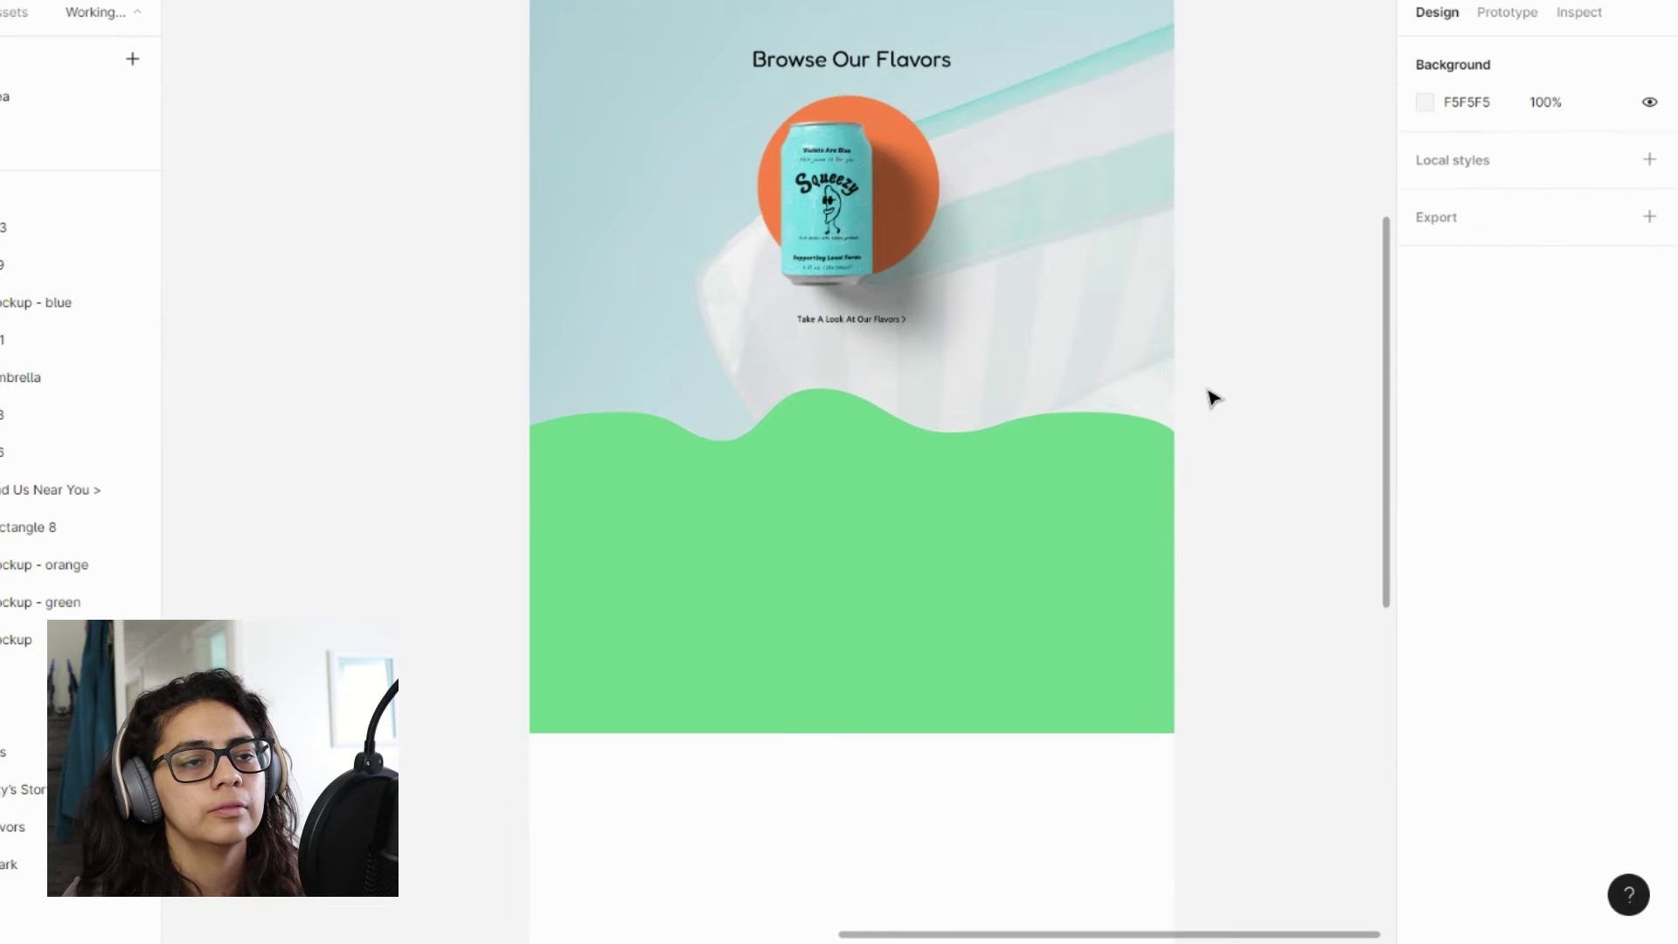
scroll(1210, 397, down, 1)
click(1048, 416)
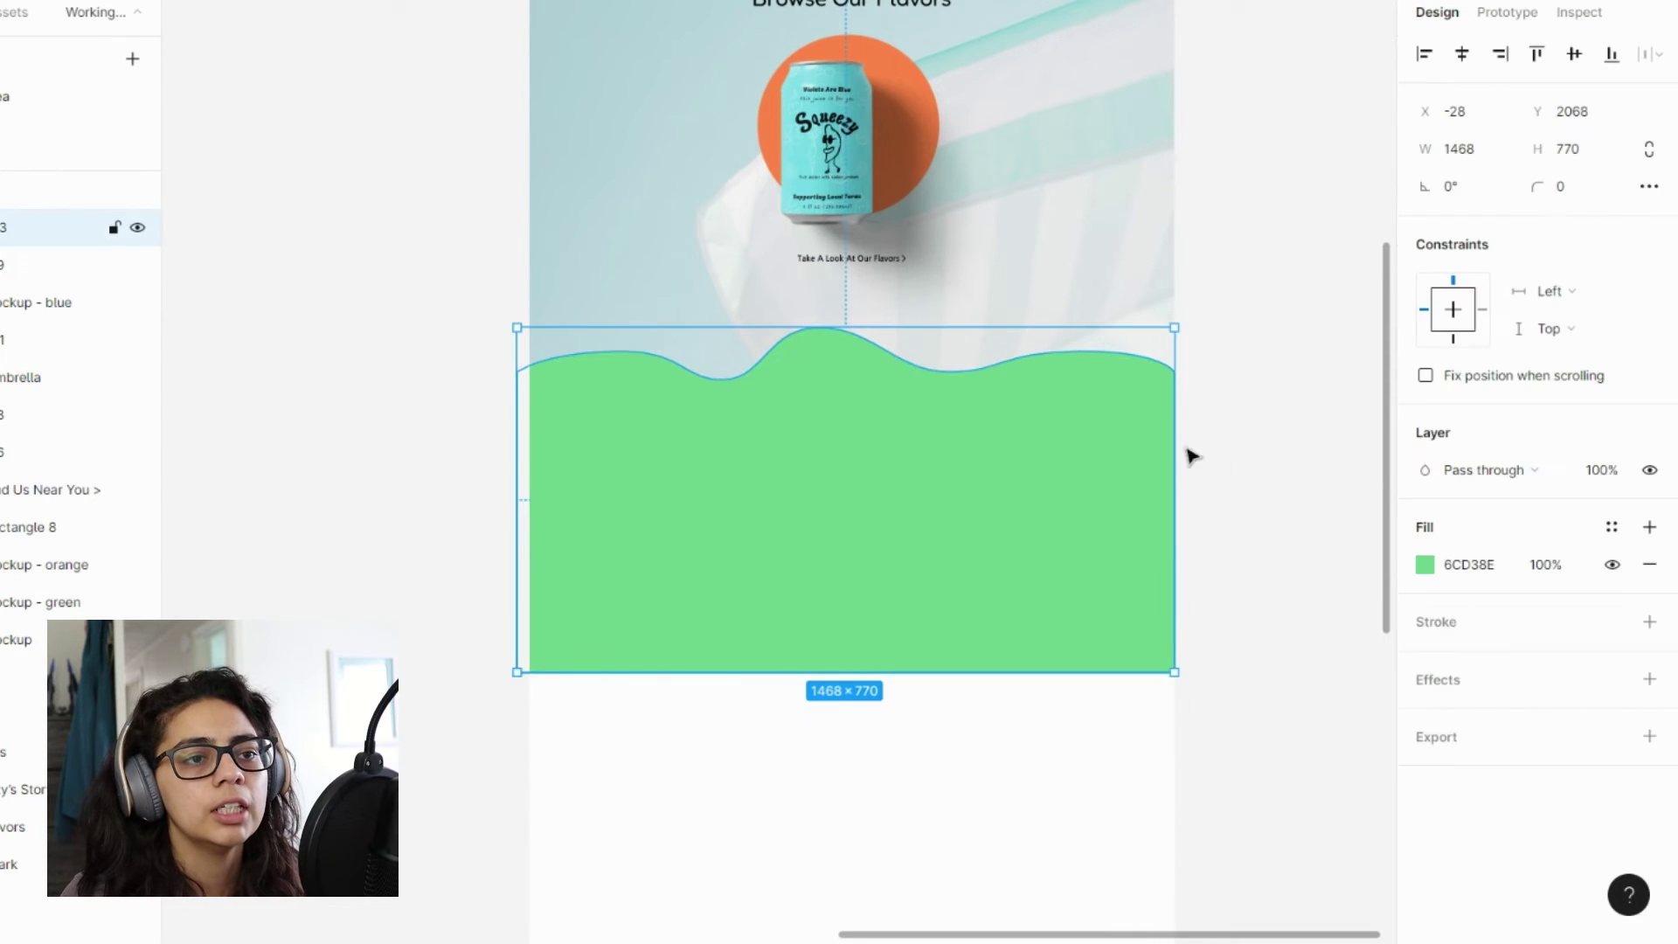
drag(941, 536, 944, 536)
key(Escape)
scroll(1136, 416, down, 3)
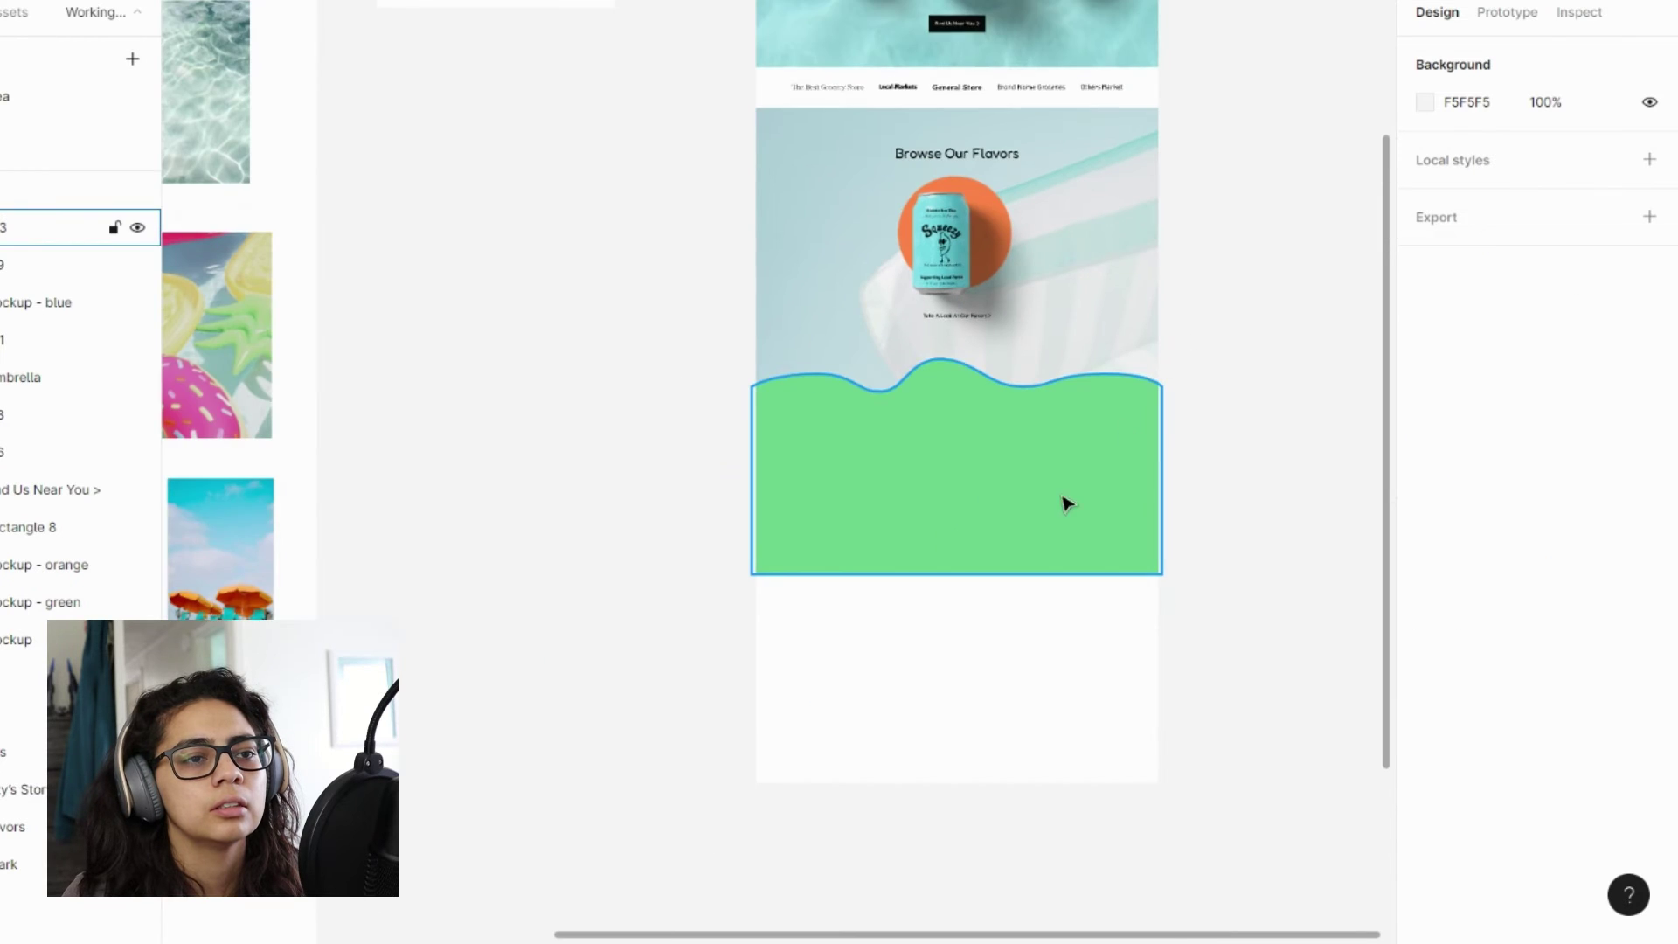
scroll(1060, 509, up, 5)
scroll(1056, 506, up, 5)
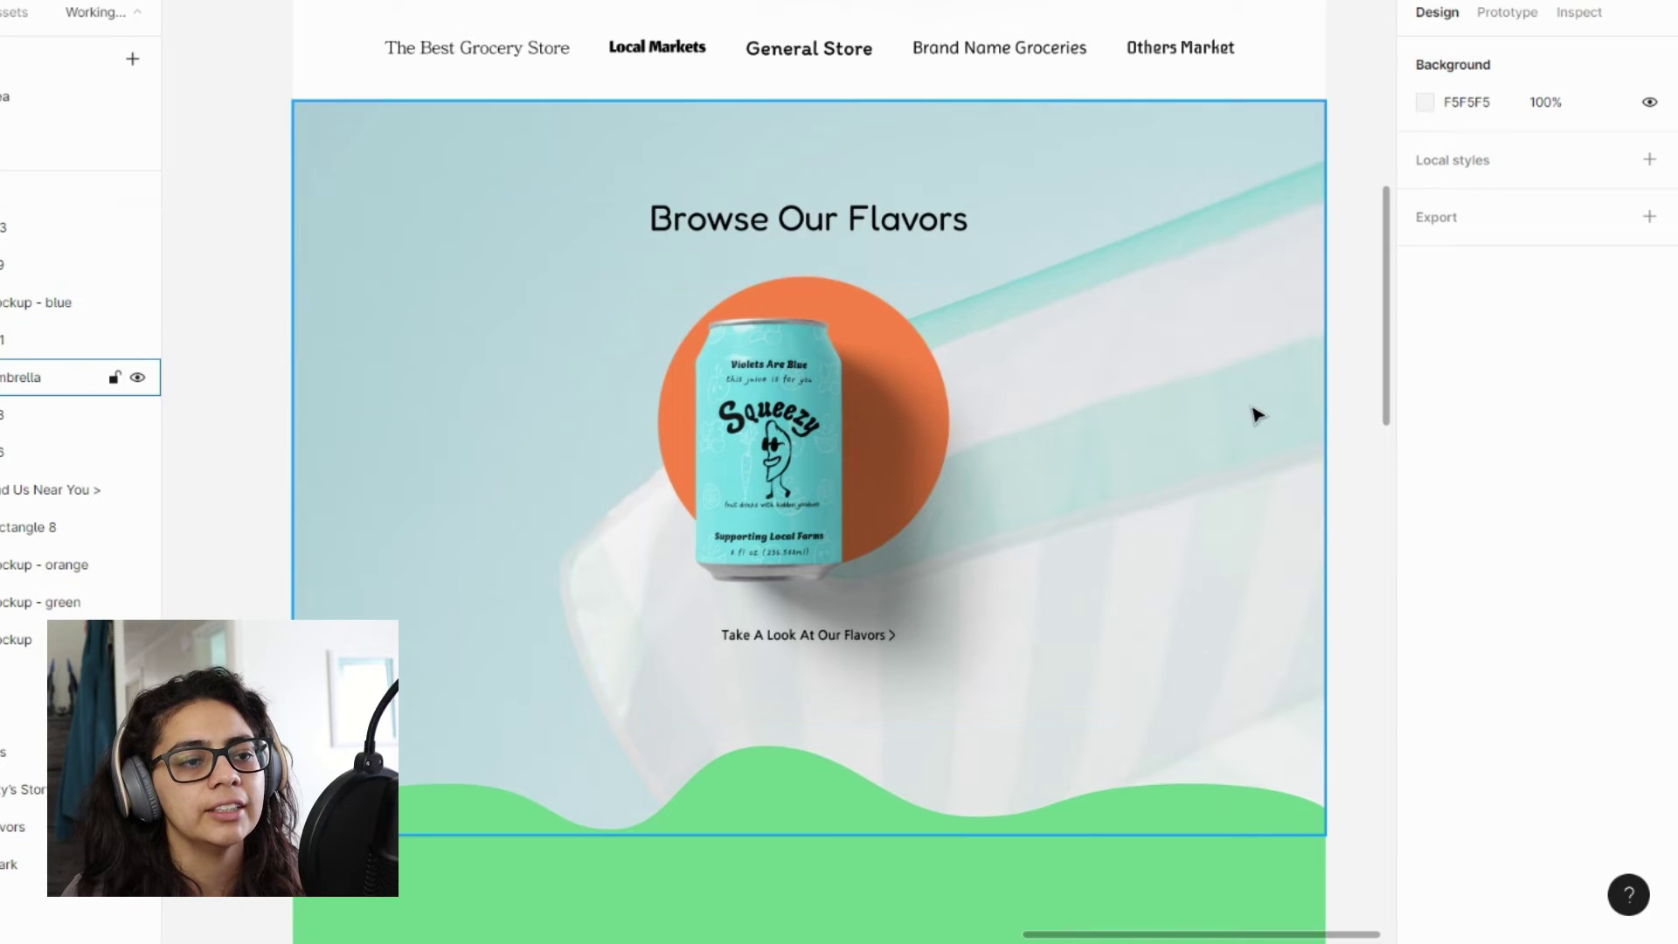
- Copy the five separate fruit and vegetable illustrations from the Assets frame into the green section of Desktop - 1
scroll(1255, 411, down, 3)
scroll(888, 586, down, 10)
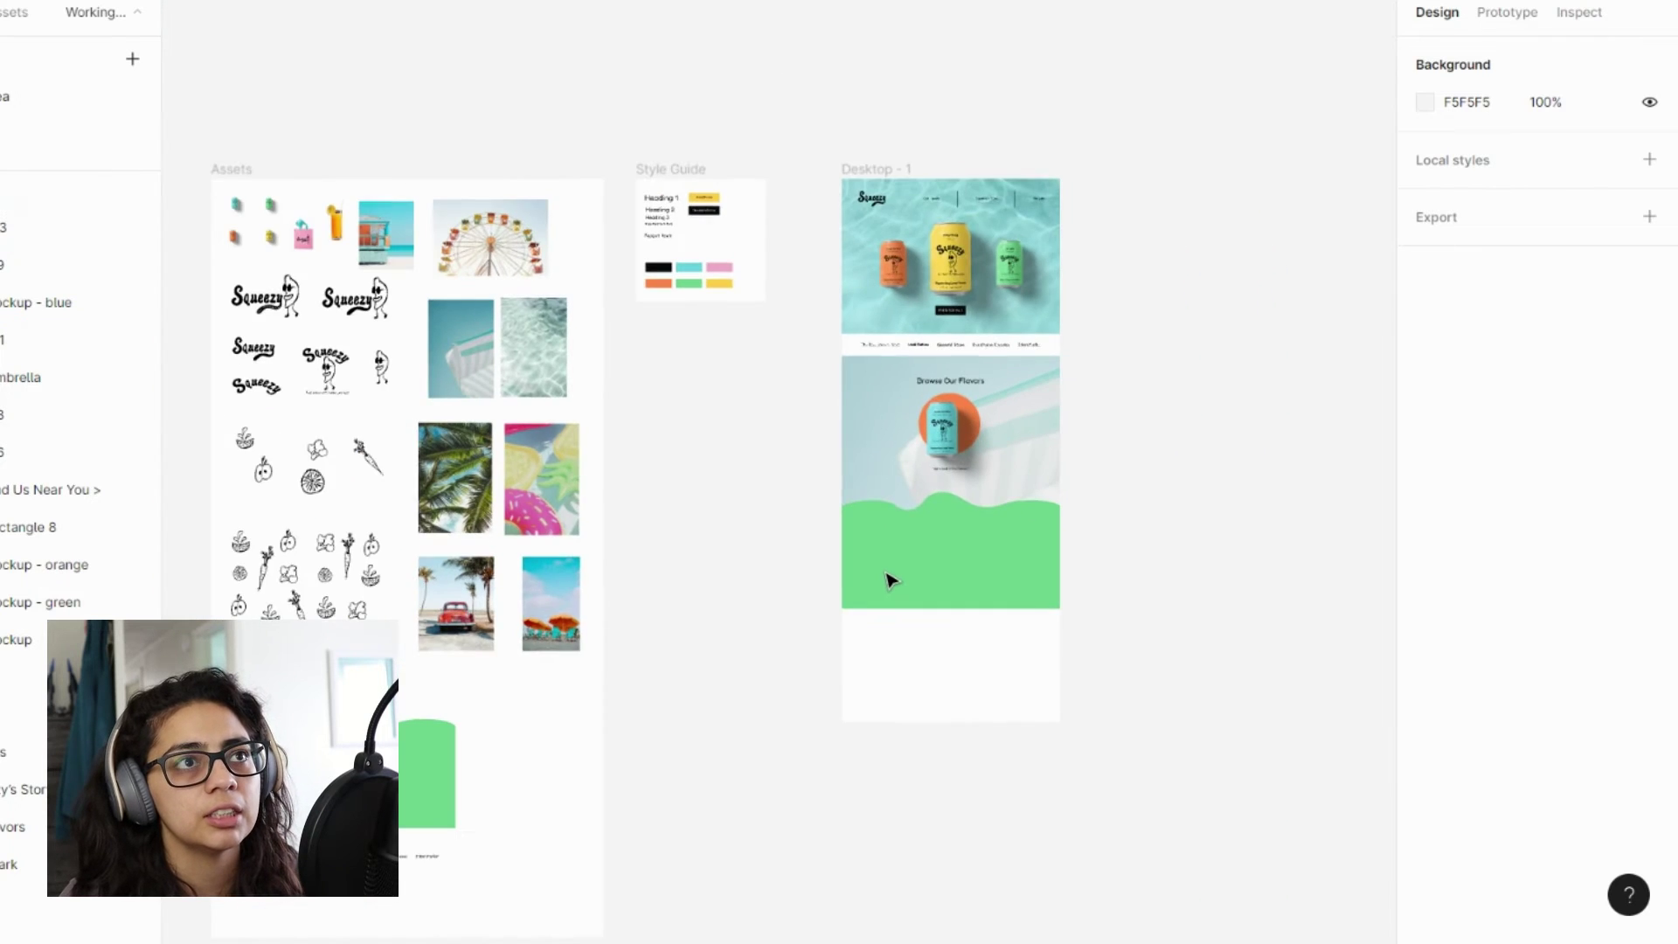
drag(234, 447, 937, 565)
key(ctrl+c)
key(ctrl+v)
scroll(1112, 588, up, 5)
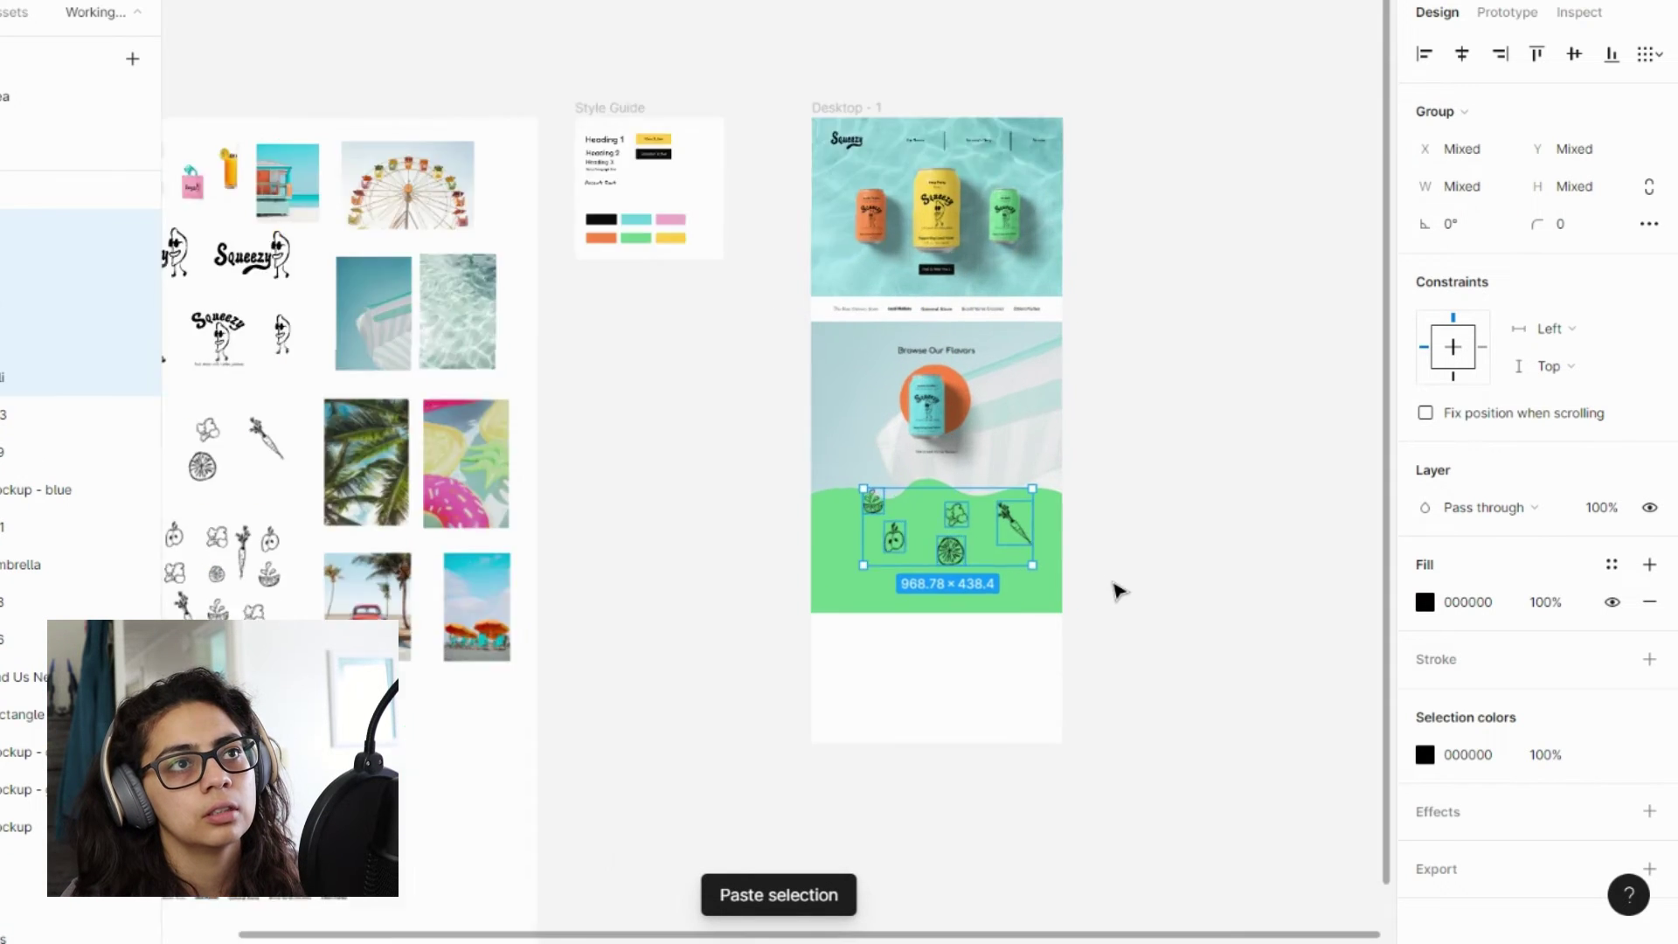
scroll(1072, 603, down, 3)
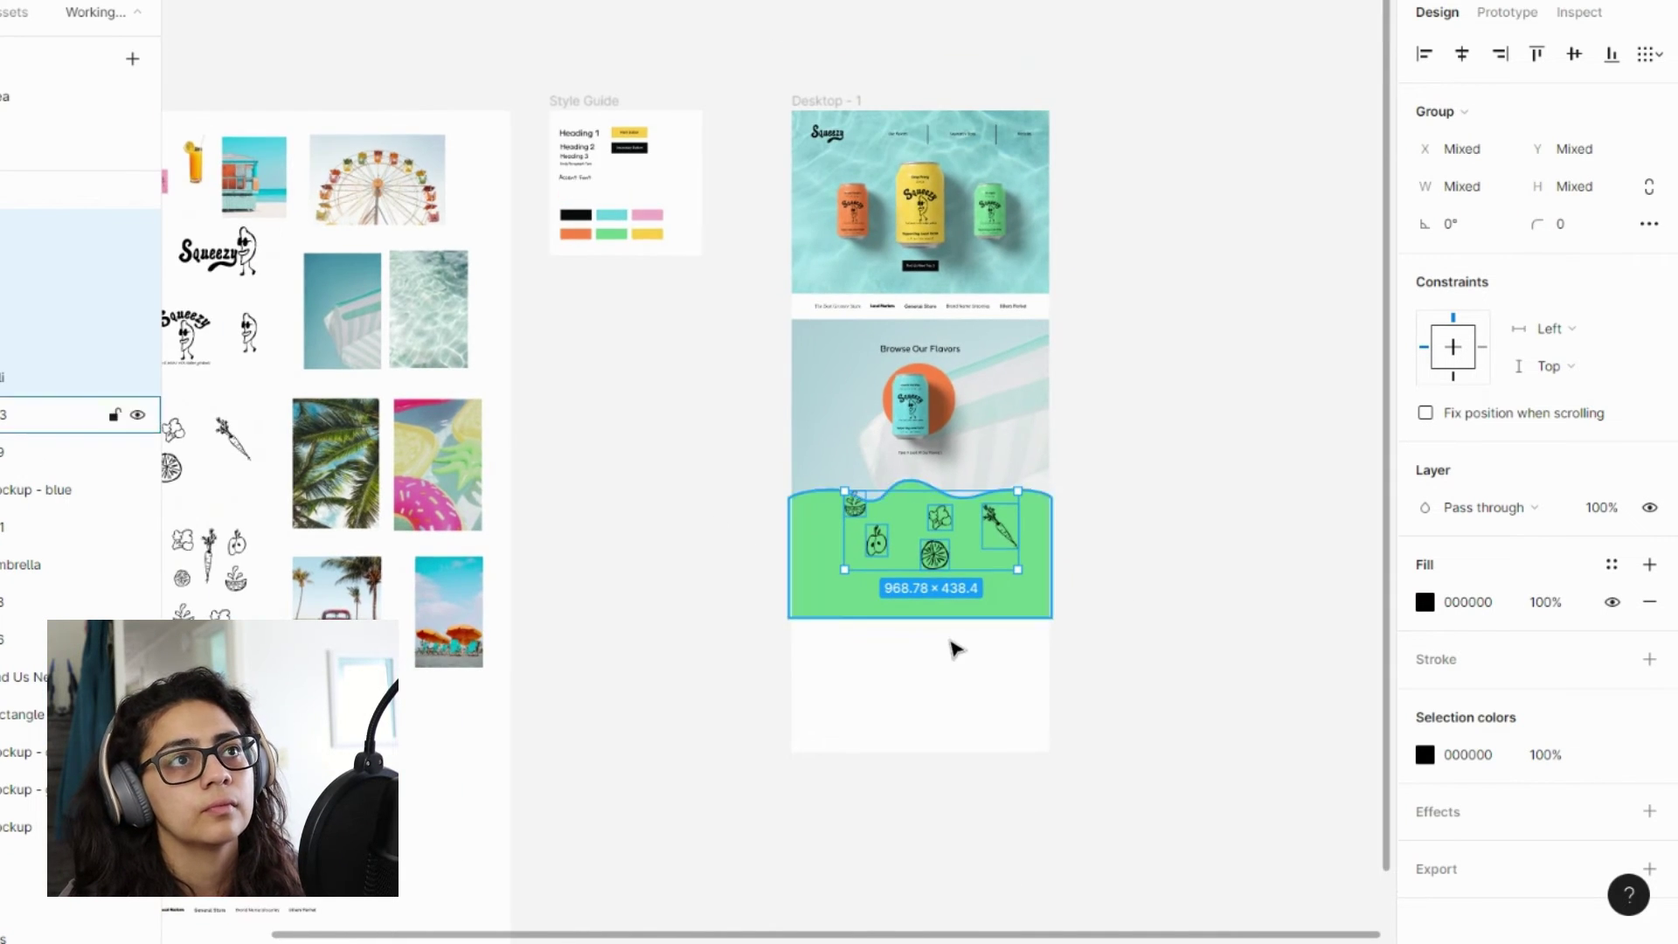
click(901, 629)
- Move the apple illustration up to the wave's edge at about X 415, Y 2123, and the splashing citrus wedge below the round slice
scroll(904, 537, up, 3)
scroll(905, 537, up, 2)
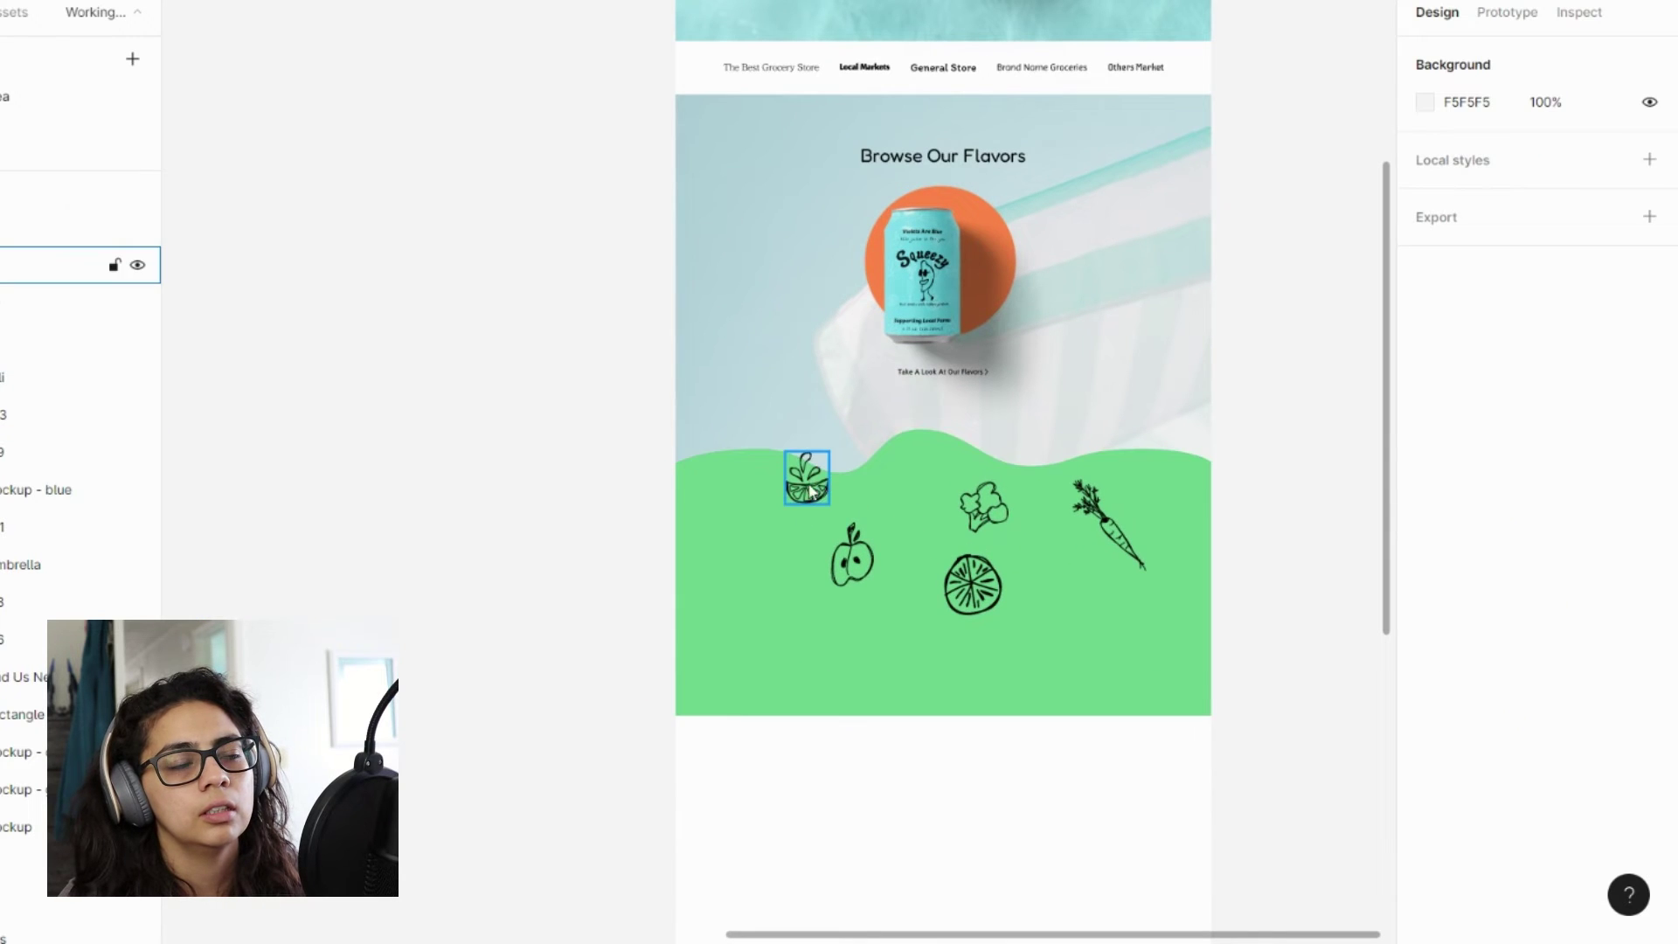
drag(798, 479, 753, 563)
click(852, 546)
drag(852, 551, 850, 478)
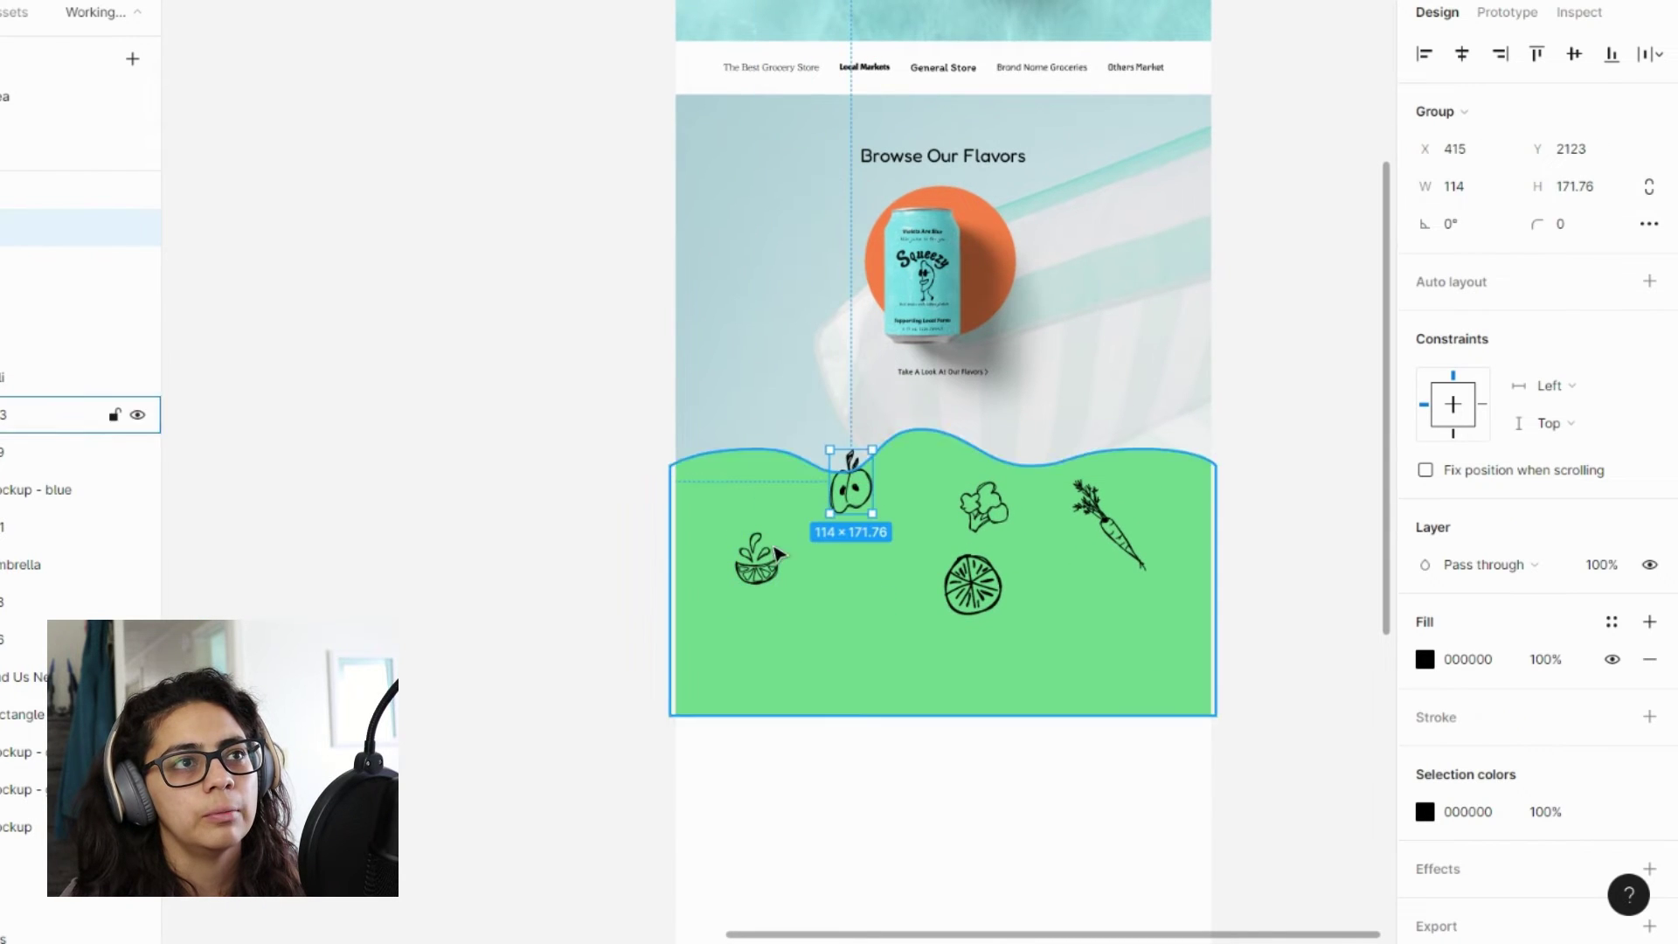
drag(759, 573, 956, 663)
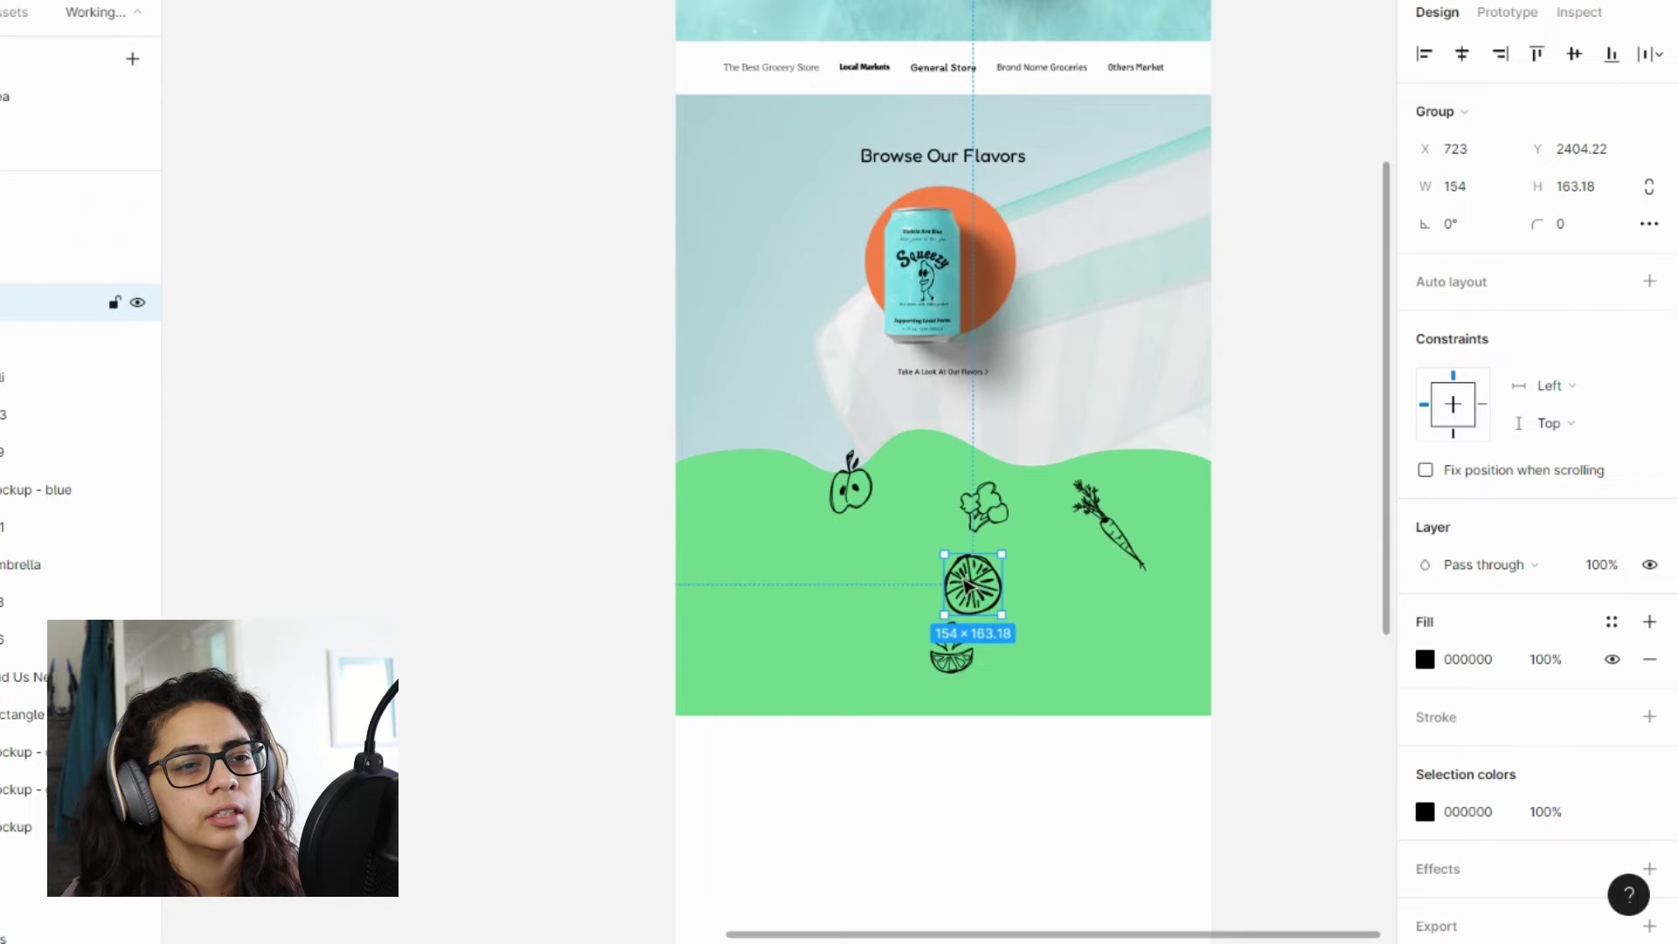
- Arrange the round citrus slice at the green section's left, the carrot at its lower left, and the splashing wedge at about X 751, Y 2545
drag(973, 584, 743, 542)
drag(952, 649, 956, 586)
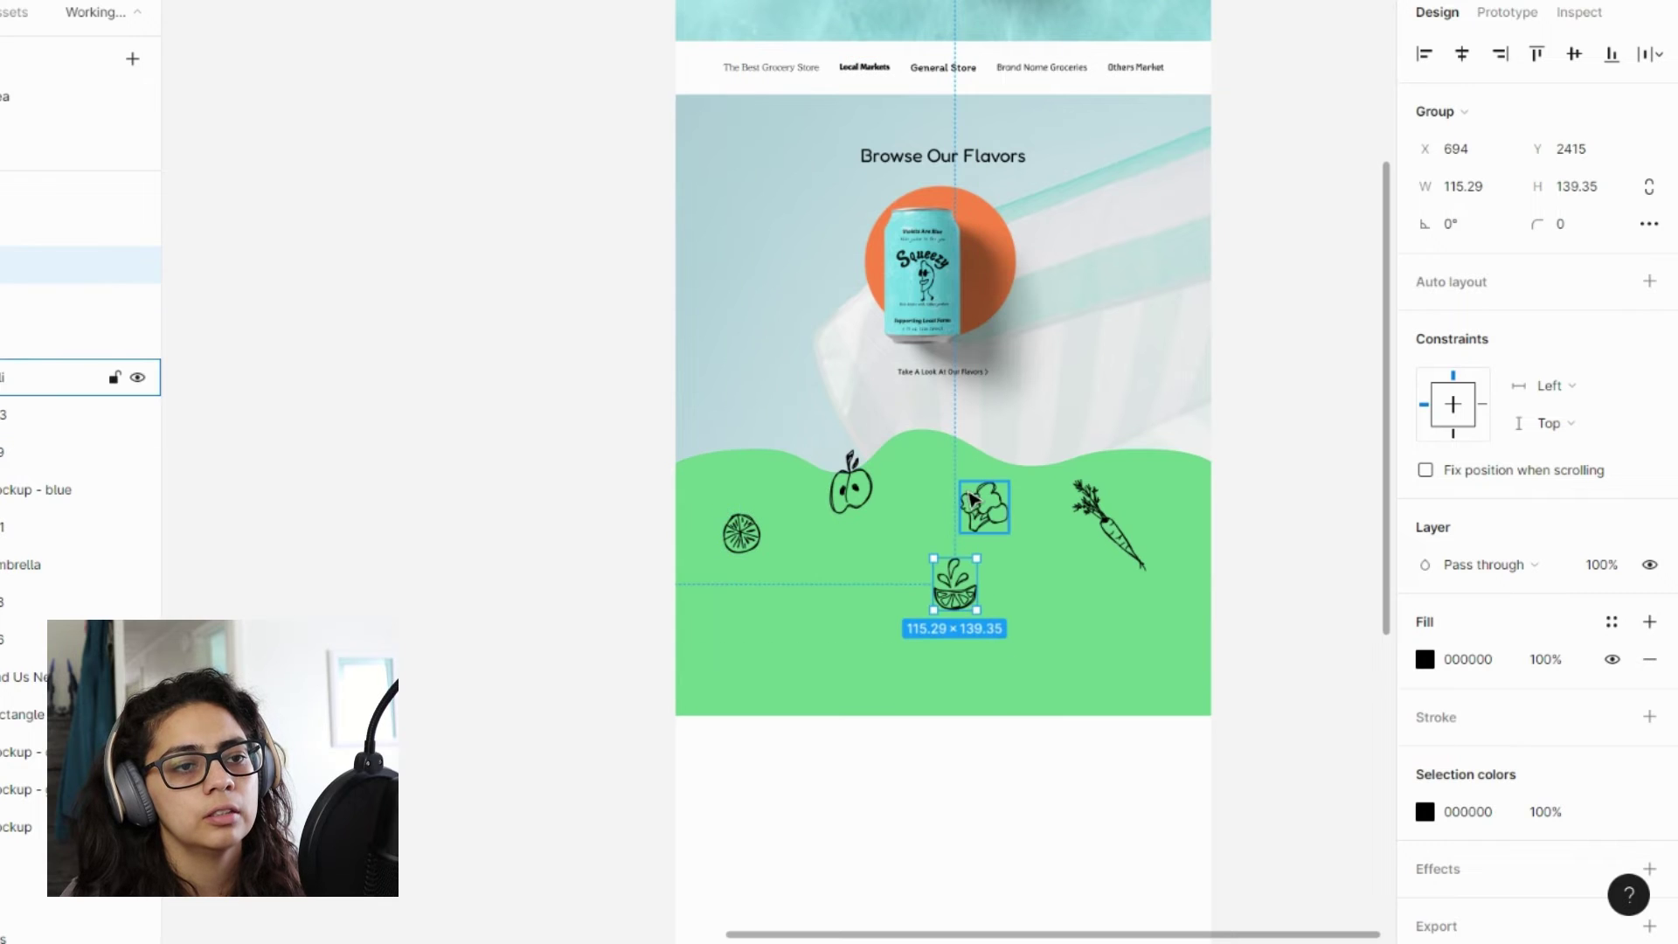
drag(1108, 524, 769, 648)
drag(945, 596, 967, 644)
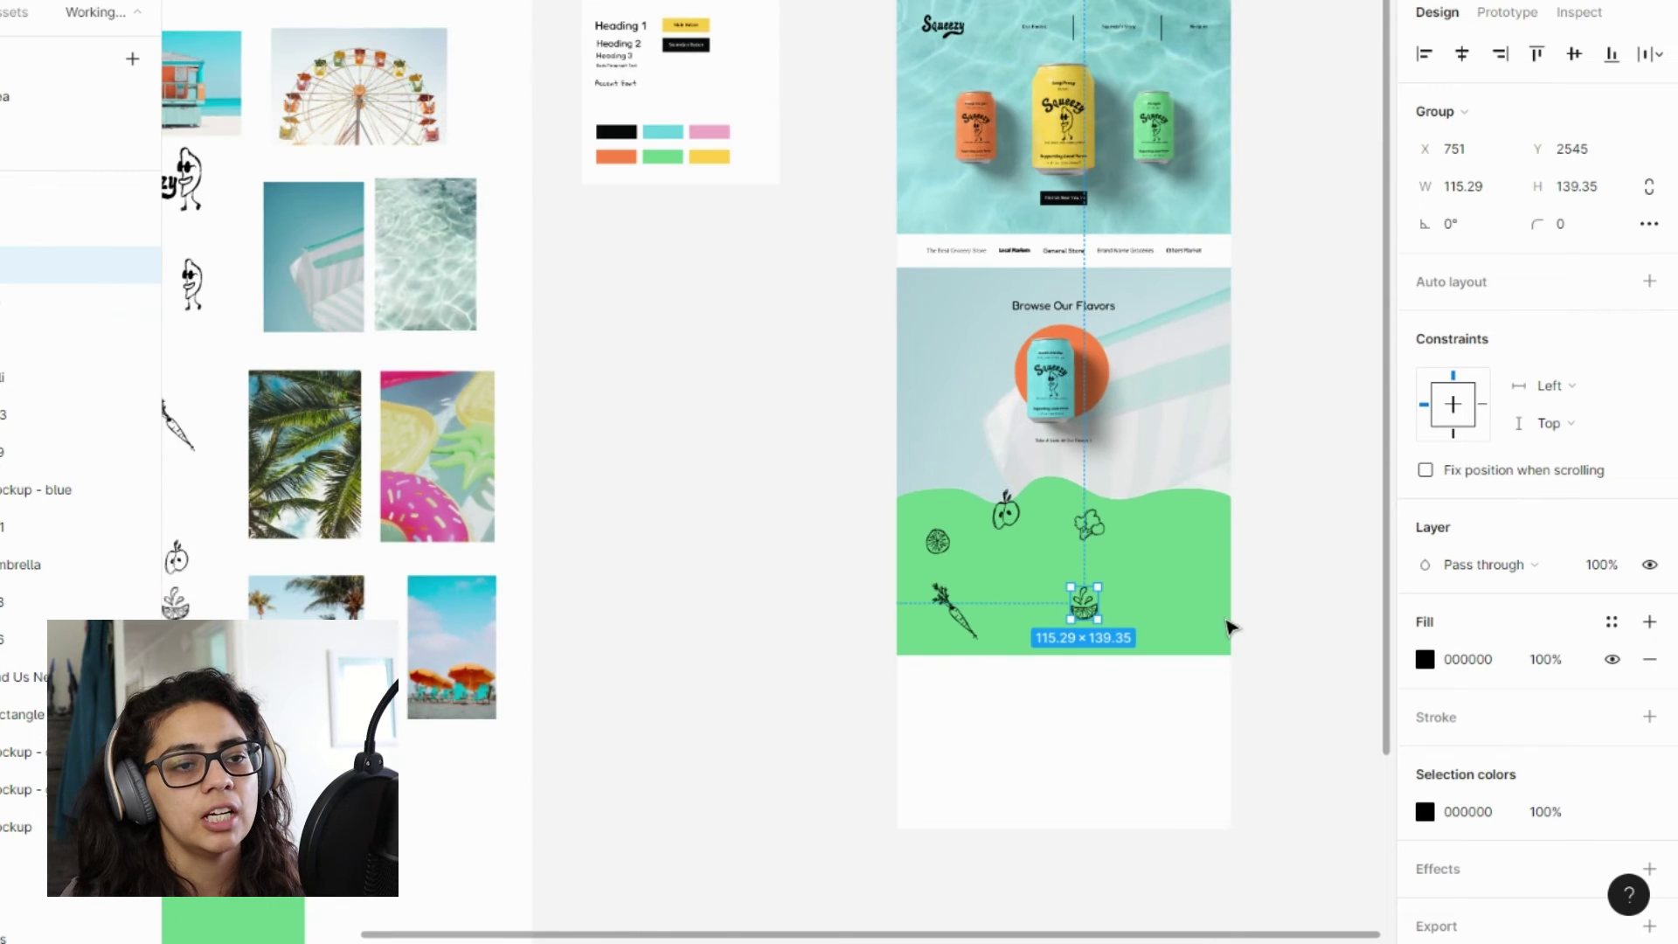
- Copy the Heading 1, Body/Paragraph Text and Secondary Button samples from the Style Guide frame
scroll(1266, 562, down, 5)
scroll(741, 734, down, 3)
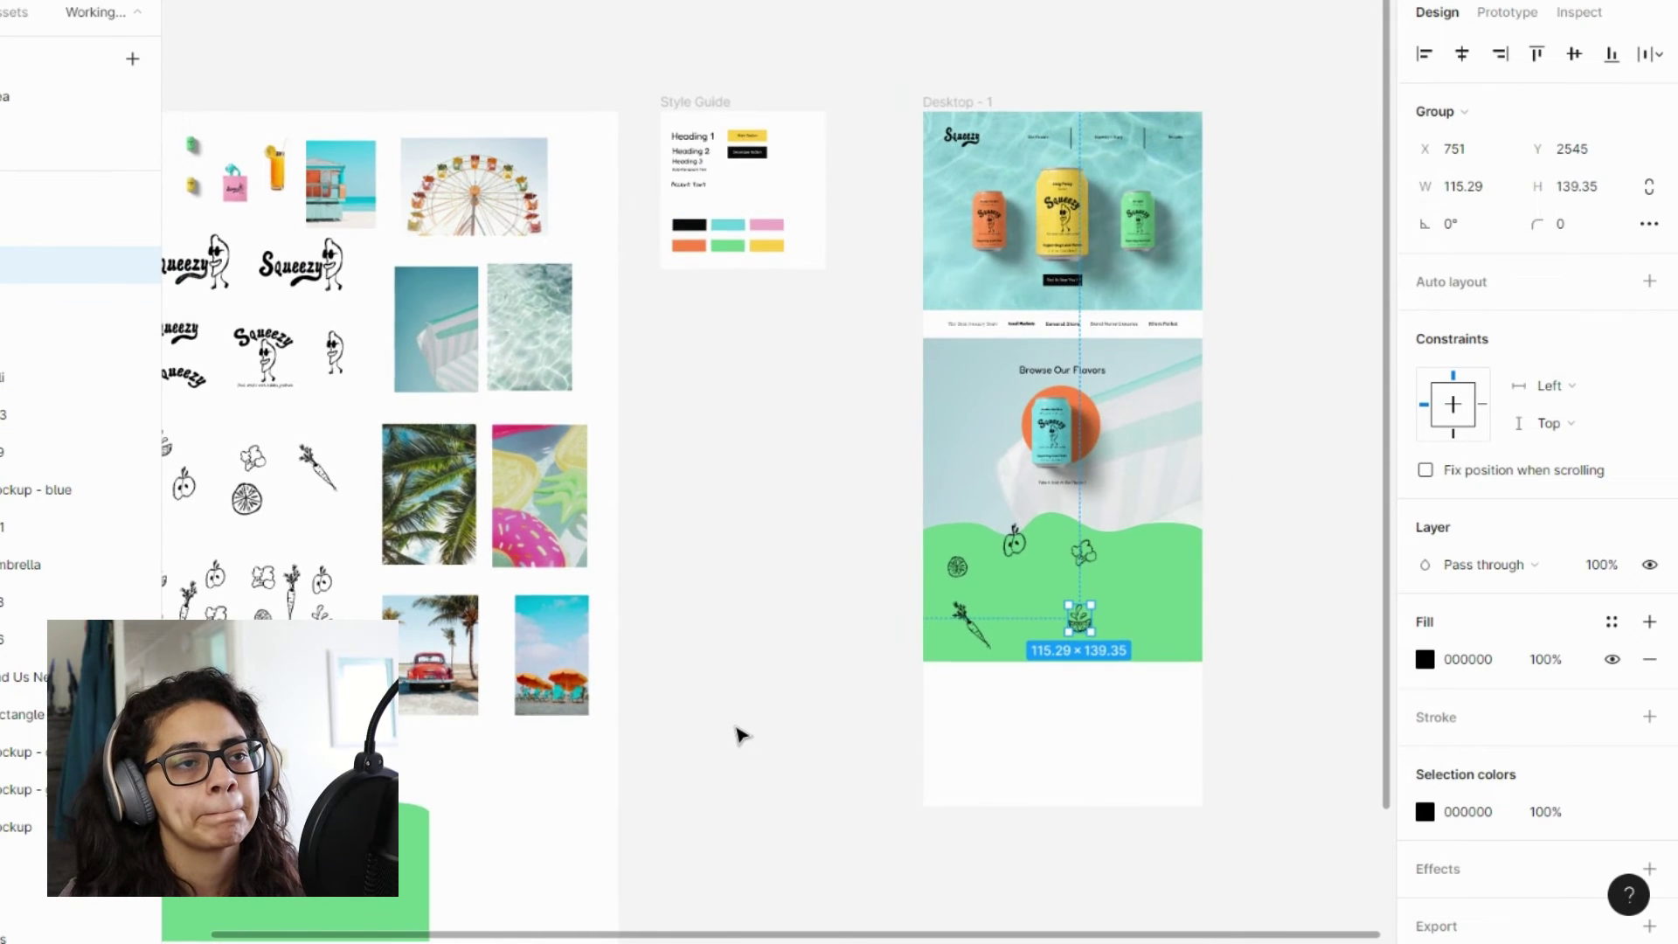
scroll(741, 734, left, 3)
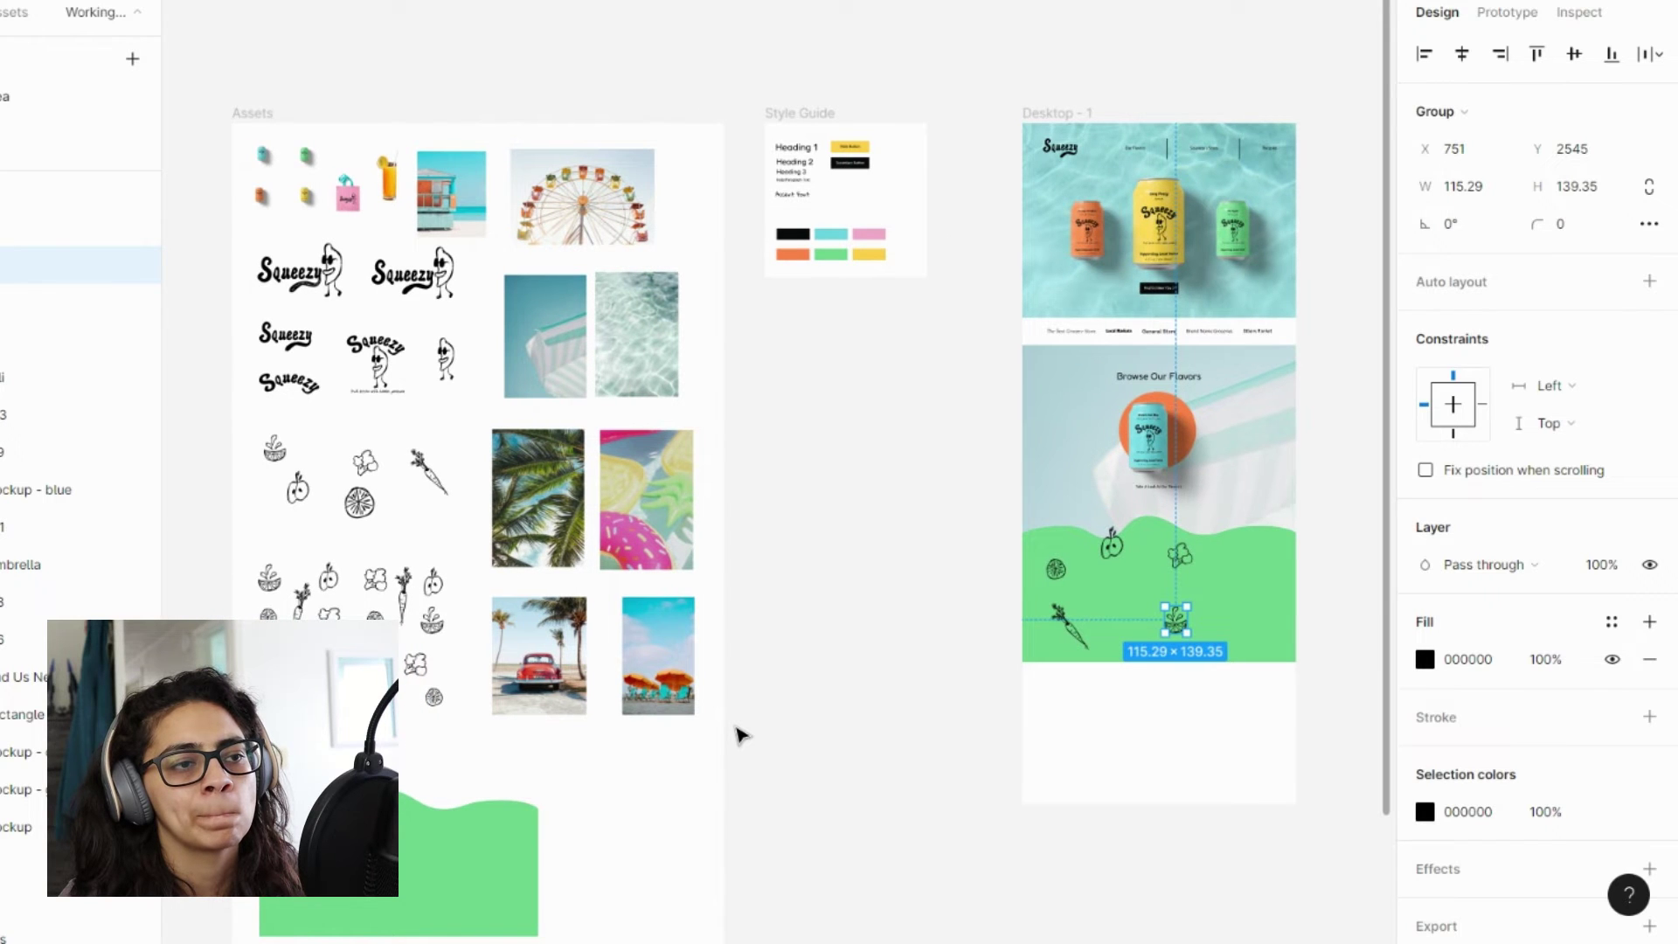
scroll(709, 292, up, 5)
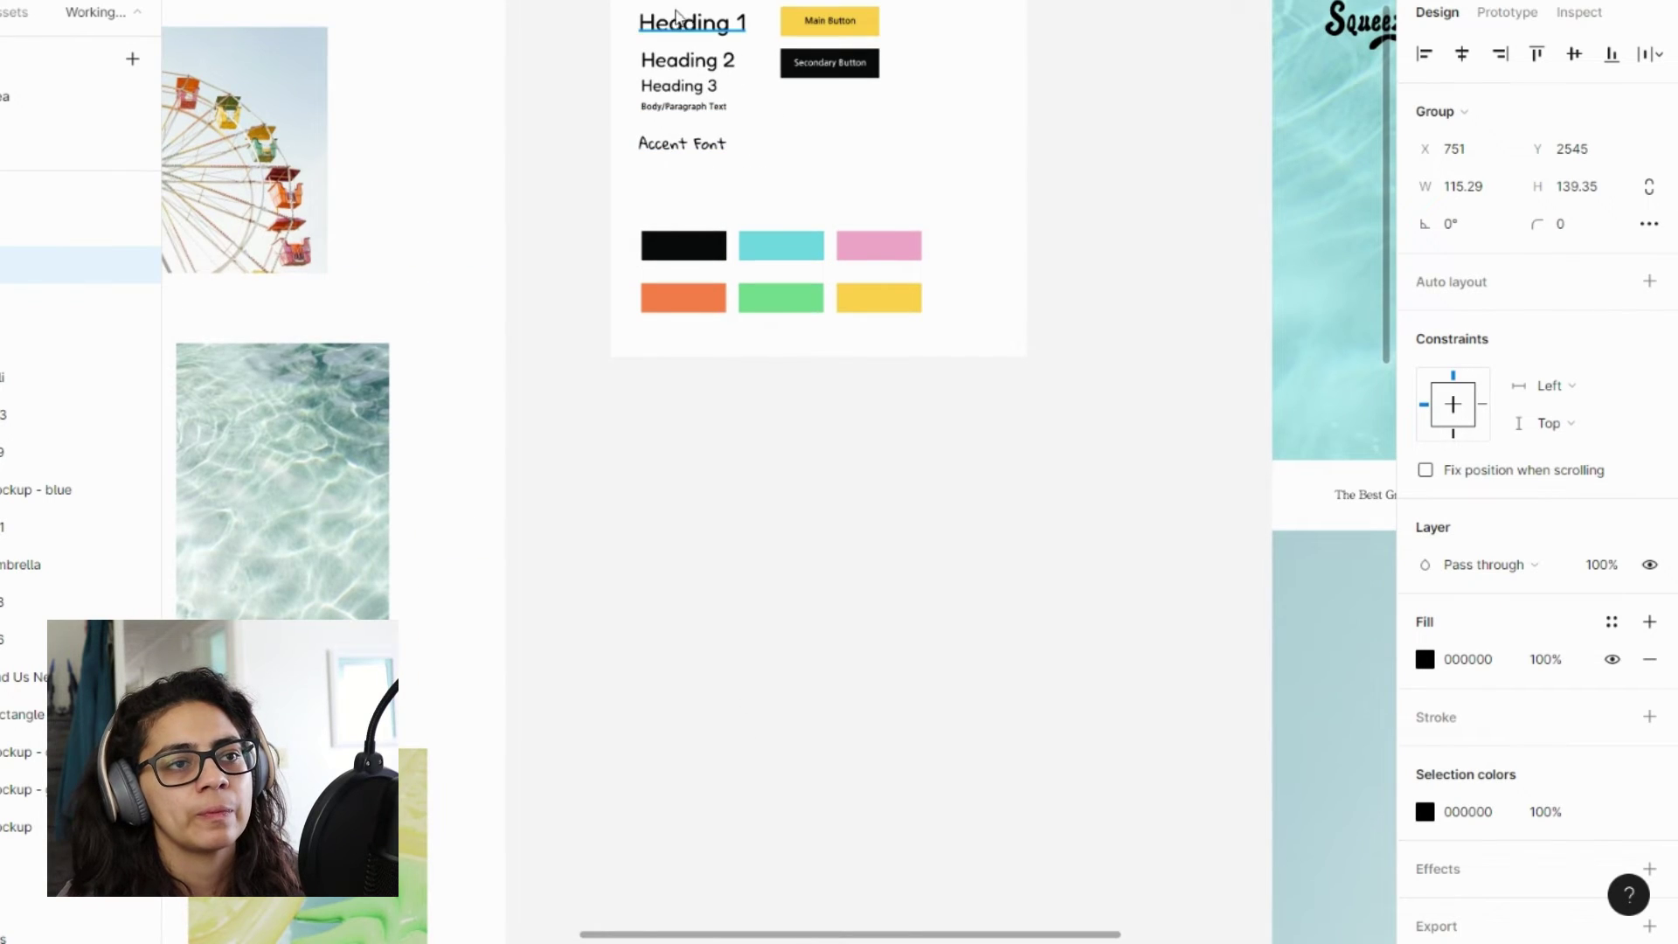
click(691, 24)
shift+click(693, 108)
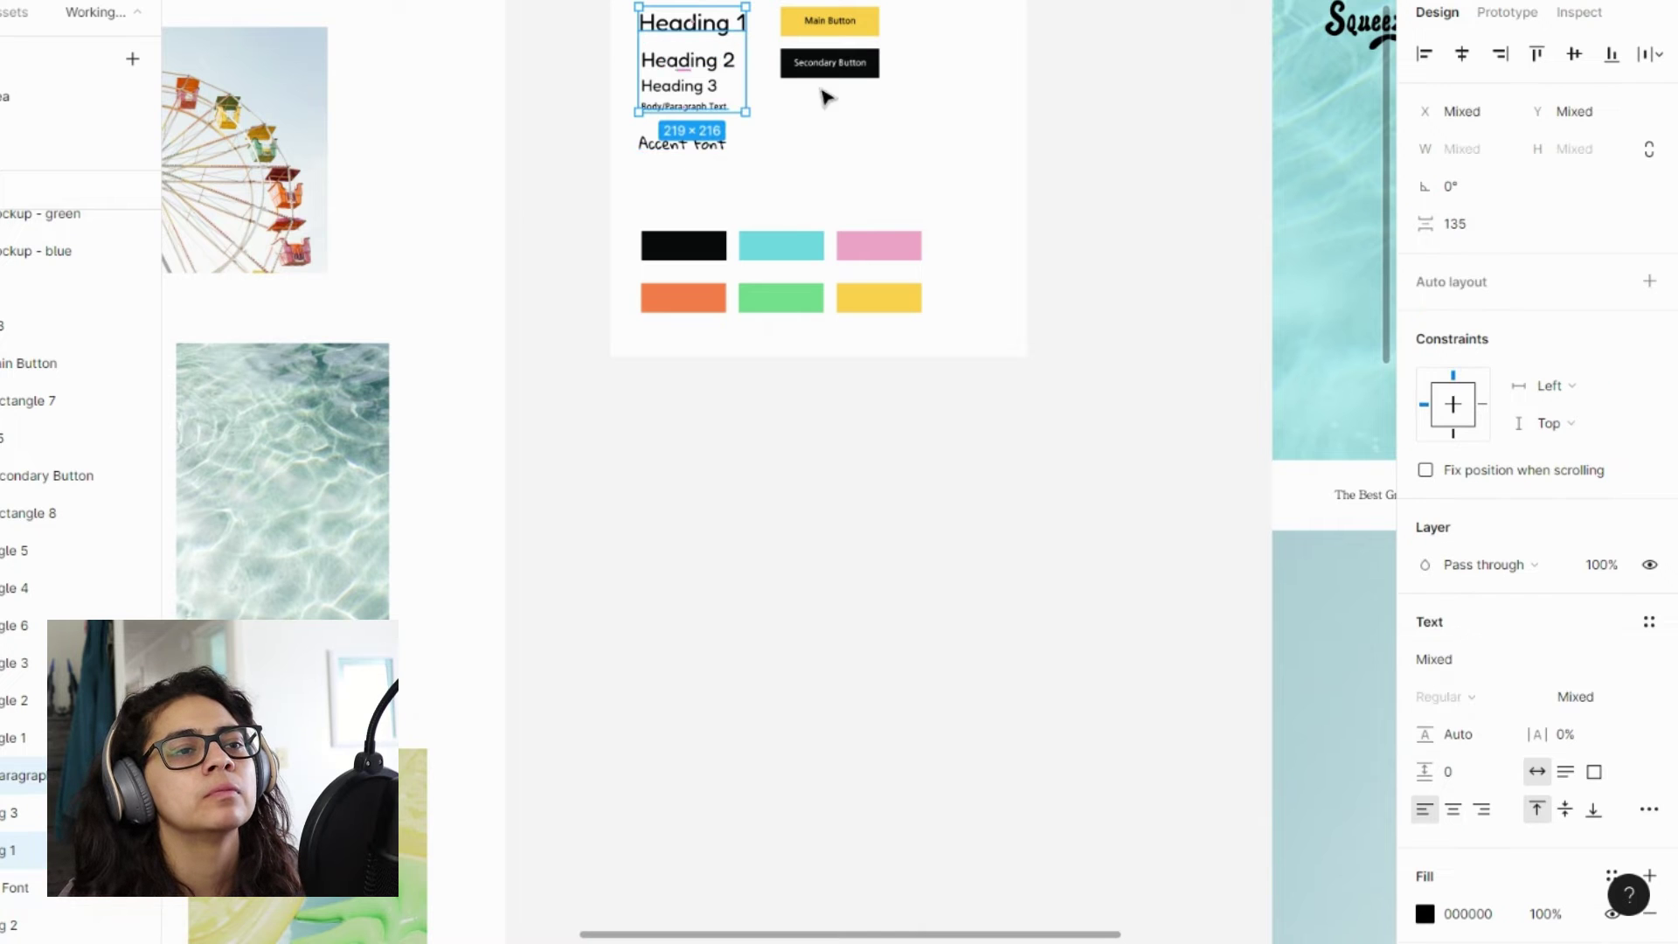
shift+click(875, 76)
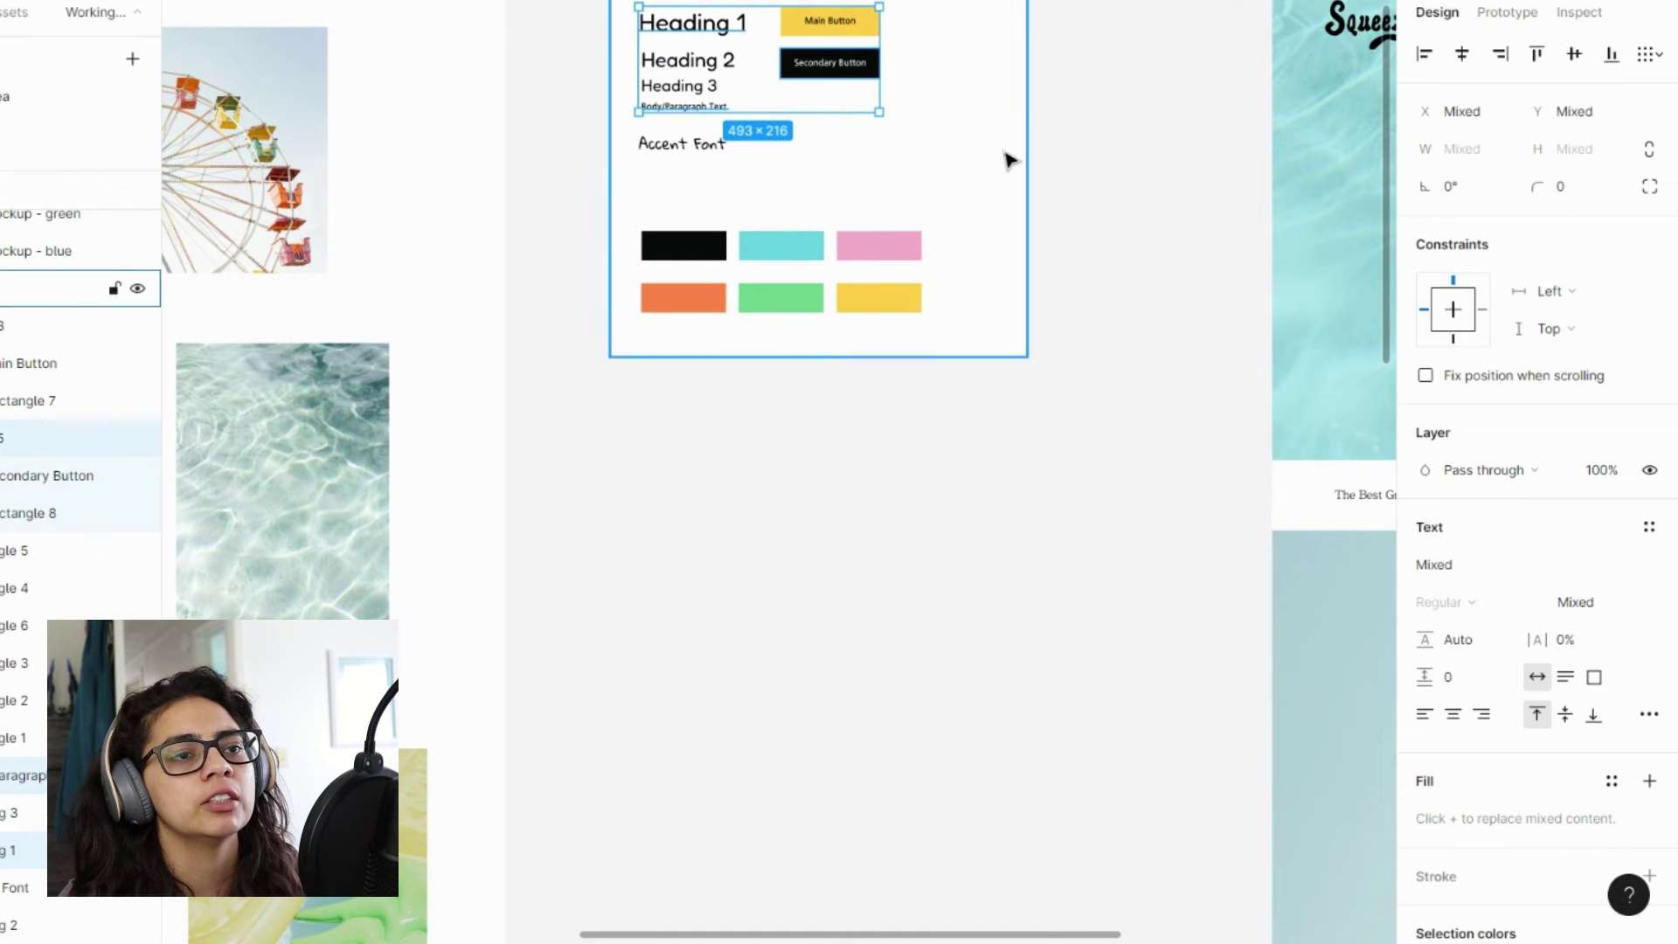
- Paste the style guide elements into the green section and place the Secondary Button just below the body text
scroll(1014, 310, down, 2)
scroll(1071, 440, down, 3)
scroll(1067, 442, right, 5)
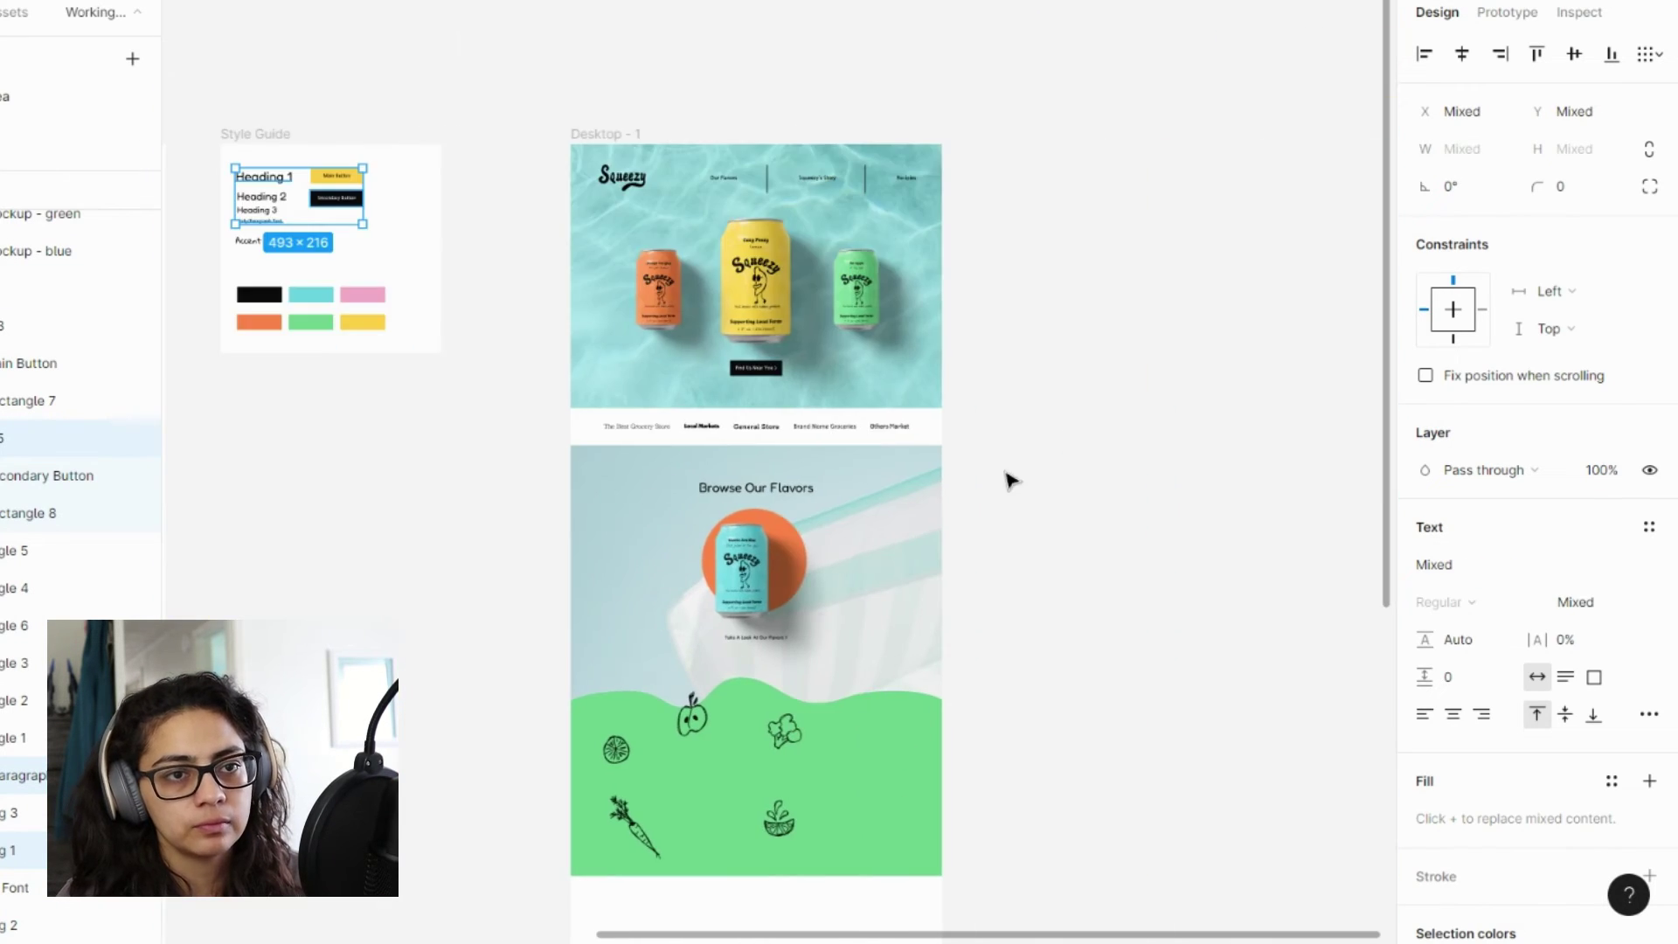
scroll(1008, 480, up, 6)
scroll(757, 683, down, 8)
scroll(757, 673, up, 3)
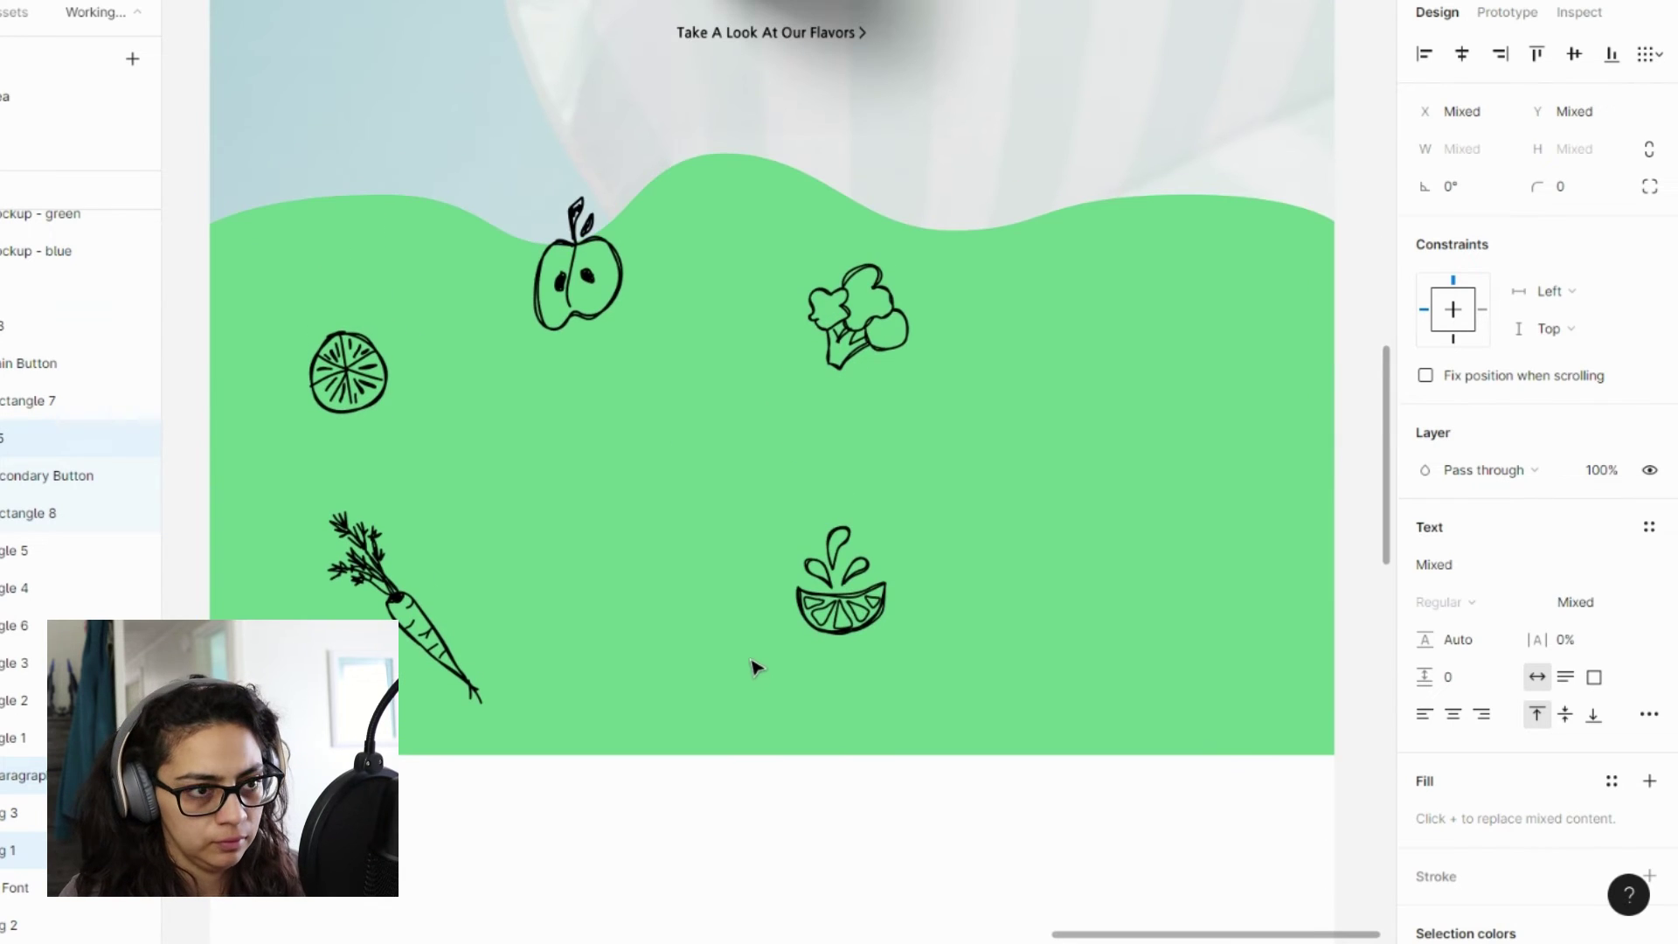
key(ctrl+v)
drag(878, 472, 598, 625)
click(843, 791)
- Replace the Heading 1 text in the green section with "Enjoy Summer Year Round", breaking the line before "Year"
click(594, 411)
double_click(601, 423)
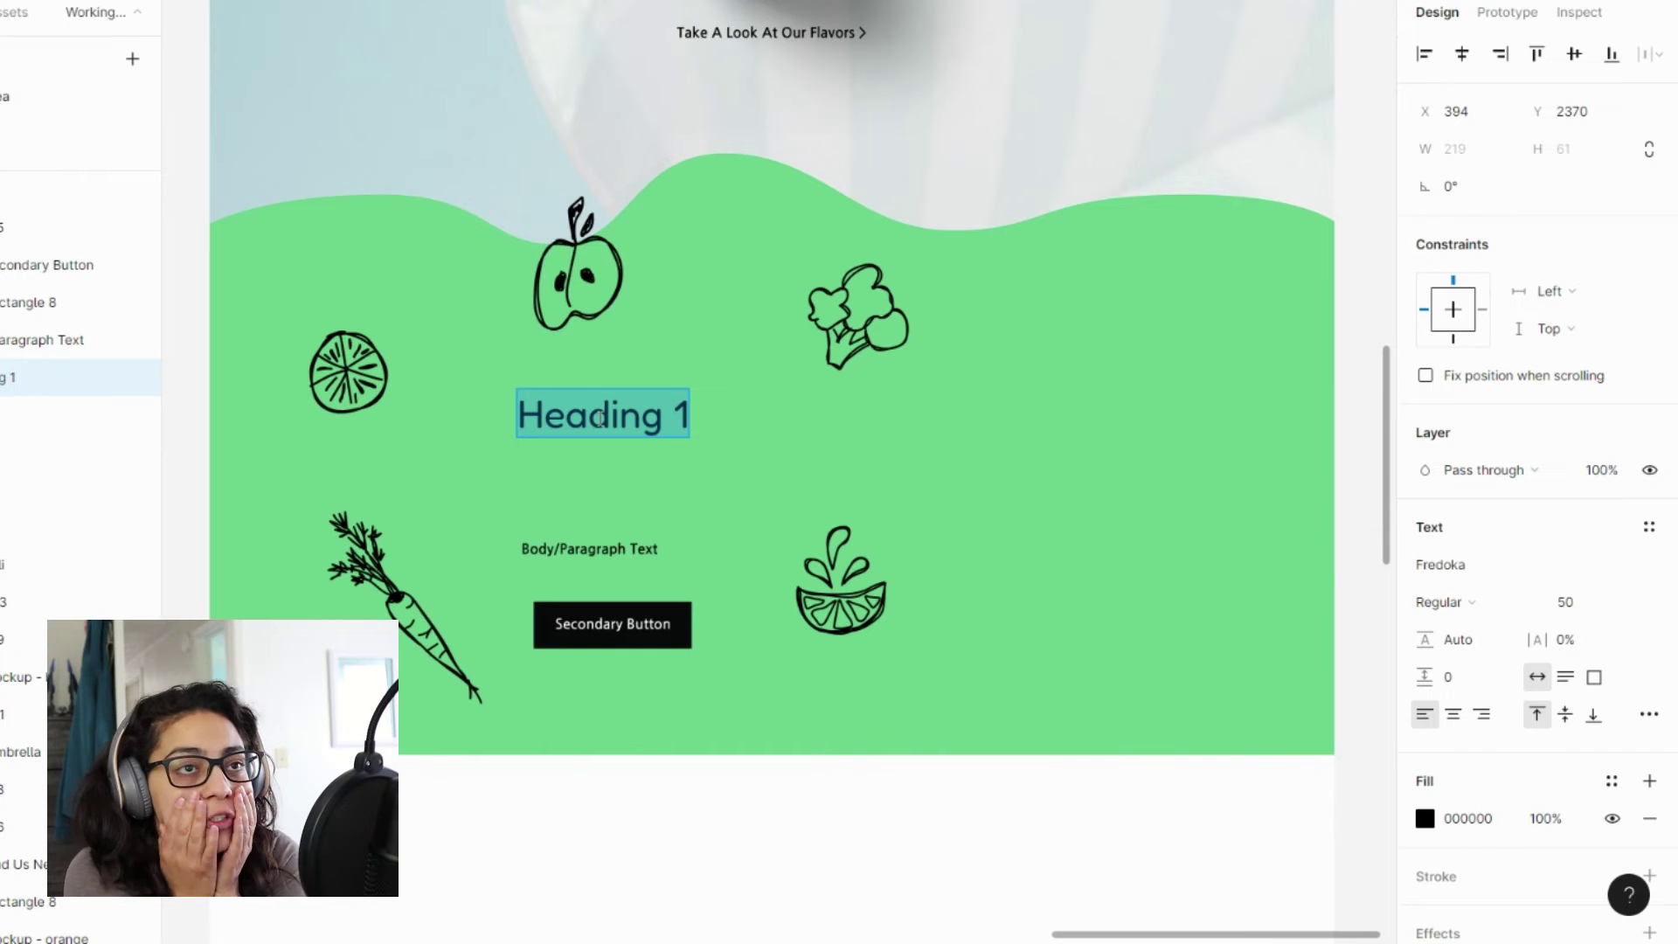
text(En)
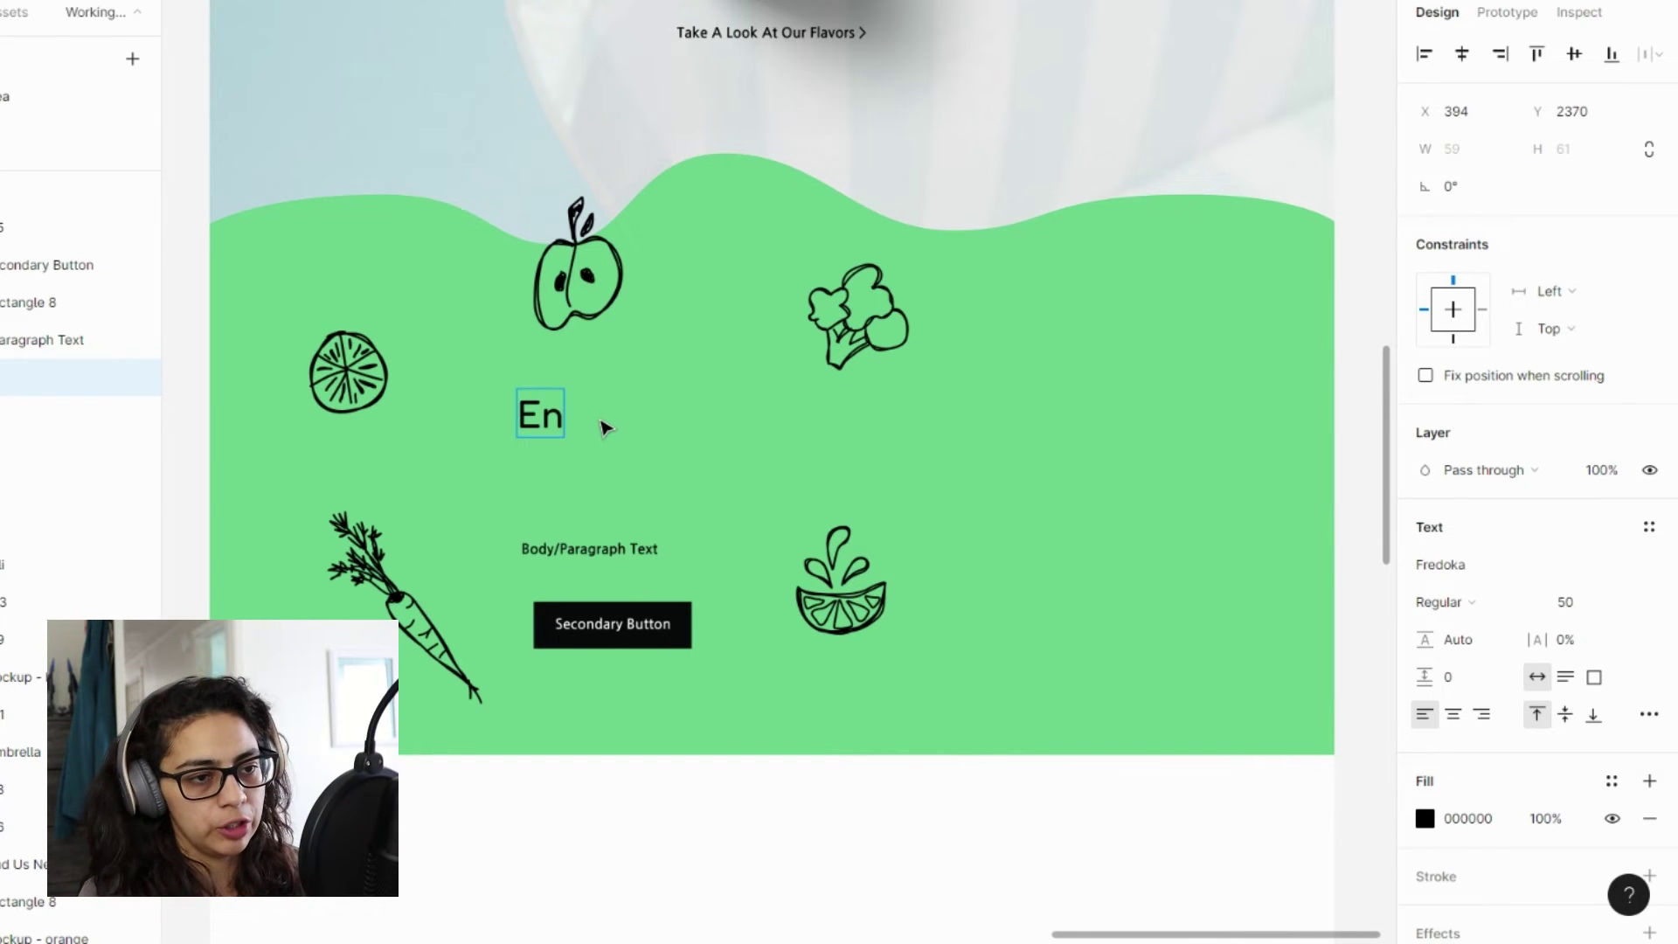
text(joy SUmmer Yea)
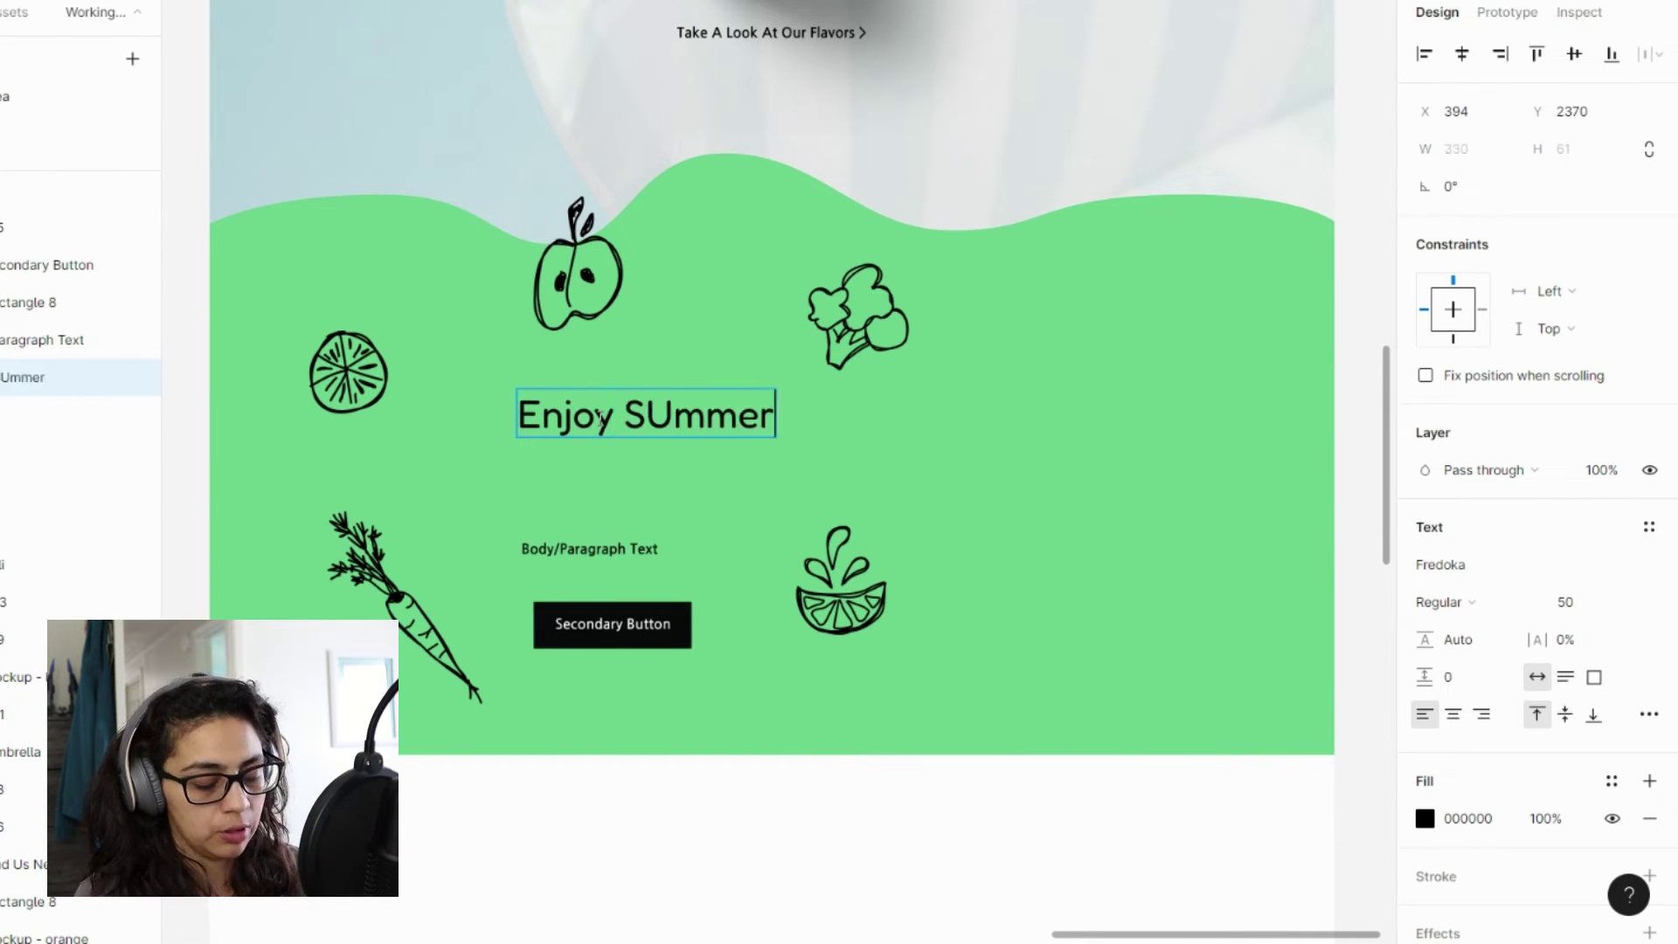
key(BackSpace)
key(BackSpace)
key(BackSpace)
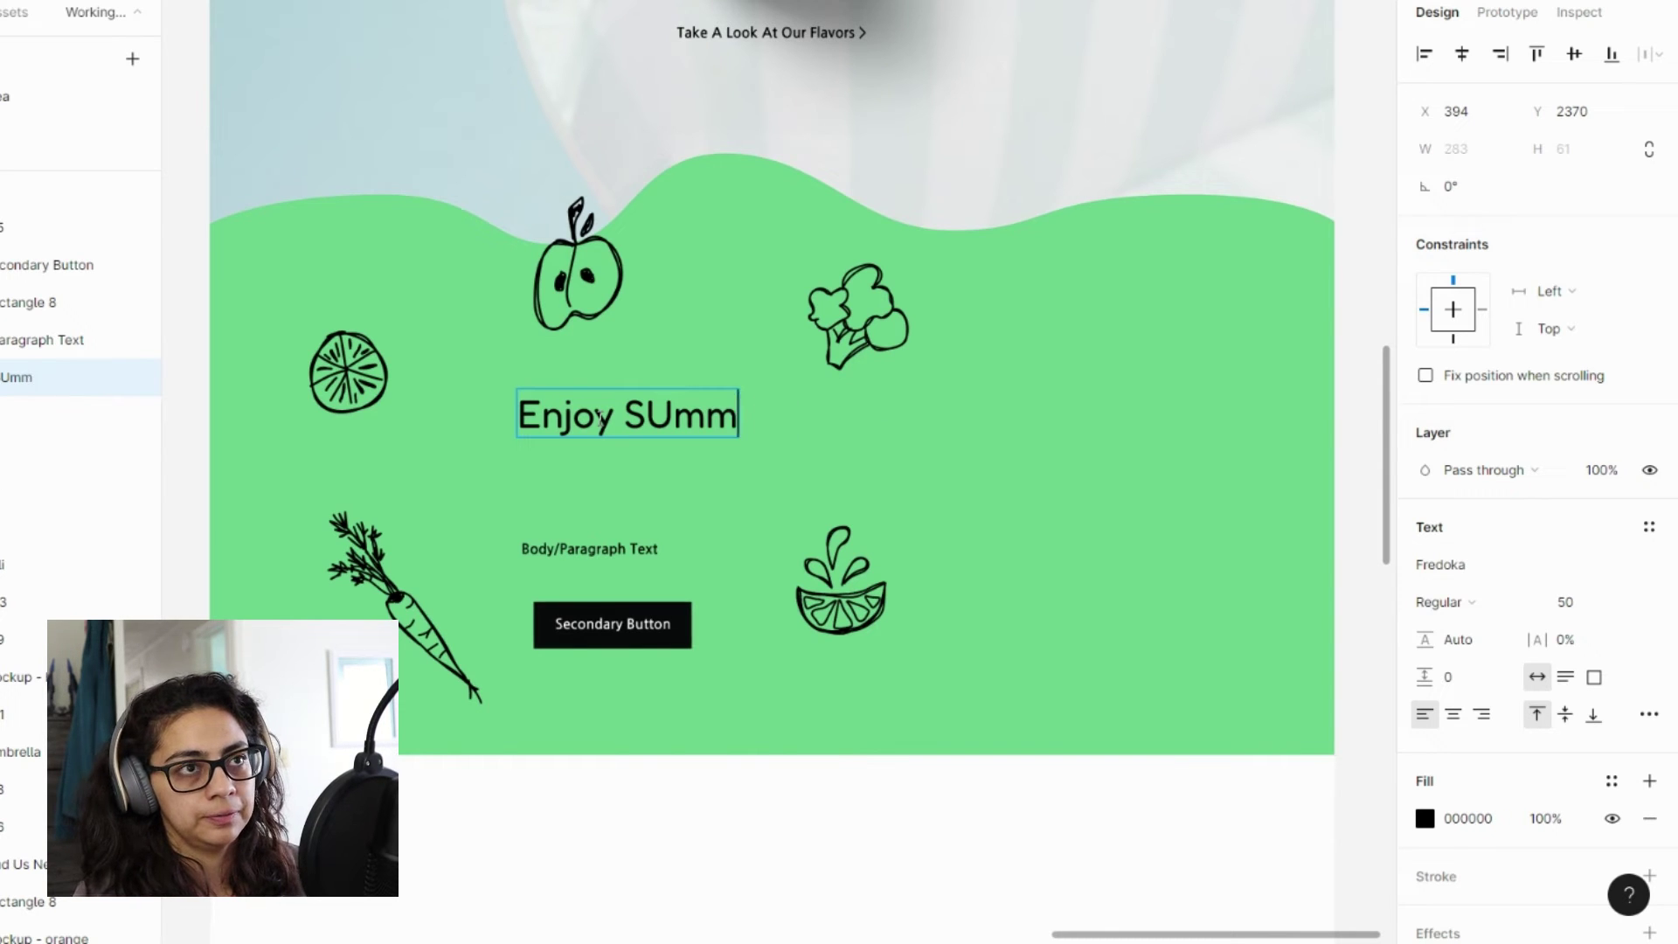
text(mer )
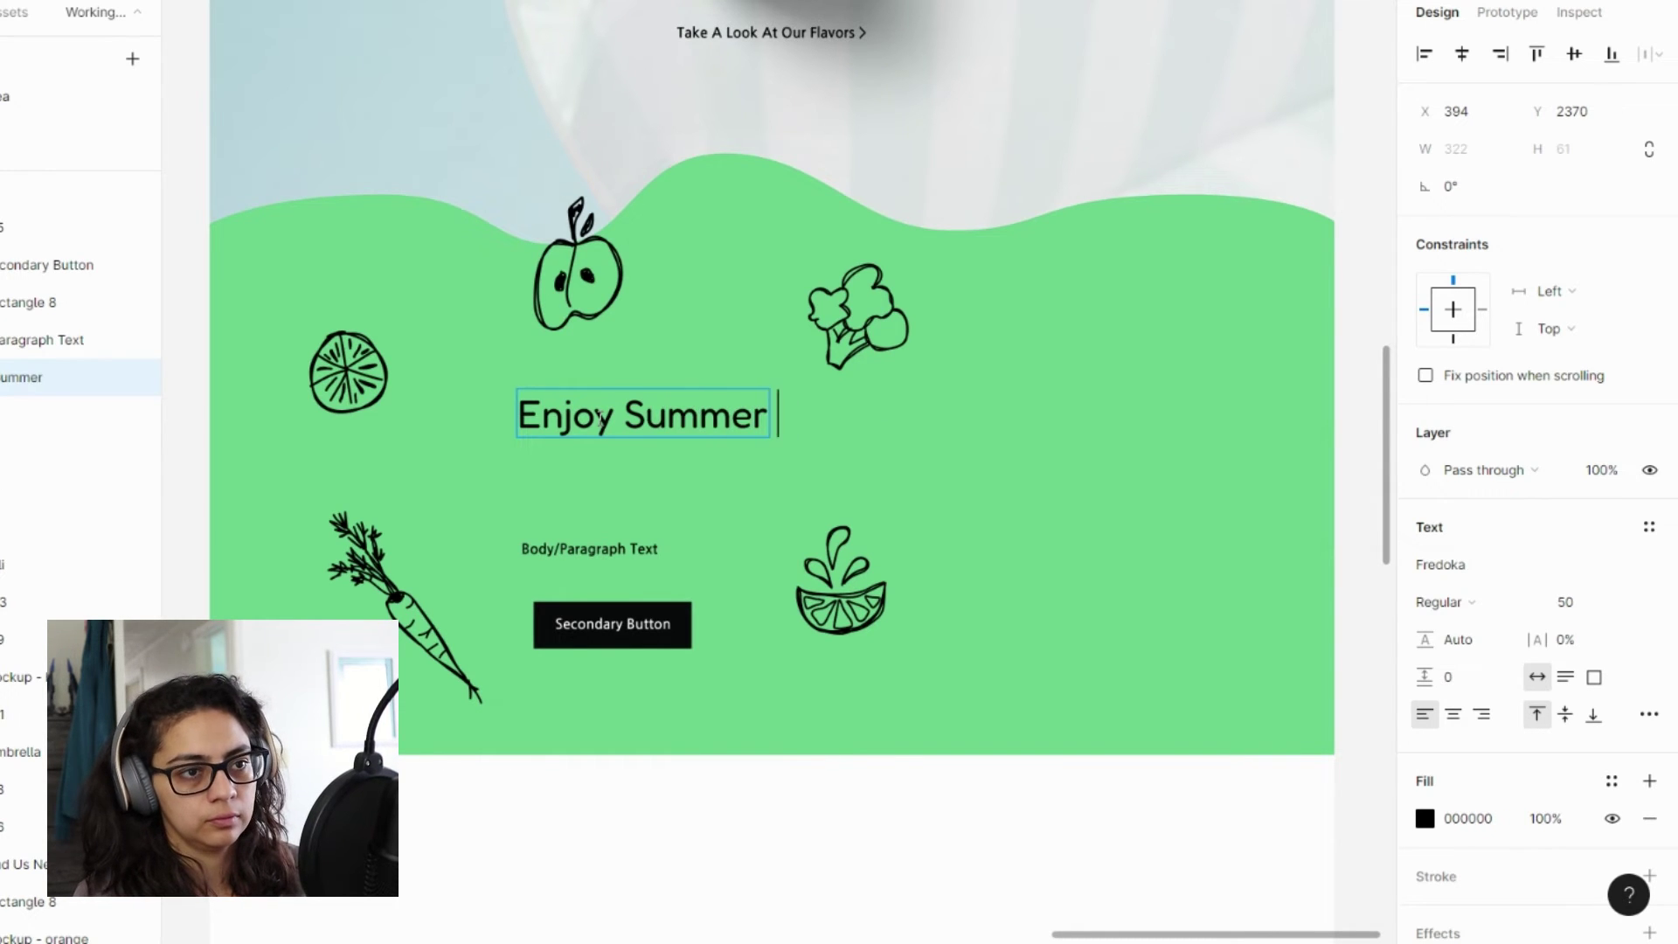
text(Year R)
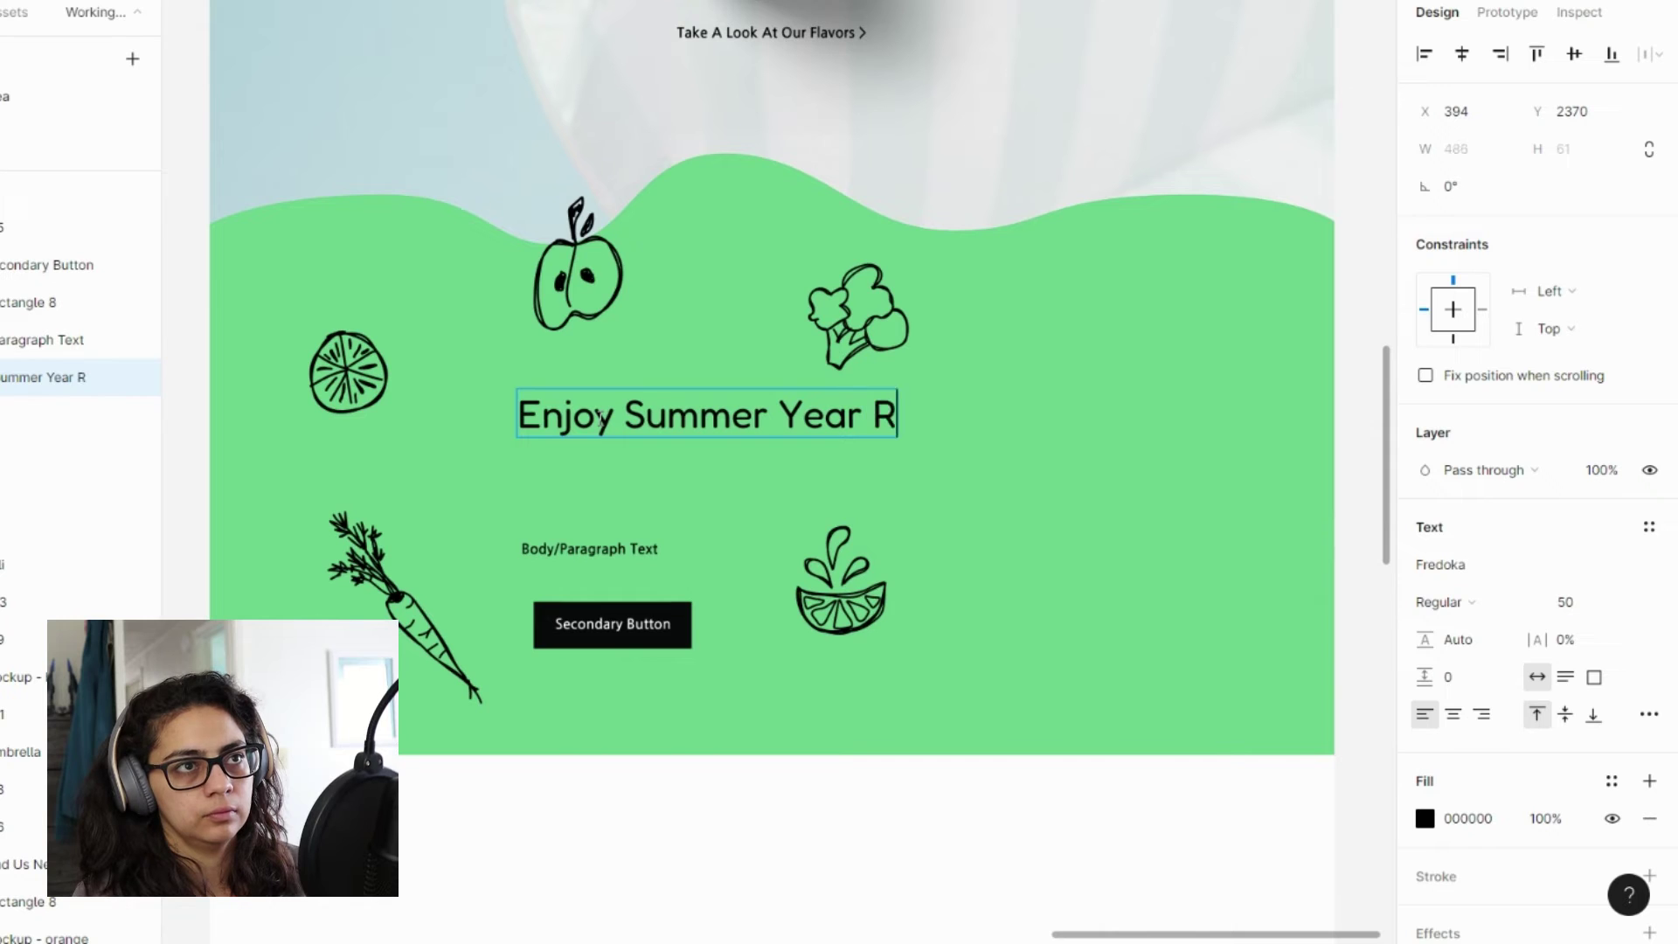
text(ound)
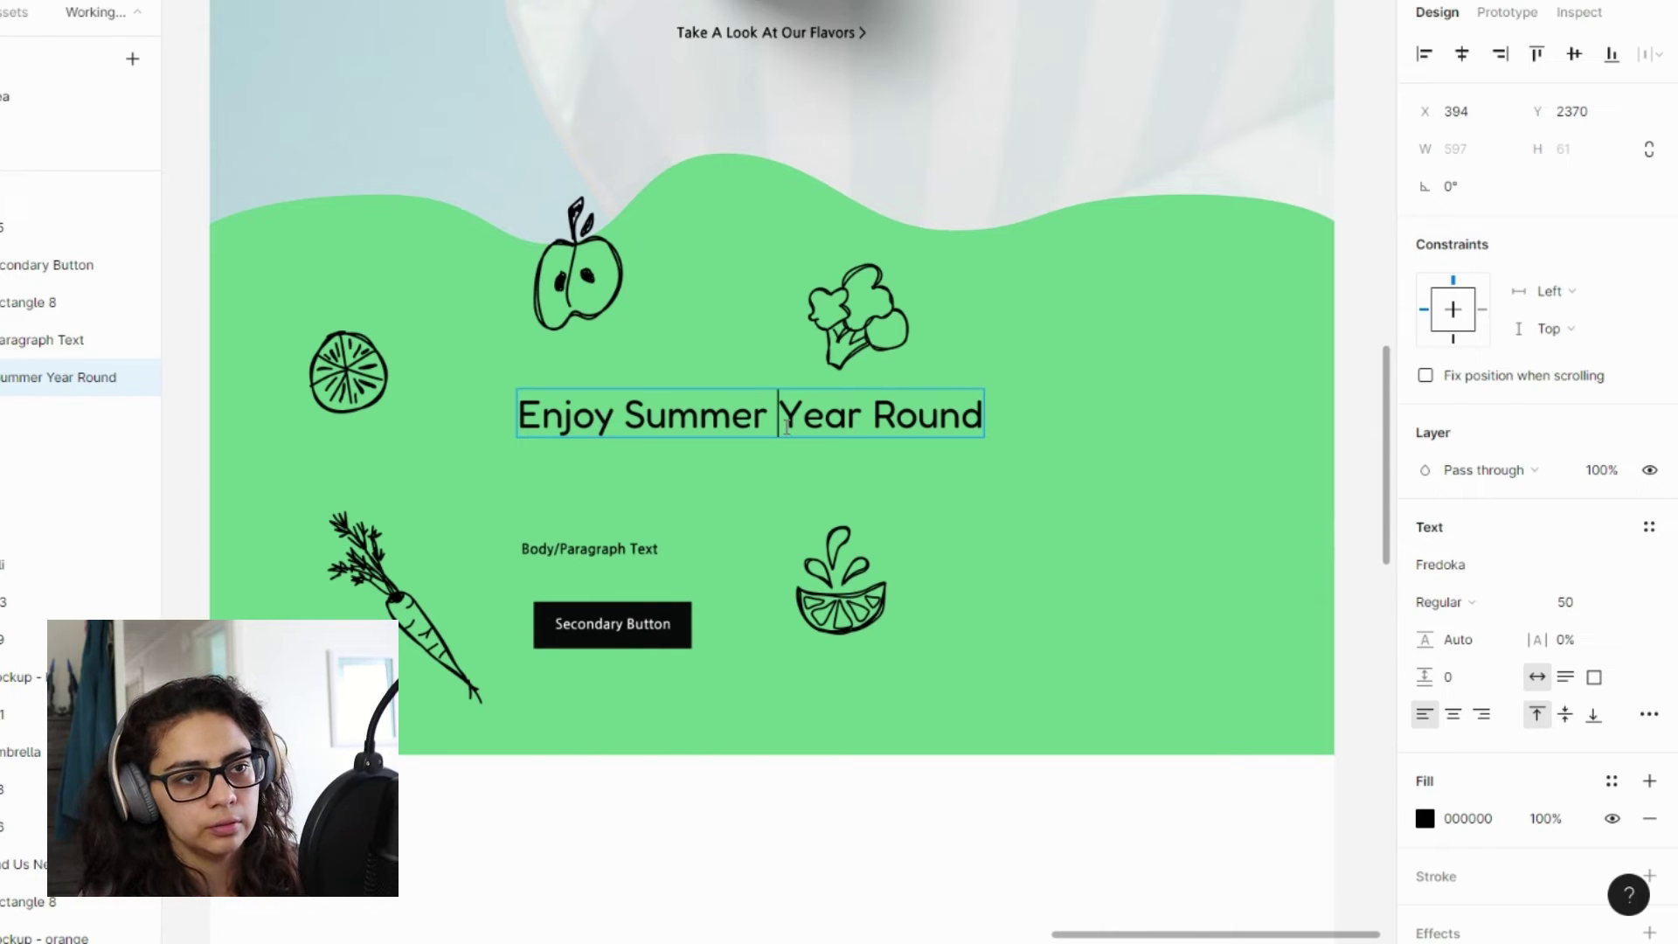
key(BackSpace)
key(Return)
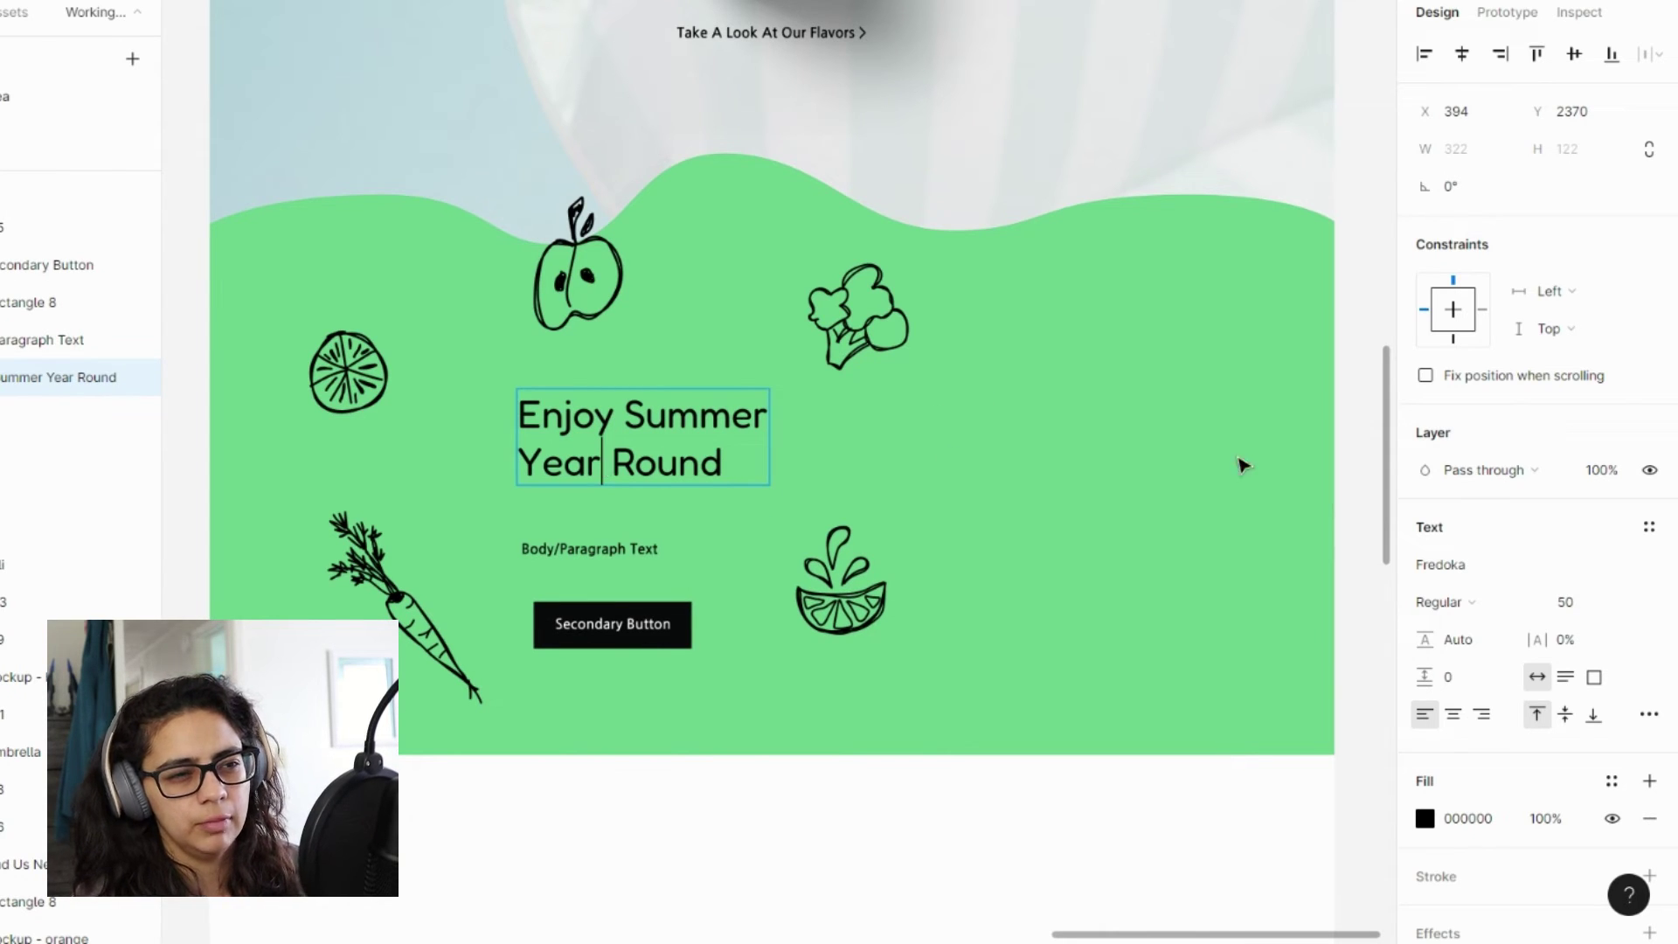
key(Escape)
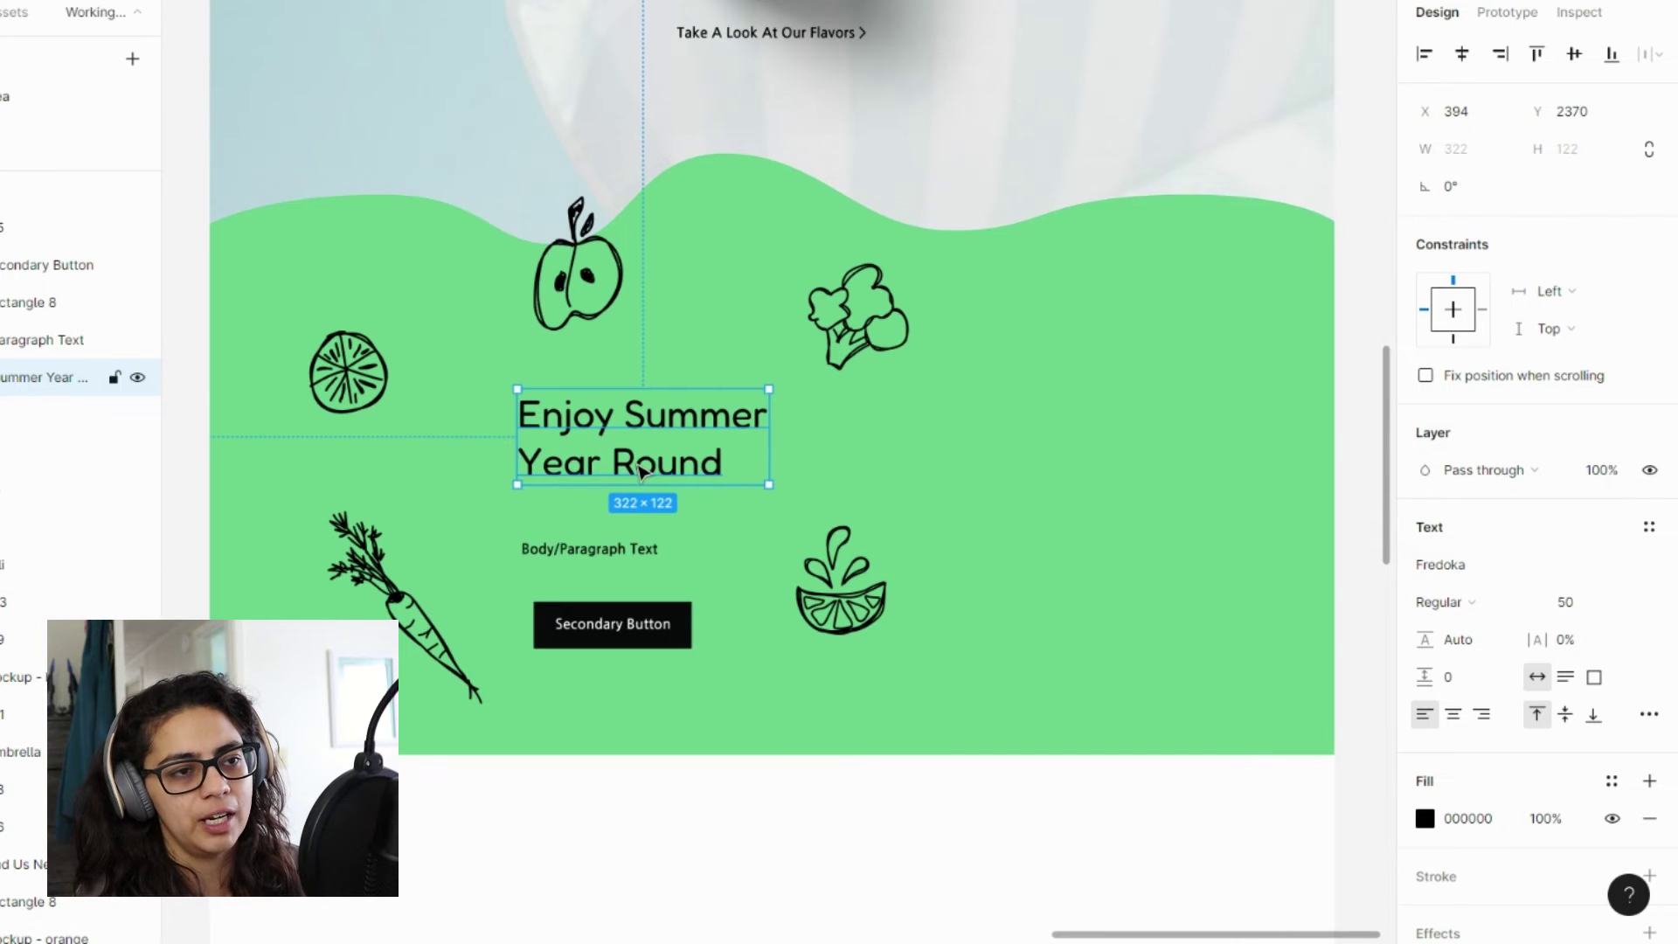
- Center-align the "Enjoy Summer Year Round" heading's text and shift the heading slightly left
click(1454, 714)
click(756, 846)
click(637, 431)
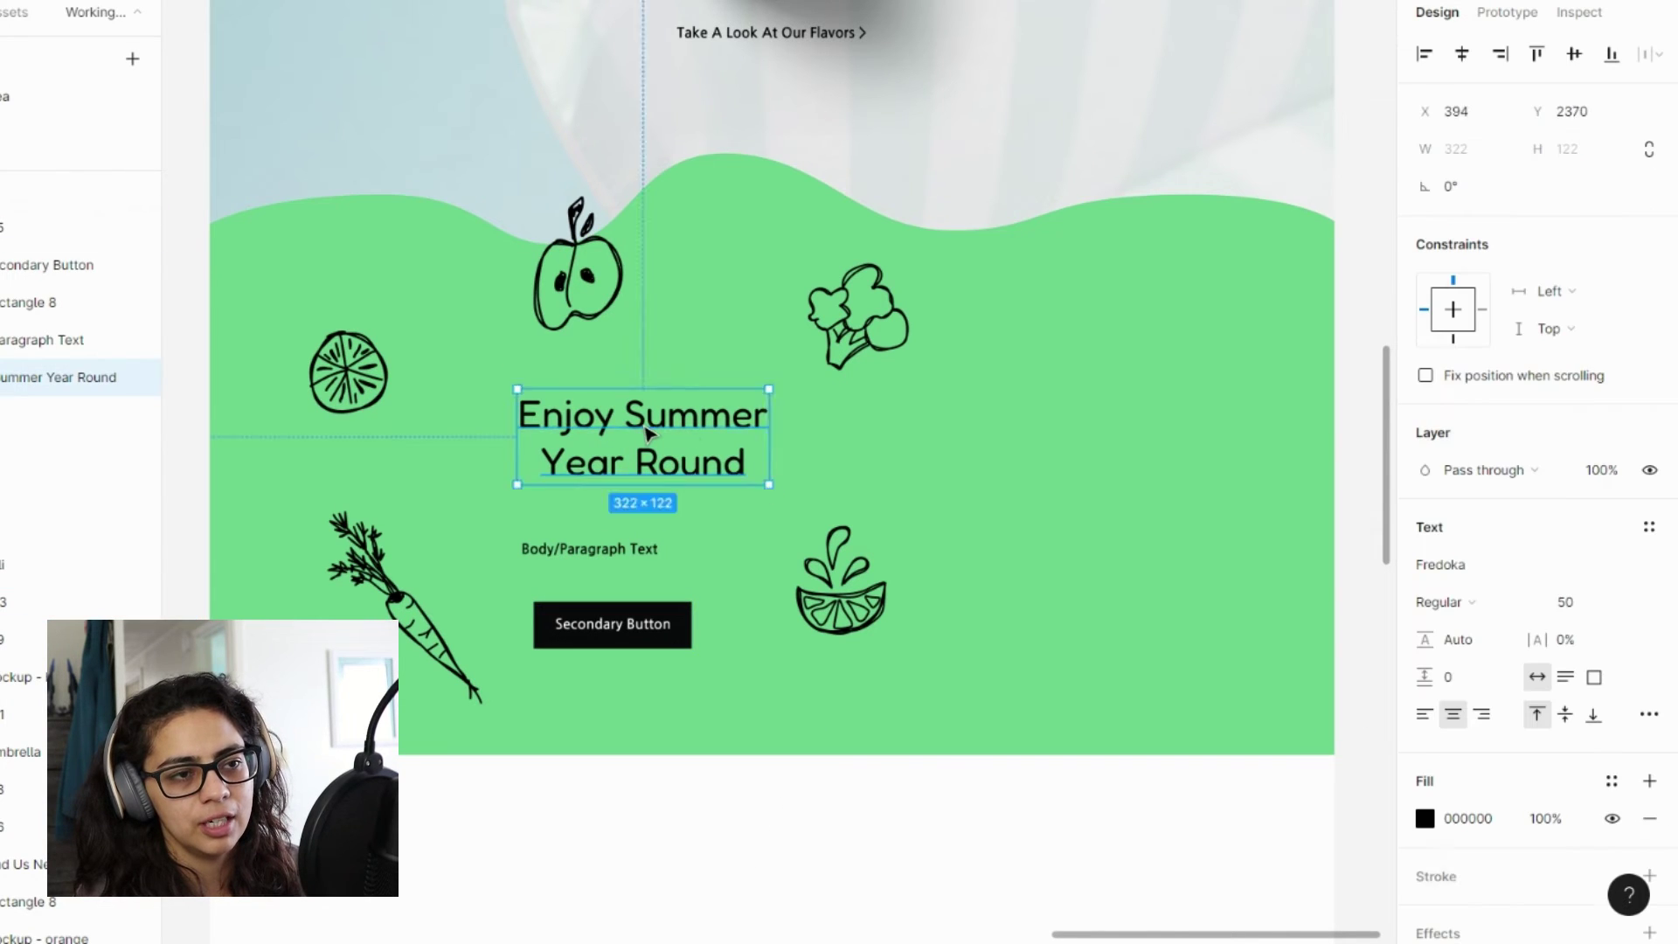
drag(637, 431, 602, 435)
key(Escape)
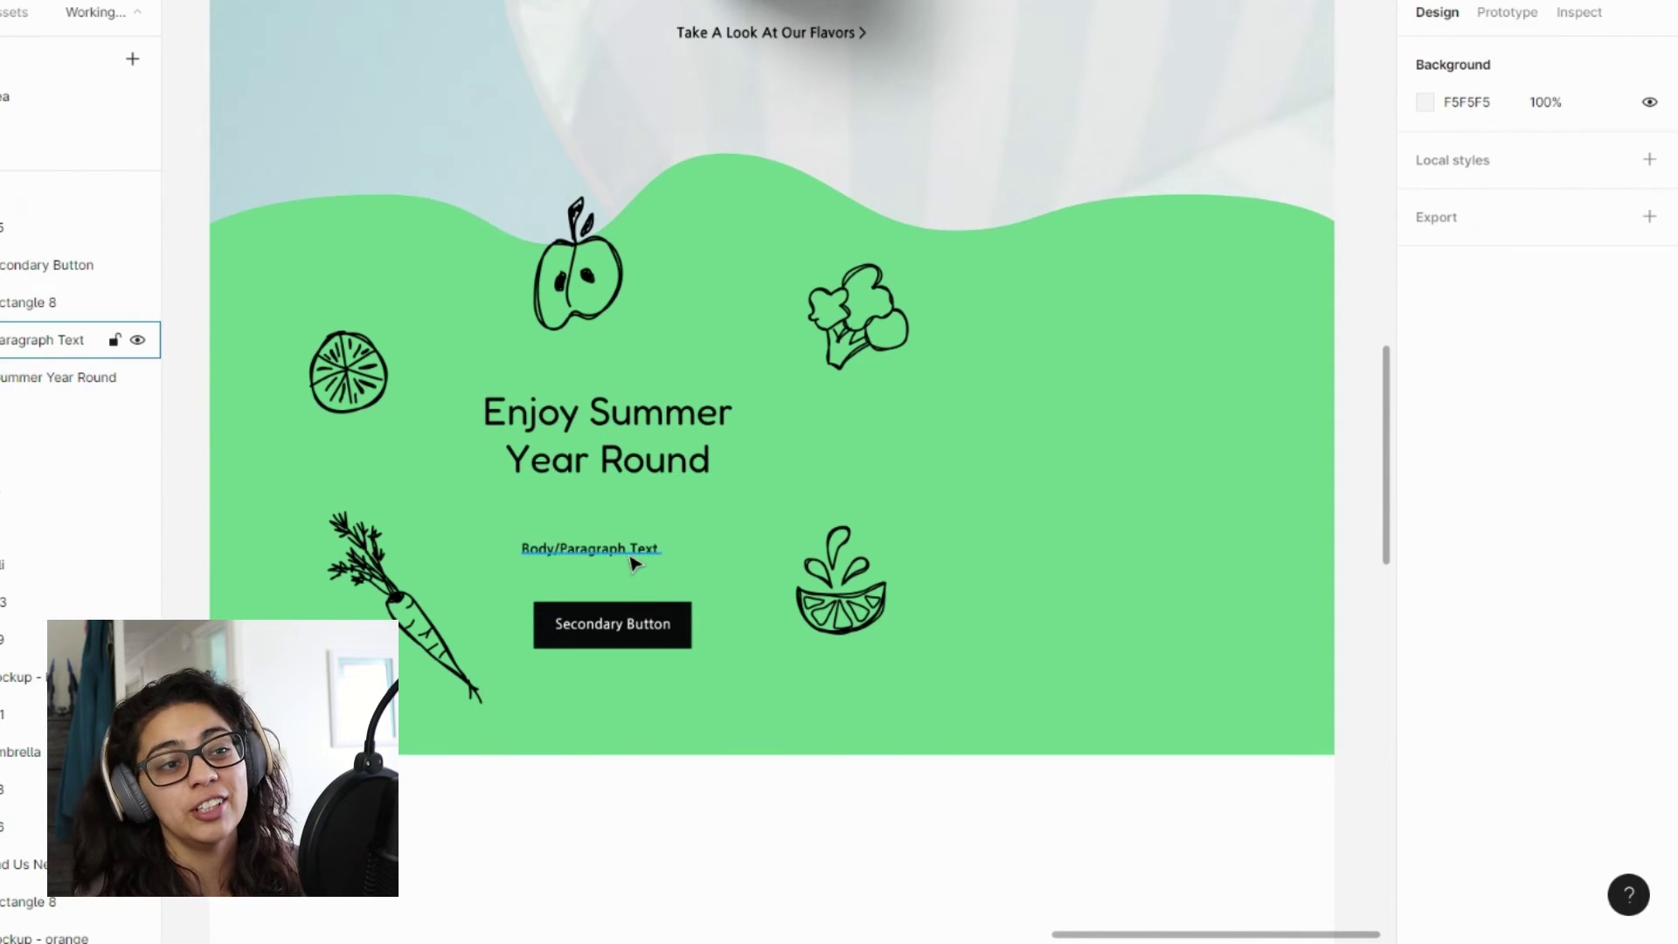
- Move the body text to about X 370, Y 2553 and replace it with "Make some amazing mocktails anyone in your family will enjoy!"
drag(643, 550, 621, 543)
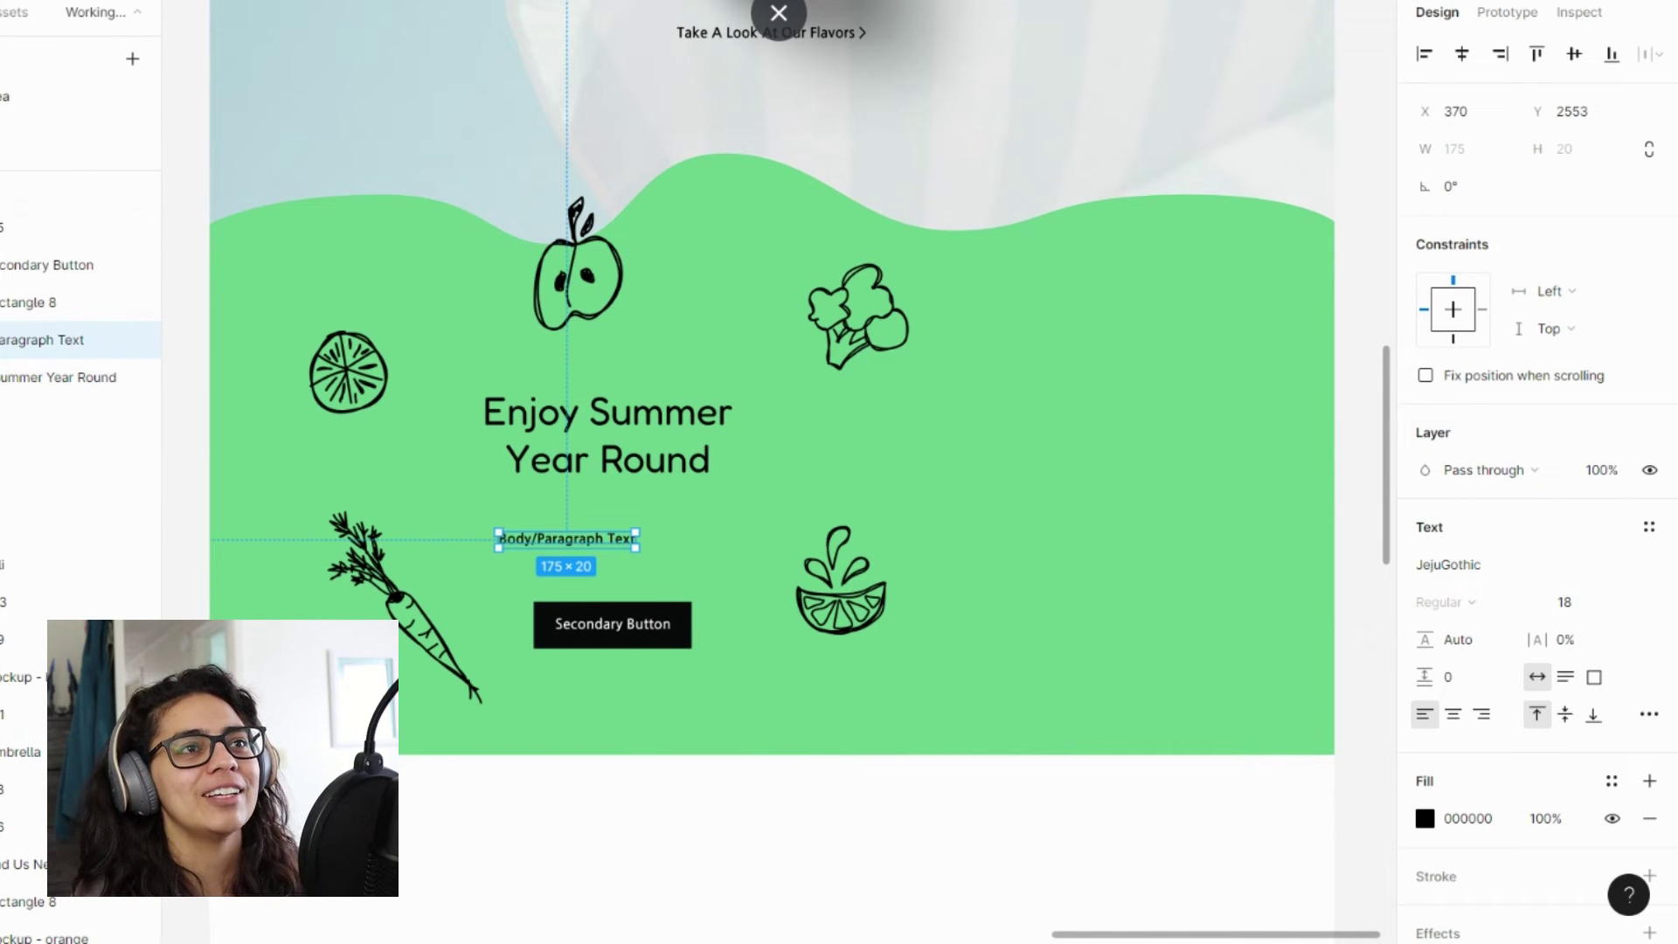
double_click(543, 547)
text(Make some amazing mocktails anyone in your family will enjoy!)
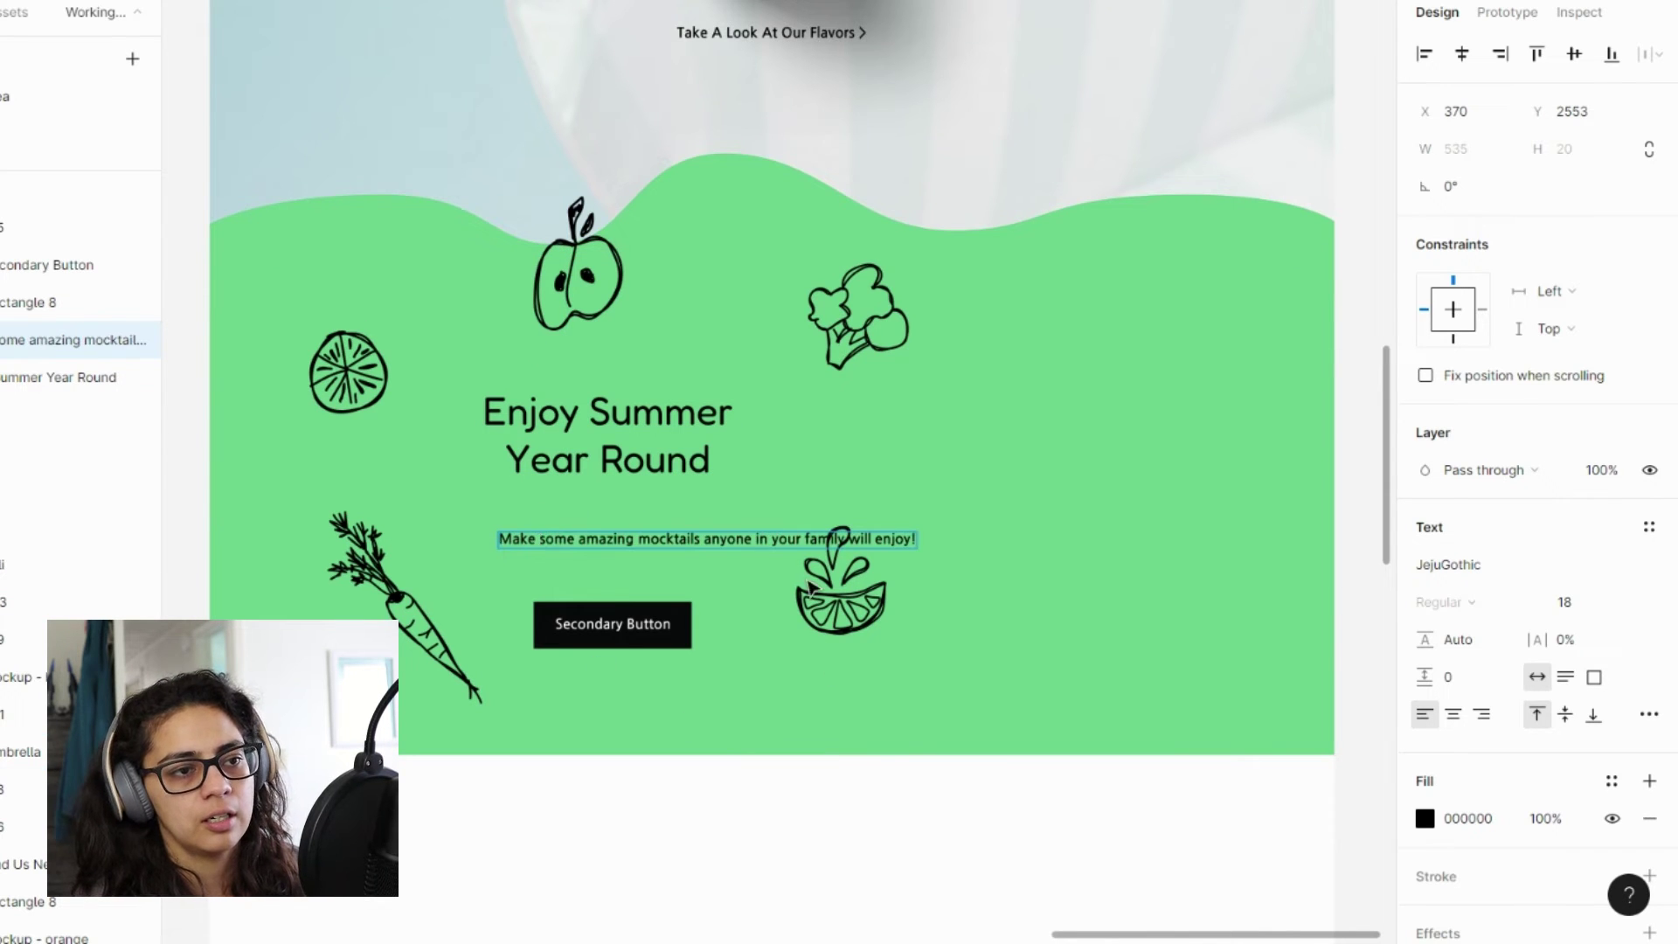
- Narrow the body text so it wraps onto two lines under the heading, and move the Secondary Button up beneath it
key(Escape)
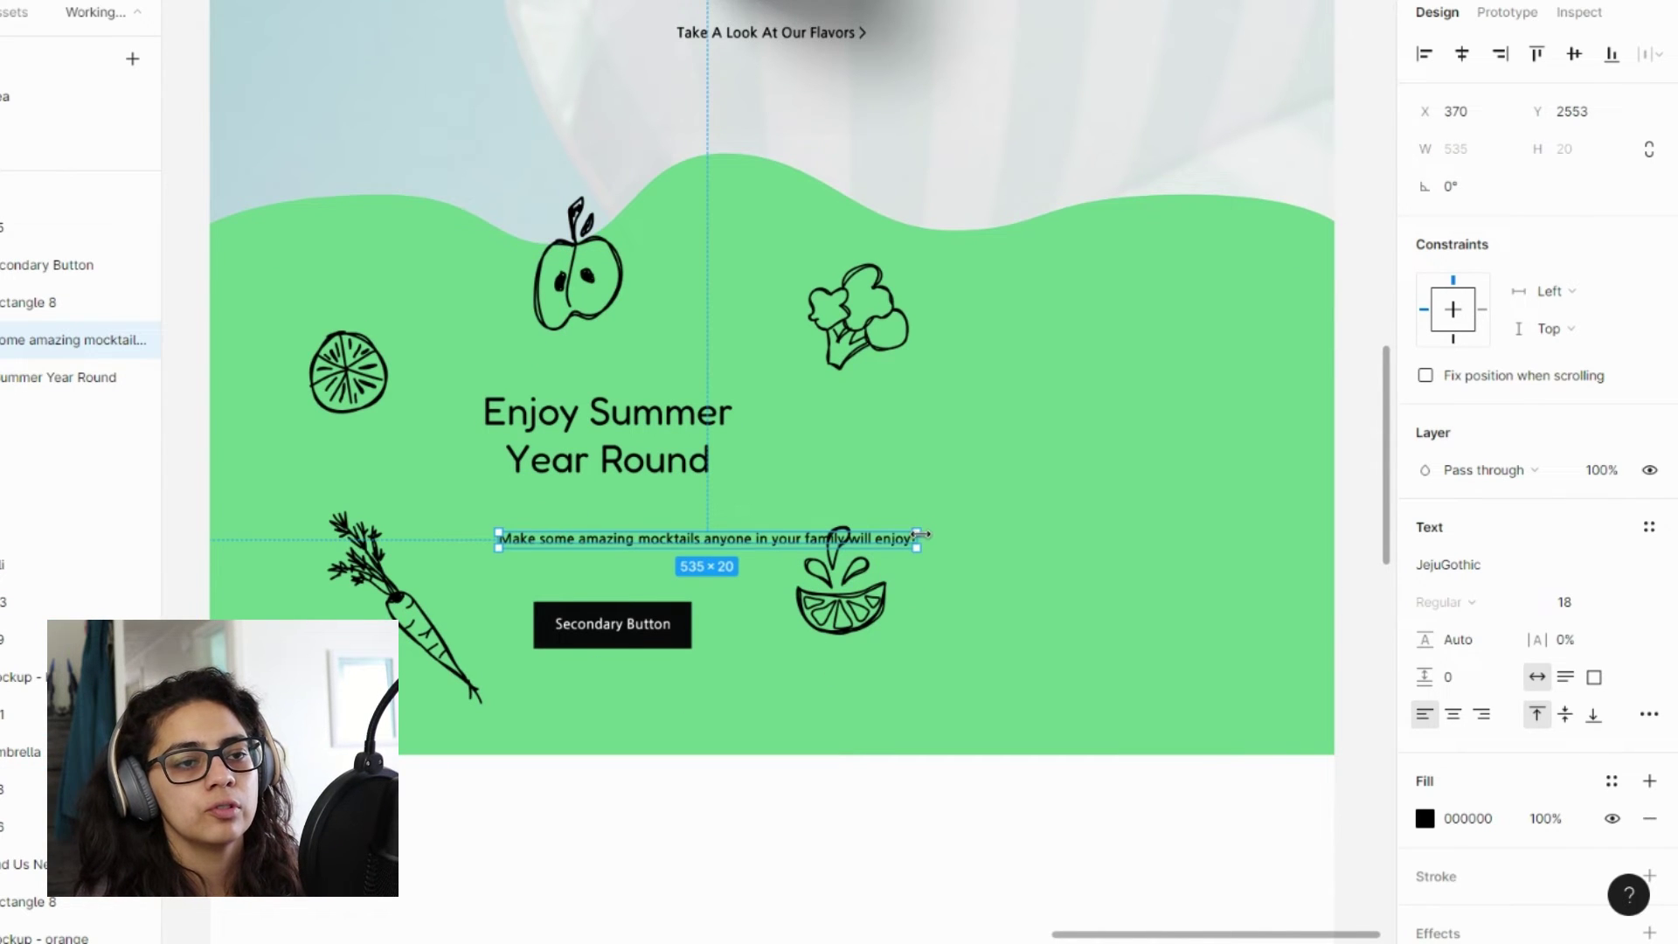
drag(921, 534, 656, 526)
mouse_move(654, 631)
mouse_down()
mouse_move(603, 611)
mouse_move(638, 589)
mouse_move(643, 603)
mouse_up()
key(Escape)
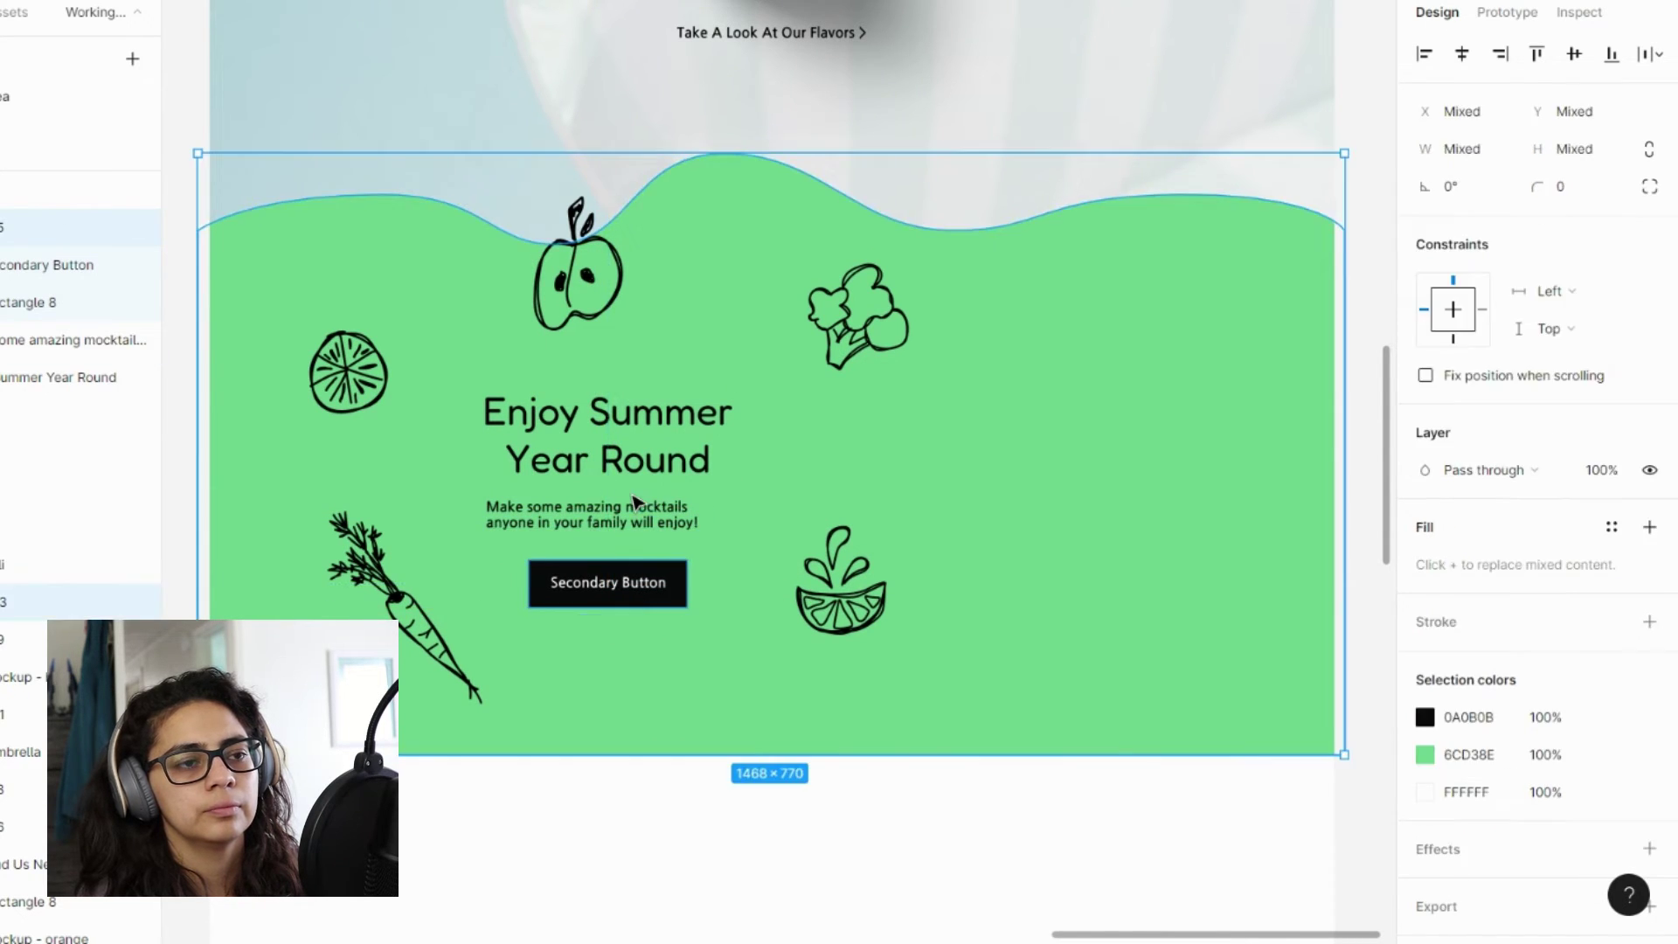
- Align the heading, body text and button on their horizontal centers and distribute their vertical spacing evenly
click(612, 585)
shift+click(599, 516)
shift+click(608, 463)
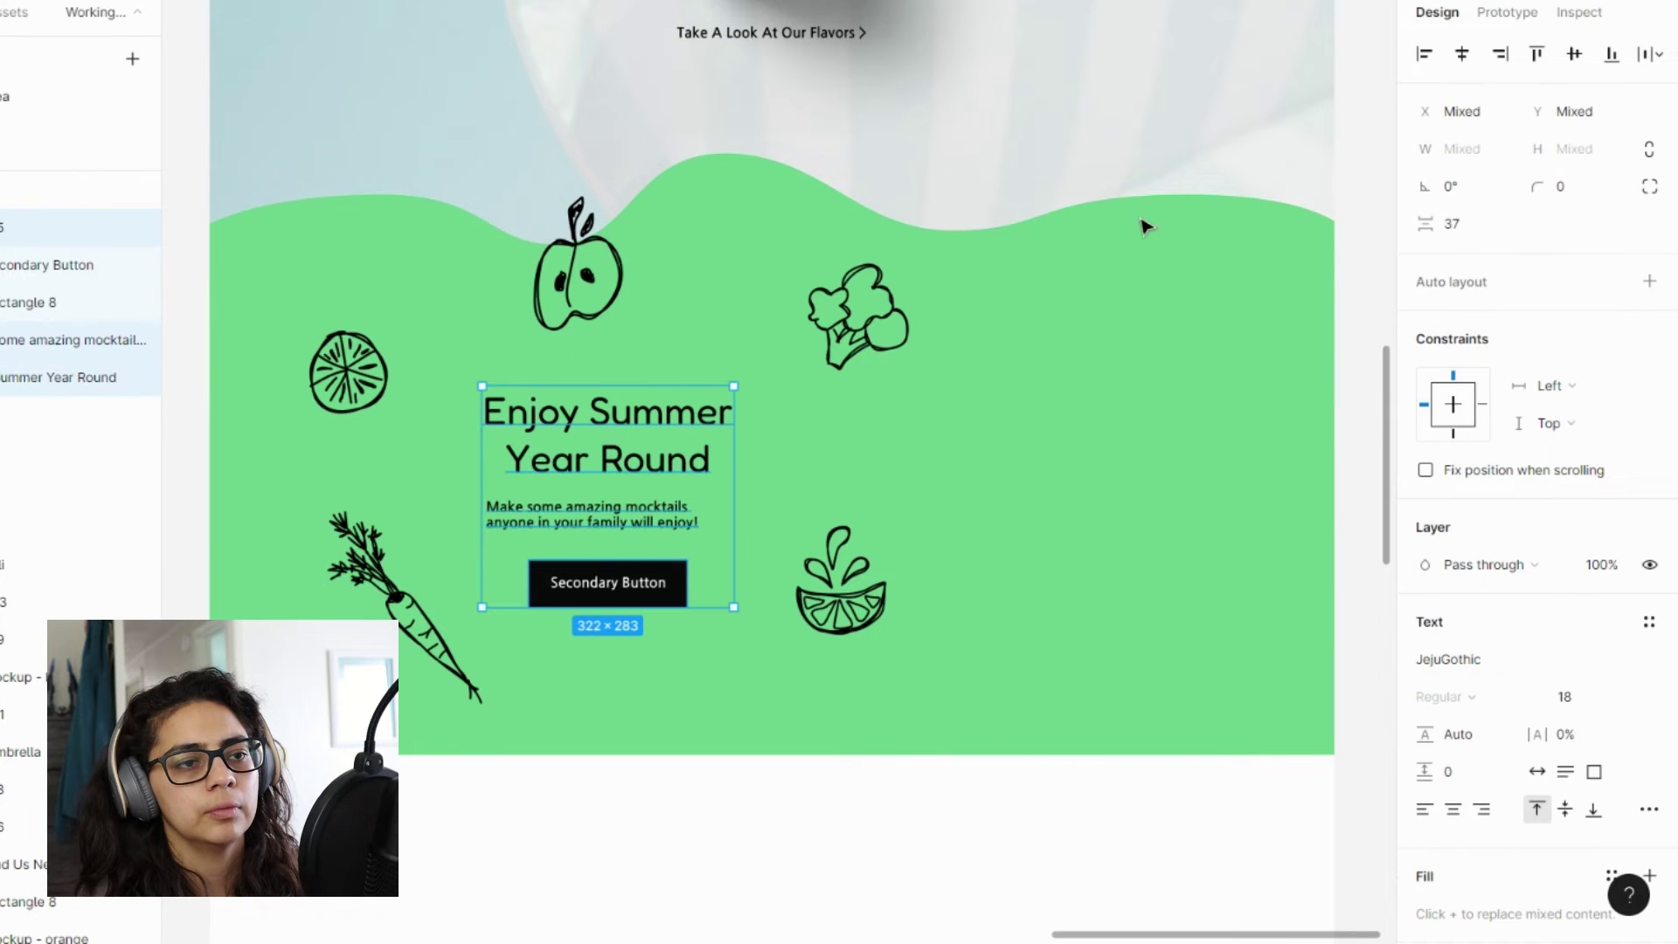
click(1453, 59)
click(1643, 53)
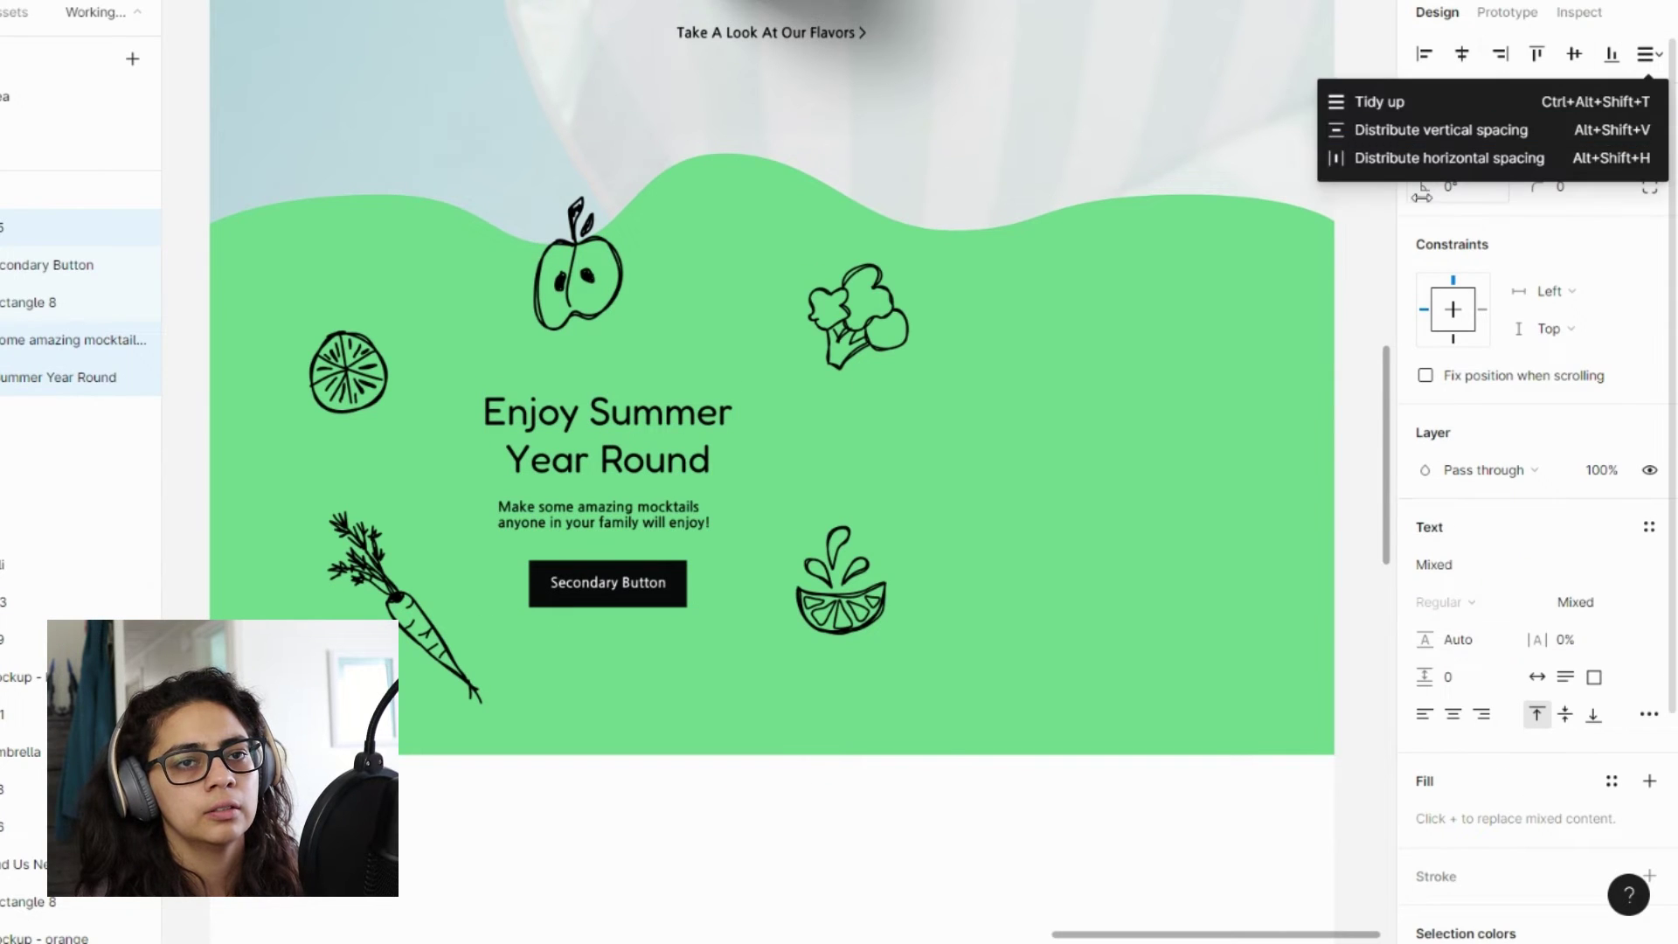
click(1477, 128)
click(765, 797)
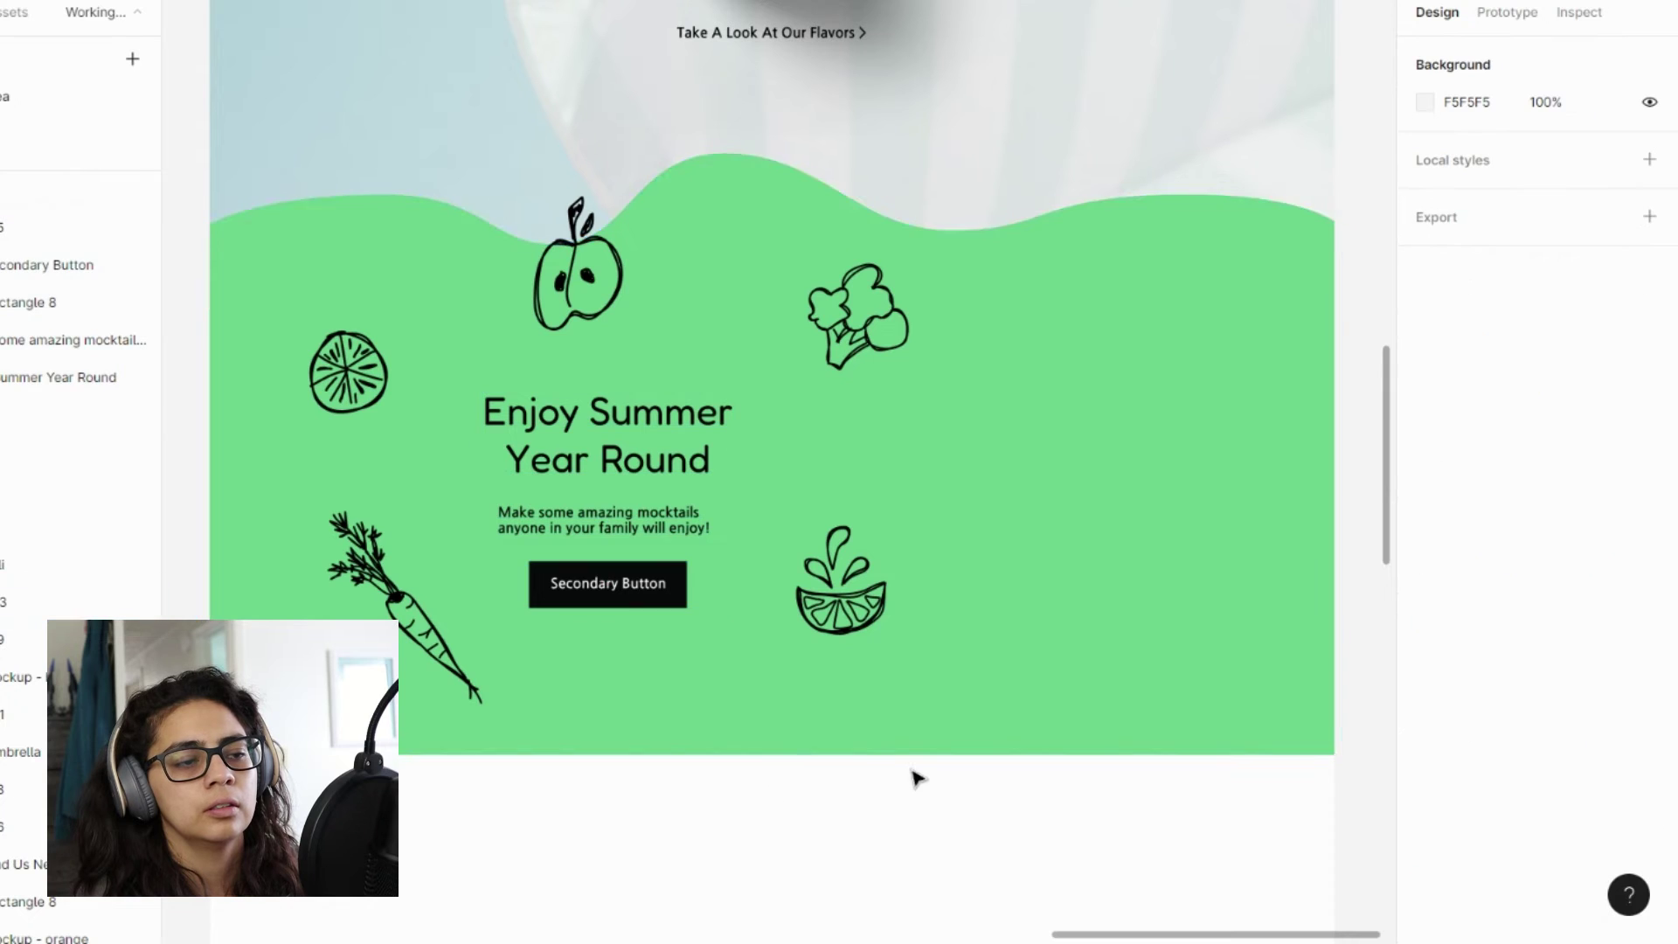
- Replace the black button's label in the green section with "Get The Recipes"
scroll(638, 590, up, 3)
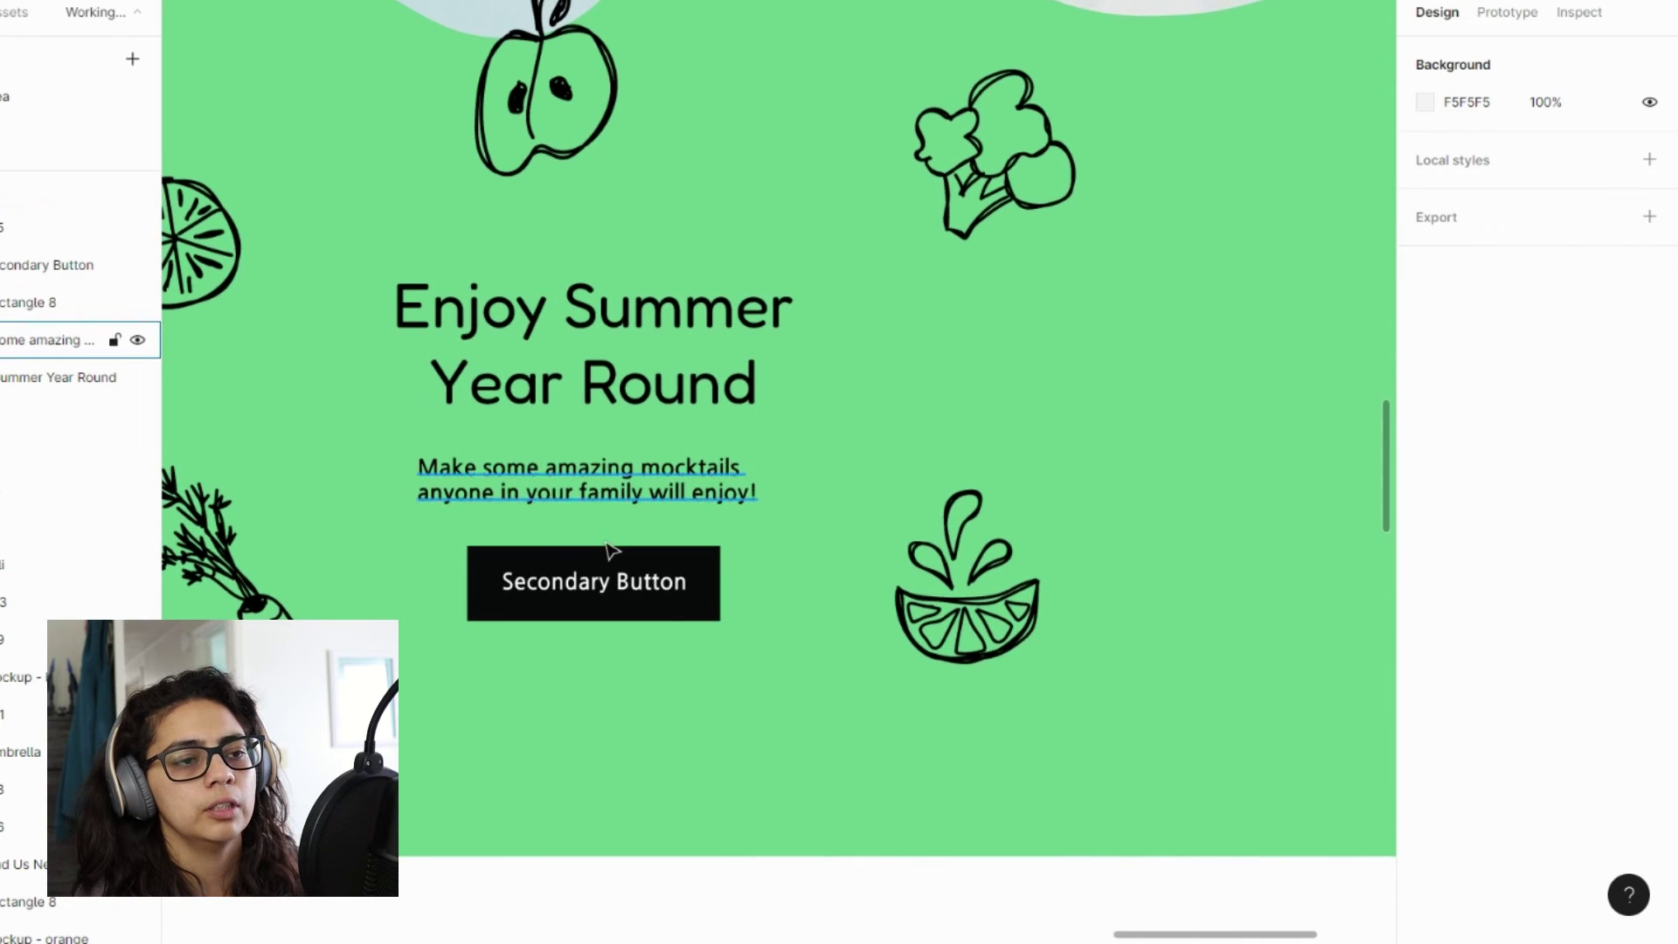
click(595, 591)
double_click(596, 587)
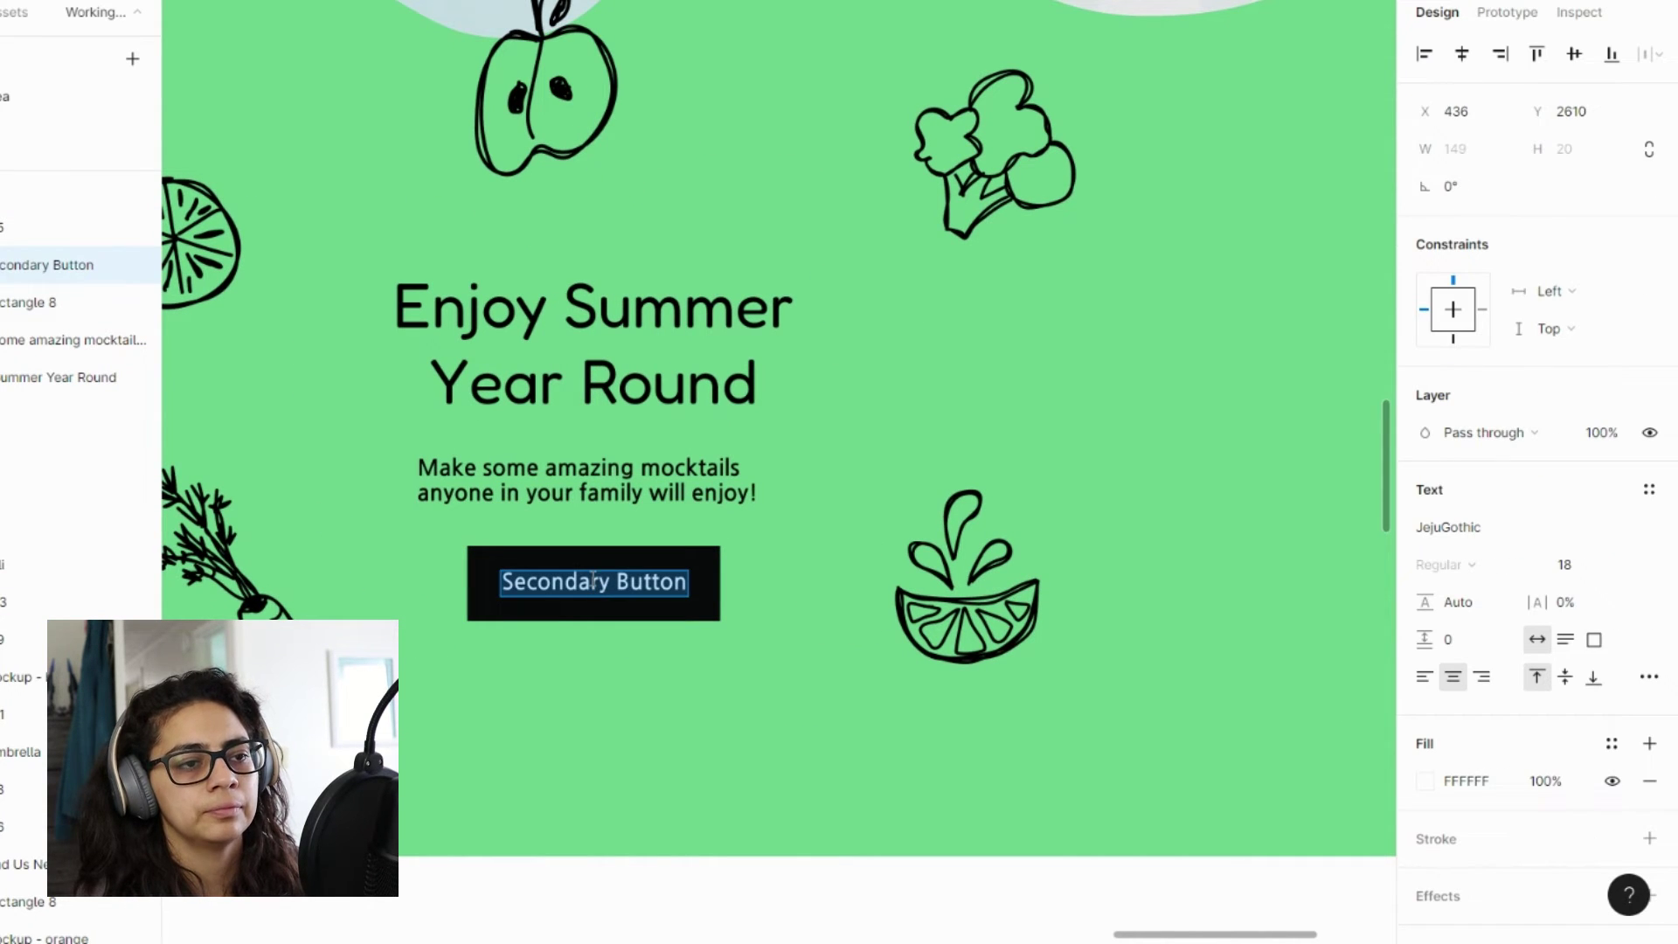
text(Get Th)
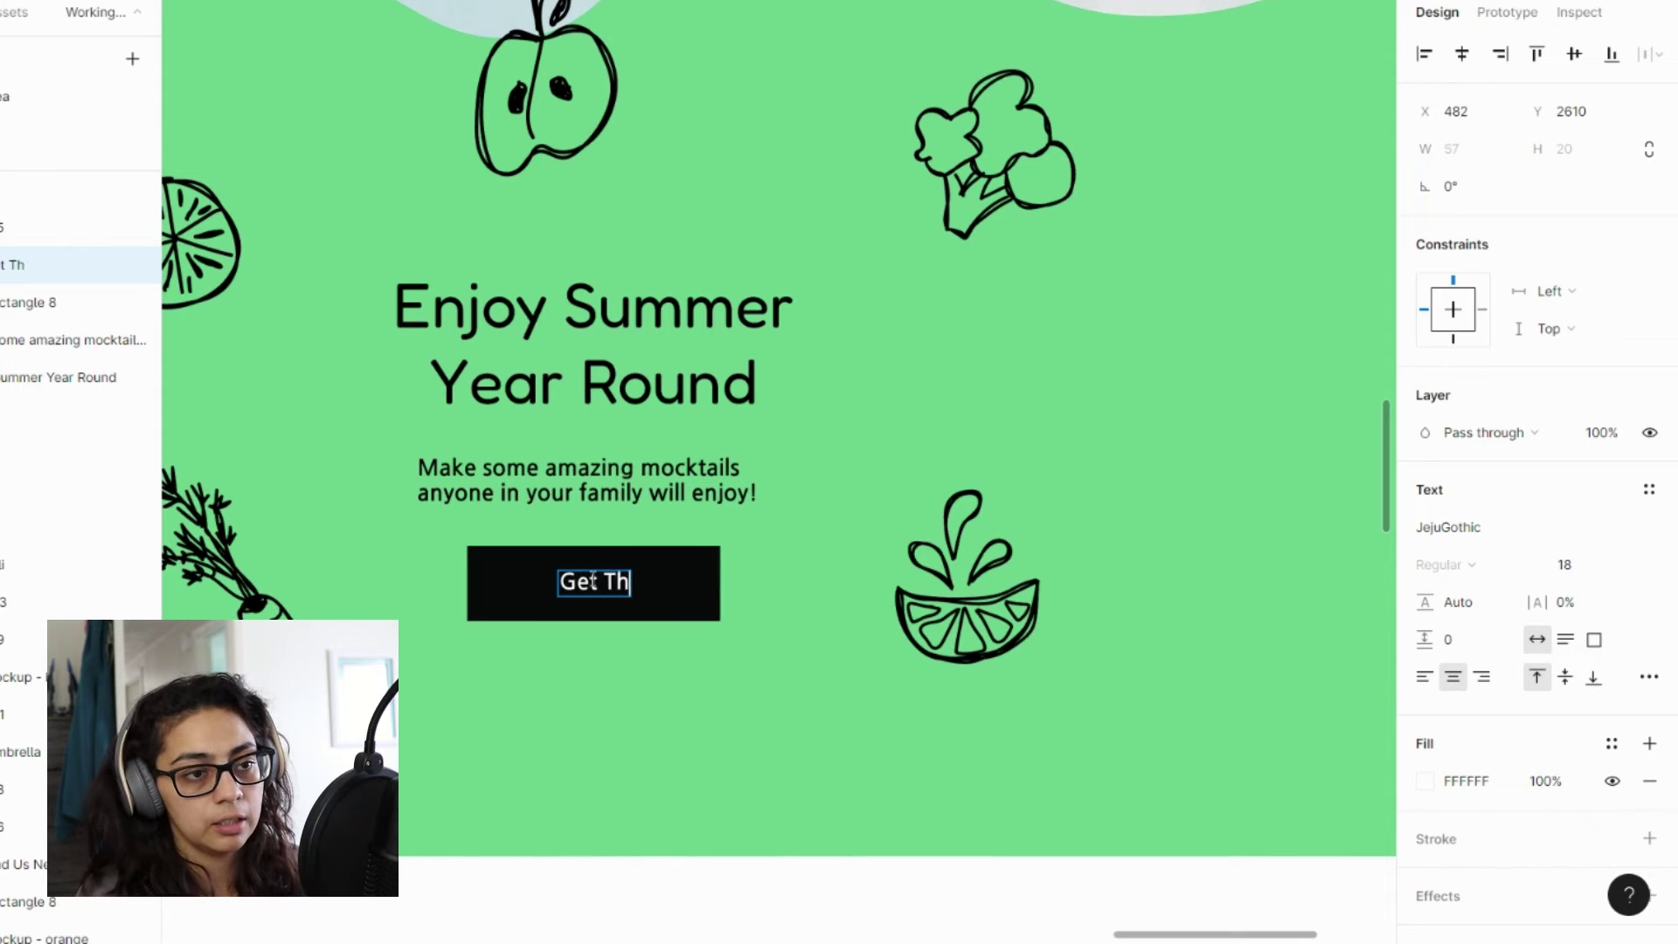
text(e Recipies)
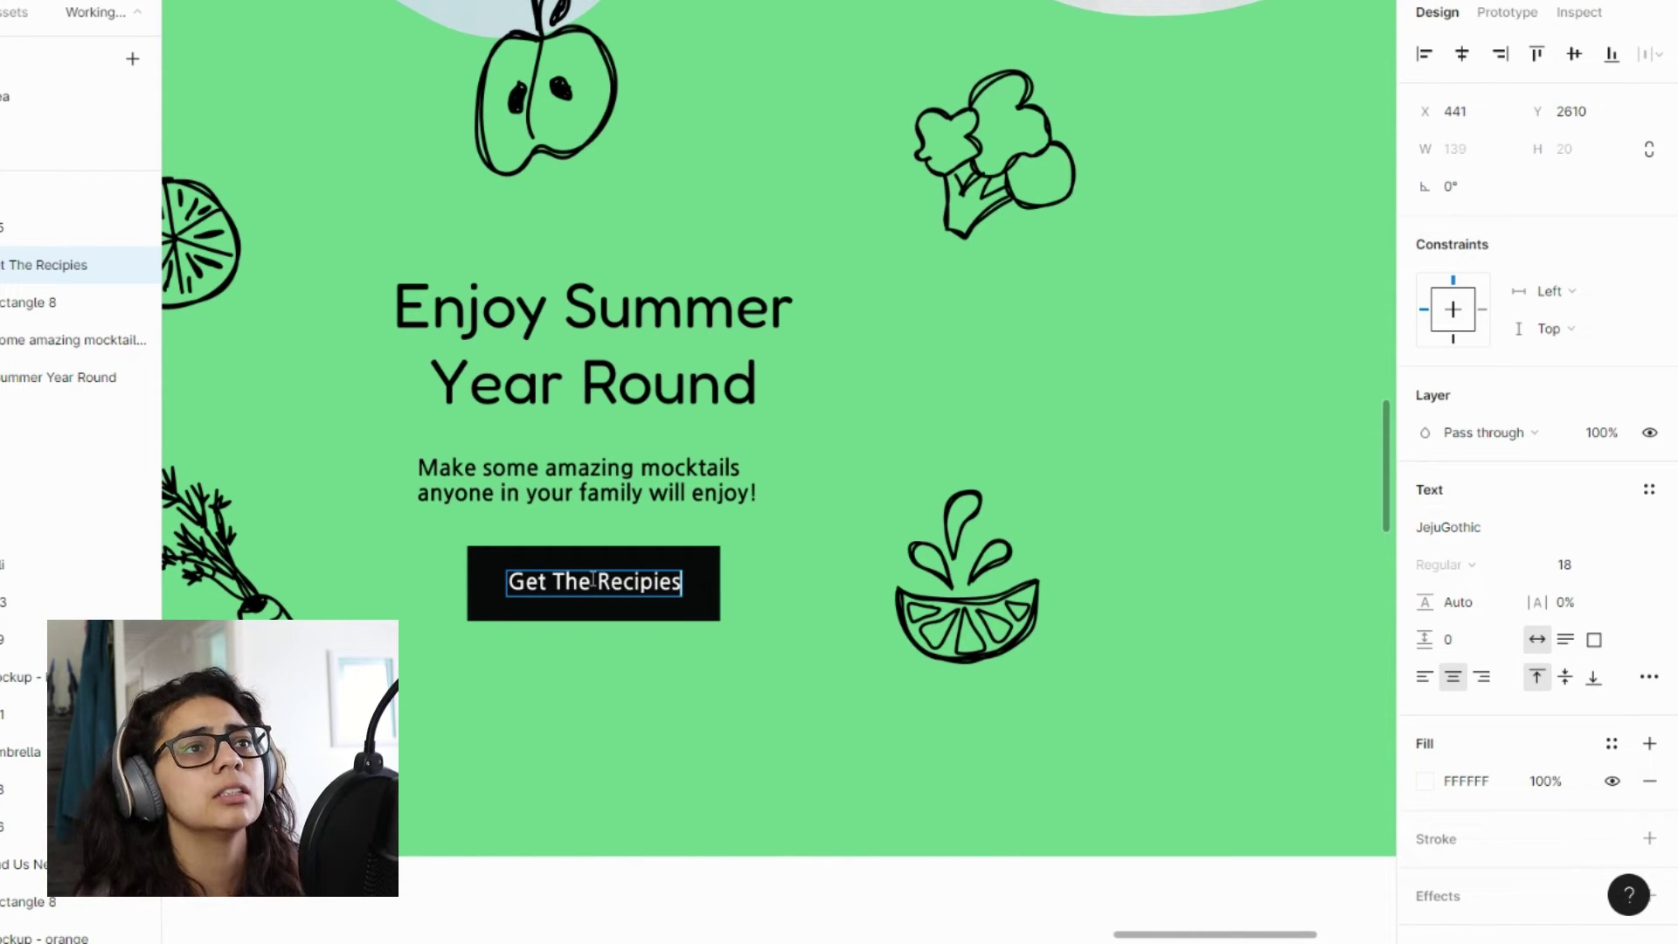
key(BackSpace)
key(BackSpace)
key(BackSpace)
text(es)
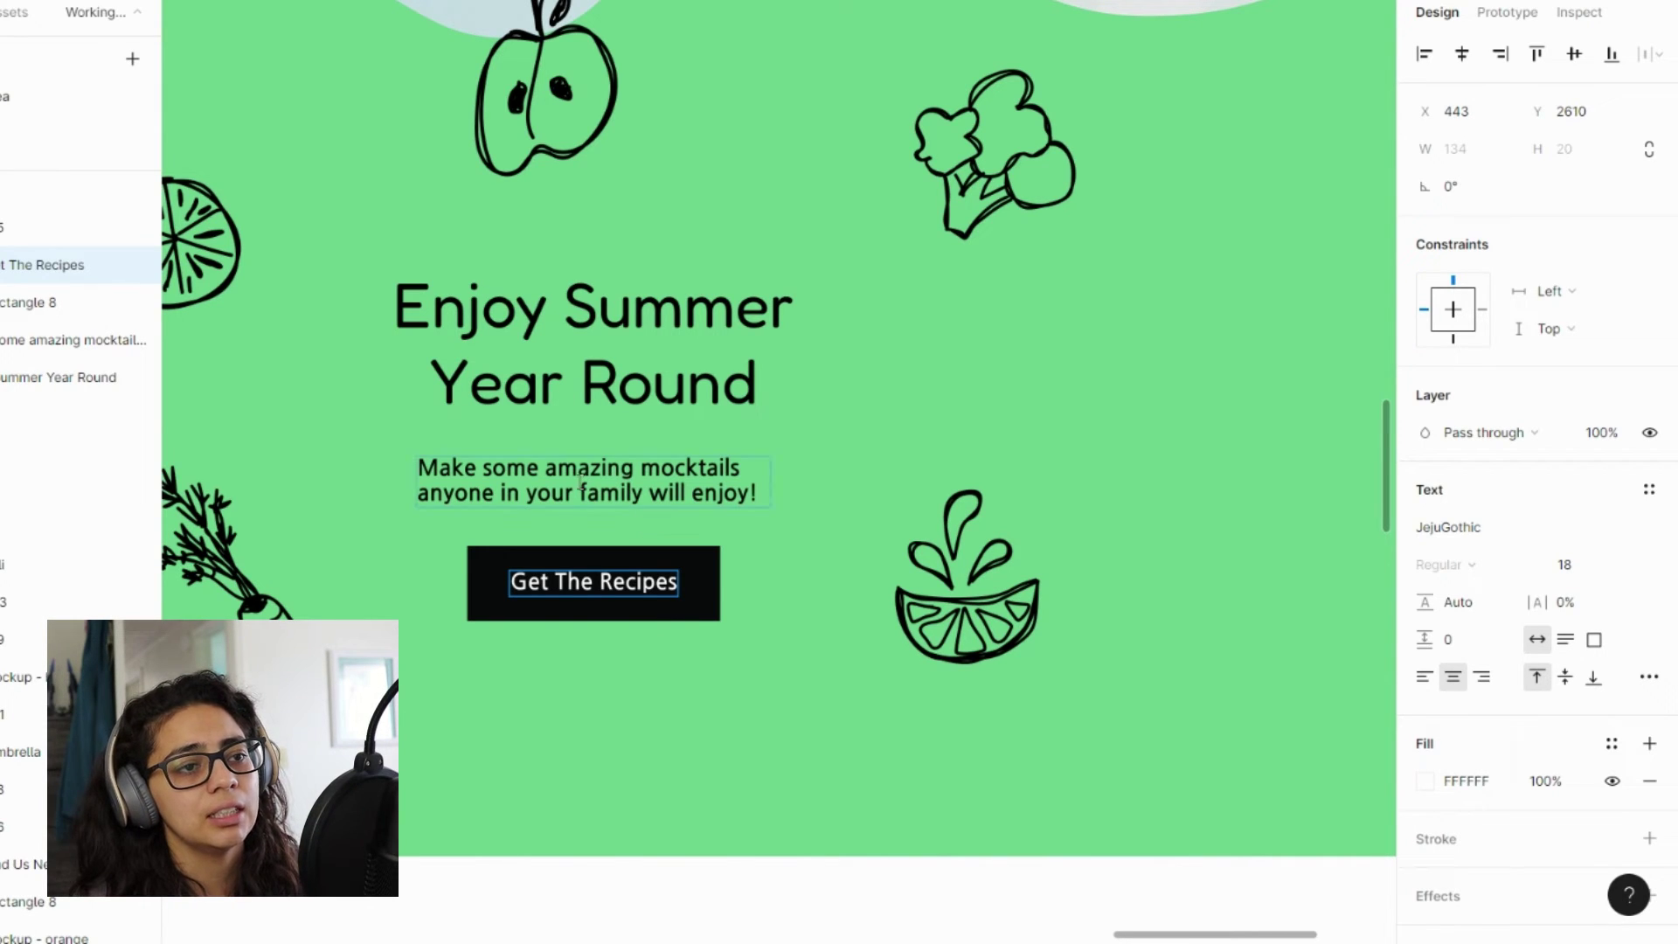
- Correct the misspelled "Recipies" link in the header navigation to "Recipes"
scroll(699, 514, down, 3)
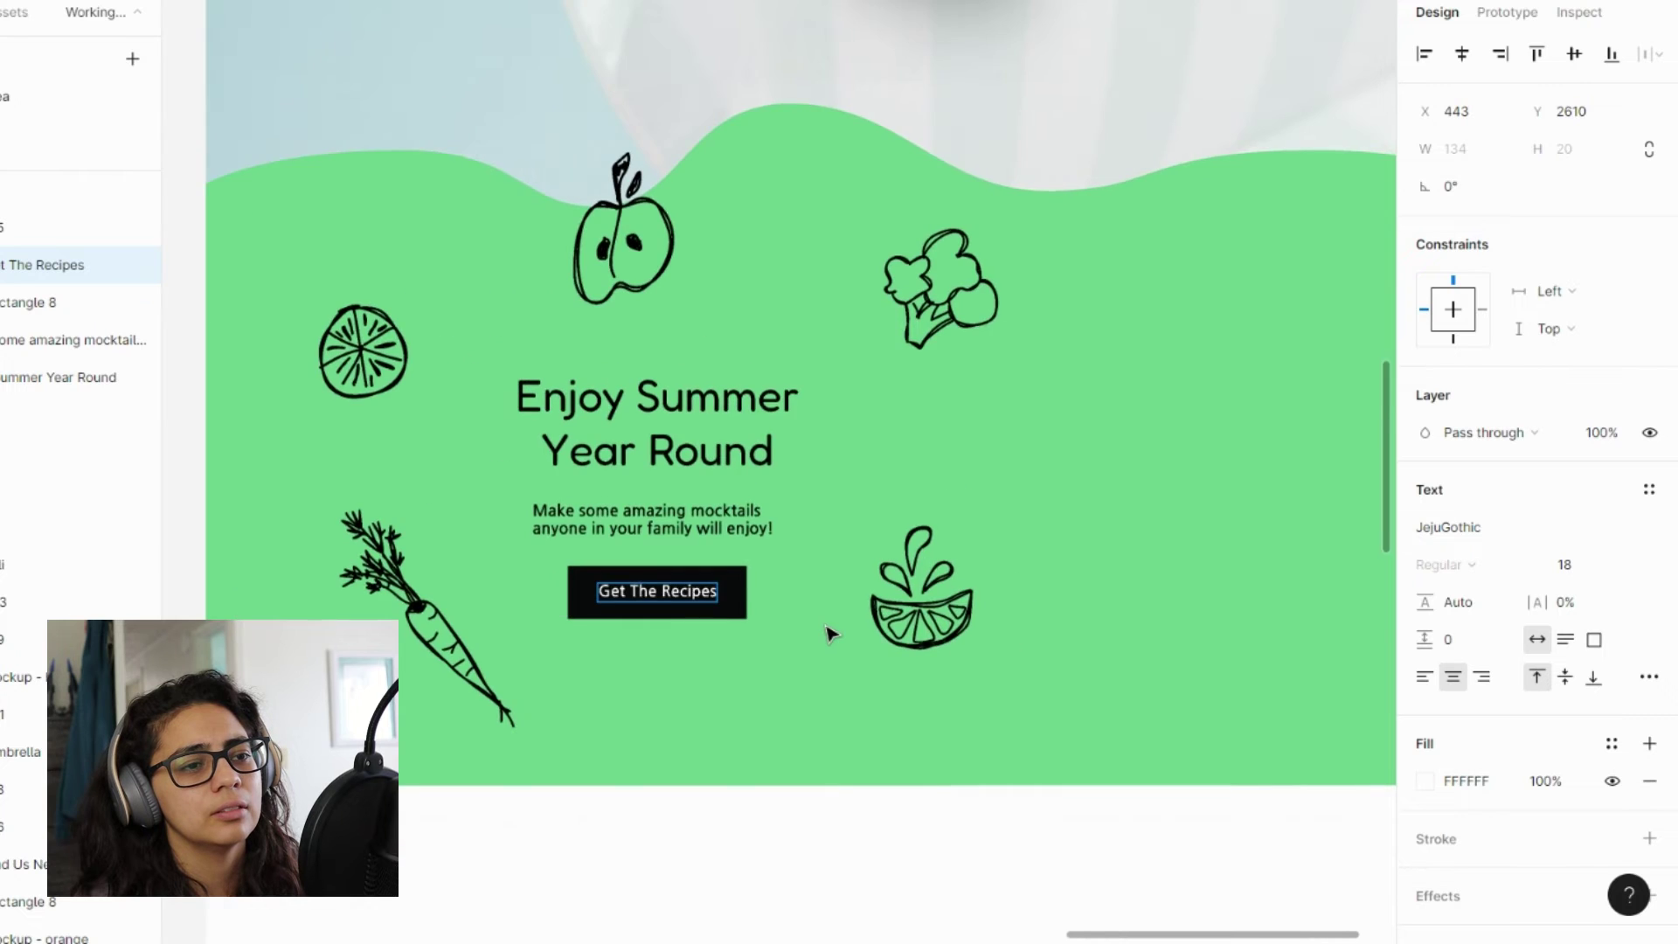
scroll(831, 633, up, 5)
scroll(1049, 462, down, 2)
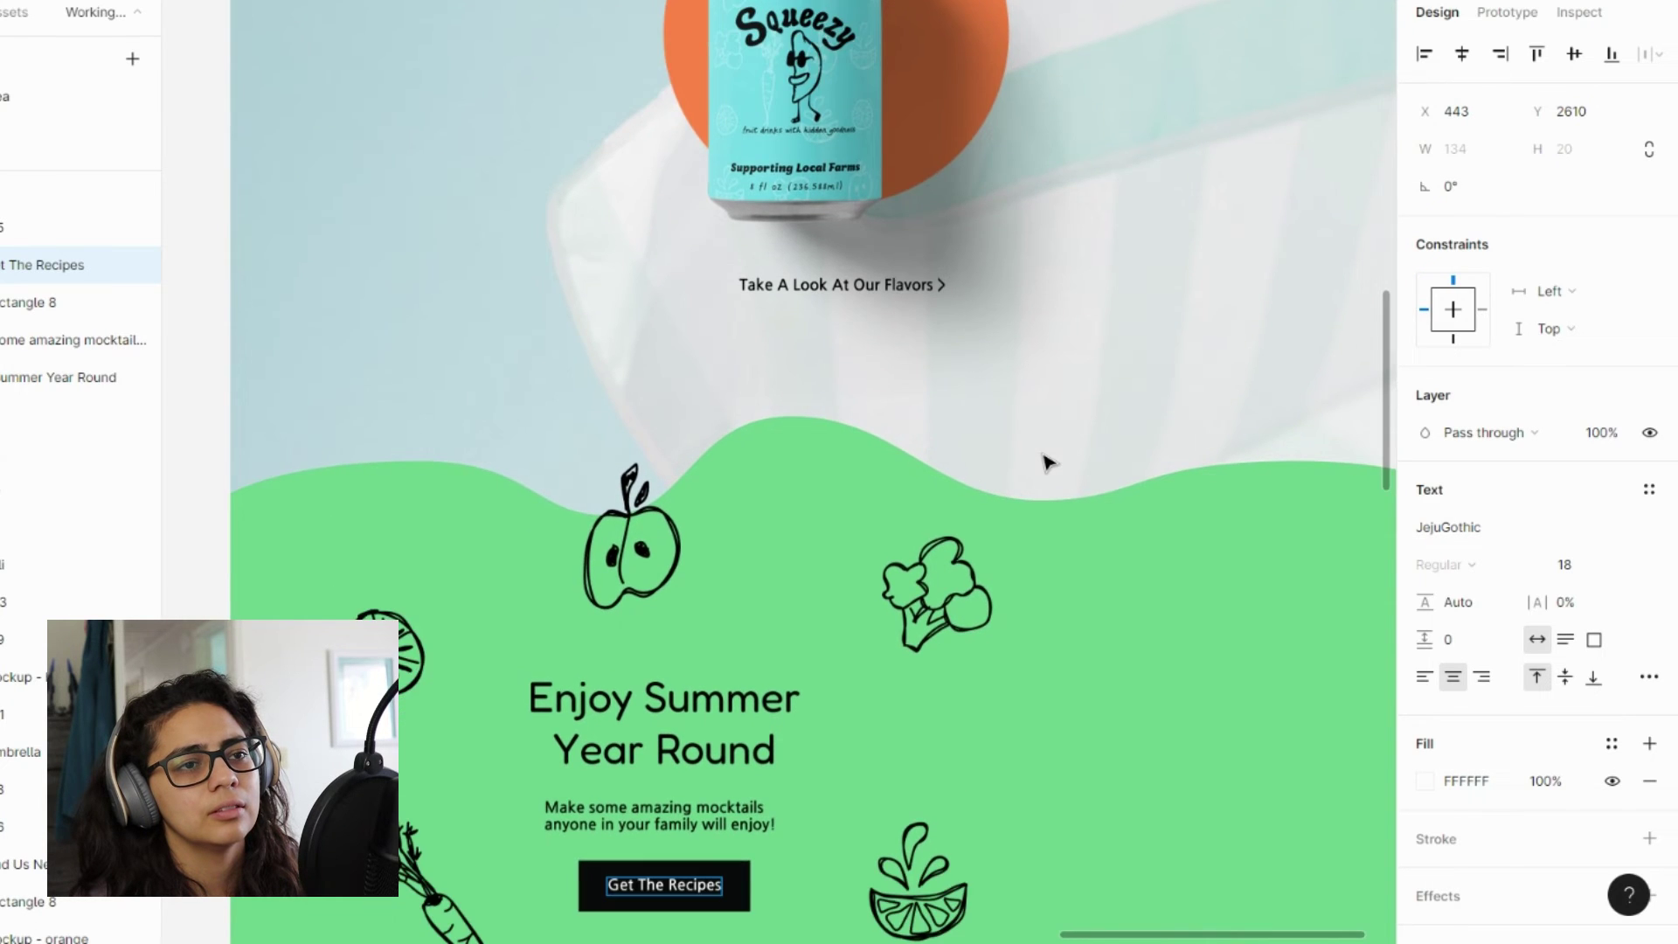
scroll(1113, 116, down, 3)
scroll(1117, 116, left, 2)
scroll(1023, 144, up, 3)
scroll(1019, 202, up, 5)
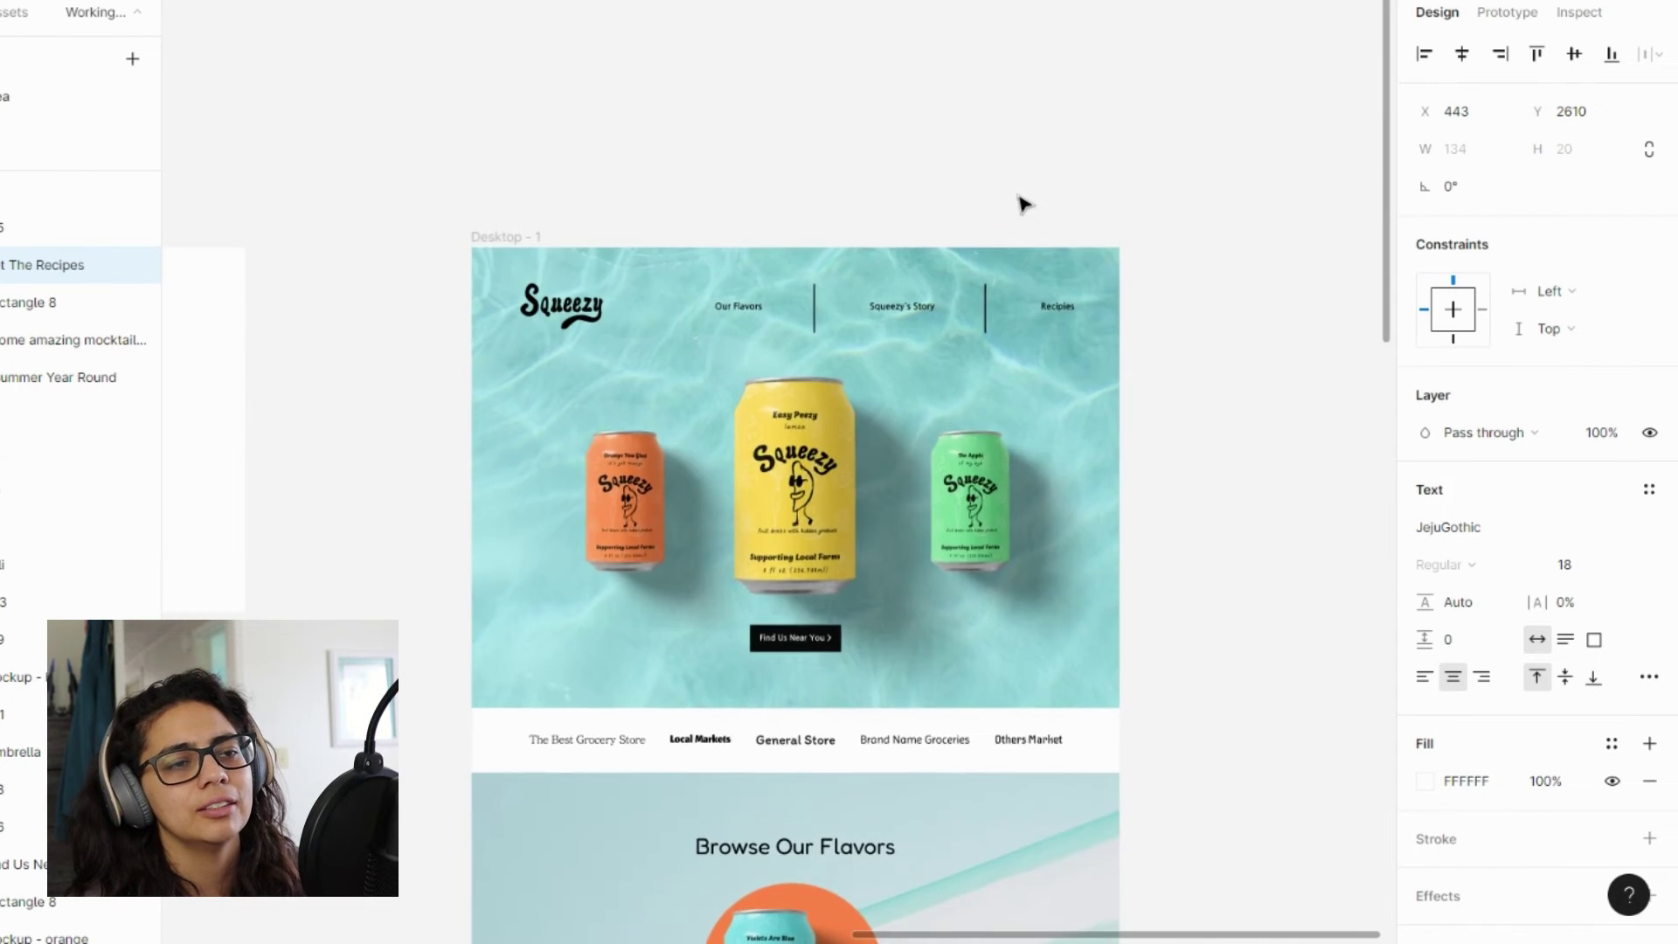
scroll(1075, 389, up, 3)
scroll(1078, 351, up, 3)
scroll(1077, 351, up, 3)
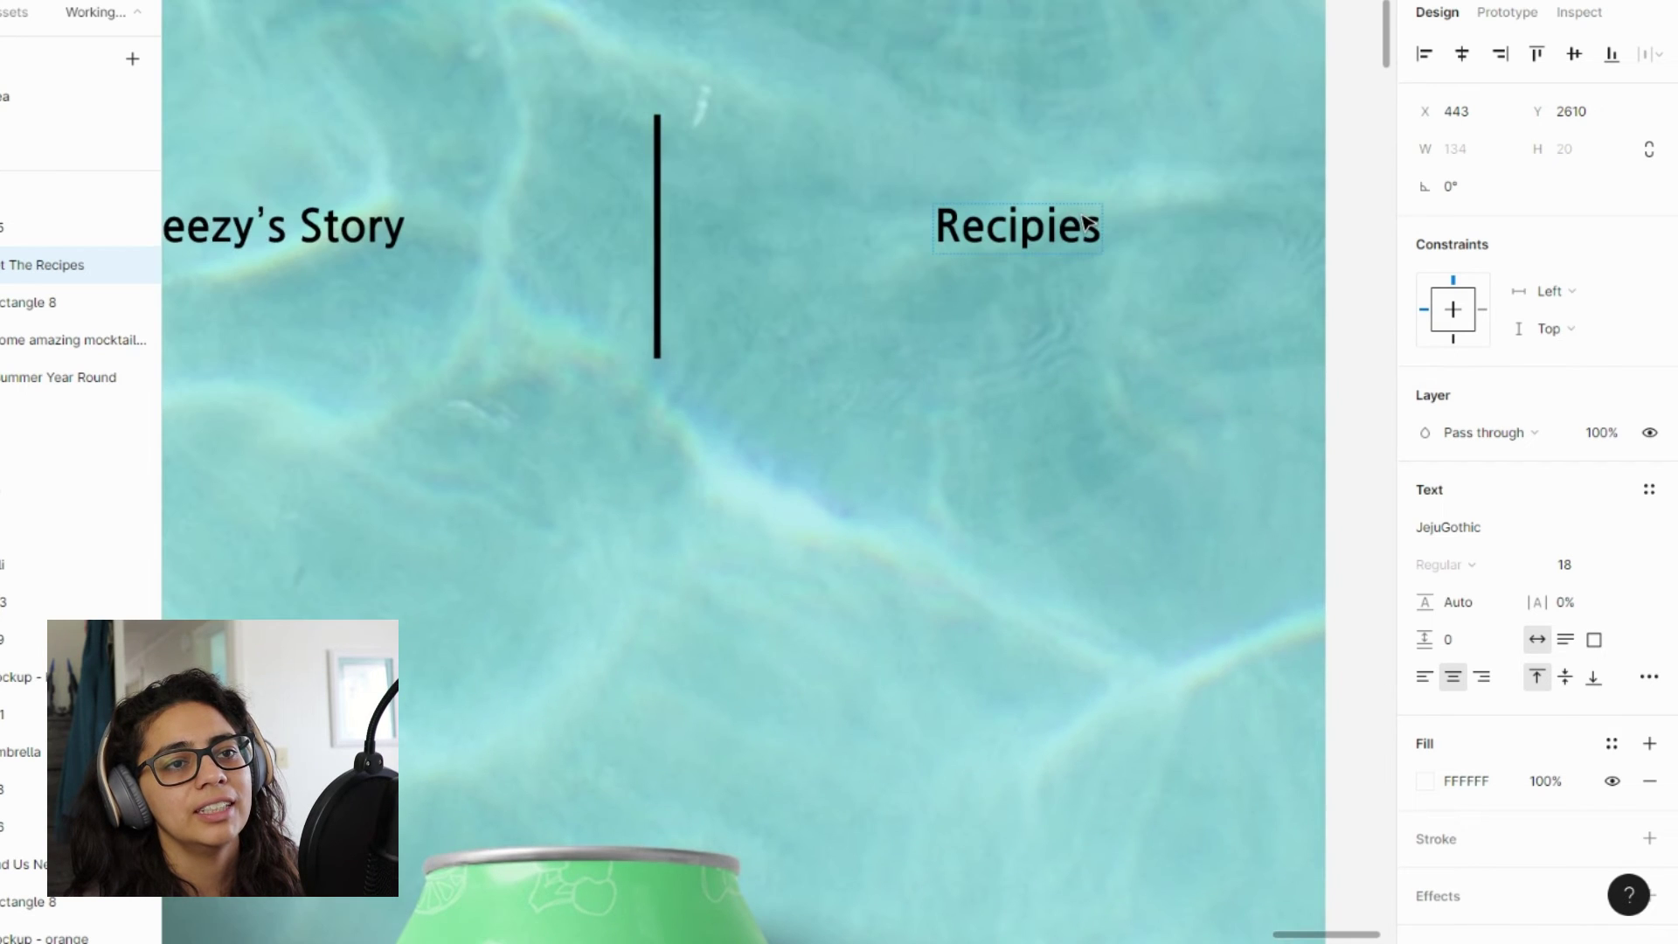
double_click(1079, 243)
click(1058, 229)
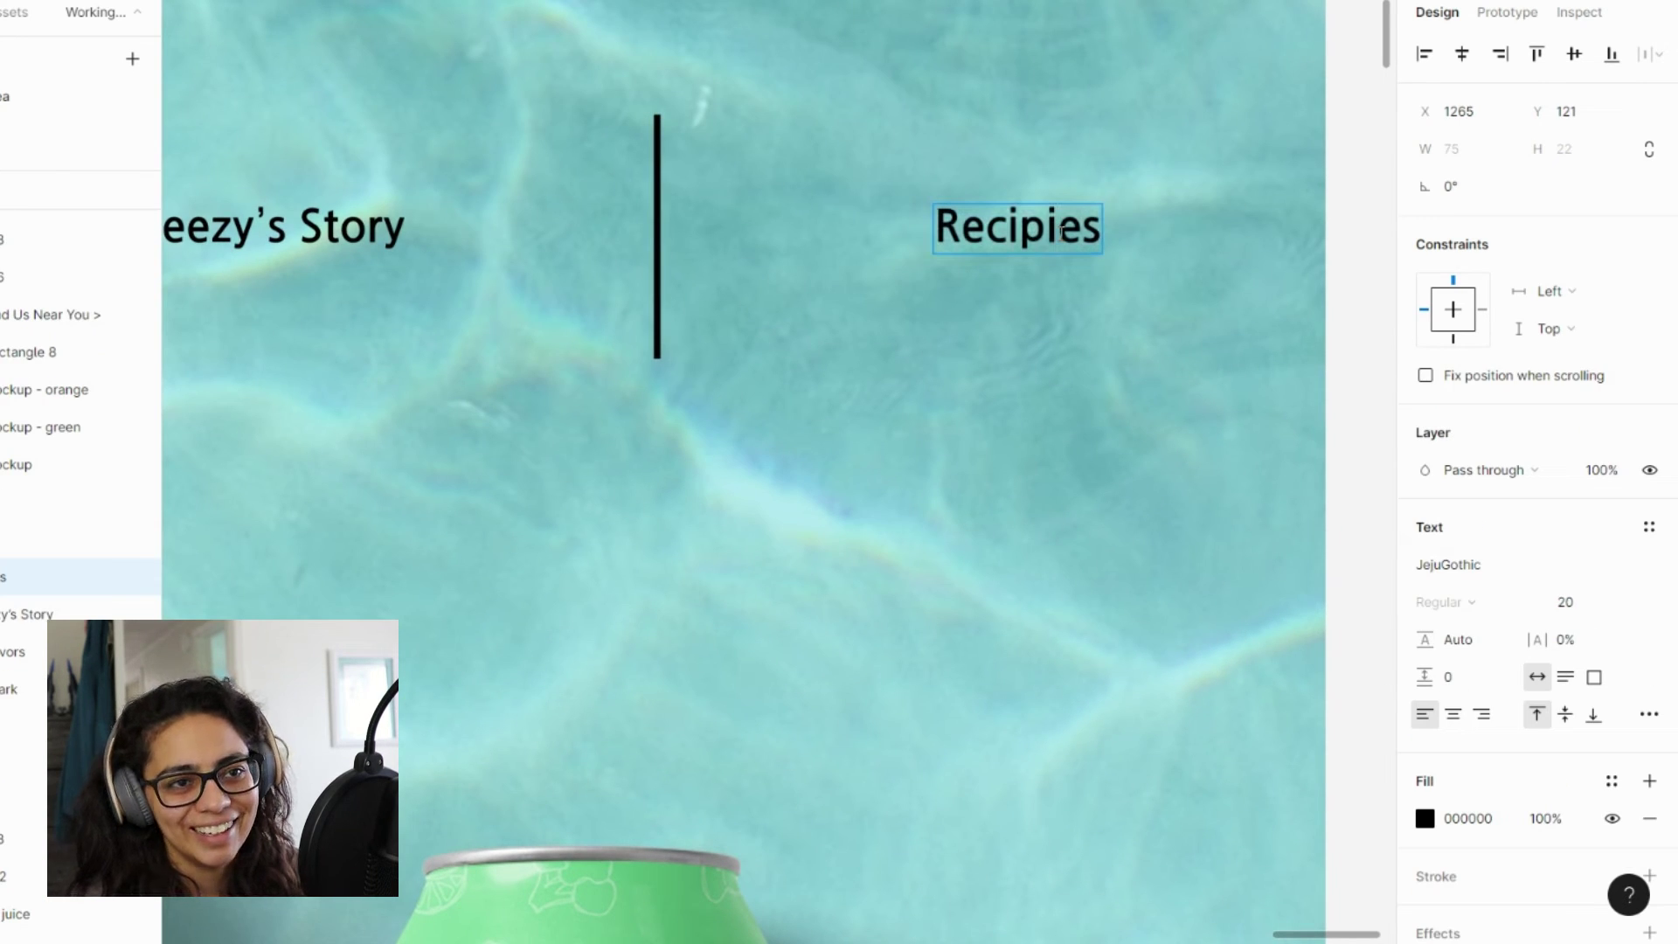
key(BackSpace)
scroll(944, 564, down, 6)
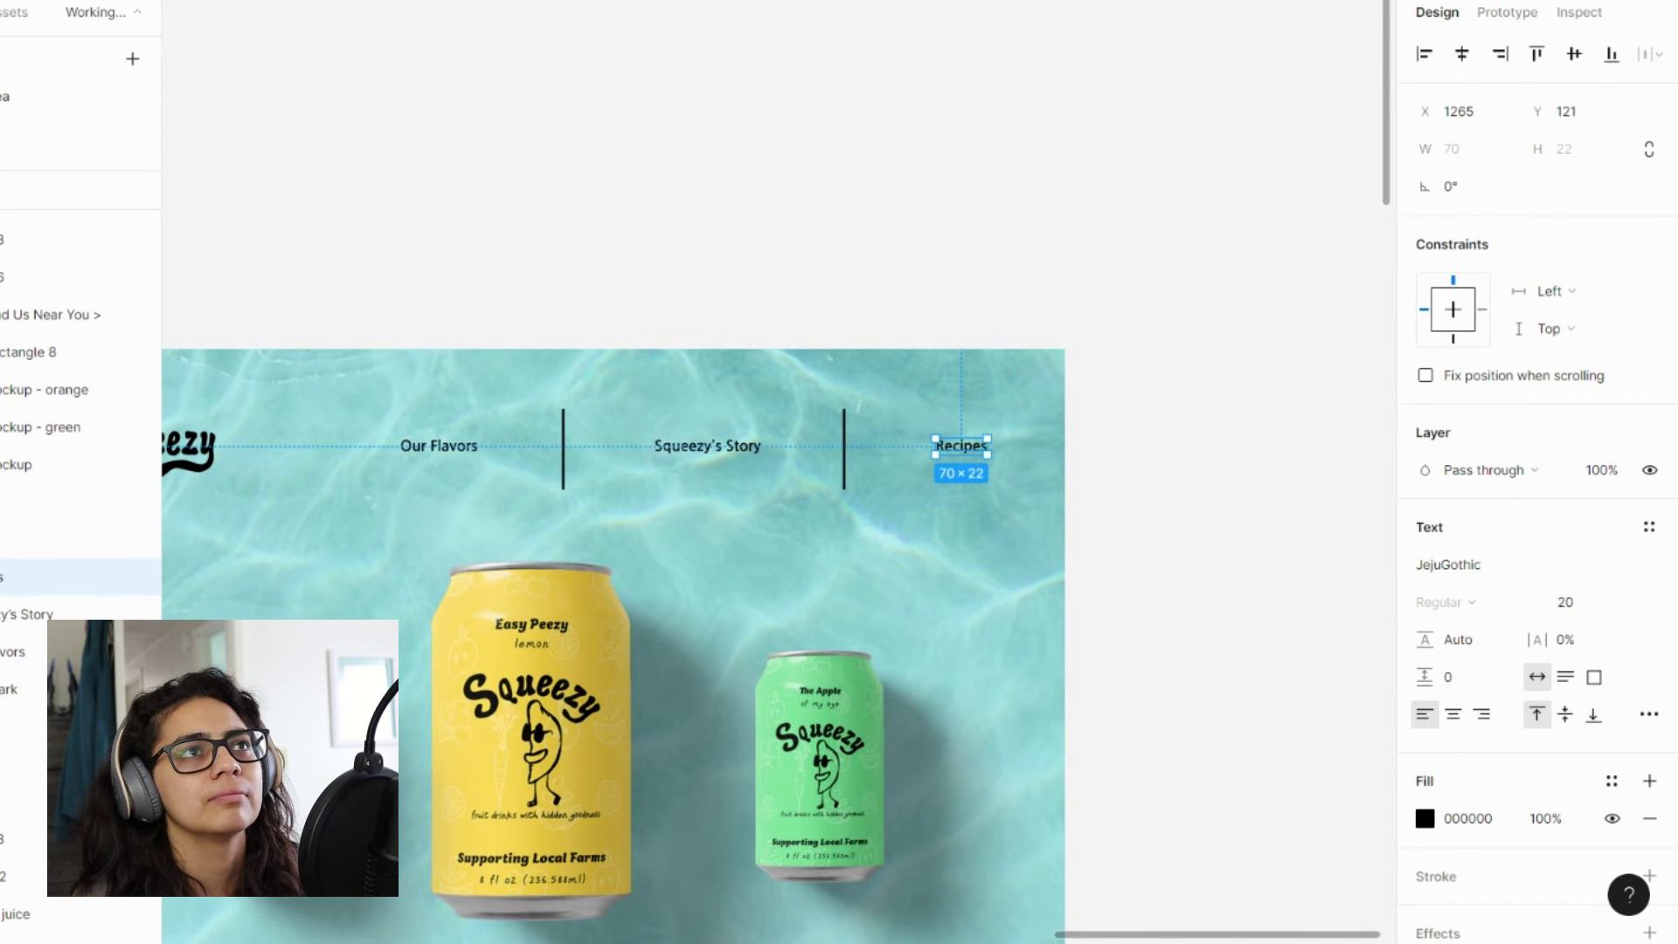
- Paste the orange juice image into the right side of the green section and enlarge it to about 503 × 628
key(ctrl+v)
scroll(1104, 437, up, 10)
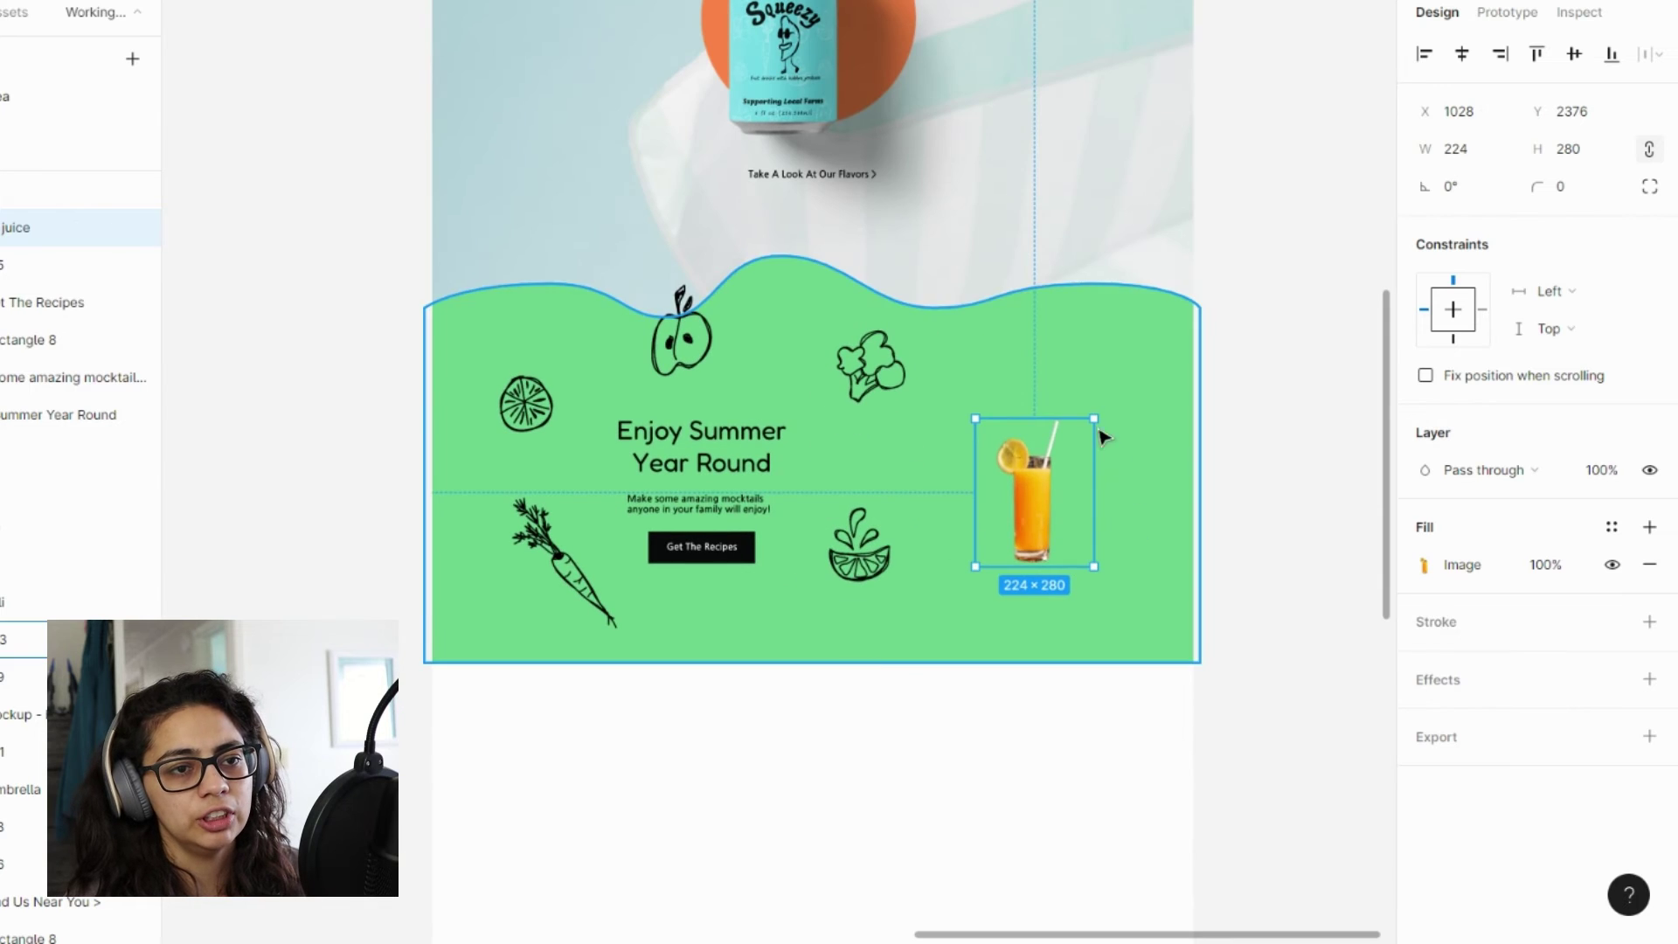
drag(1103, 437, 1158, 335)
drag(1065, 489, 1015, 549)
click(1236, 543)
click(1041, 546)
drag(1092, 364, 1173, 303)
click(1252, 548)
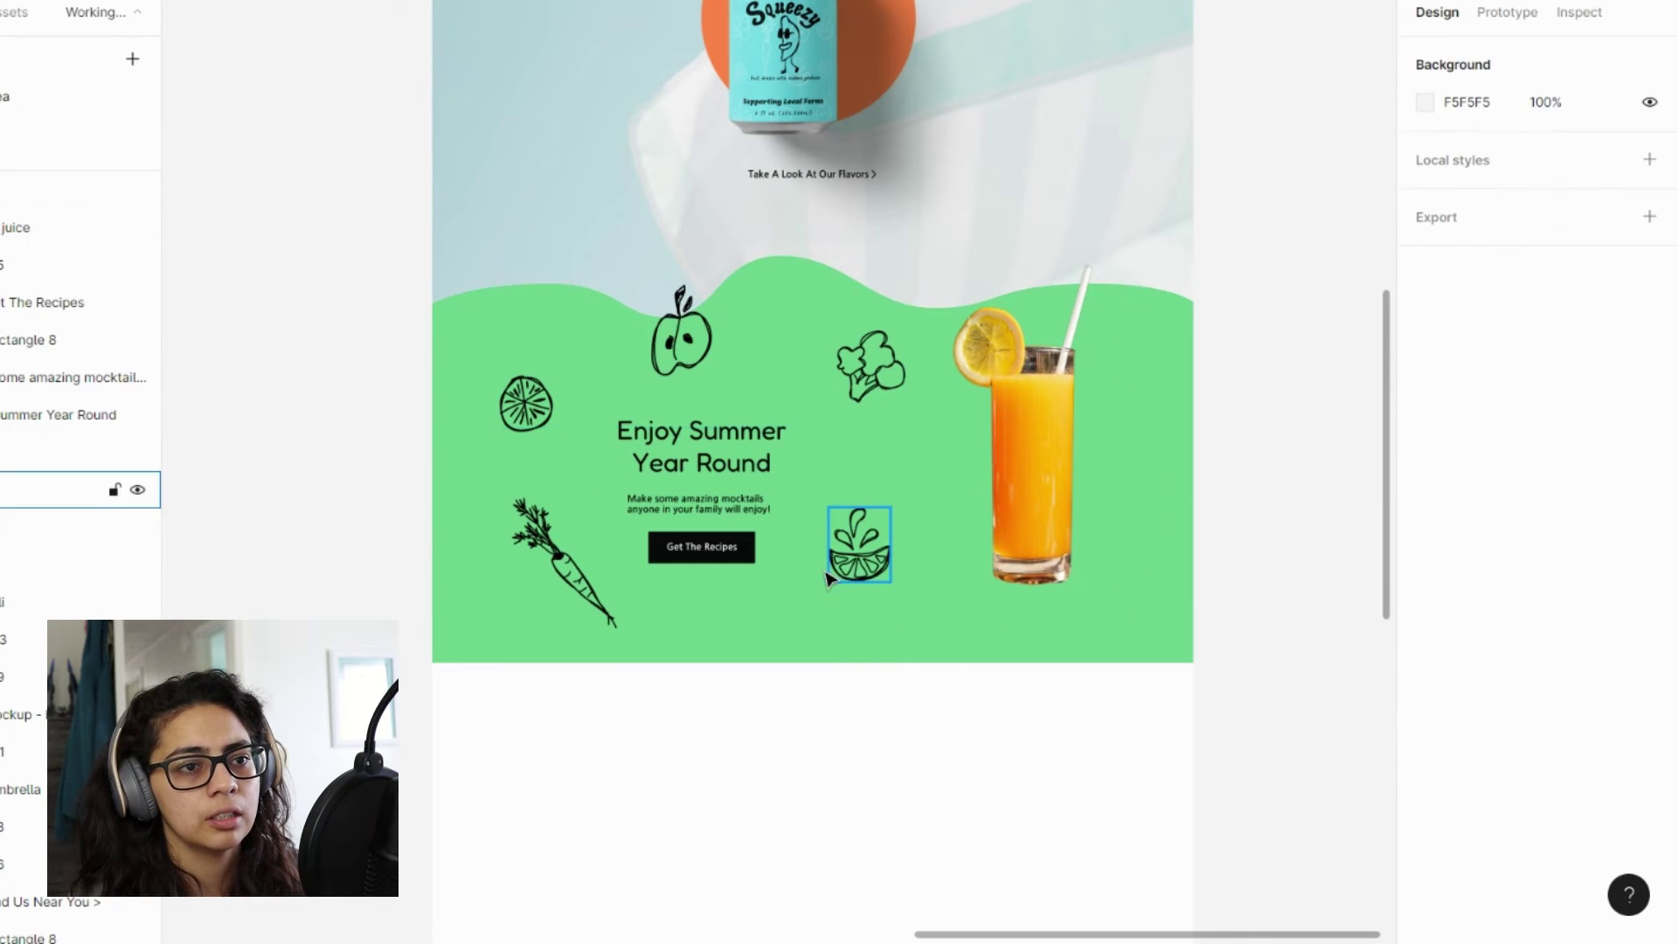
- Swap the citrus splash and broccoli illustrations, and shift the heading, body text and button left with the broccoli close beside them
mouse_move(853, 568)
mouse_down()
mouse_move(809, 605)
mouse_move(844, 603)
mouse_move(844, 404)
mouse_move(861, 398)
mouse_move(846, 407)
mouse_move(847, 580)
mouse_up()
drag(874, 398, 862, 430)
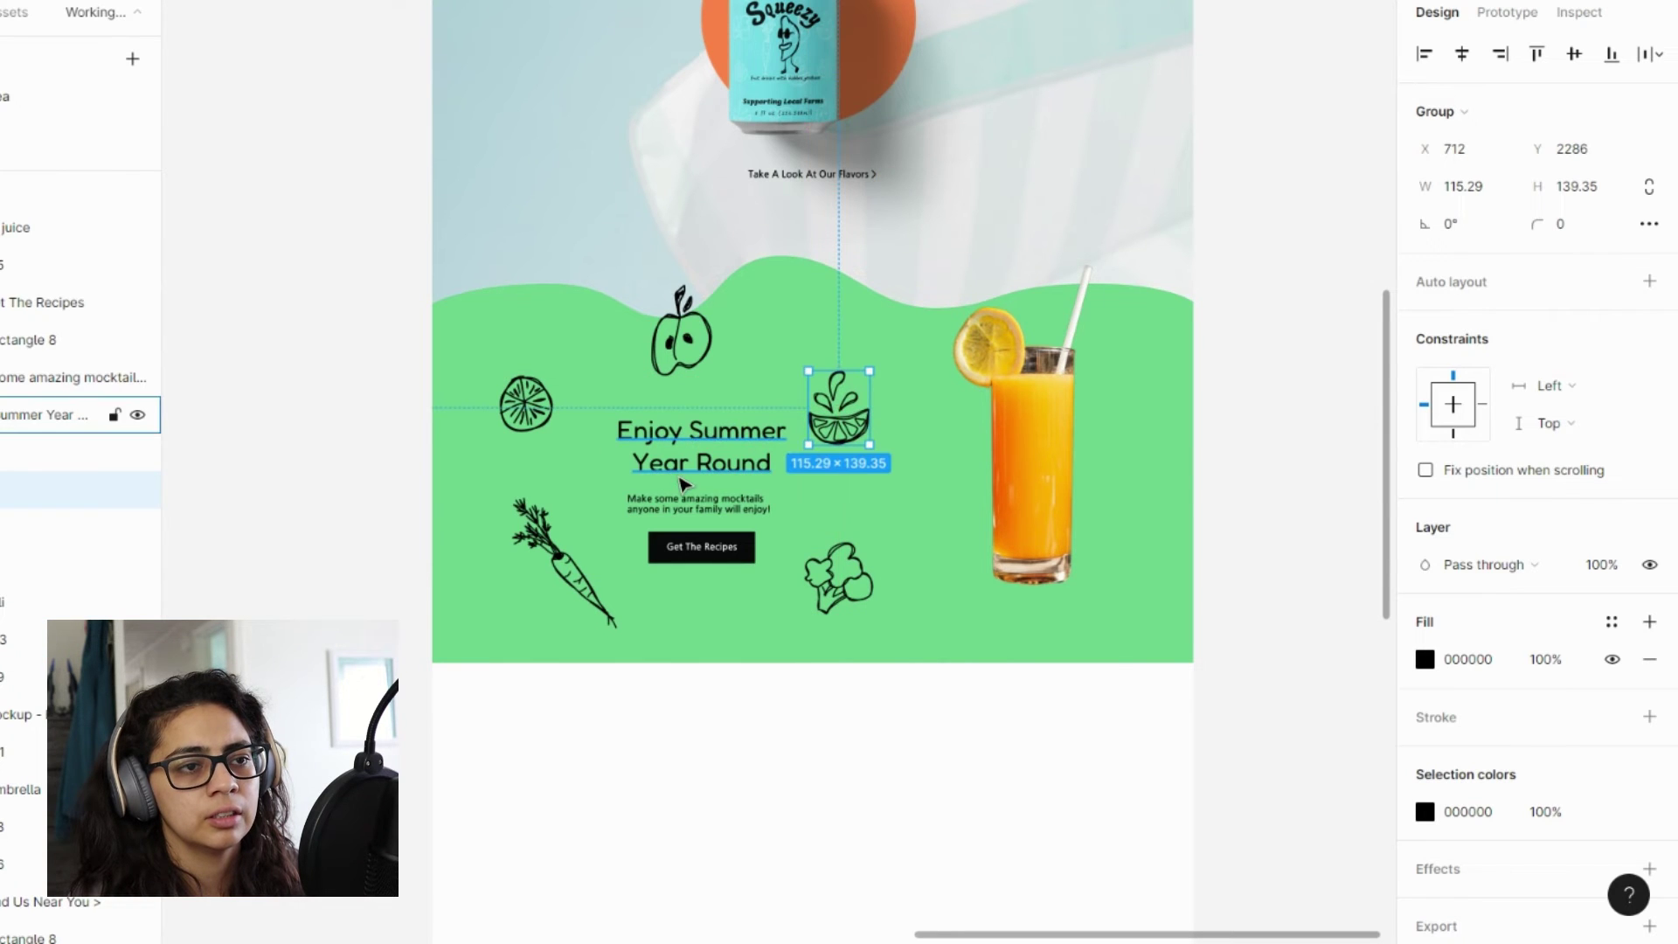
drag(749, 769, 660, 470)
click(768, 658)
drag(824, 594, 786, 570)
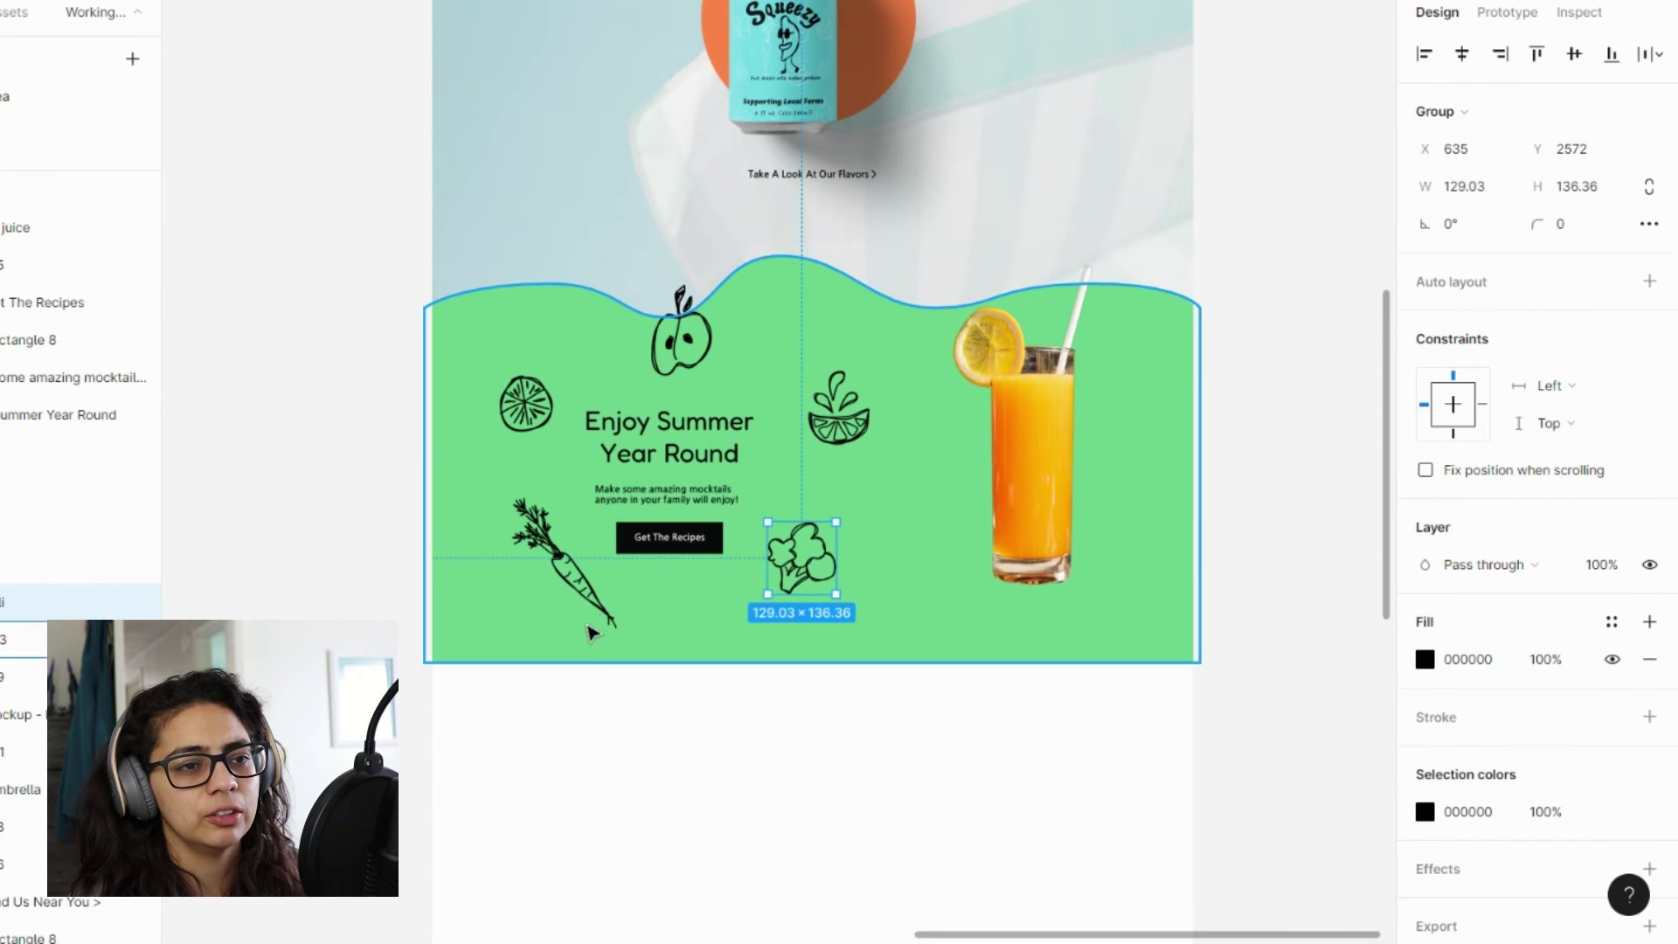
drag(584, 614, 583, 620)
key(ctrl+z)
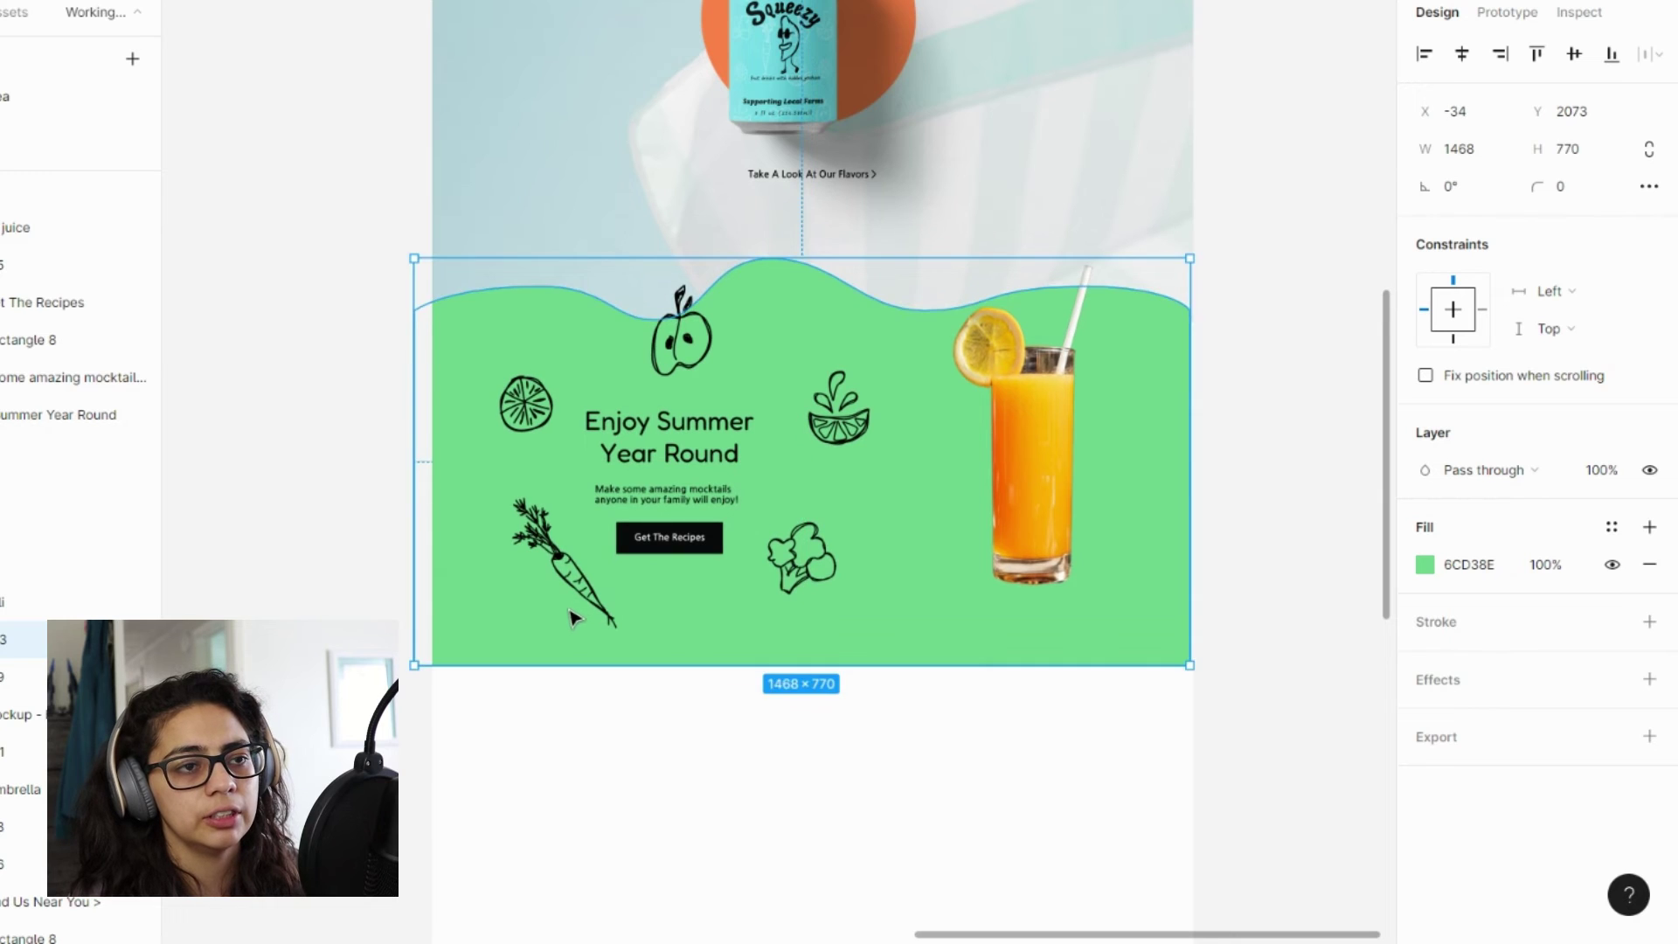
key(ctrl+z)
- Move the carrot illustration slightly down and left, and bring the citrus splash closer to the heading's right side
drag(577, 599, 564, 606)
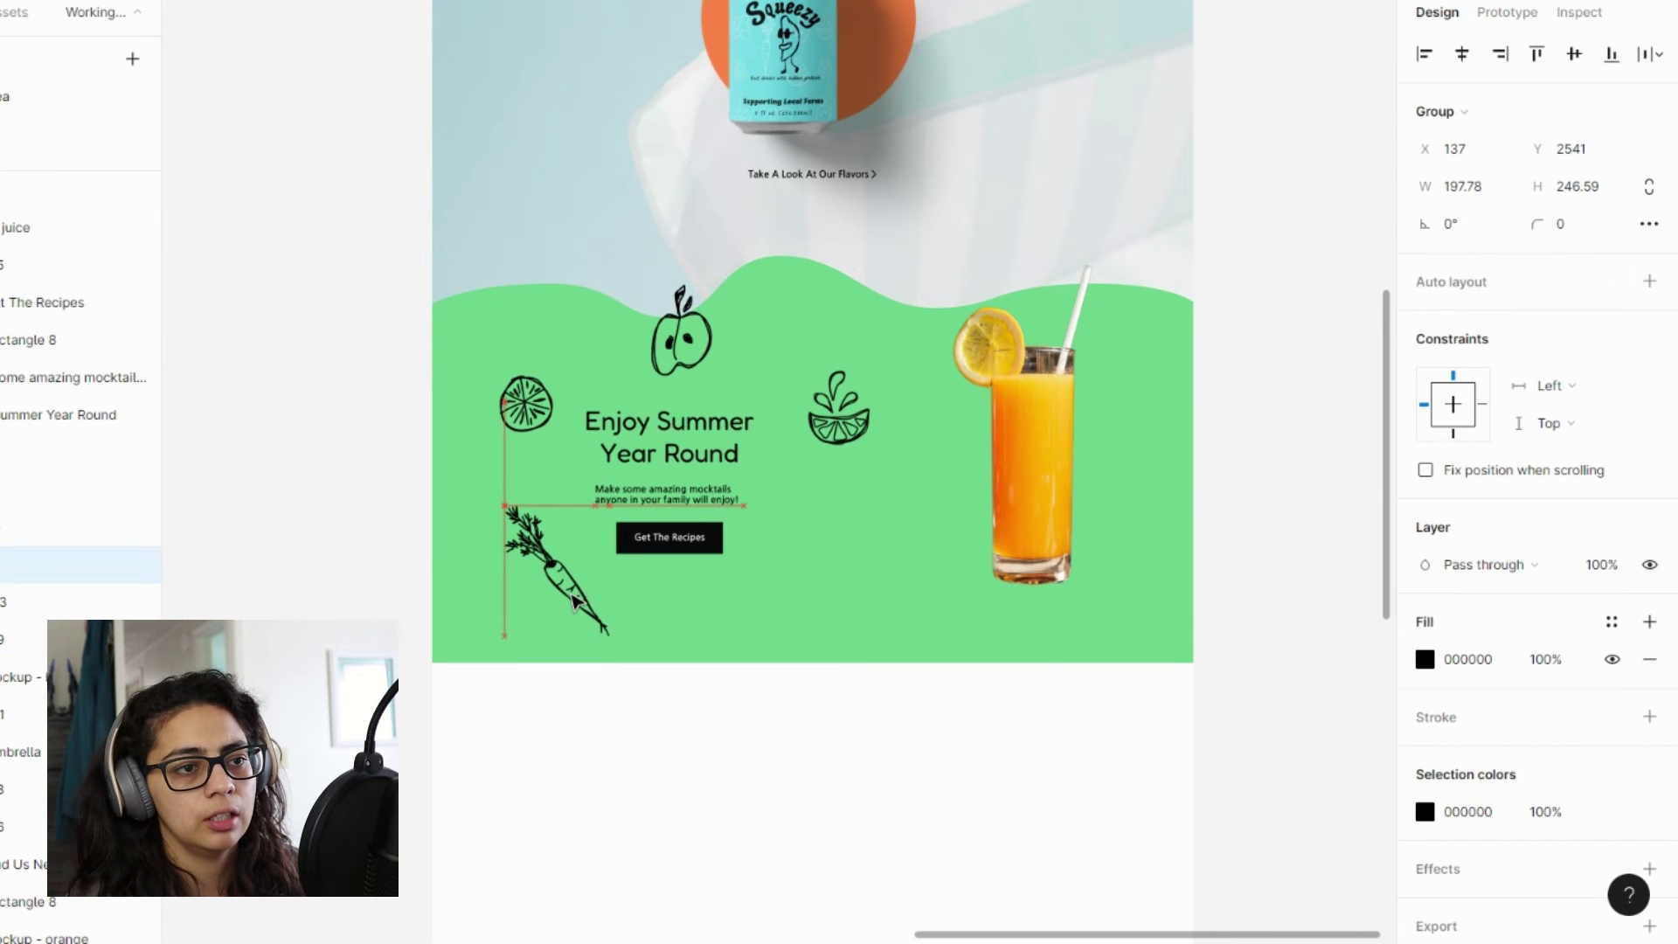
click(769, 730)
drag(836, 430, 809, 413)
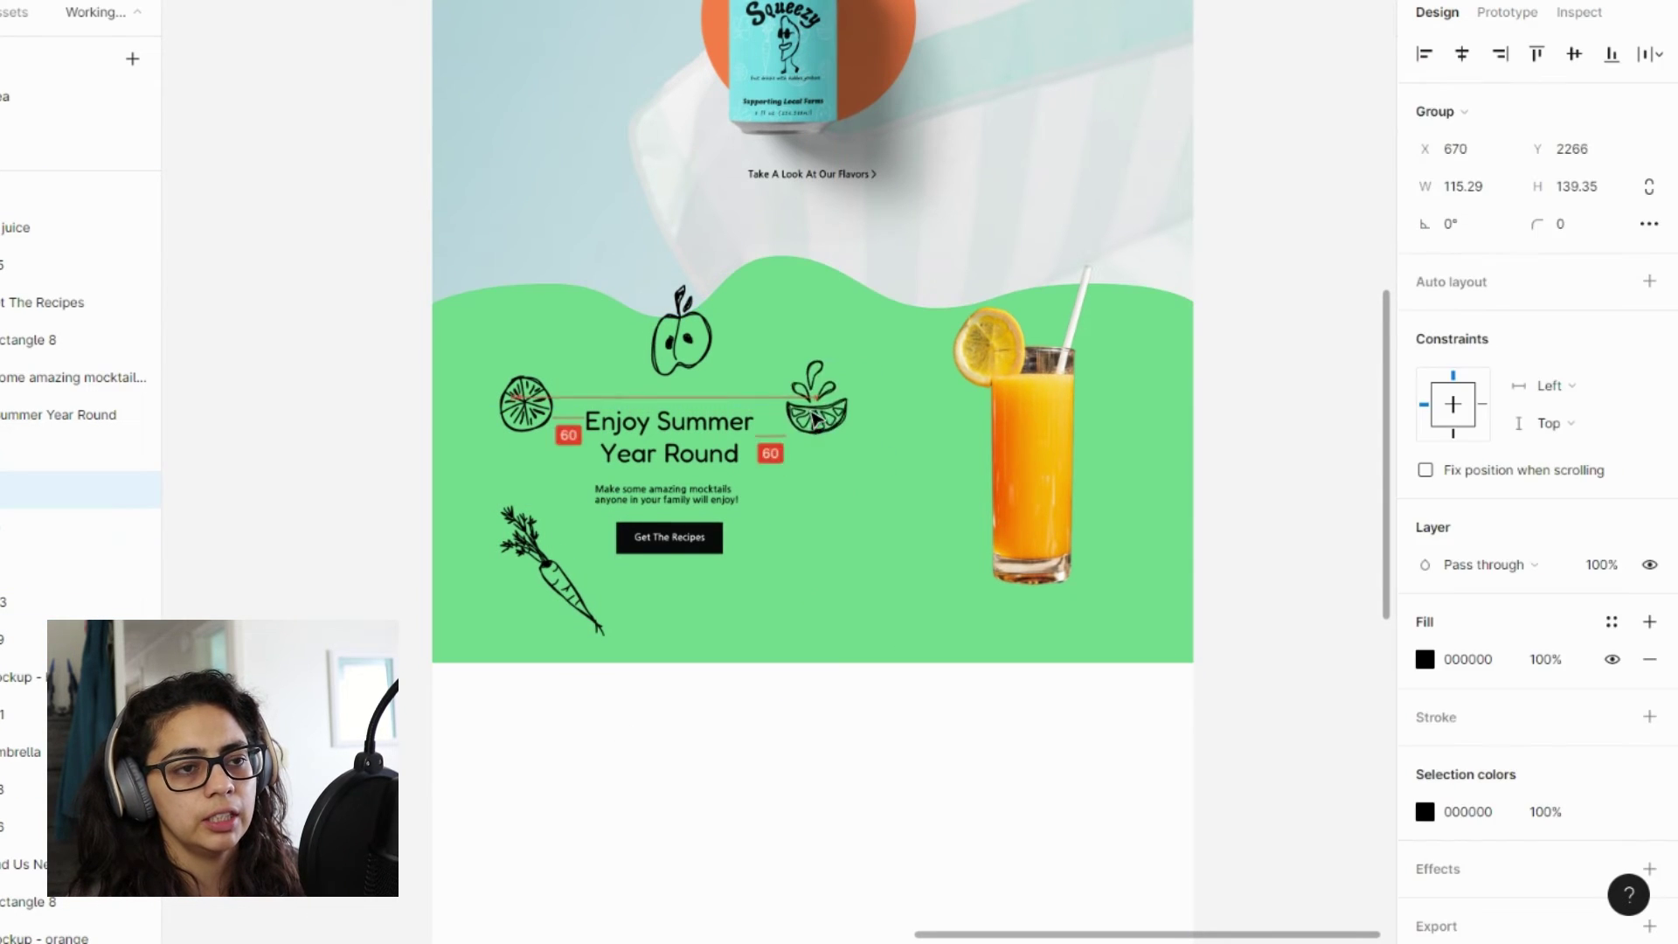
key(Escape)
- Paste the broccoli illustration back into the green section and place it to the lower right of the Get The Recipes button
click(792, 577)
key(Escape)
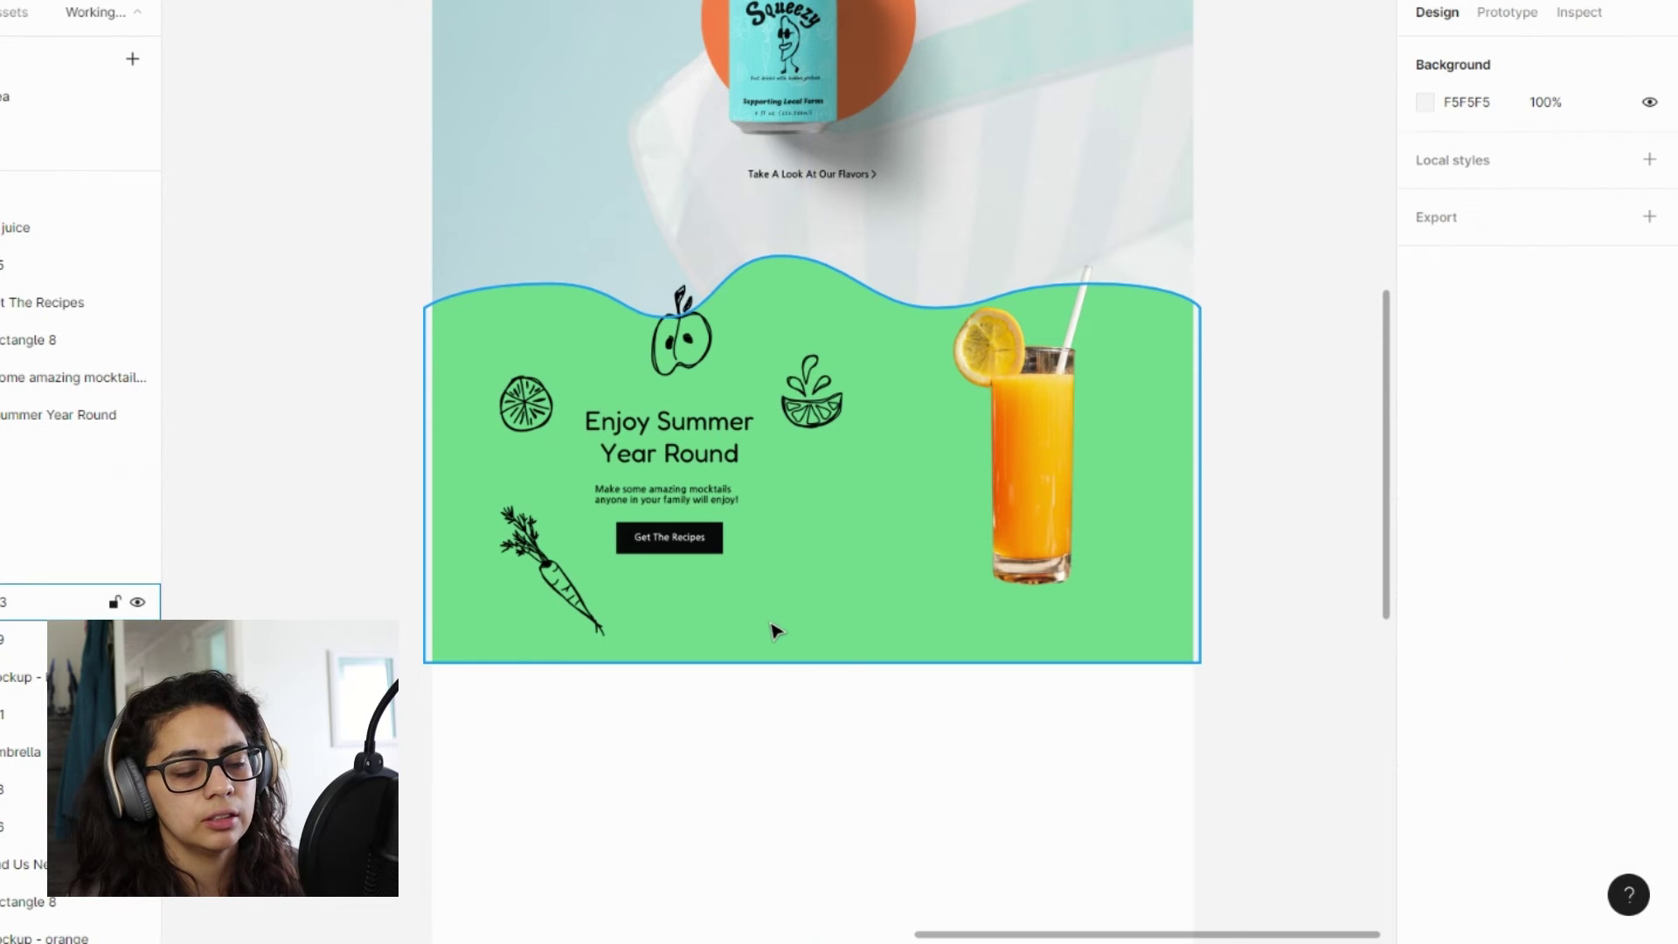
key(ctrl+v)
drag(822, 590, 808, 585)
click(1023, 776)
- Shrink the orange juice image to about 433 × 541 and position it at about X 887, Y 2209 inside the green section
drag(1030, 525, 1031, 546)
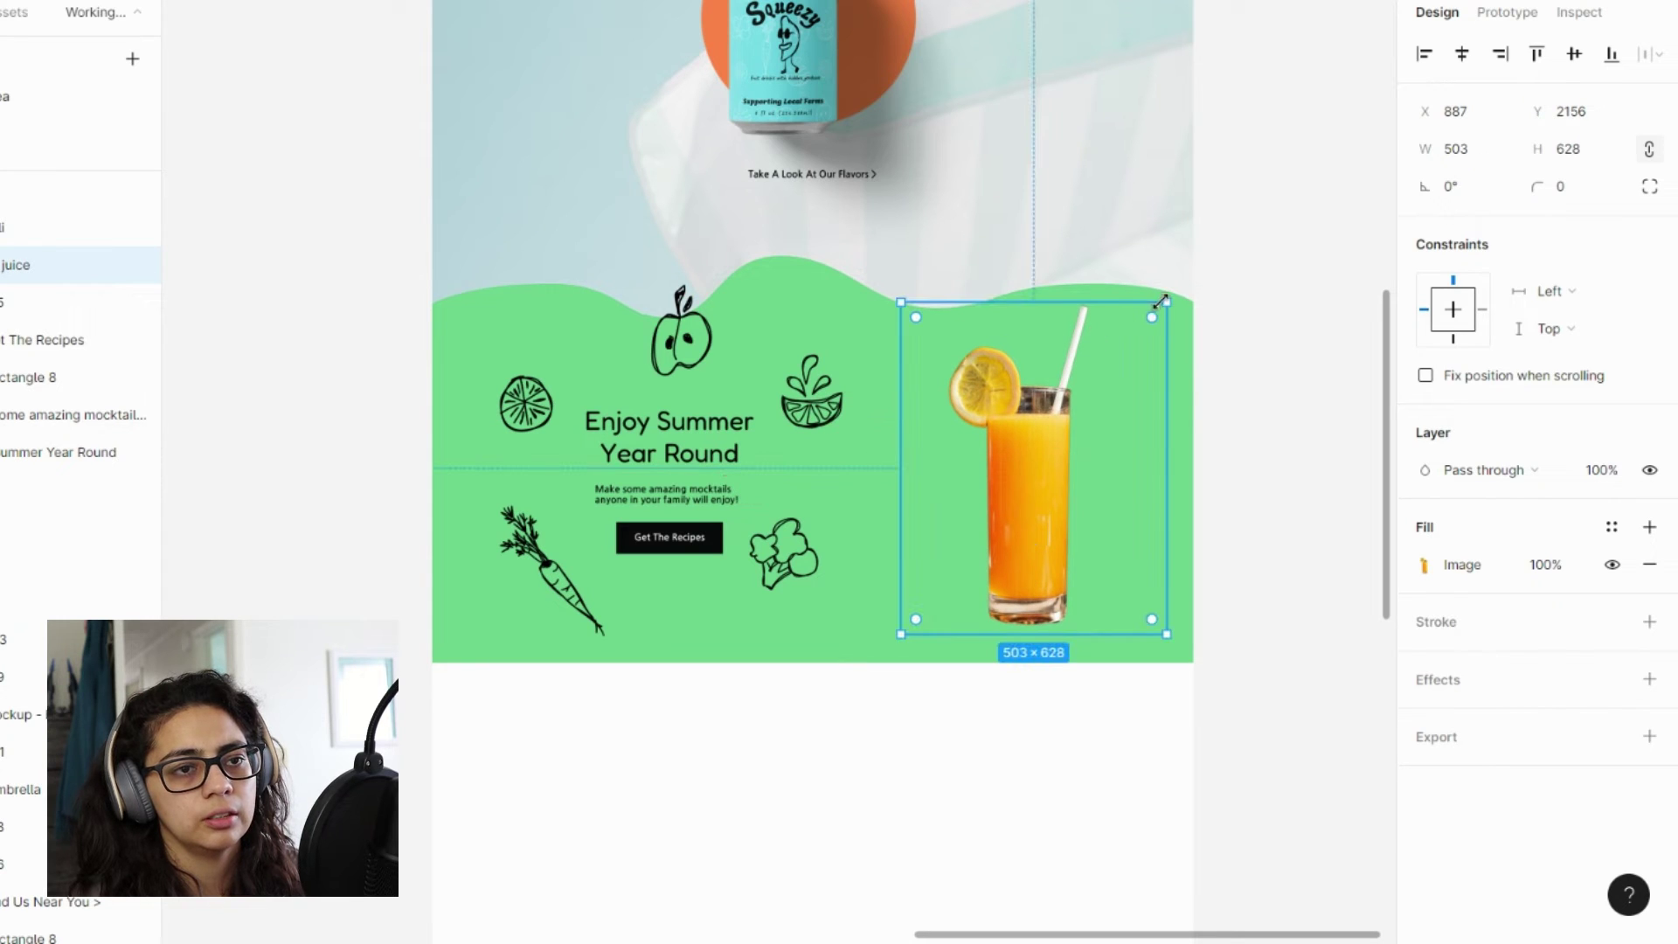
drag(1162, 302, 1131, 348)
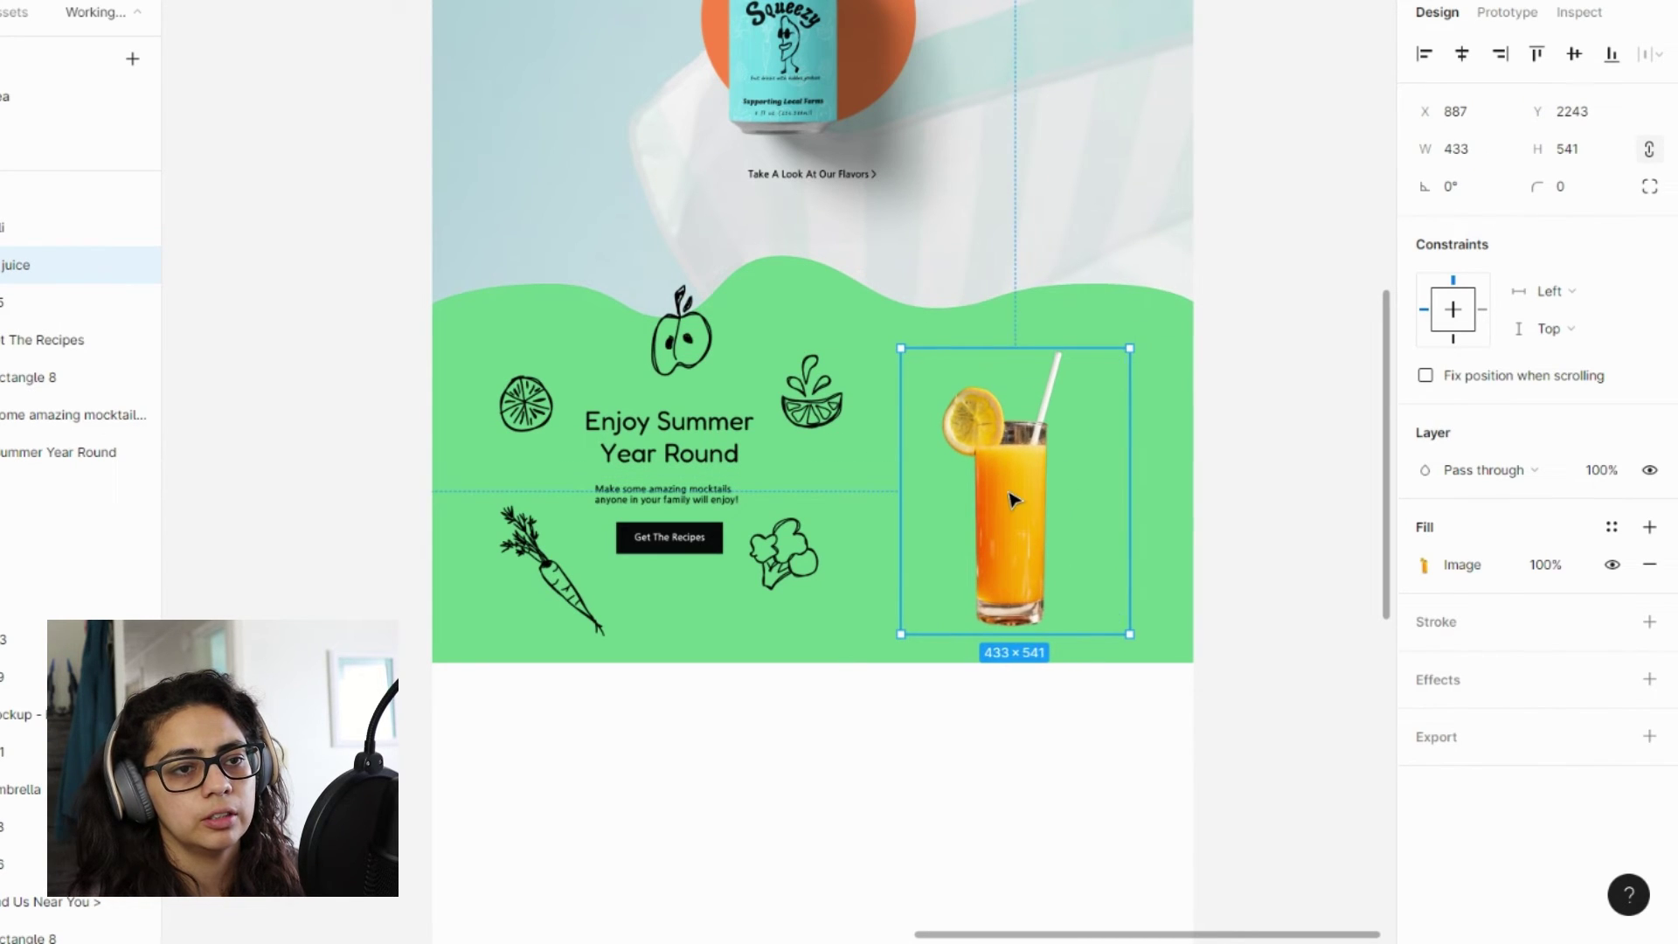
drag(1011, 500, 1012, 478)
click(932, 746)
scroll(926, 686, down, 1)
scroll(927, 636, up, 2)
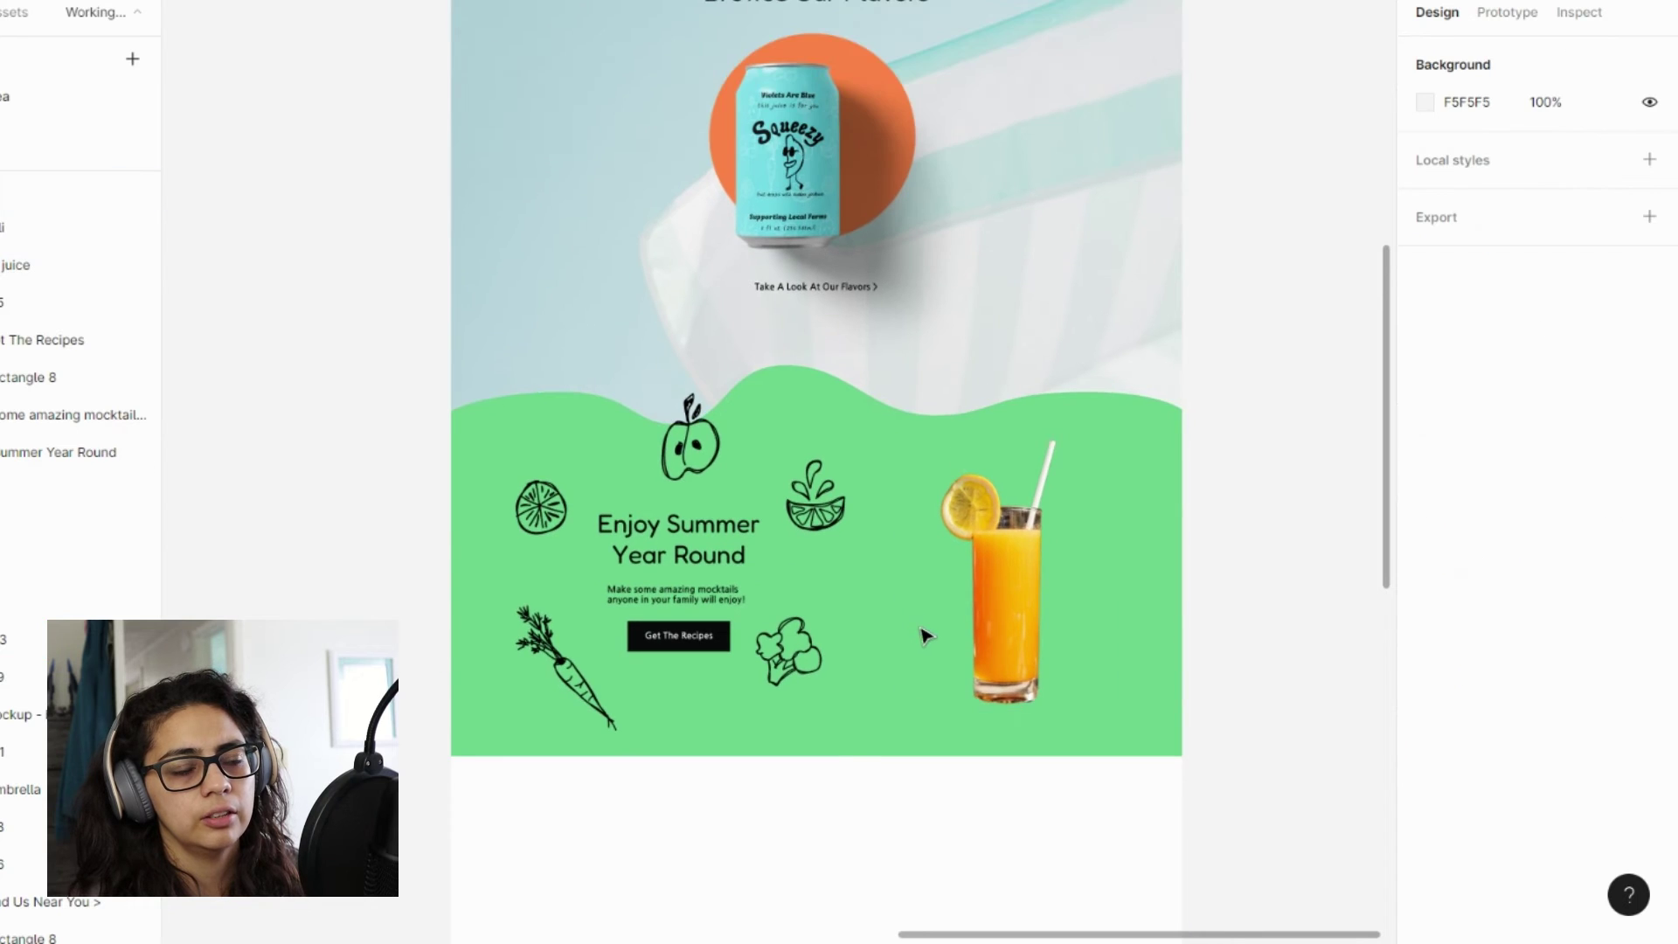
scroll(927, 636, down, 3)
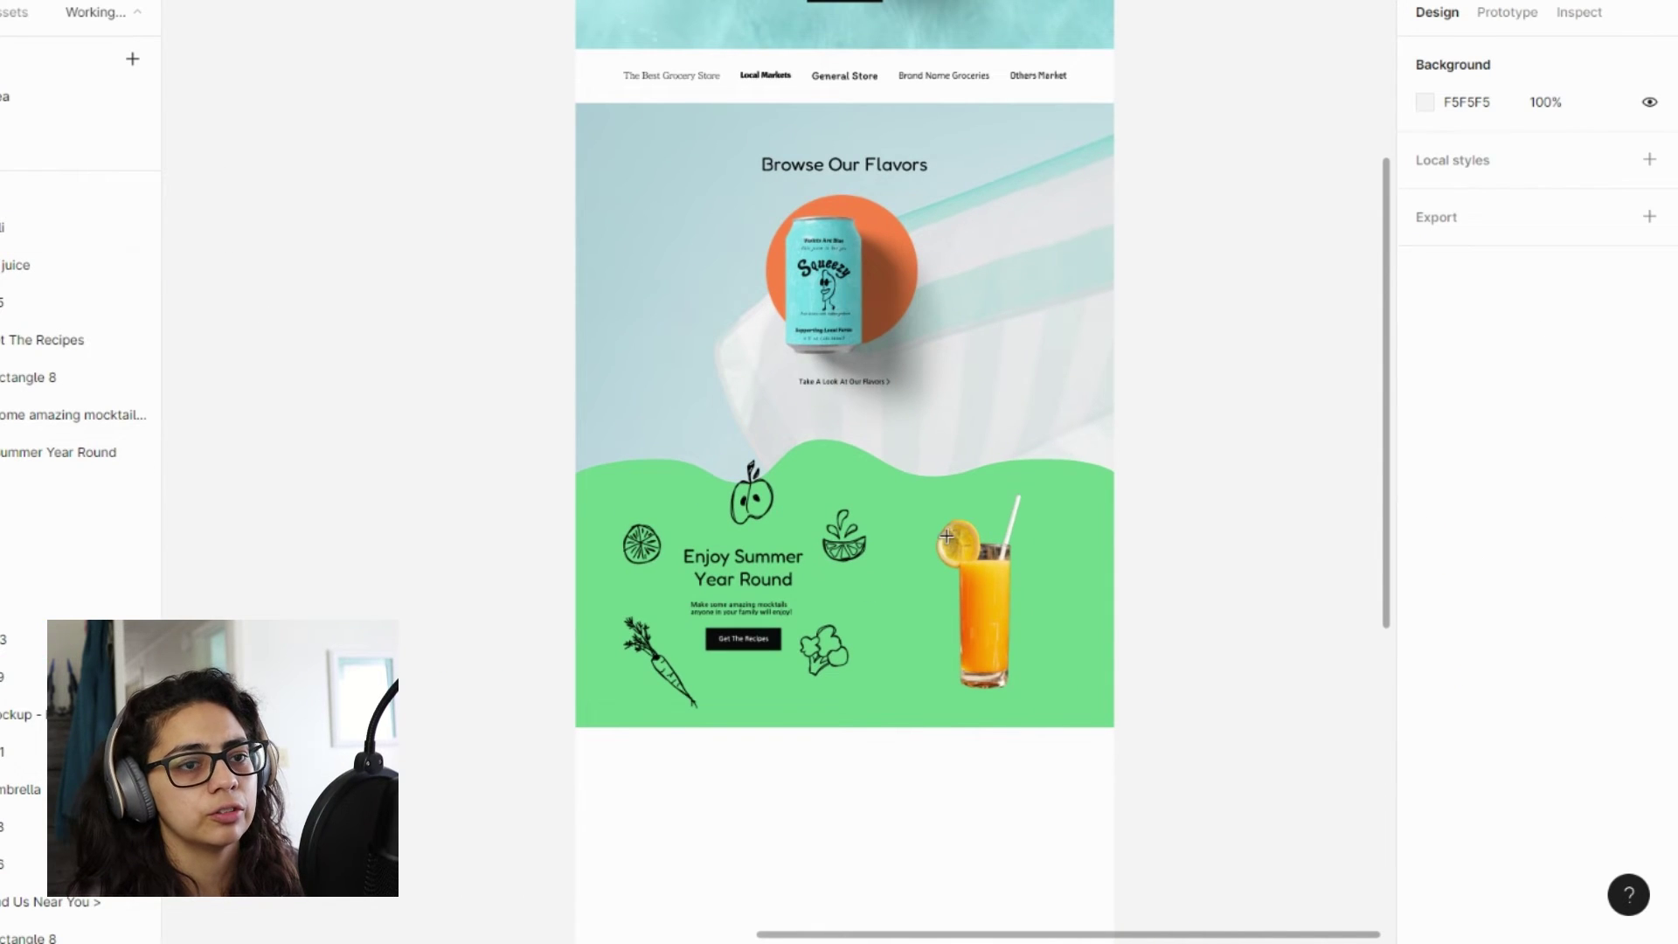
- Draw a circle about 424 × 424 over the orange juice image and fill it with white (FFFFFF)
drag(933, 504, 1040, 667)
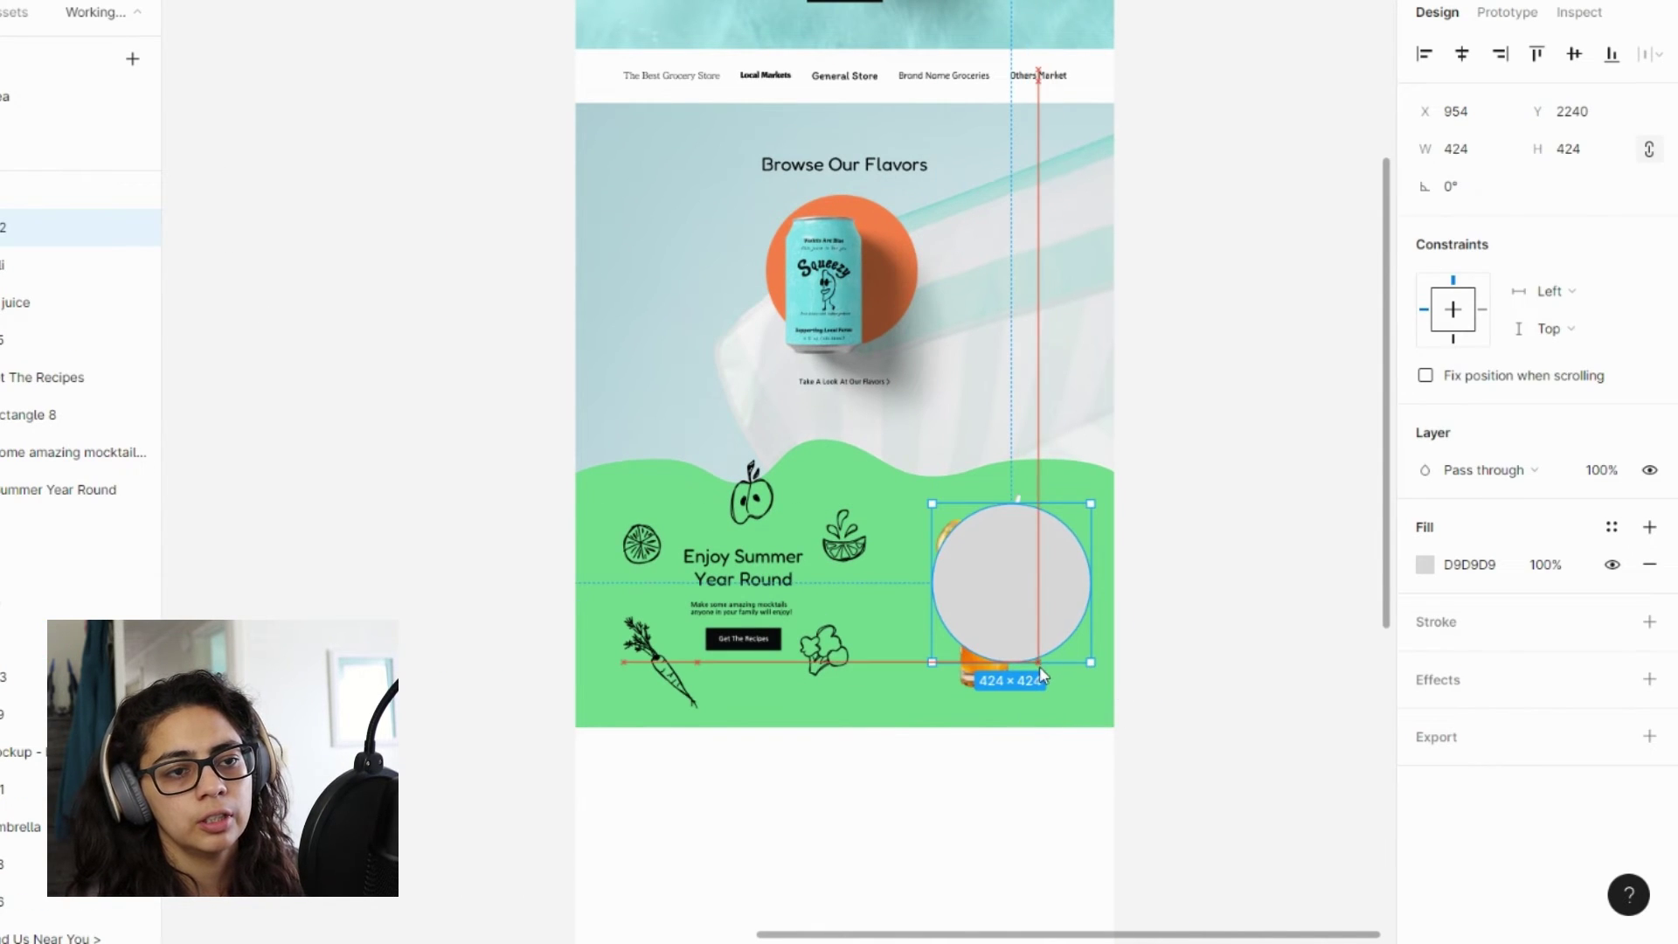
click(1424, 565)
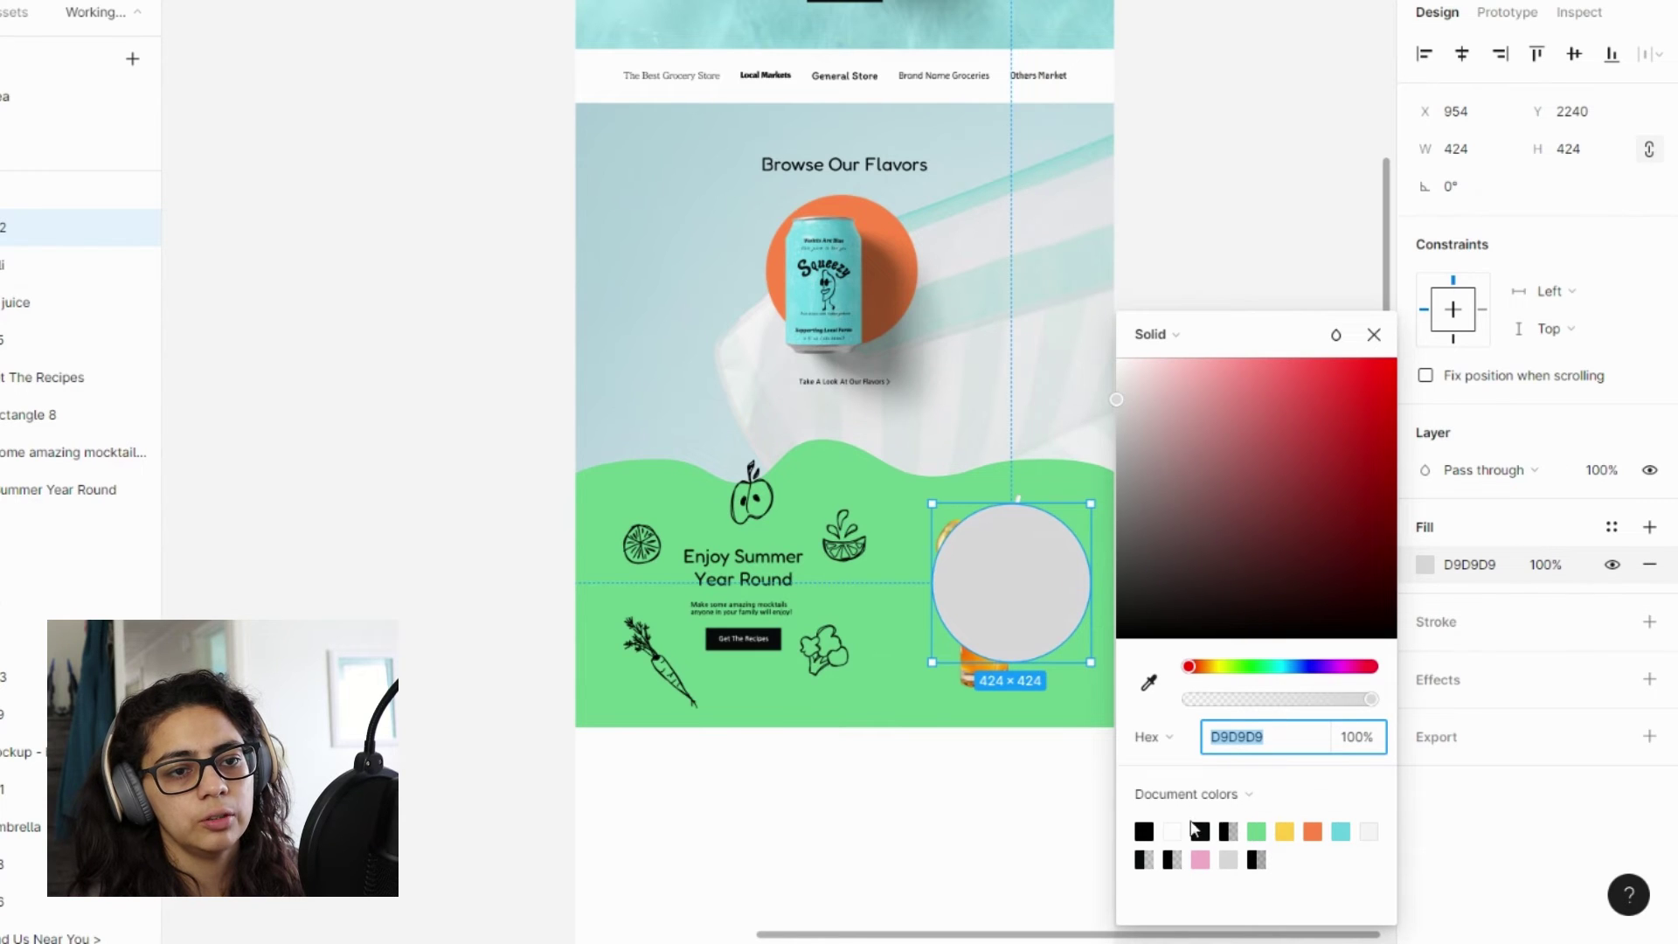
click(1173, 830)
click(1375, 335)
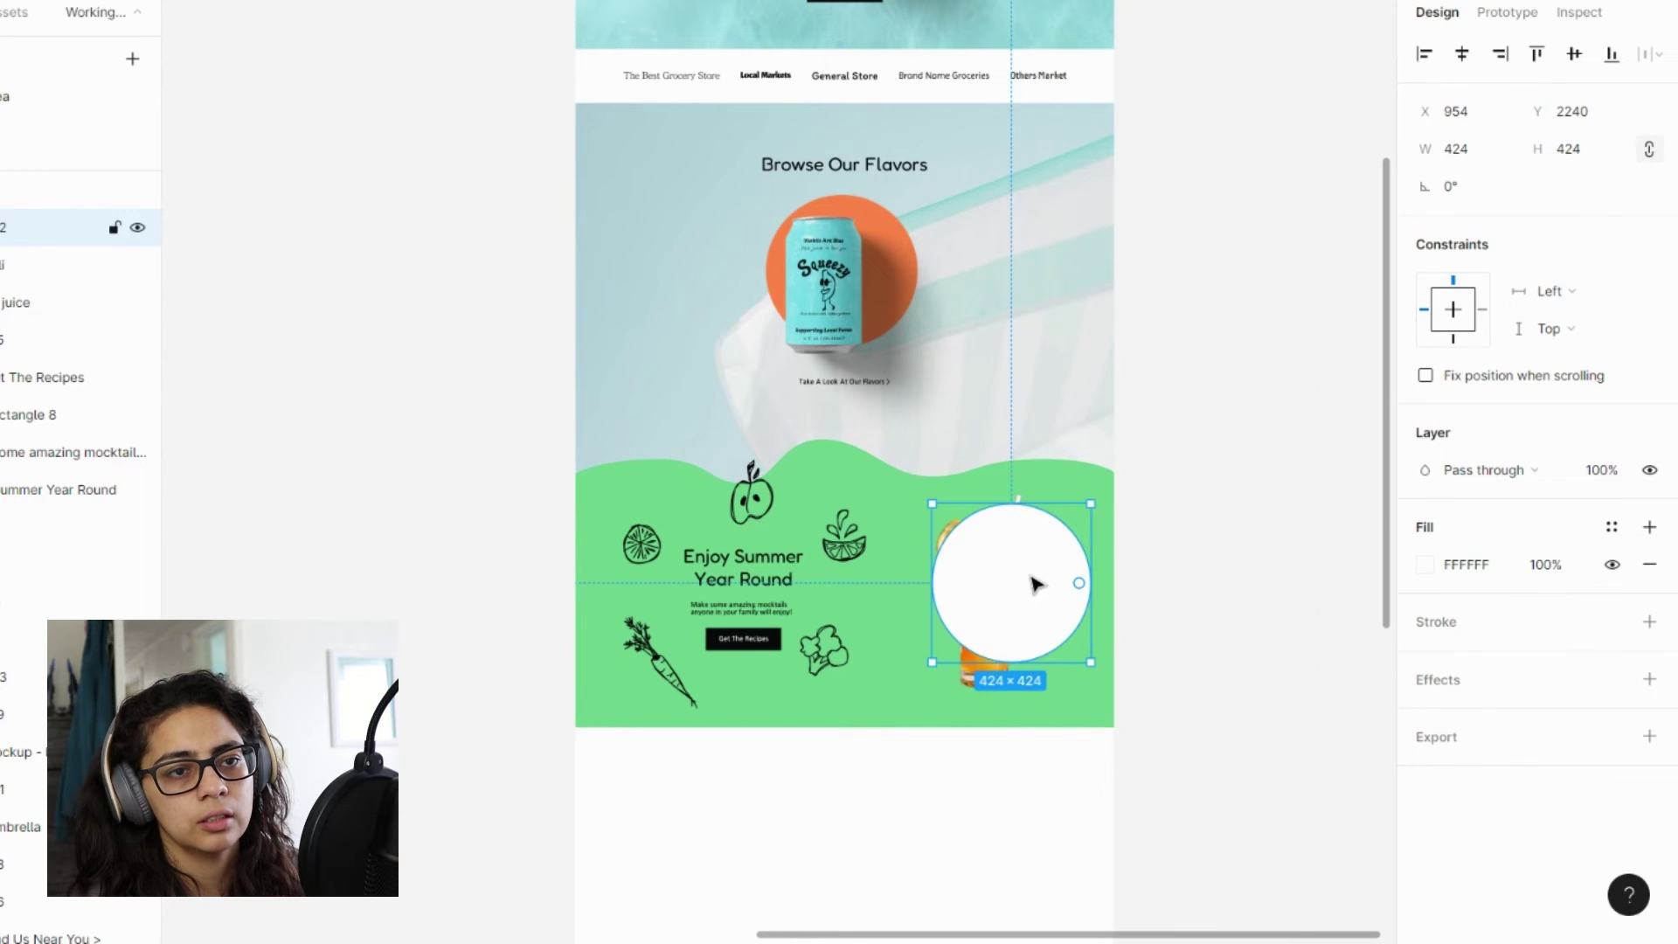
- Enlarge the white circle to about 460 × 460 at X 897, Y 2297 and send it behind the orange juice image
drag(1038, 580, 1015, 620)
drag(1067, 543, 1083, 524)
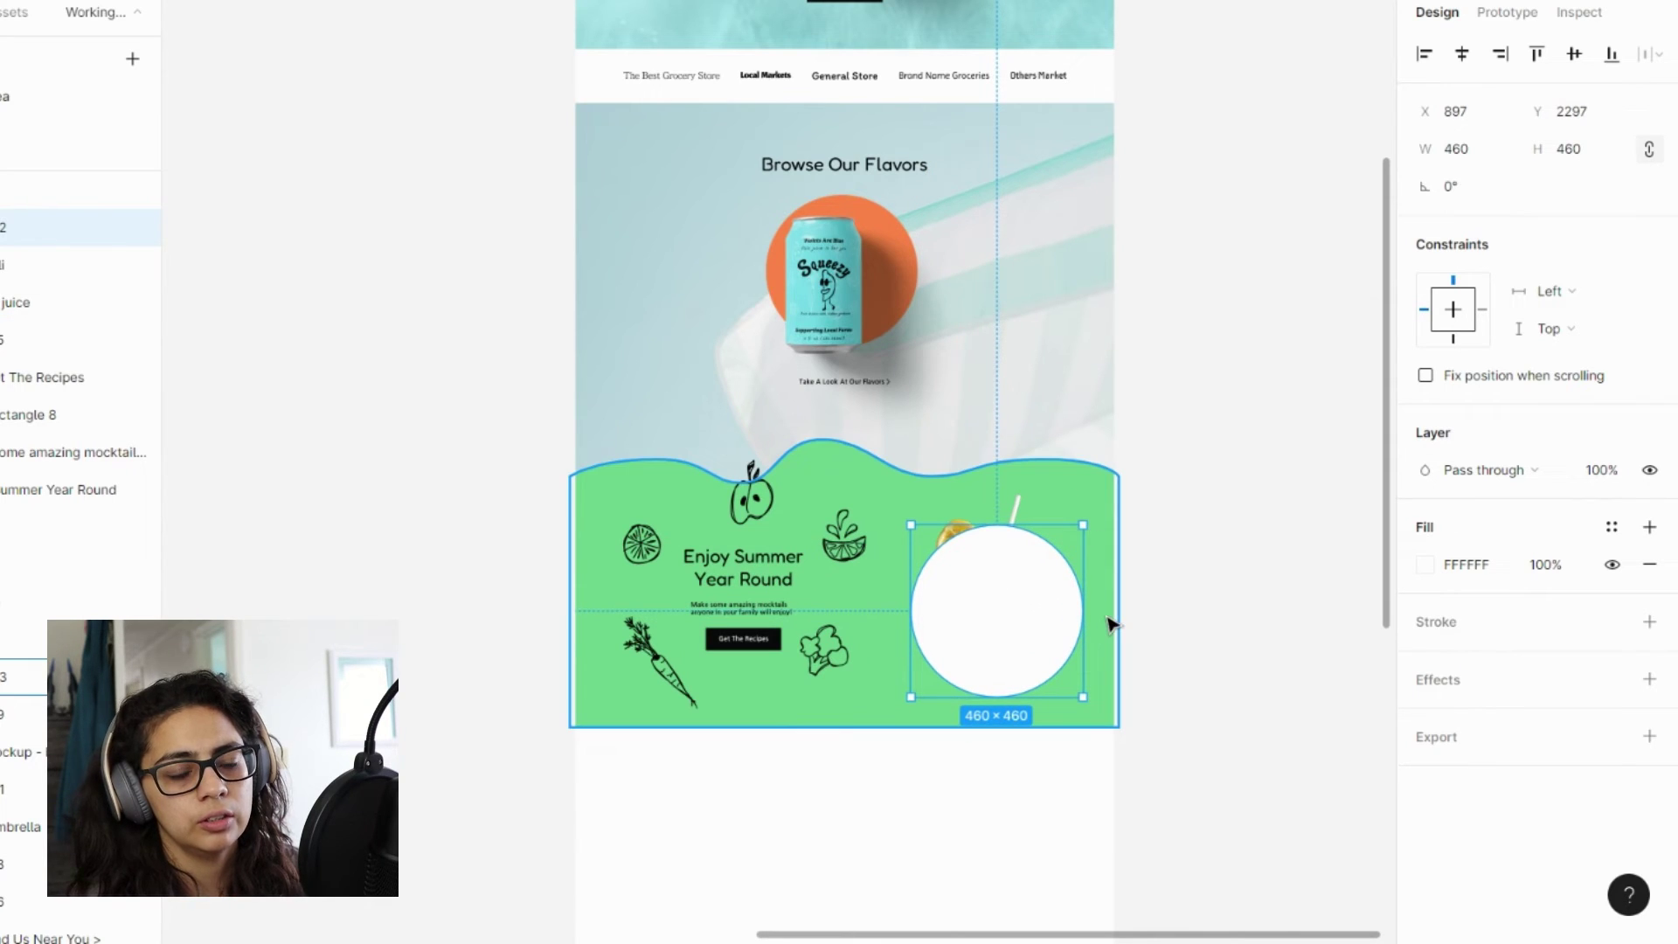
key(ctrl+bracketleft)
key(ctrl+bracketleft)
click(1158, 614)
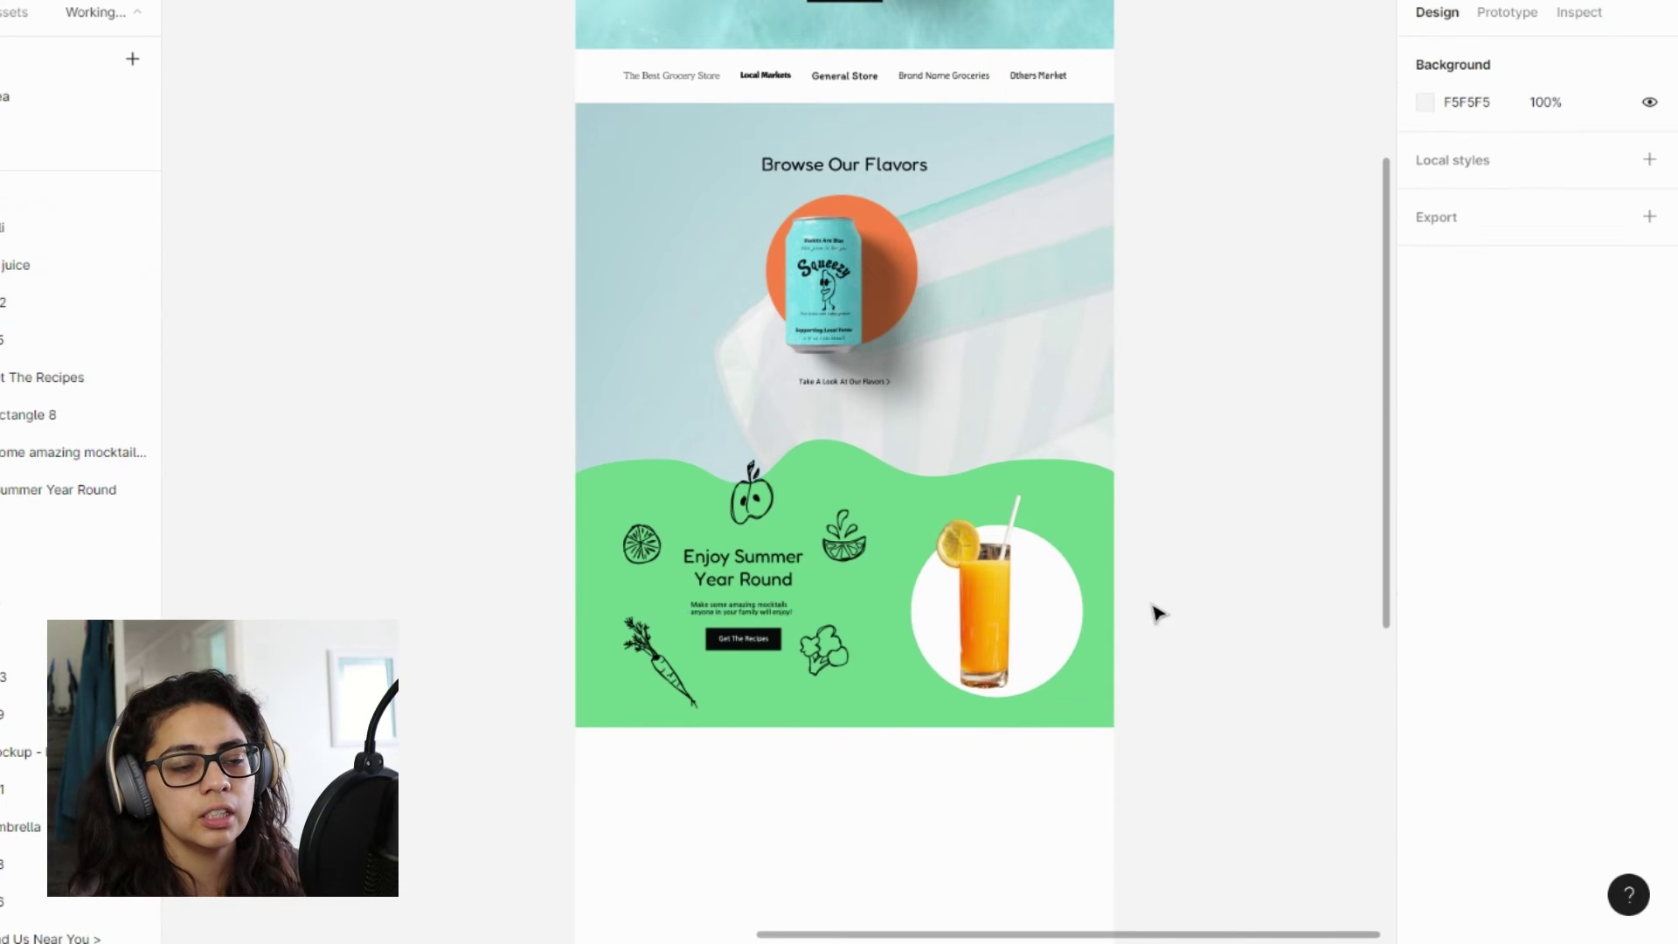
- Replace the orange juice image and its white circle in the green section with the pasted juice-on-circle group
scroll(1217, 648, down, 1)
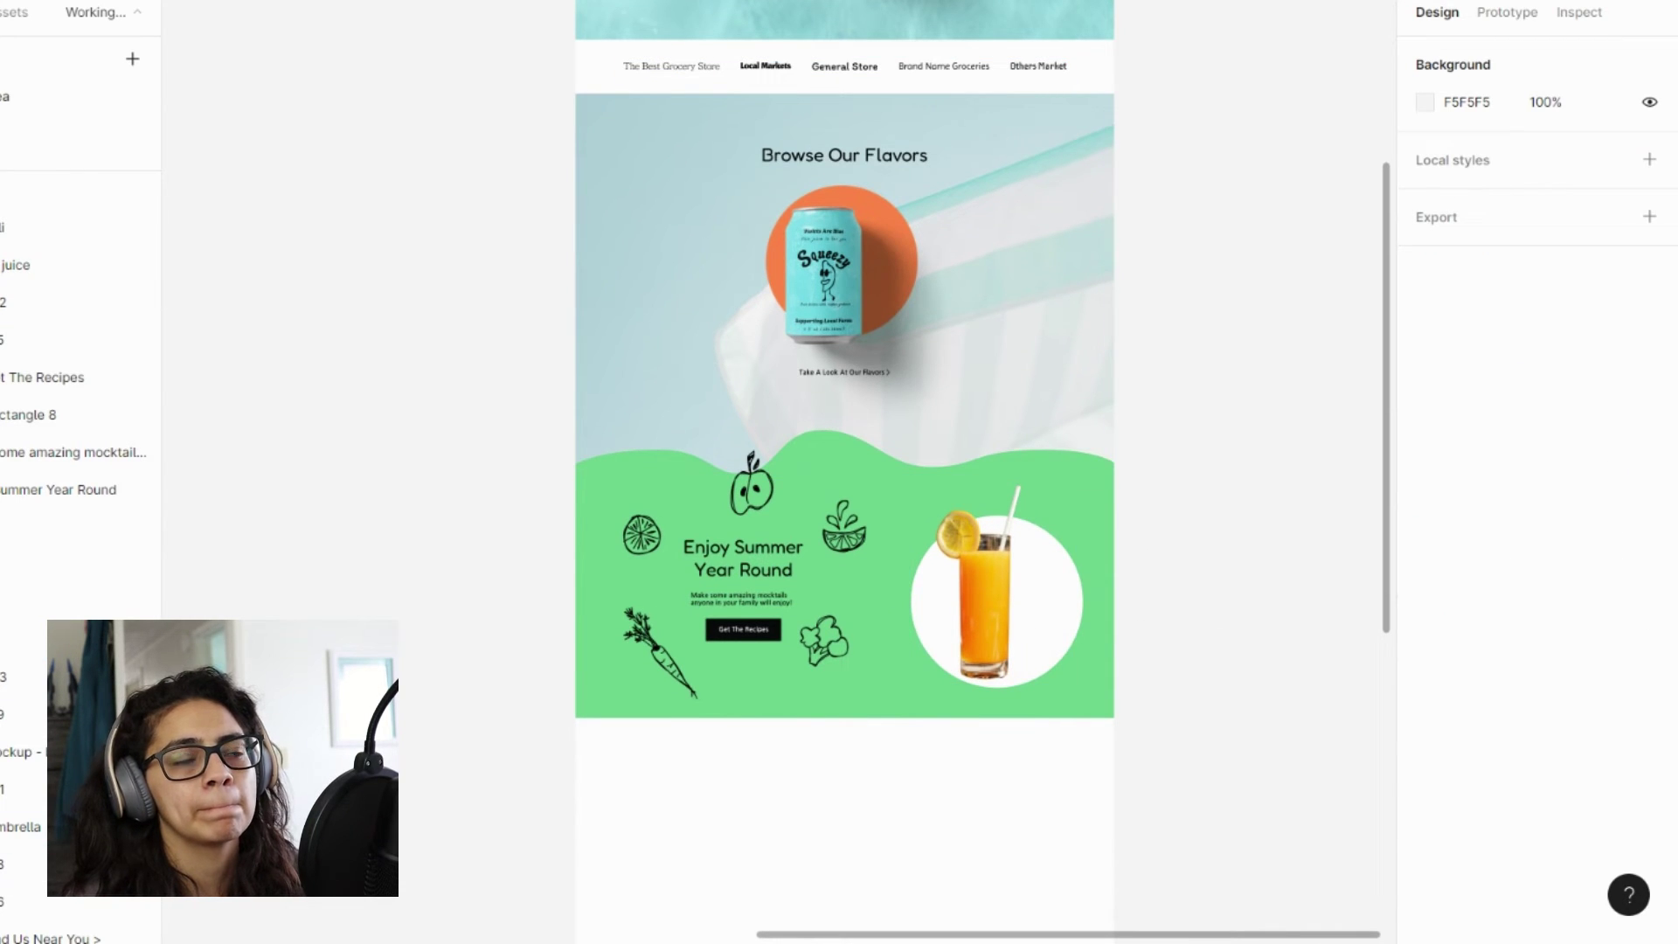
click(1018, 668)
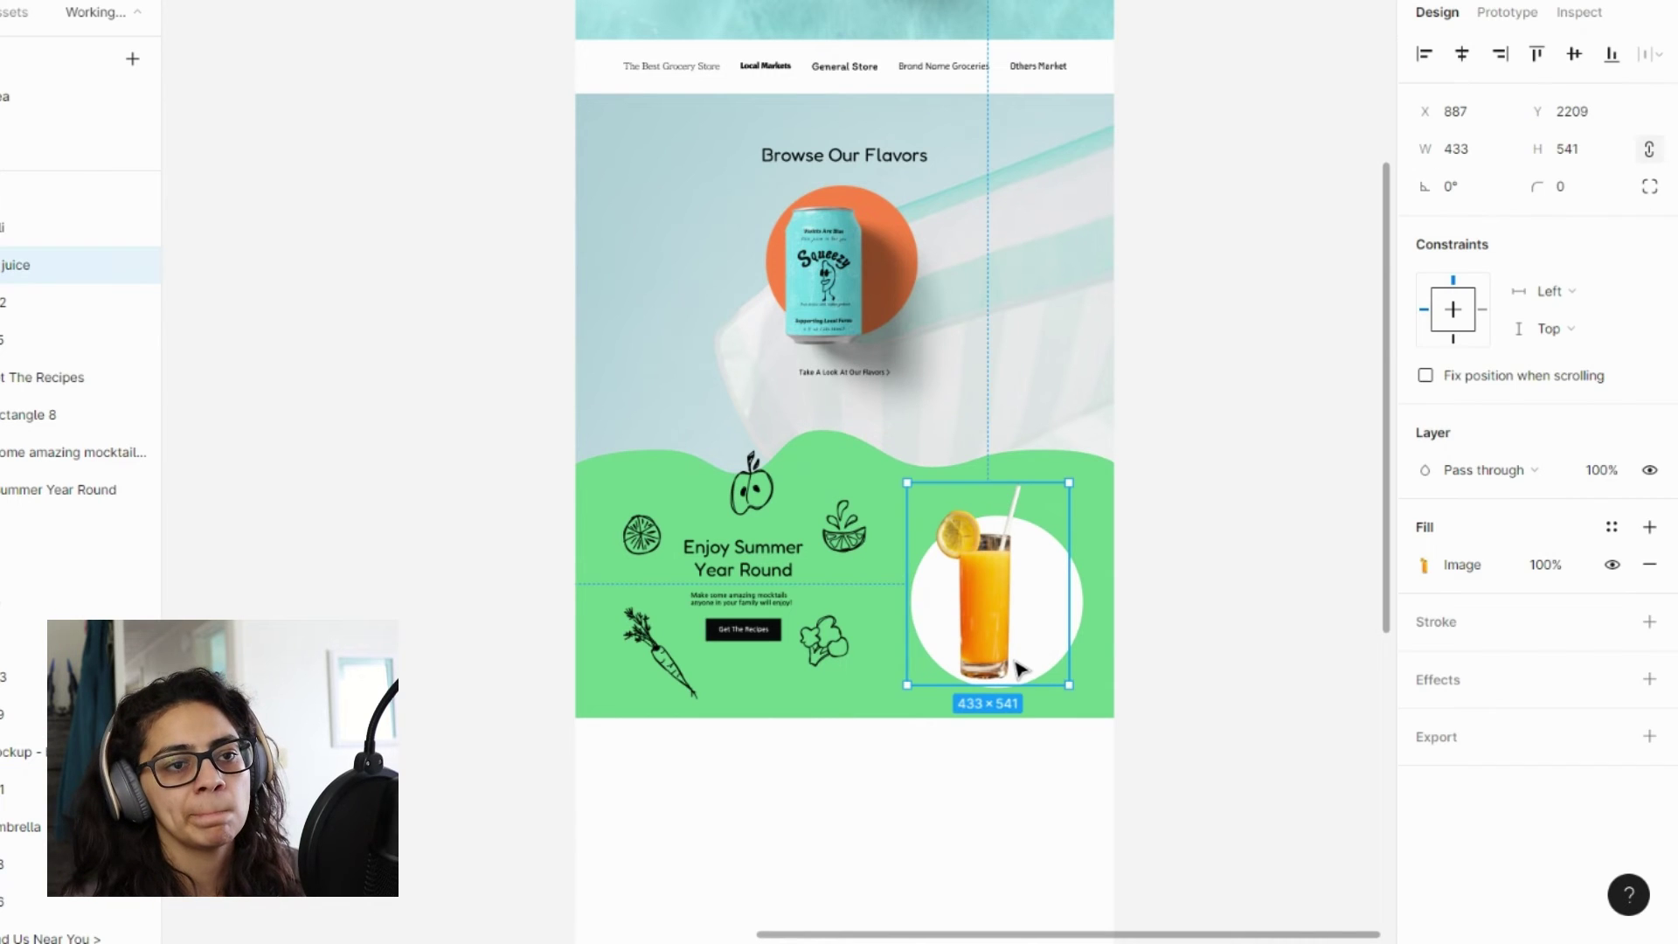
key(Delete)
key(ctrl+v)
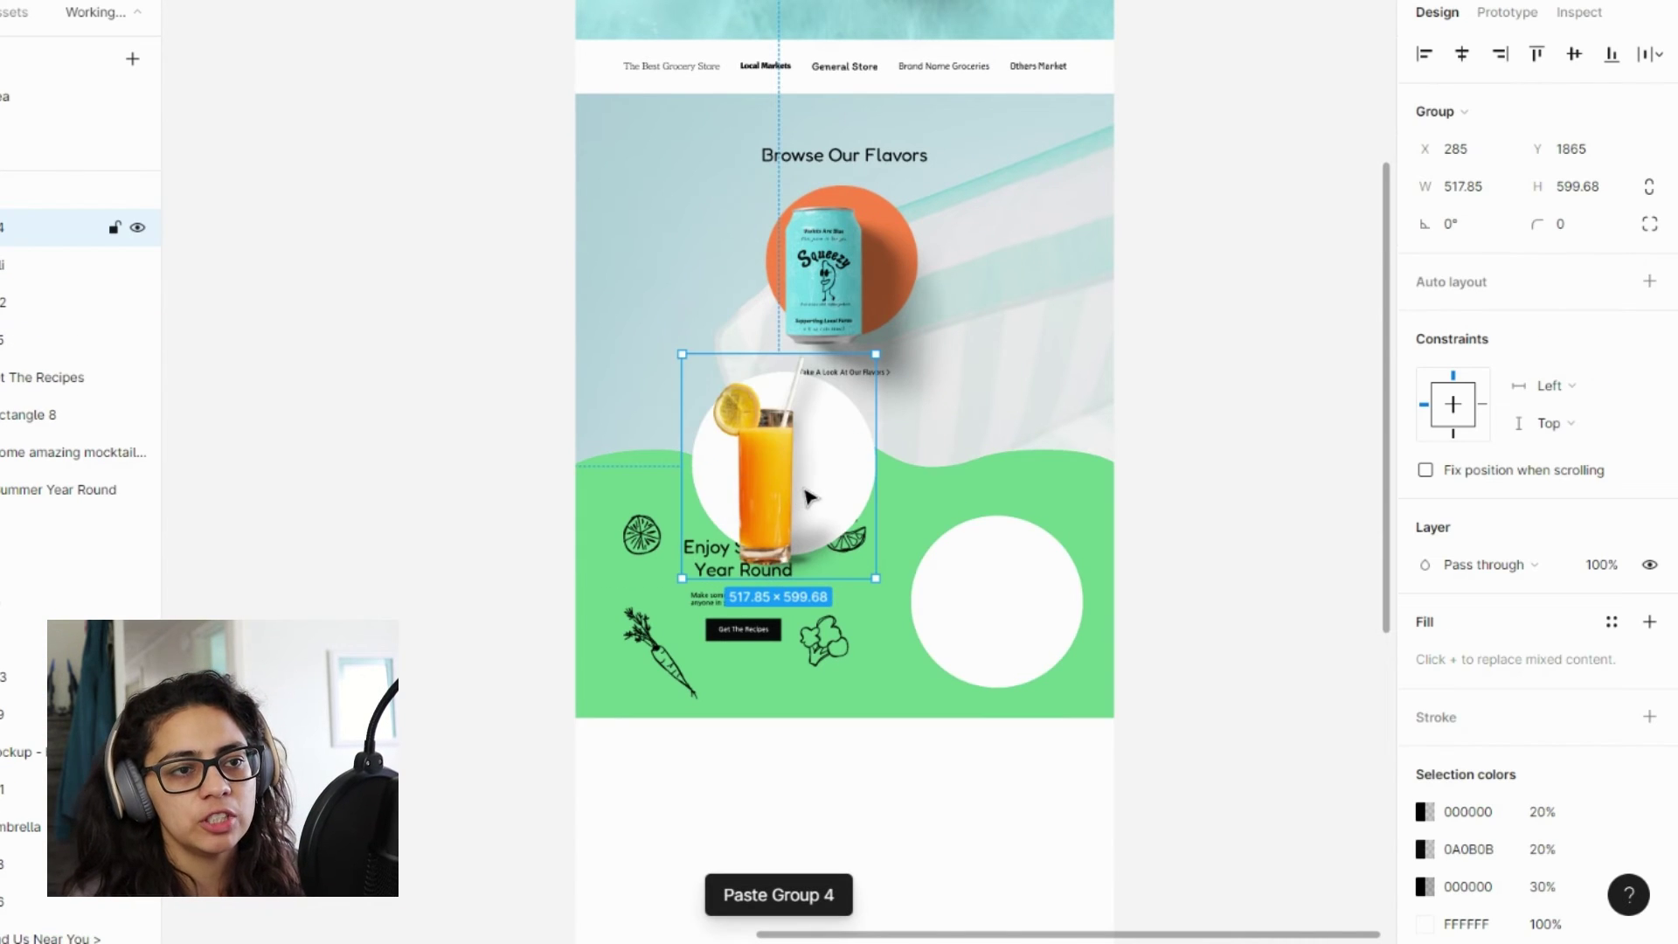
drag(886, 583, 983, 662)
click(1062, 594)
key(Delete)
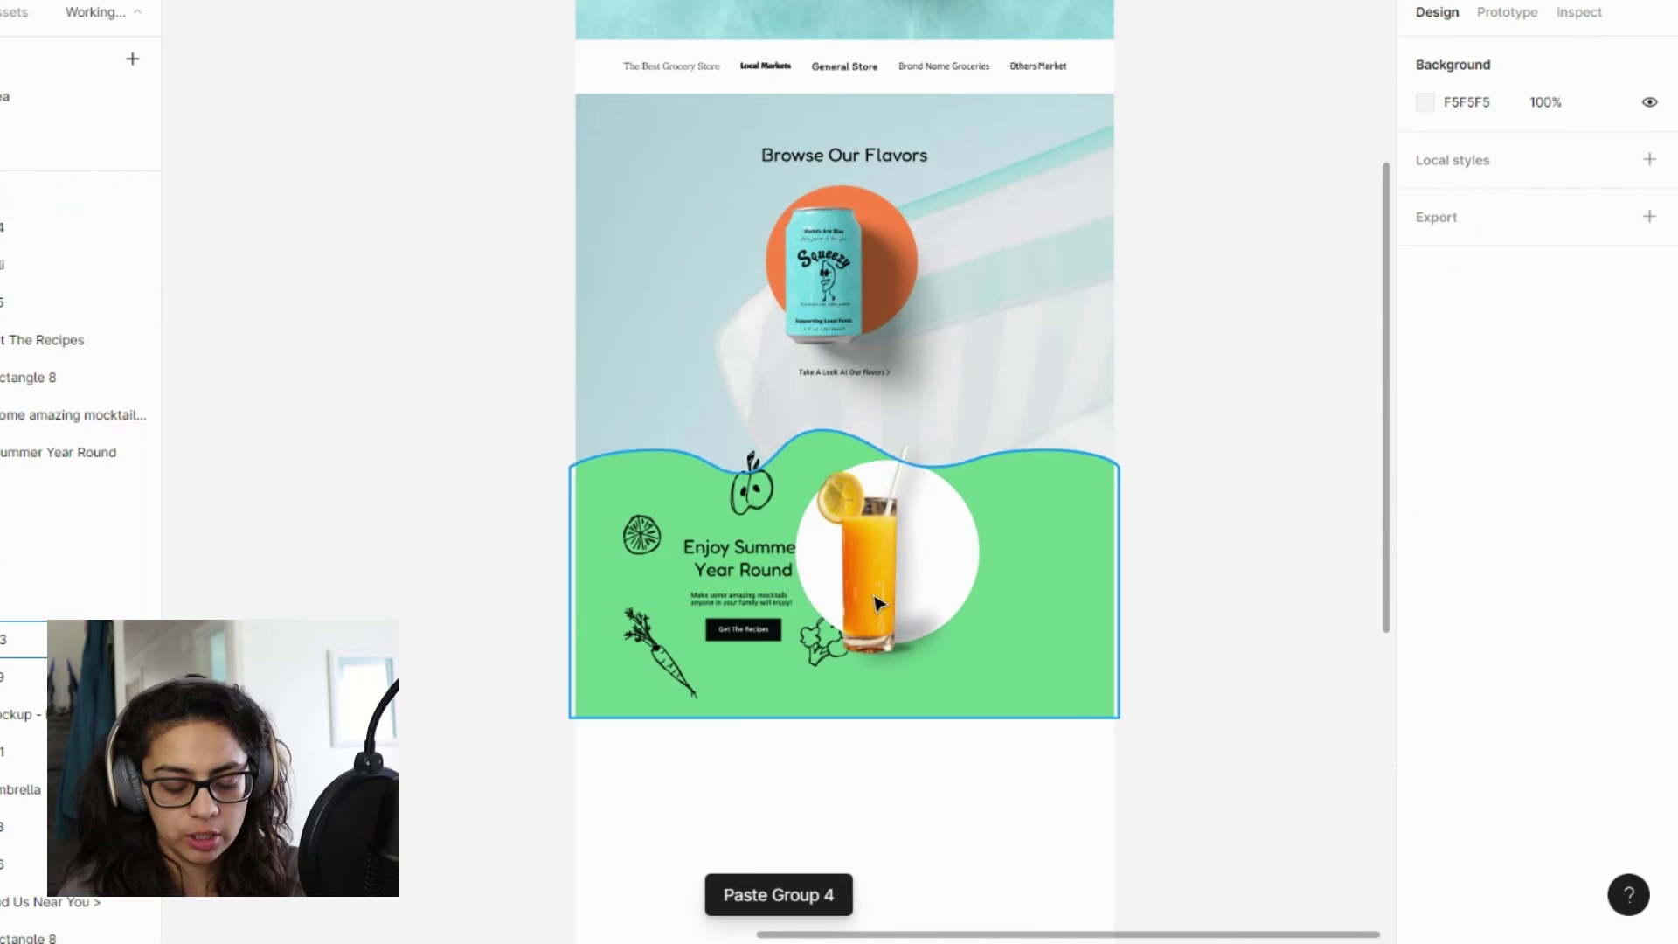
- Position the juice-on-circle group in the right part of the green section, at about X 821, Y 2201
drag(875, 612, 974, 641)
scroll(1098, 629, up, 5)
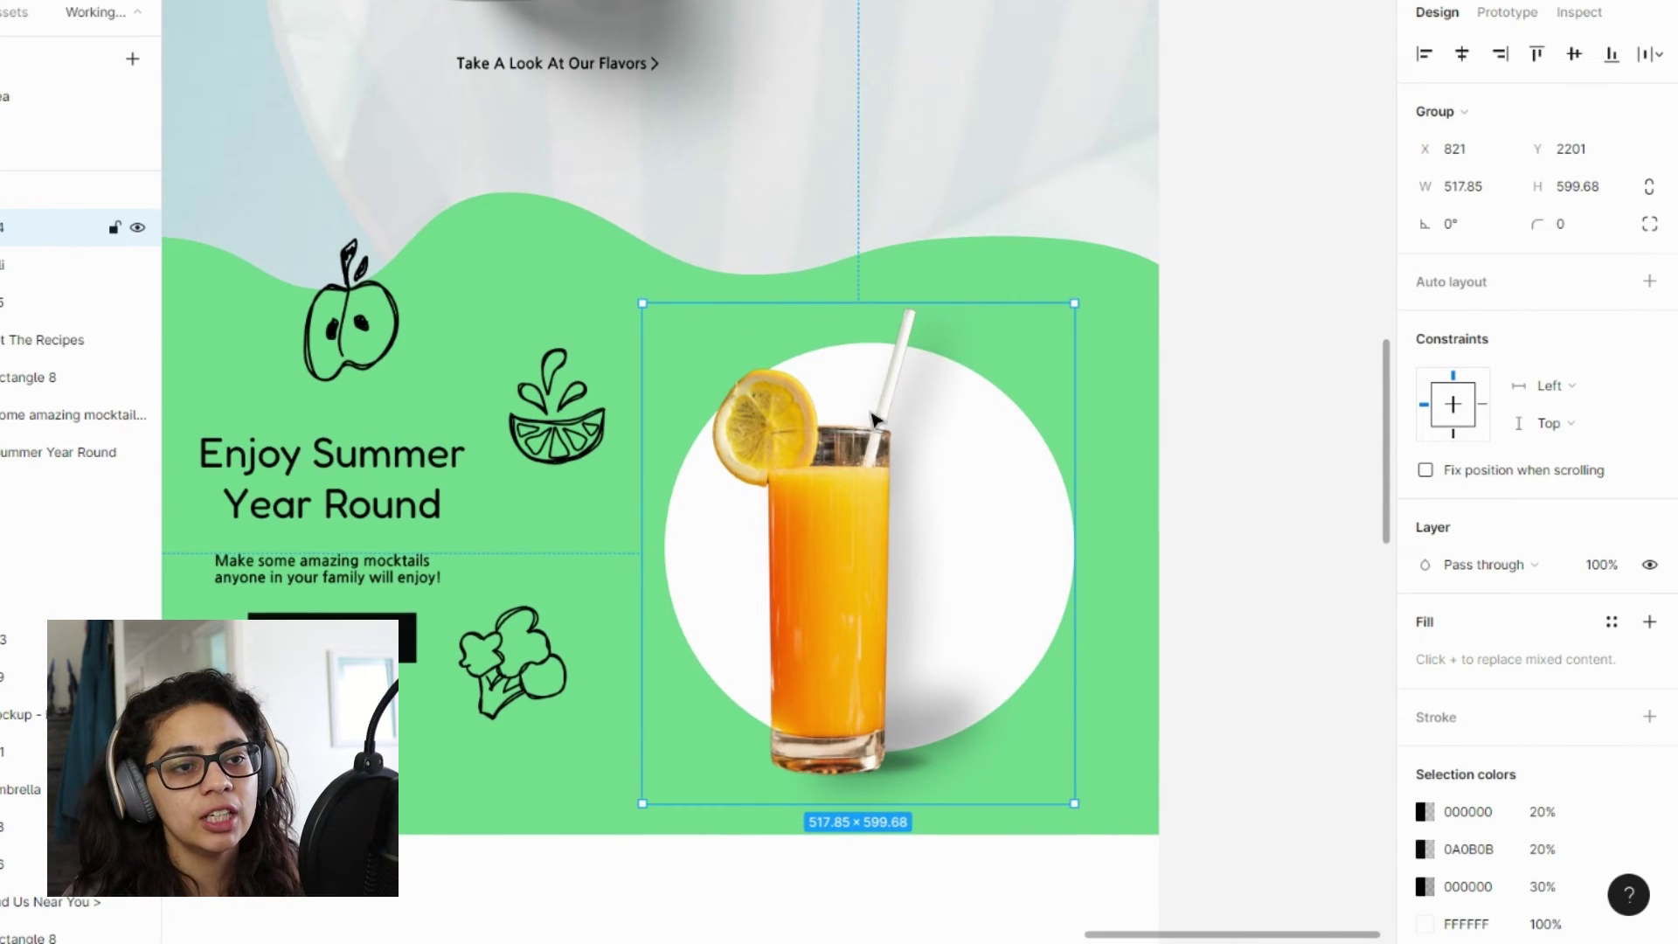
scroll(875, 418, down, 5)
click(1159, 604)
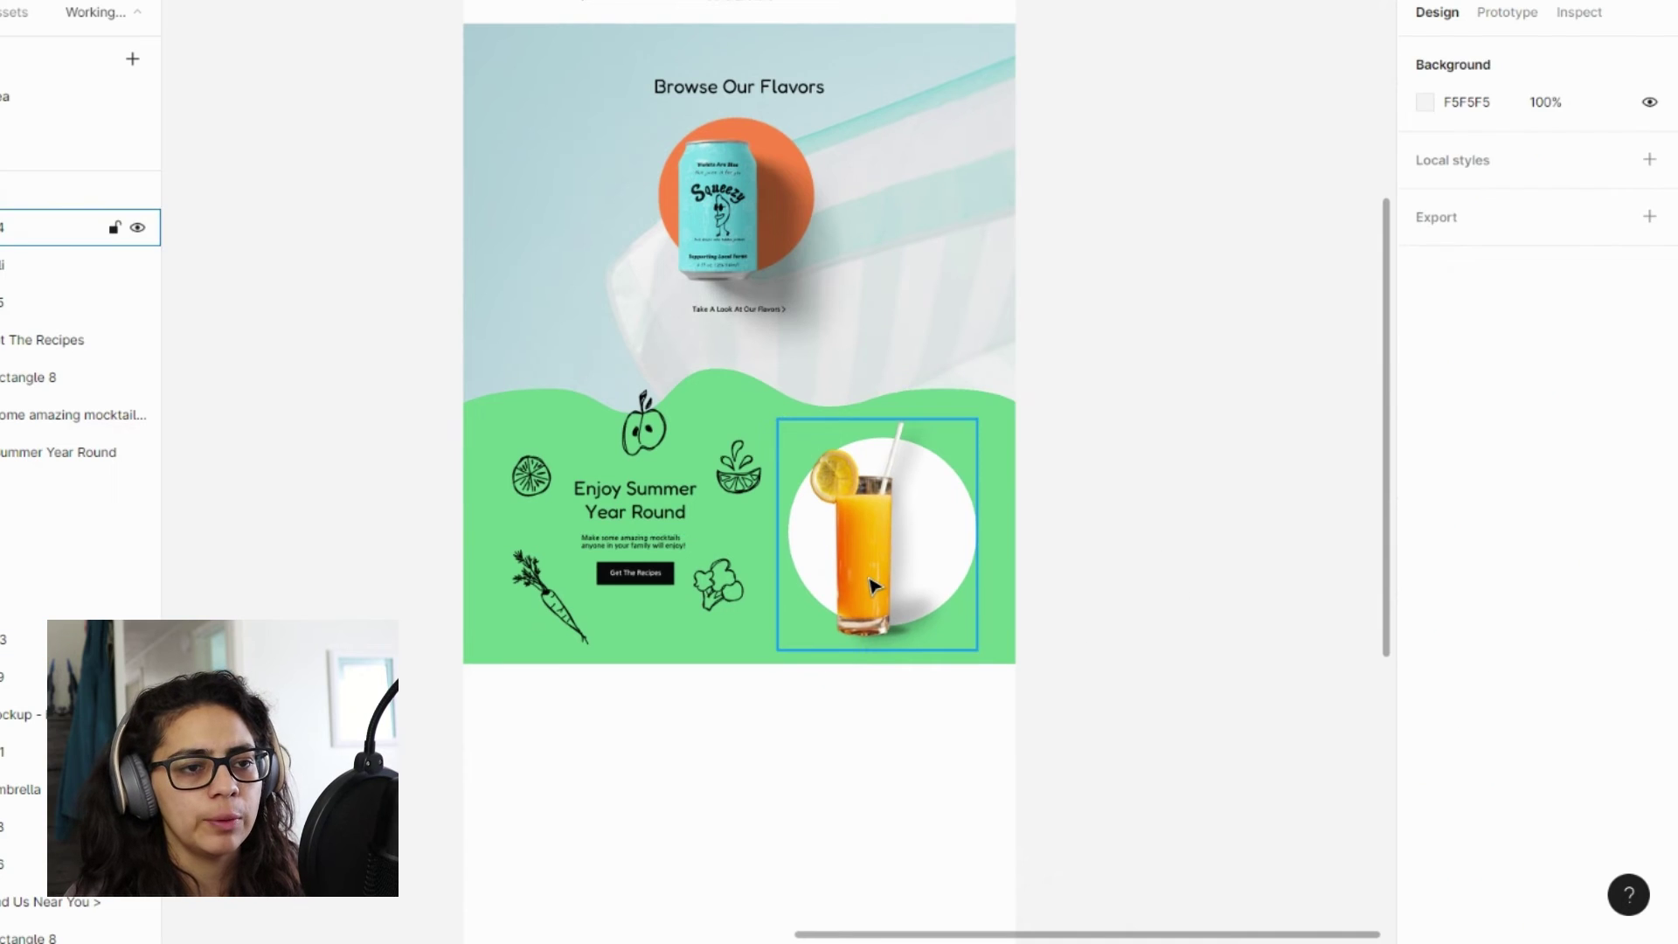
drag(871, 578, 867, 577)
click(1151, 601)
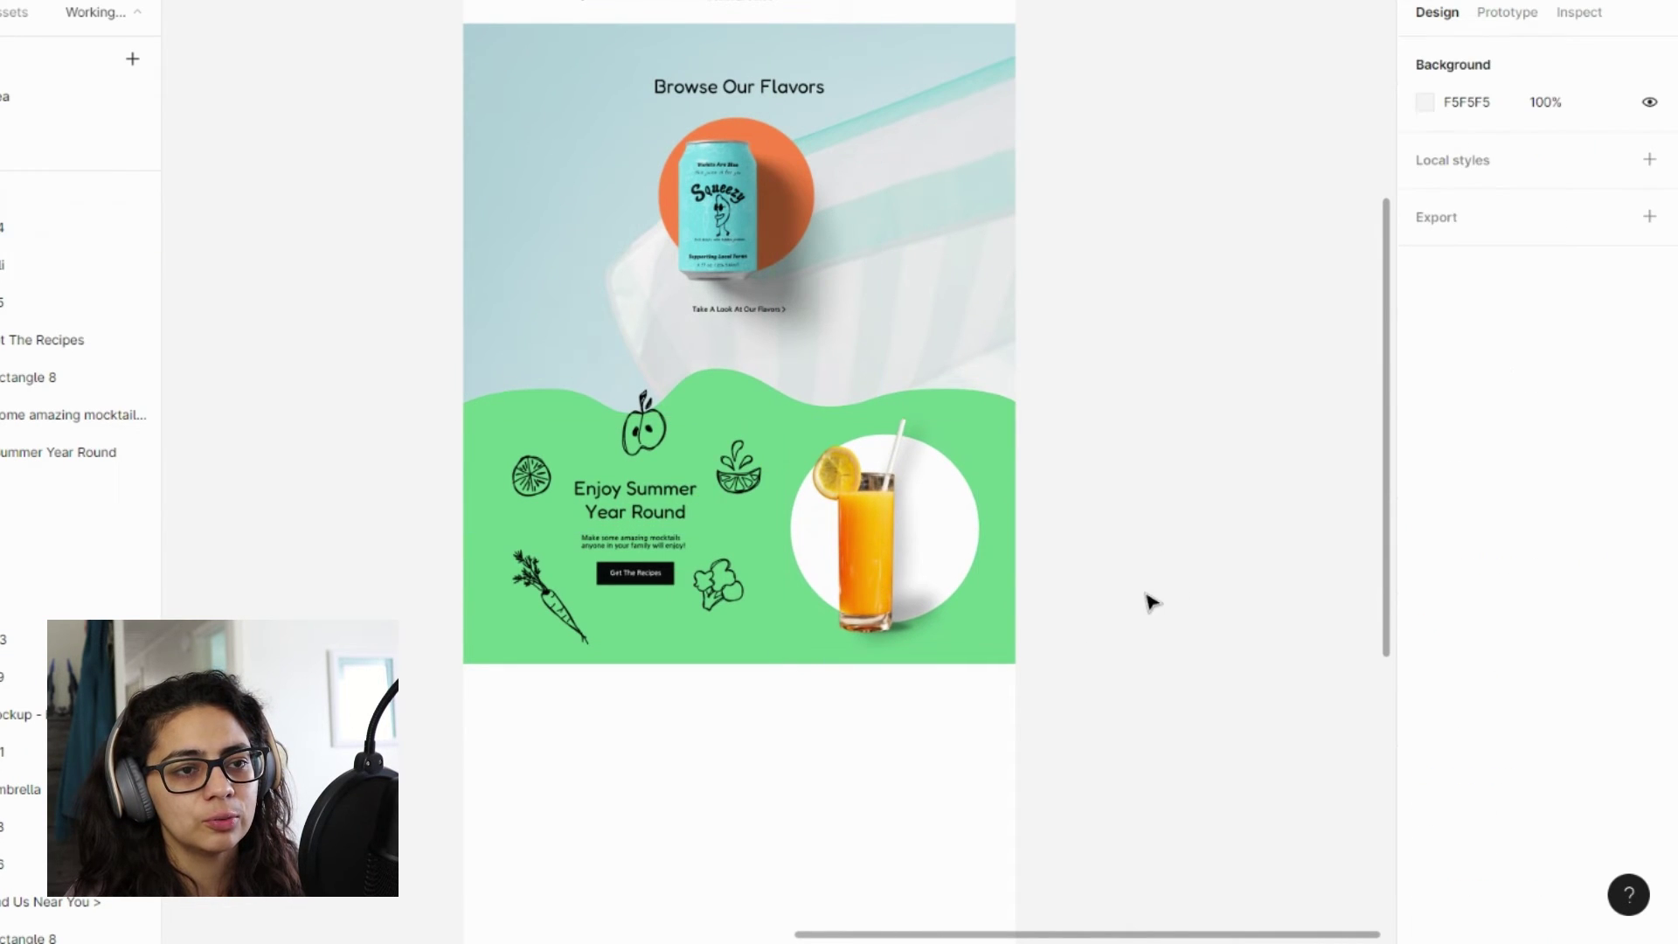
scroll(1151, 601, up, 3)
scroll(1151, 601, down, 3)
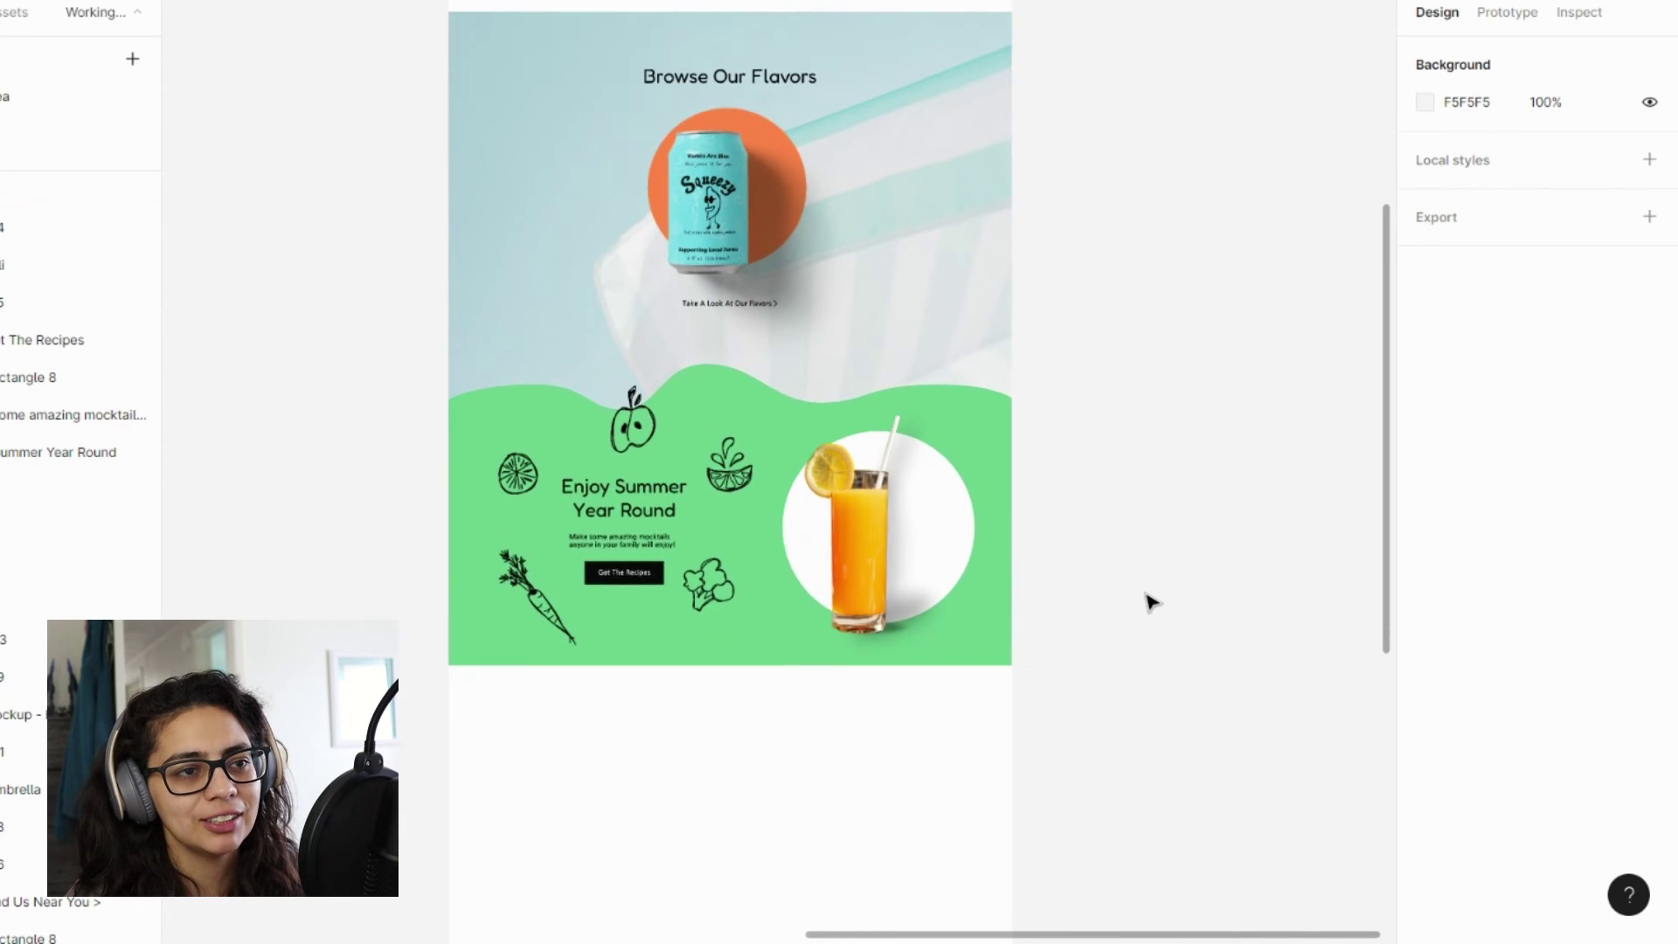
- Rearrange the illustrations around the mocktail text: apple further up and left, splashing citrus slice slightly up and left, broccoli at about X 629, Y 2496
scroll(1151, 602, up, 2)
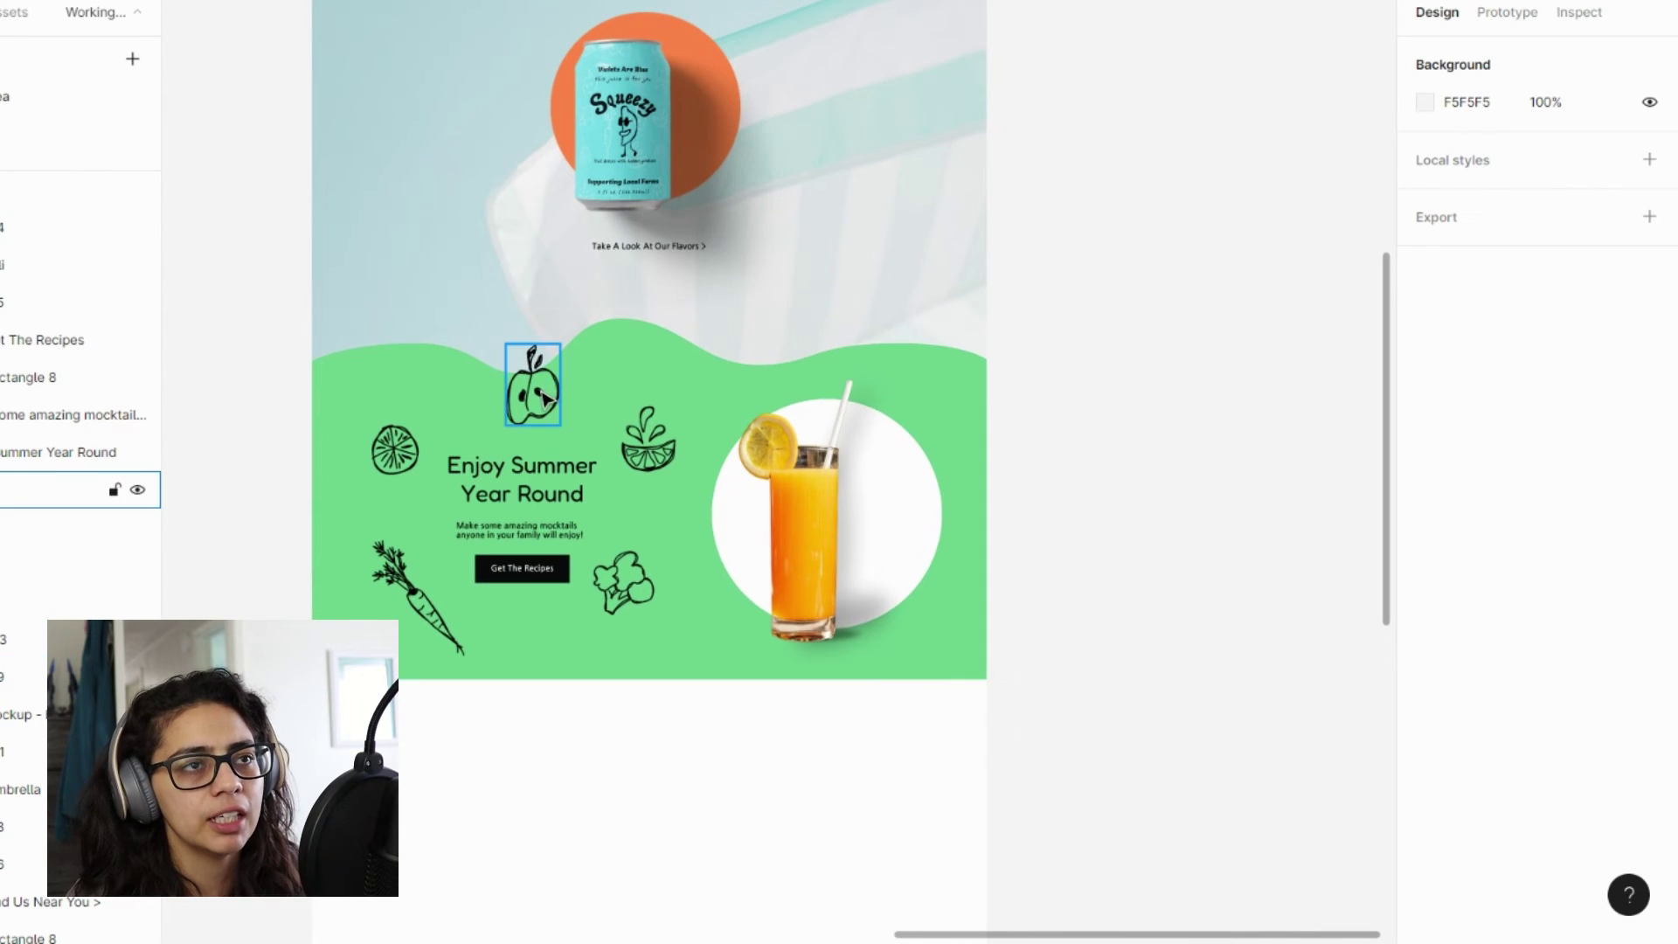
drag(543, 398, 549, 395)
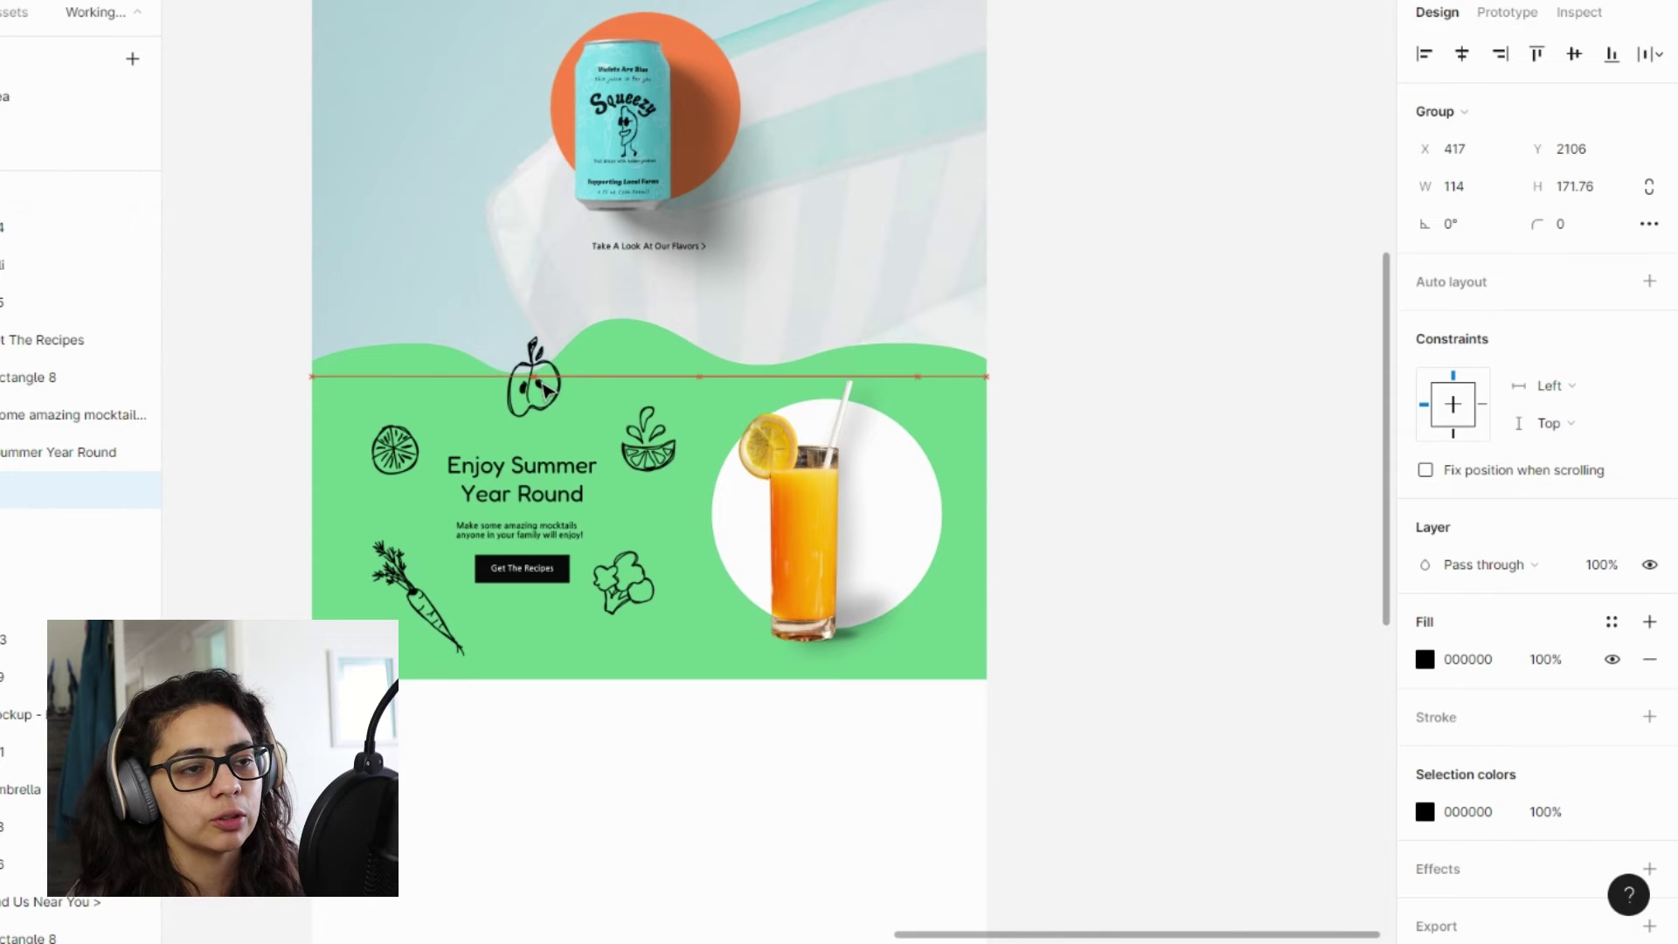
drag(647, 437, 493, 376)
click(601, 412)
drag(602, 412, 591, 396)
drag(642, 605, 655, 572)
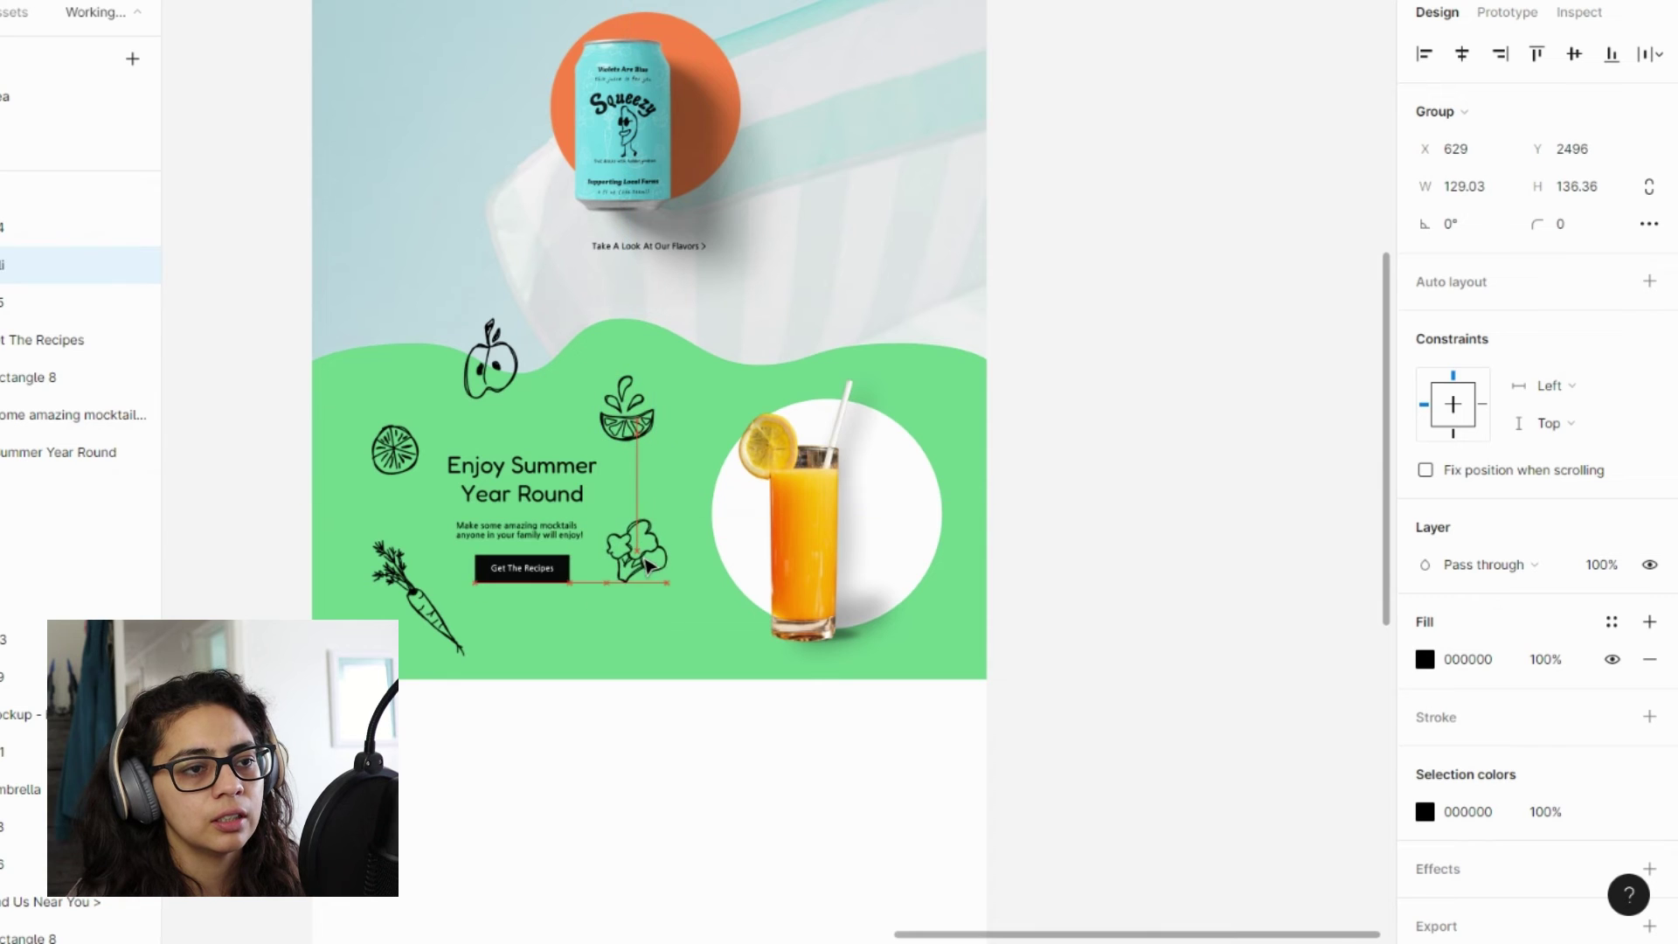
click(1173, 668)
scroll(1173, 667, down, 2)
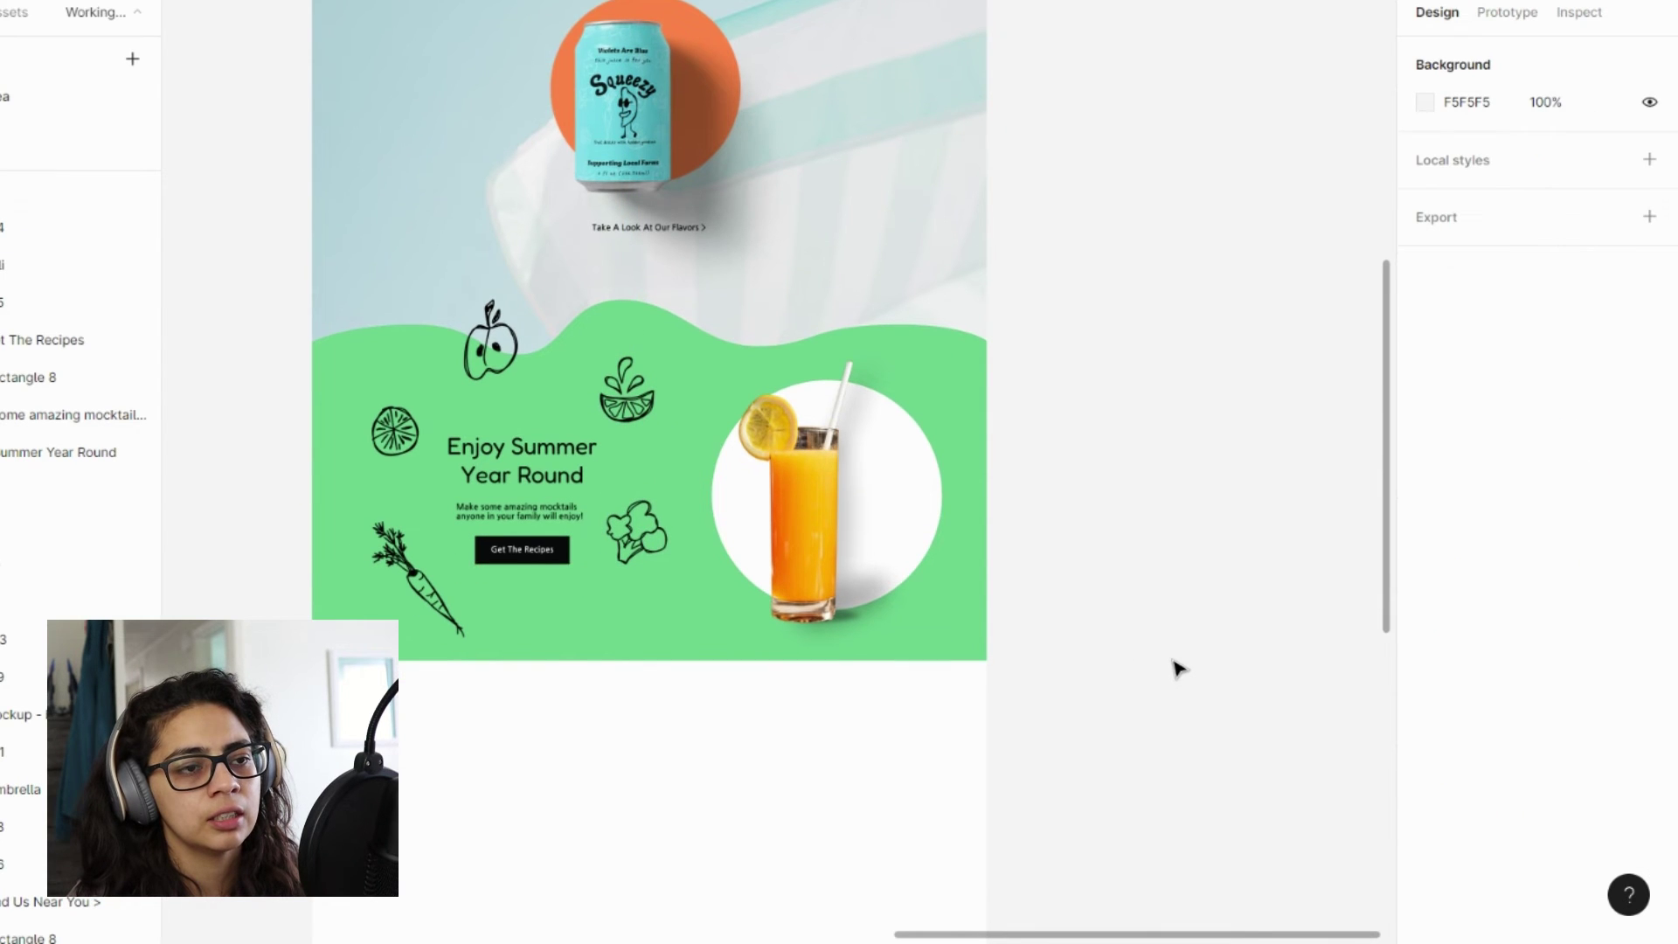
- Review the page sections, the blank area below the green wave and the images available on the asset board
scroll(557, 385, up, 3)
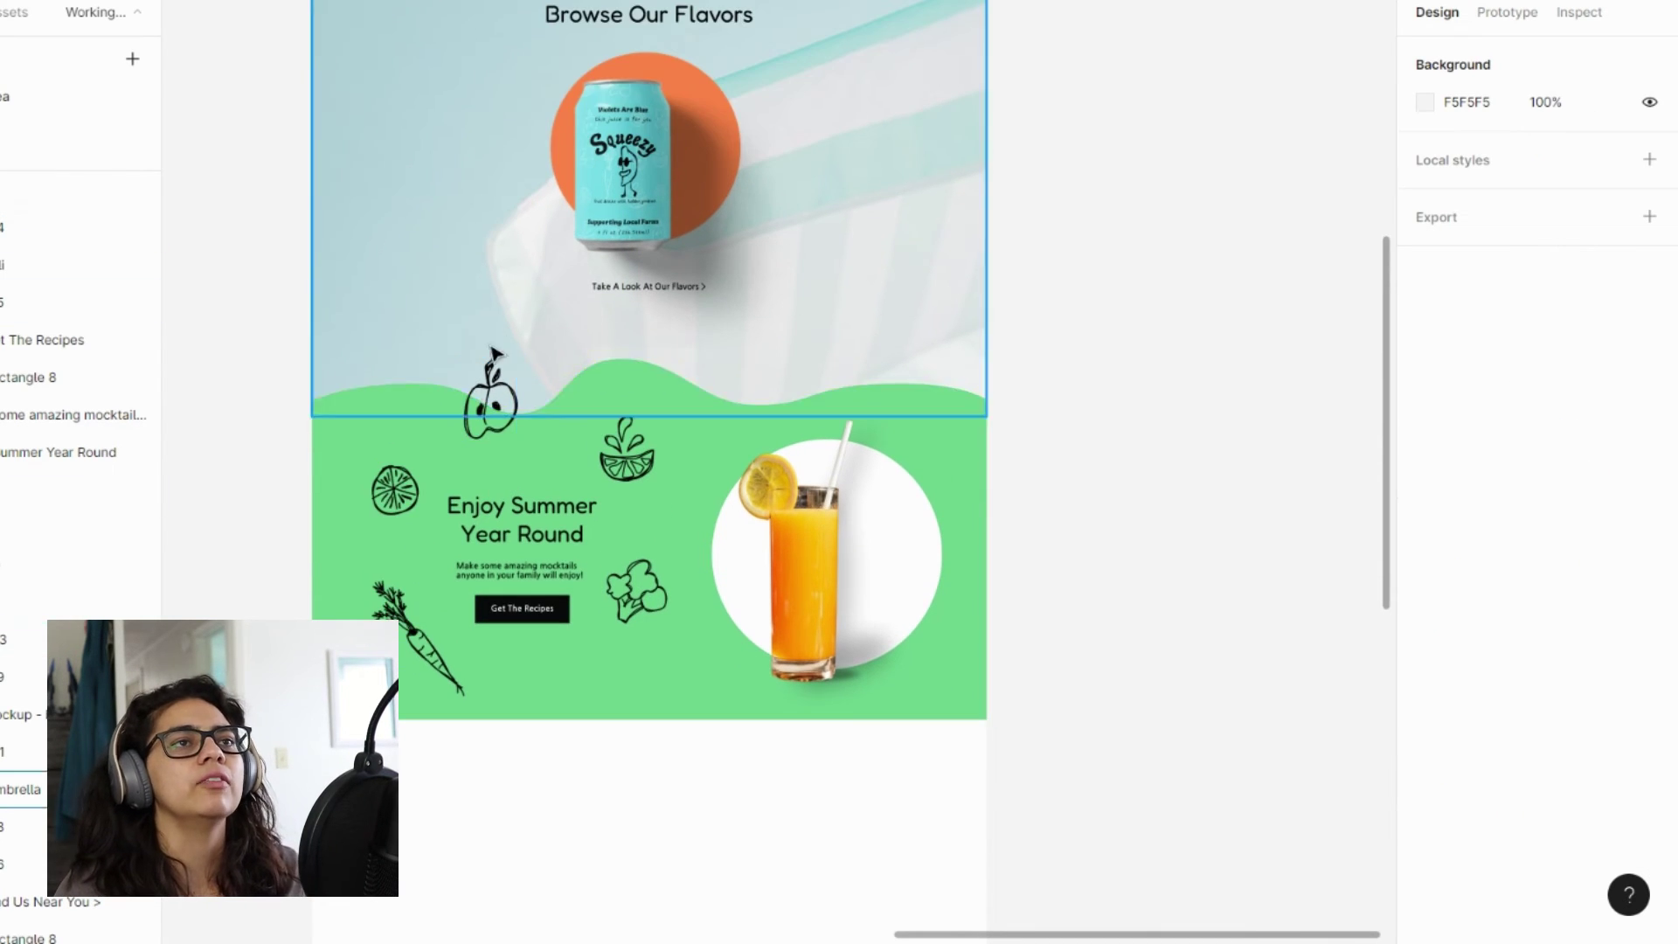
scroll(562, 446, up, 2)
scroll(573, 330, down, 6)
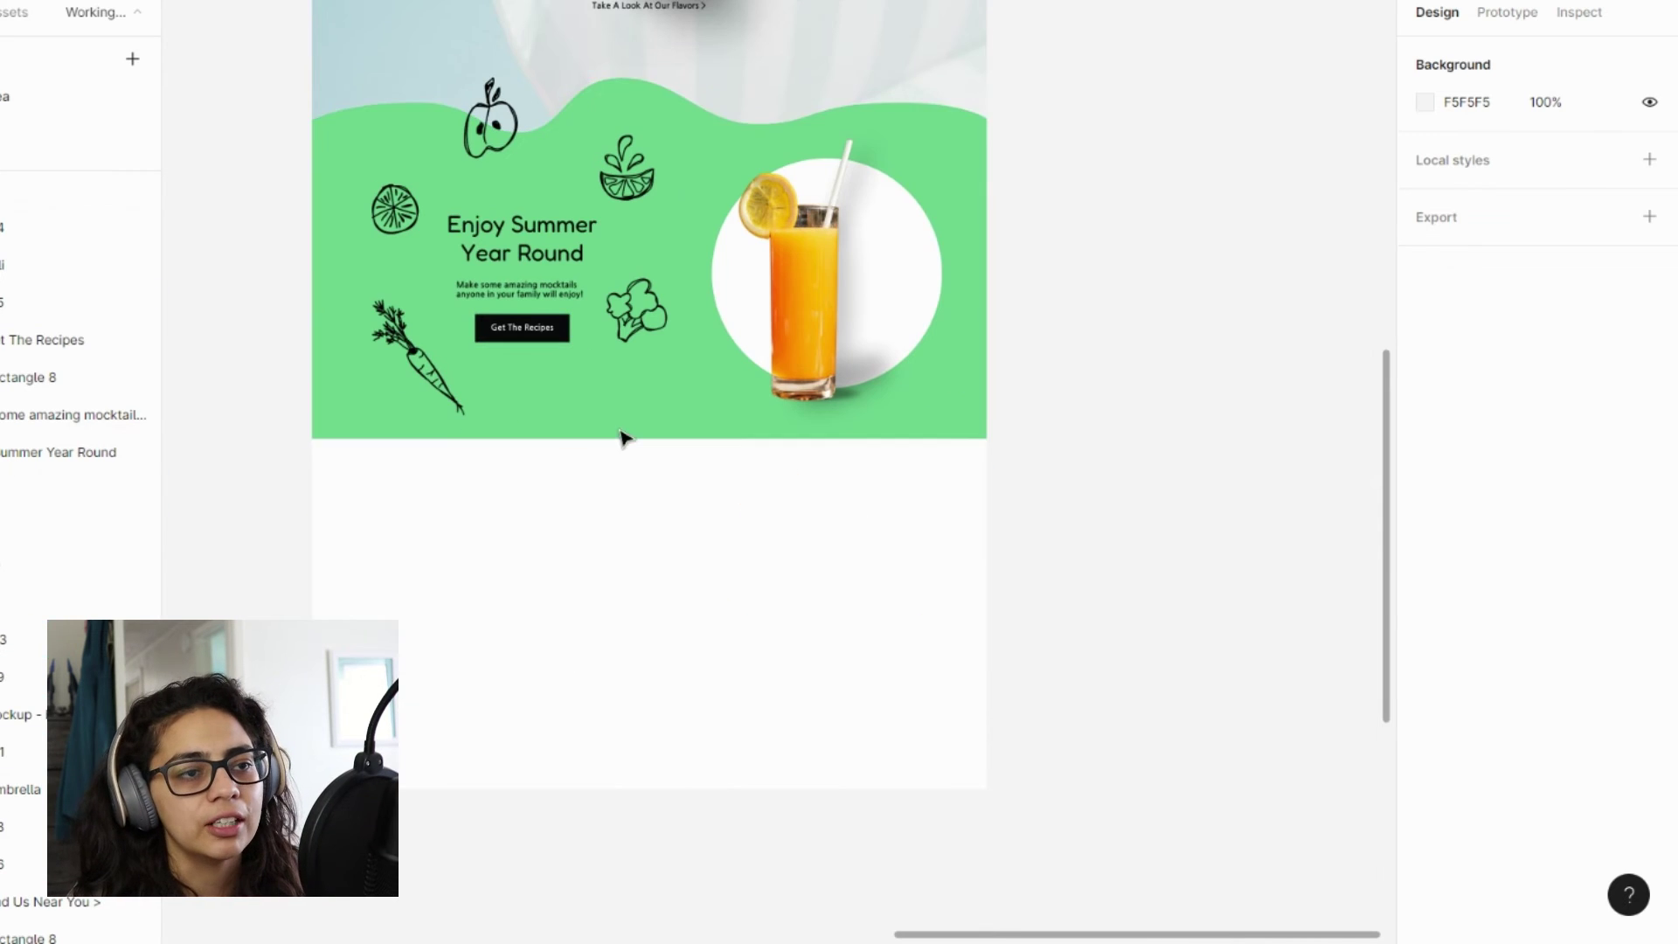
scroll(696, 633, down, 3)
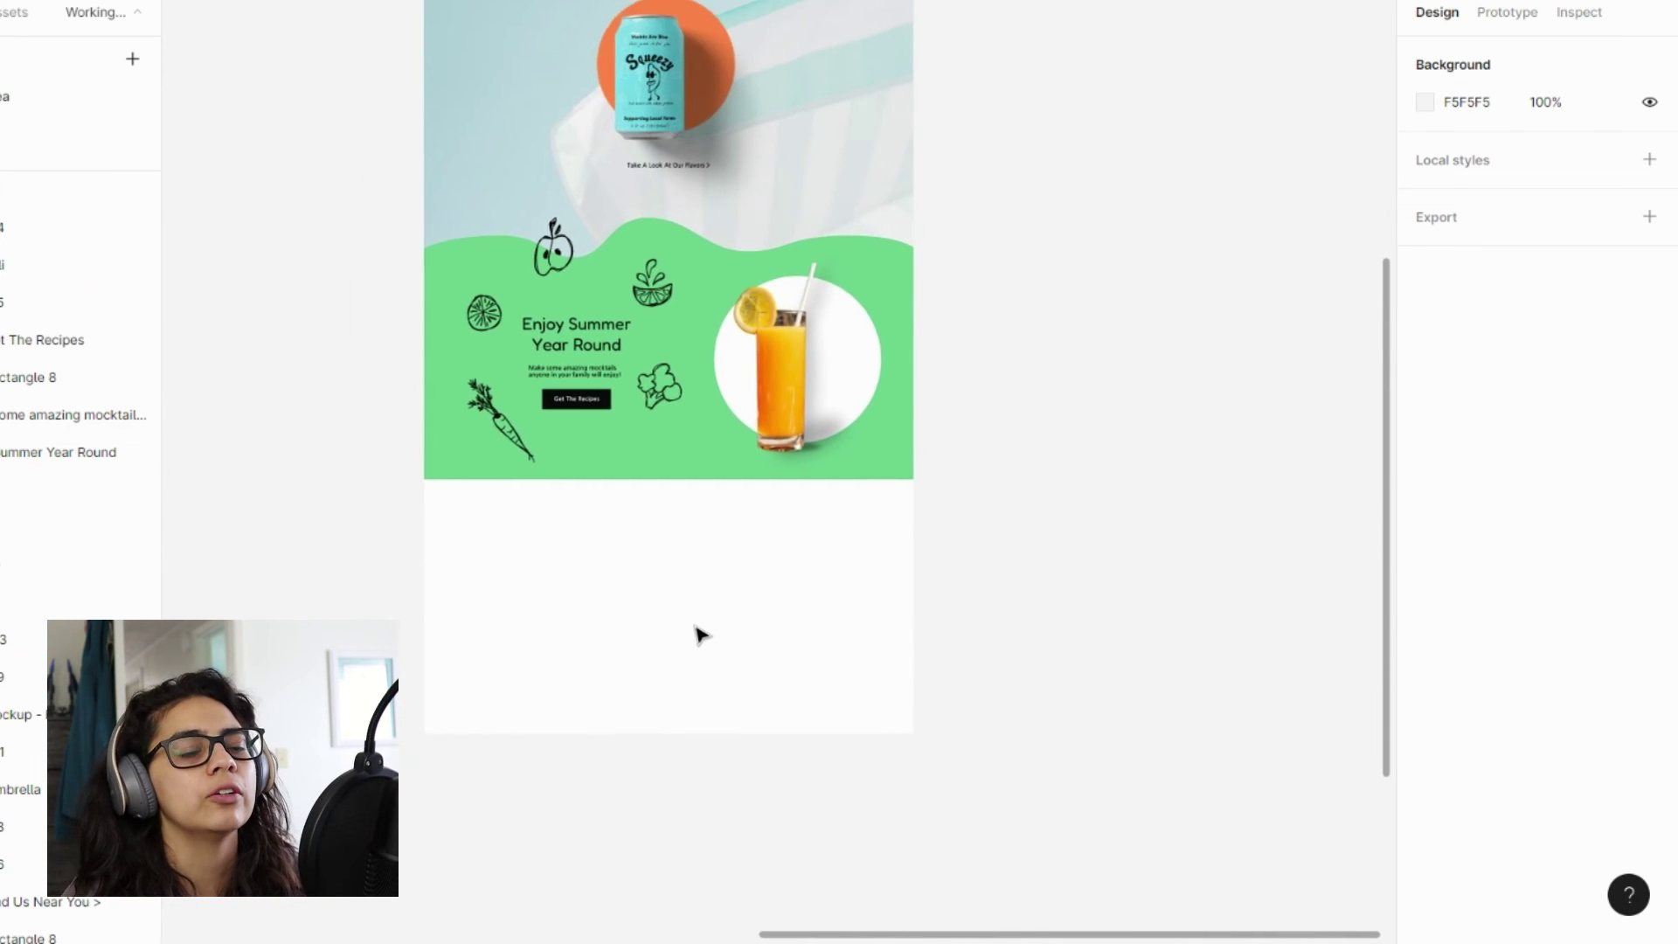
scroll(699, 634, left, 10)
scroll(699, 634, left, 4)
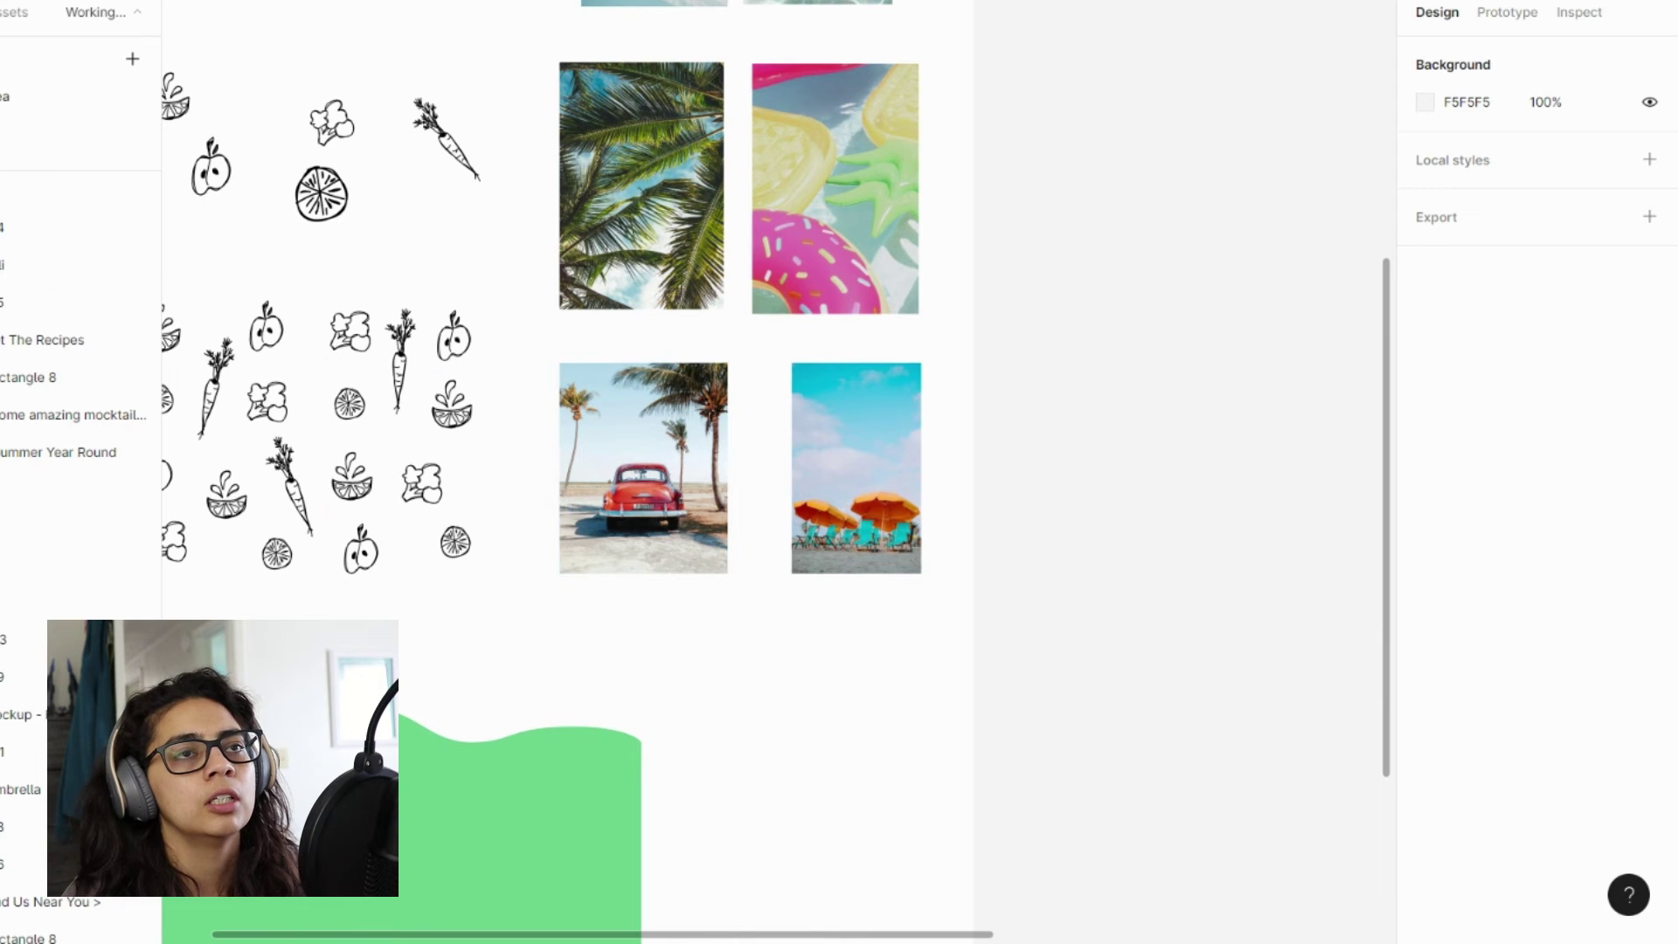
scroll(1120, 611, down, 5)
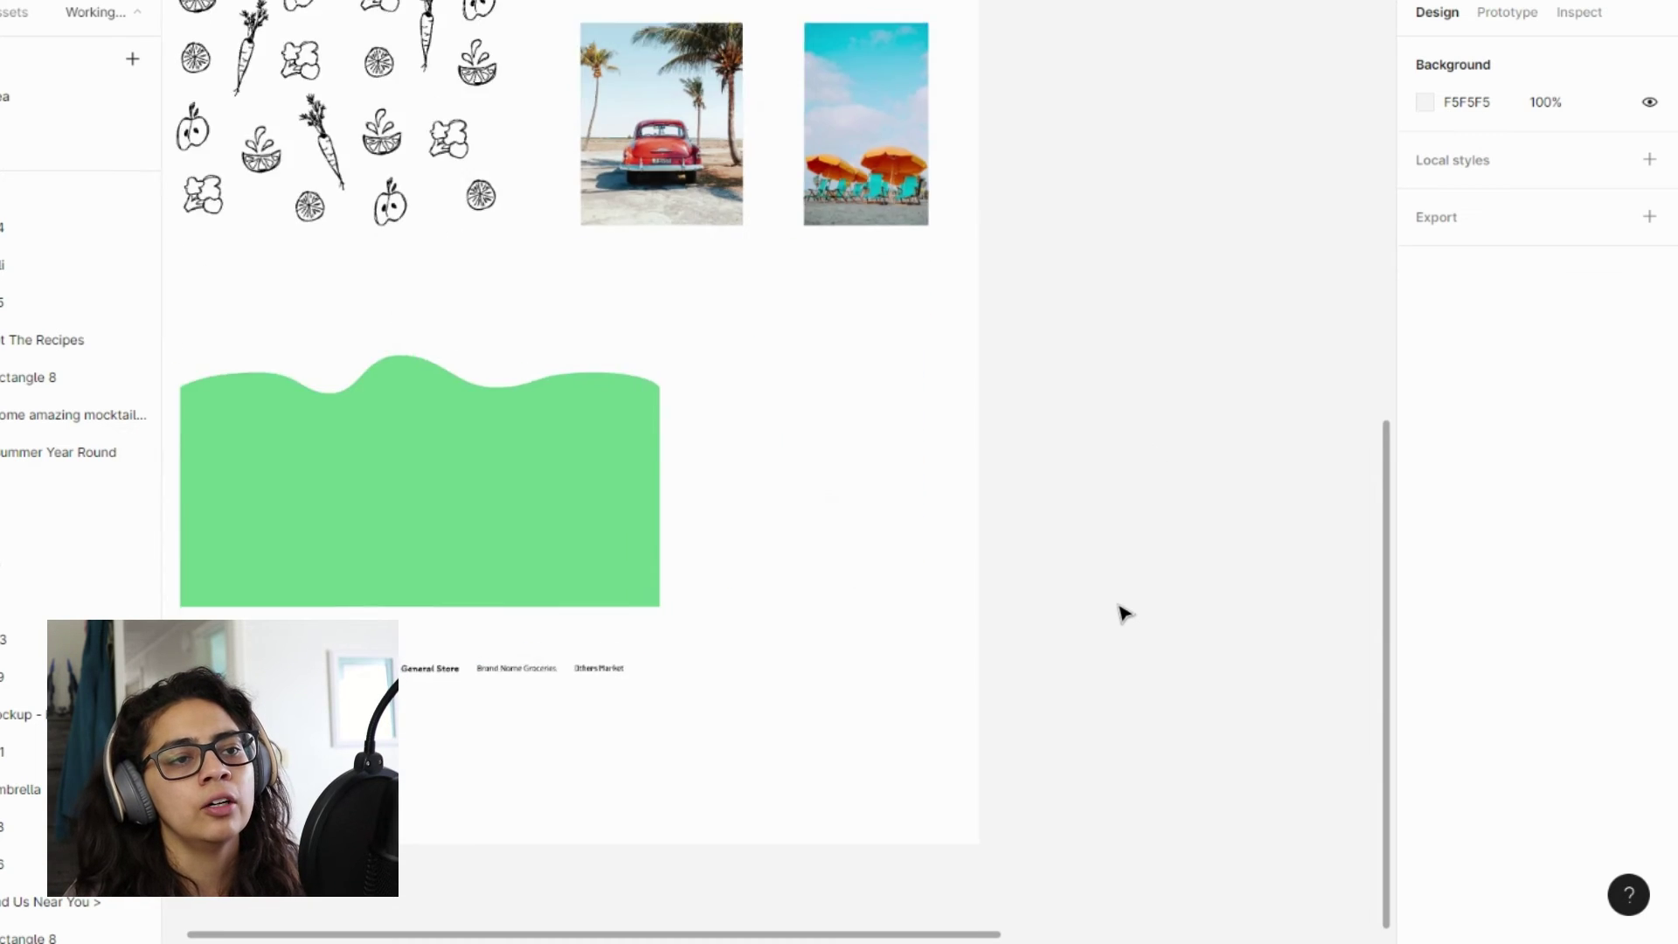
scroll(1120, 611, down, 3)
scroll(1121, 611, right, 10)
scroll(1125, 614, left, 10)
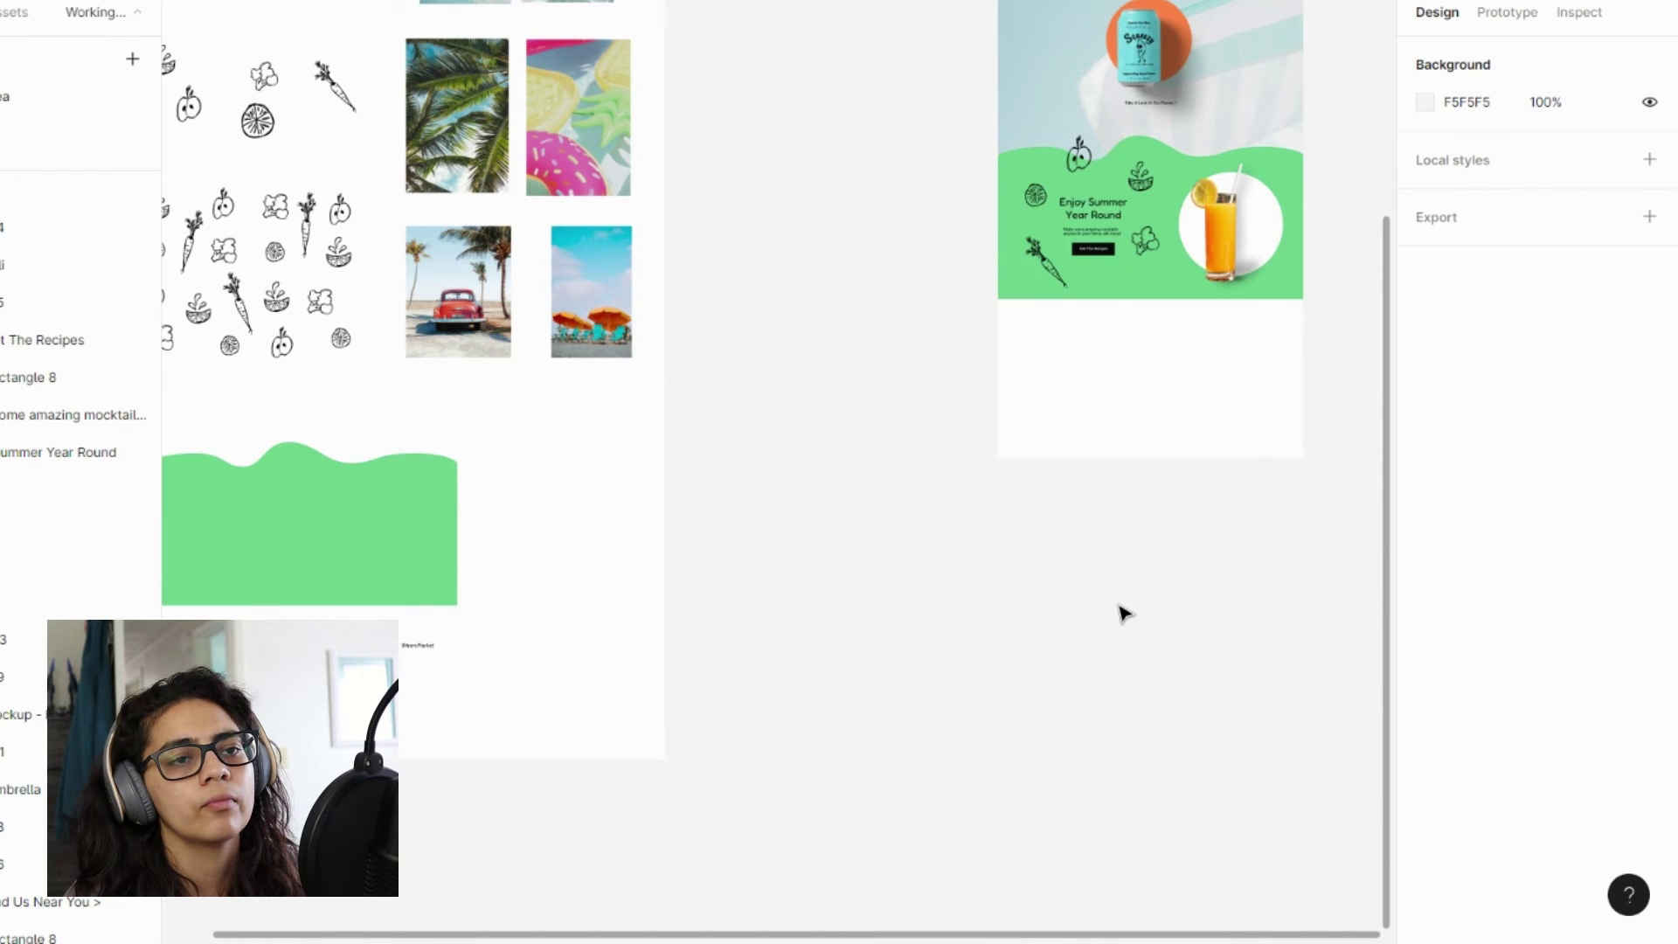
- Paste a copy of the pink tote bag mockup and place it in the blank area below the green section at X 827, Y 3012
scroll(1124, 614, up, 5)
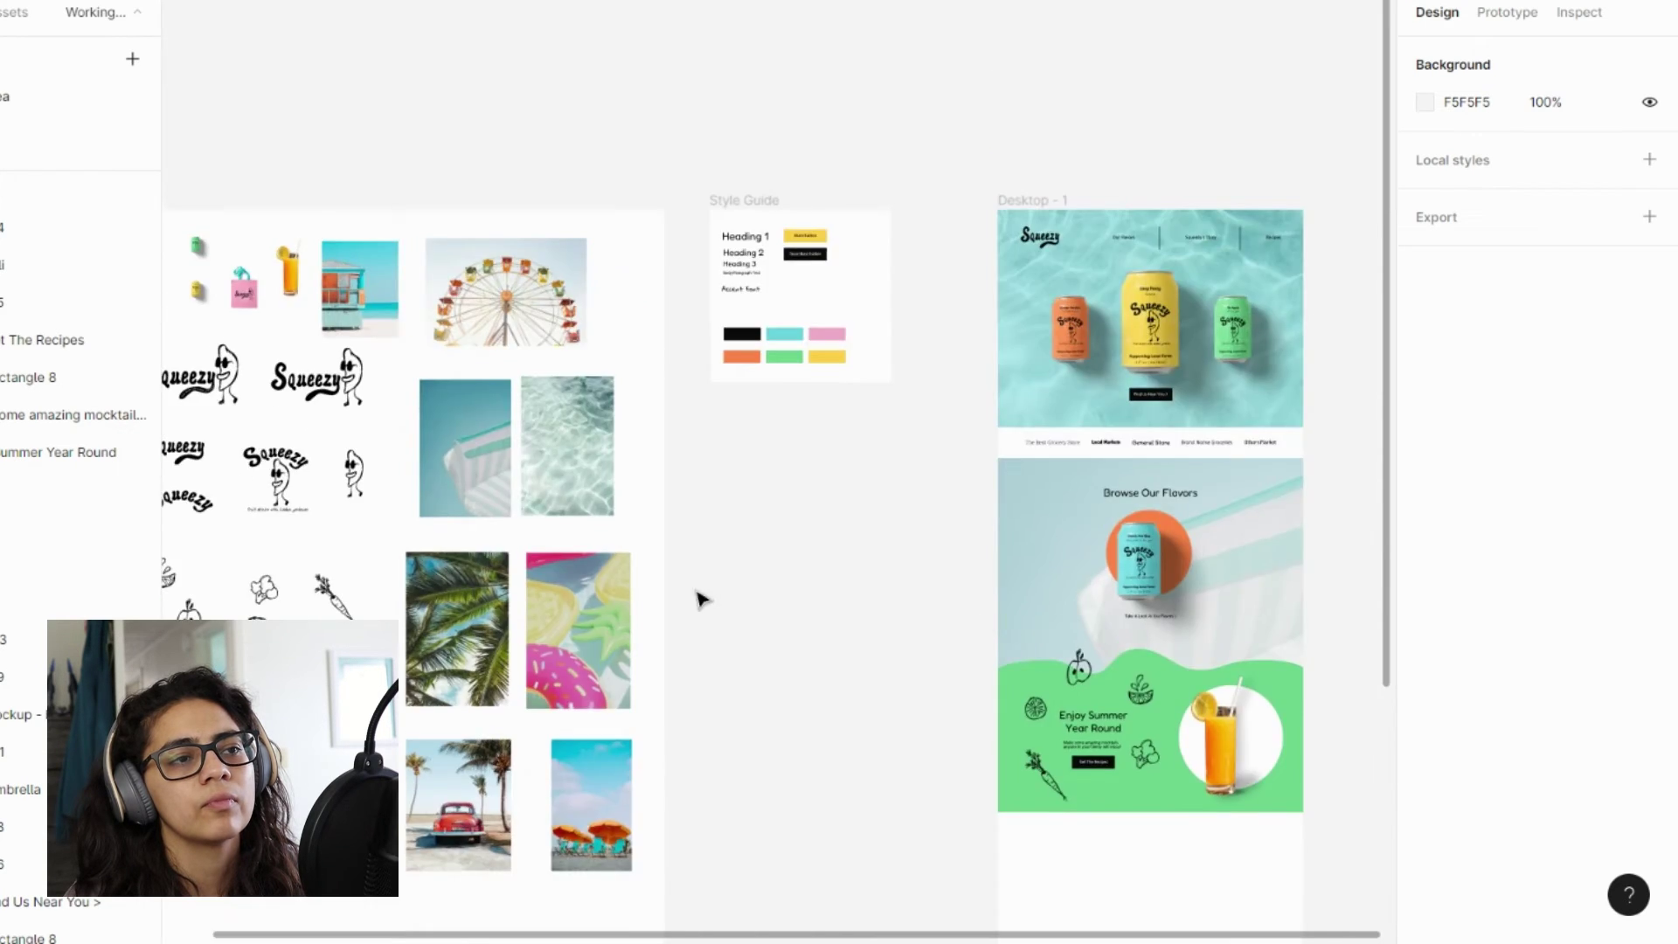
key(ctrl+v)
scroll(1236, 854, down, 4)
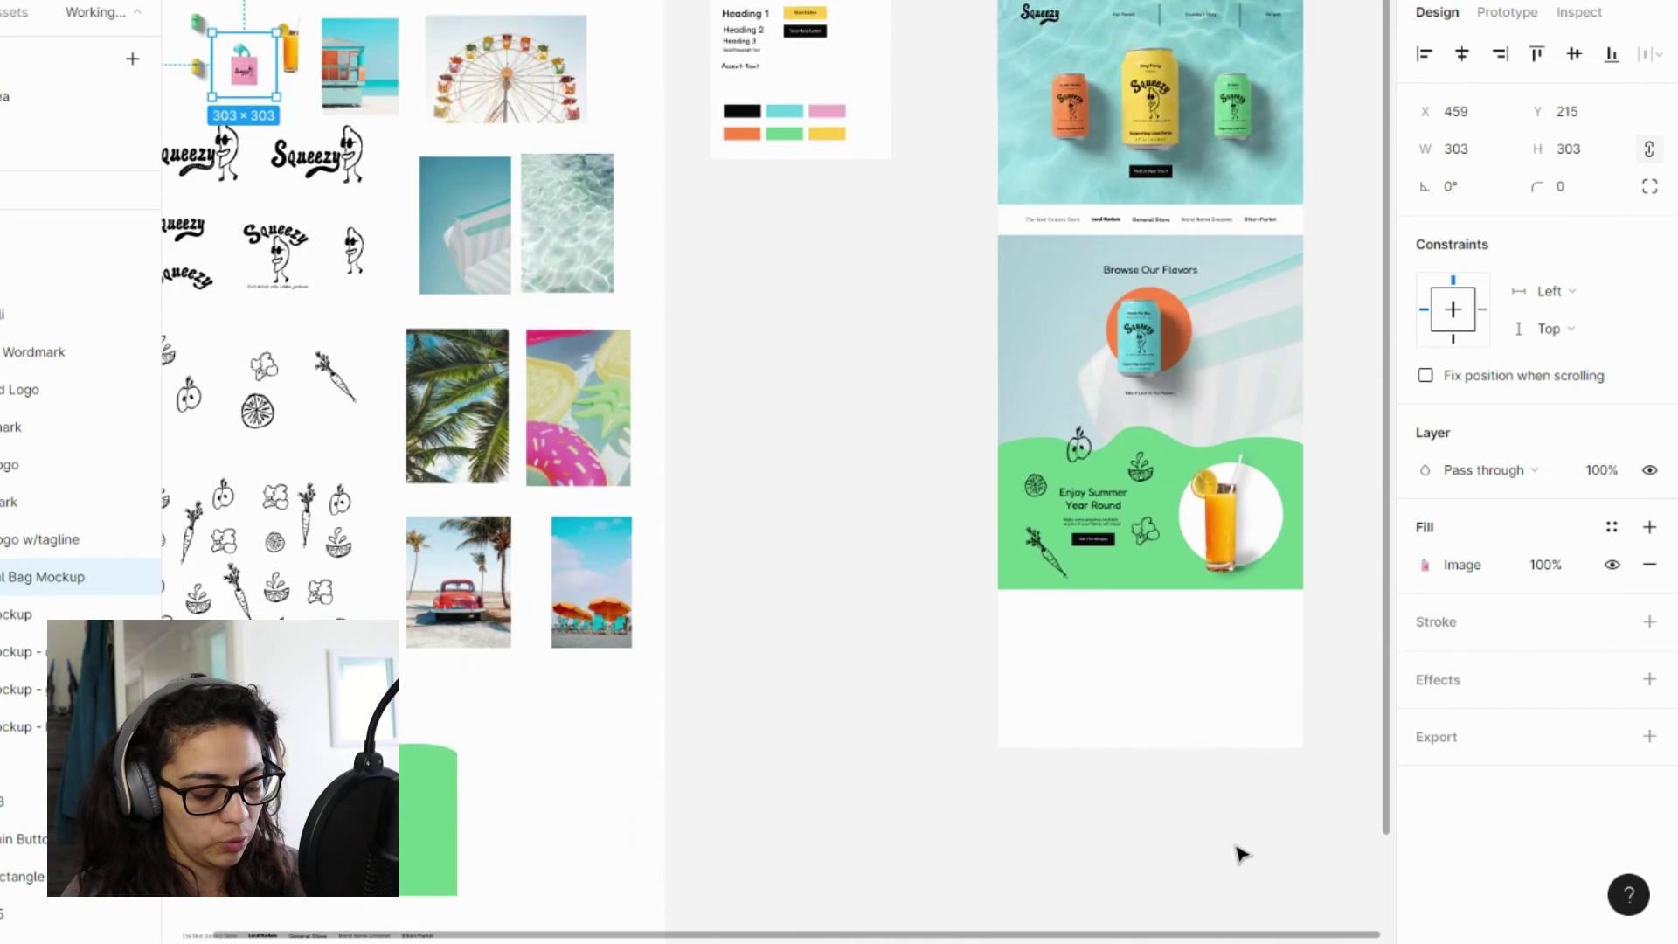
scroll(1010, 703, up, 2)
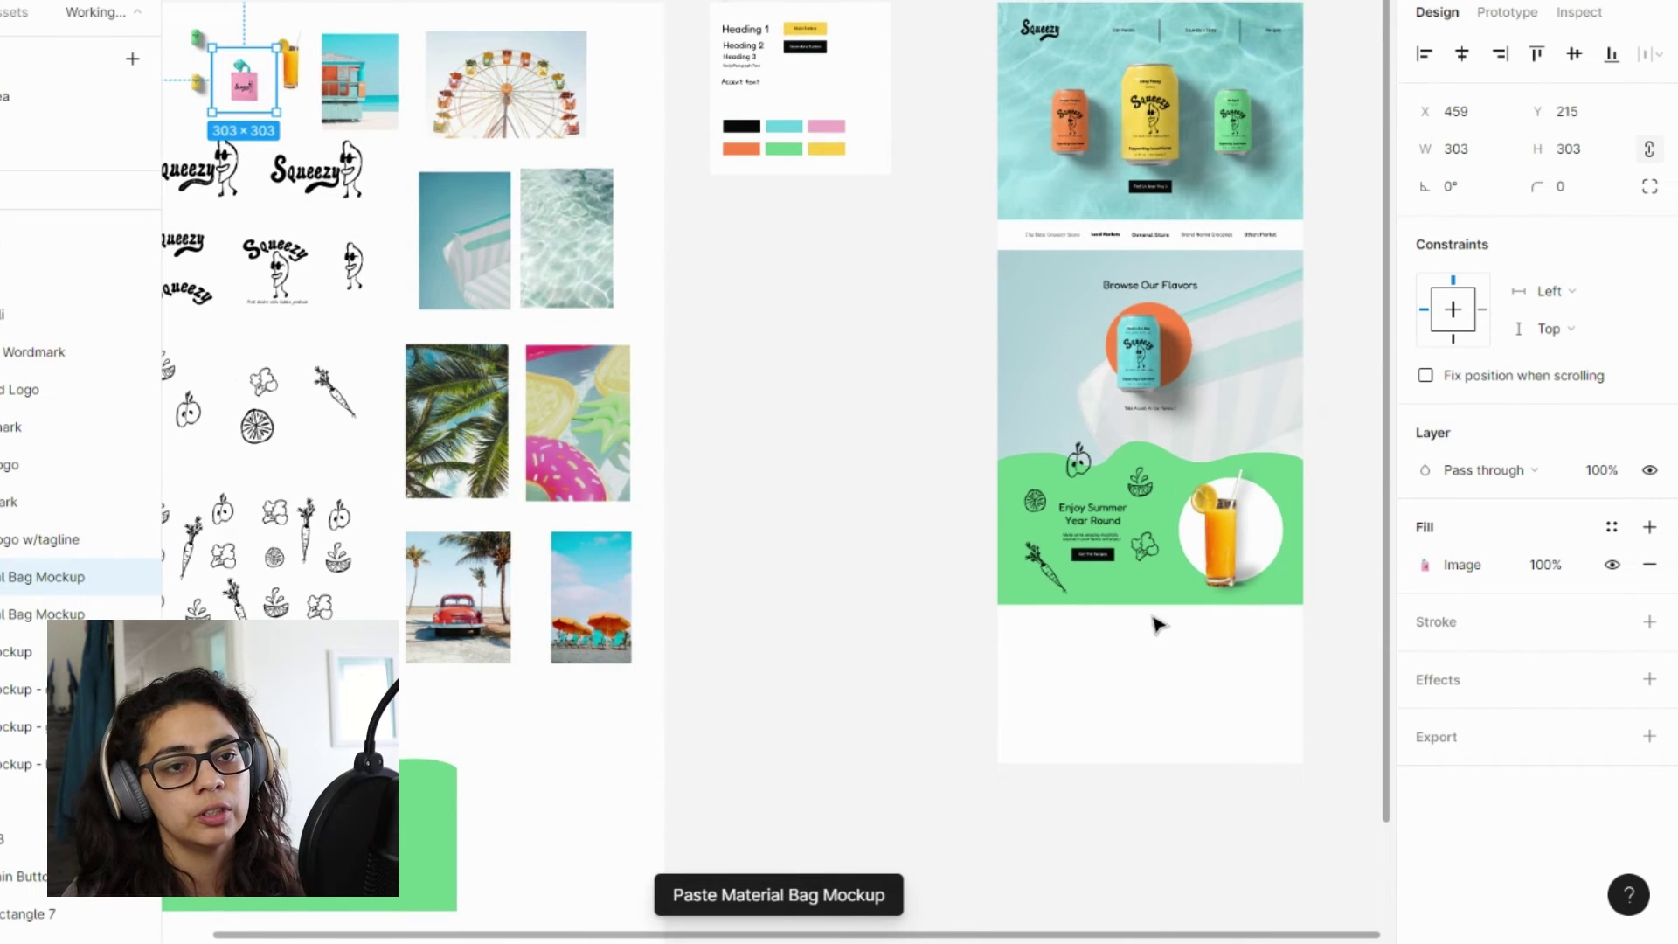
drag(251, 103, 1206, 699)
- Enlarge the tote bag mockup to 850 × 850 and position it in the right half of the blank section
scroll(1215, 708, up, 3)
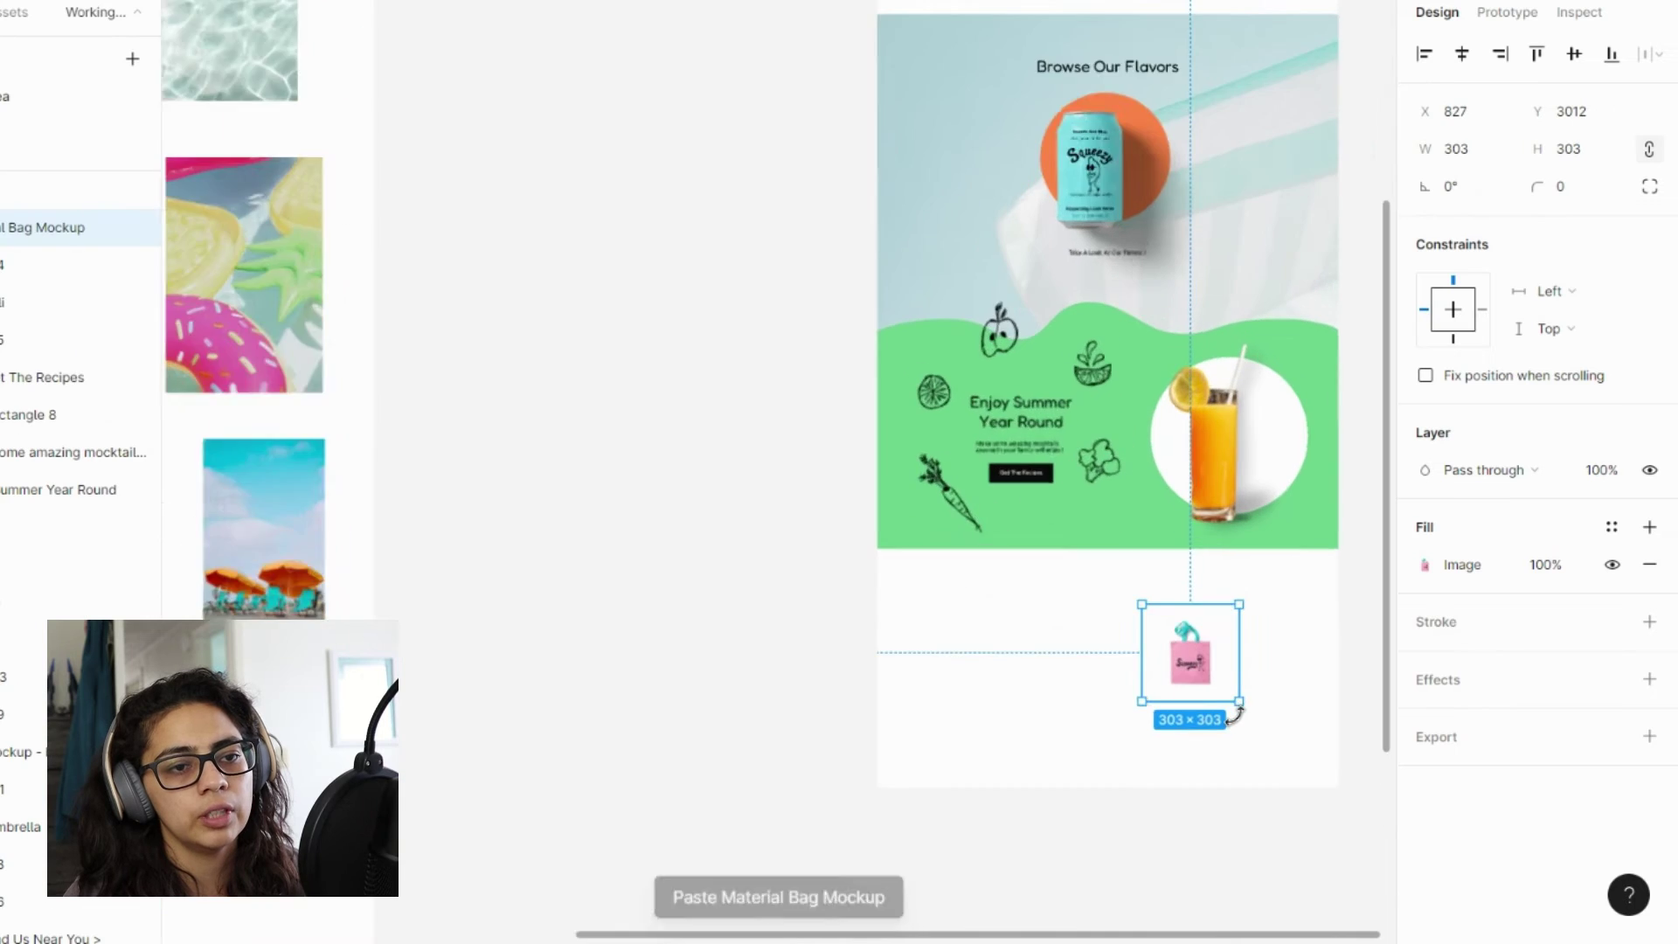
scroll(1206, 724, right, 2)
scroll(1016, 708, down, 1)
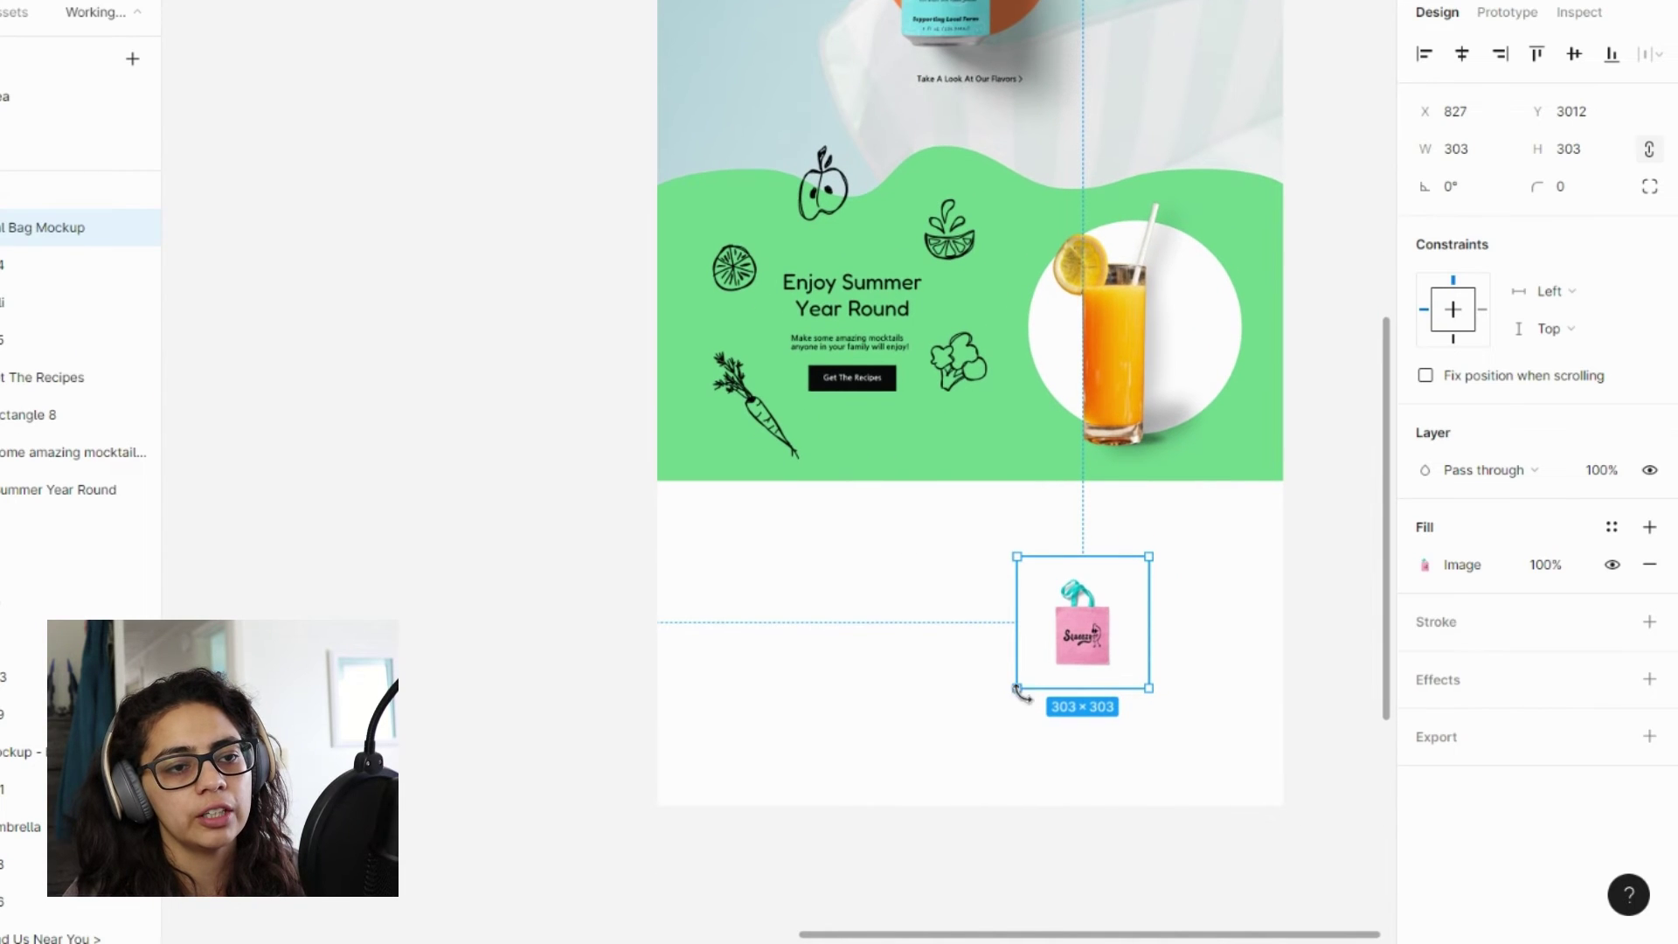
drag(968, 717, 850, 779)
drag(1022, 739, 1140, 626)
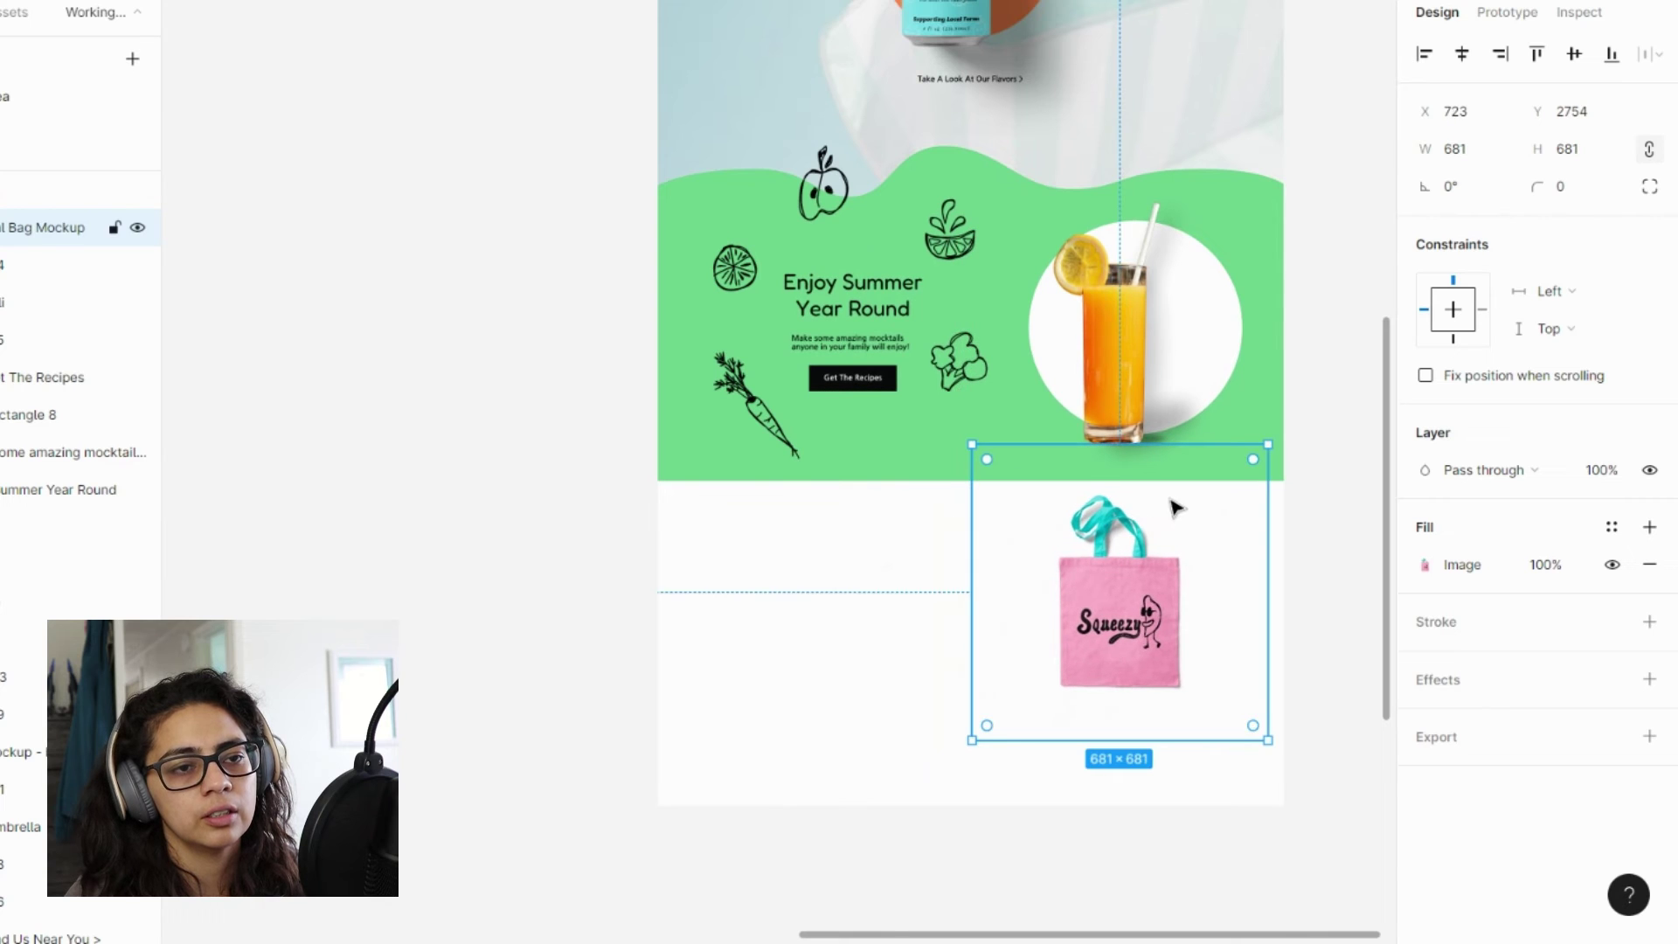
drag(966, 740, 898, 813)
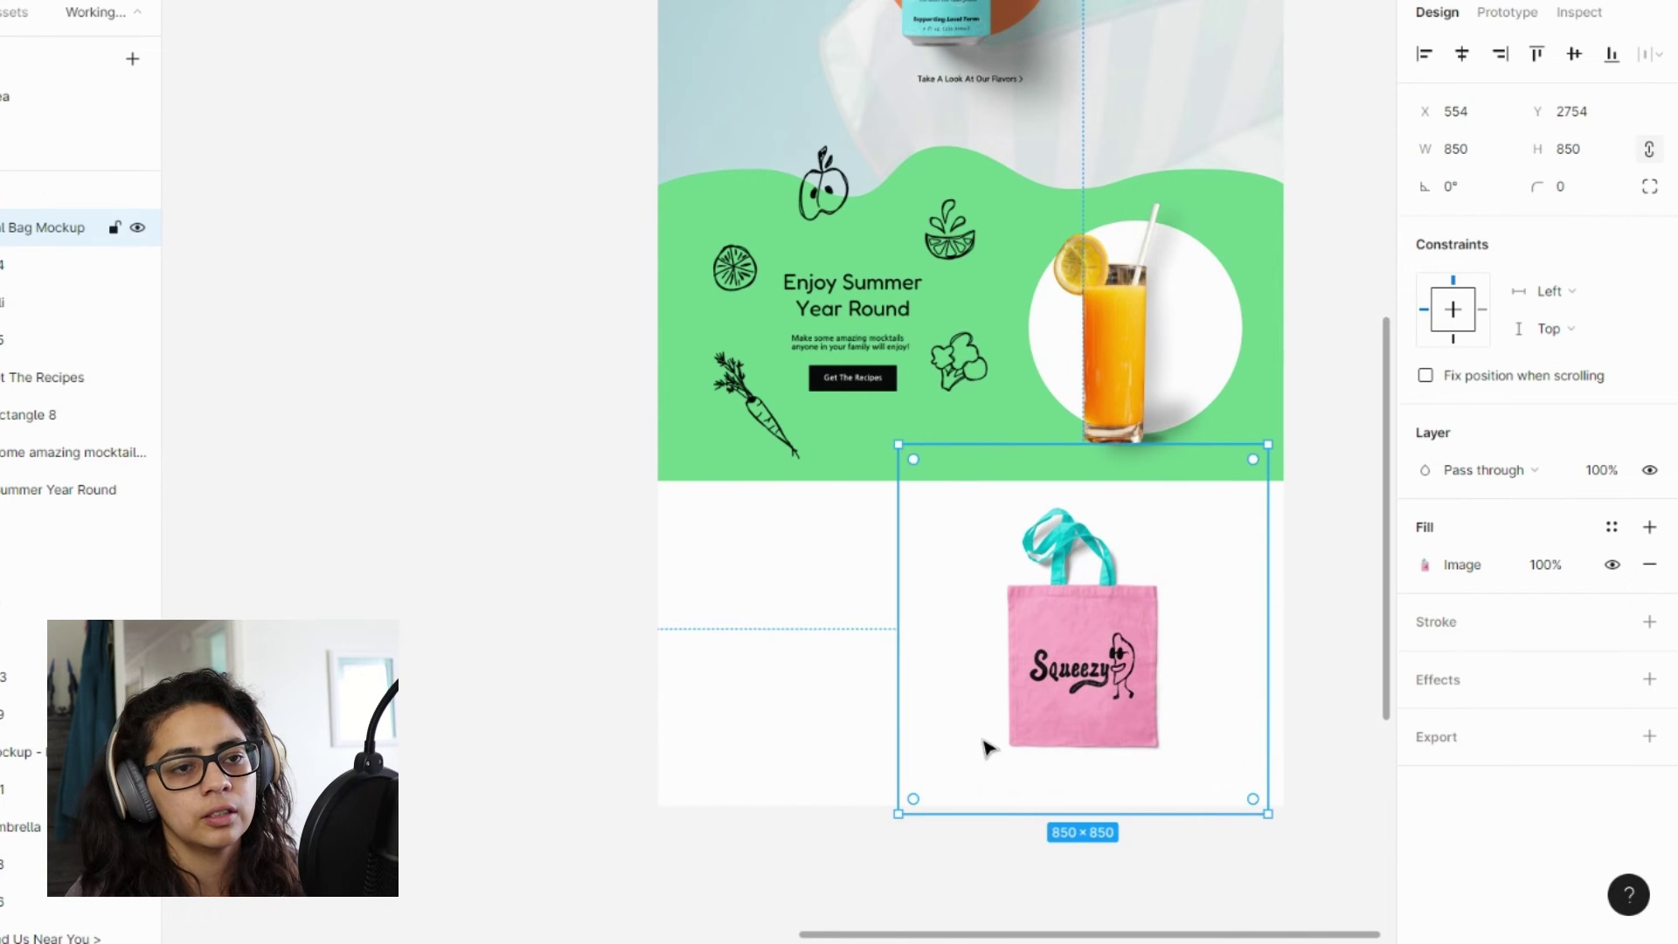
drag(1090, 706, 1099, 714)
drag(1029, 635, 1030, 634)
- Duplicate the Enjoy Summer Year Round heading, its mocktail text and the Get The Recipes button, placing the copies beside the tote bag
click(852, 383)
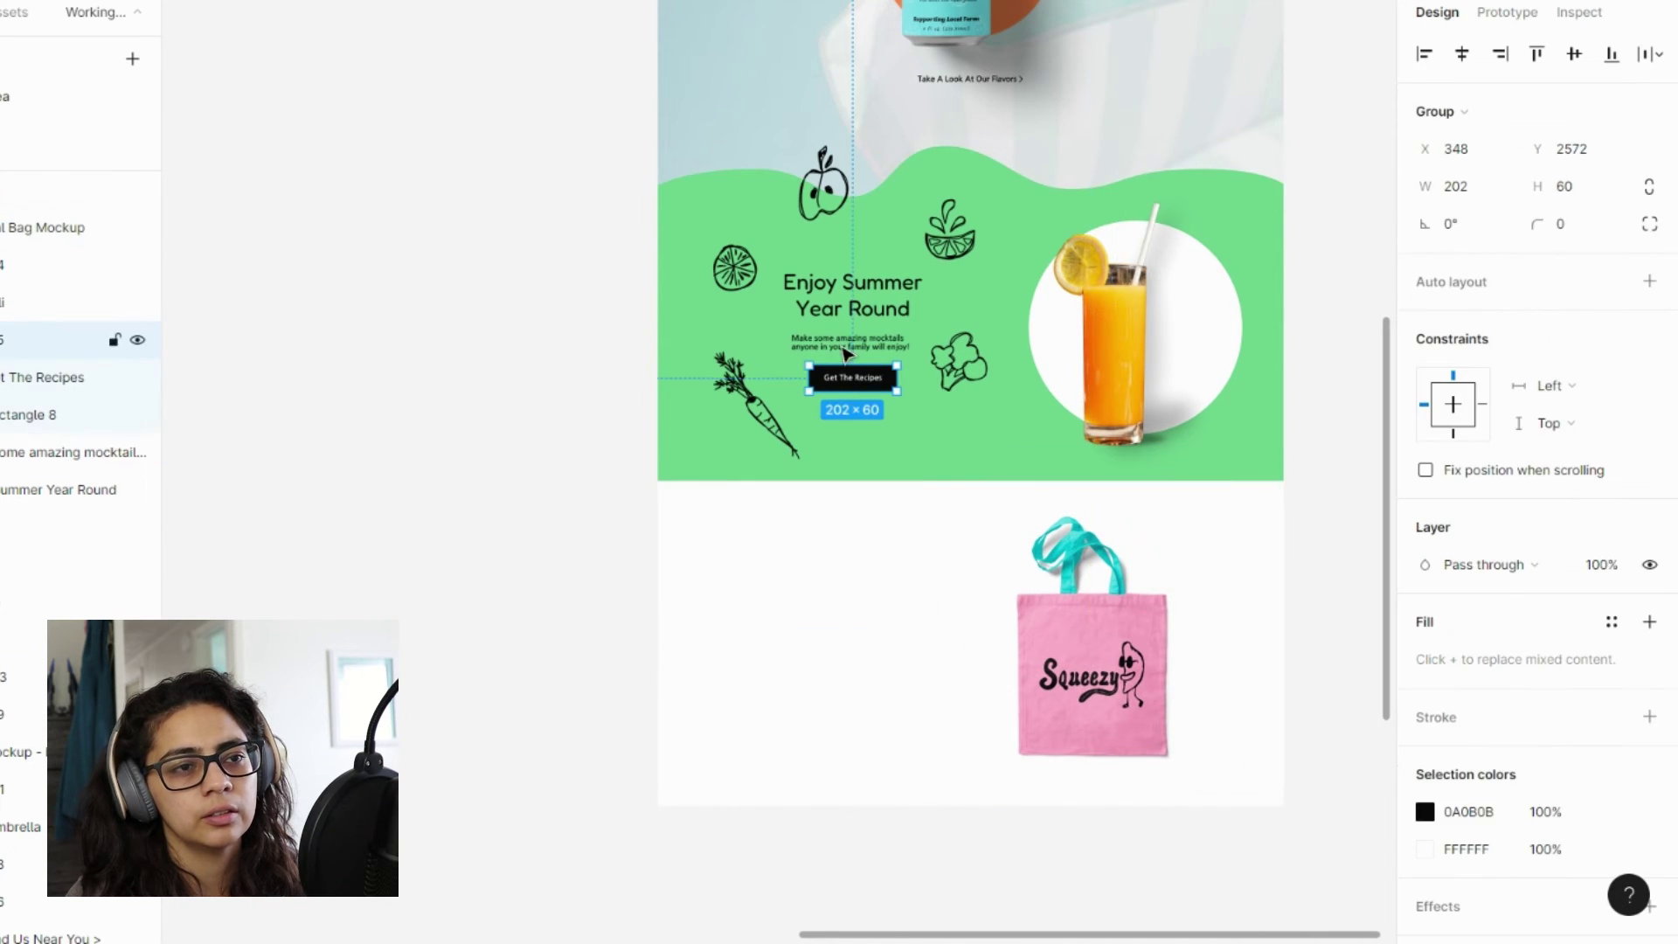
shift+click(848, 342)
shift+click(848, 293)
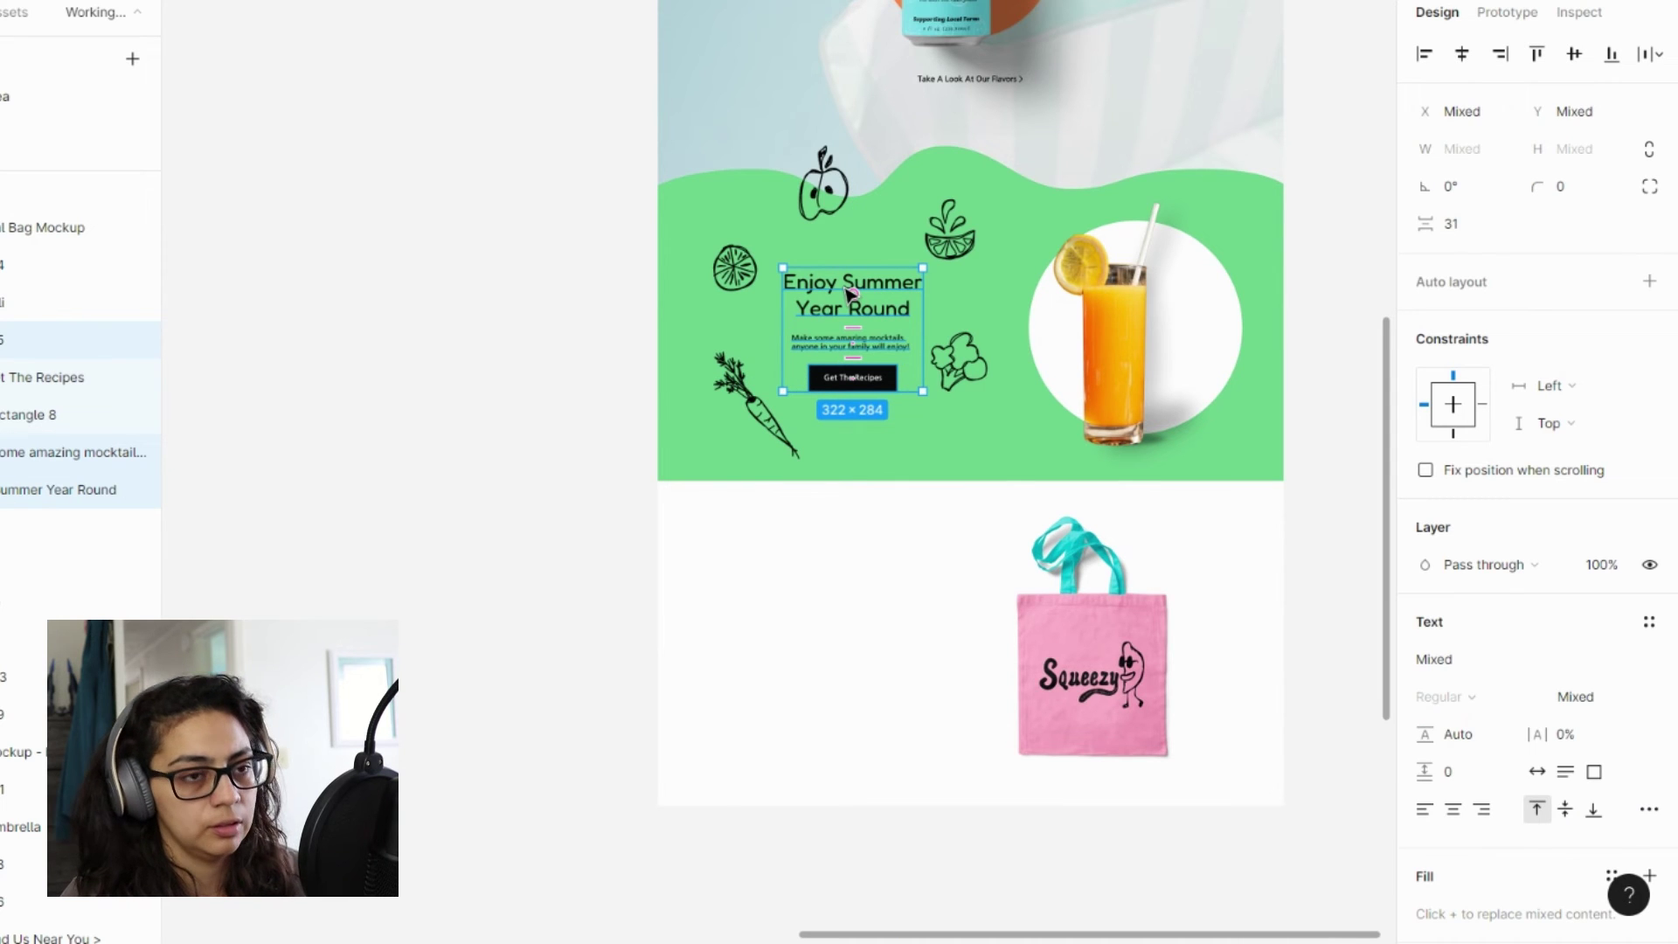
key(ctrl+c)
key(ctrl+v)
drag(852, 293, 844, 641)
- Review the layout from the Browse Our Flavors section down through the green section to the new tote bag section
scroll(1040, 673, up, 5)
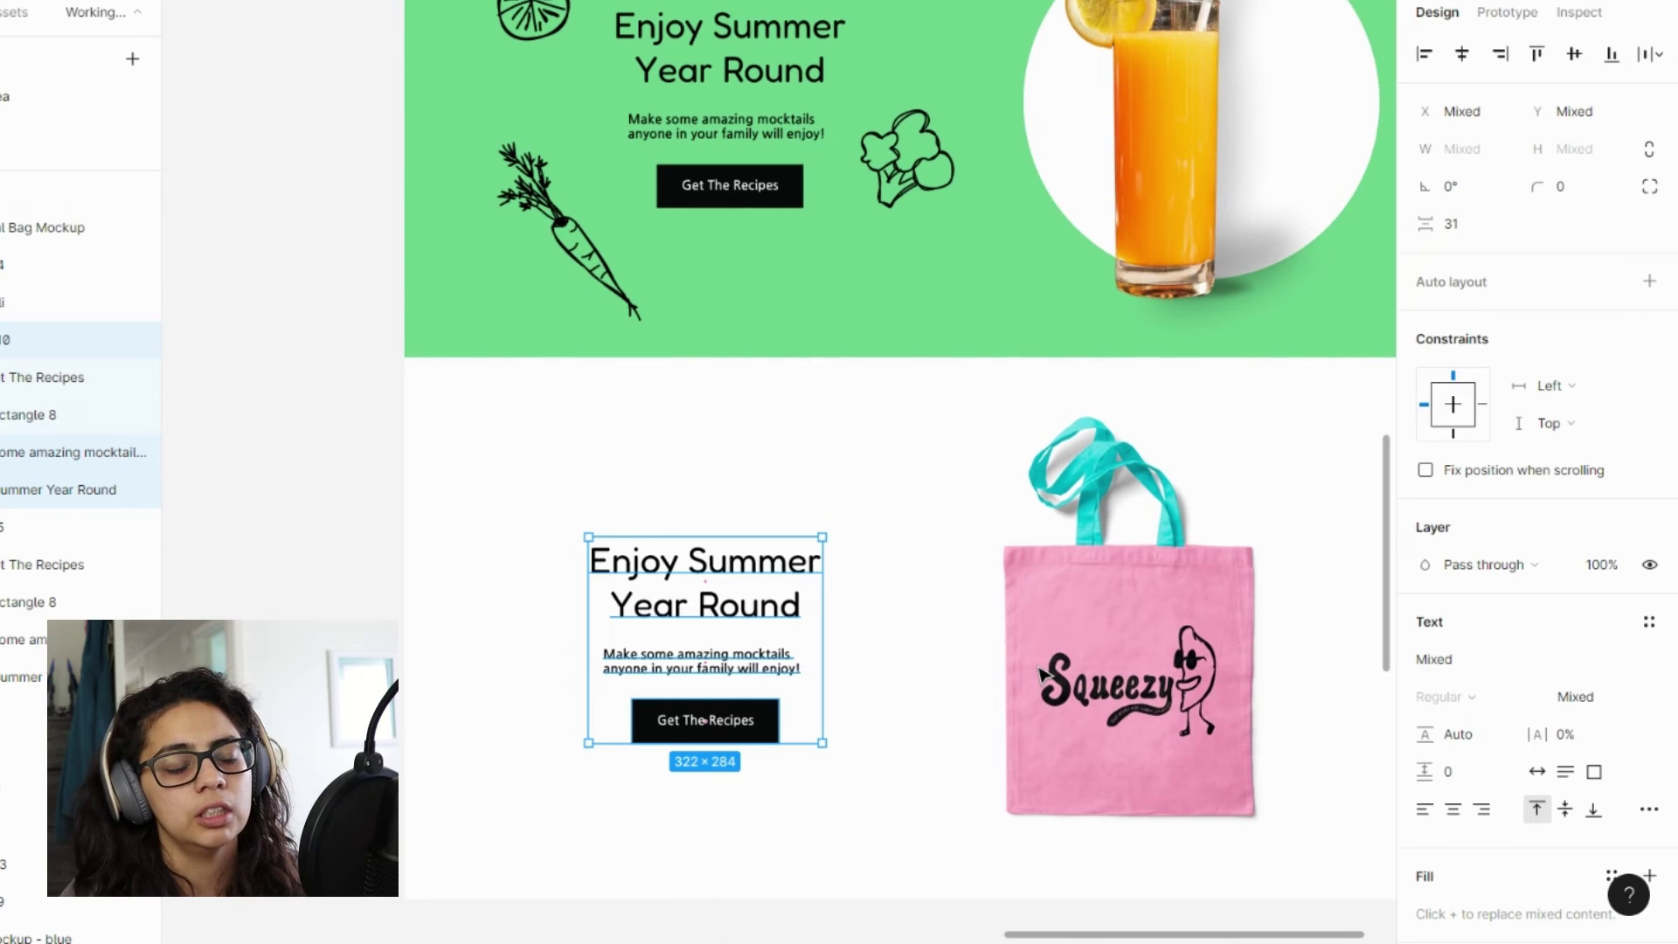
scroll(1040, 673, down, 3)
scroll(1040, 674, up, 5)
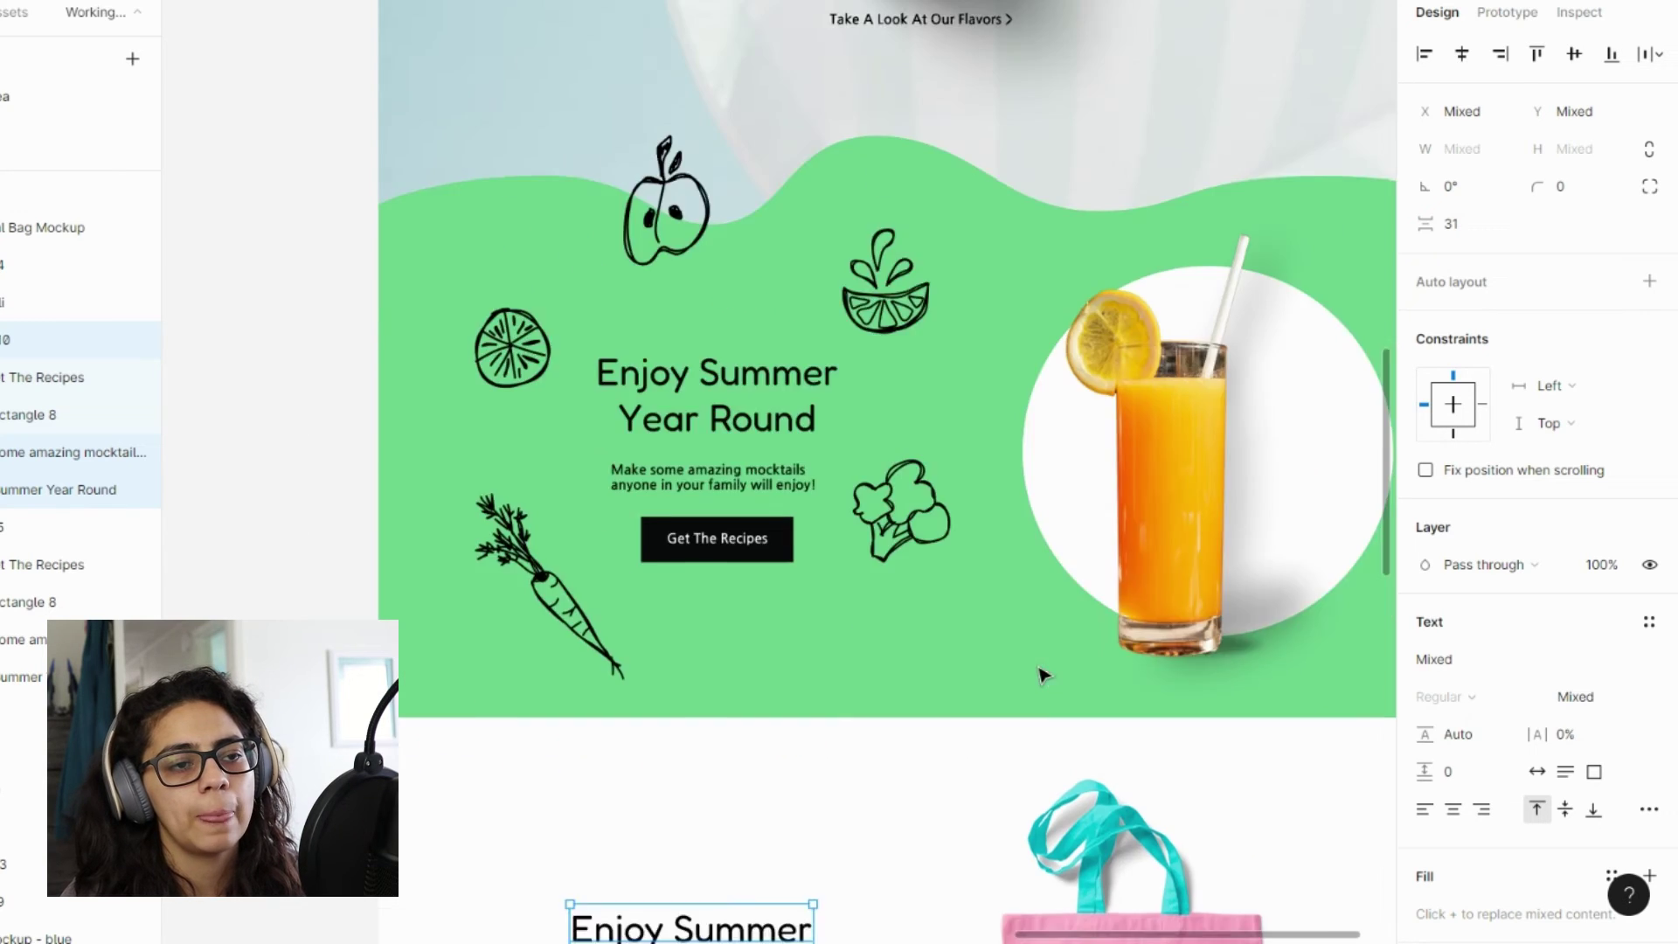
scroll(1041, 675, up, 5)
scroll(1040, 673, down, 3)
scroll(1040, 673, up, 5)
scroll(1041, 675, down, 10)
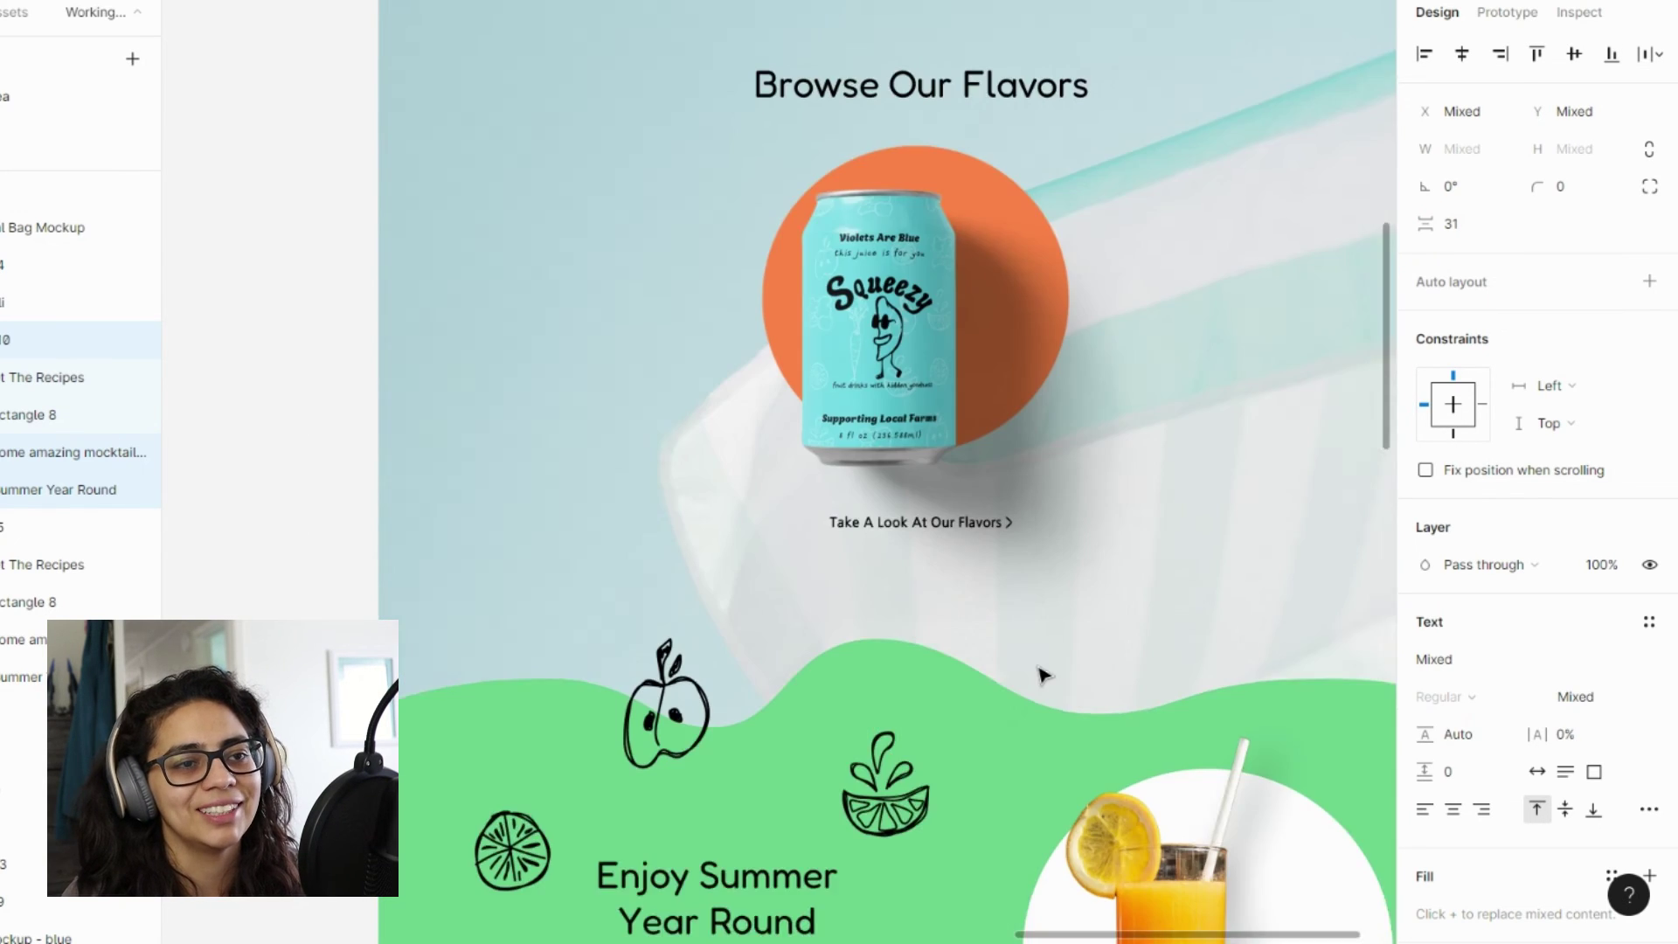
scroll(1040, 675, up, 3)
scroll(1040, 673, down, 3)
scroll(1040, 673, up, 5)
scroll(1040, 673, down, 5)
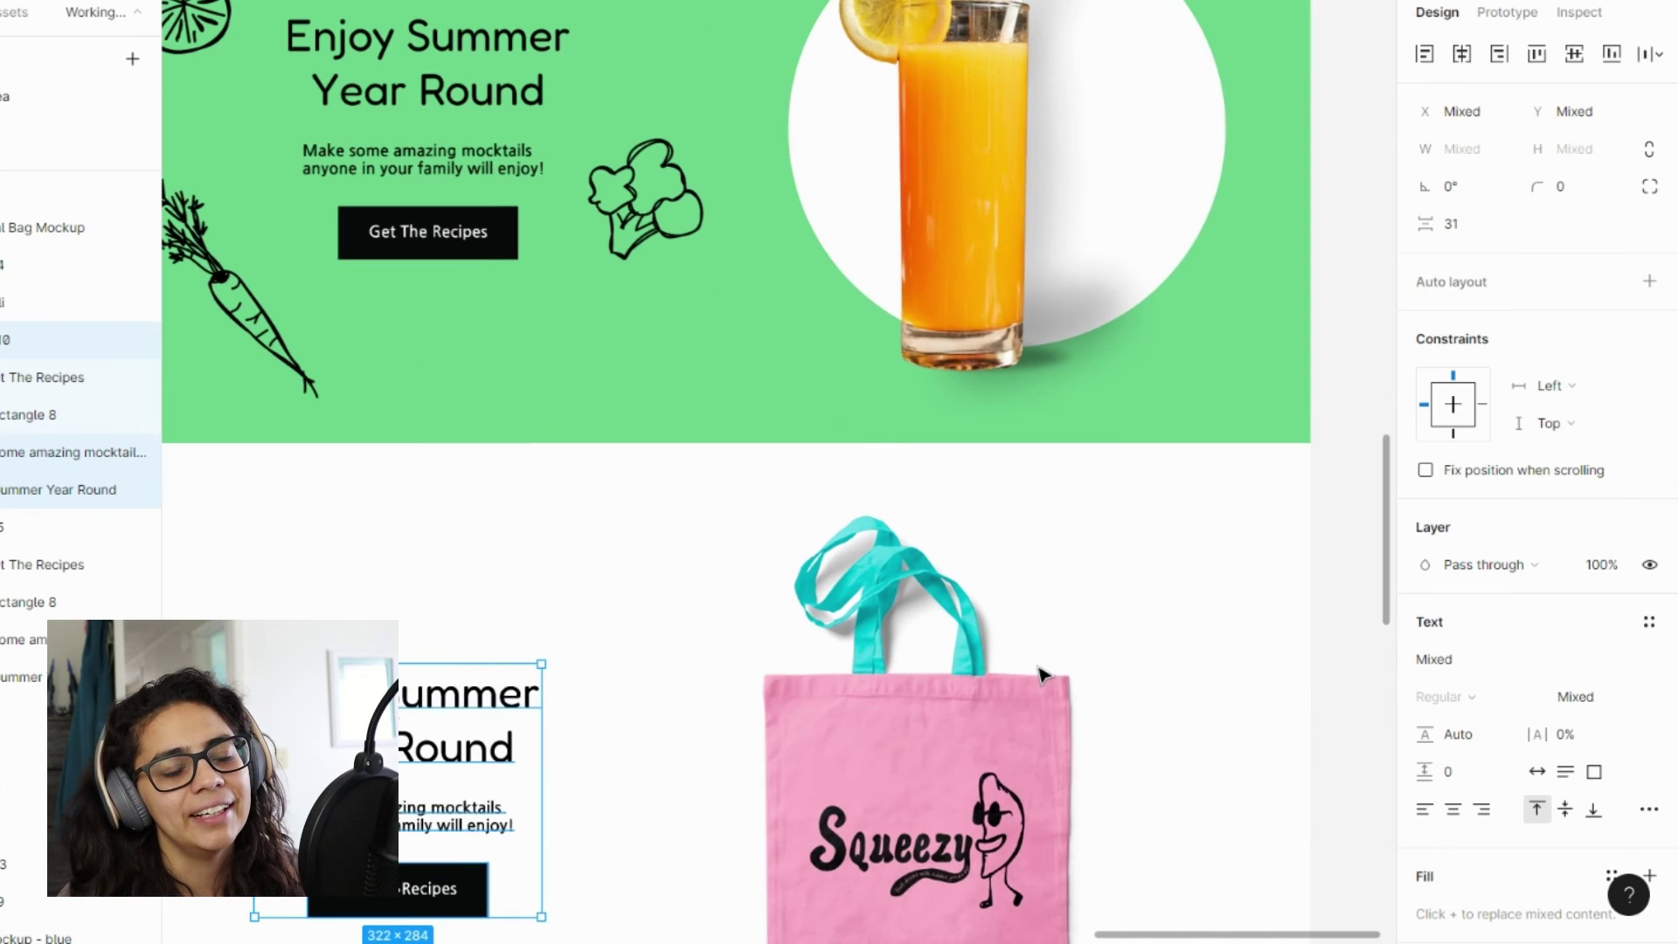
scroll(1040, 673, up, 2)
scroll(1040, 673, down, 2)
- Change the text fill of the duplicated Get The Recipes button beside the tote bag to 0A0B0B
scroll(794, 640, down, 5)
click(795, 640)
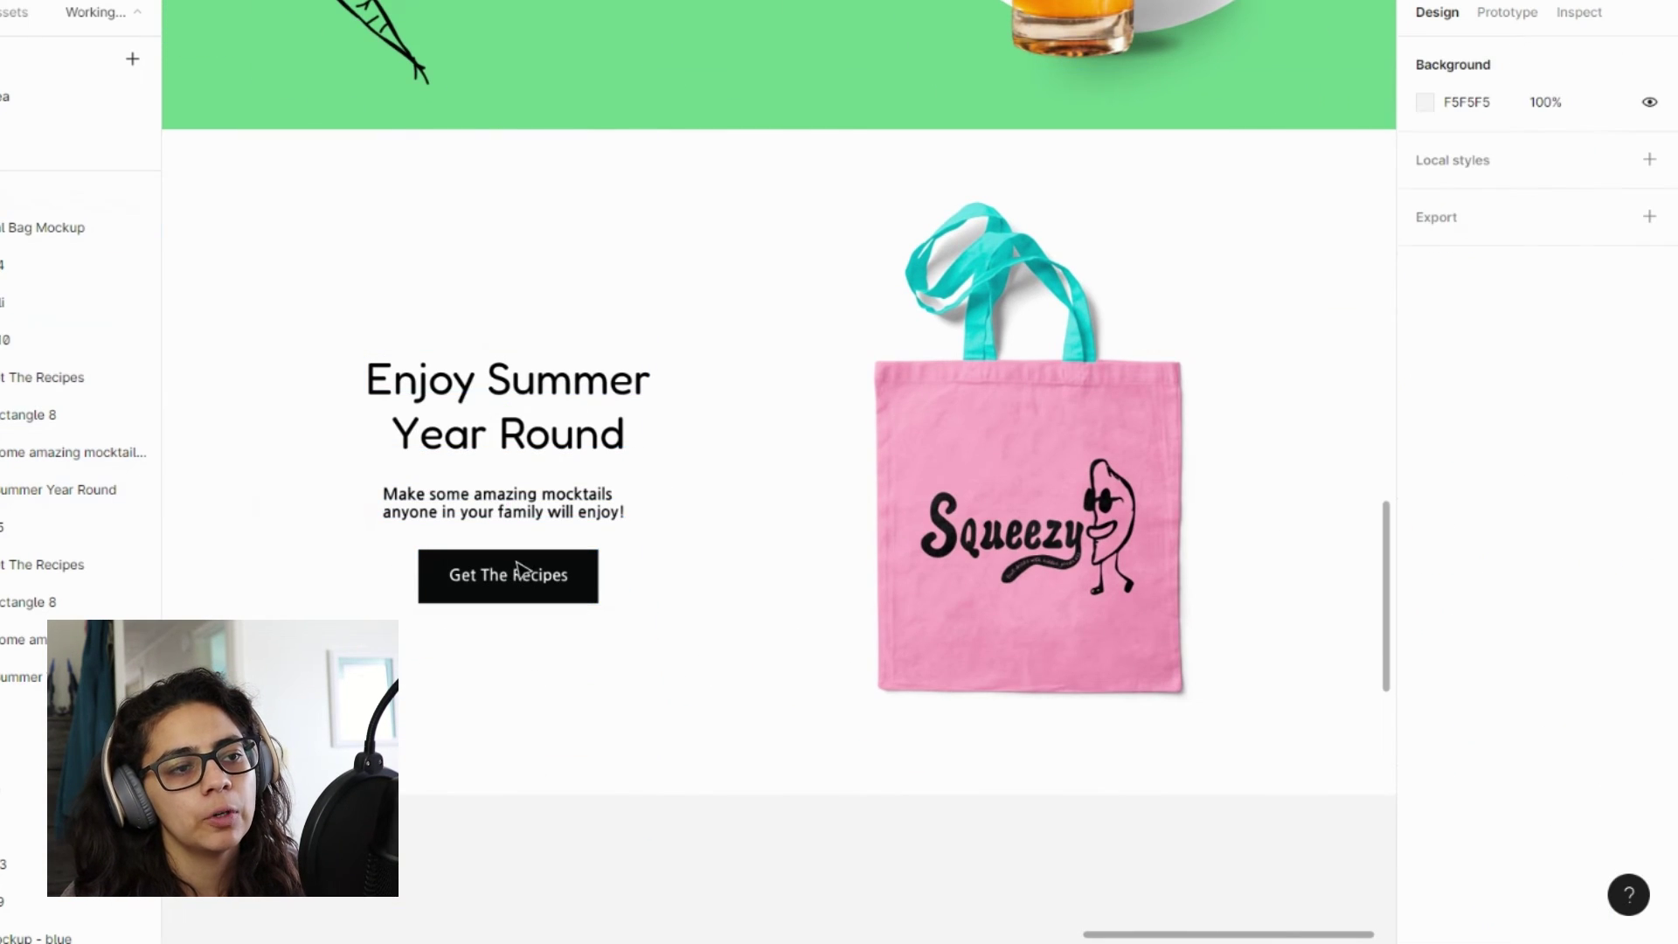
click(517, 568)
double_click(557, 581)
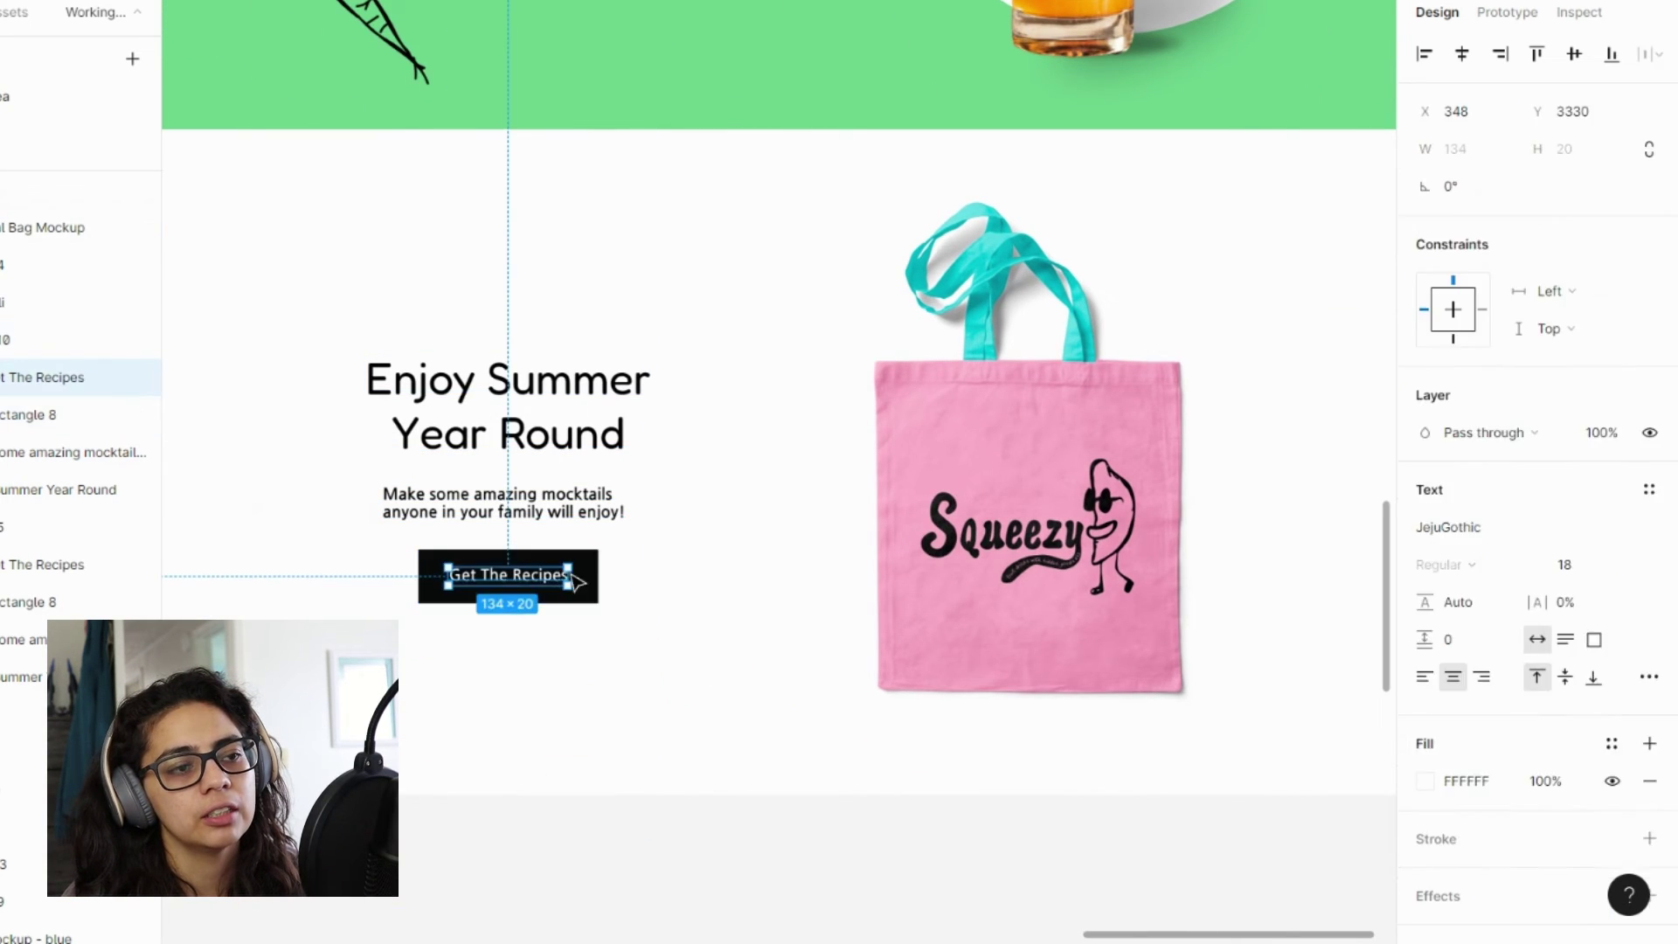
click(1422, 784)
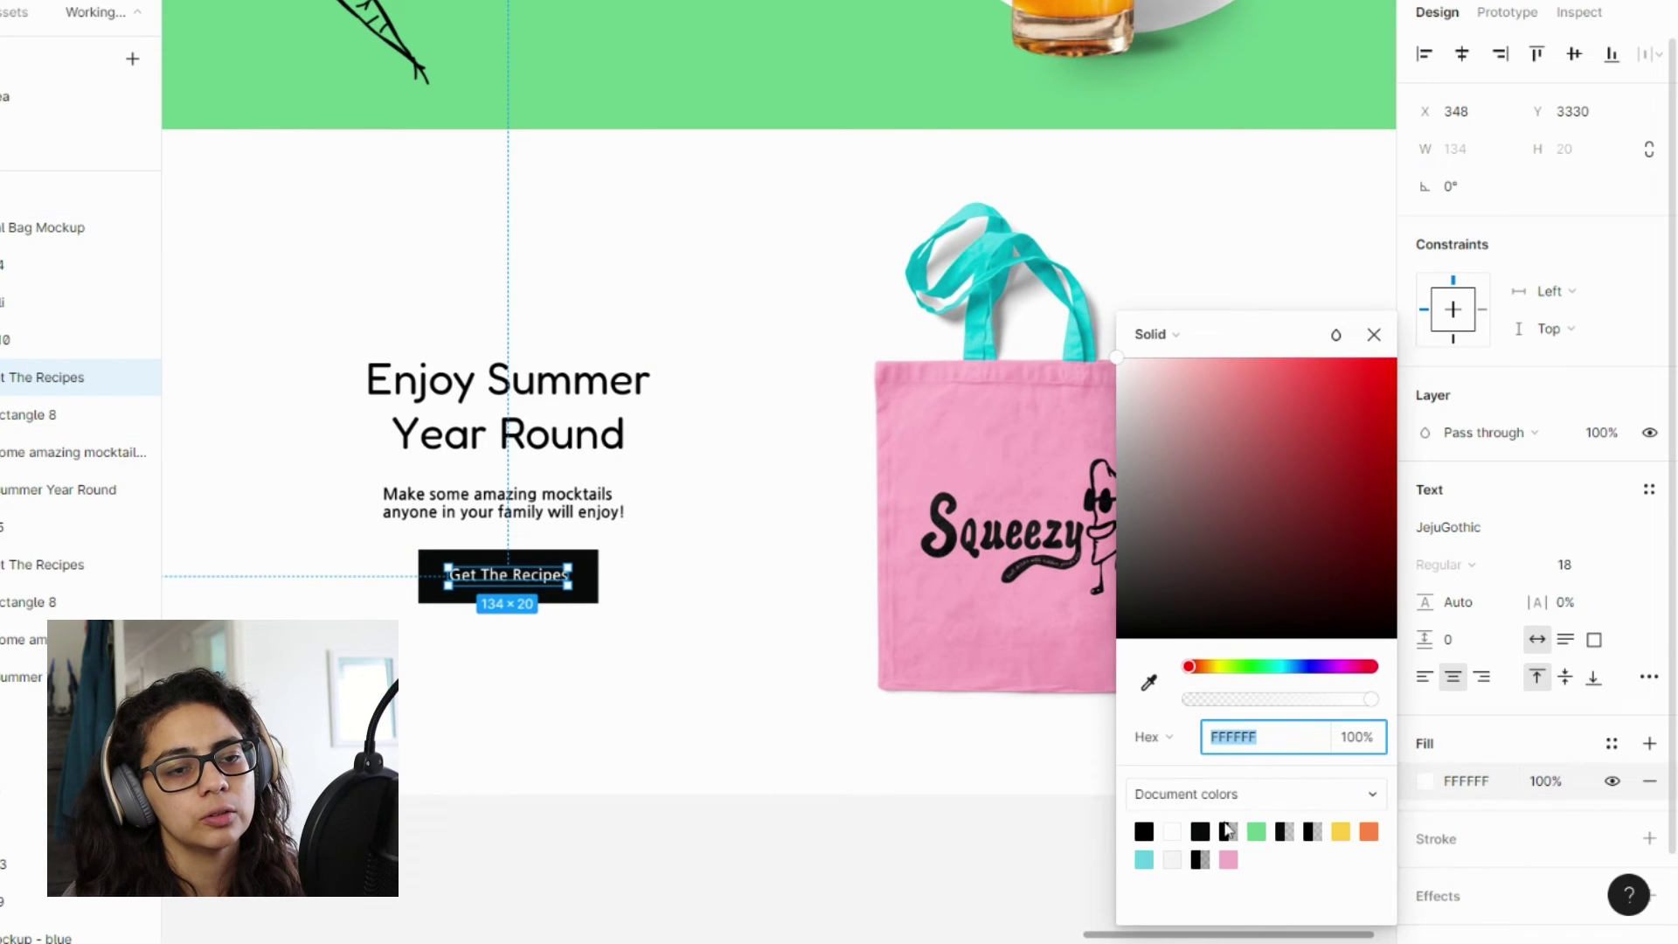
click(1197, 833)
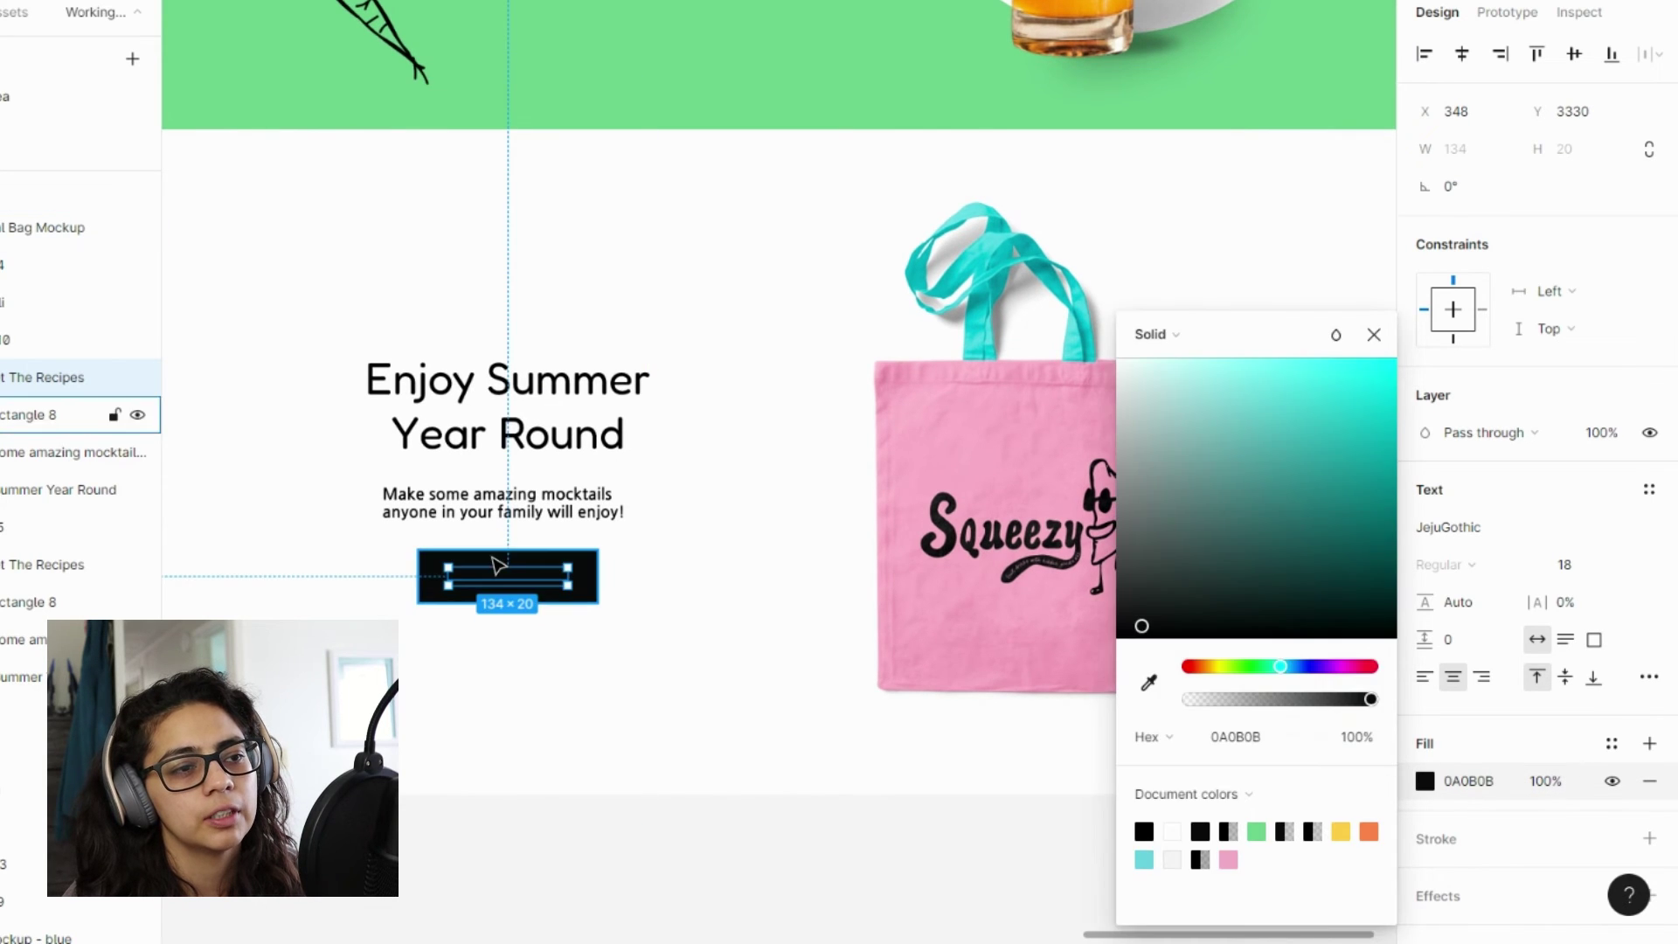
- Fill the duplicated button's rectangle beside the tote bag with the turquoise document color 67D2E0, after trying pink F2ADC9
click(495, 564)
click(1425, 527)
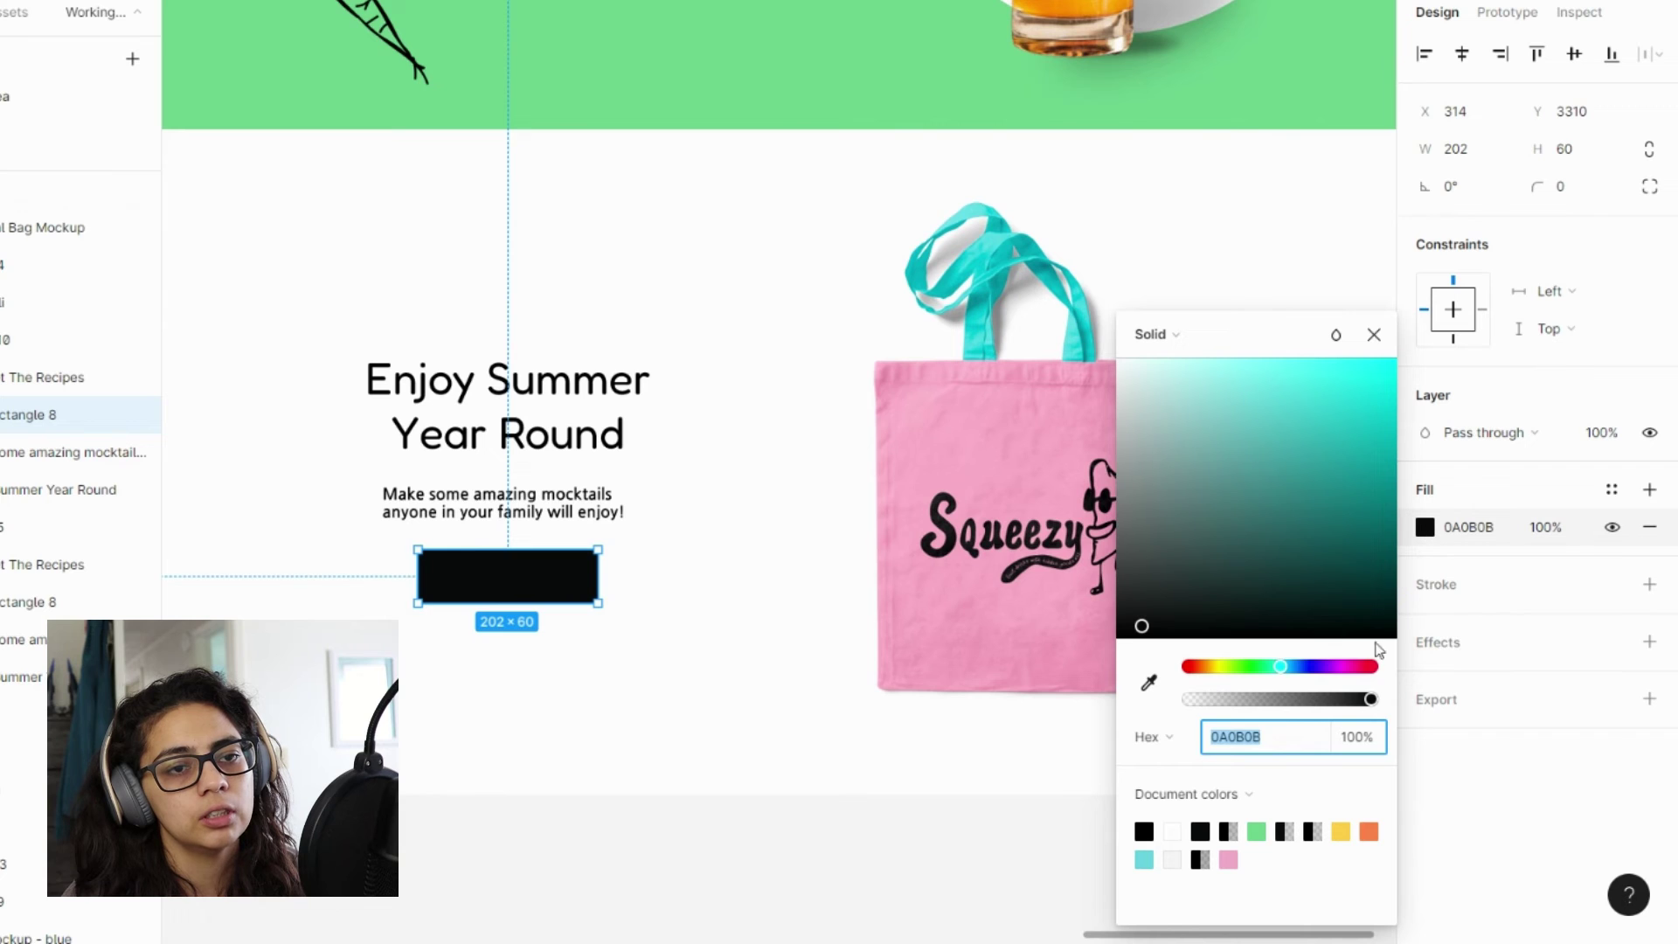
click(1229, 861)
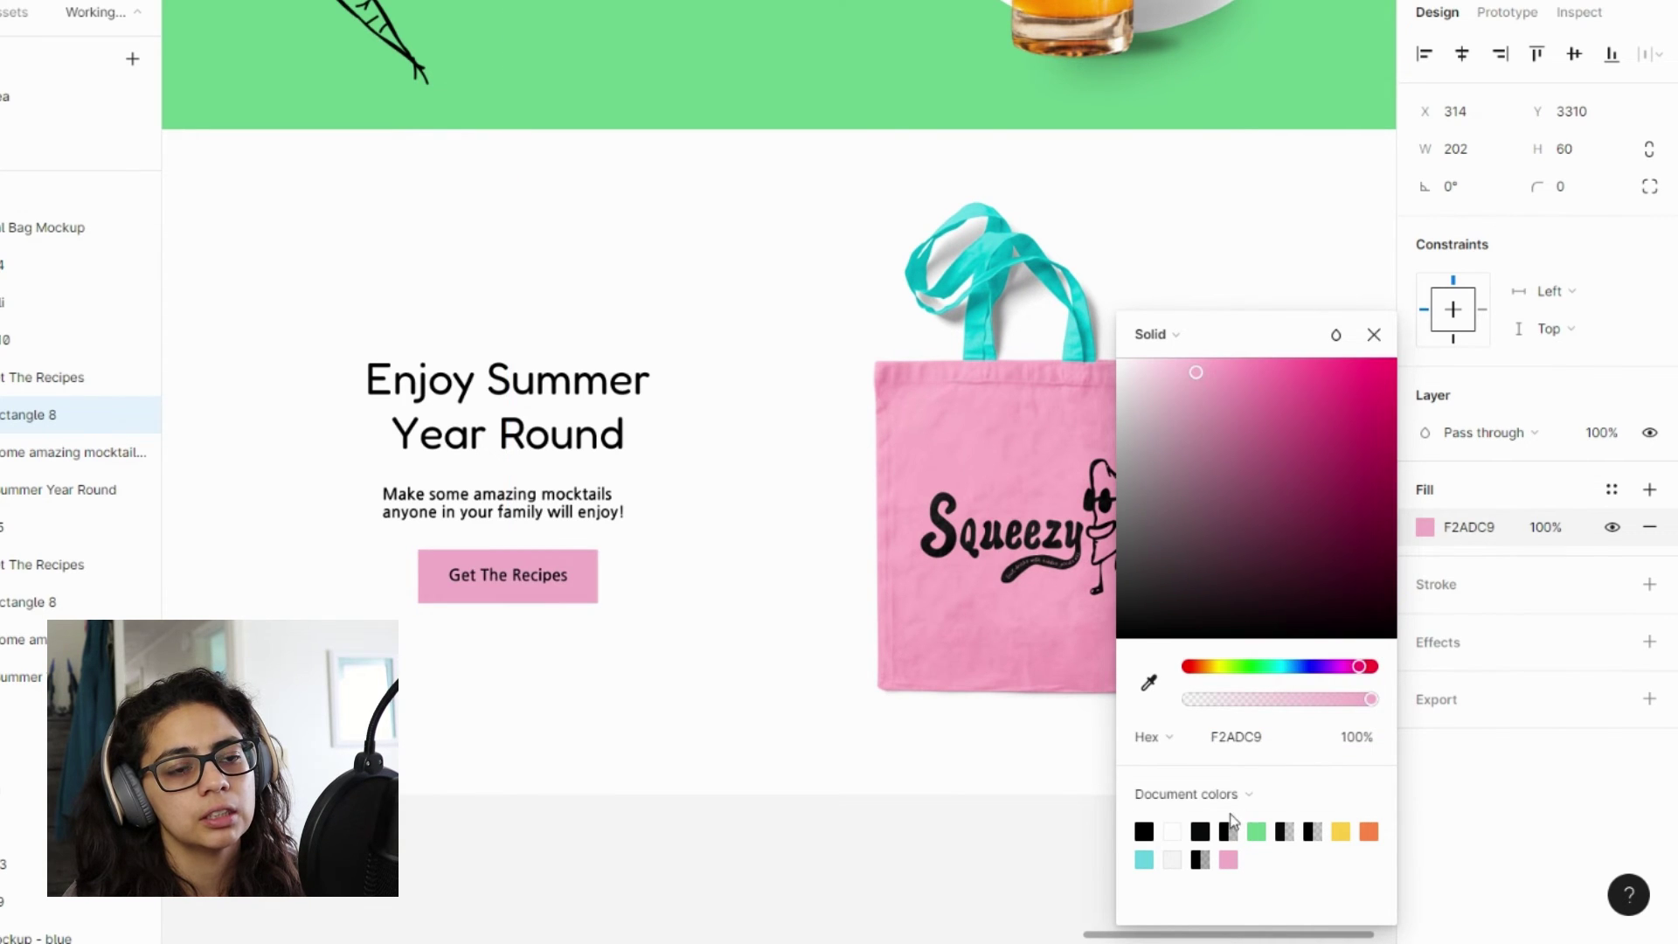
click(1144, 860)
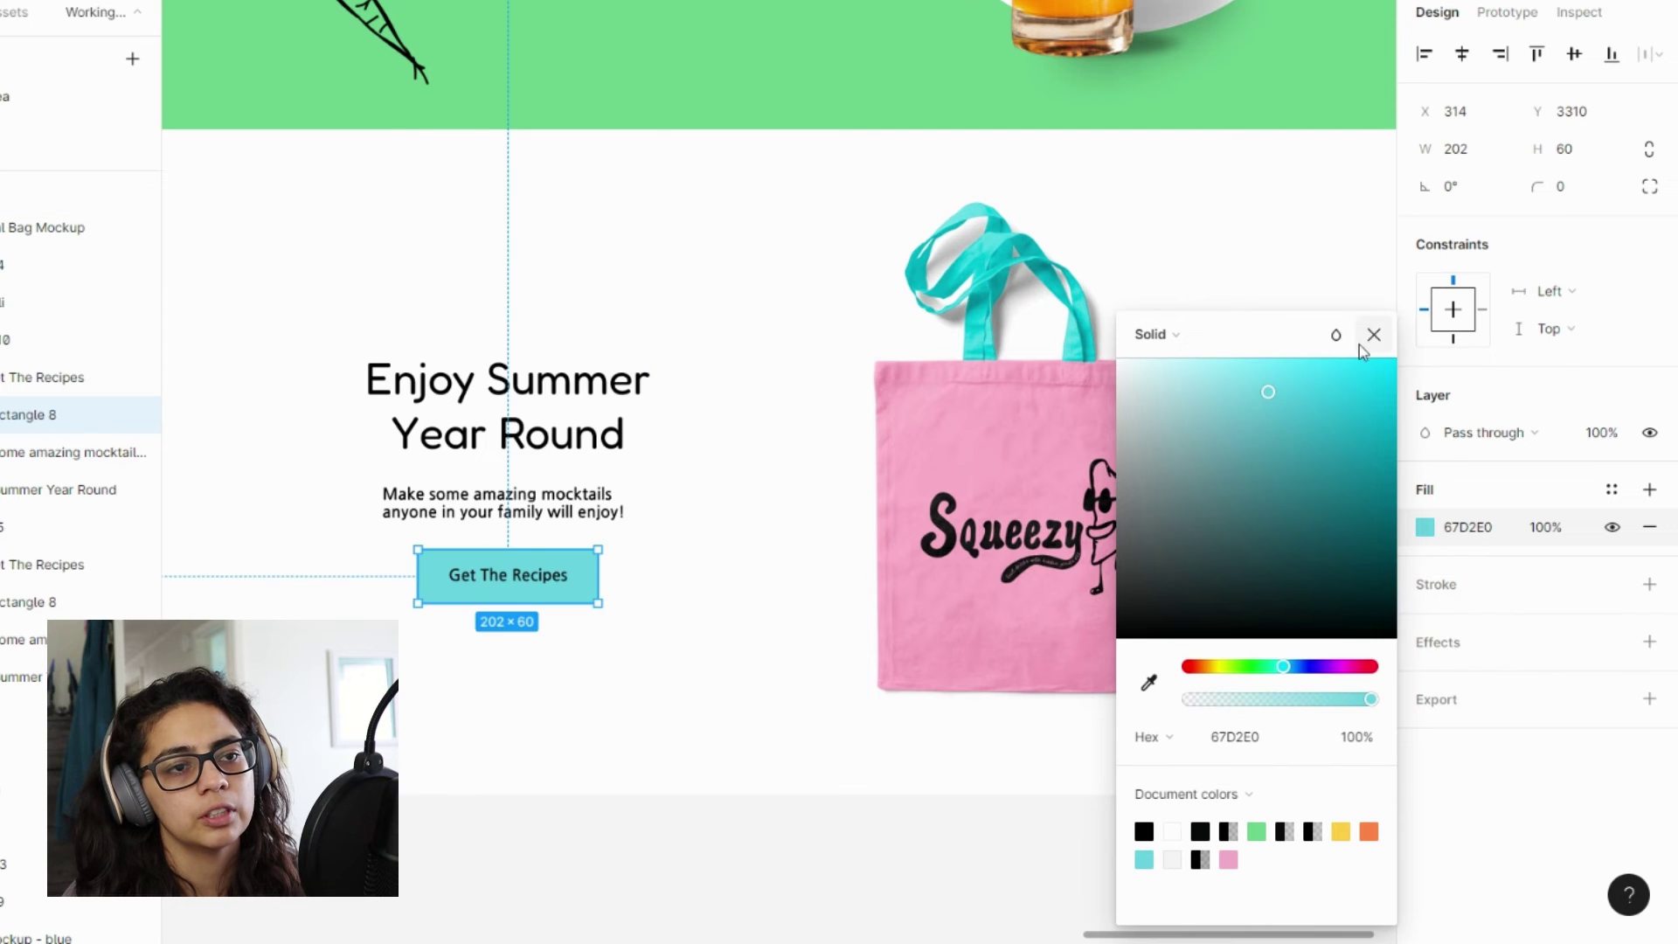
key(Escape)
click(551, 696)
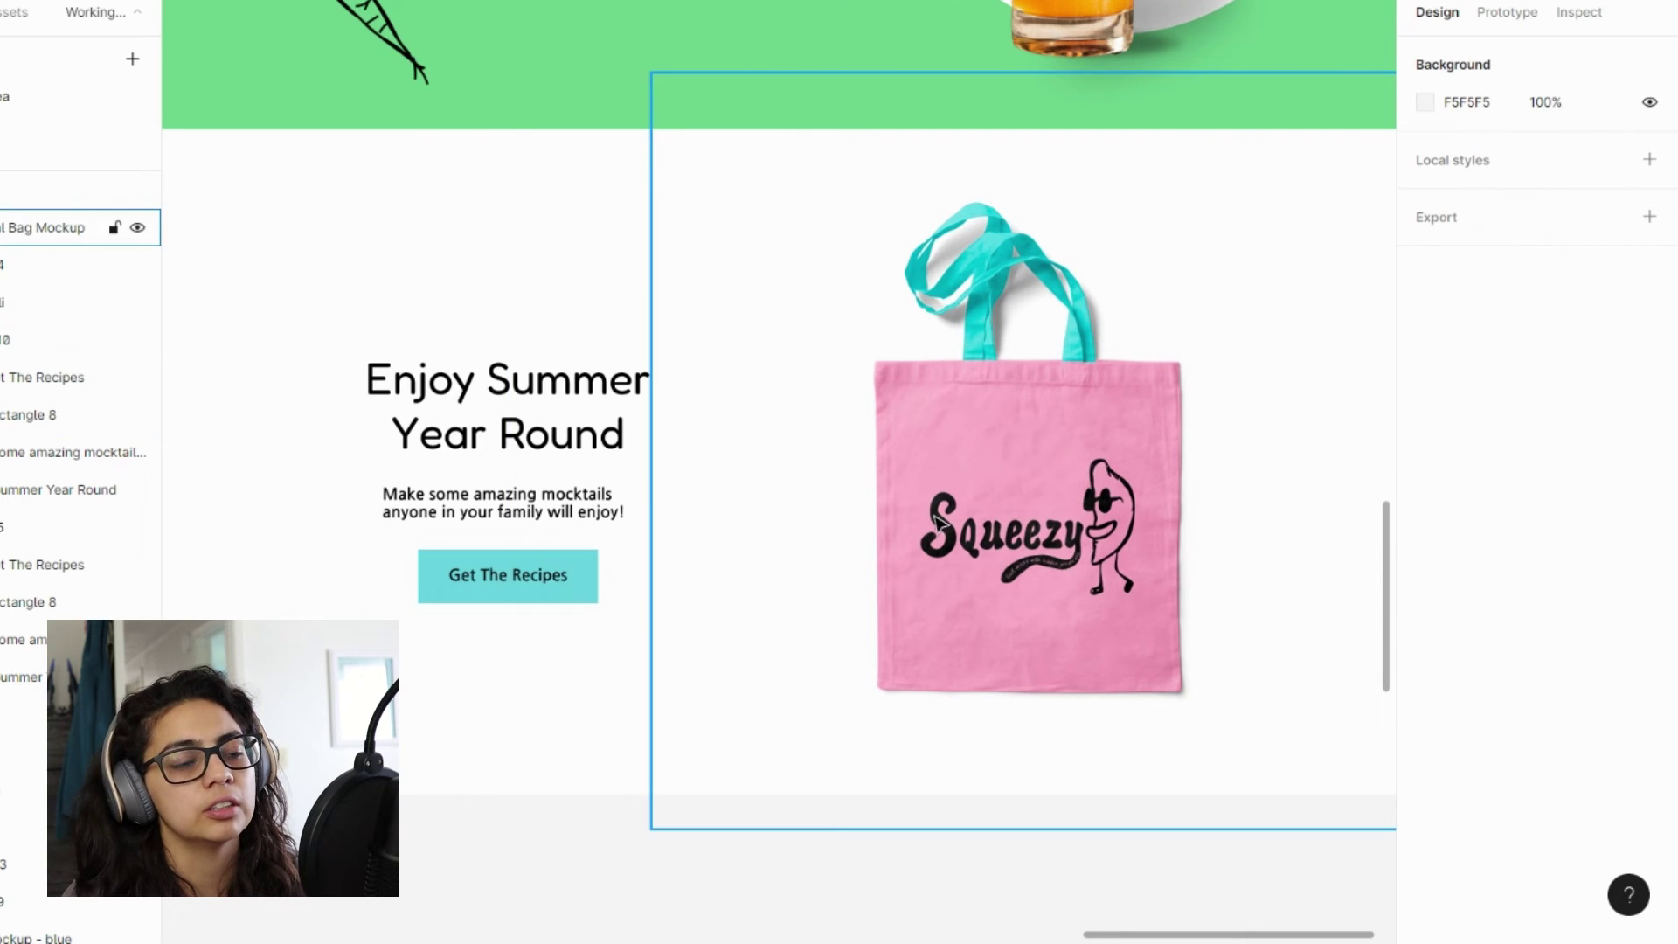
- Replace the copied texts with "Get Squeezy Merch", "Limted edition items now avaliable" and "Buy Now", and move the button up below them
scroll(542, 569, up, 1)
double_click(513, 446)
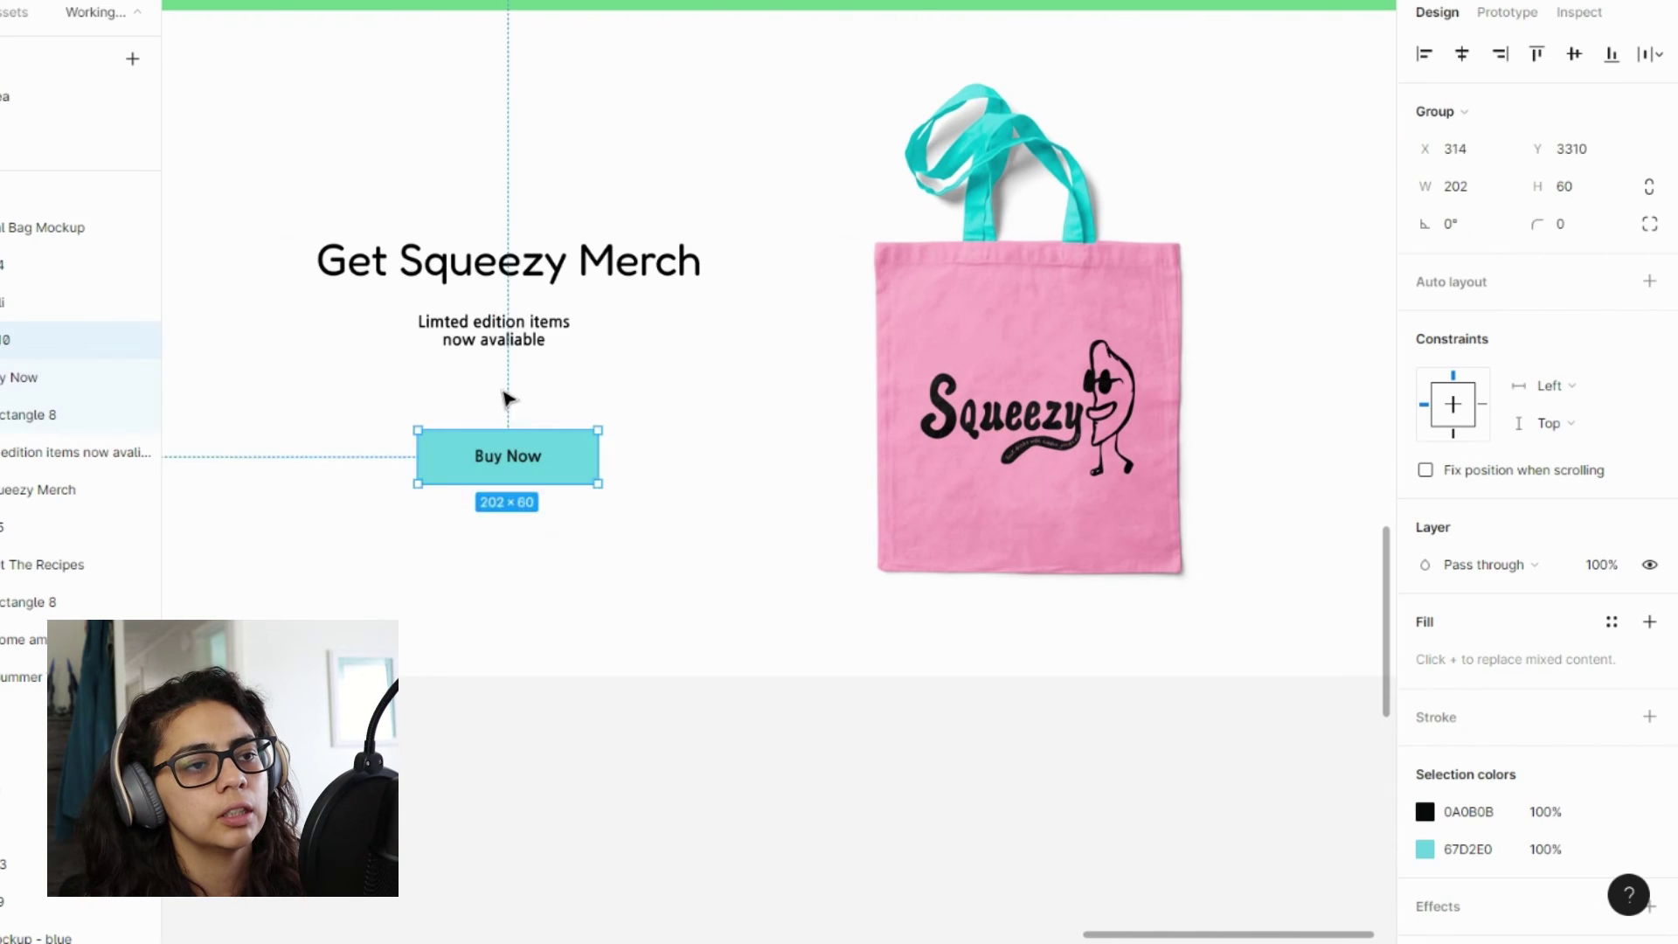
drag(518, 464, 509, 414)
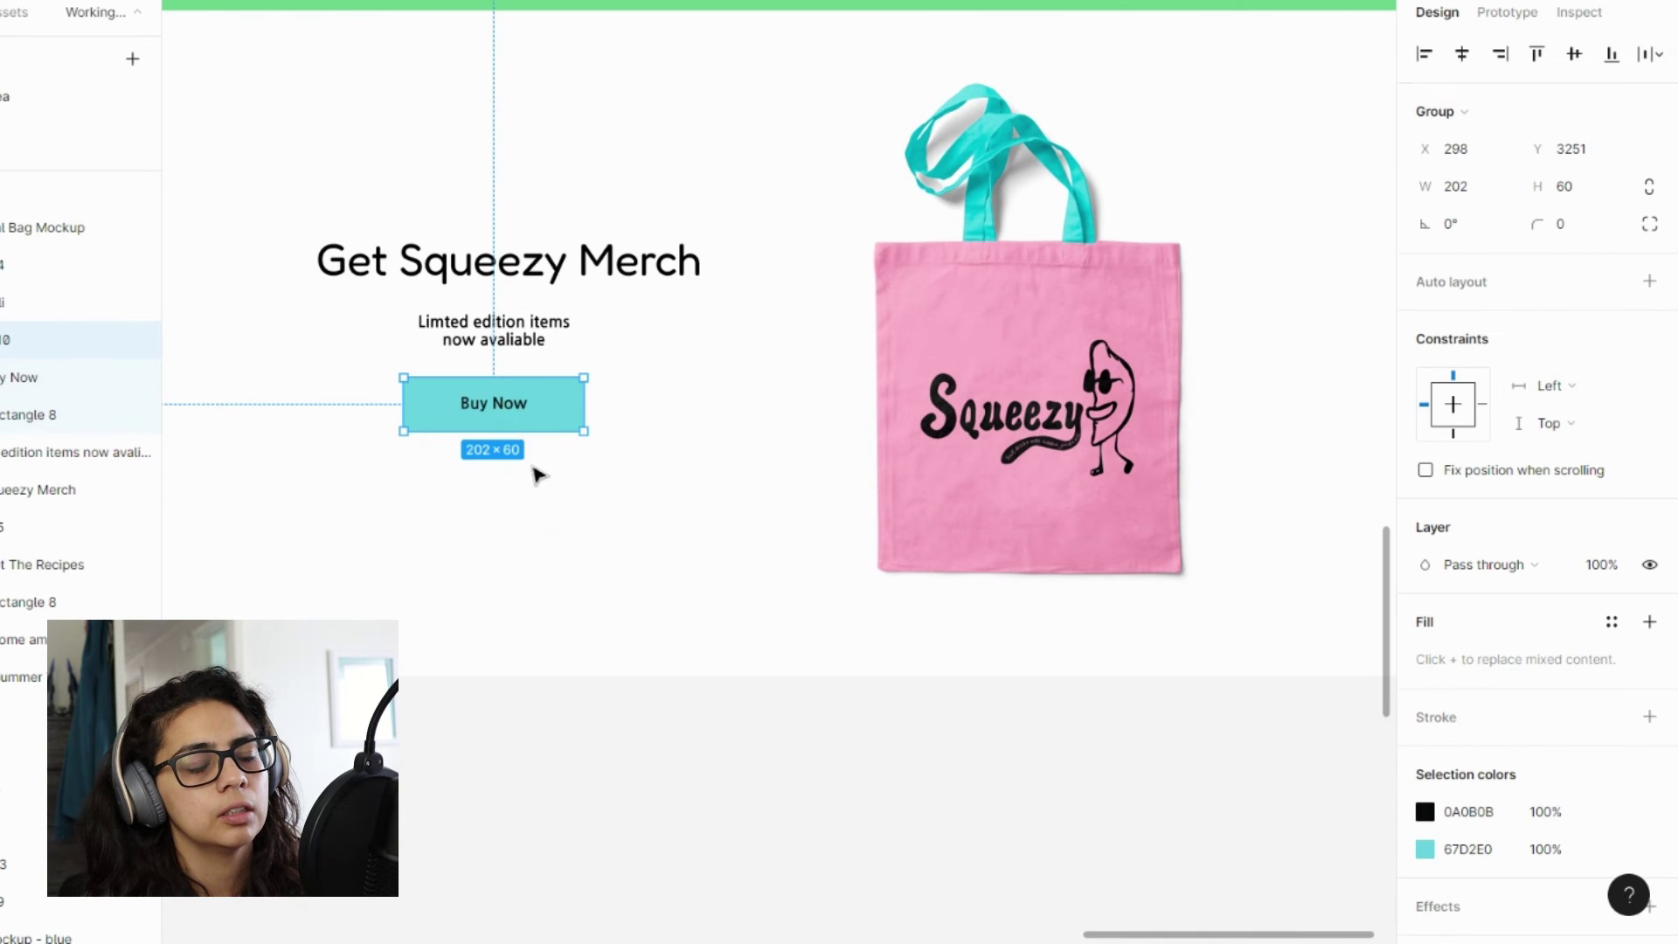
- Center the merch heading, text and Buy Now button horizontally on each other and distribute them vertically
drag(461, 230, 459, 229)
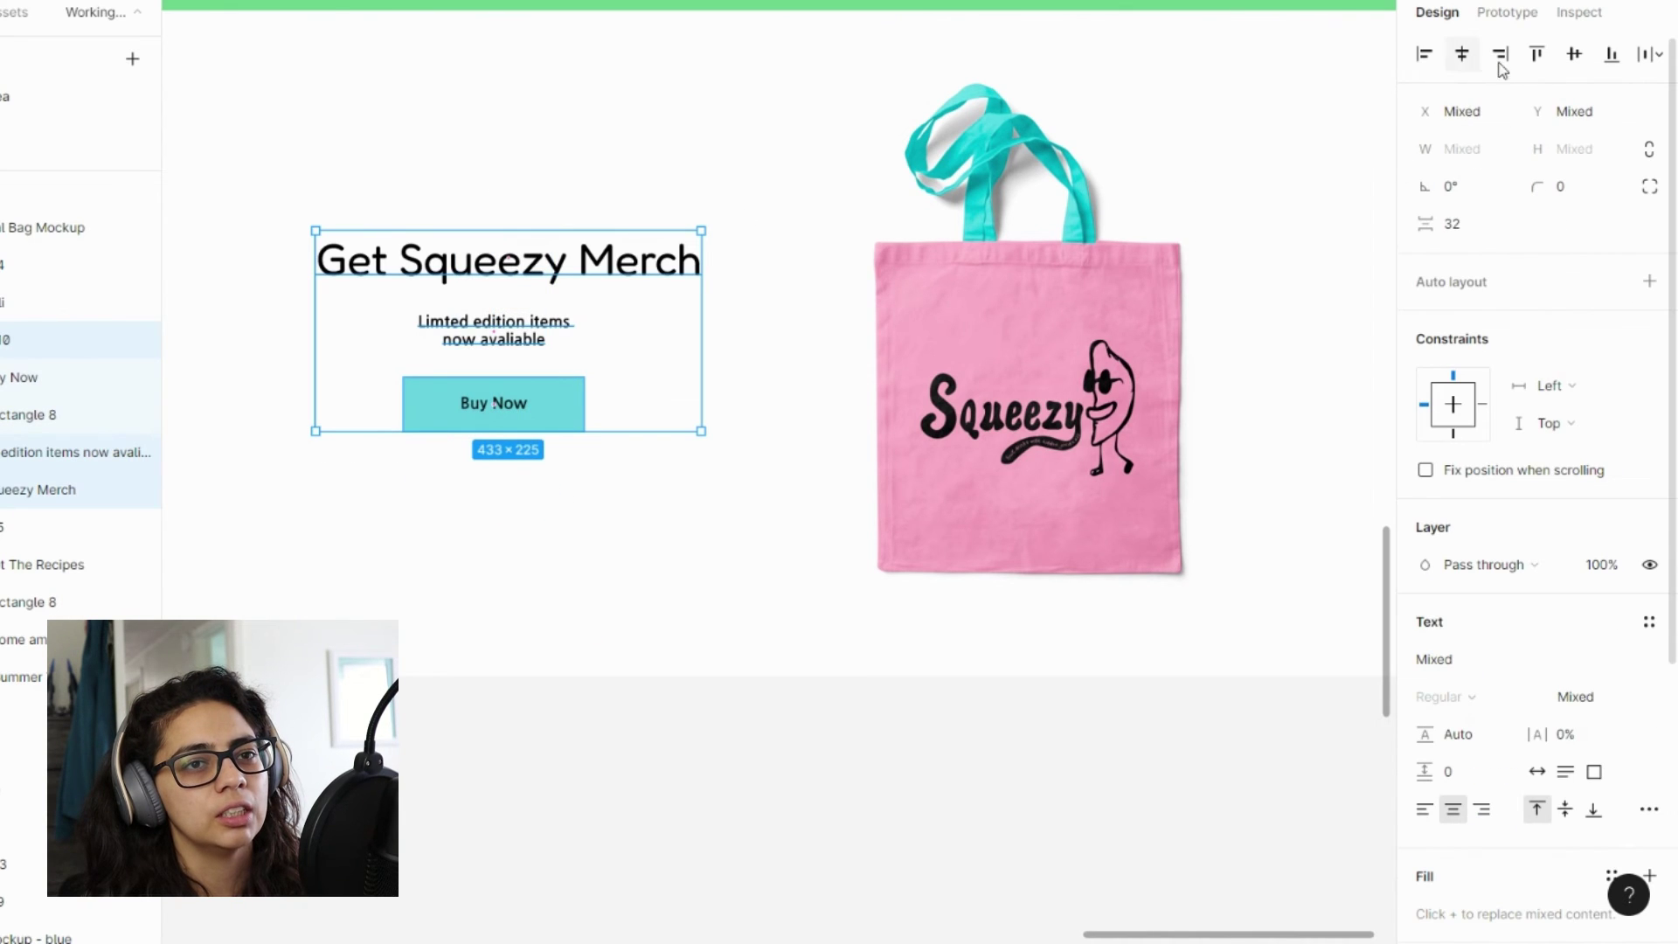
click(1461, 54)
click(1656, 55)
click(1390, 128)
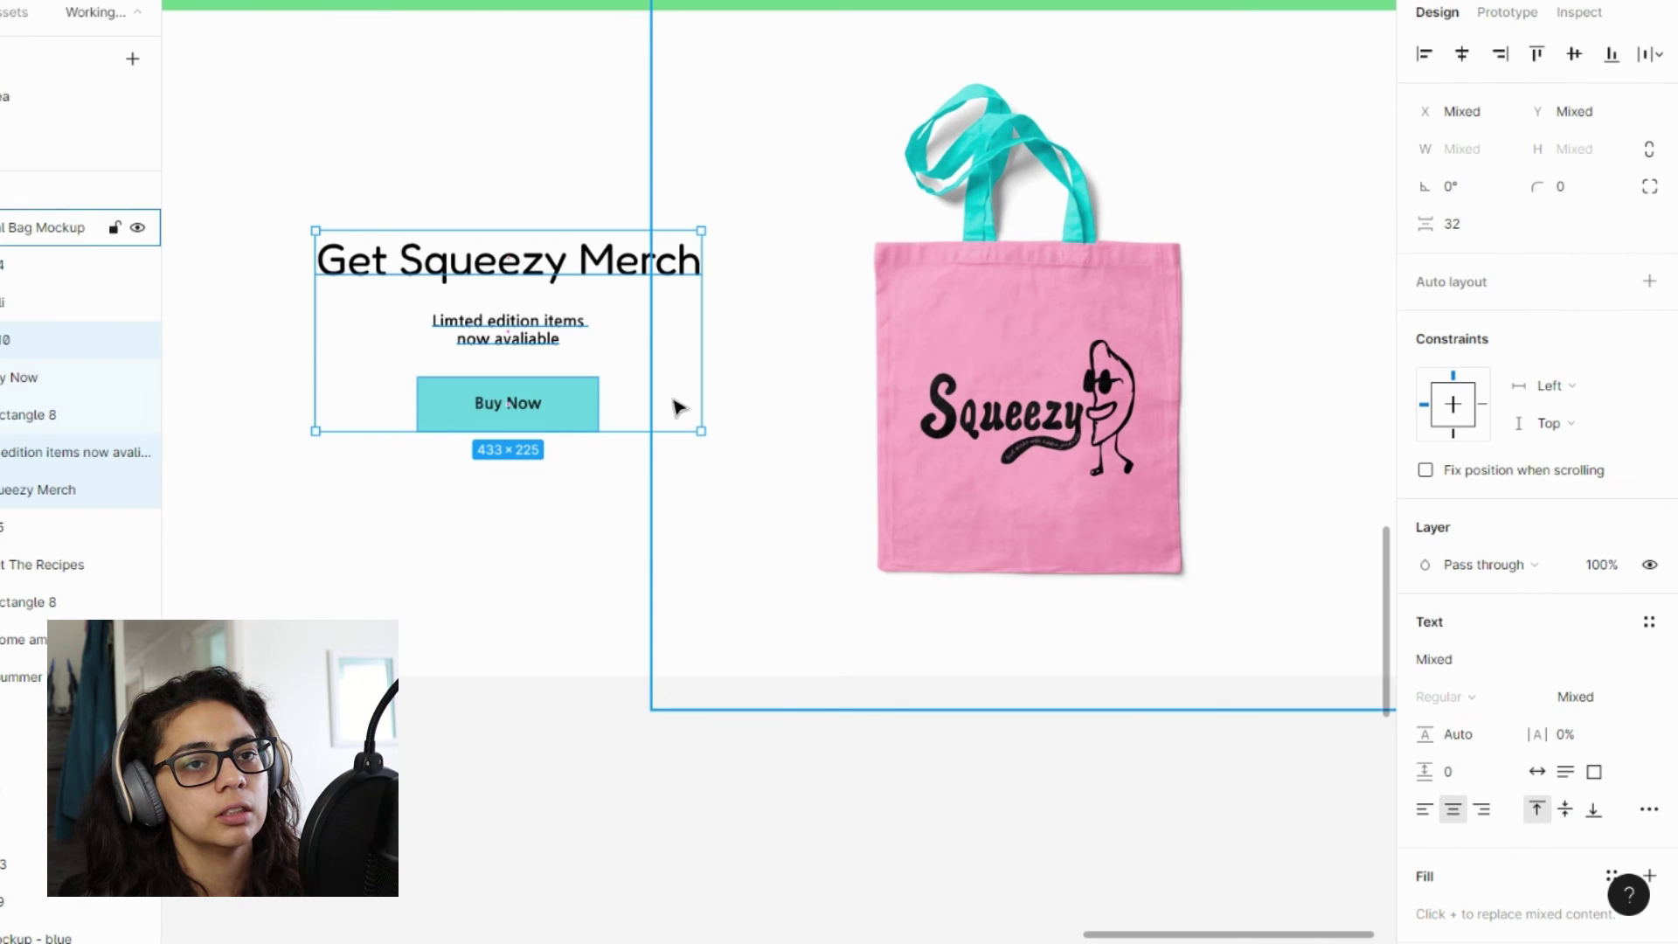
- Center the merch text and button under the mocktail text block above, and move the tote bag mockup to X 629, Y 2741
drag(481, 333, 431, 332)
scroll(531, 437, down, 3)
scroll(531, 437, down, 2)
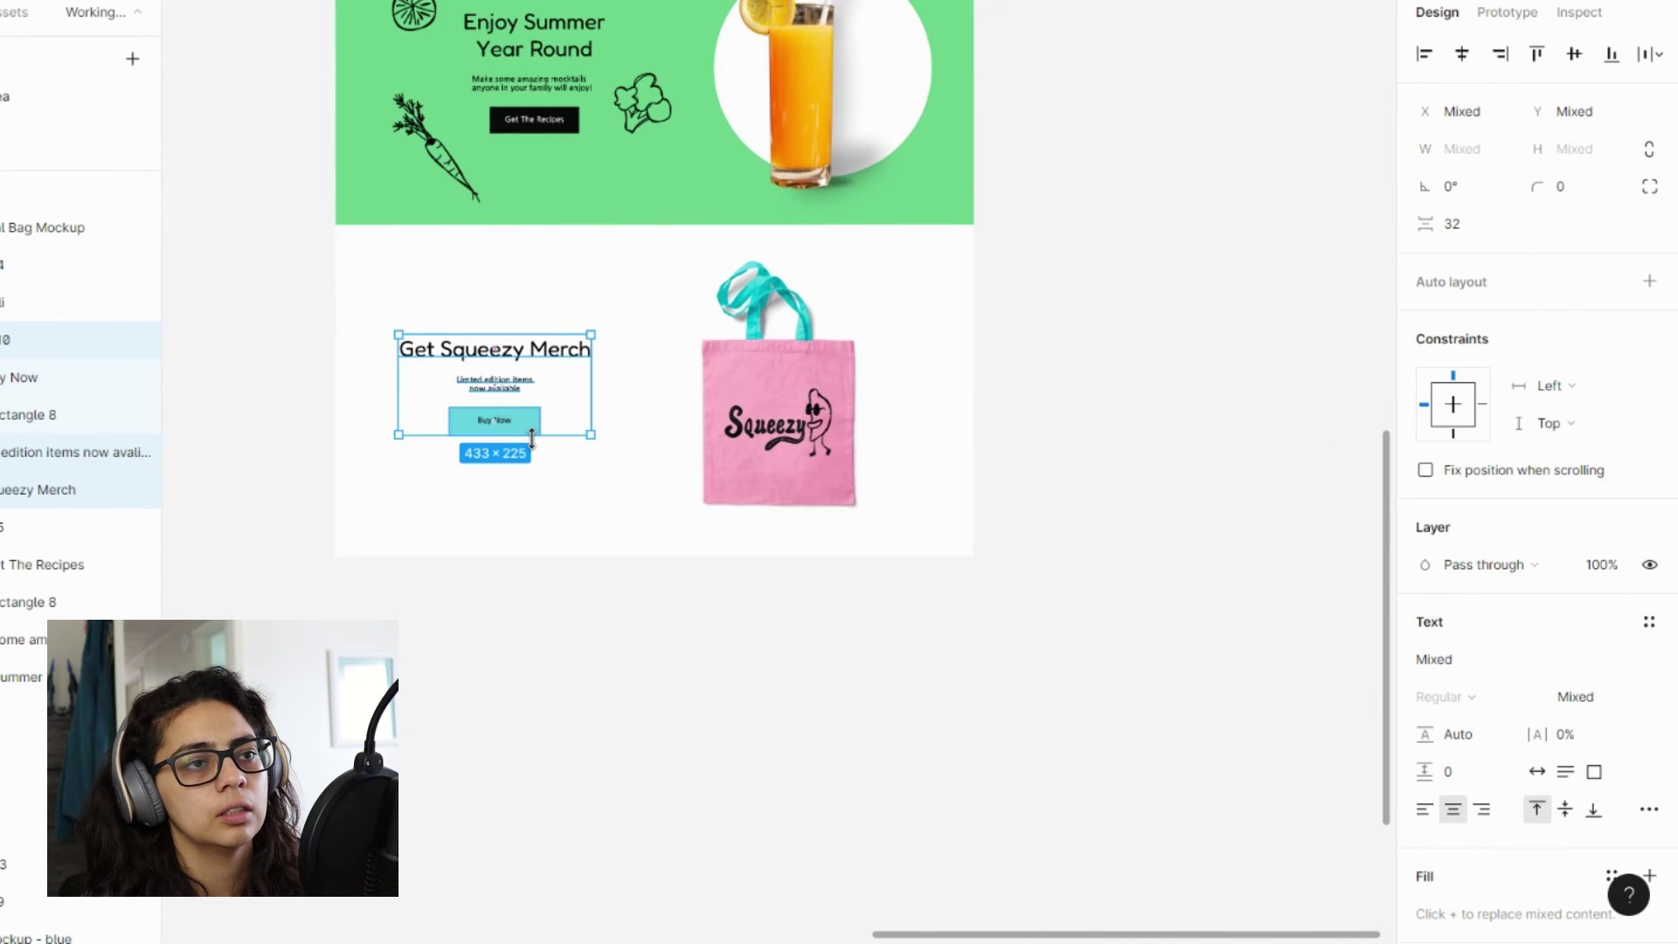
drag(493, 358, 515, 360)
drag(771, 401, 789, 388)
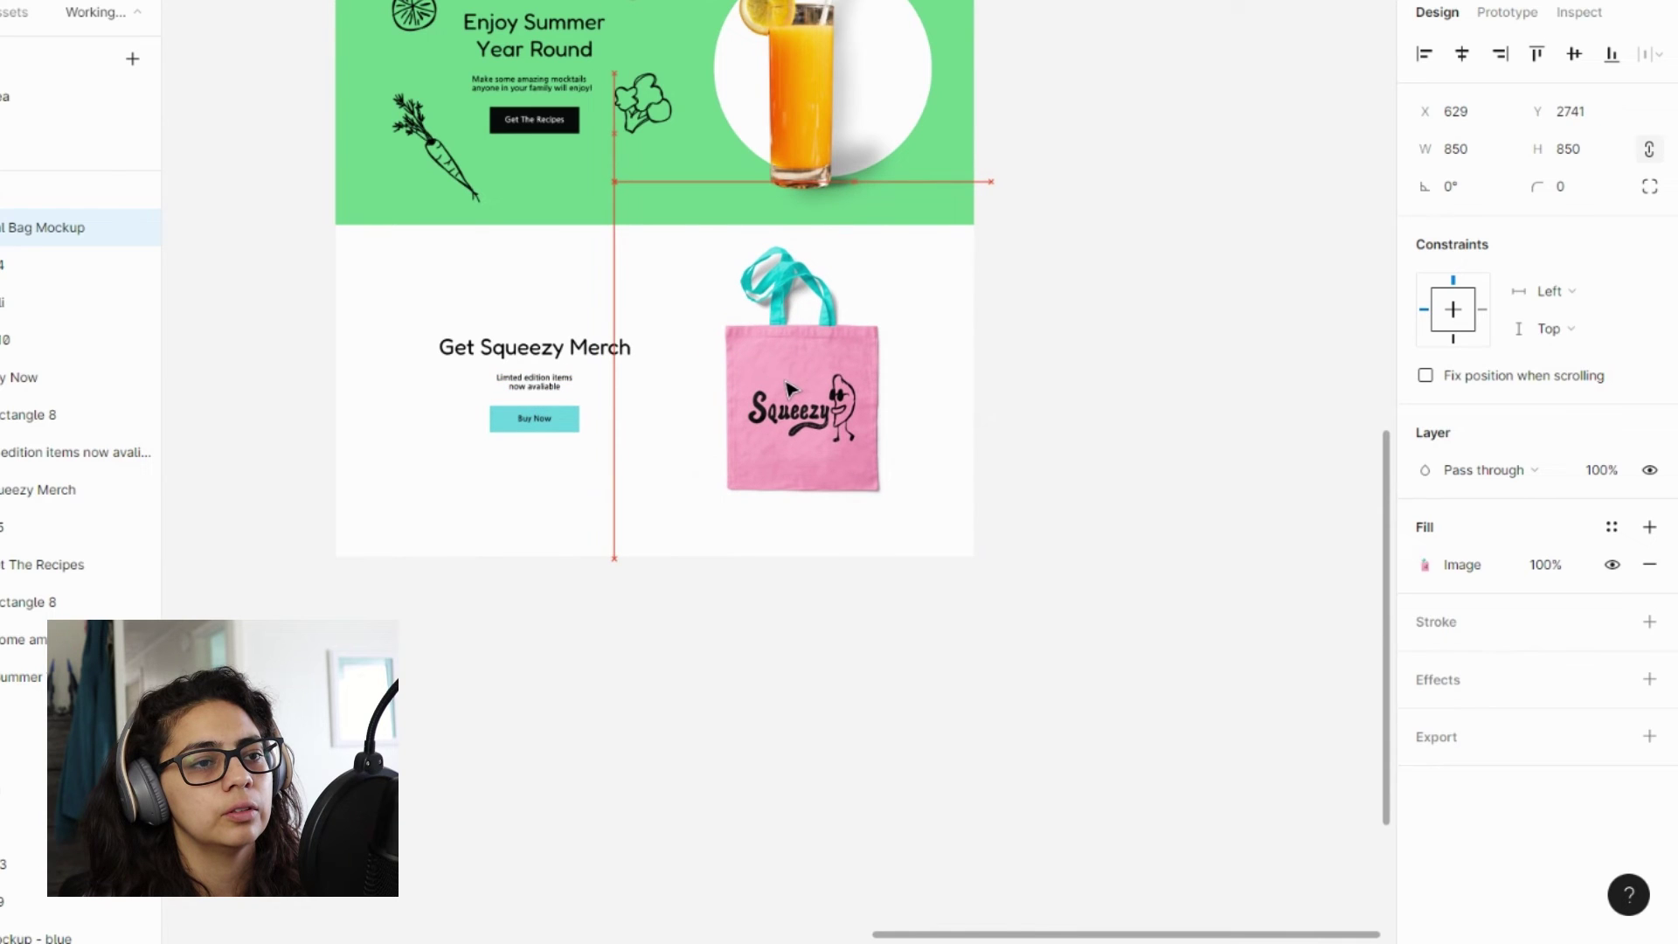
click(1180, 457)
scroll(757, 464, up, 3)
scroll(757, 465, down, 3)
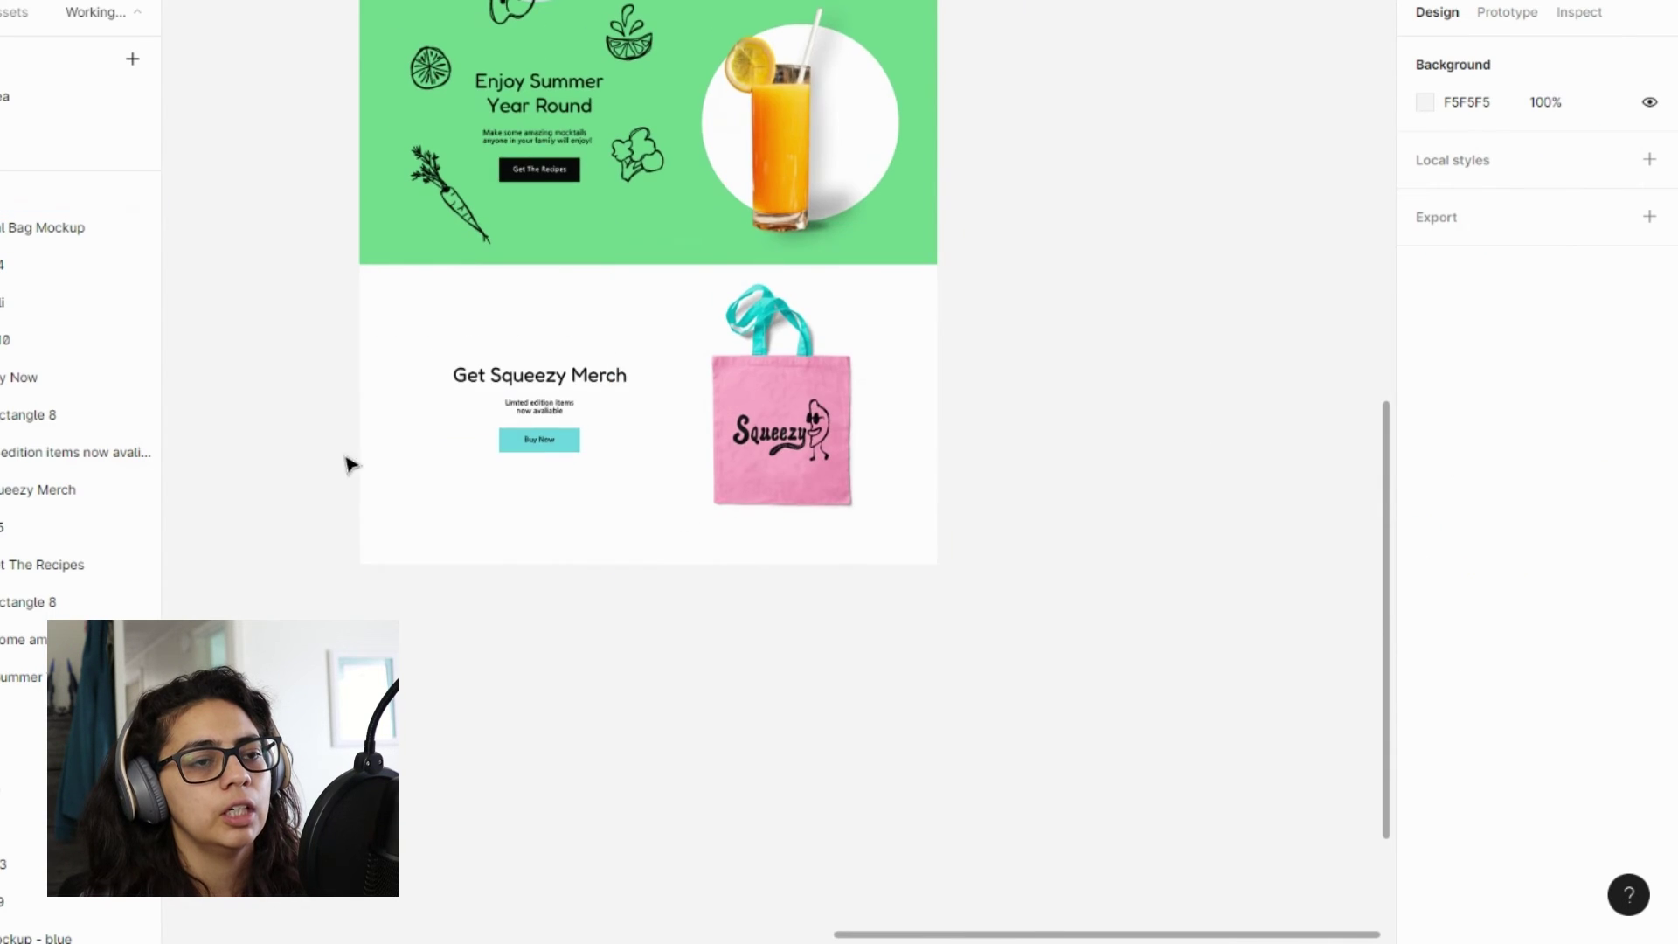
- Copy the palm leaves photo from the Assets frame and paste it at the left edge of the merch section in Desktop - 1
scroll(374, 472, down, 2)
scroll(374, 472, left, 10)
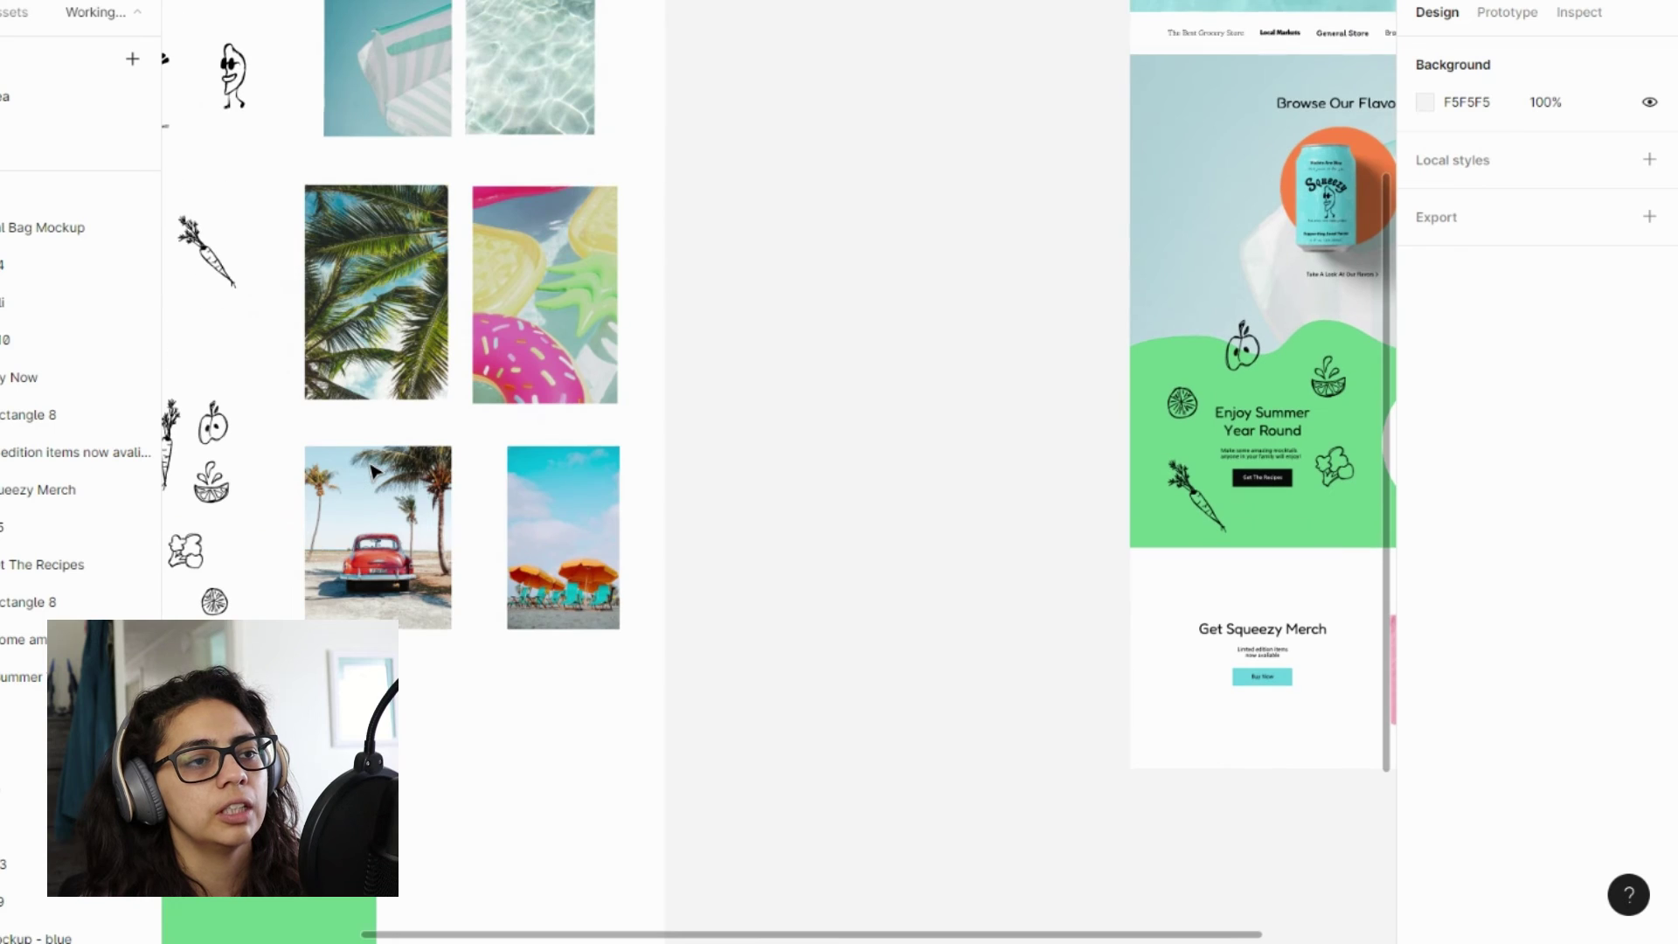
click(444, 359)
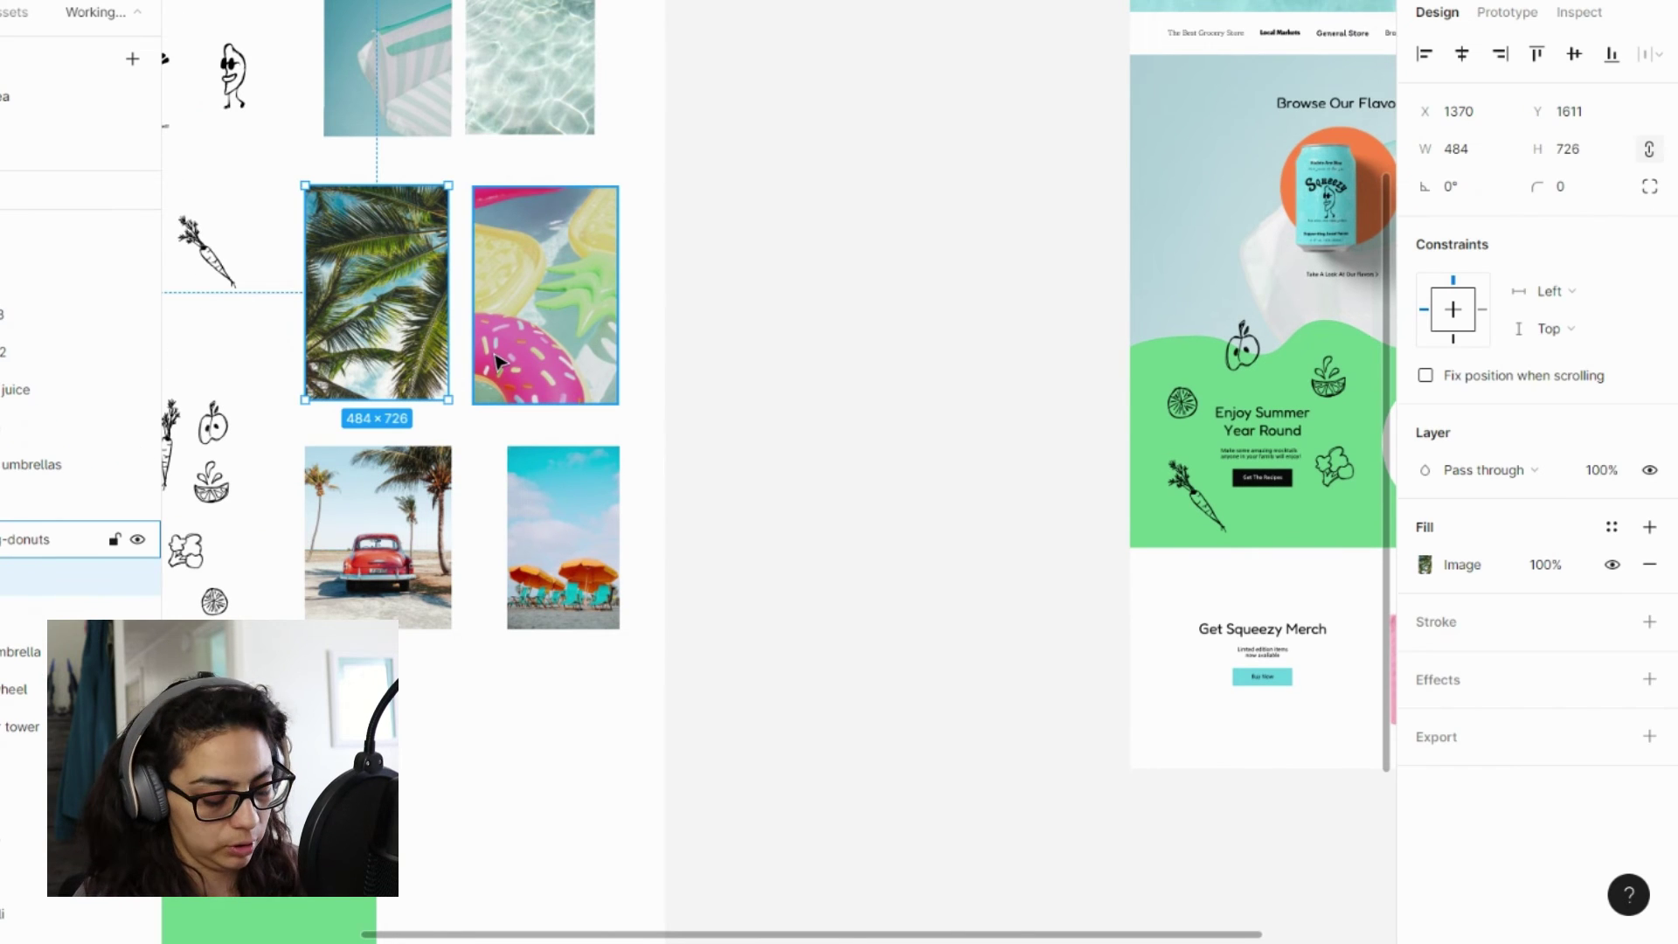
click(891, 627)
scroll(896, 626, down, 5)
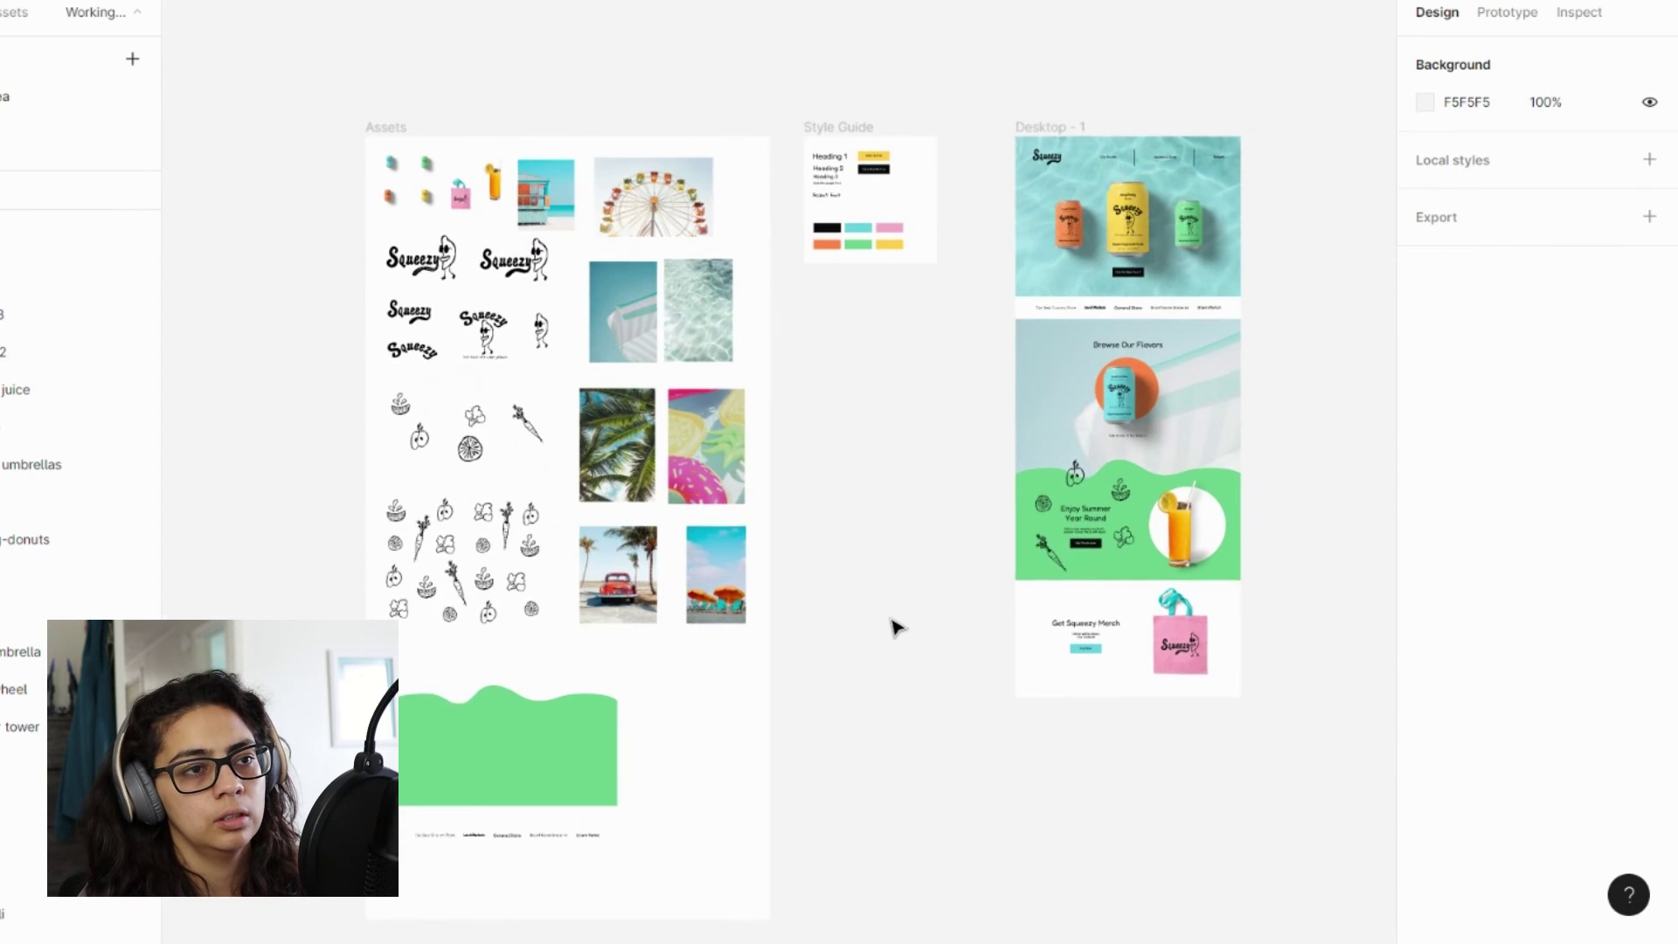
scroll(909, 664, up, 5)
scroll(929, 722, up, 2)
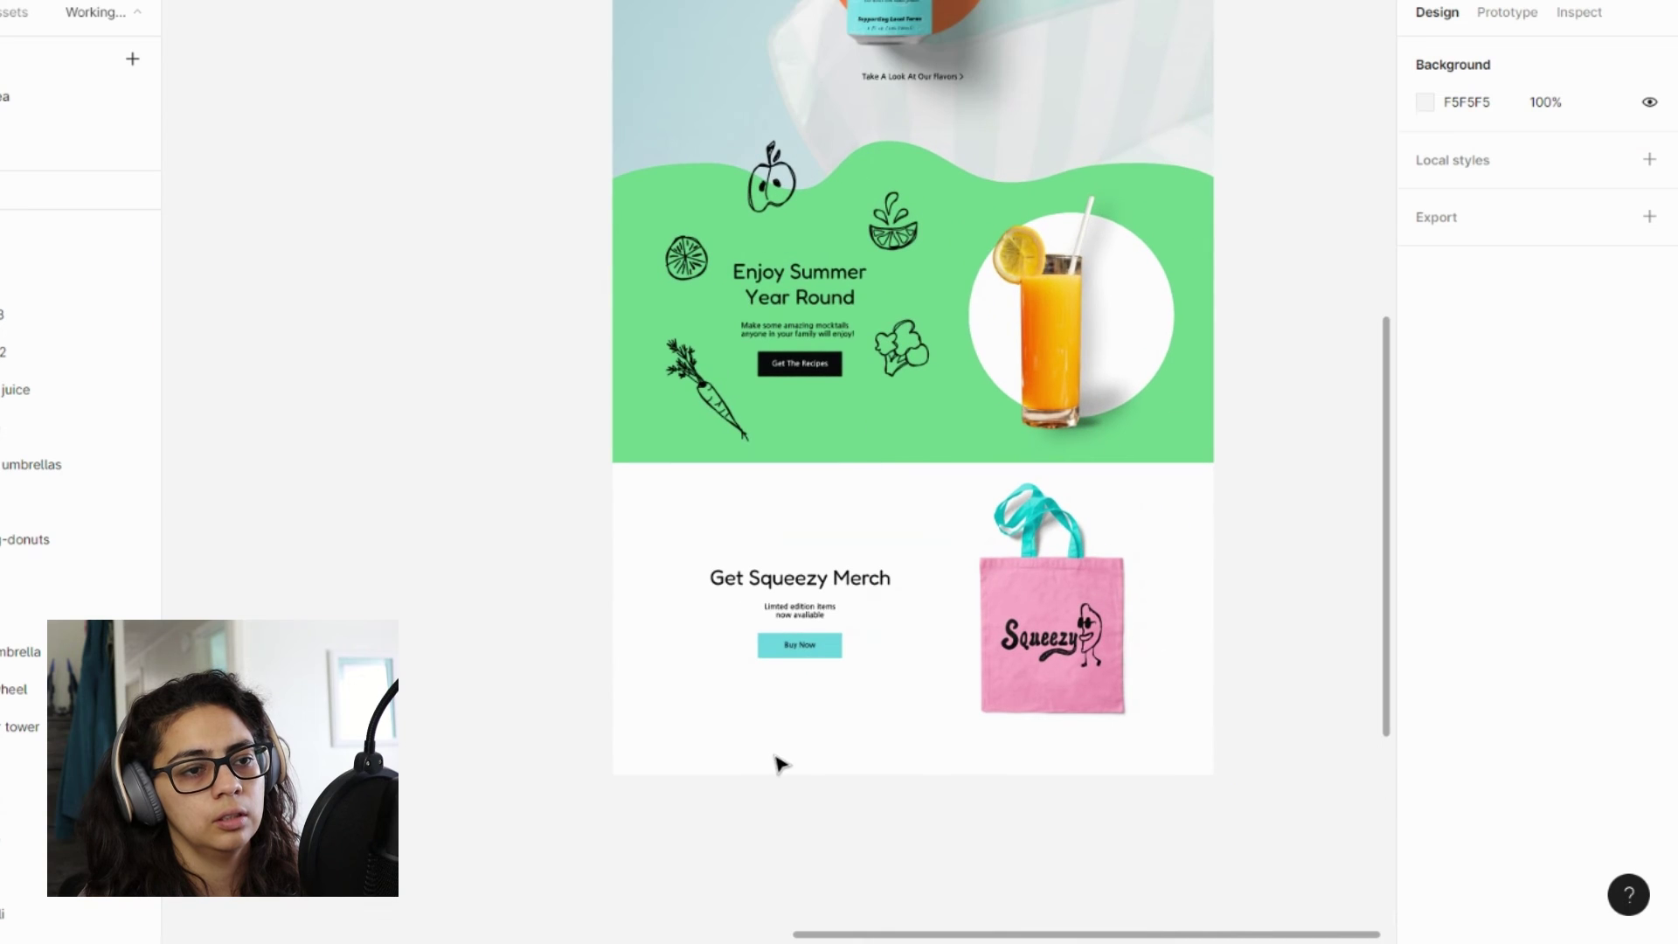
click(780, 764)
key(ctrl+v)
drag(697, 643, 700, 640)
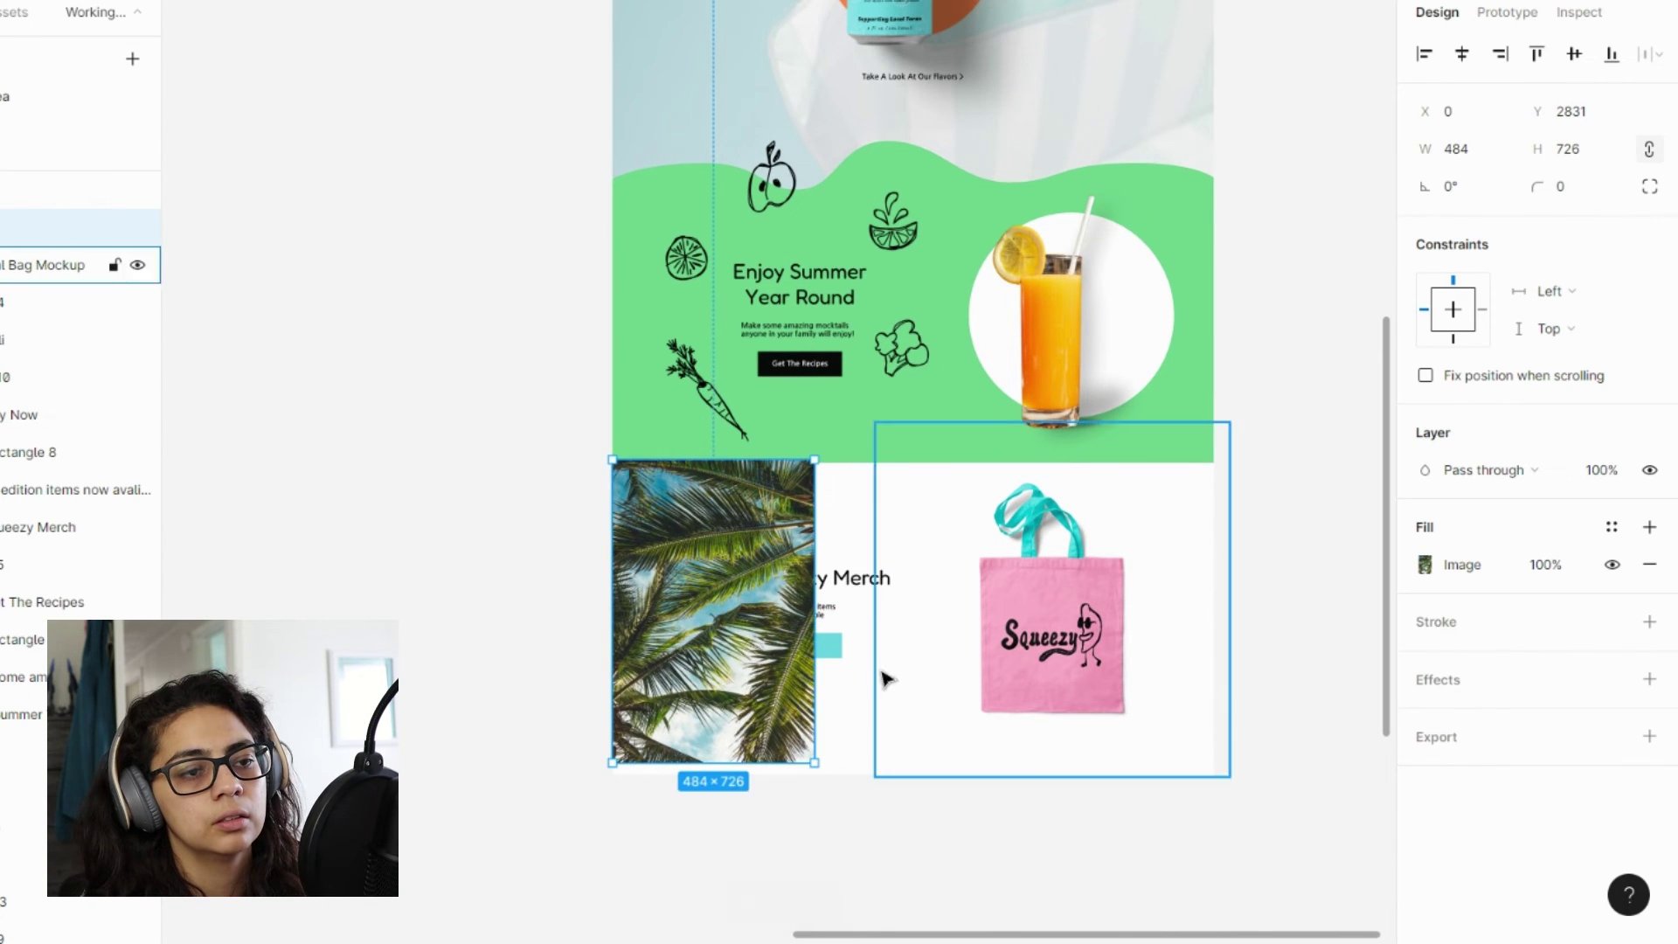
- Enlarge the palm photo to 1440 × 771, place it over the merch section at X 0, Y 2828, and send it behind the section's content
drag(814, 691, 1213, 738)
drag(1039, 765, 1034, 775)
scroll(973, 704, up, 5)
drag(960, 823, 959, 131)
mouse_move(961, 317)
mouse_down()
mouse_move(962, 419)
mouse_move(960, 320)
mouse_up()
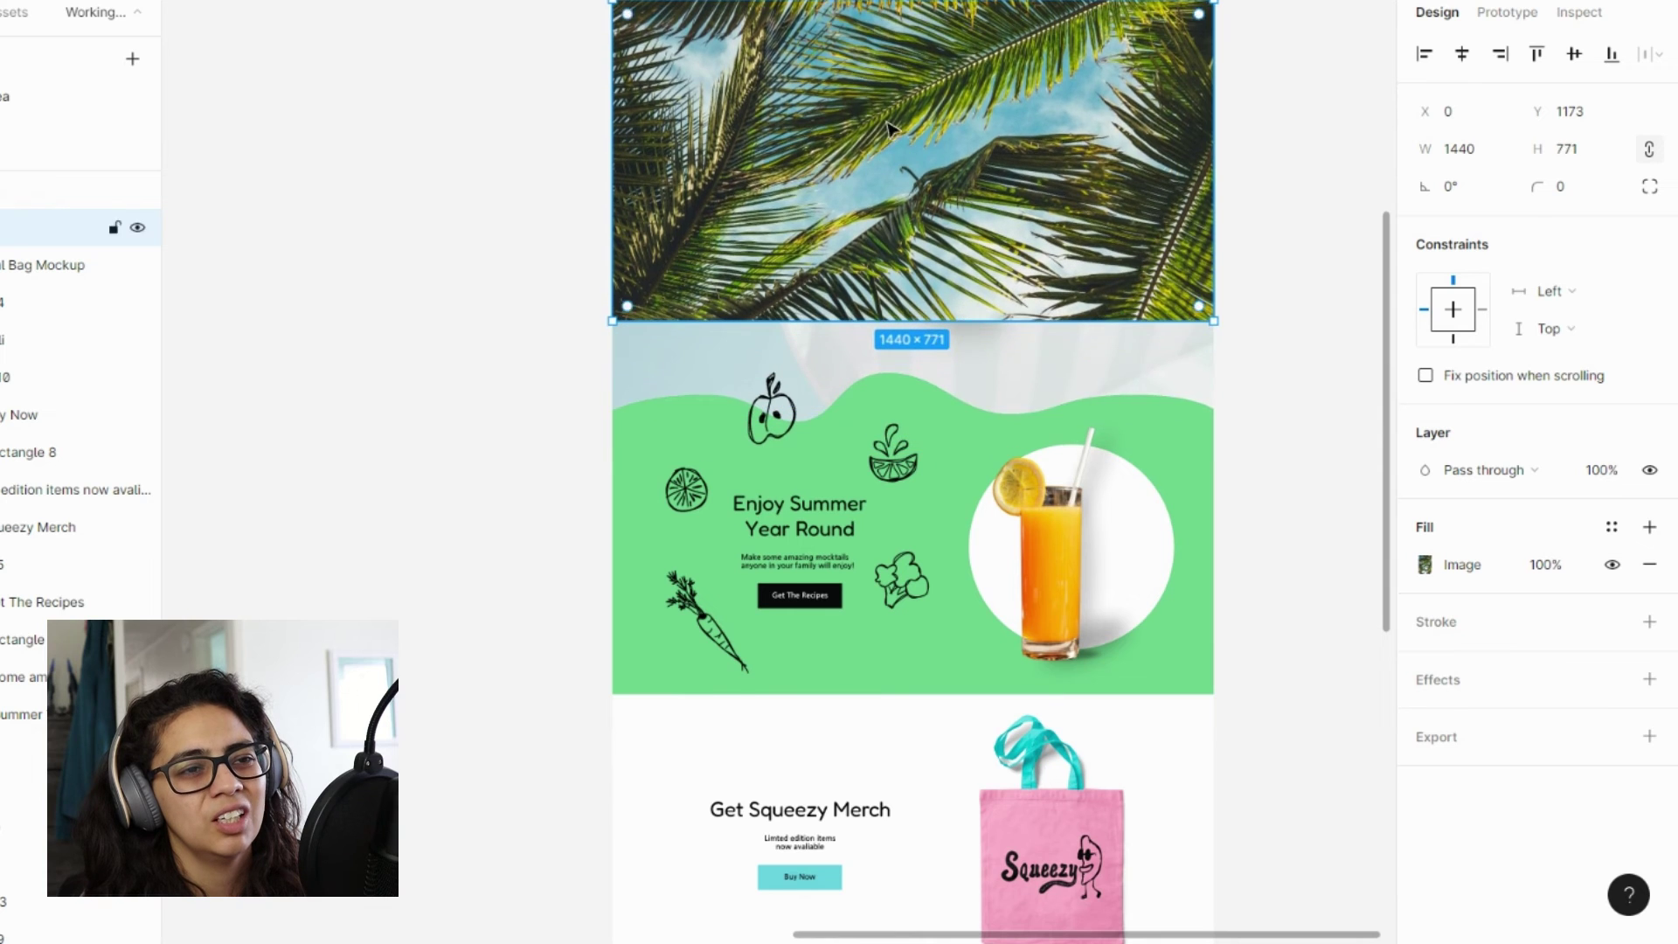
scroll(960, 319, down, 2)
drag(866, 140, 865, 796)
scroll(999, 822, down, 1)
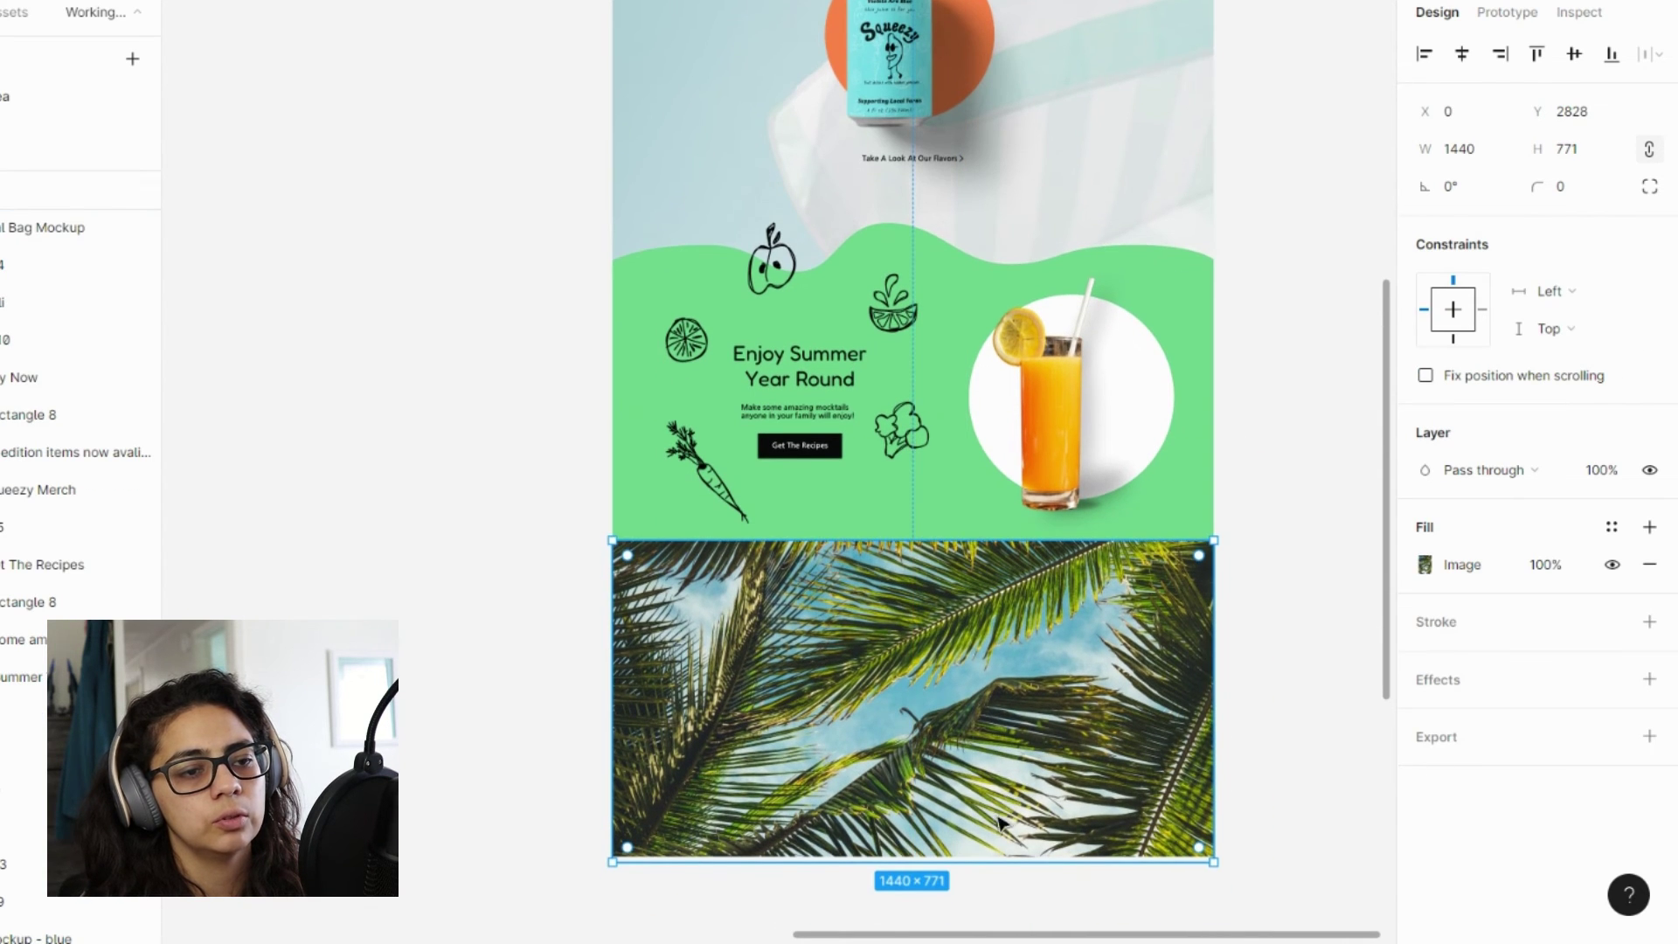
scroll(1285, 846, down, 1)
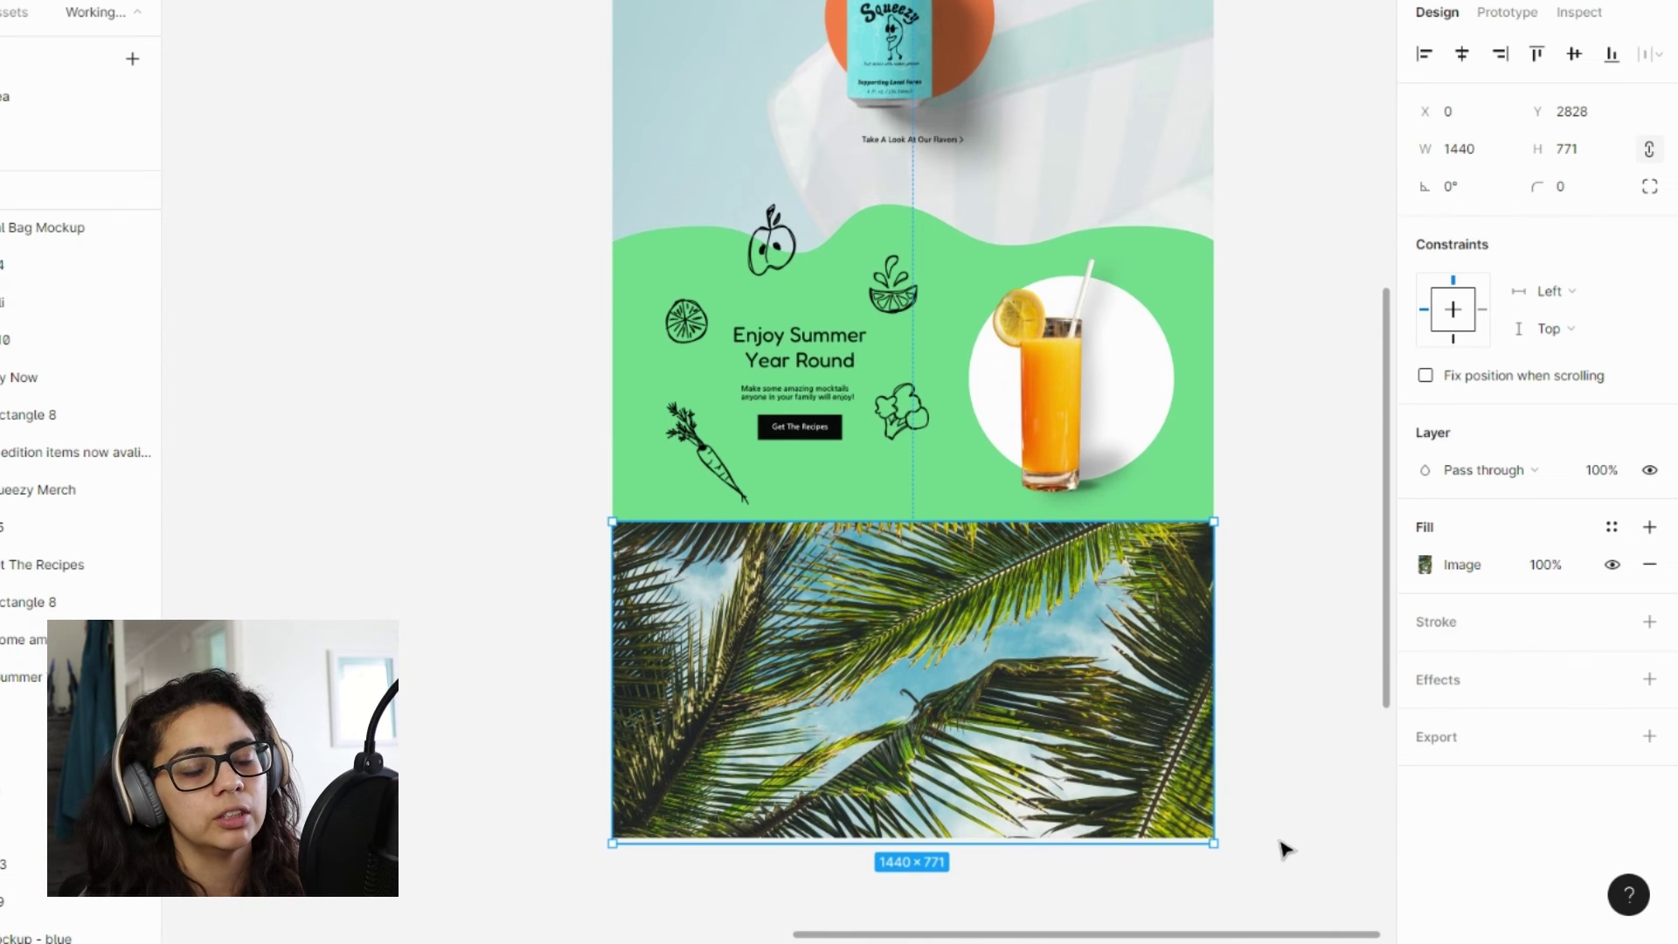
key(ctrl+shift+bracketleft)
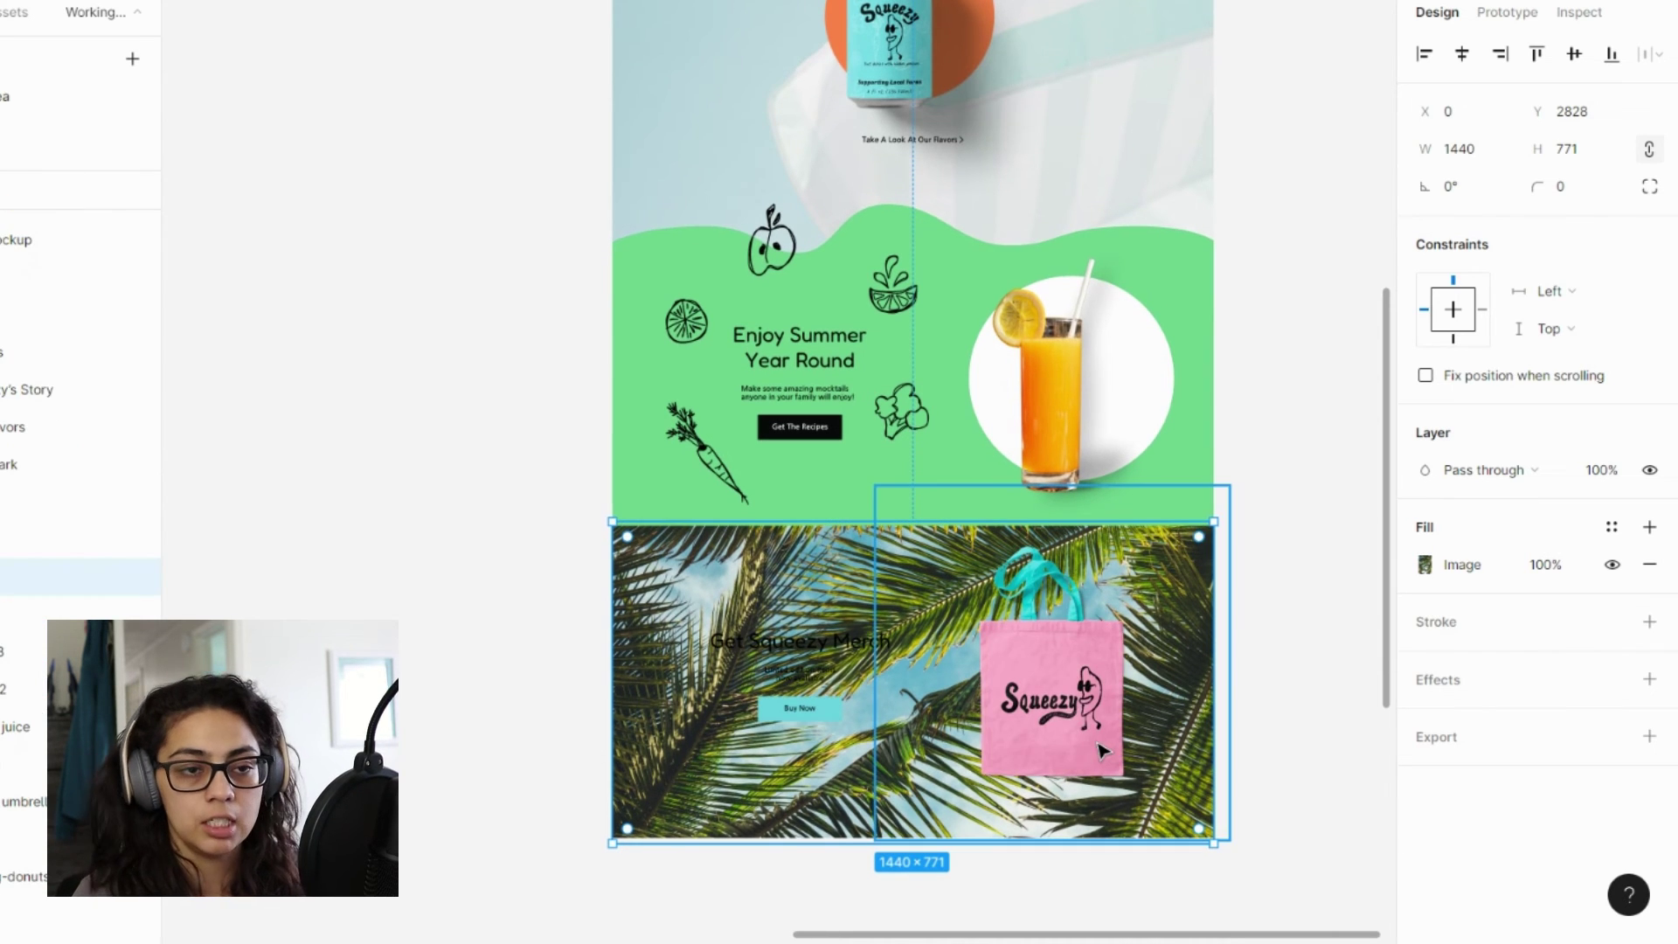
- Set the palm photo's image fill opacity to 30%
click(1610, 528)
click(1527, 543)
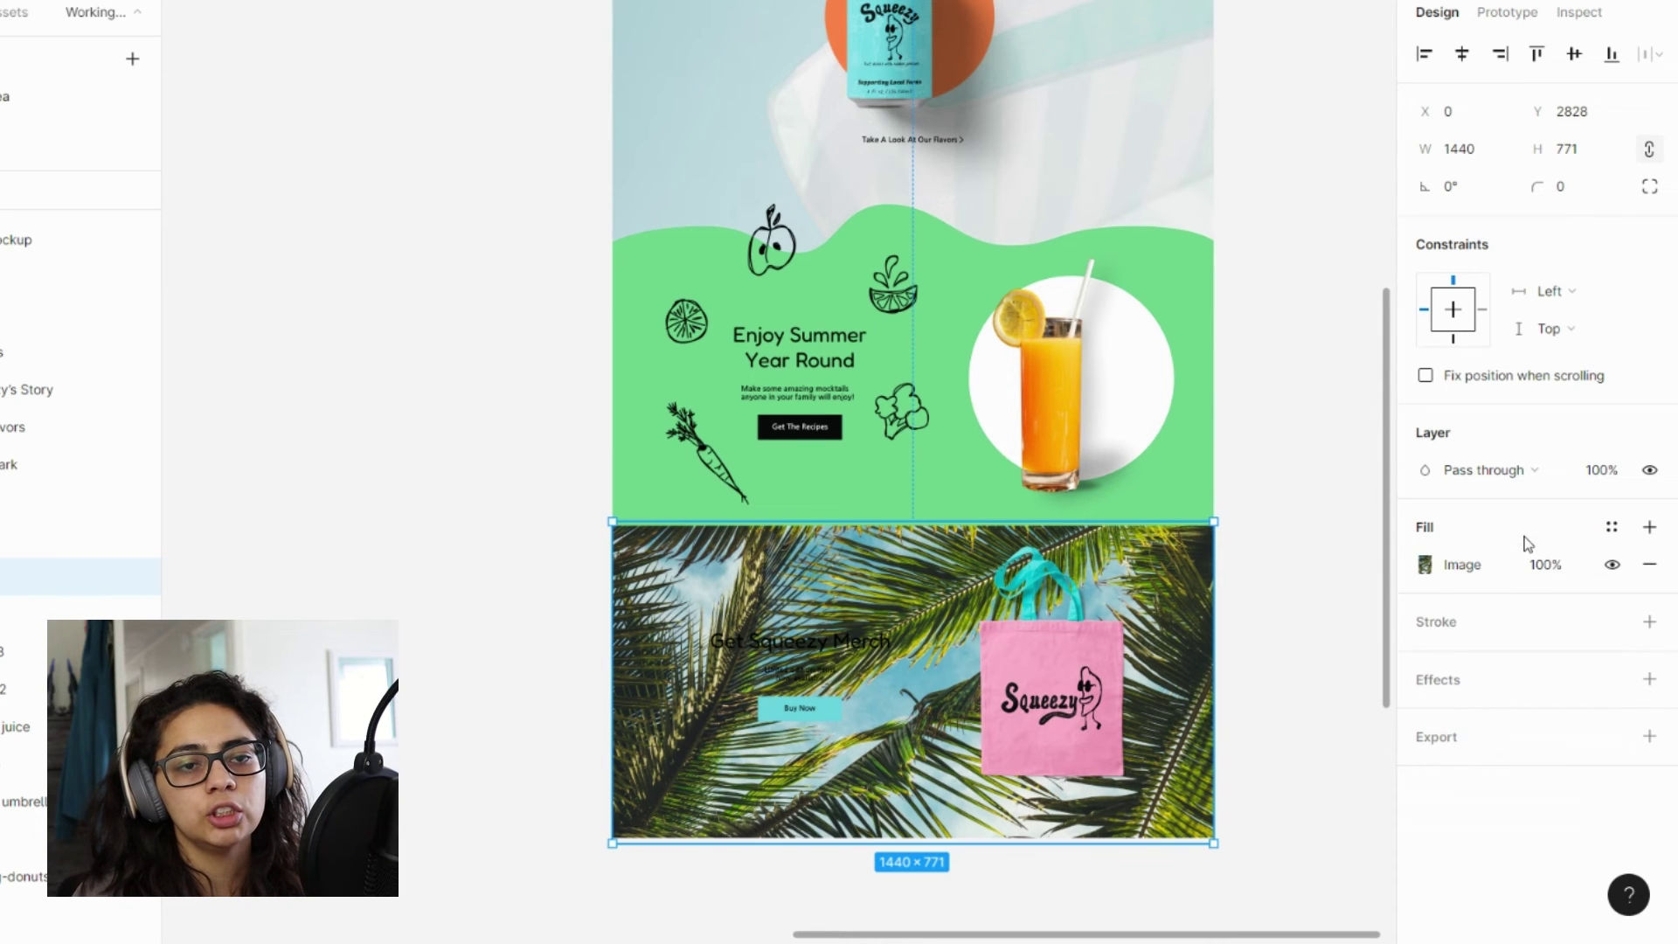
click(1561, 573)
text(30)
key(Return)
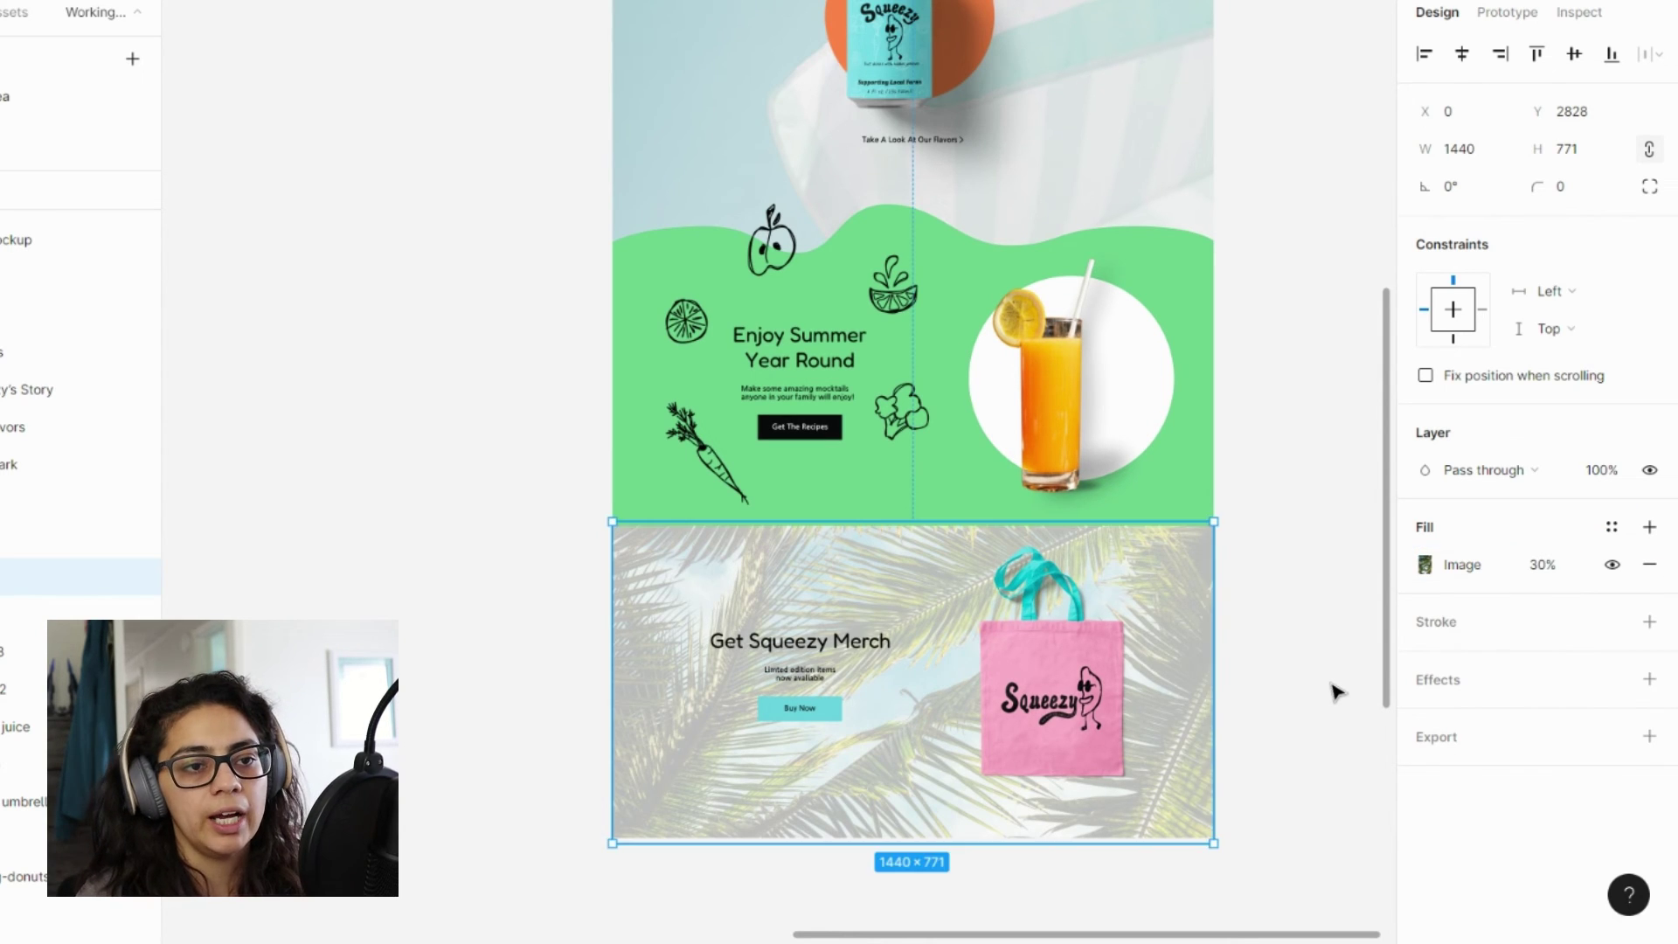
- Try the palm photo's image fill opacity at 20% and at 15%
click(1330, 693)
click(704, 601)
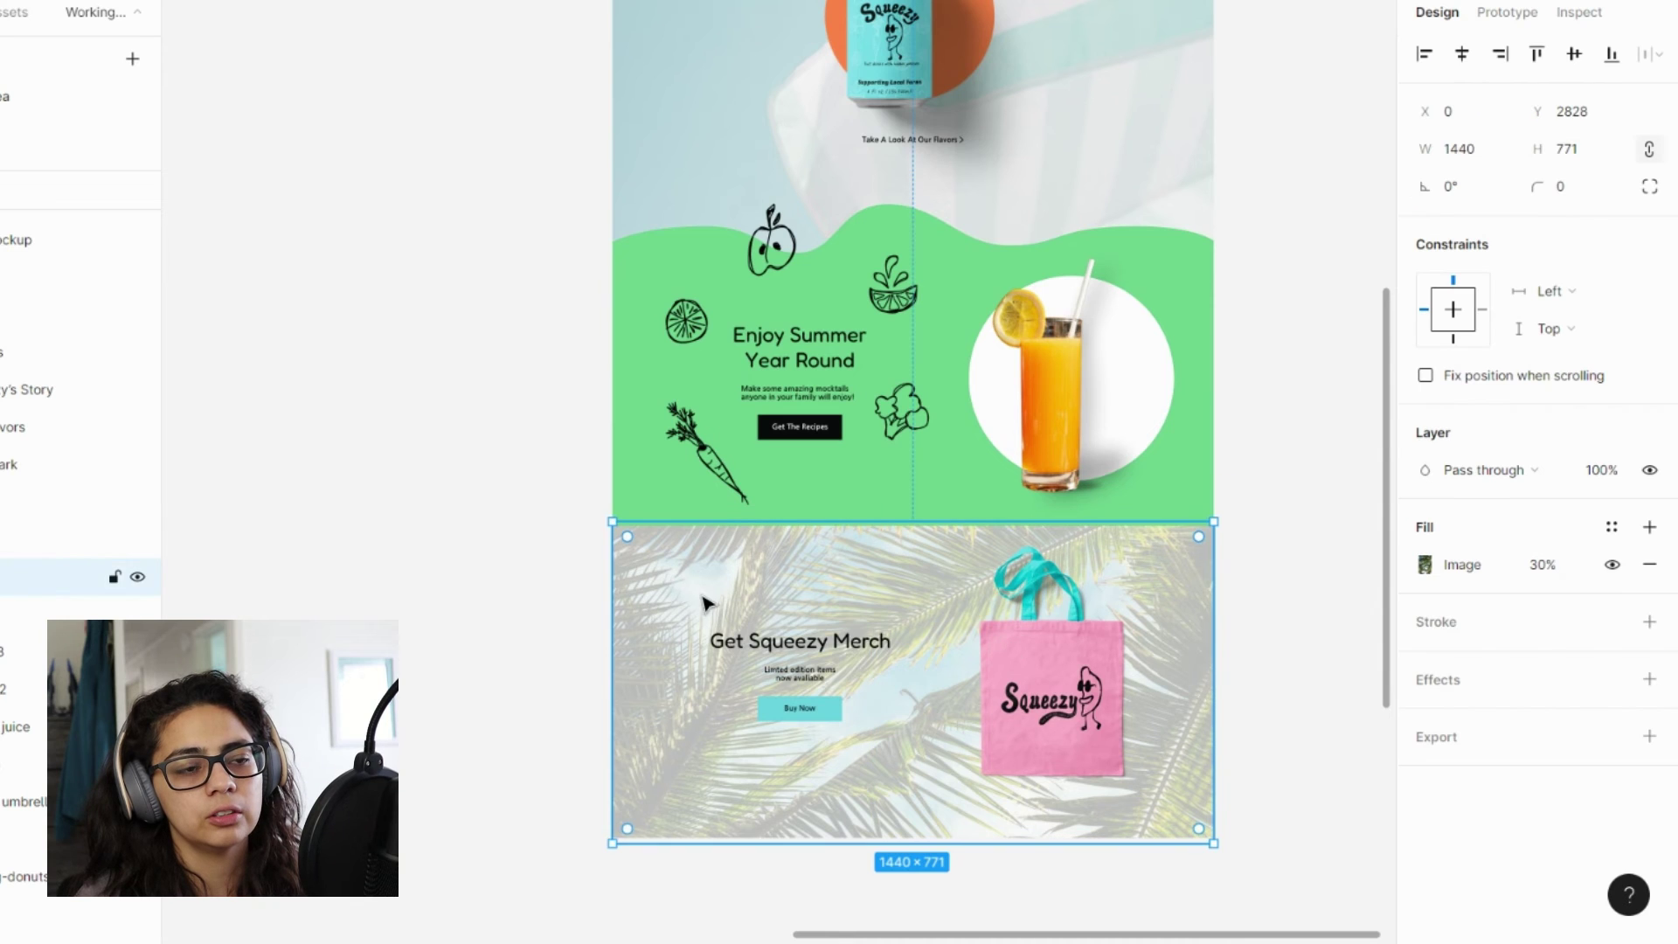
click(1610, 527)
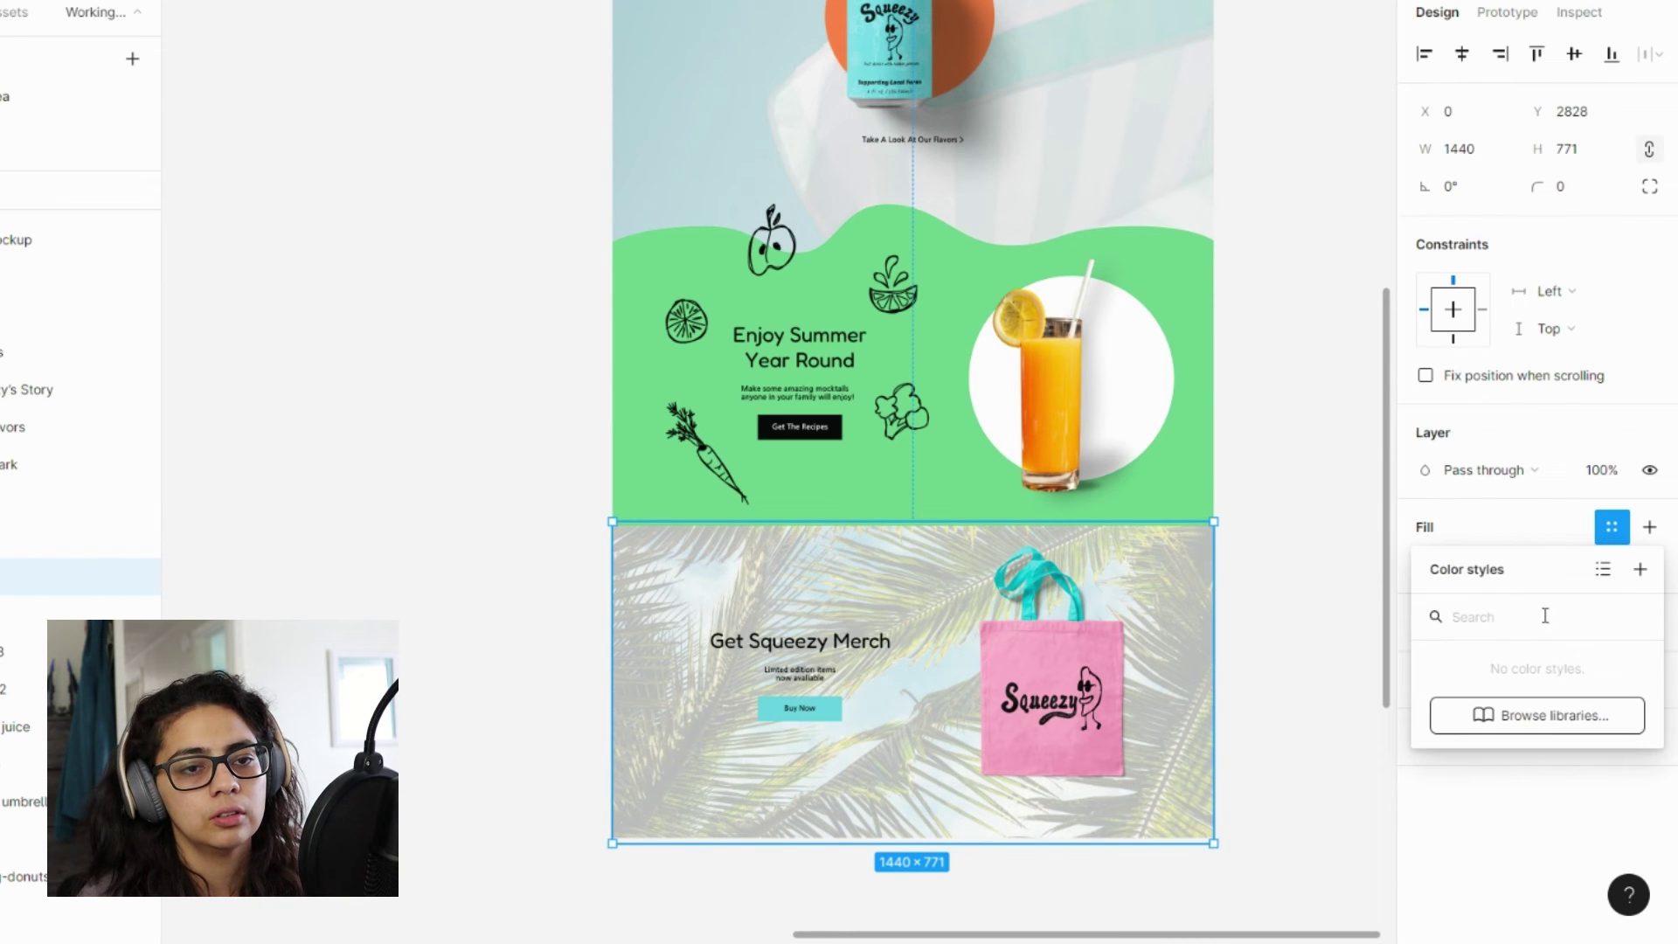
click(1521, 529)
click(1553, 570)
text(20)
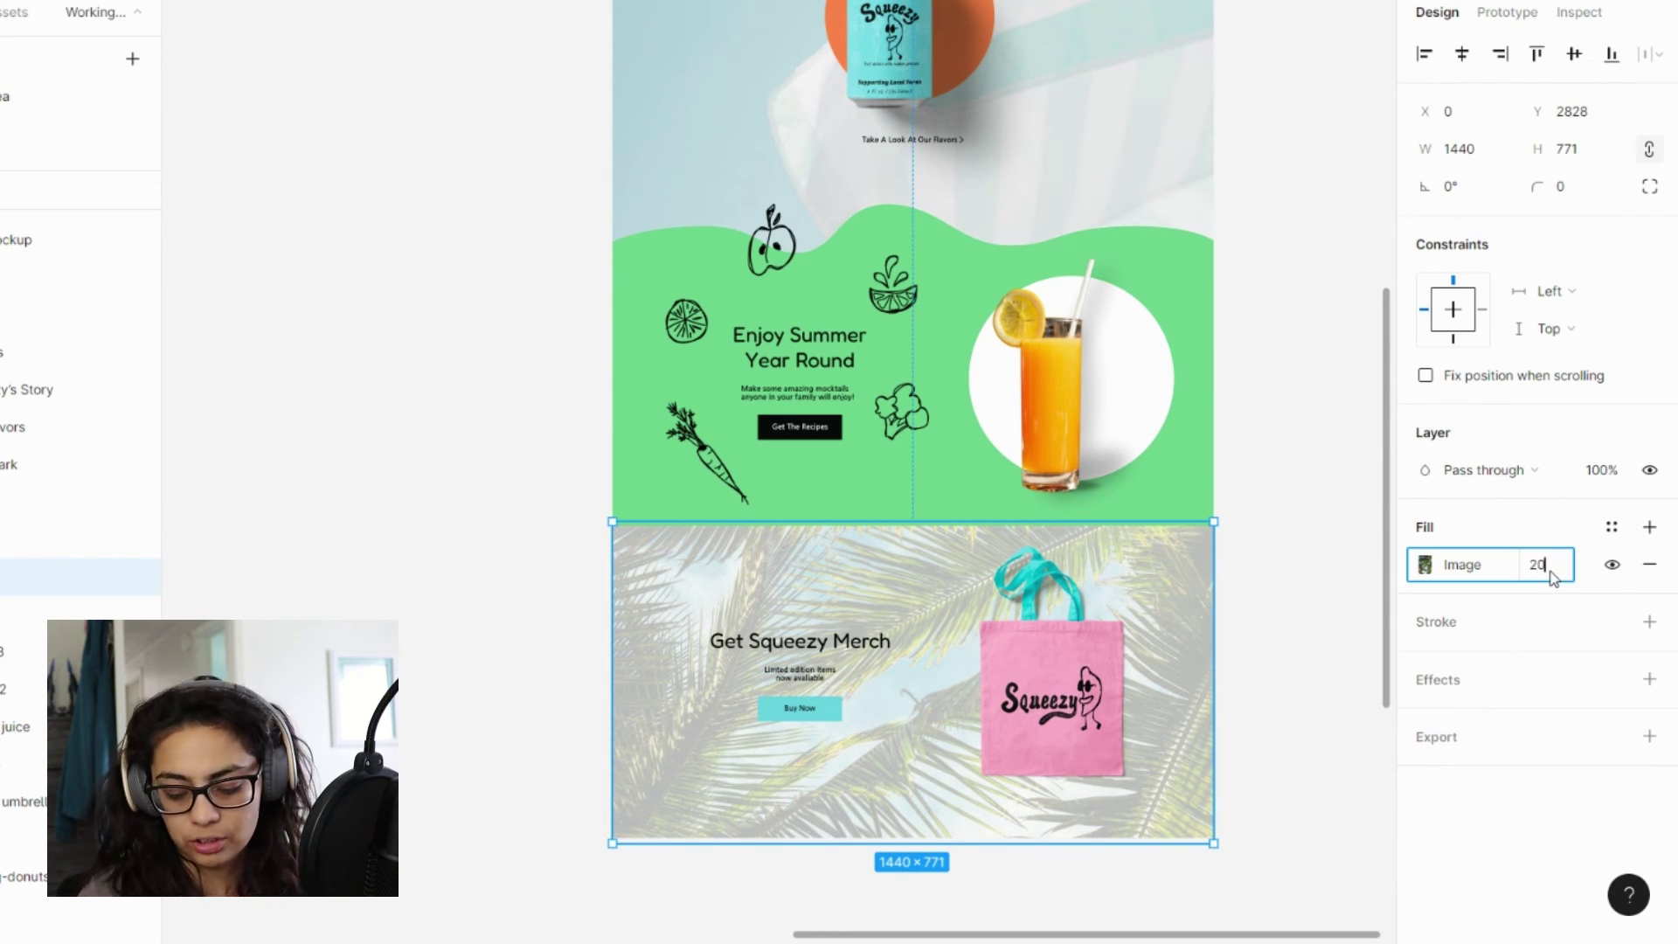
key(Return)
click(1548, 568)
text(1)
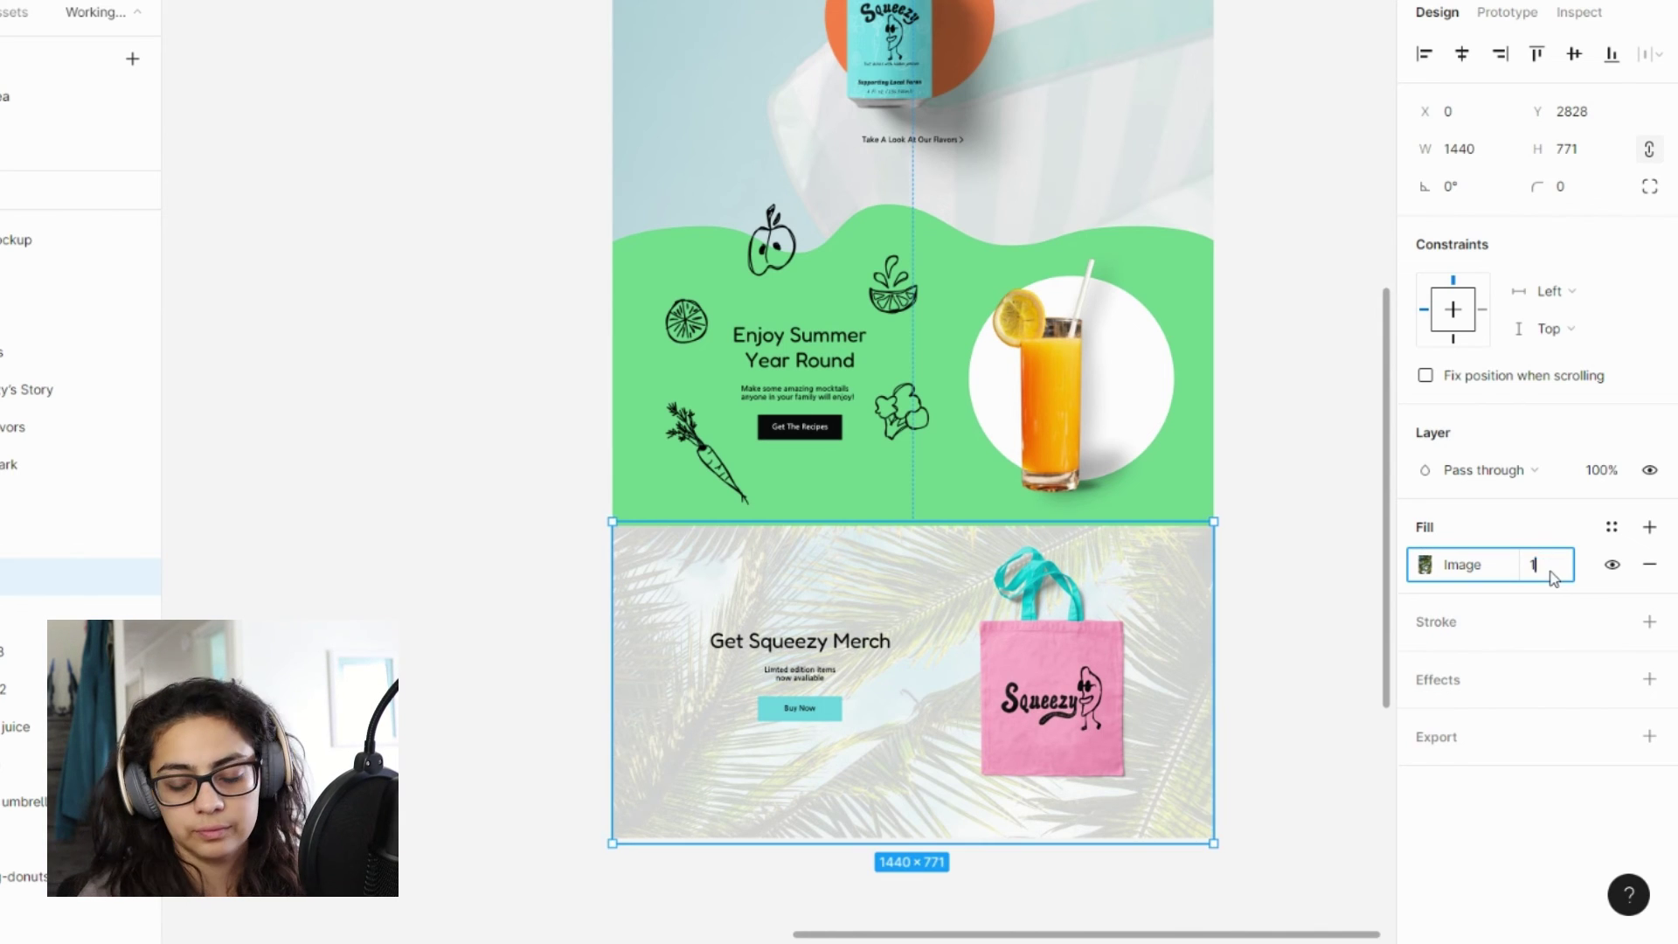
text(5)
key(Return)
- Set the palm photo's image fill opacity to 10%
click(1551, 568)
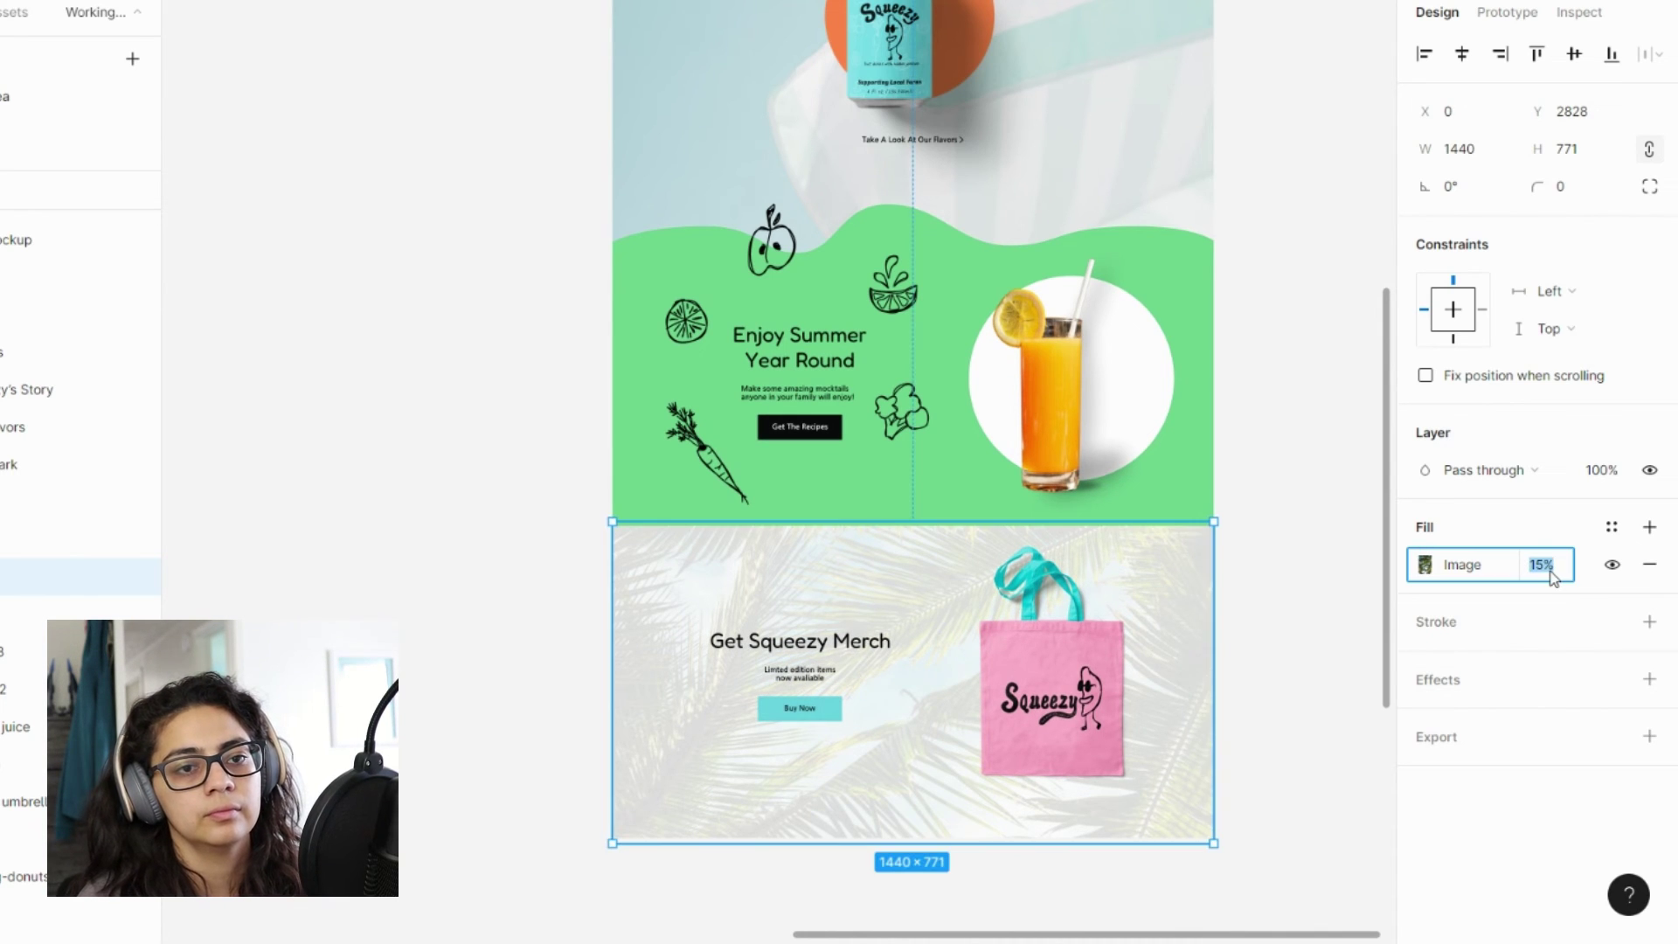
text(10)
key(Return)
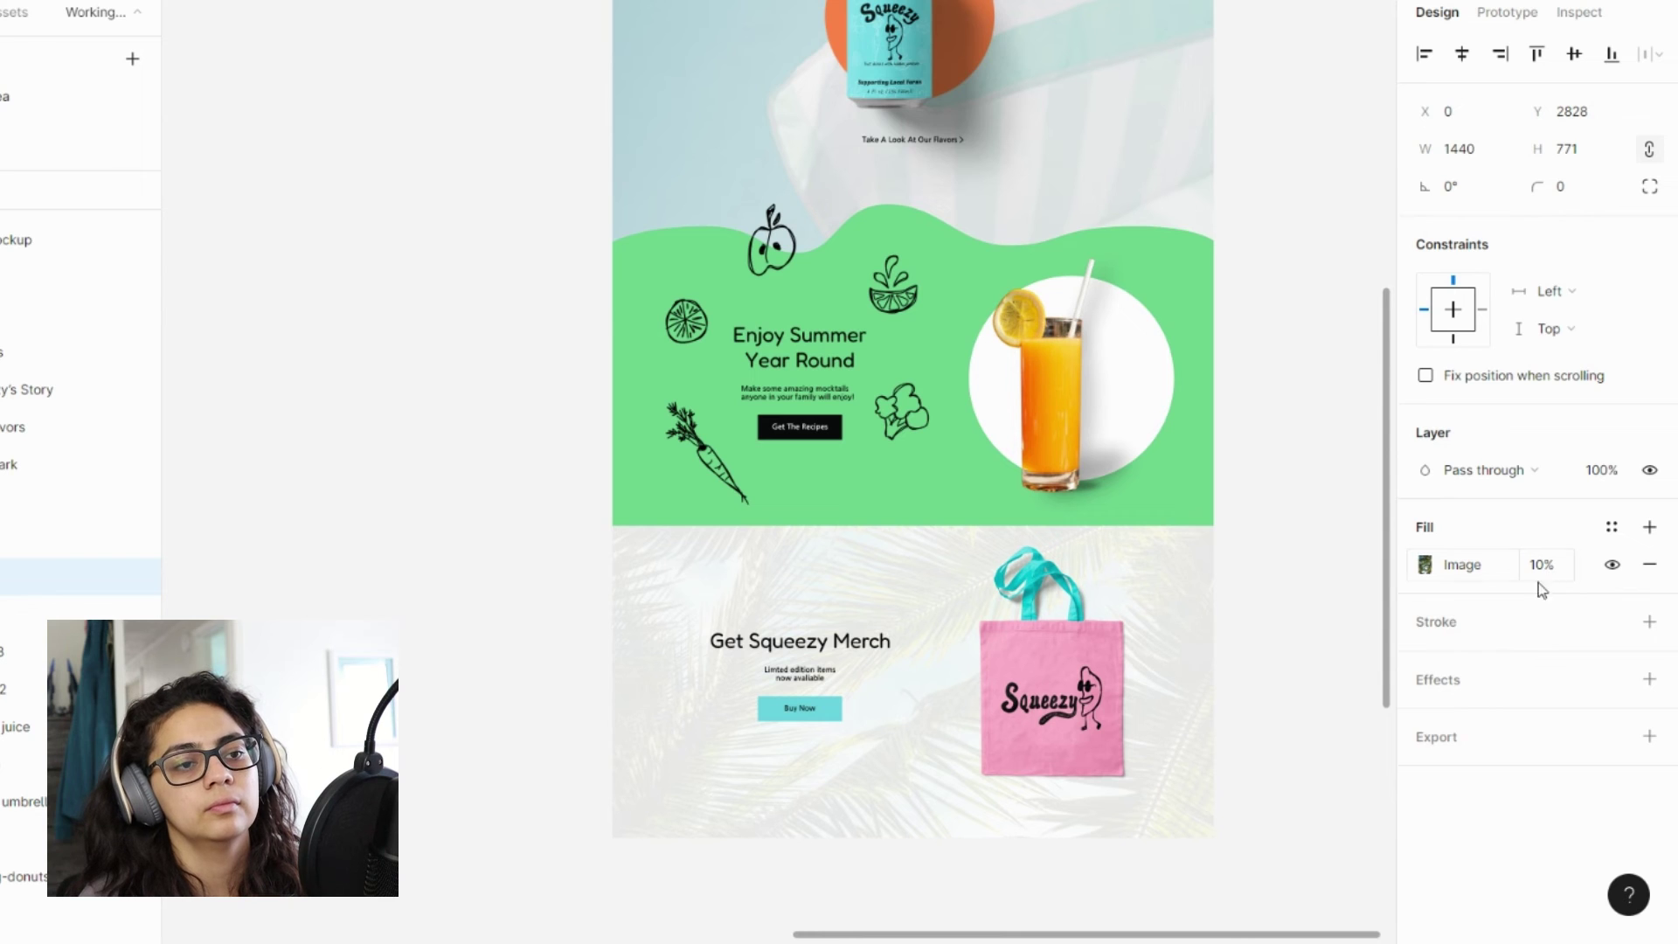
click(1296, 749)
- Examine the merch section with its faded palm background and how it fits with the sections above it
scroll(1297, 749, down, 3)
scroll(1296, 749, up, 5)
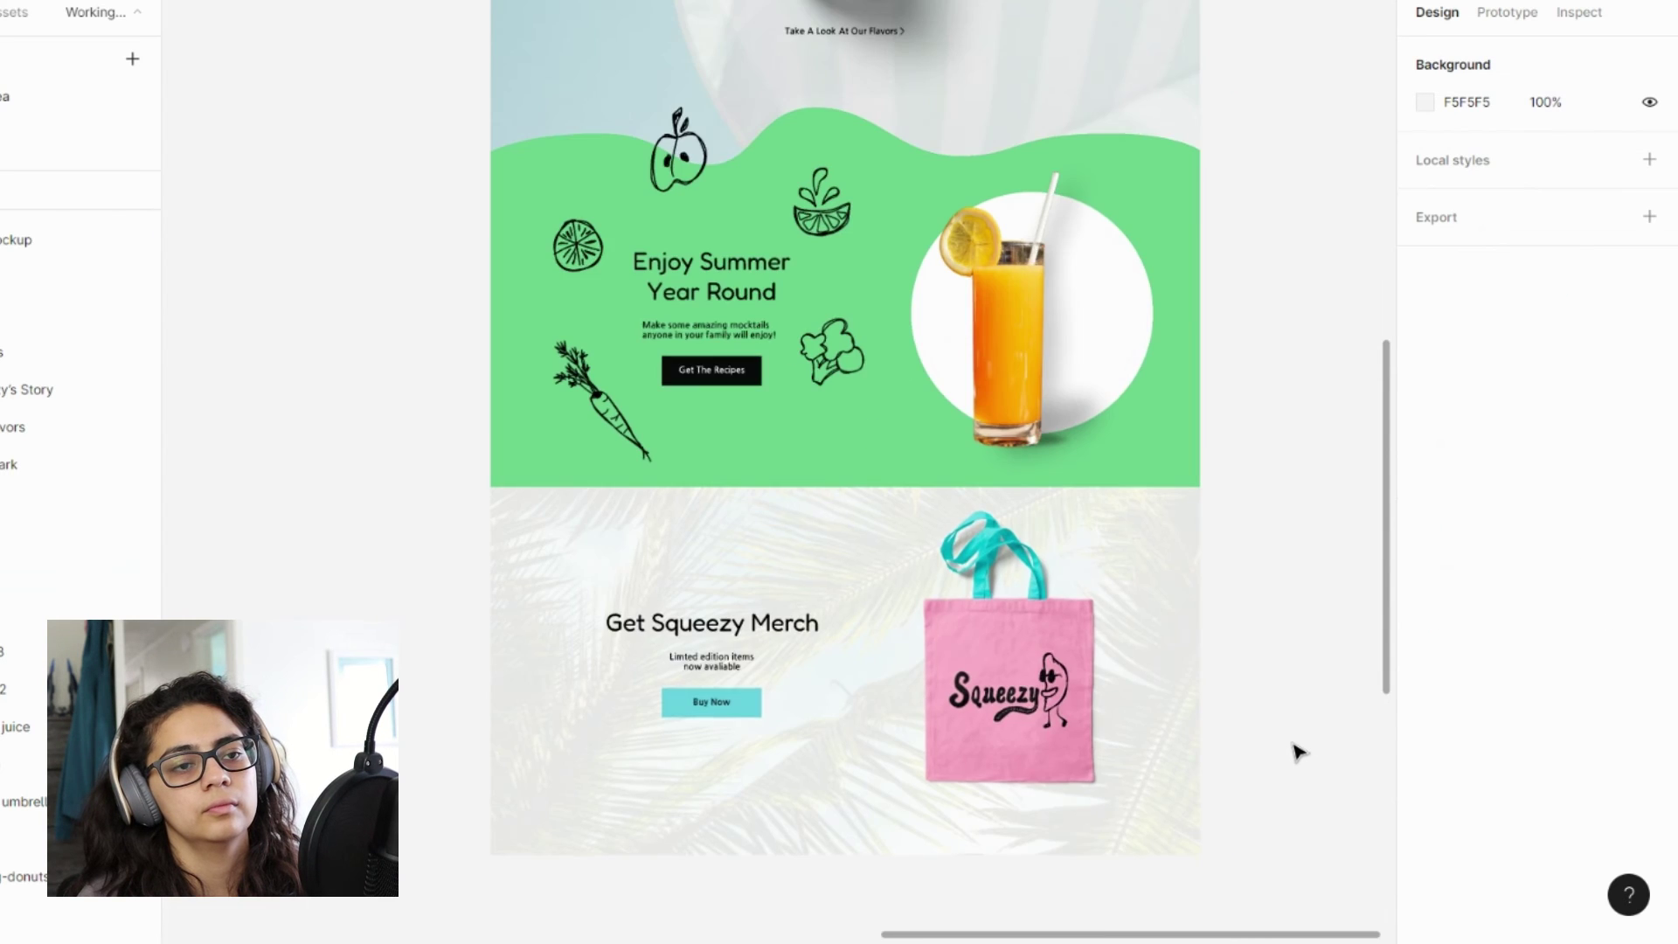
scroll(1296, 749, up, 5)
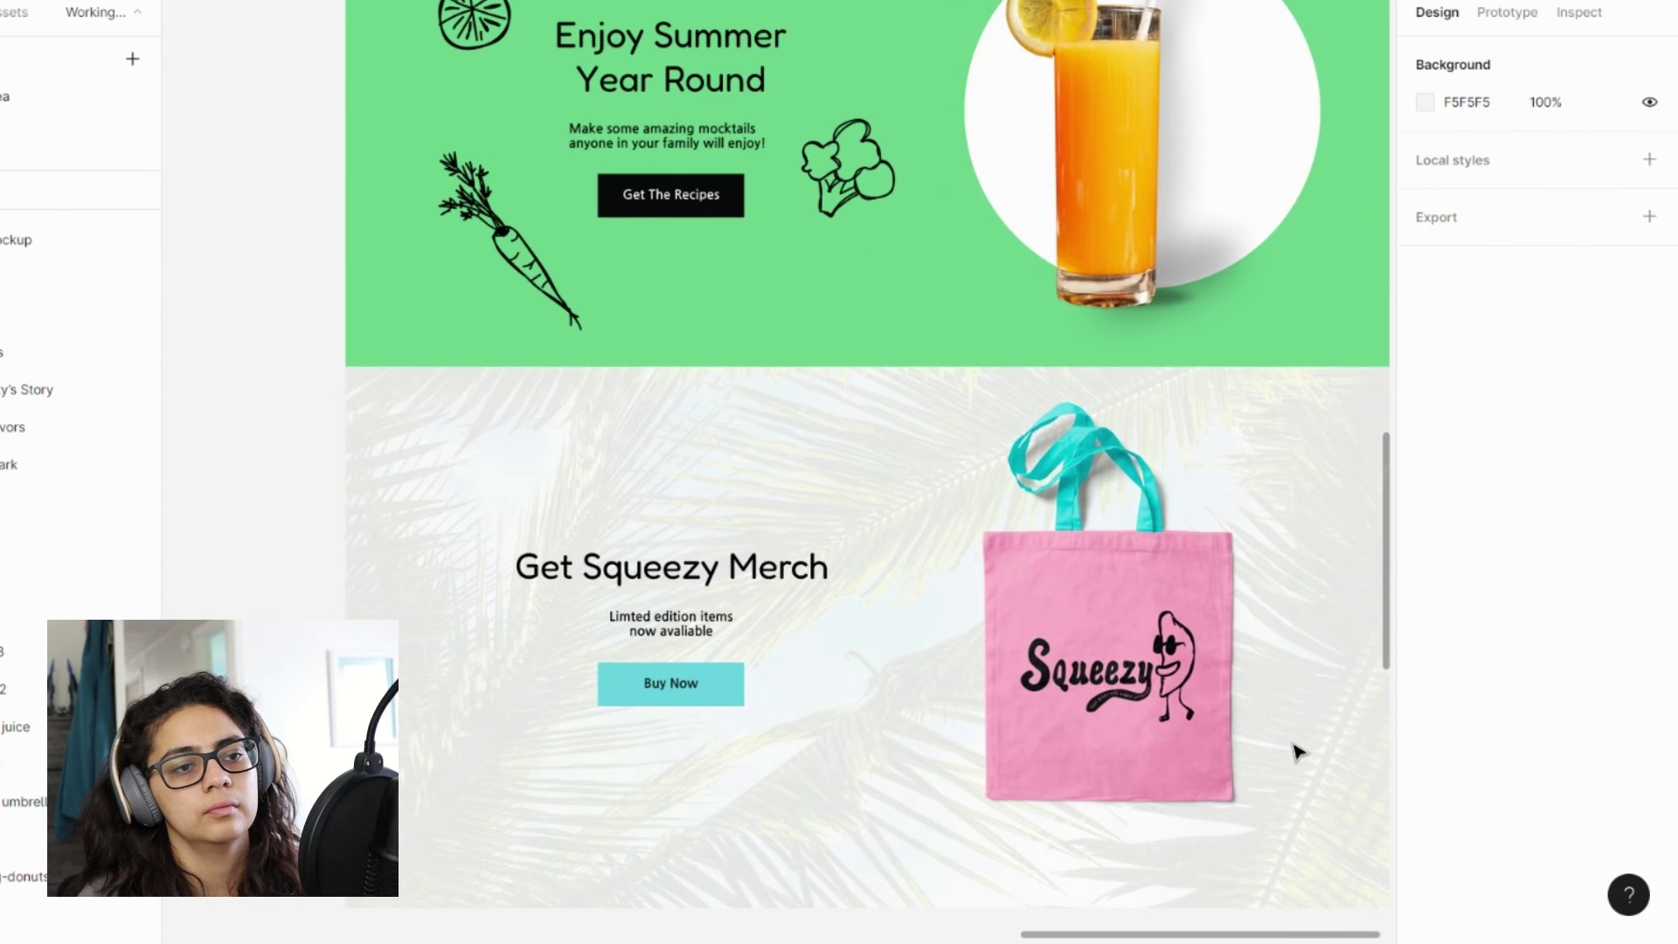
scroll(1298, 751, right, 2)
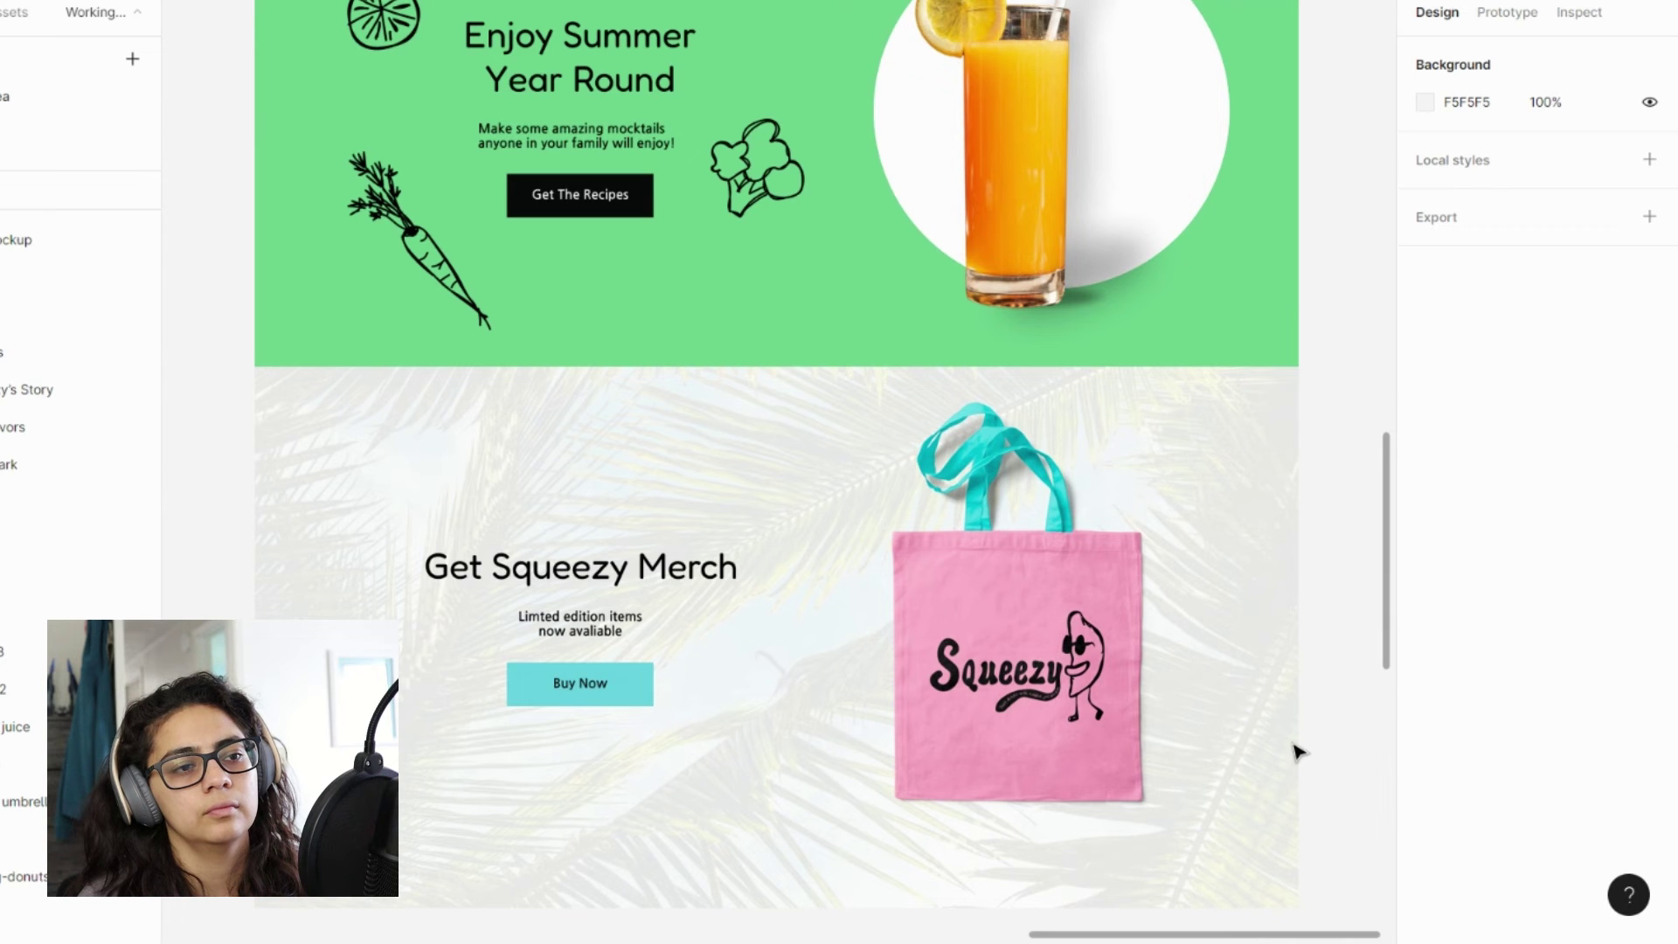
scroll(1298, 752, down, 2)
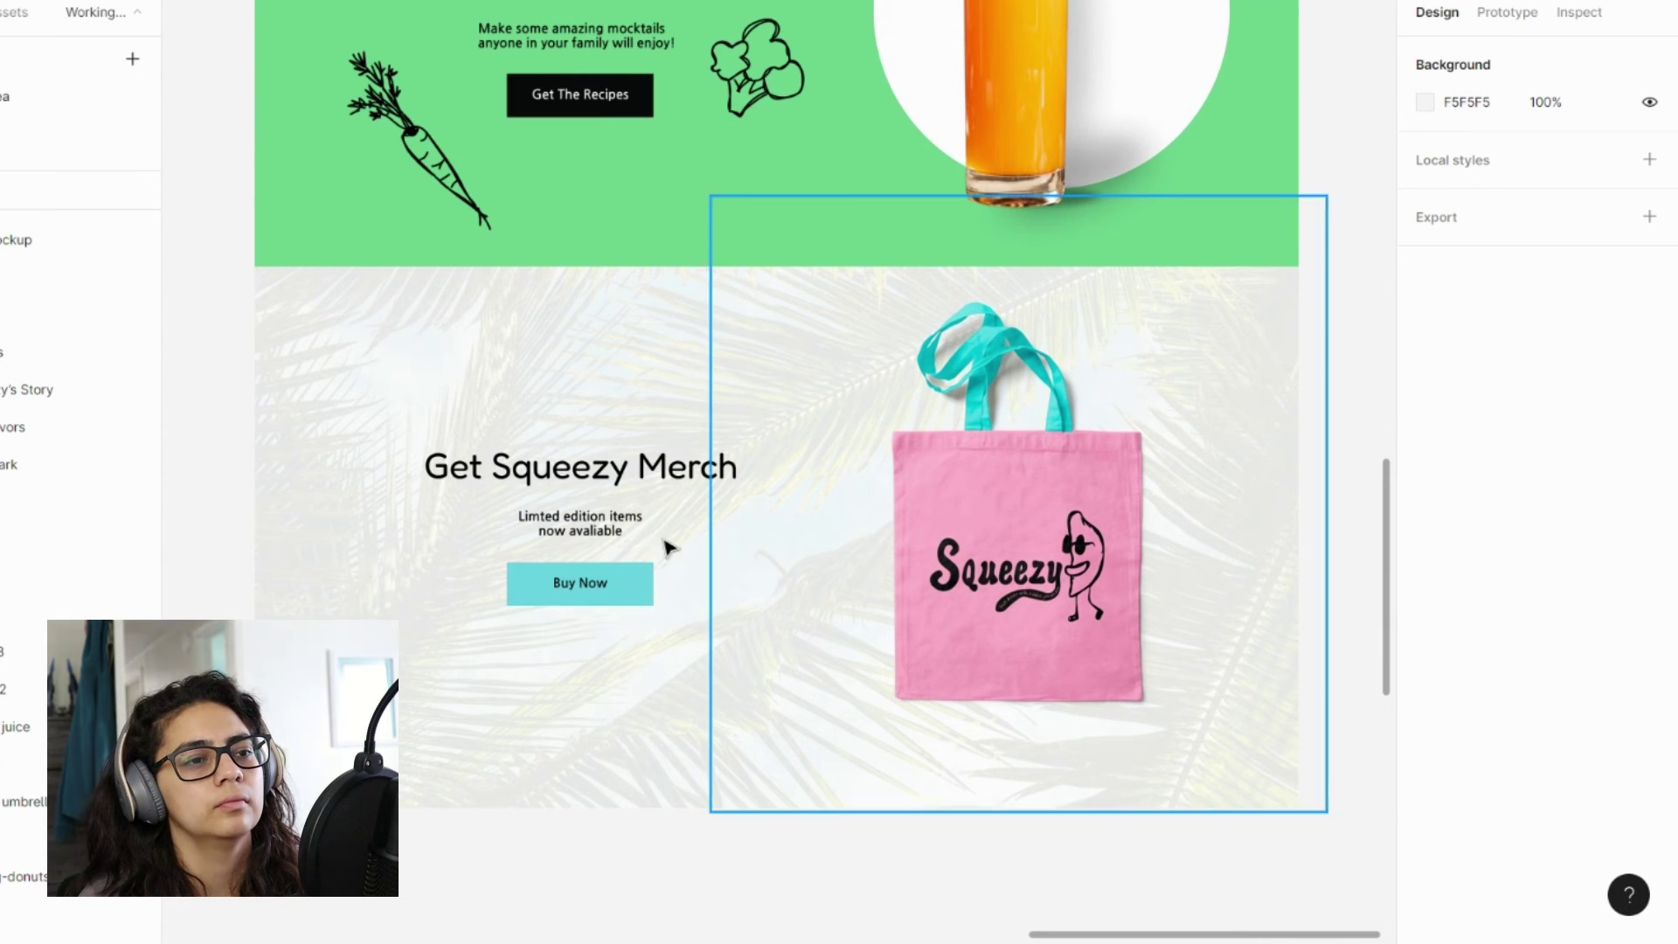
scroll(536, 678, down, 5)
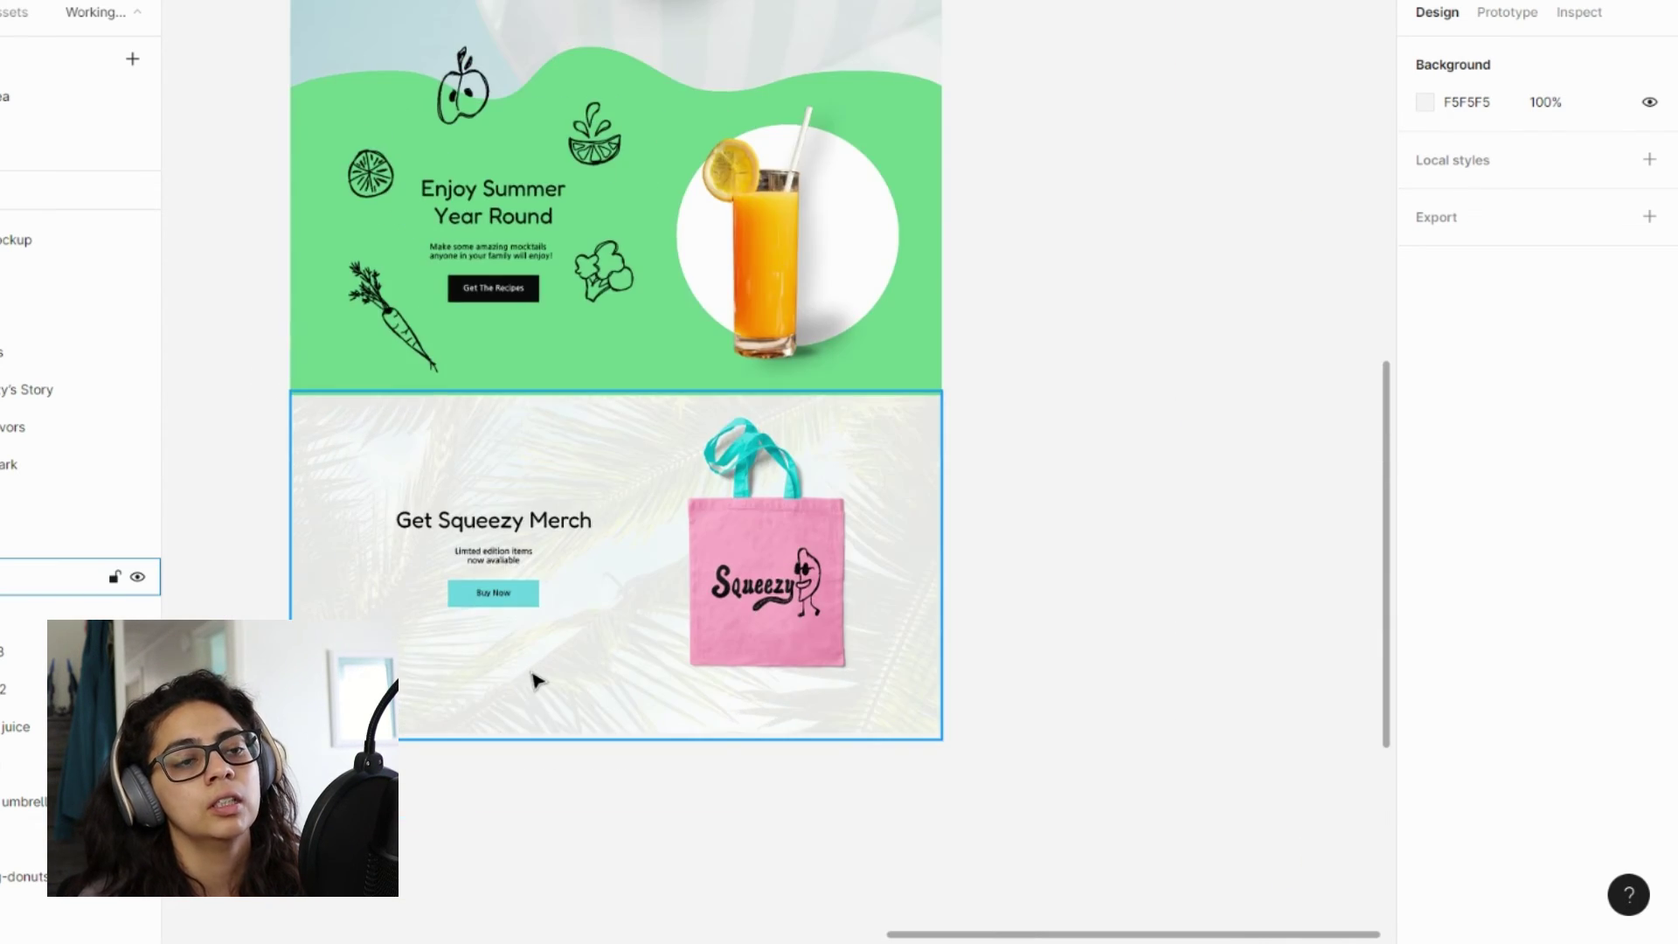
scroll(535, 679, up, 5)
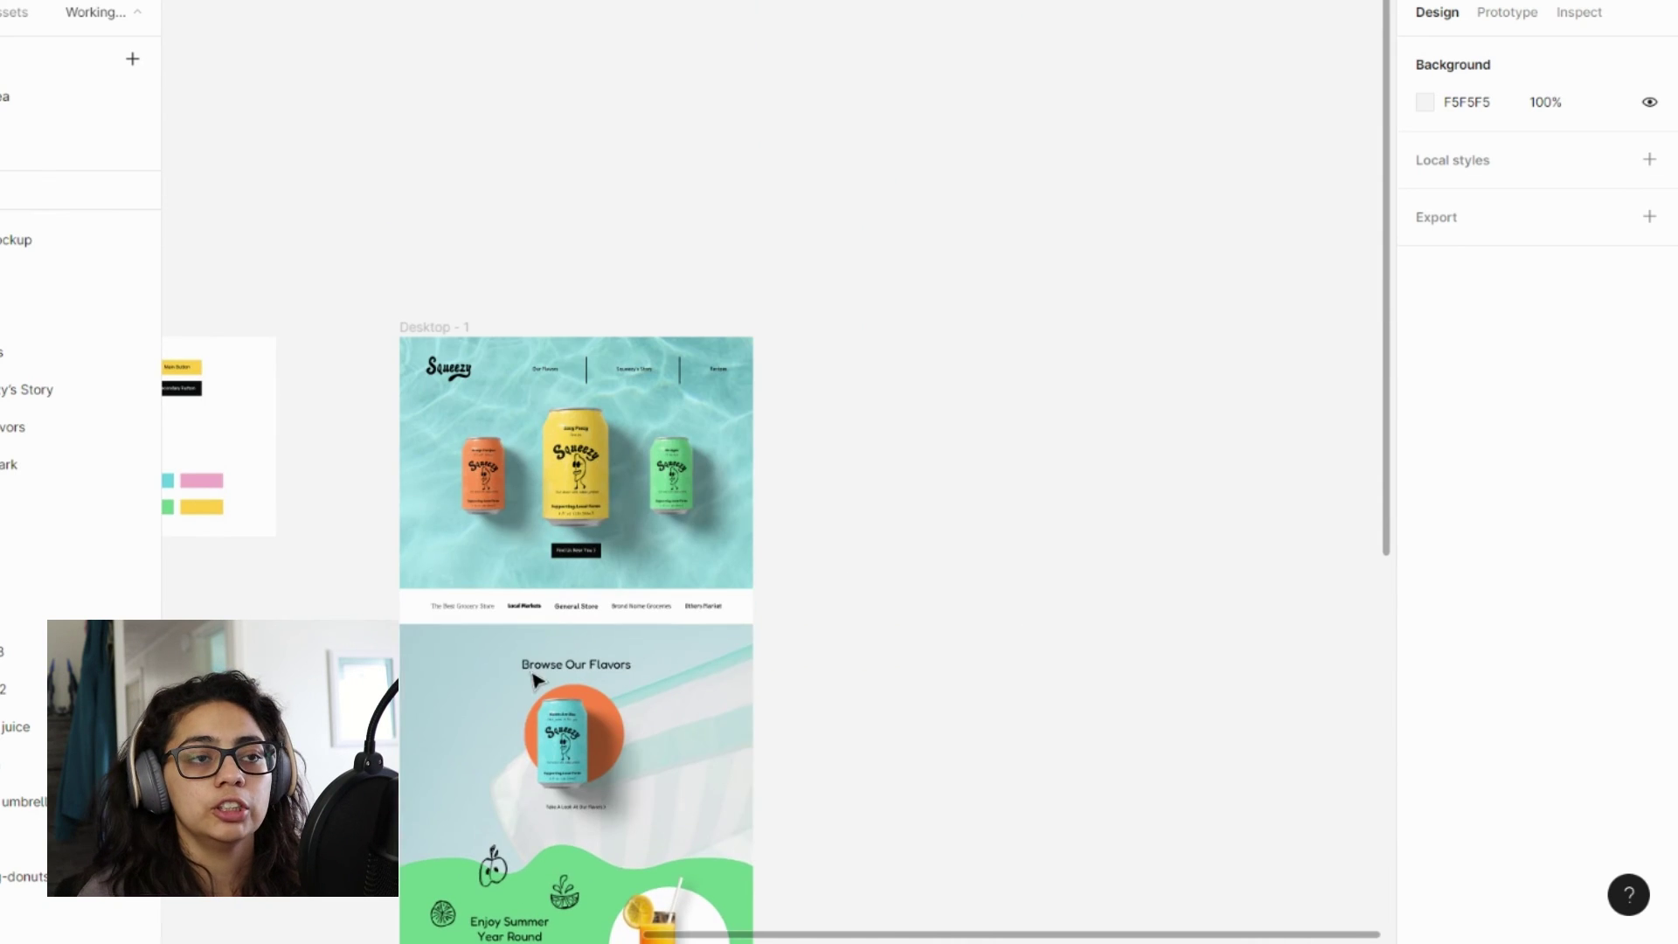
- Extend the Desktop - 1 frame downward to a height of 3885 to open a blank strip below the merch section
click(437, 327)
scroll(852, 437, down, 6)
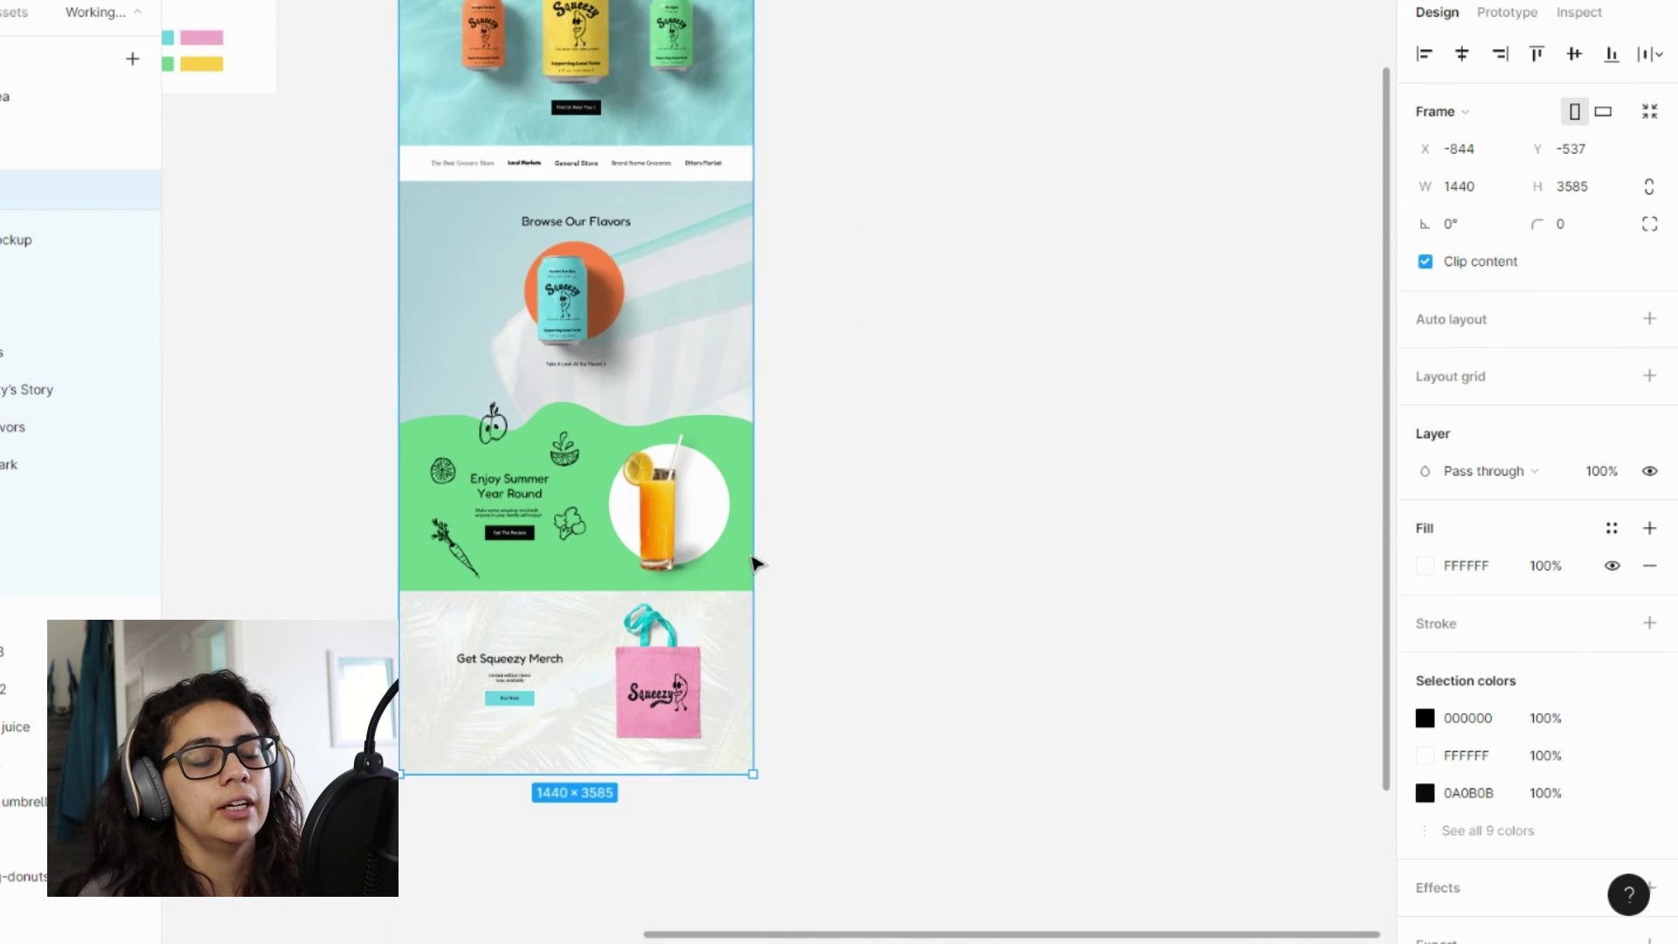
drag(582, 737, 591, 815)
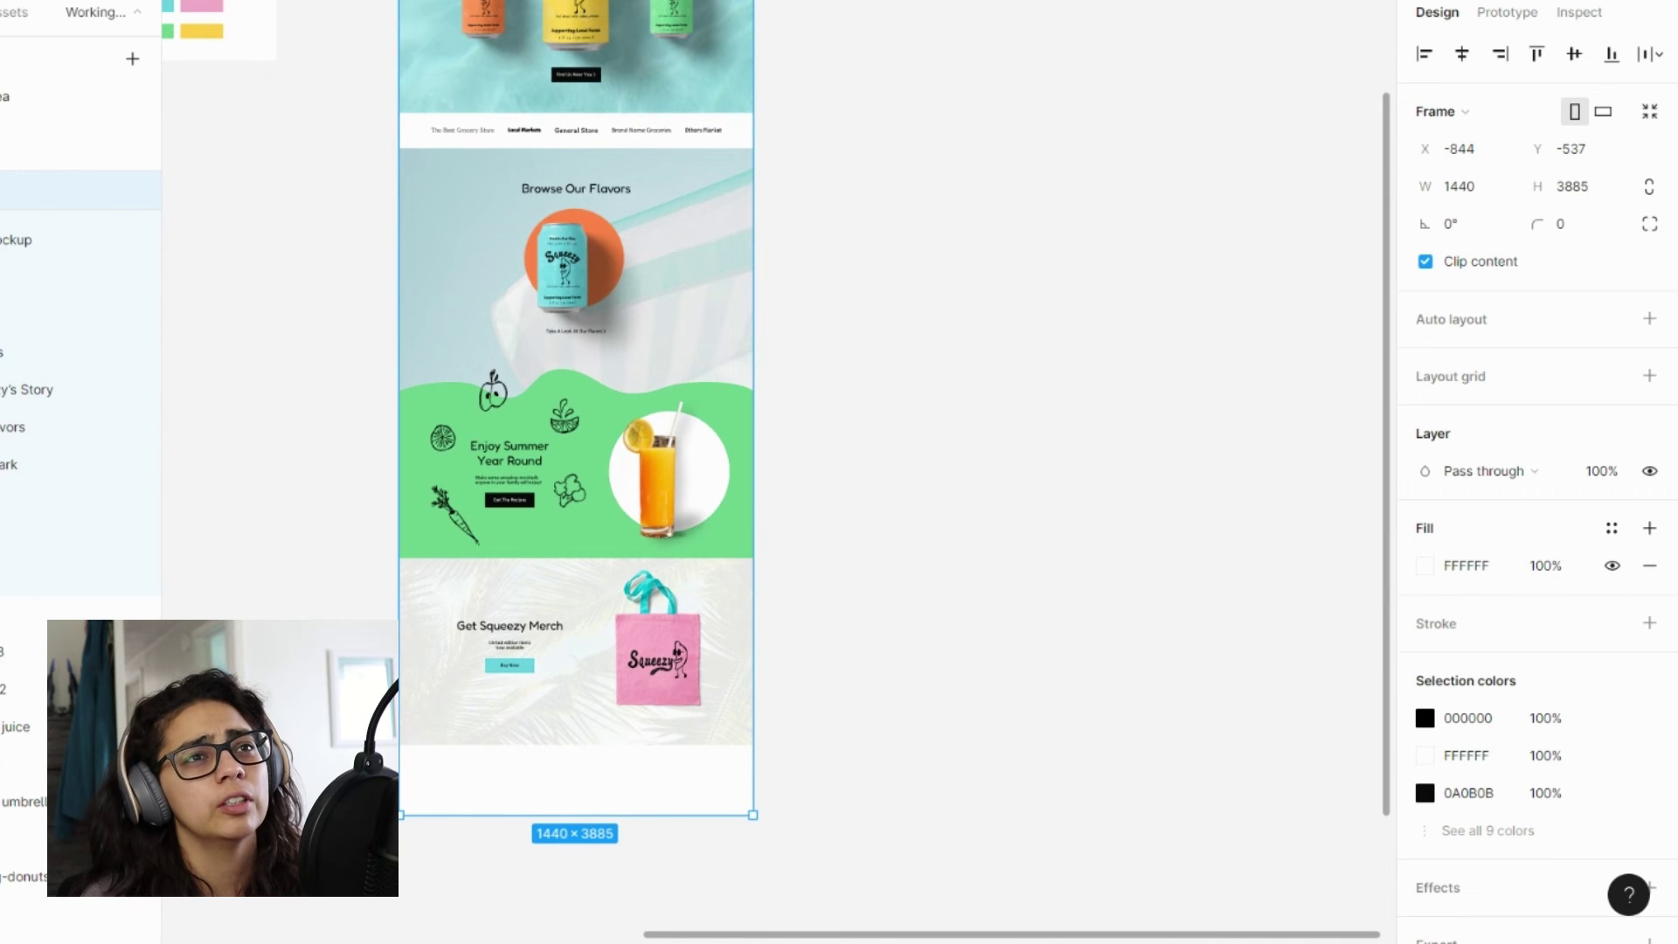
click(888, 600)
scroll(569, 763, down, 2)
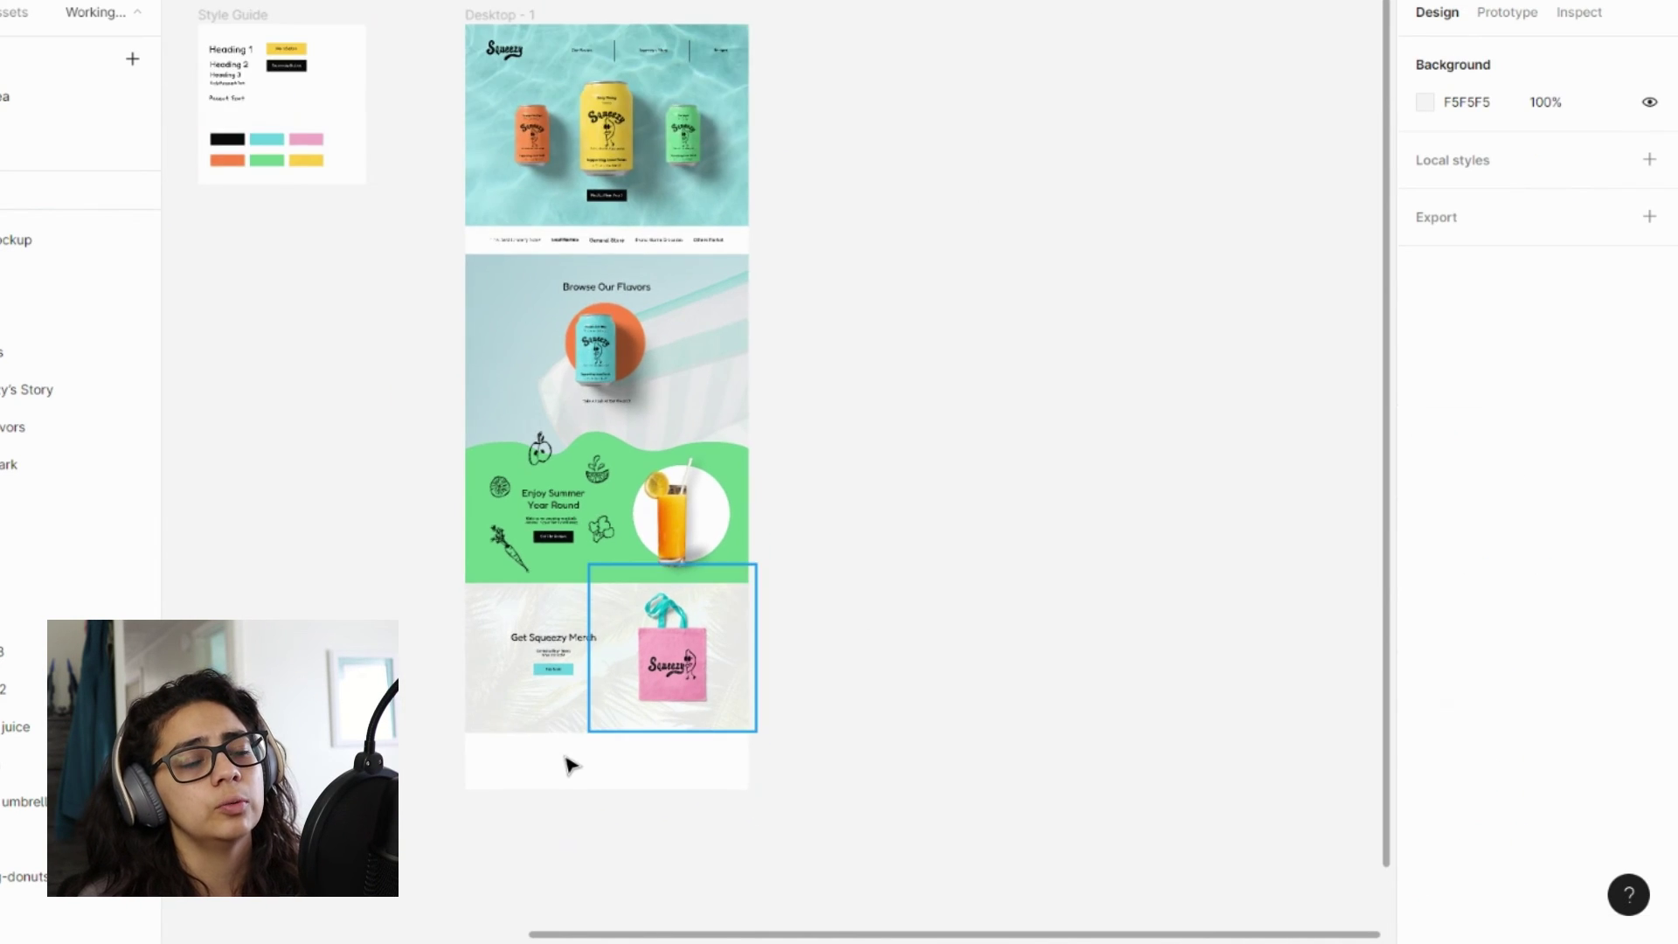
- Copy the lemon character brandmark from the Assets frame into the blank strip below the merch section, at about X 174, Y 3639
scroll(569, 766, left, 10)
scroll(674, 708, left, 5)
scroll(673, 707, right, 5)
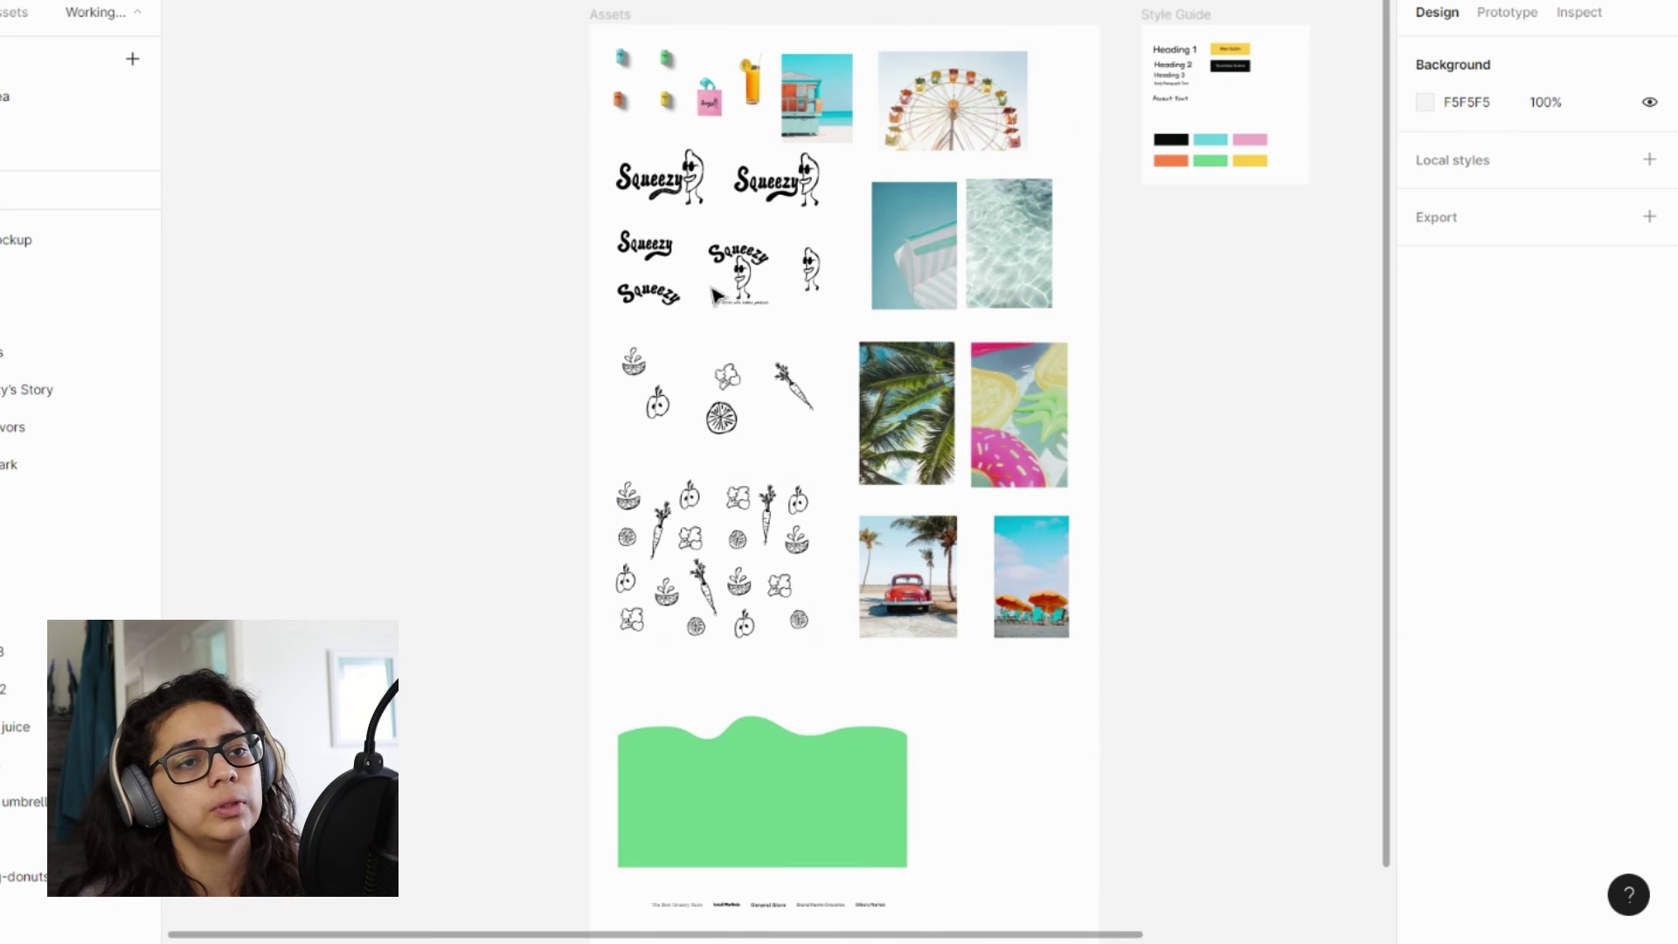
click(813, 267)
scroll(1027, 521, down, 2)
scroll(962, 612, right, 10)
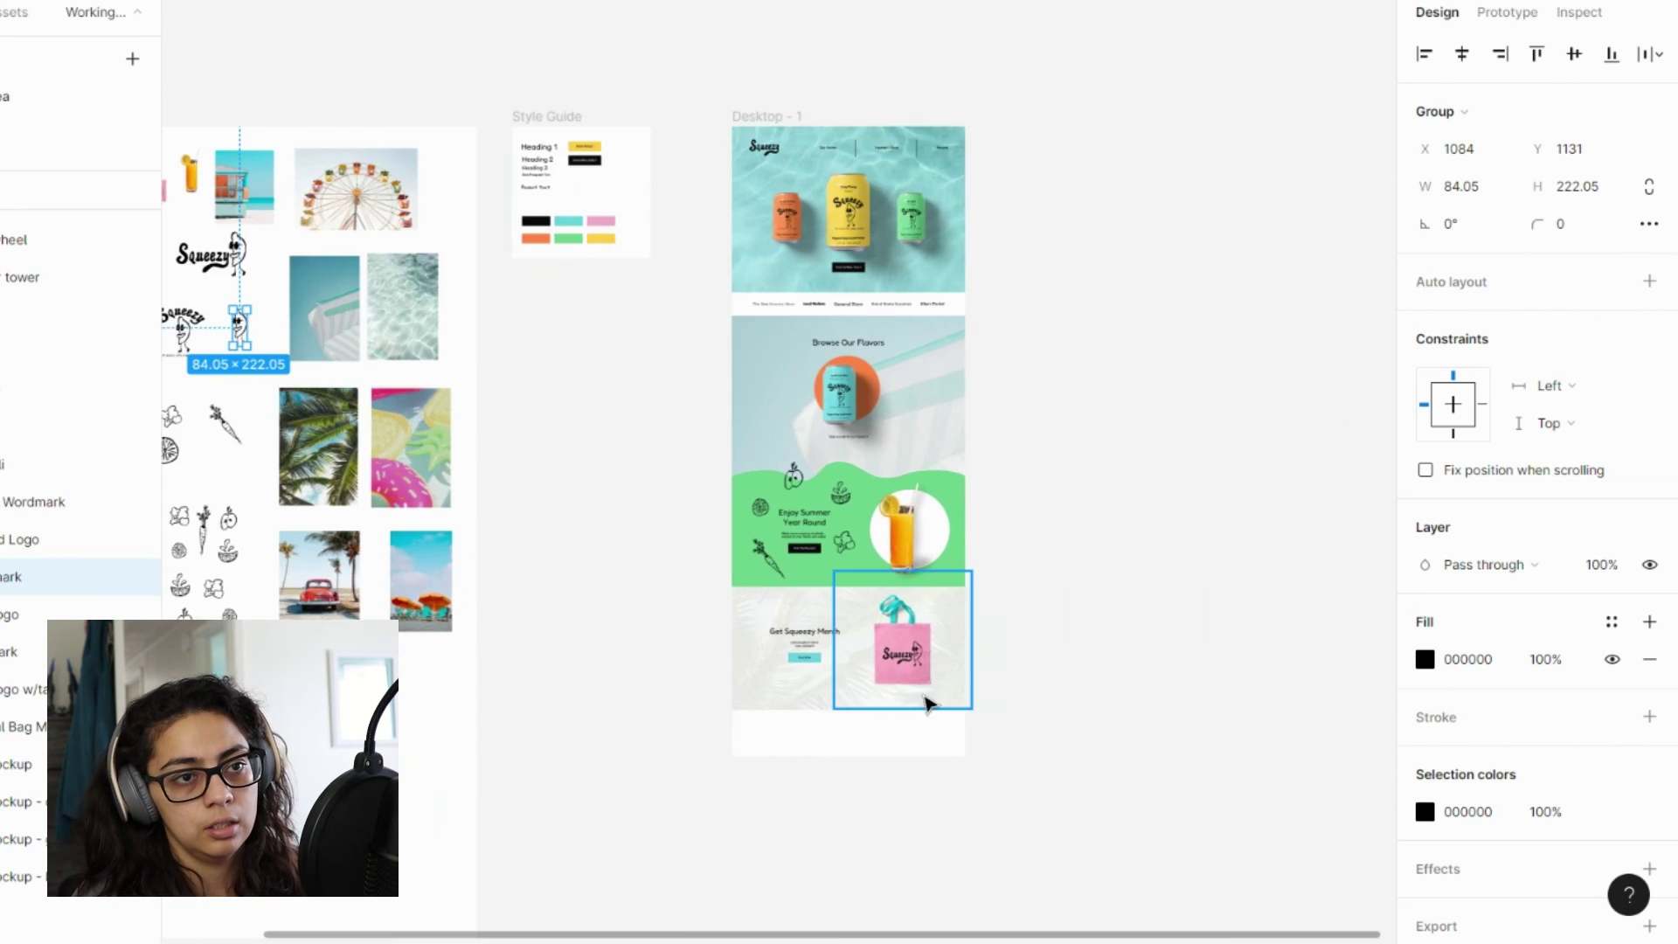
scroll(872, 780, up, 3)
scroll(871, 780, up, 3)
key(ctrl+v)
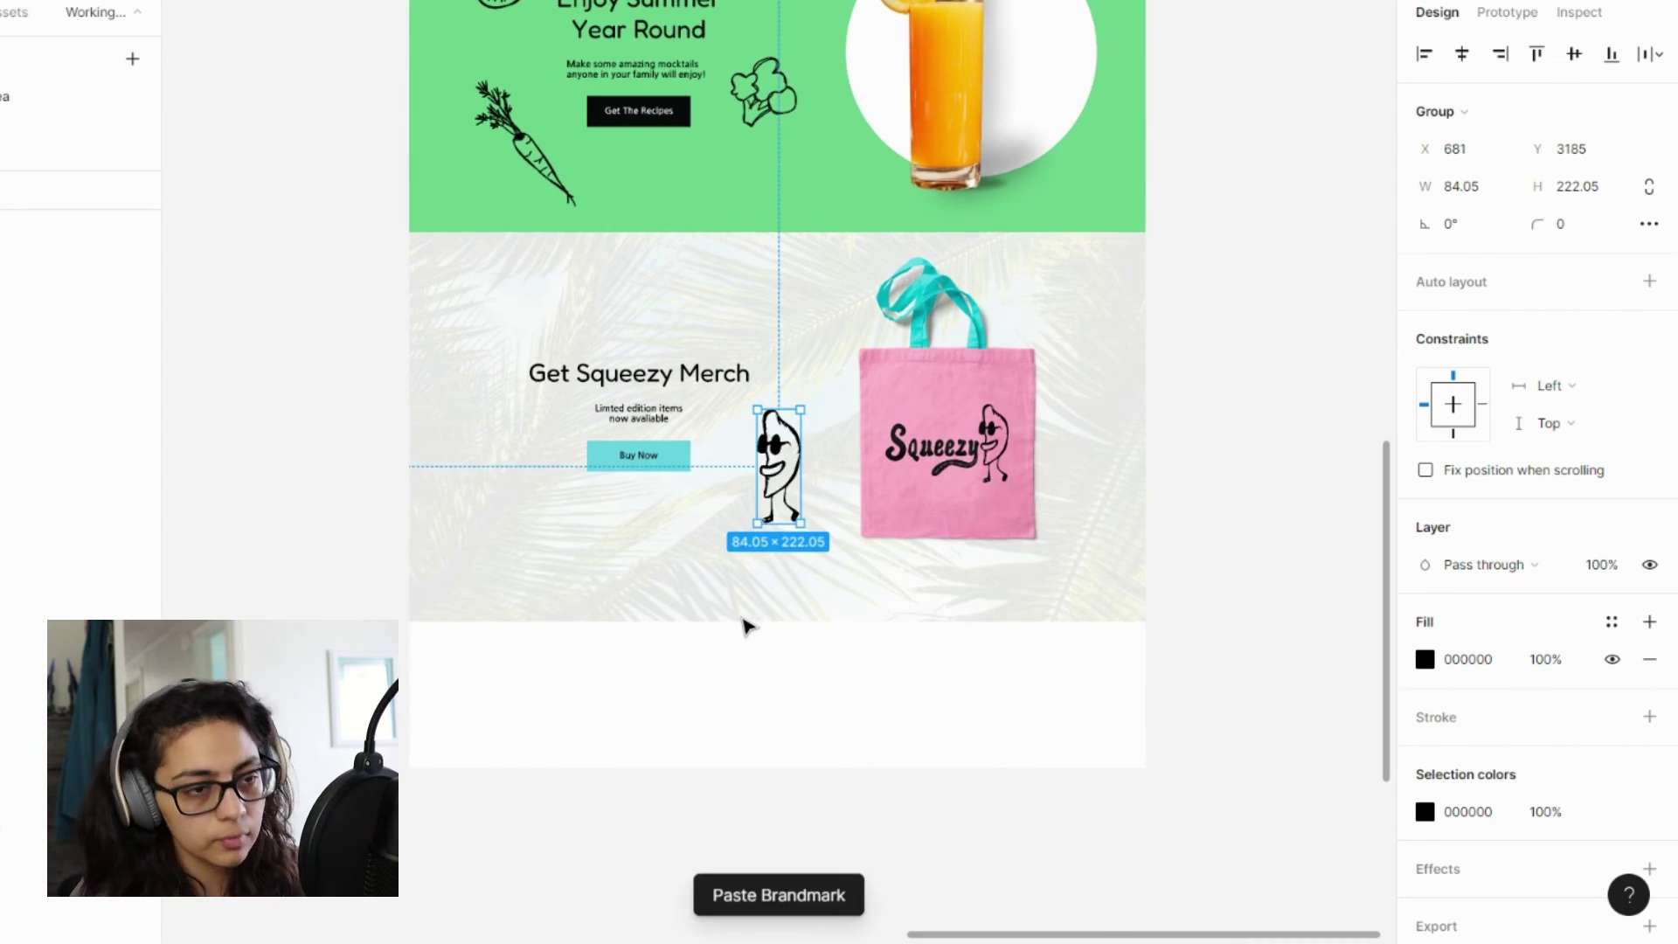
drag(769, 490, 525, 699)
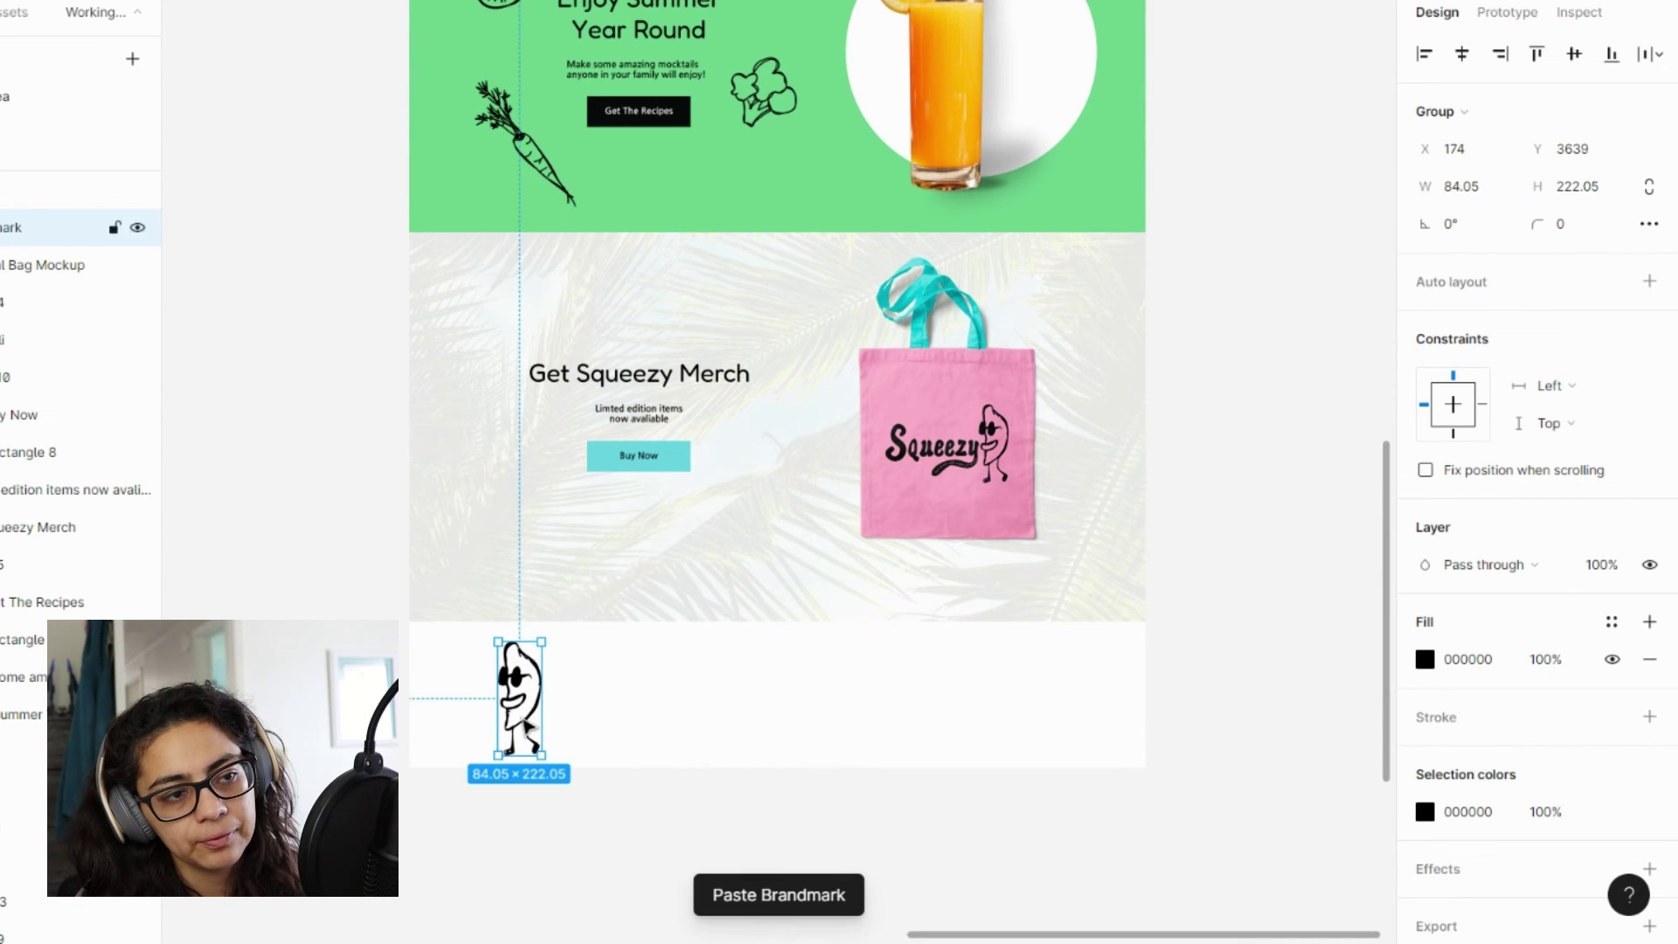
click(637, 739)
- Extend the Desktop - 1 frame's bottom edge further to give the footer strip with the lemon character more height
scroll(639, 743, down, 2)
scroll(637, 741, down, 3)
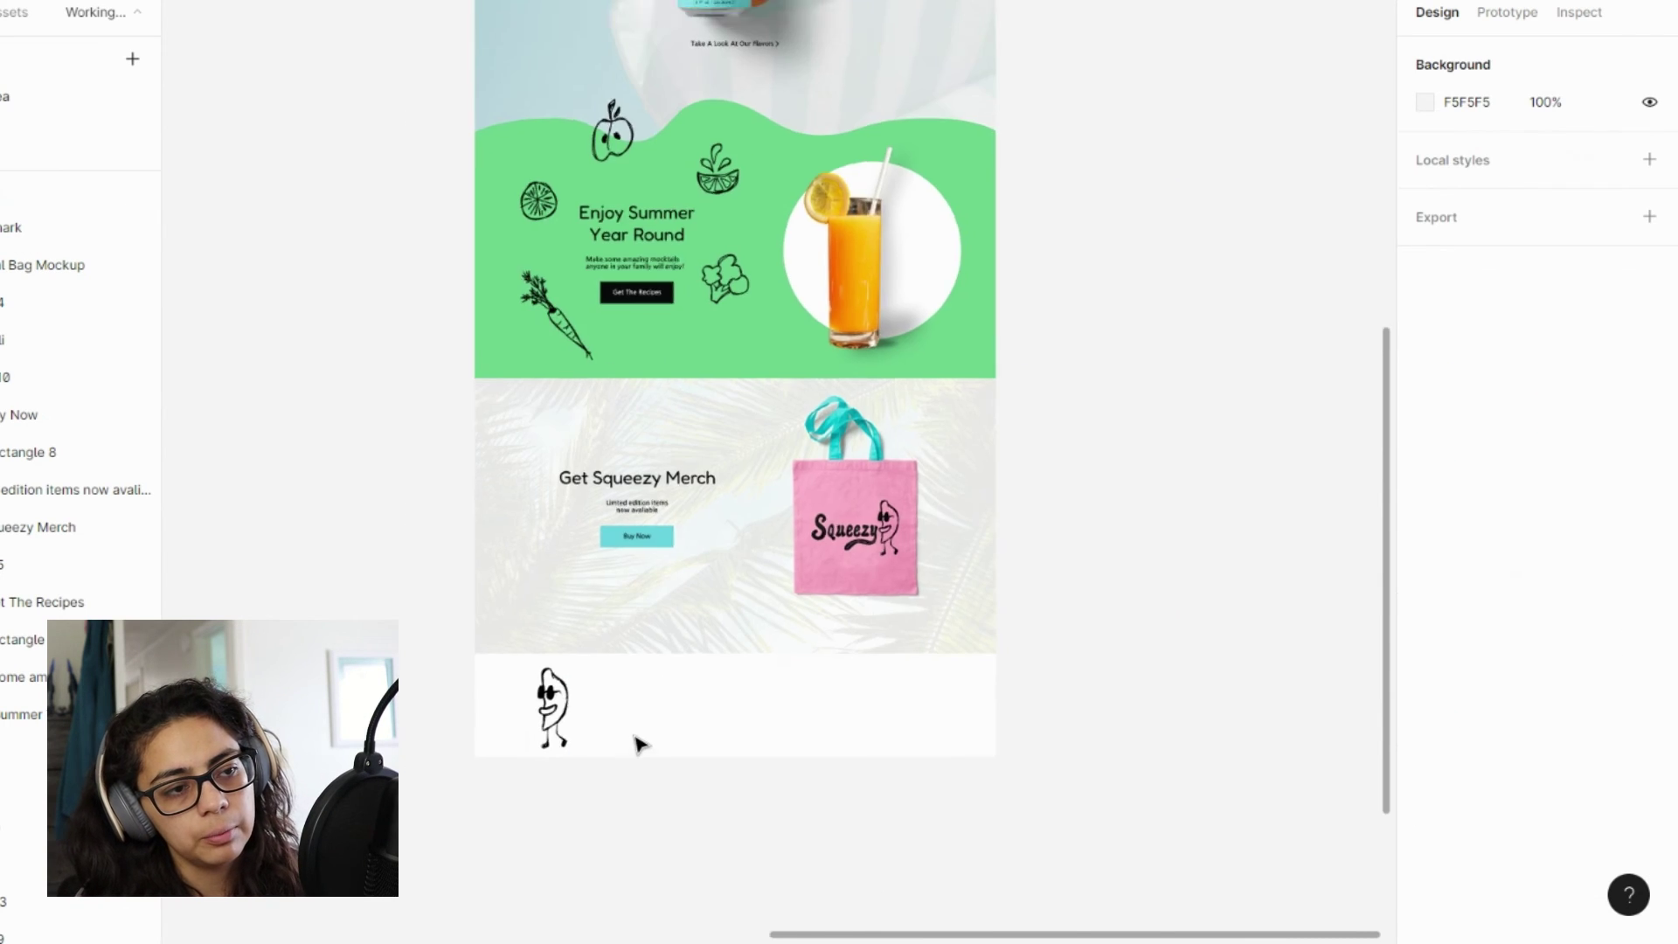
scroll(582, 159, up, 2)
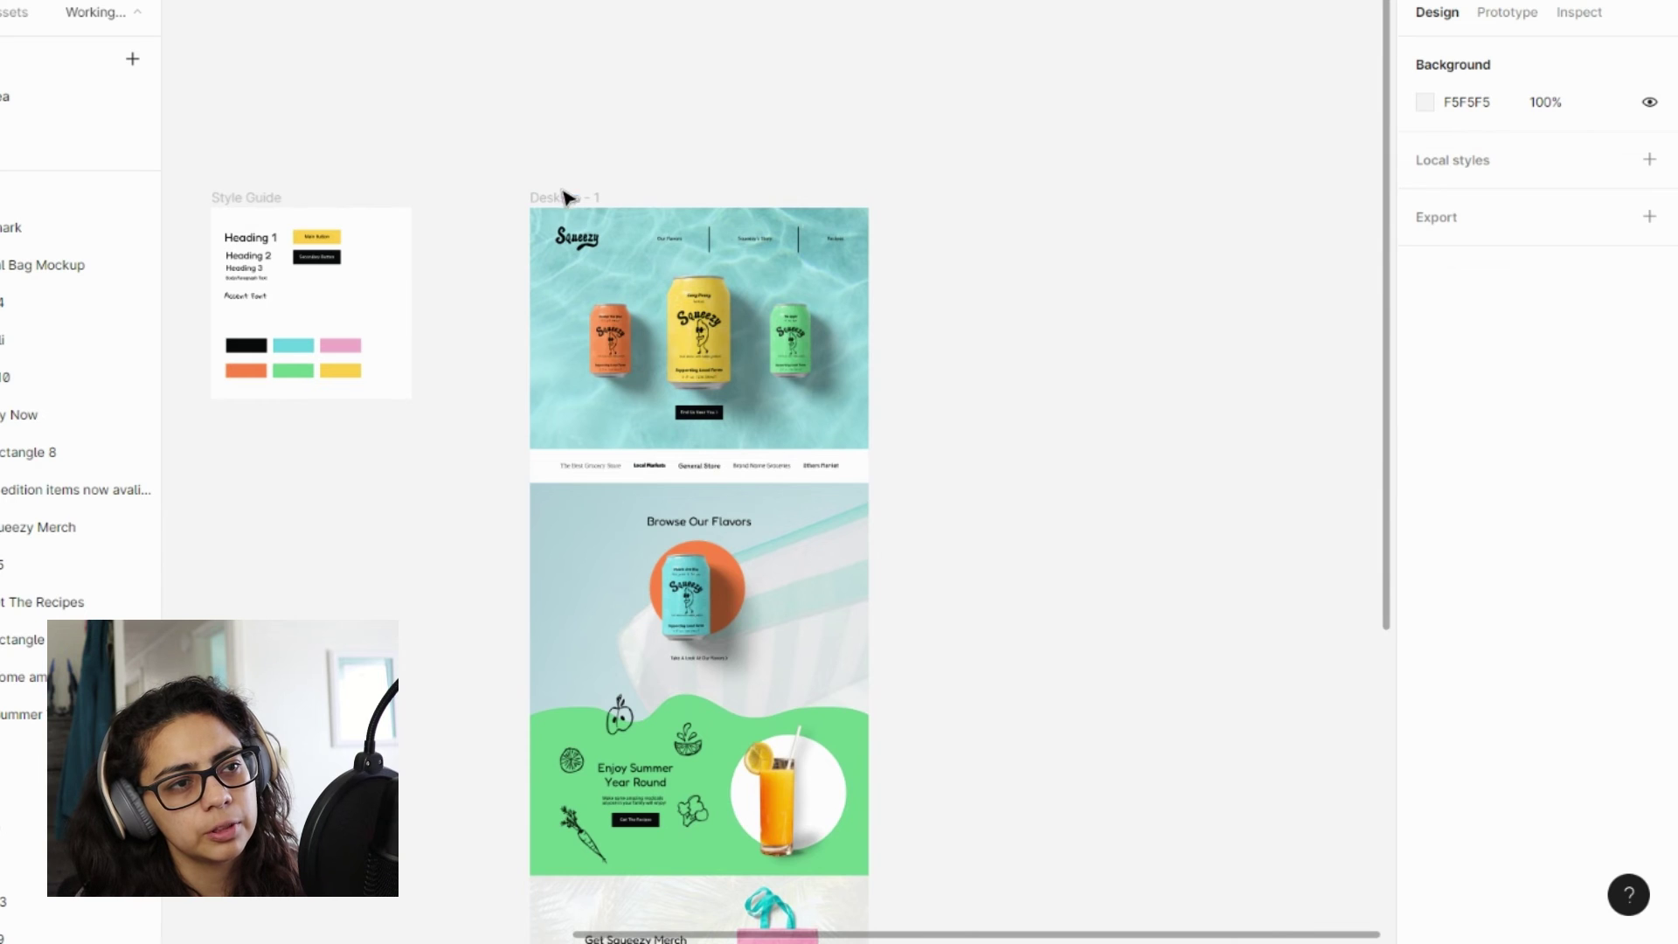
click(564, 197)
scroll(642, 402, down, 4)
drag(646, 743, 647, 776)
click(922, 701)
- Move the lemon character lower in the footer strip, to about X 173, Y 3683
scroll(562, 776, up, 3)
scroll(645, 750, up, 5)
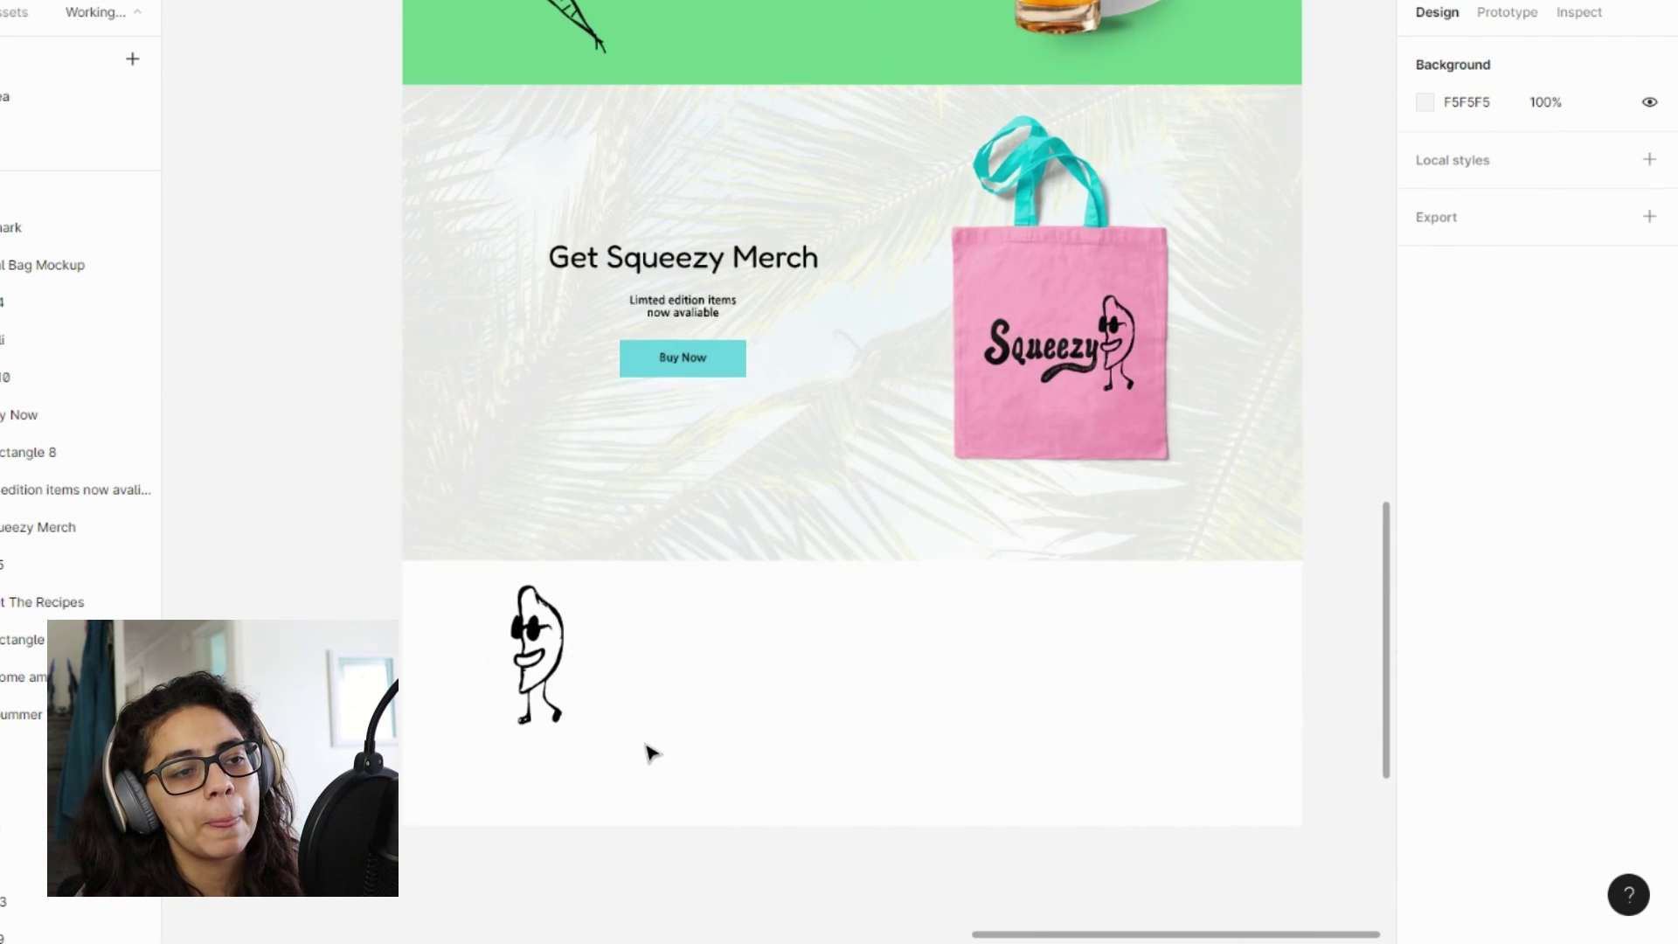
click(494, 624)
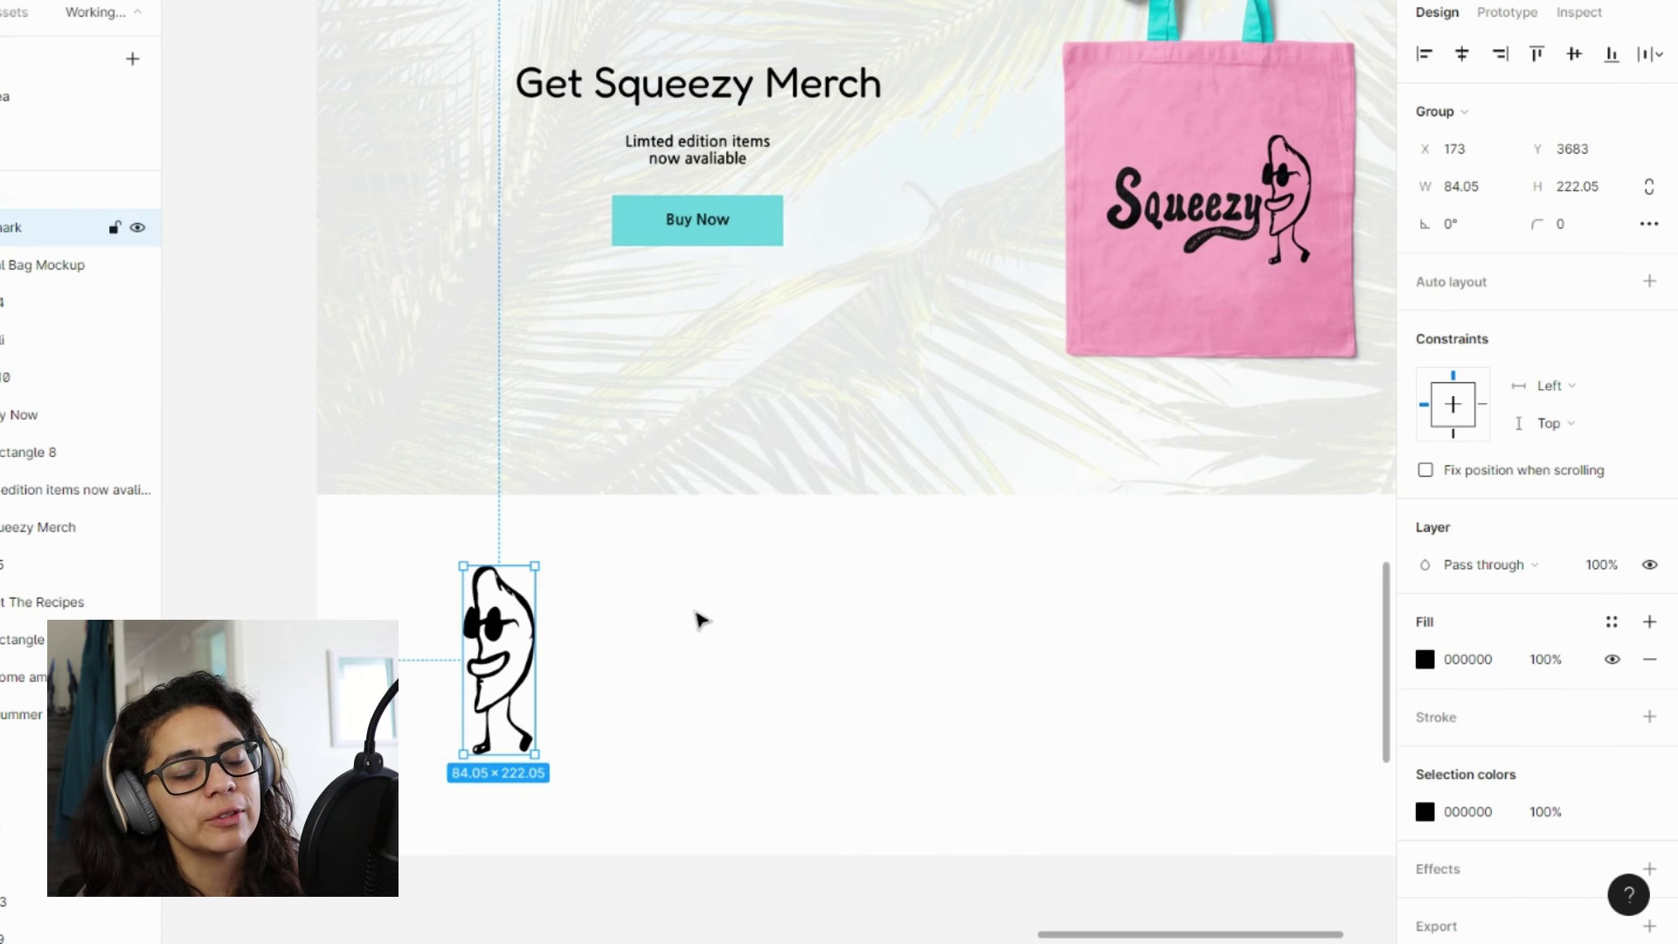
key(Escape)
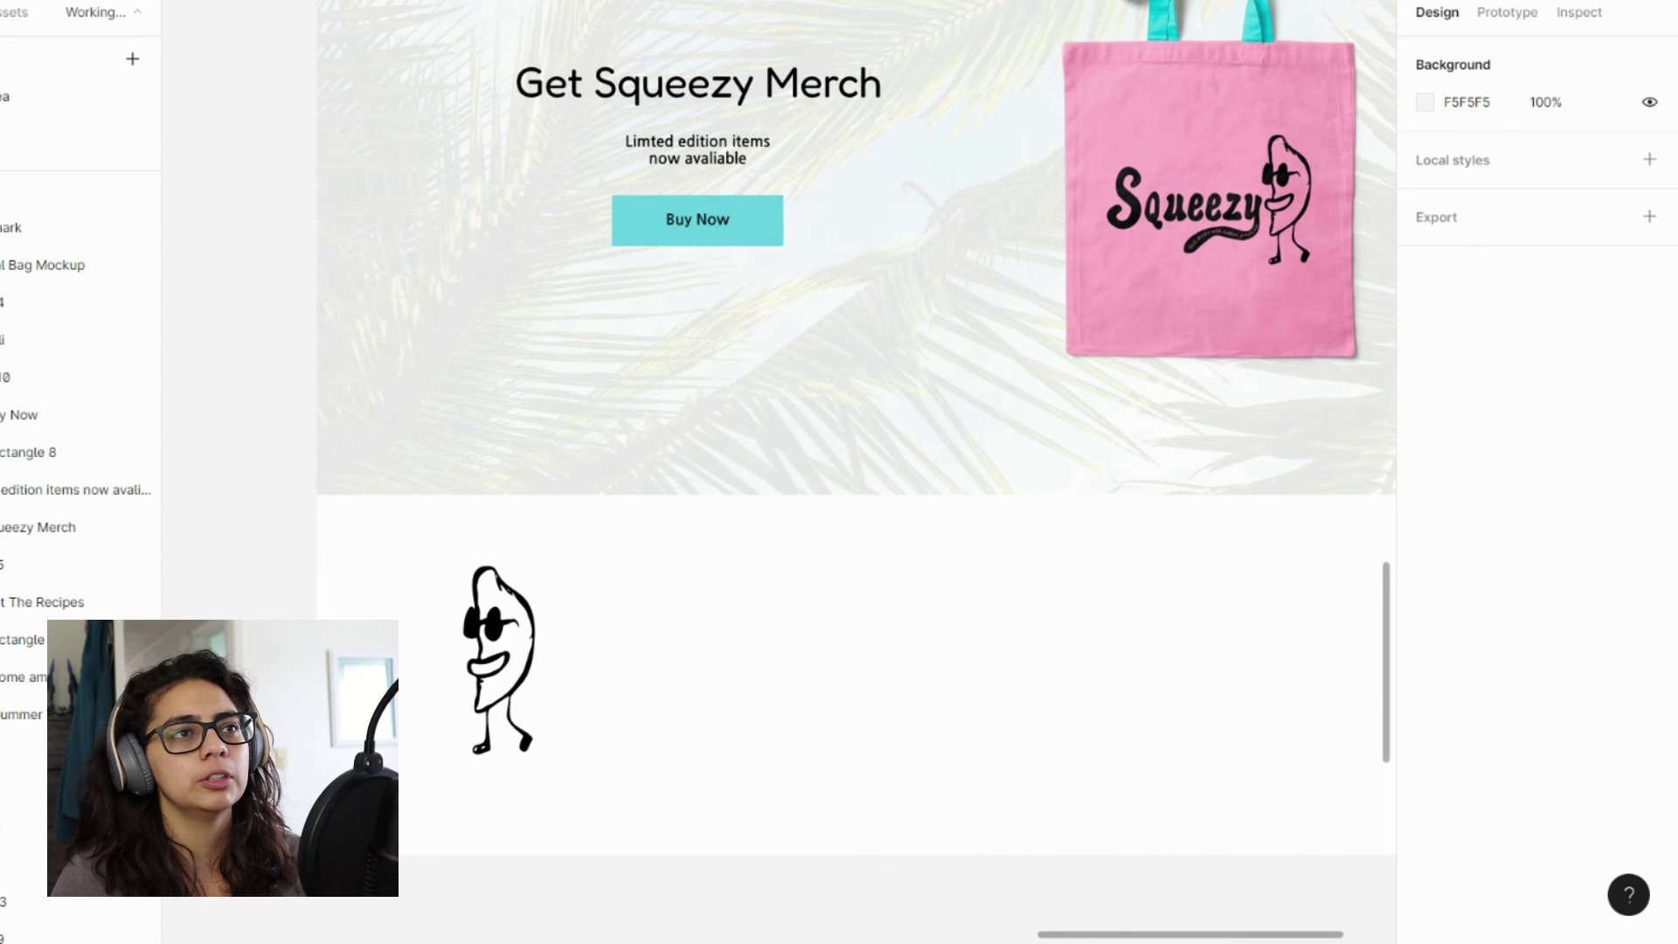
- Add the footer content beside the lemon character: the "Be The First To Know" email sign-up with a Submit button, and three columns of underlined links
scroll(963, 326, down, 5)
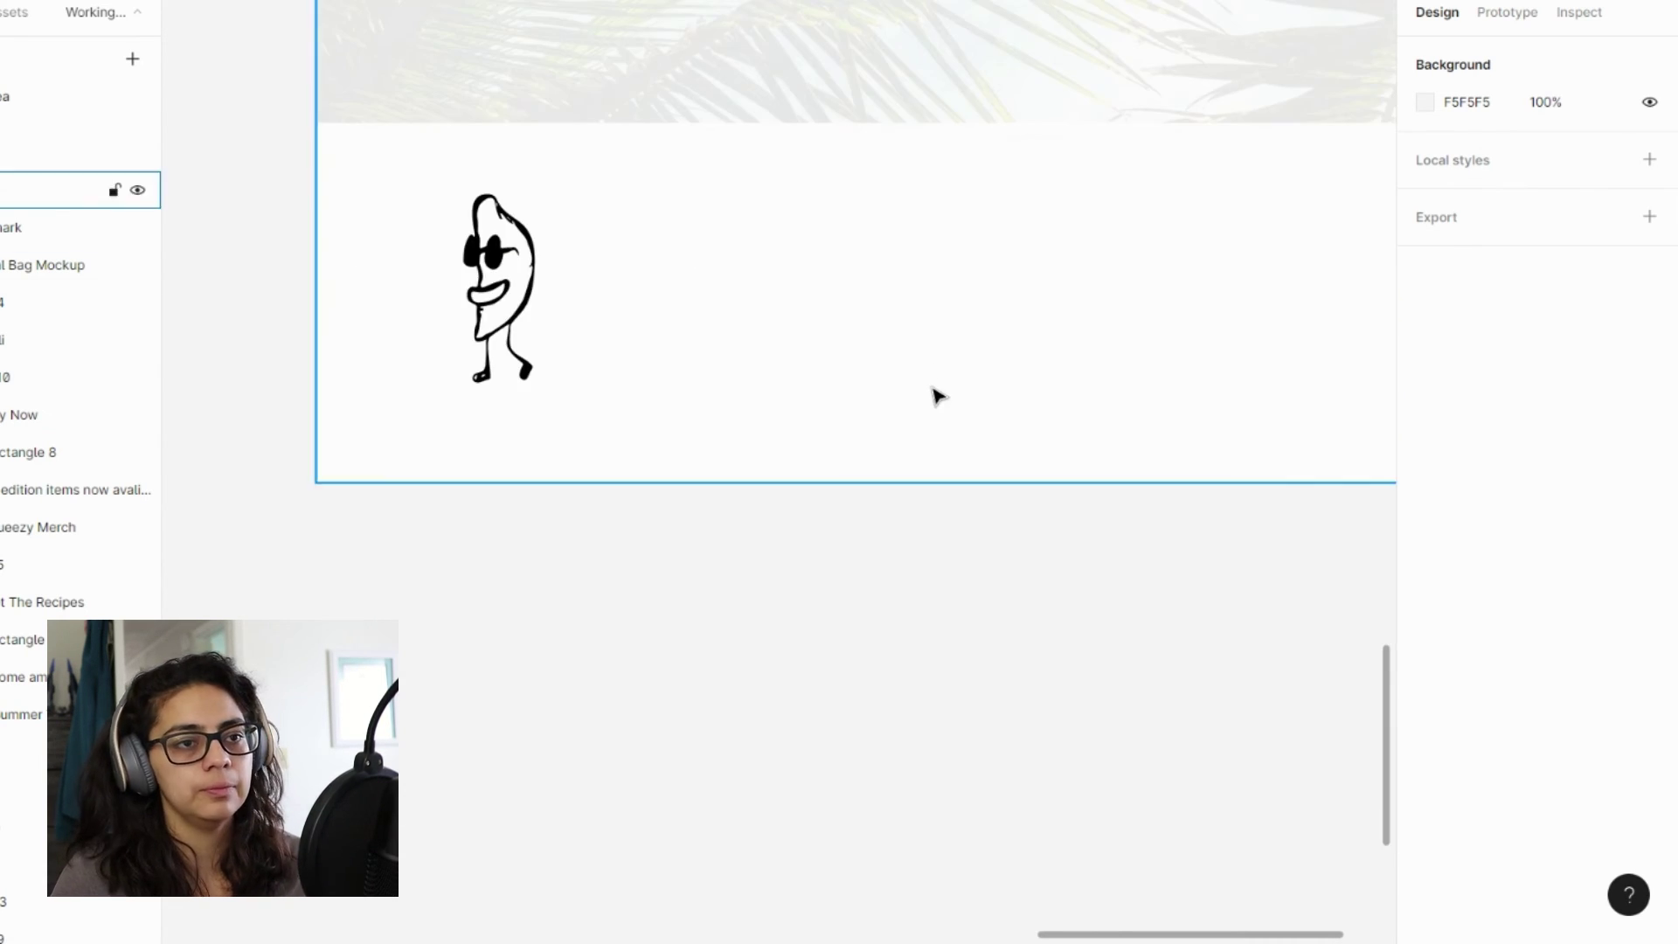
scroll(933, 394, right, 3)
scroll(938, 396, left, 2)
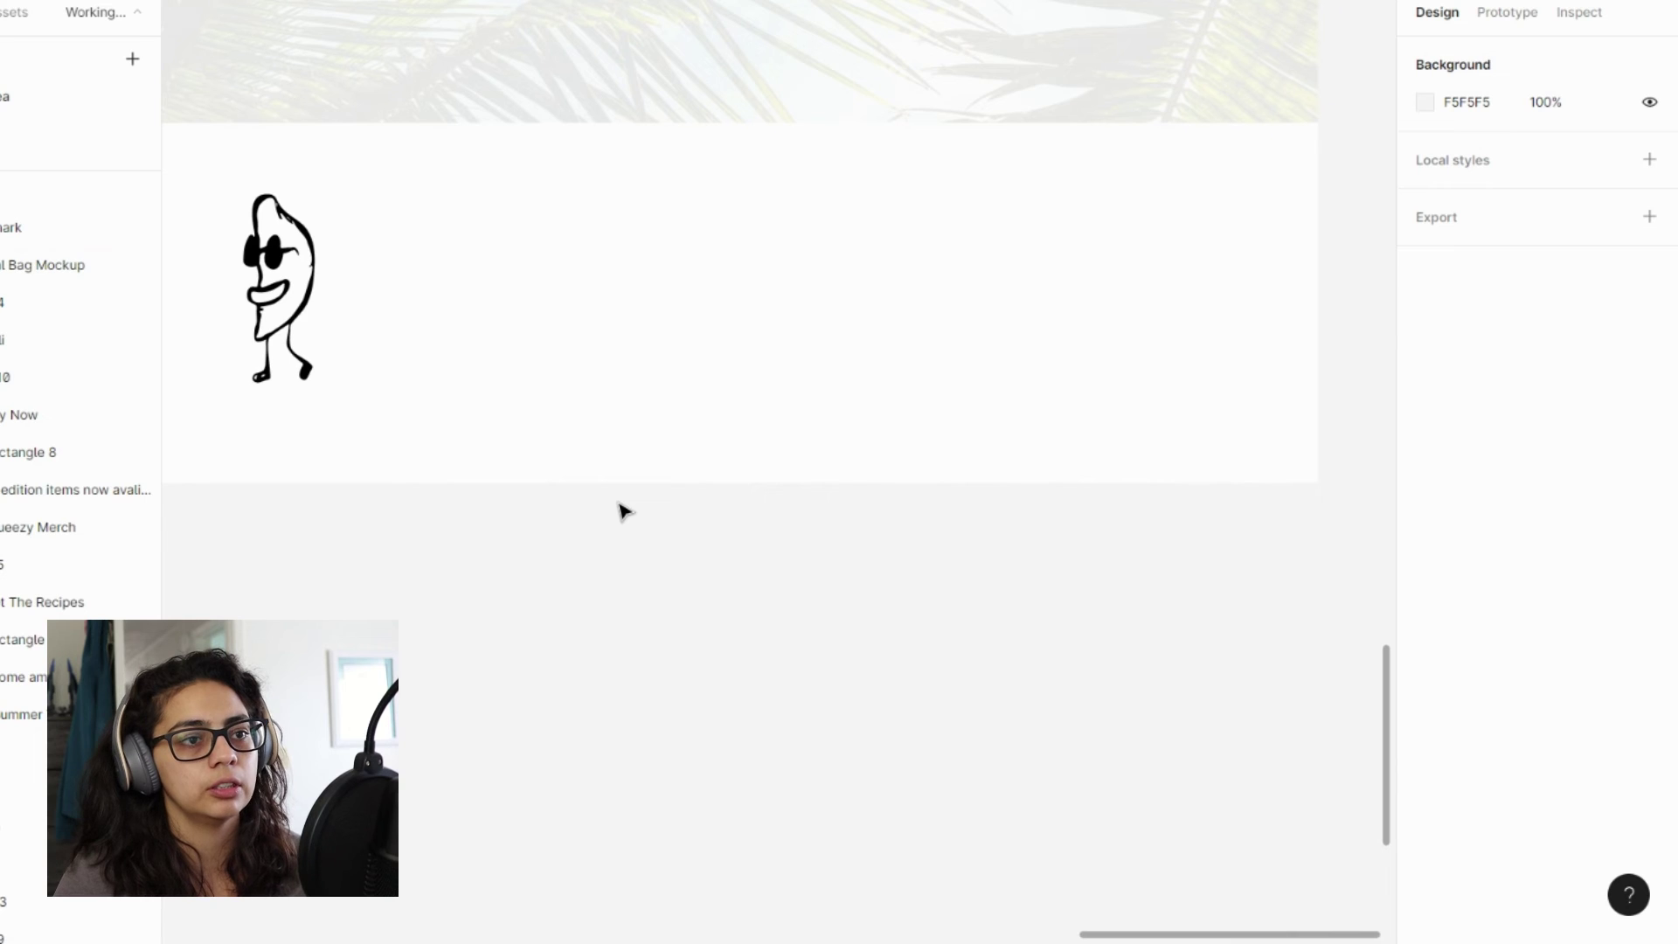
key(ctrl+v)
drag(599, 390, 614, 234)
click(678, 726)
drag(1241, 587, 498, 243)
click(374, 557)
scroll(376, 559, down, 2)
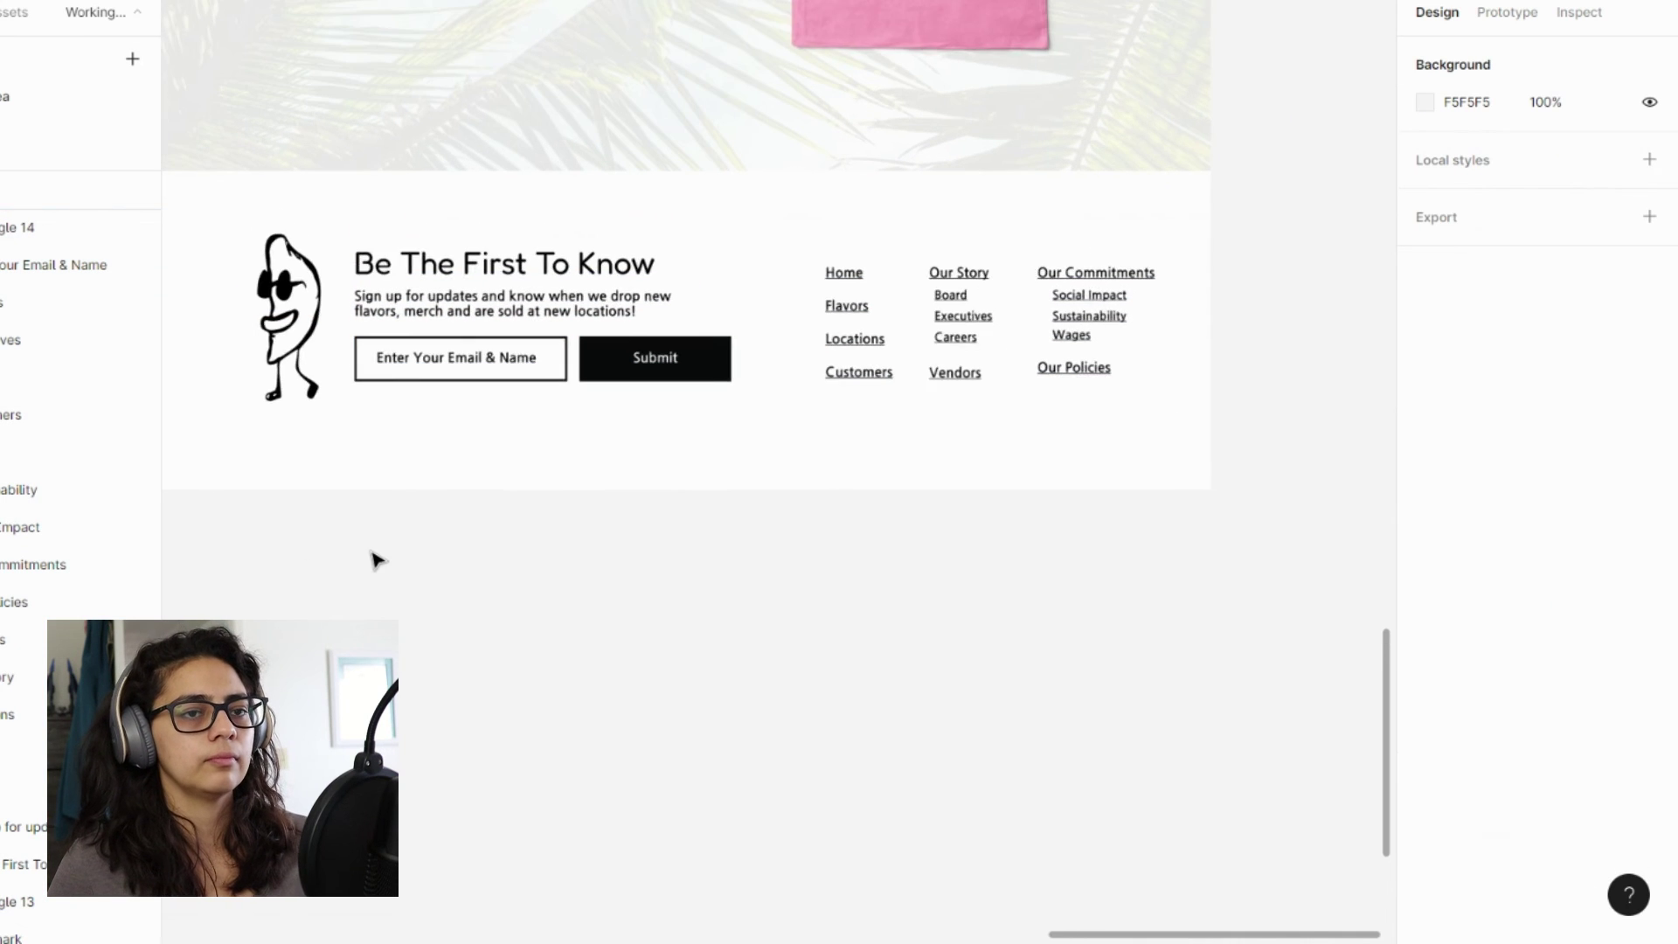
- Shift the lemon character, sign-up form and link columns together so the side margins in the footer are even
scroll(377, 559, left, 2)
click(371, 334)
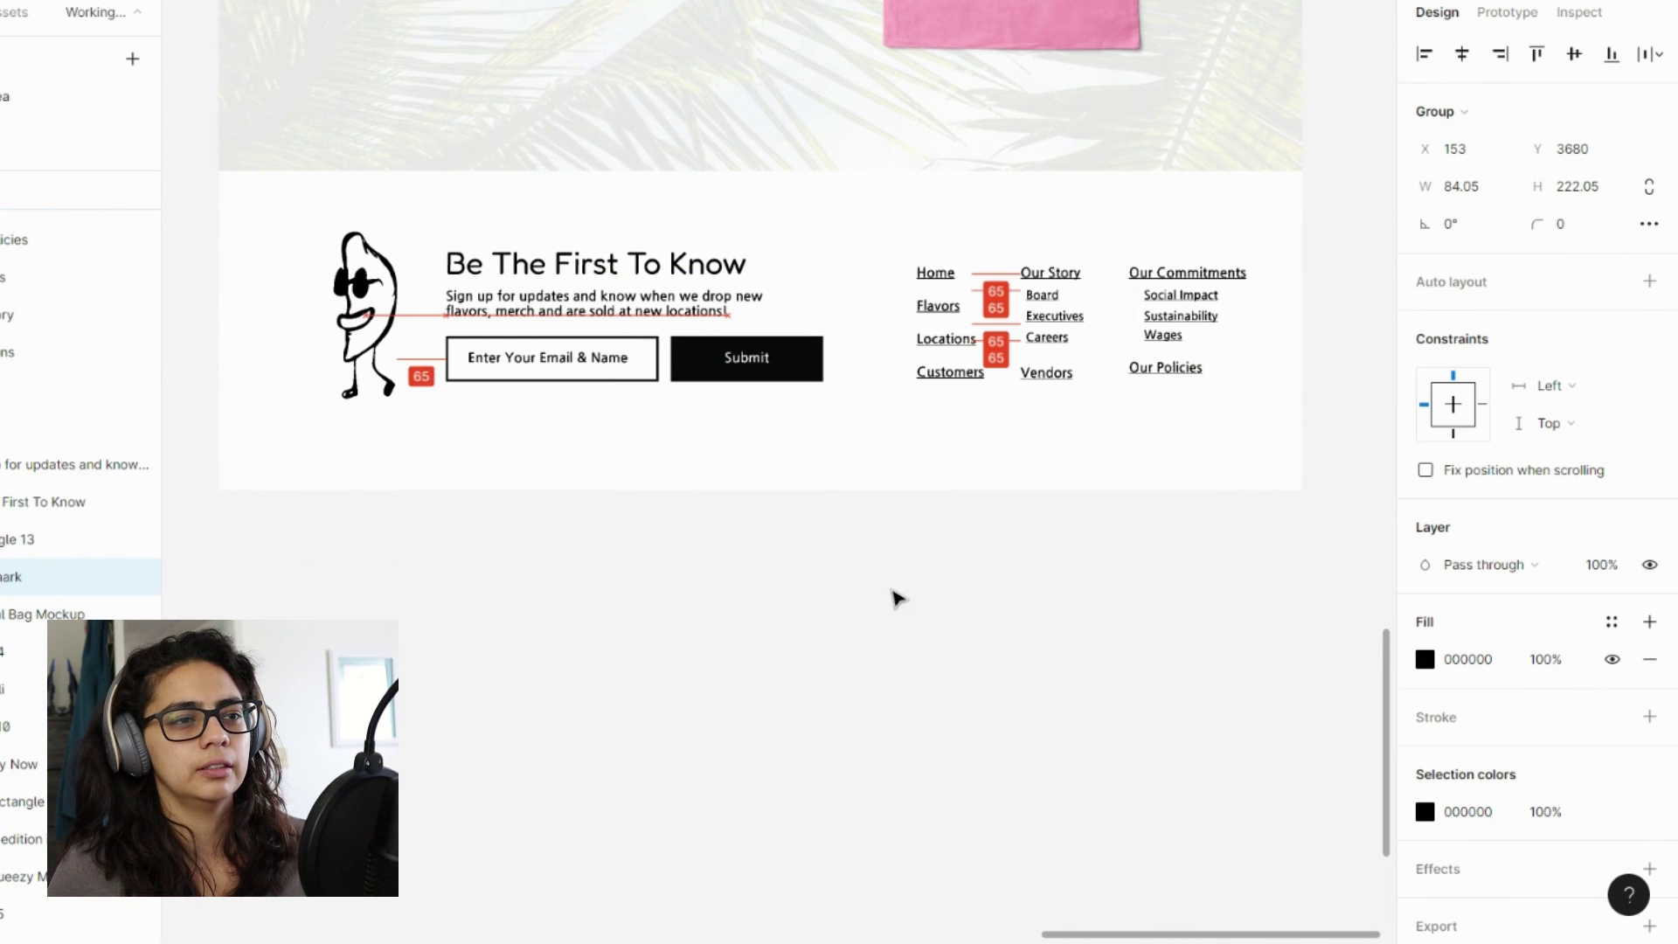
drag(1206, 536, 303, 232)
drag(525, 274, 499, 277)
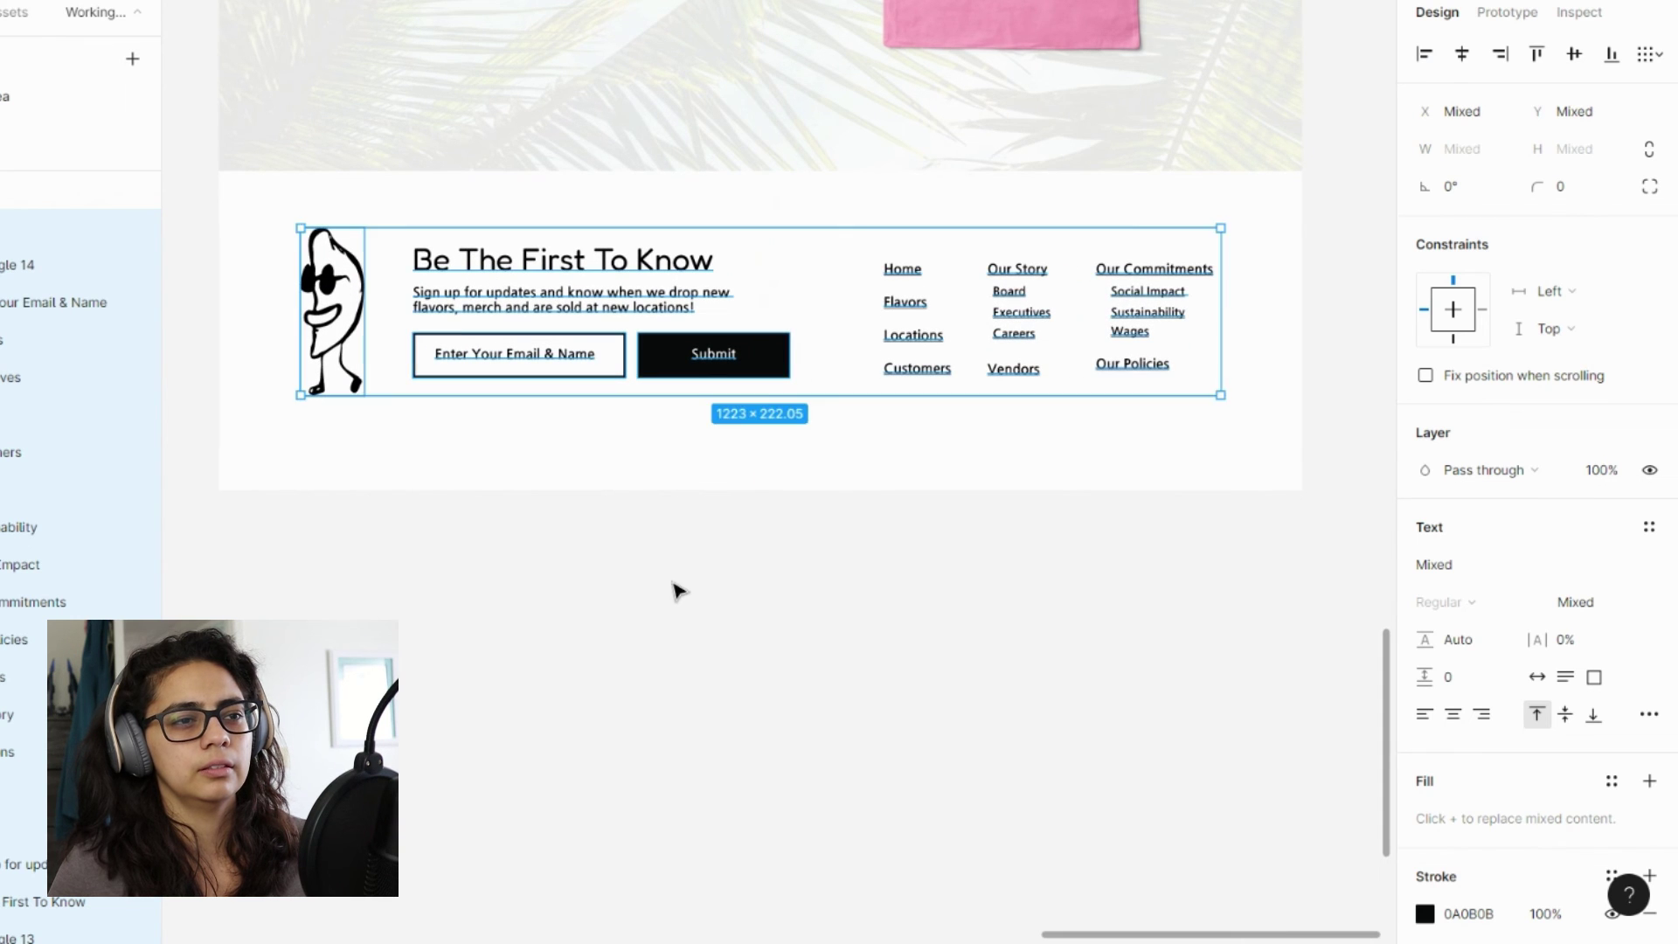
click(674, 586)
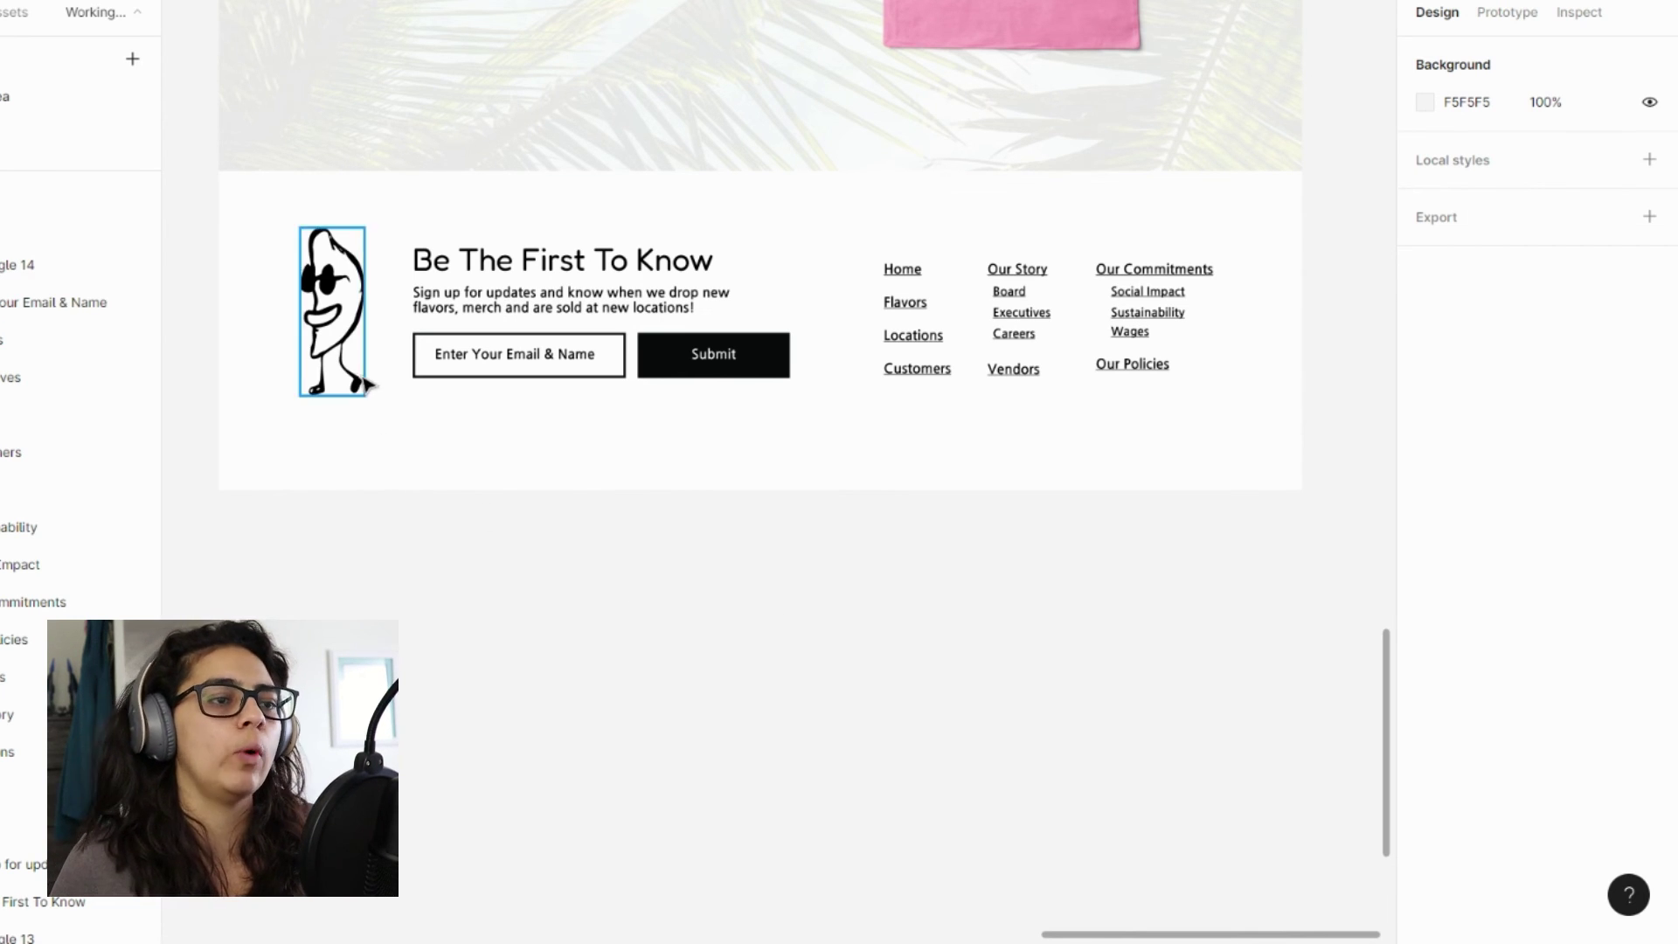
- Examine the footer's sign-up form and link columns, and compare them with the navigation links in the page header
scroll(903, 626, up, 5)
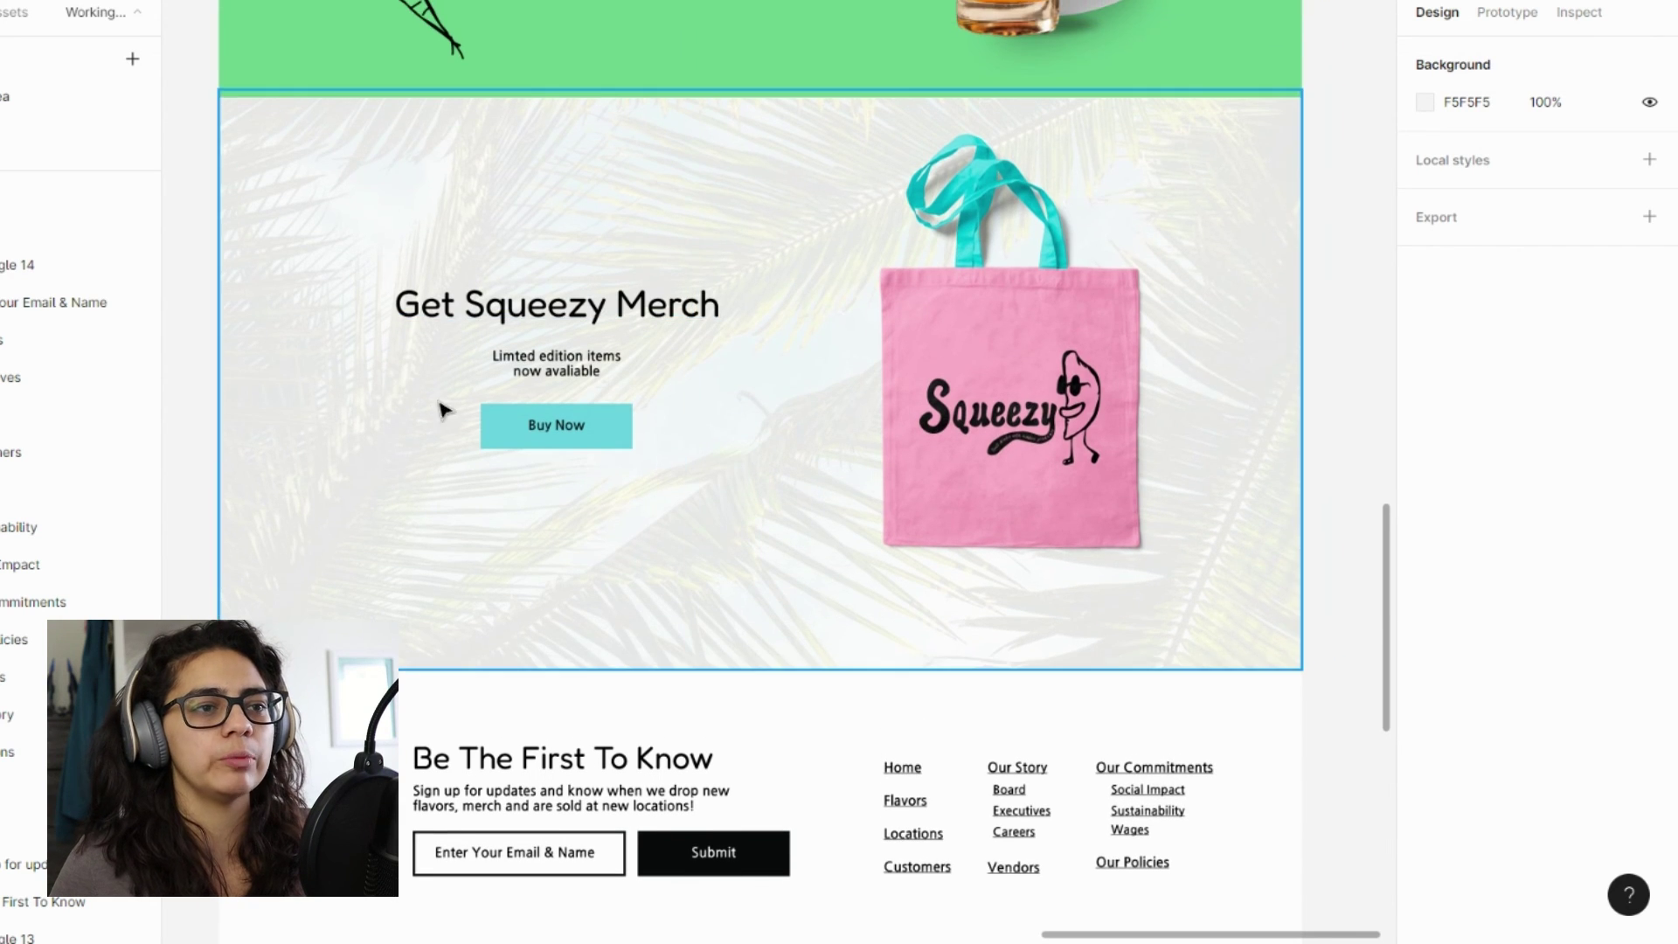
scroll(656, 705, down, 4)
scroll(853, 737, up, 3)
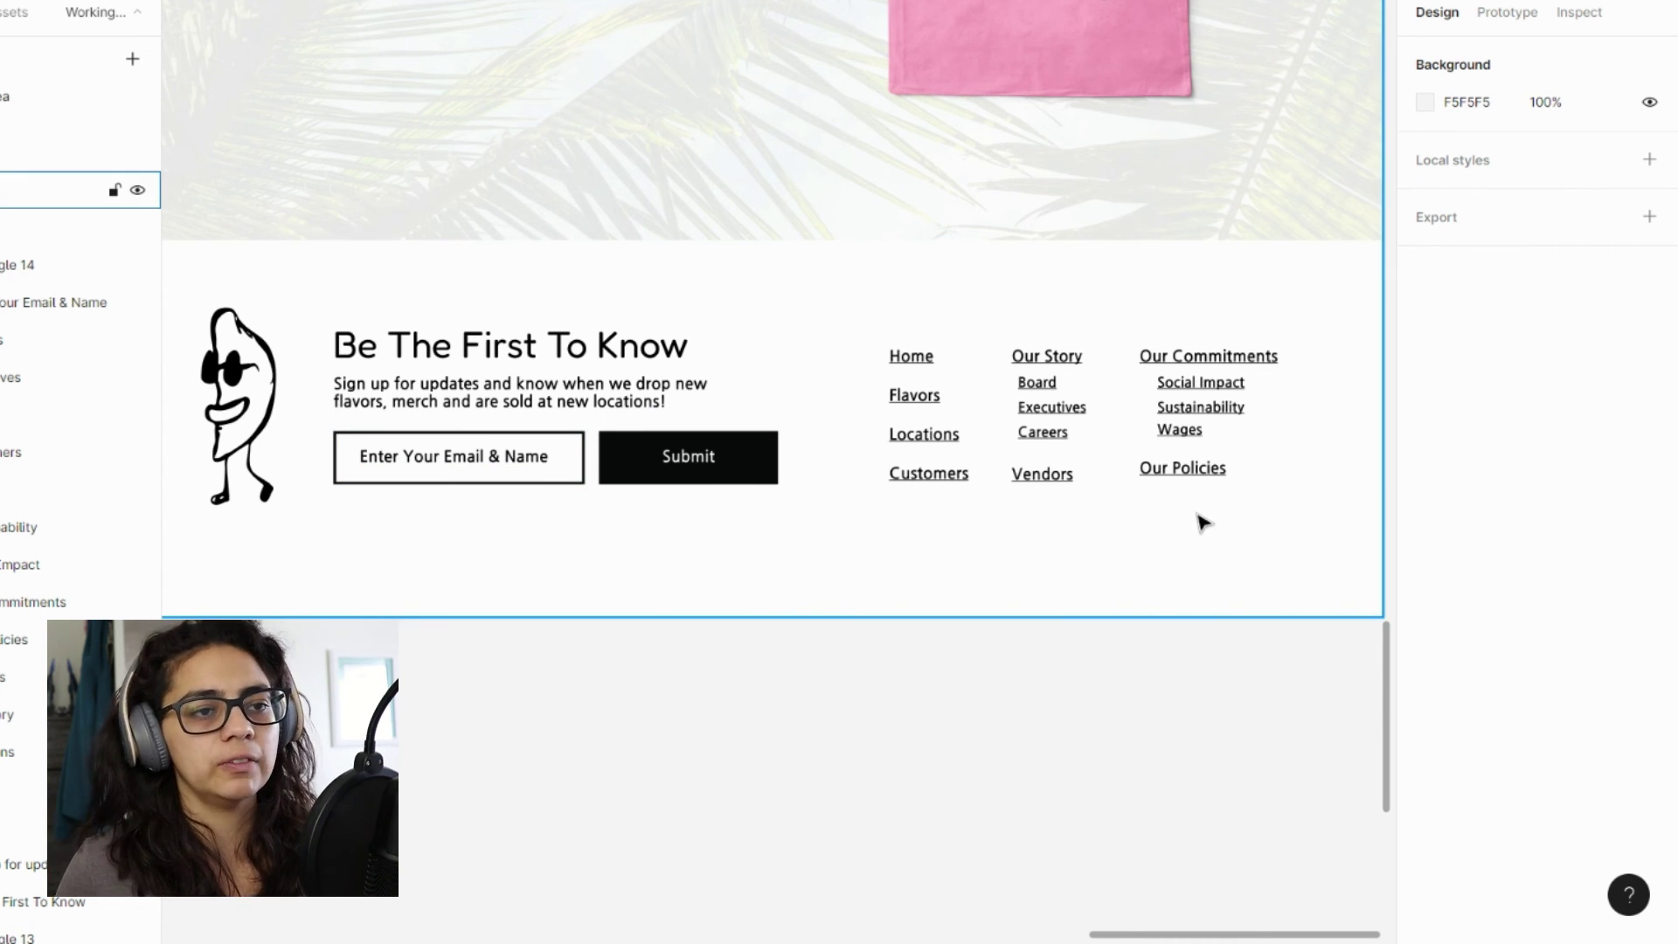
scroll(1203, 521, up, 5)
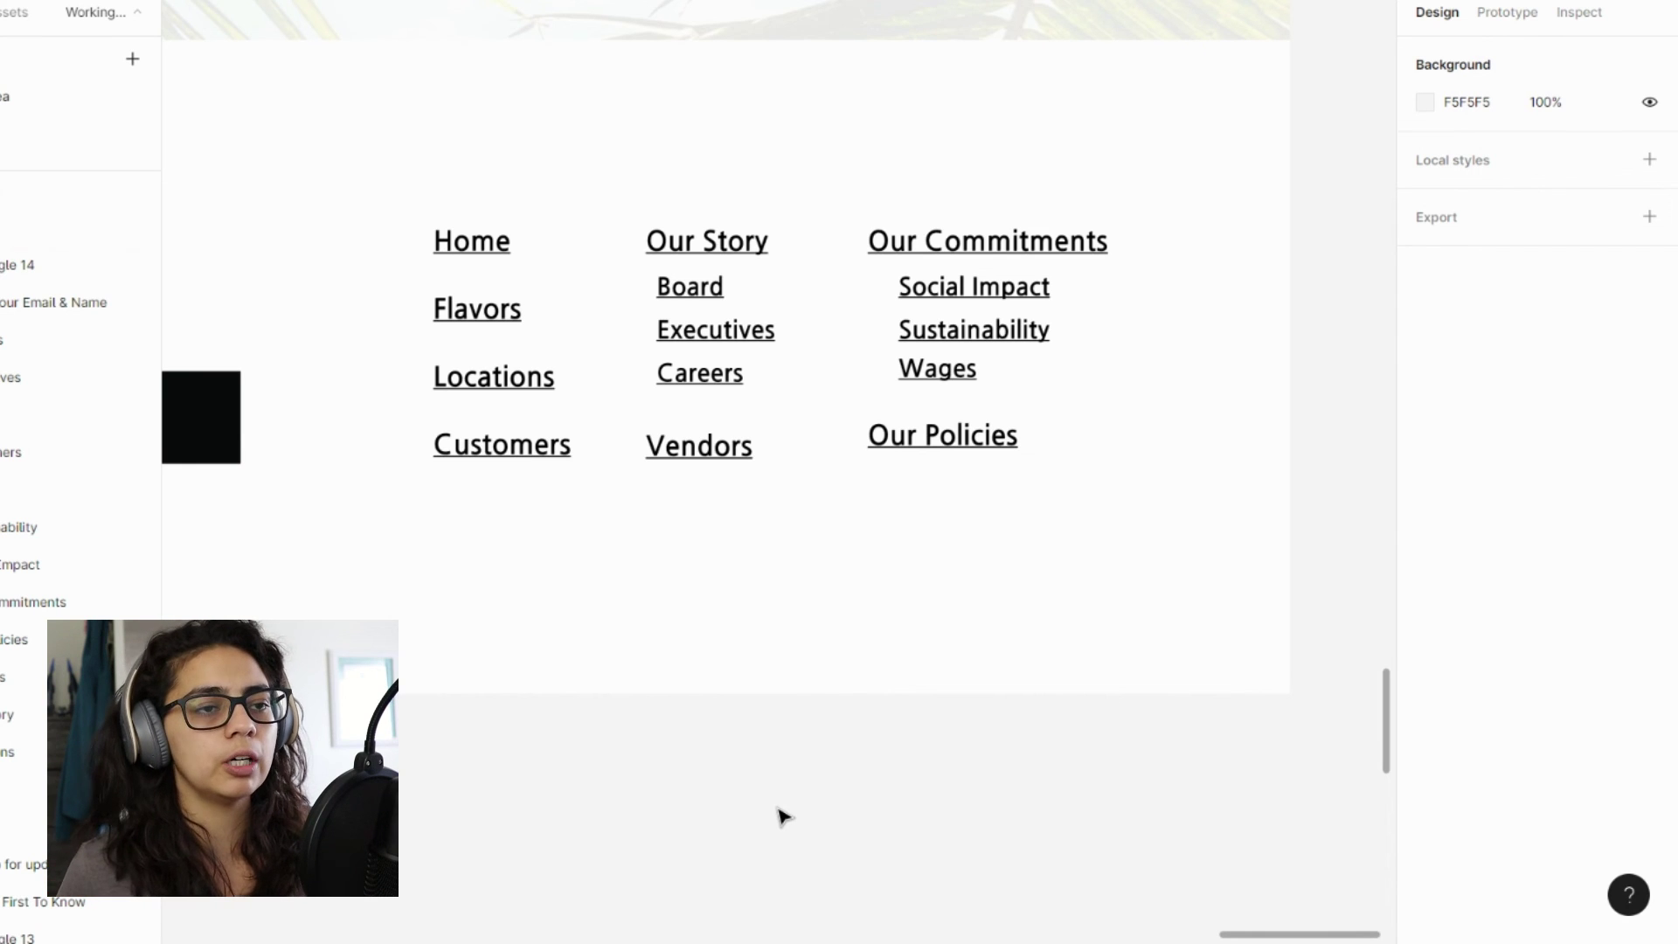
scroll(780, 815, down, 5)
scroll(787, 704, up, 10)
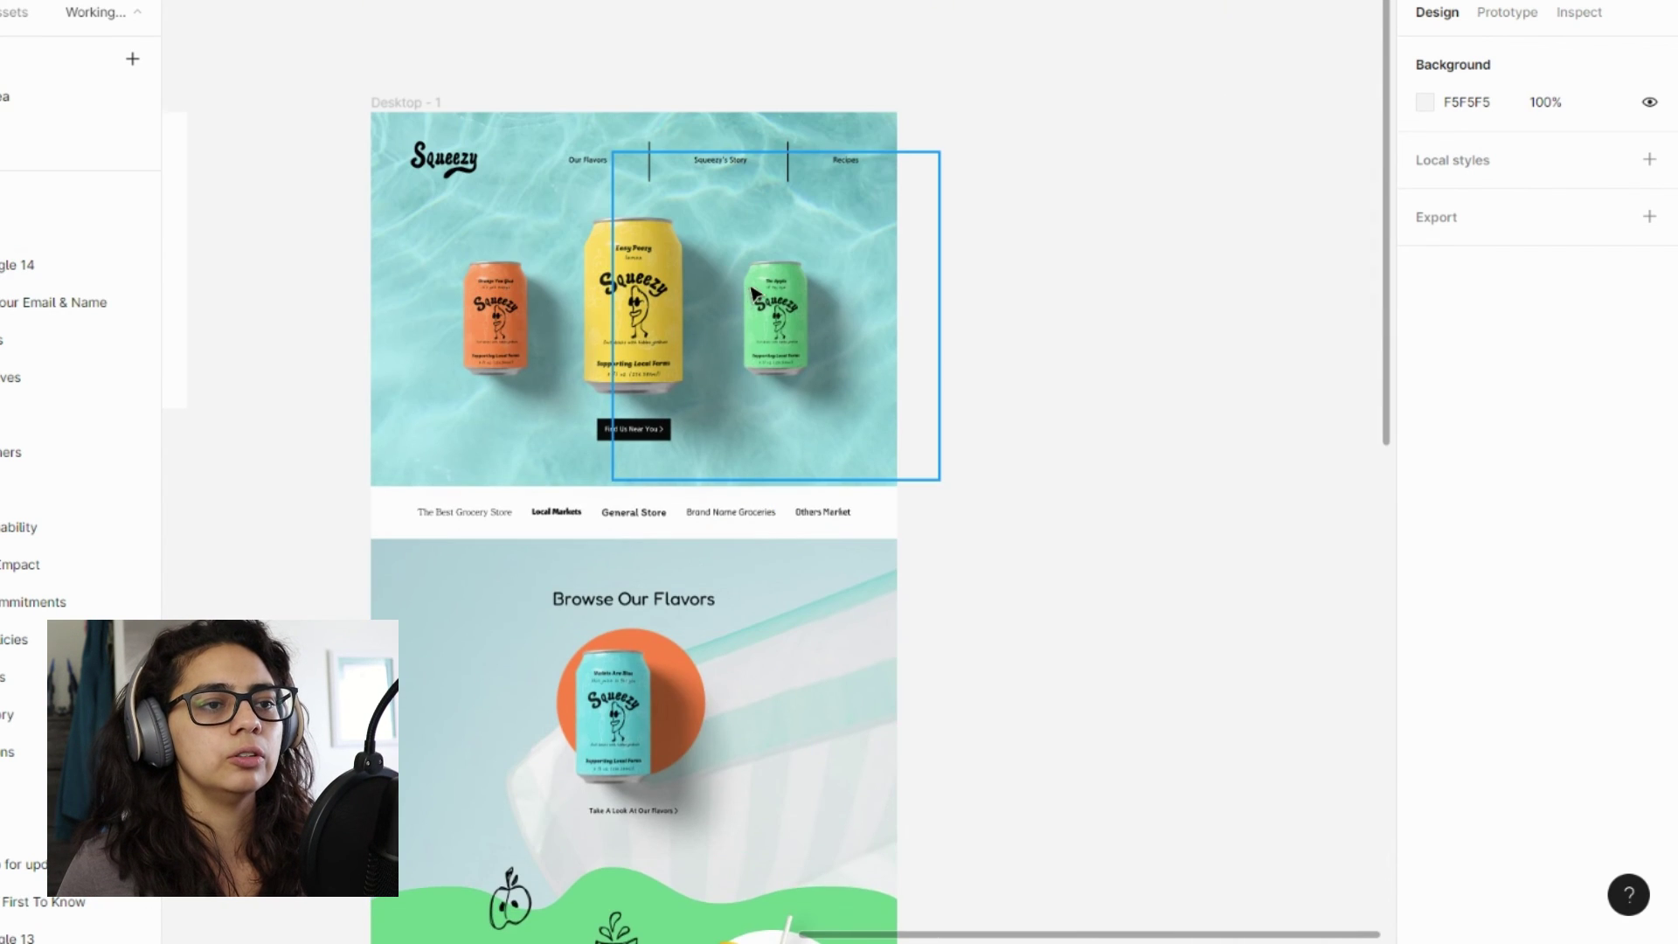
scroll(775, 231, up, 5)
scroll(775, 232, up, 3)
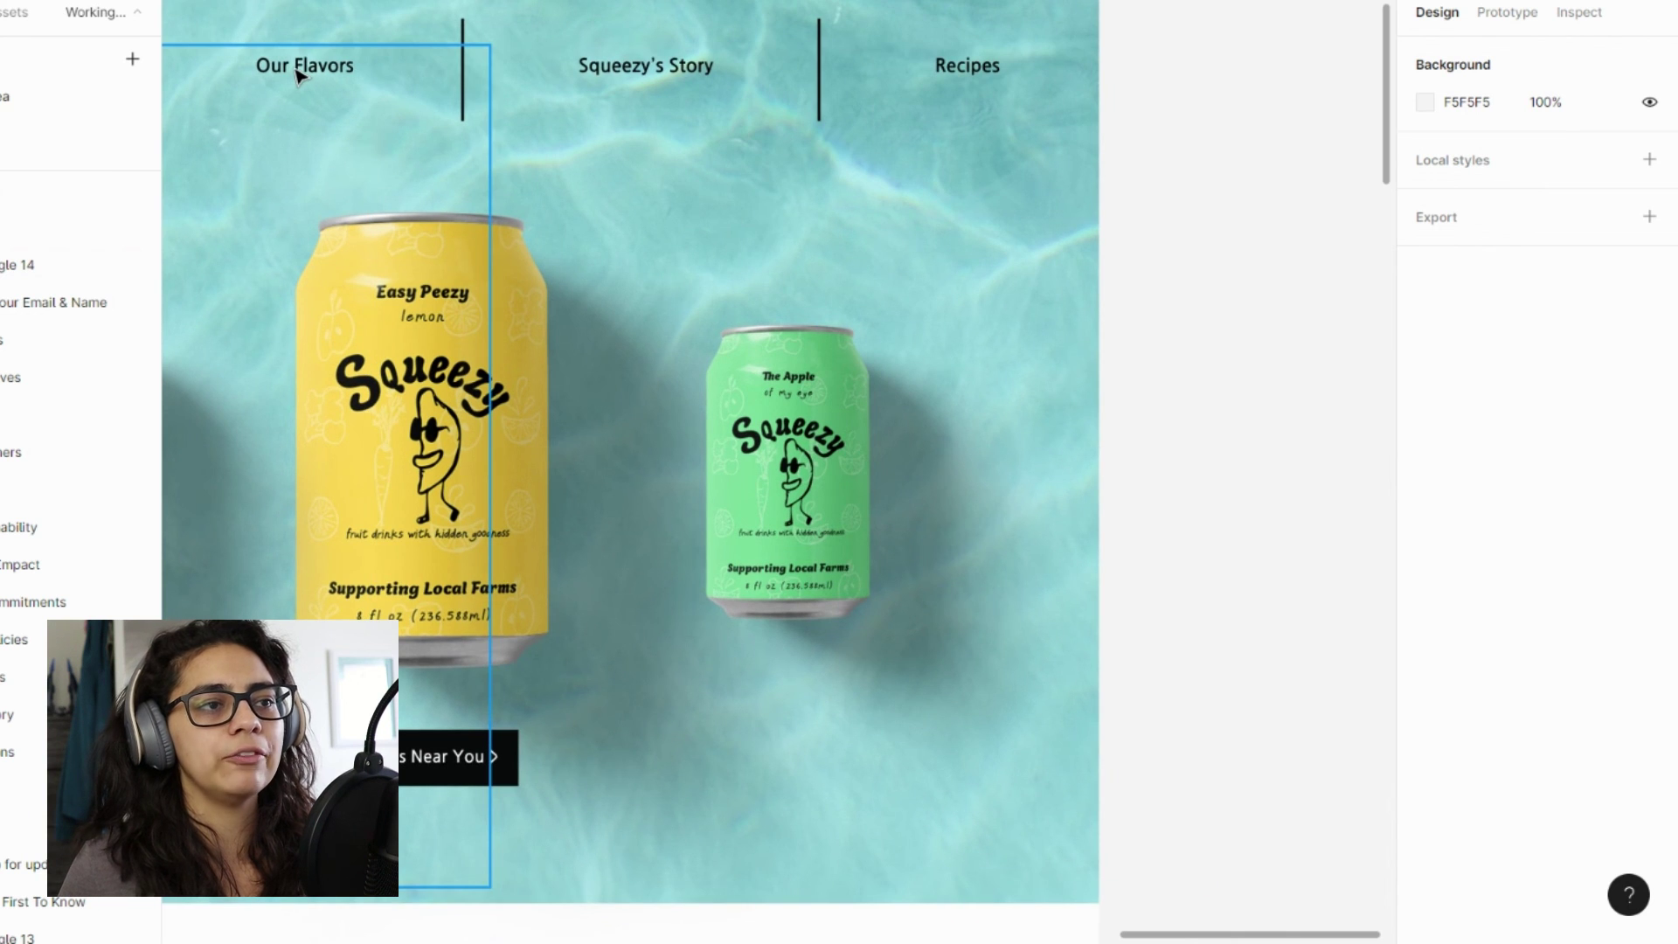
scroll(966, 218, down, 5)
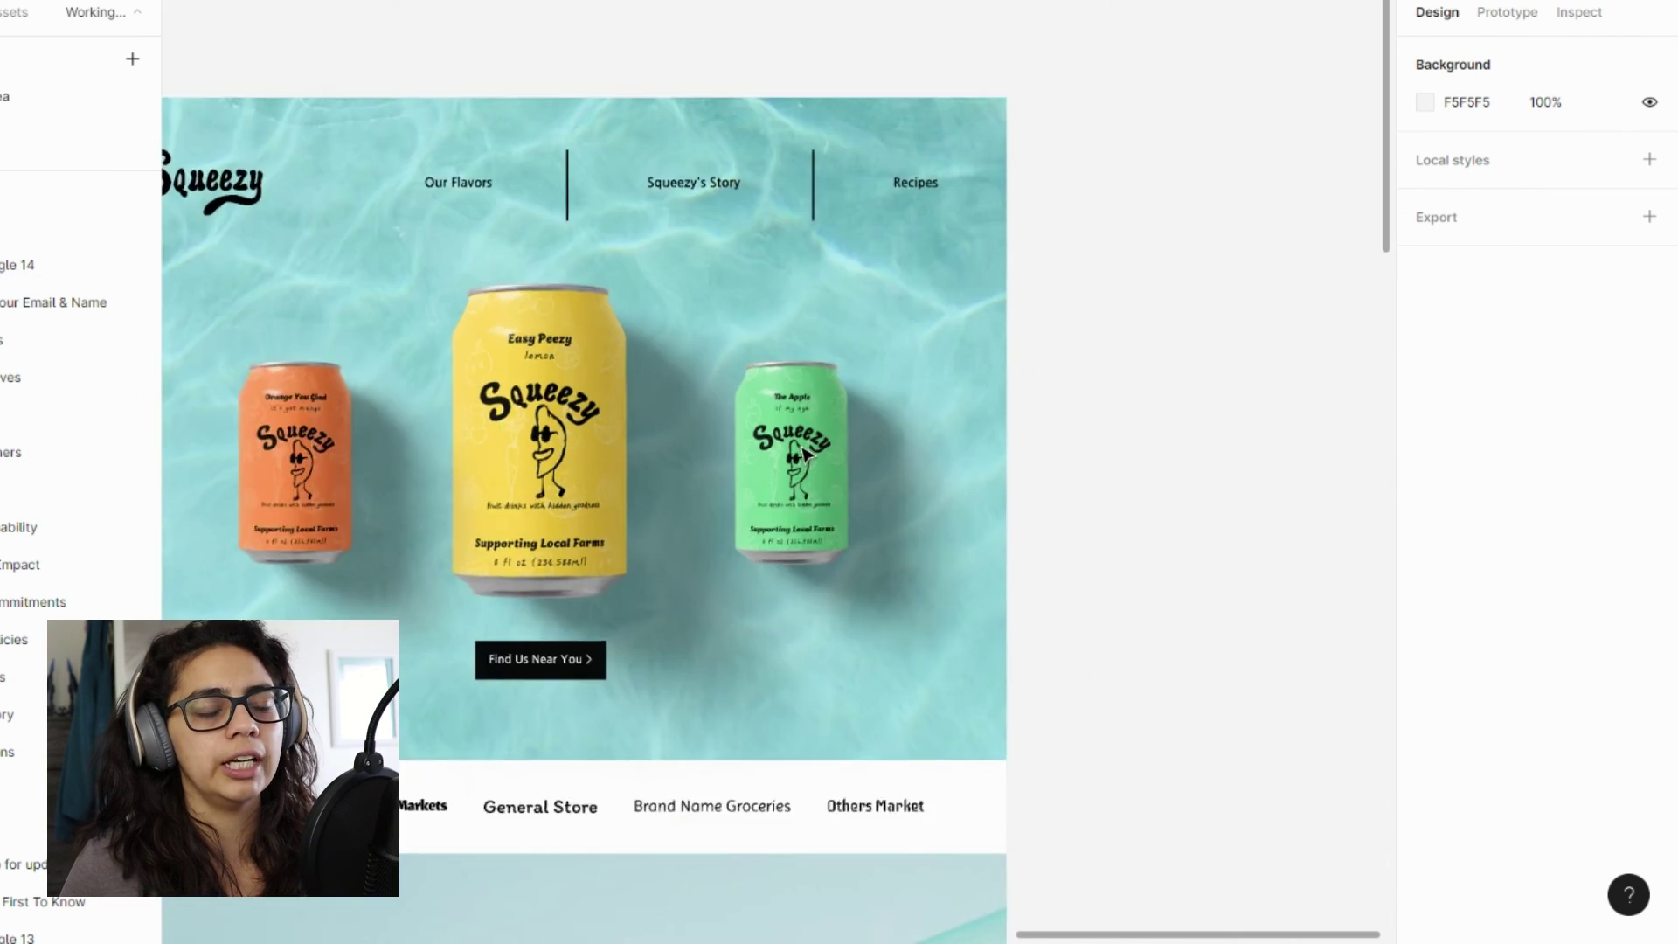
scroll(764, 536, down, 6)
scroll(764, 699, down, 3)
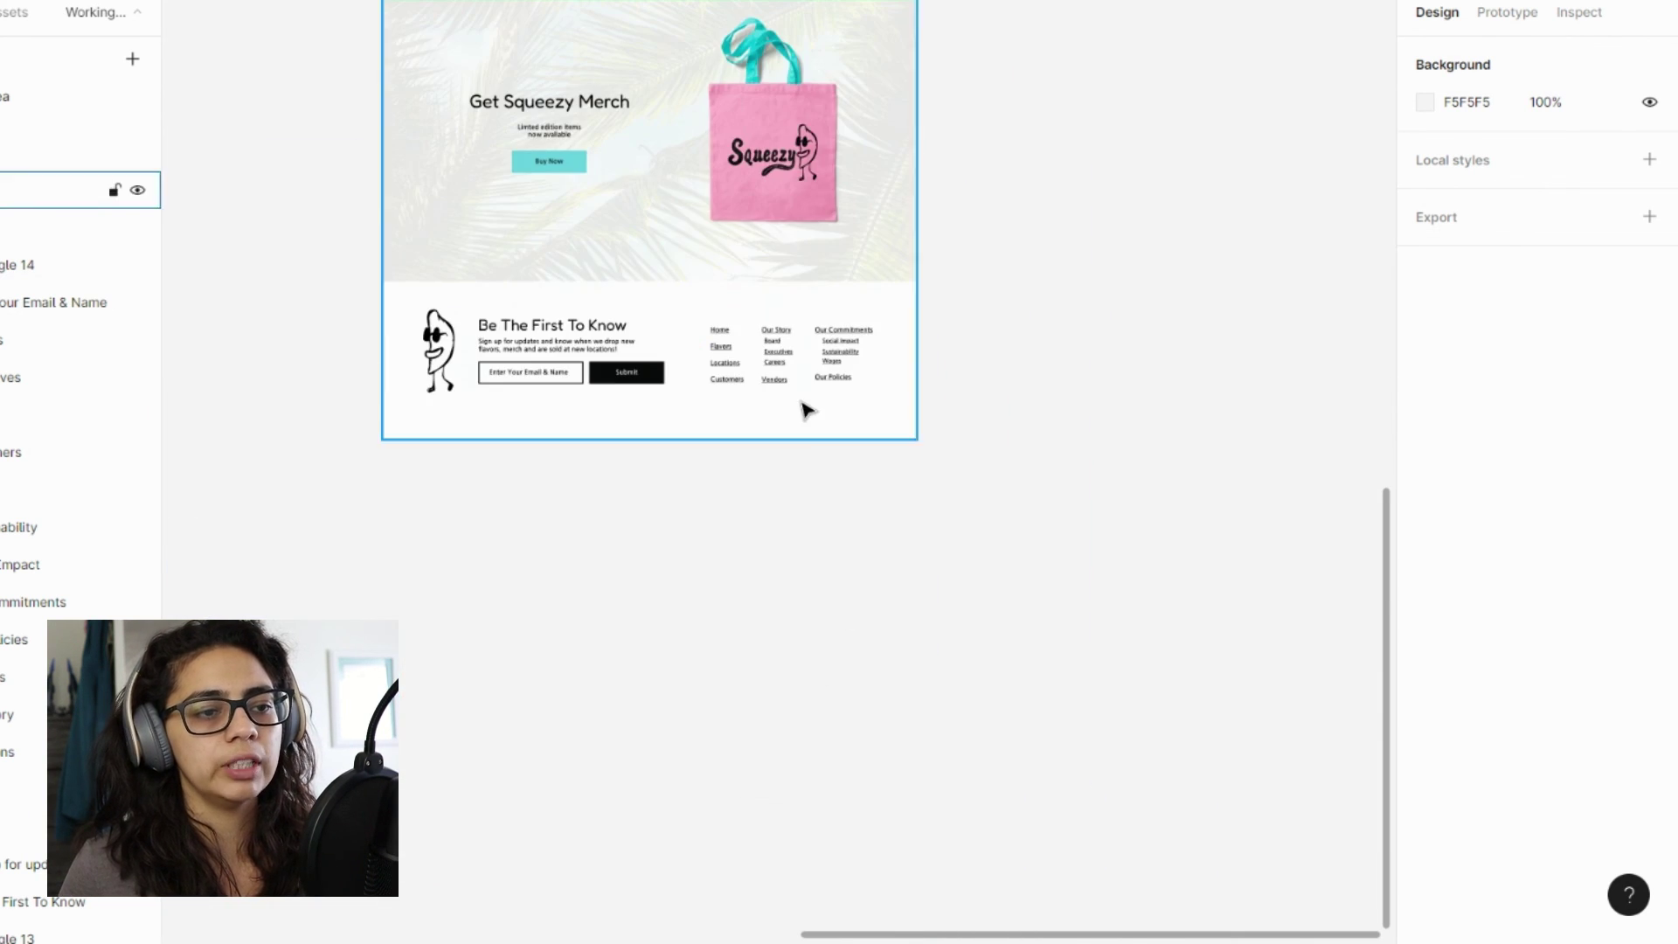
- Move the "Our Policies" footer link down to Y 3854 so it lines up with the "Vendors" link
scroll(805, 404, up, 6)
scroll(805, 427, up, 1)
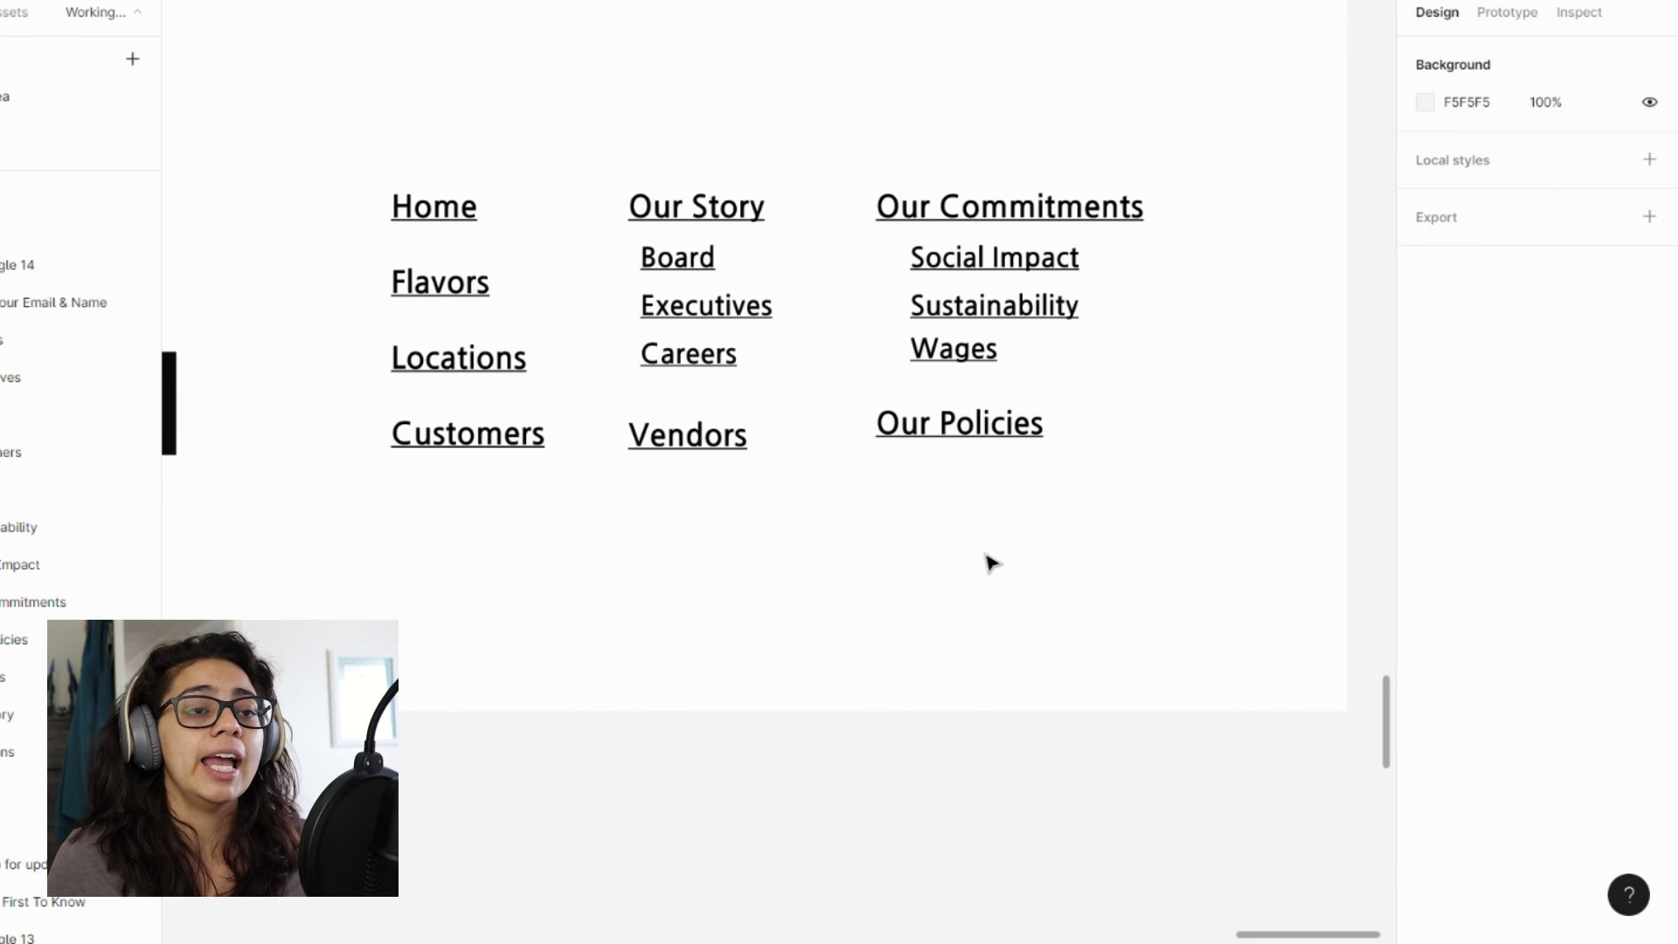
scroll(990, 562, up, 1)
scroll(991, 562, down, 2)
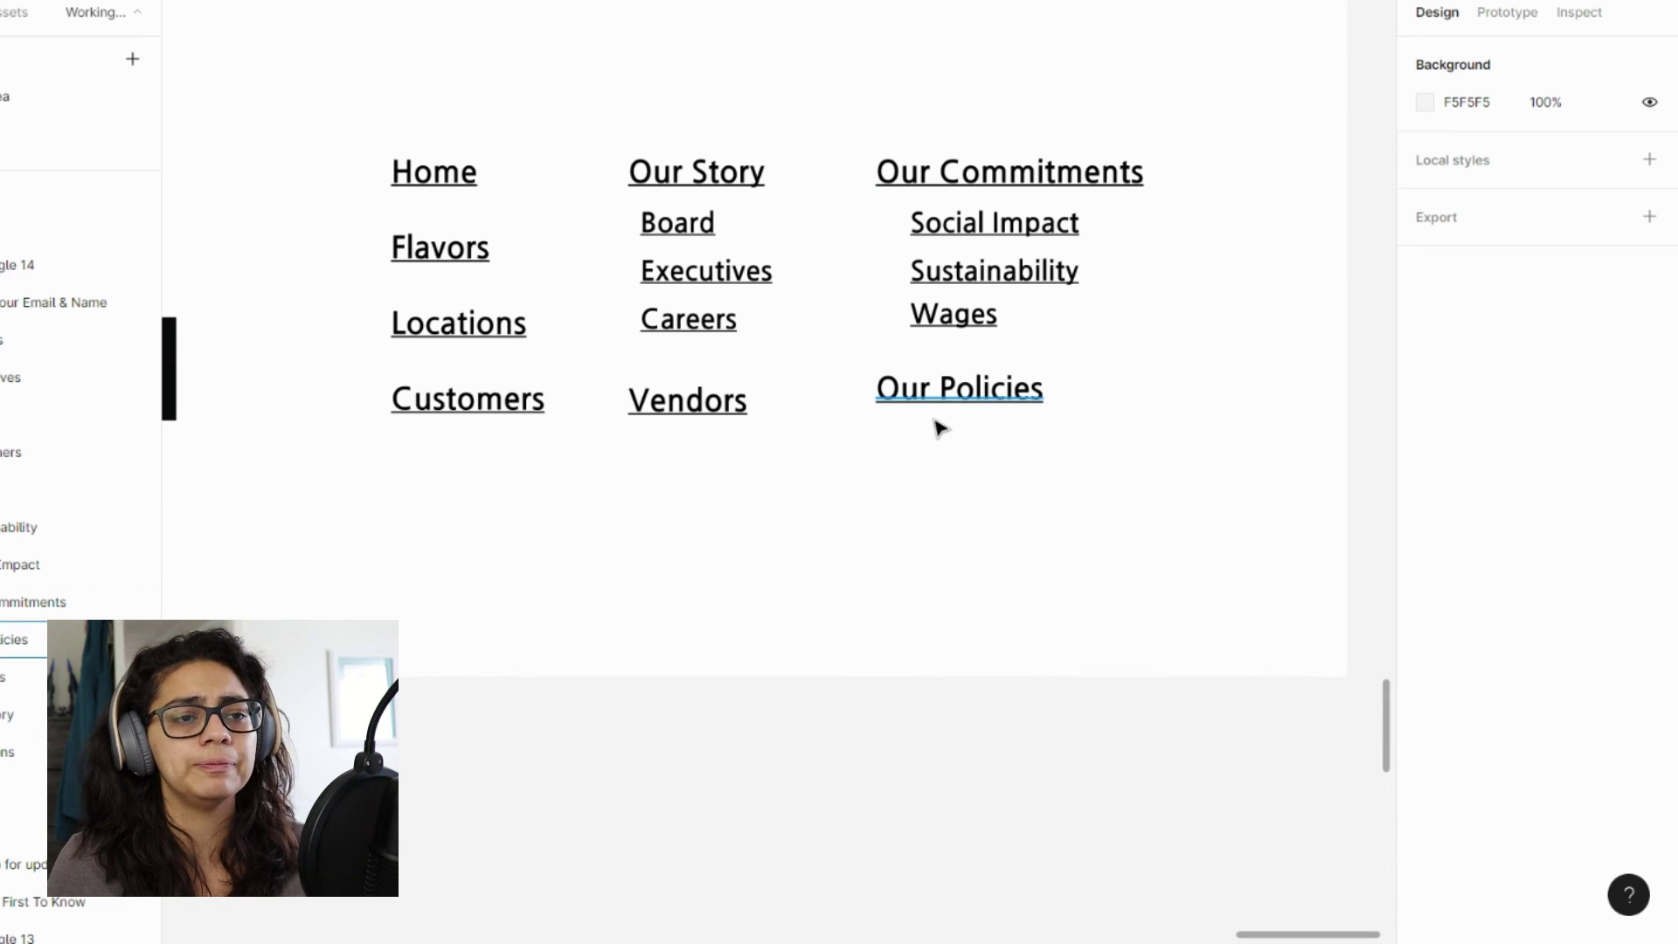
key(ctrl+a)
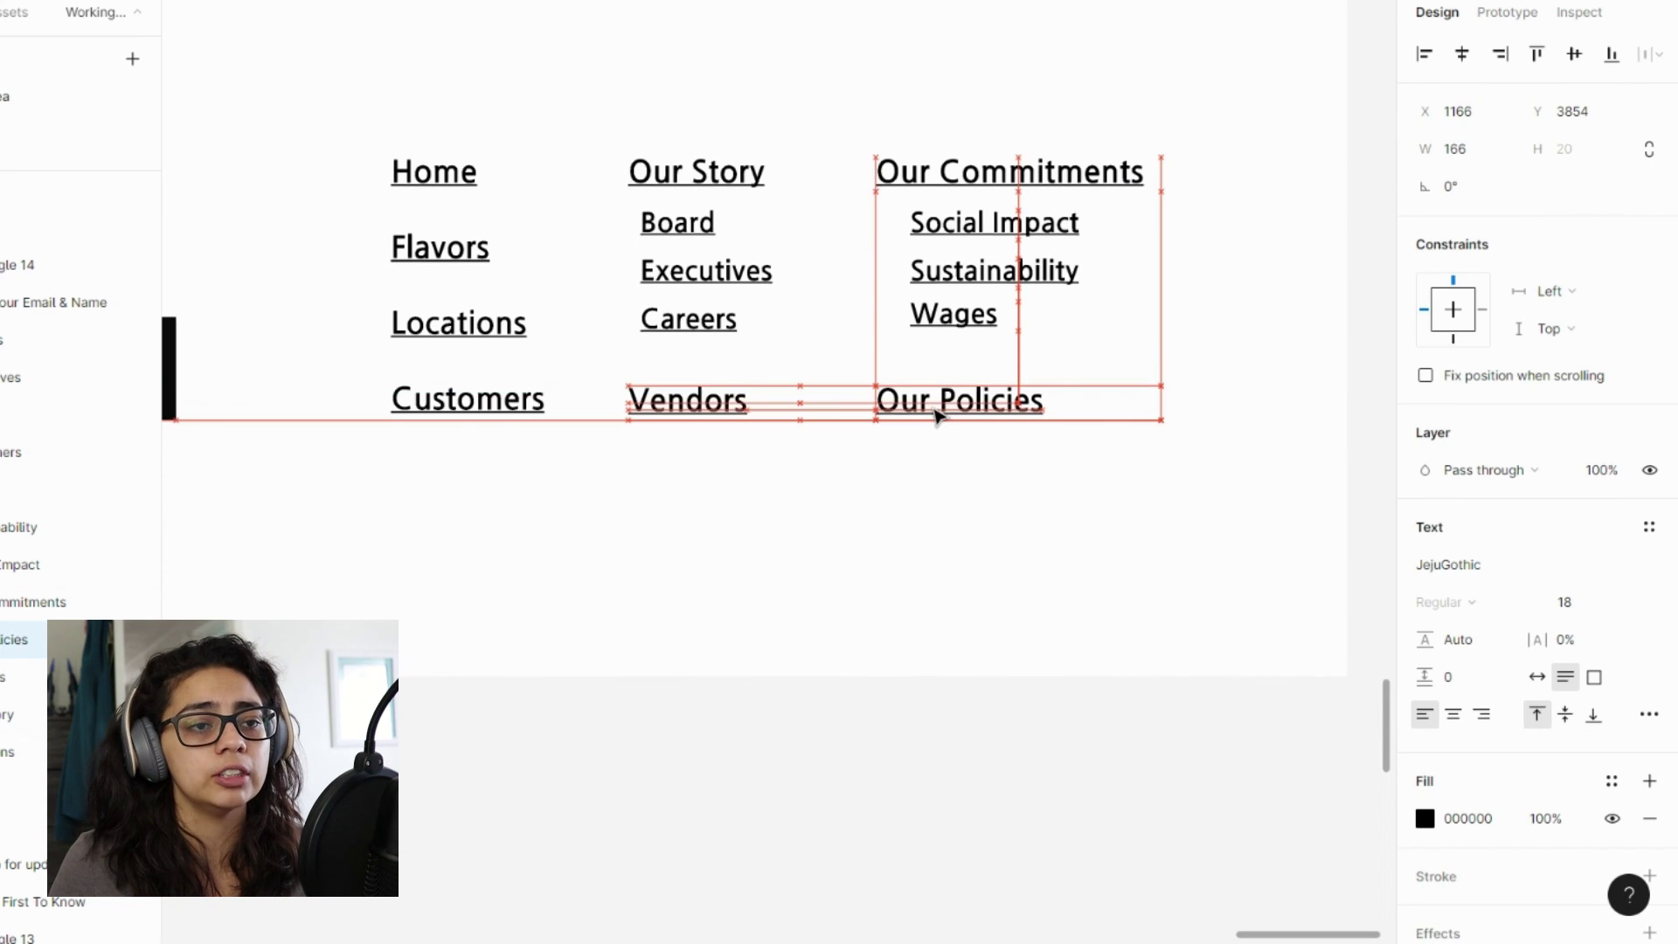